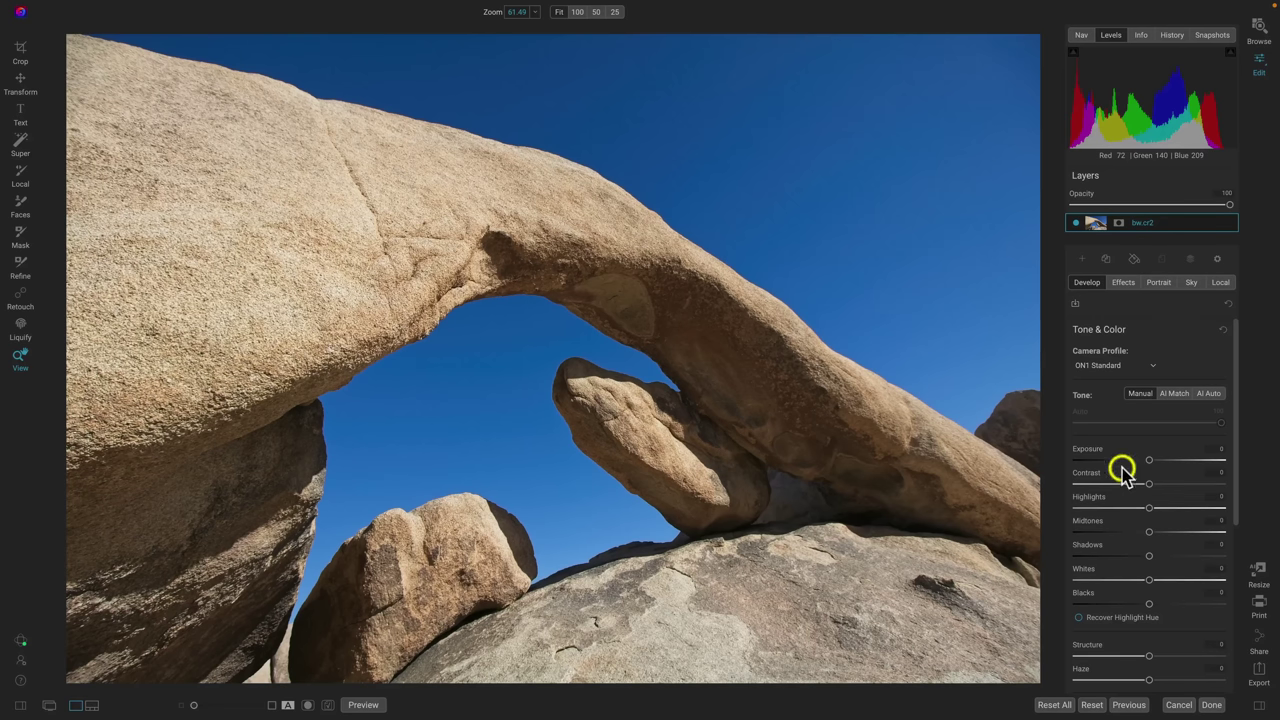
Drag Saturation in the Color section down to -100 to turn the rock arch photo black and white
scroll(1124, 476, "down", 10)
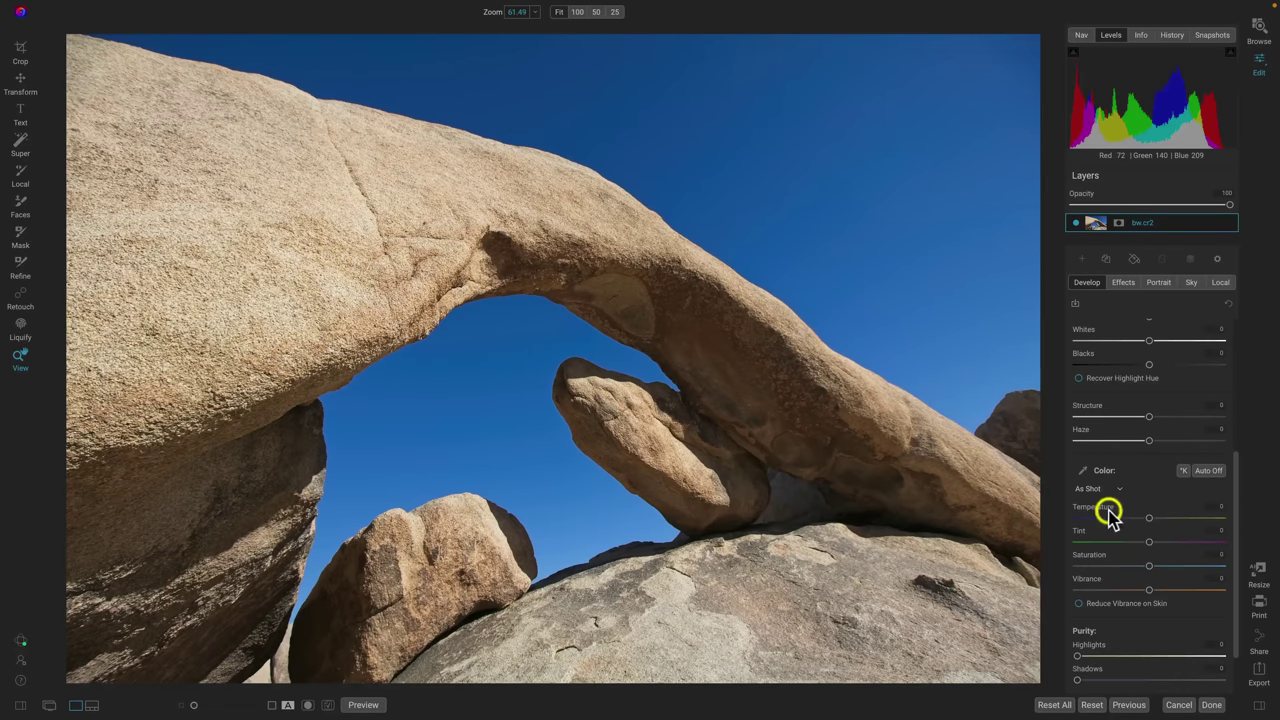
left_click_drag(1151, 566, 1057, 566)
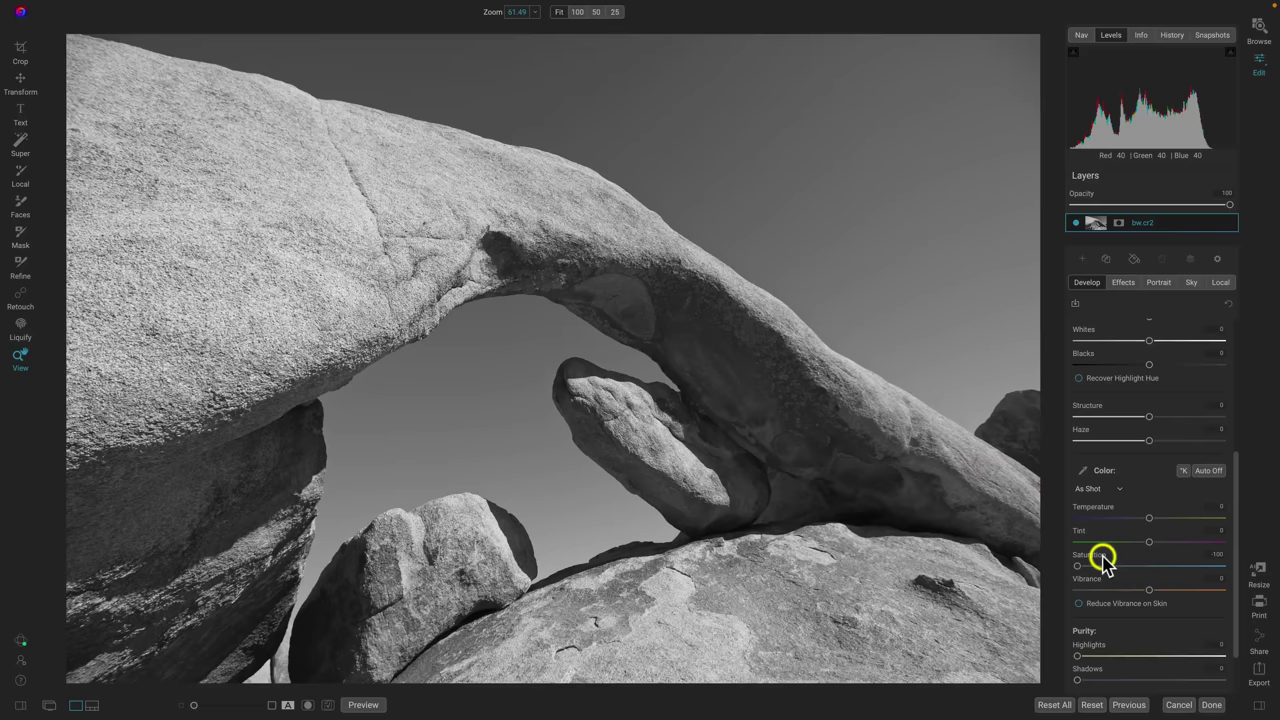
scroll(1103, 560, "up", 4)
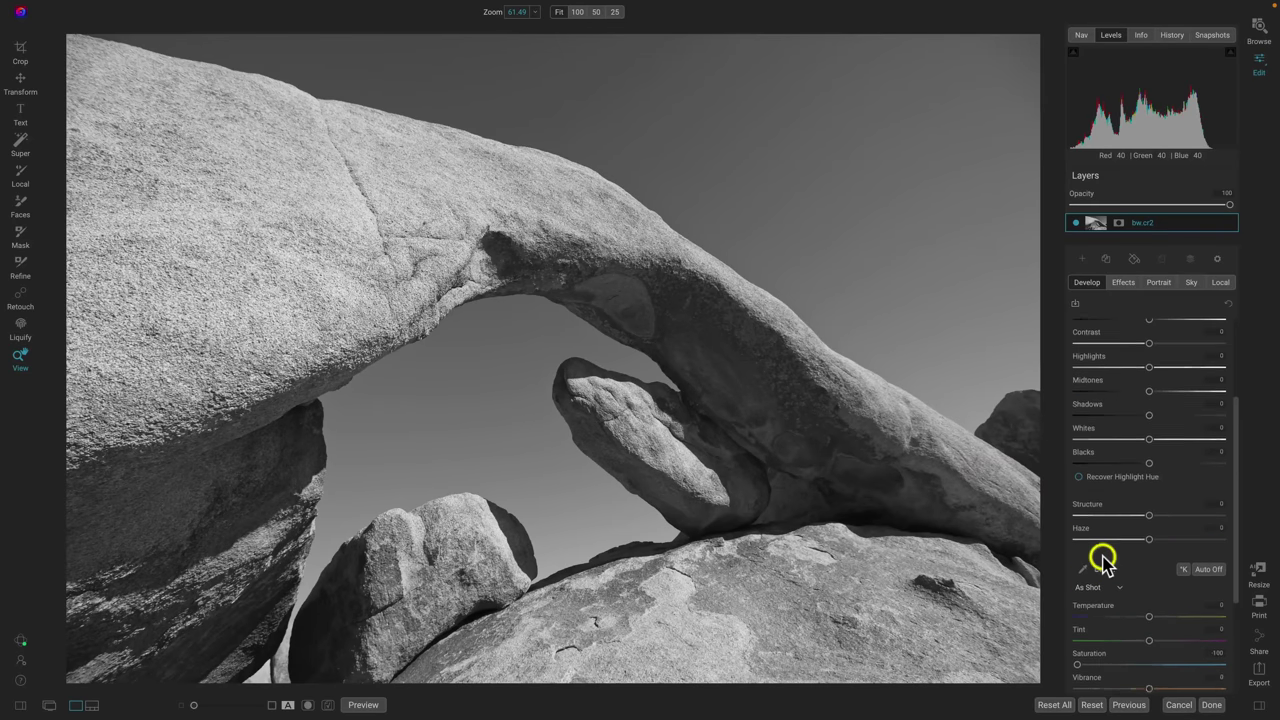
scroll(1103, 560, "up", 1)
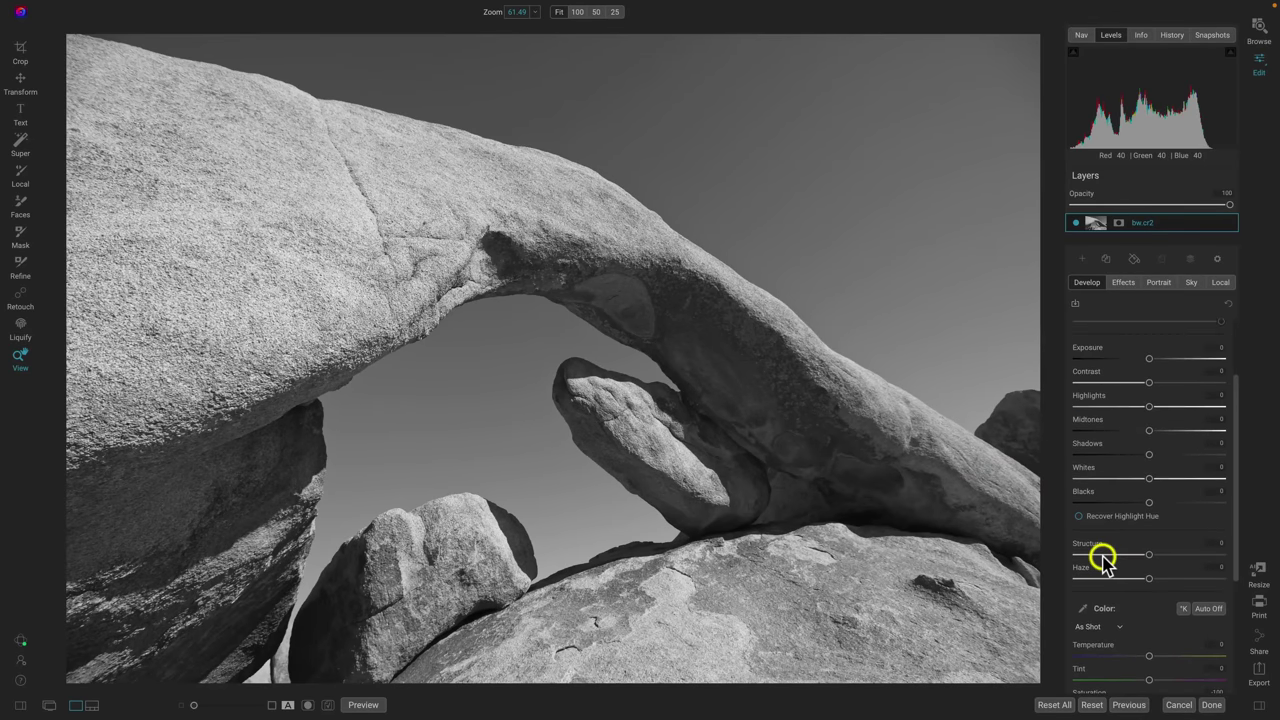
scroll(1103, 560, "up", 2)
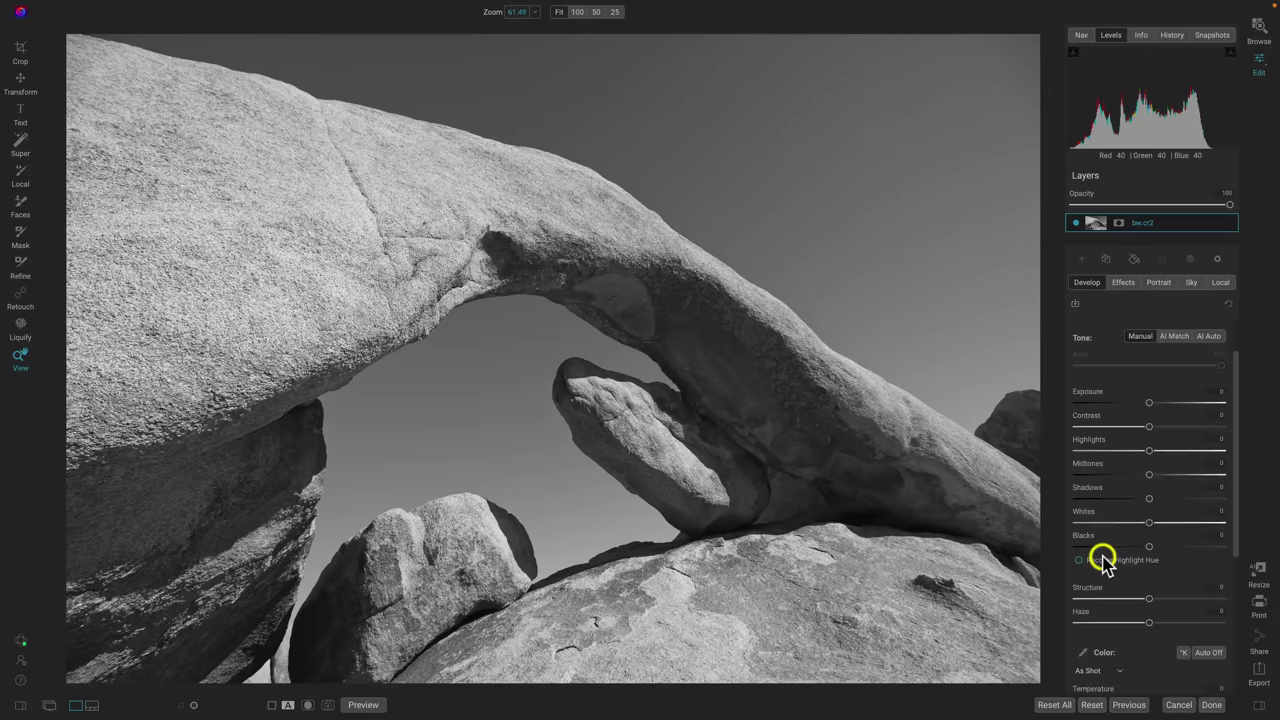
scroll(1103, 560, "up", 2)
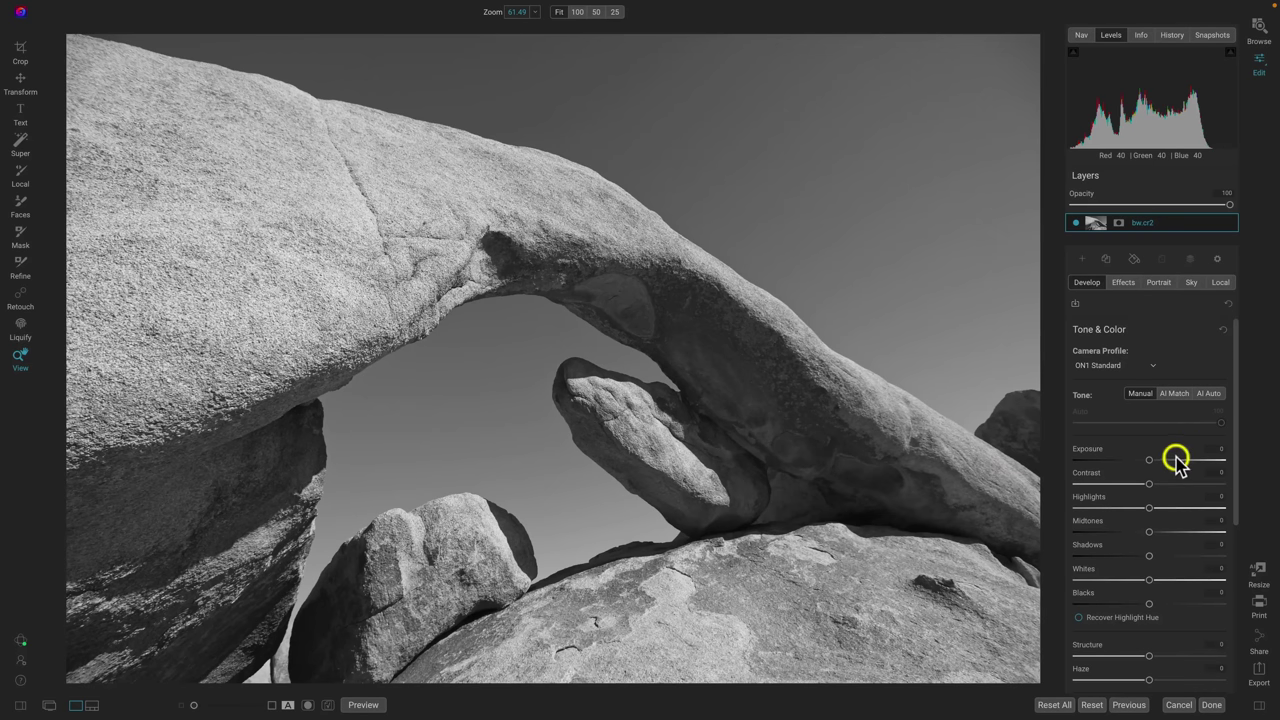
left_click(1150, 366)
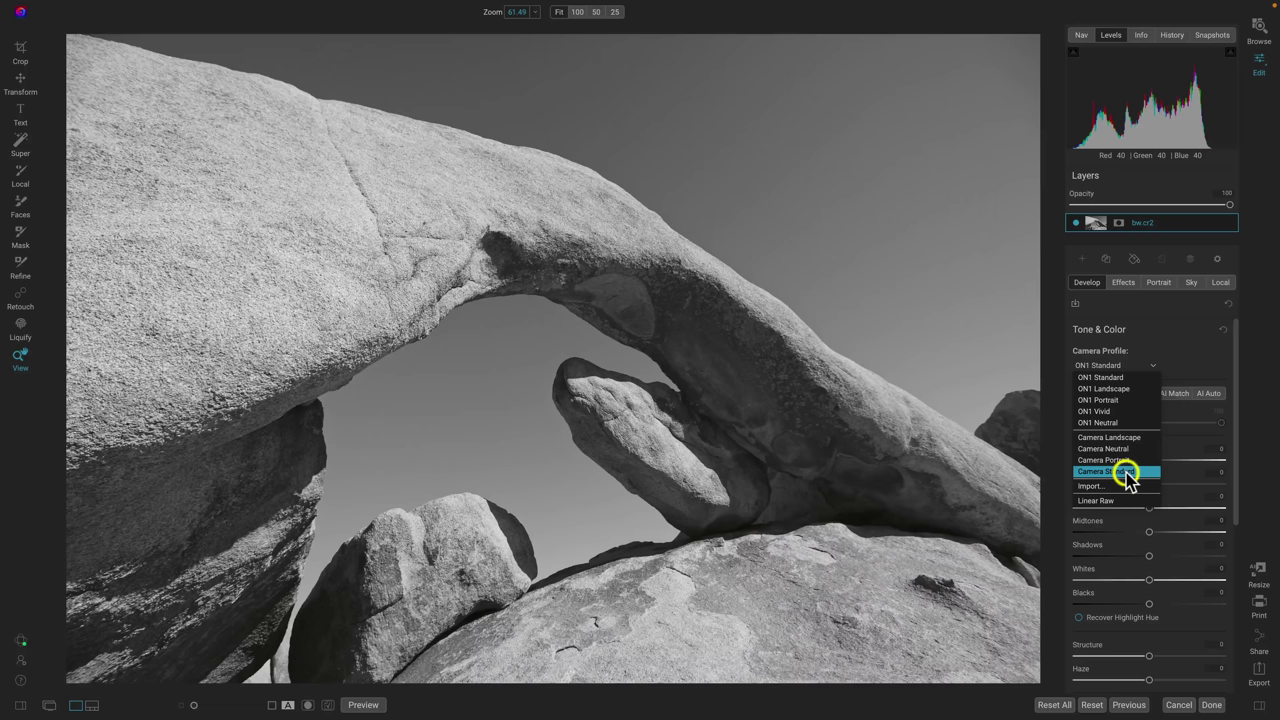
left_click(1200, 368)
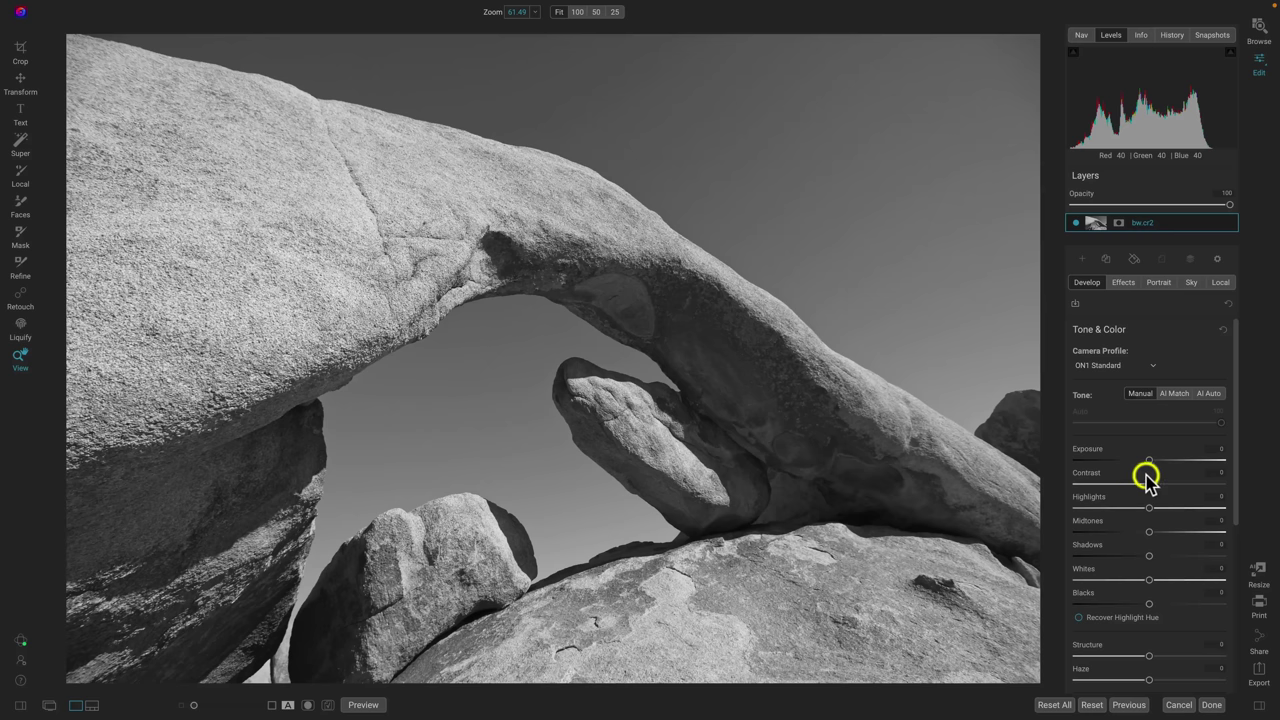
left_click_drag(1148, 486, 1193, 489)
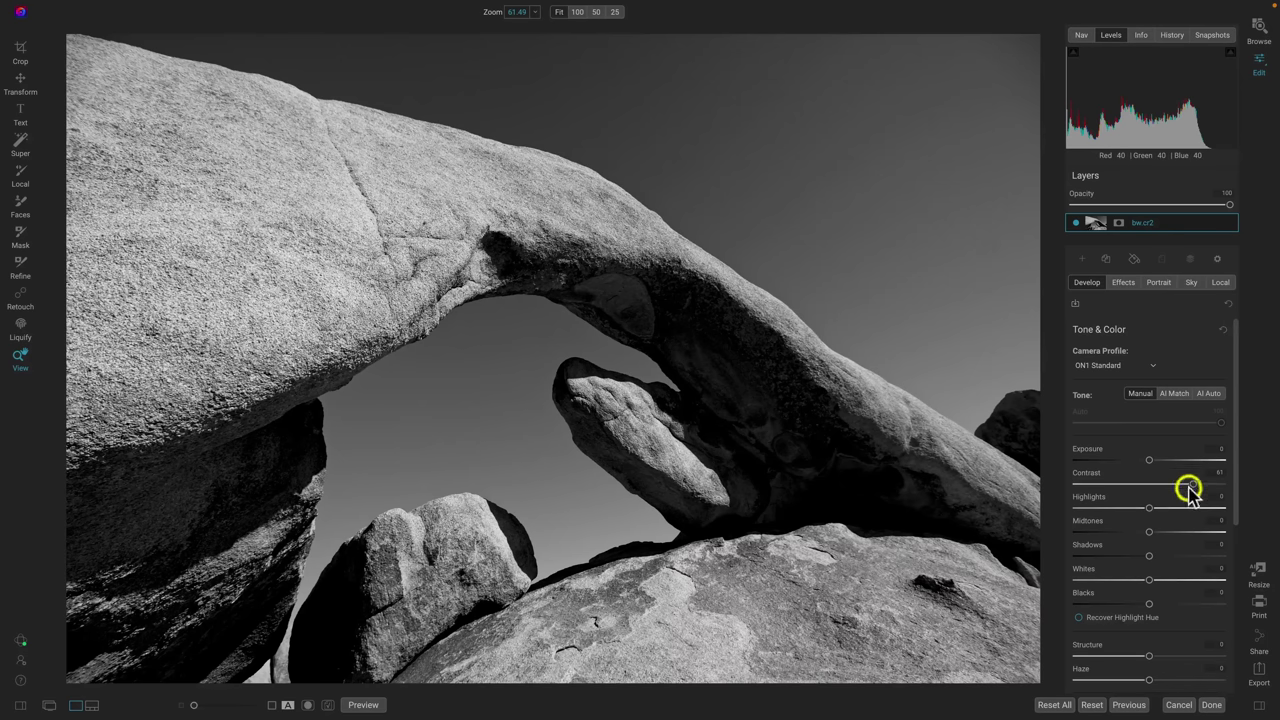
left_click_drag(1193, 486, 1159, 486)
double_click(1087, 472)
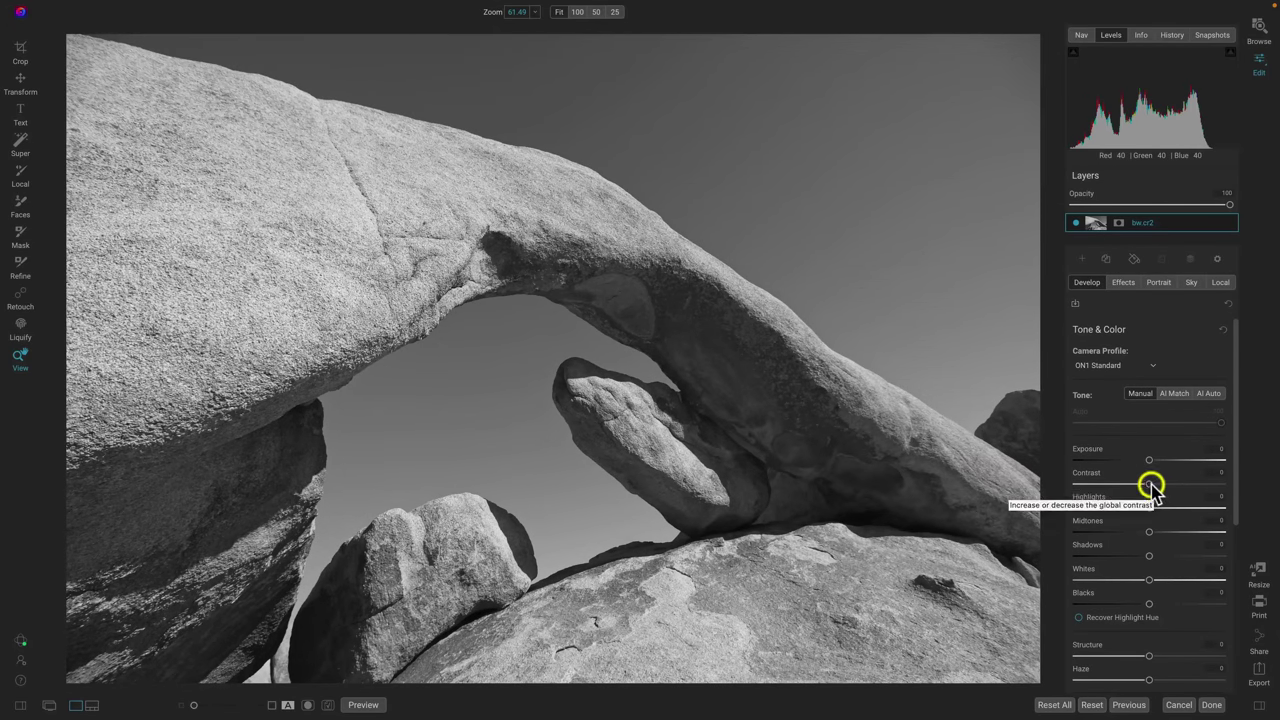
left_click_drag(1150, 486, 1188, 486)
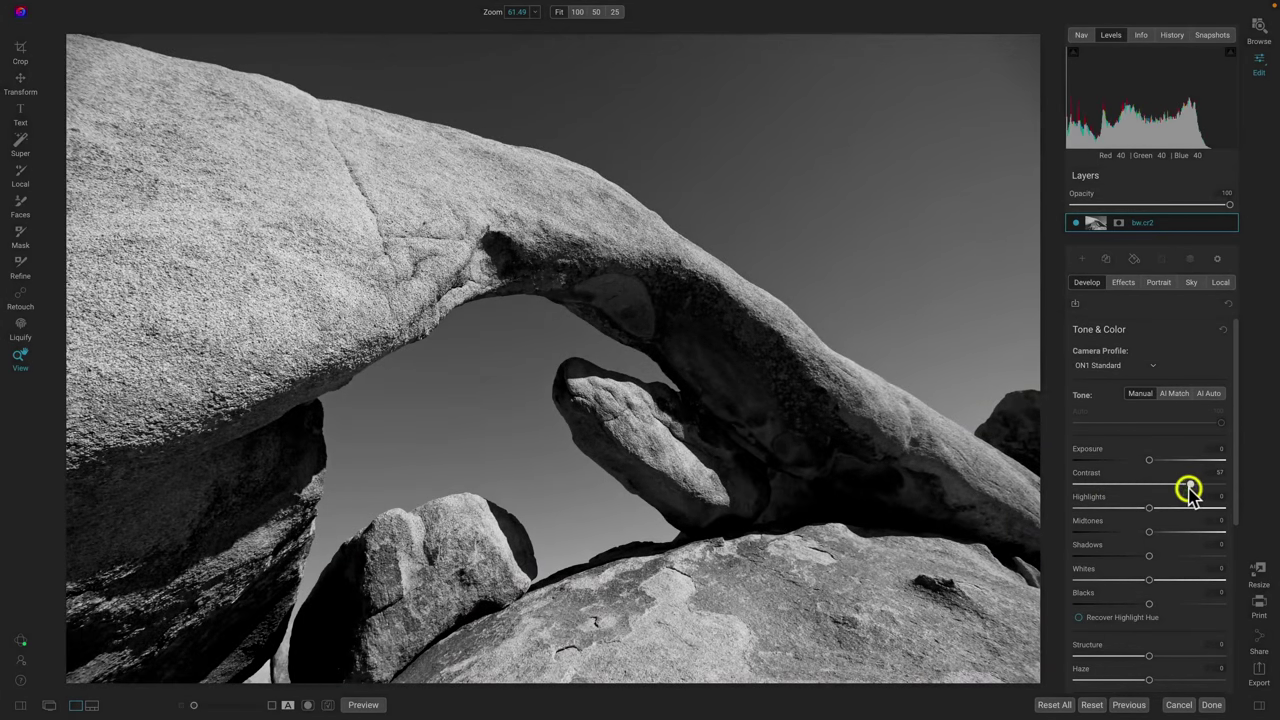
double_click(1090, 475)
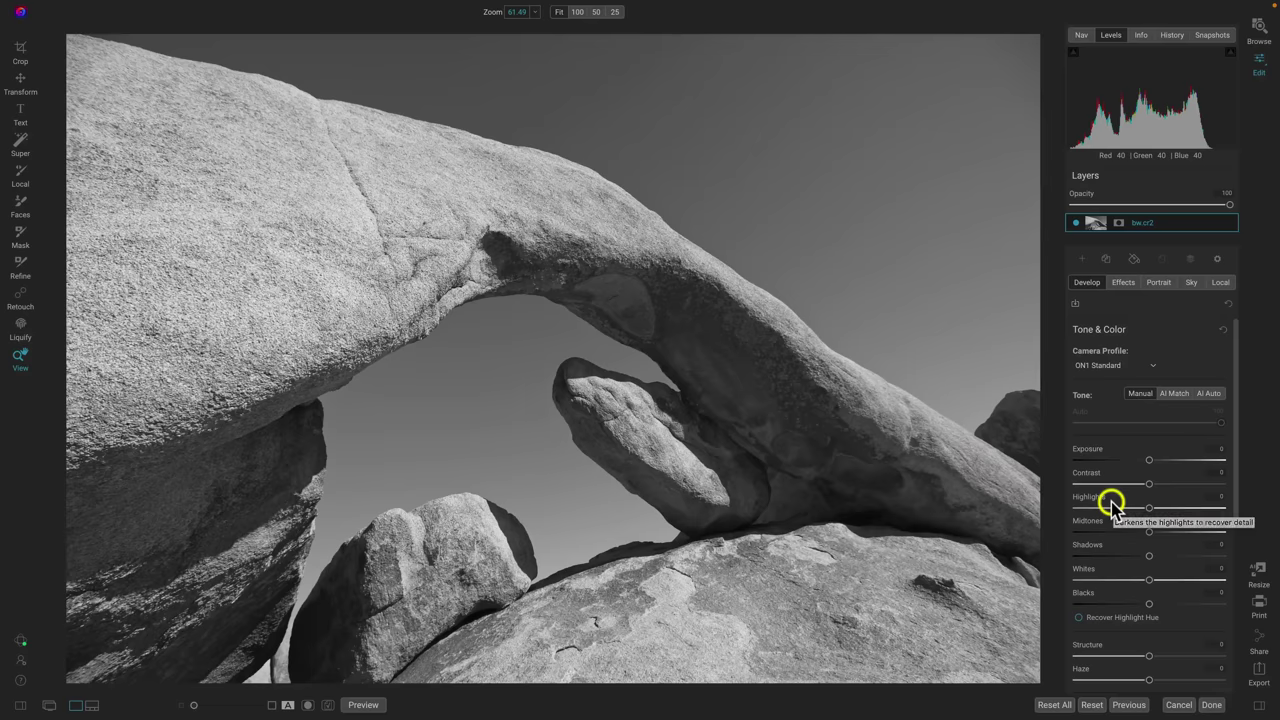
key("j")
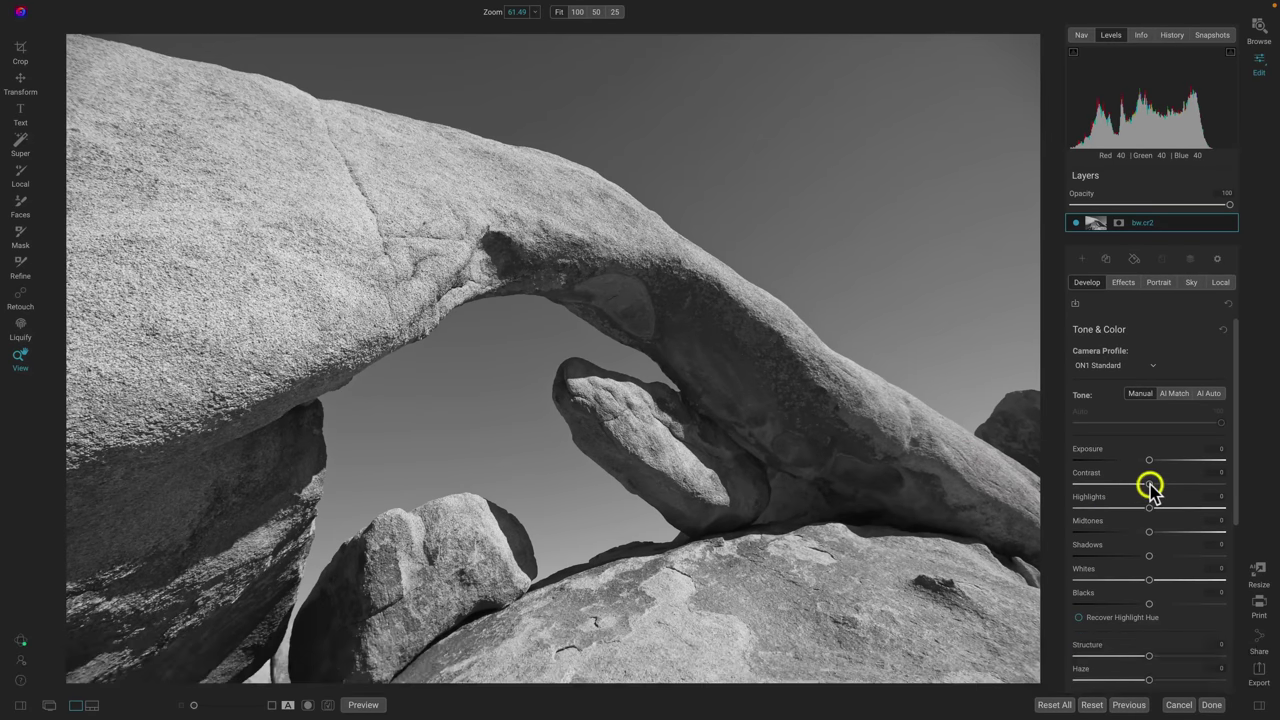
left_click_drag(1146, 486, 1194, 492)
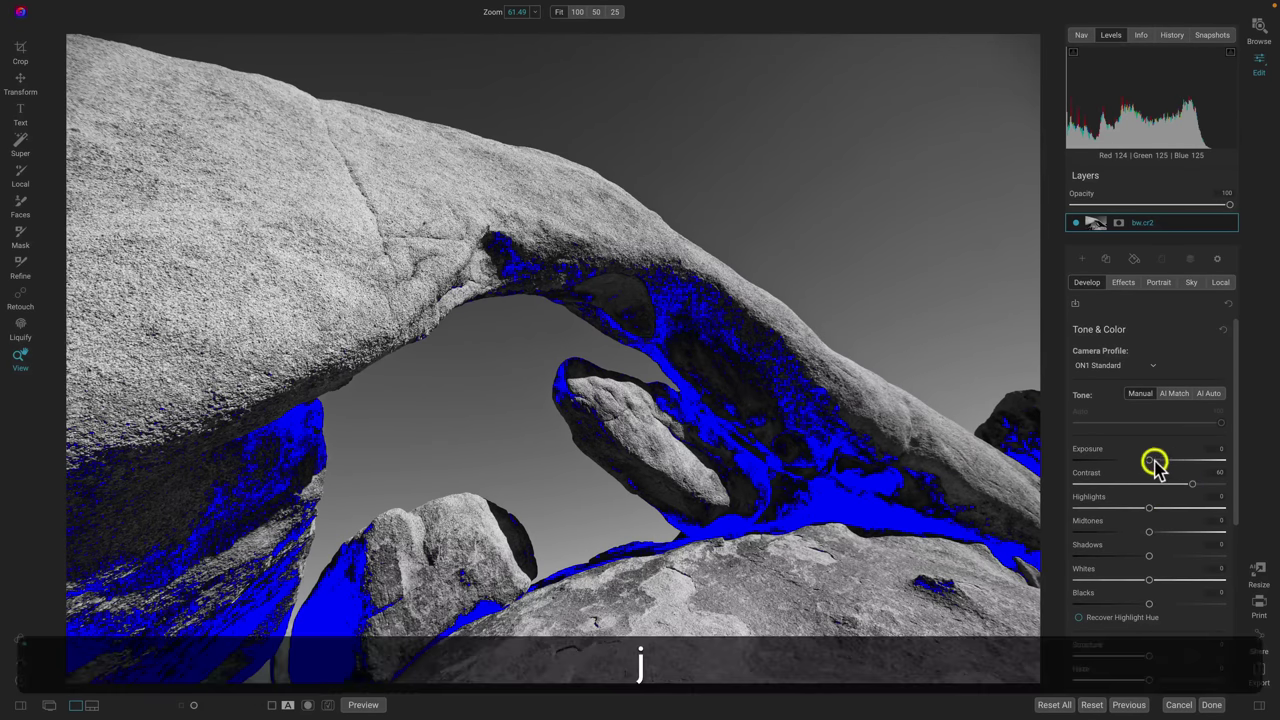
left_click_drag(1149, 459, 1180, 460)
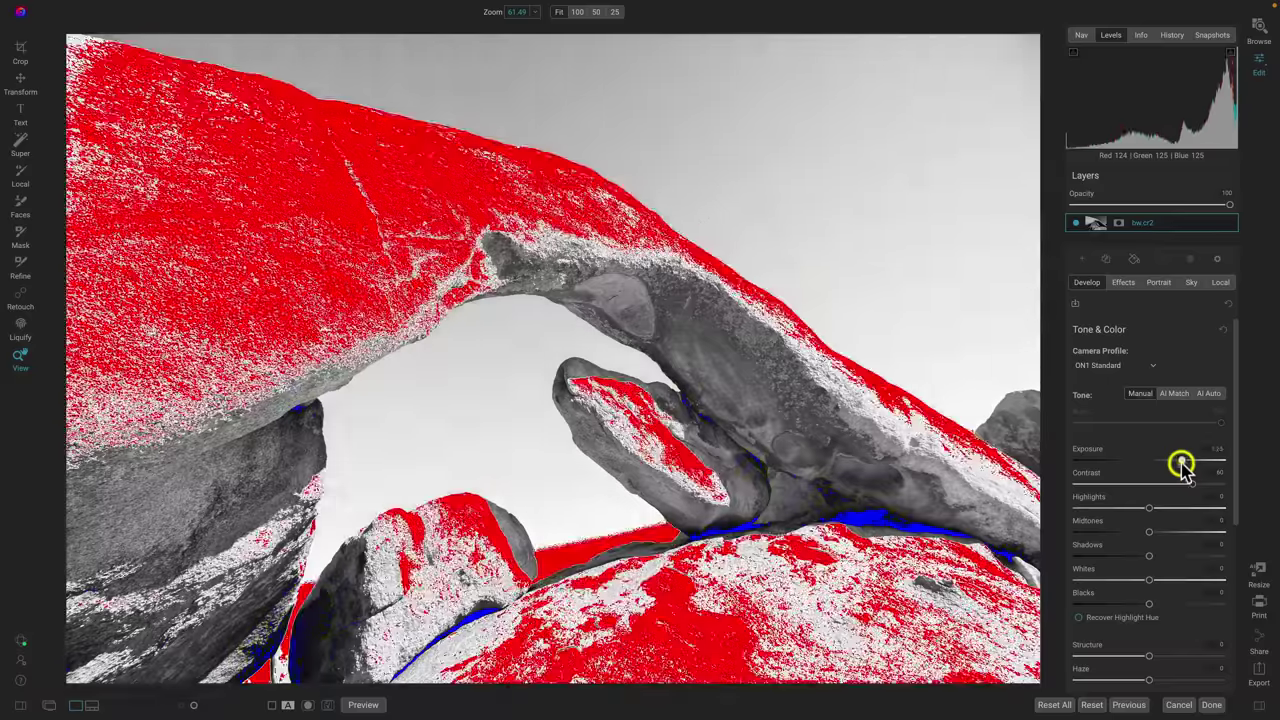
key("j")
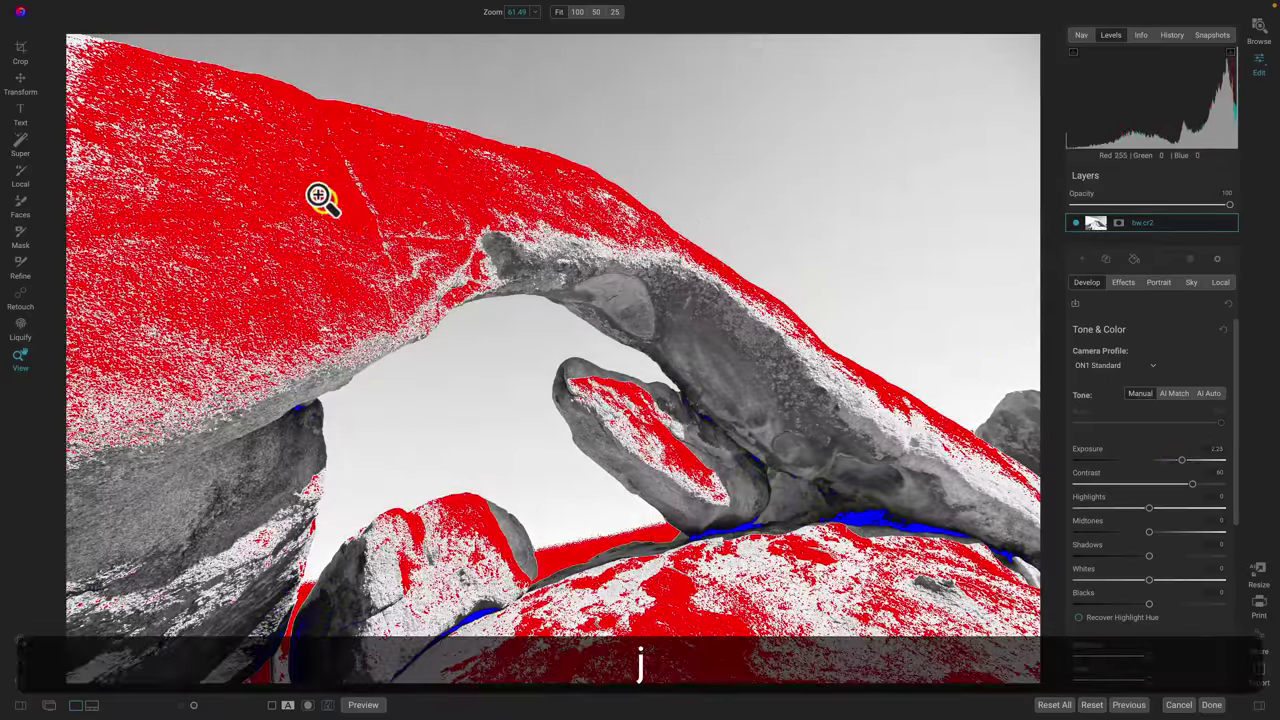
key("j")
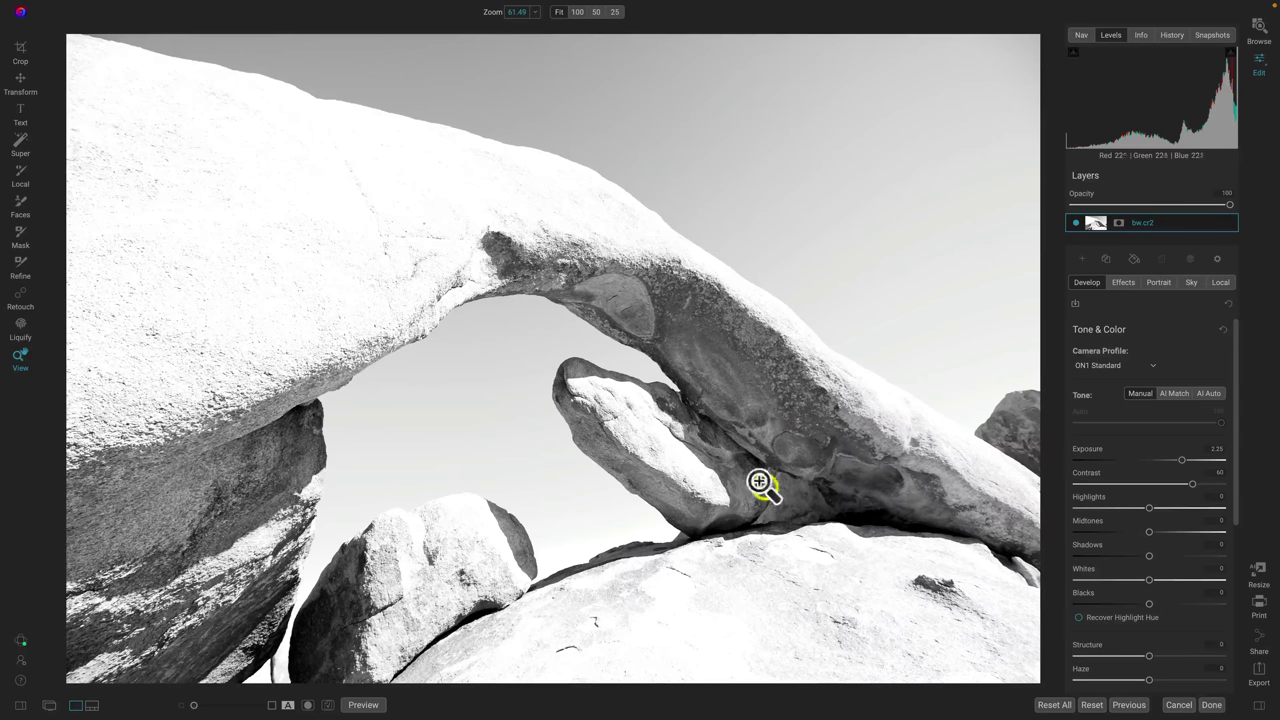
double_click(1096, 448)
double_click(1095, 472)
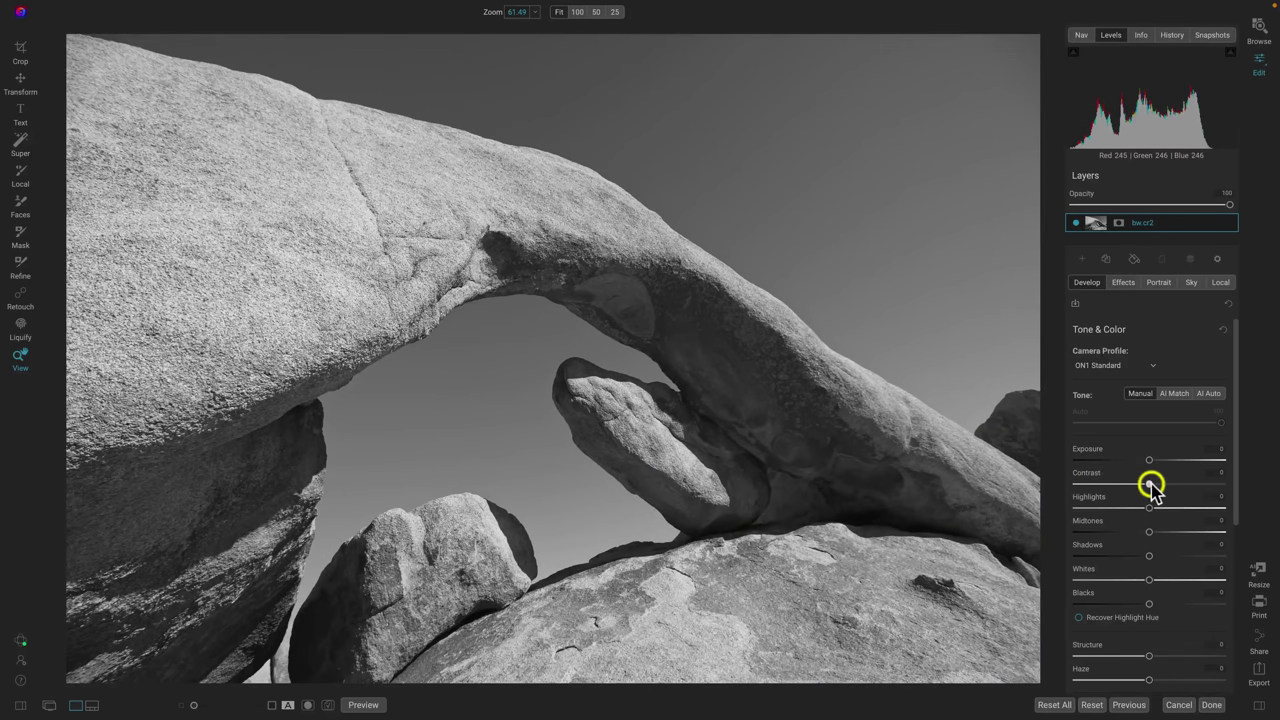
left_click_drag(1151, 484, 1186, 487)
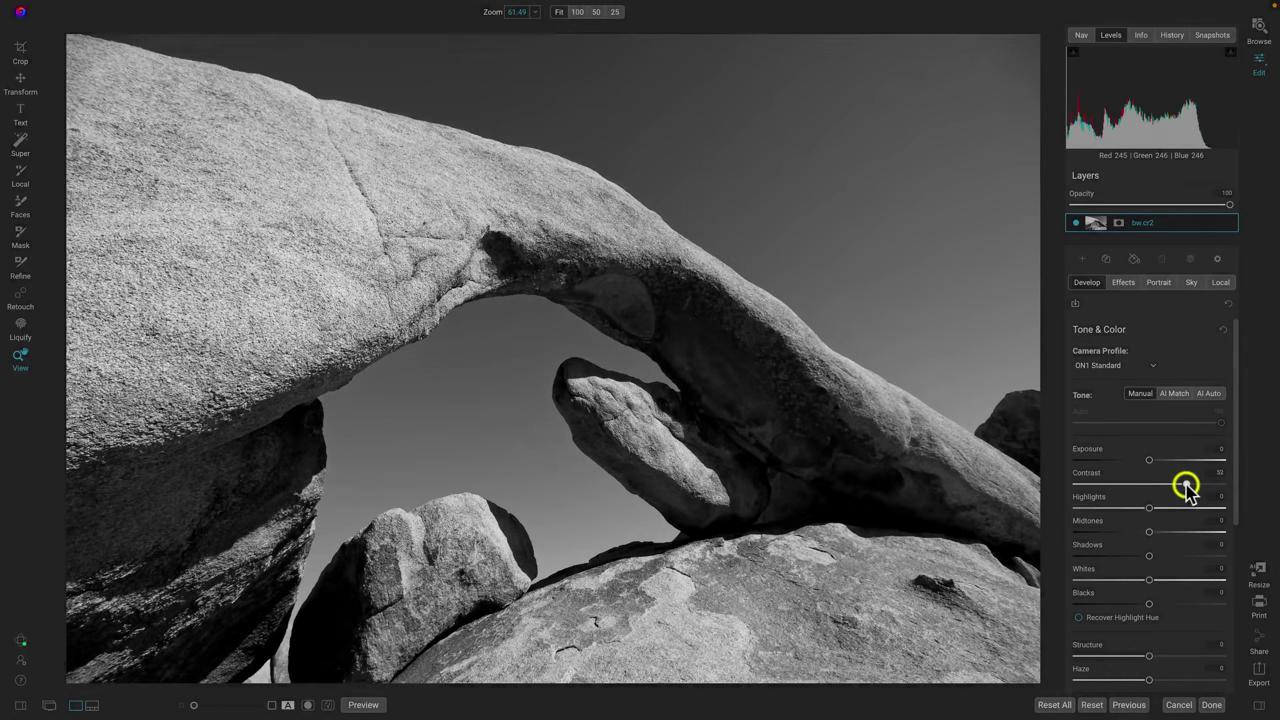
double_click(1088, 473)
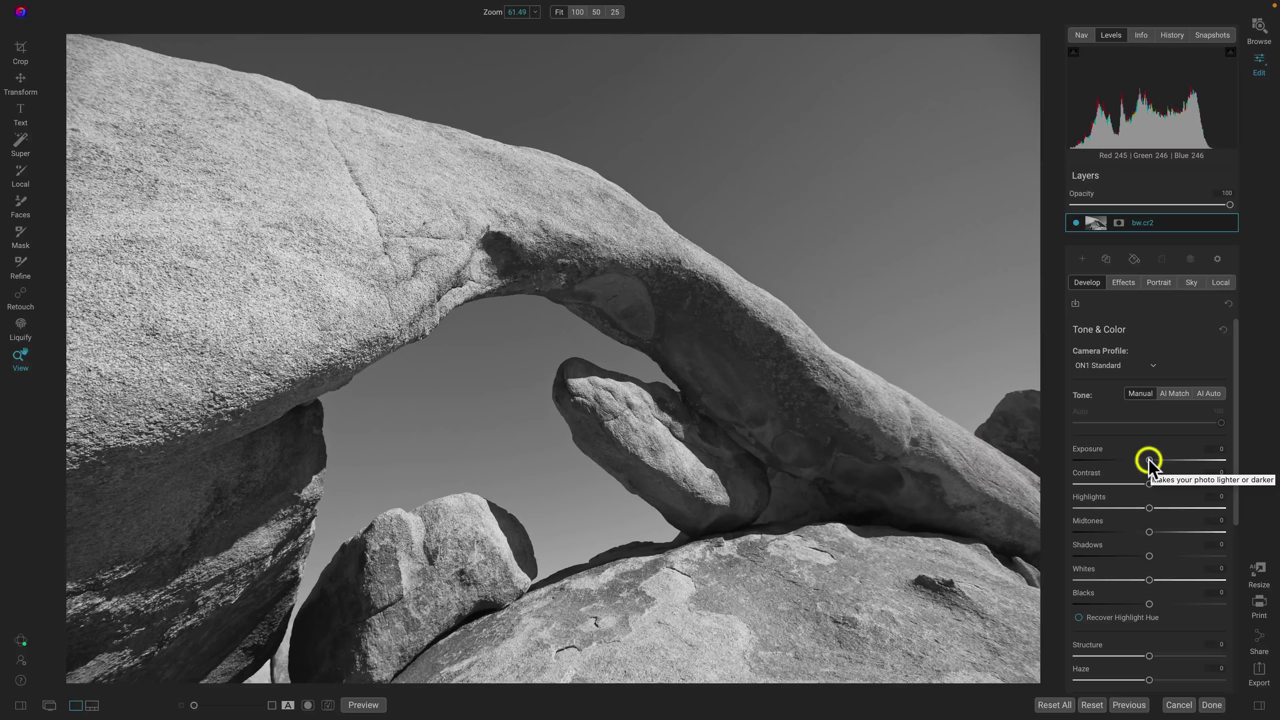
Lower Exposure to -1.95, raise Whites to about 65, and compare with the original photo
left_click_drag(1149, 460, 1120, 460)
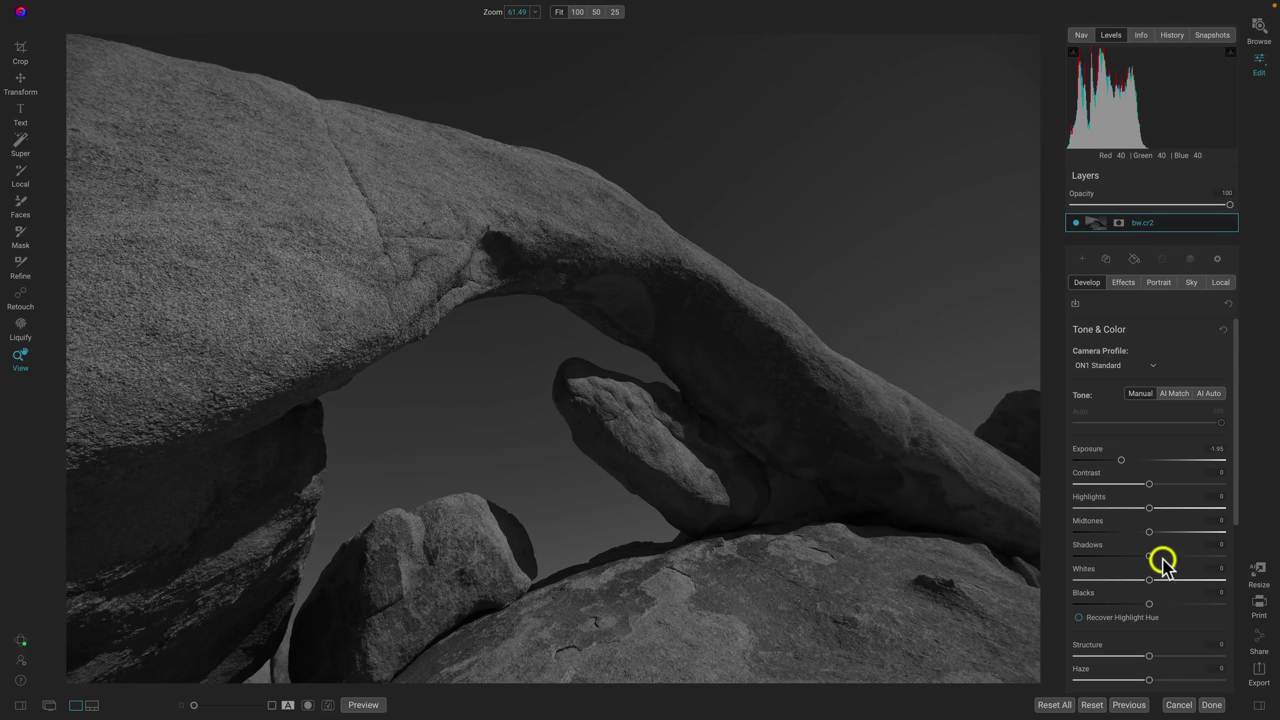
left_click_drag(1152, 583, 1197, 587)
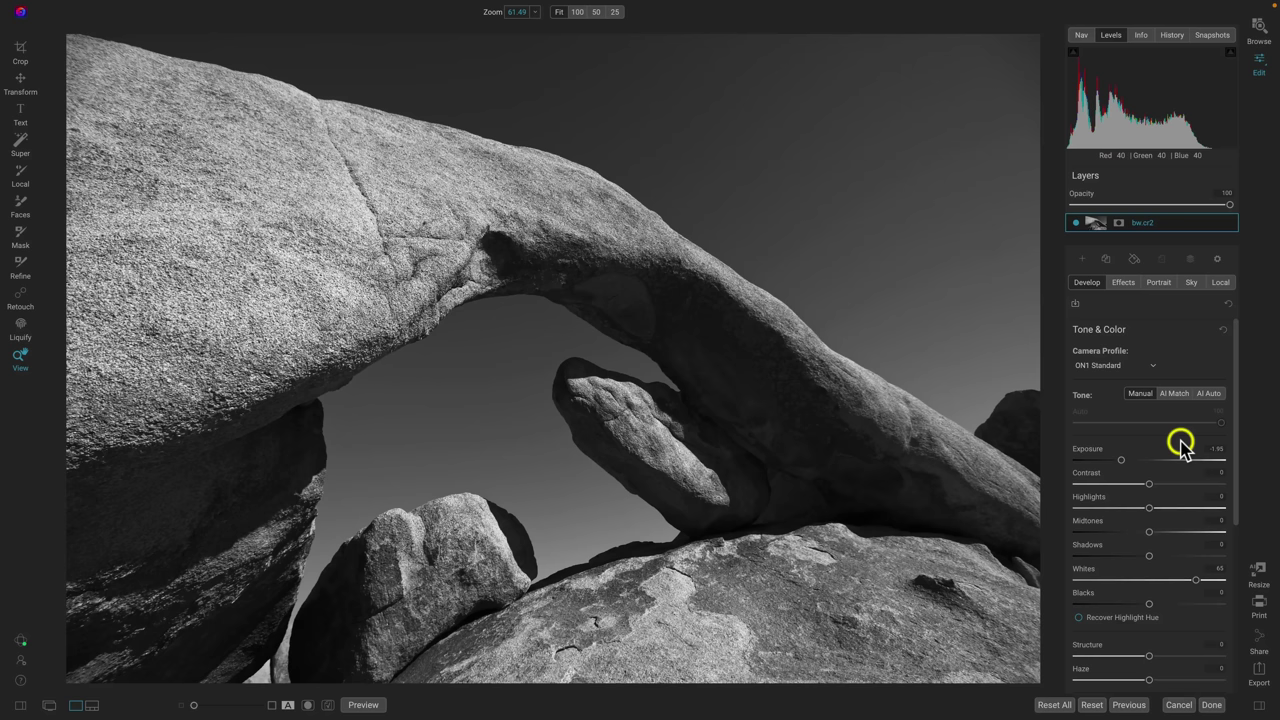
key("ctrl+p")
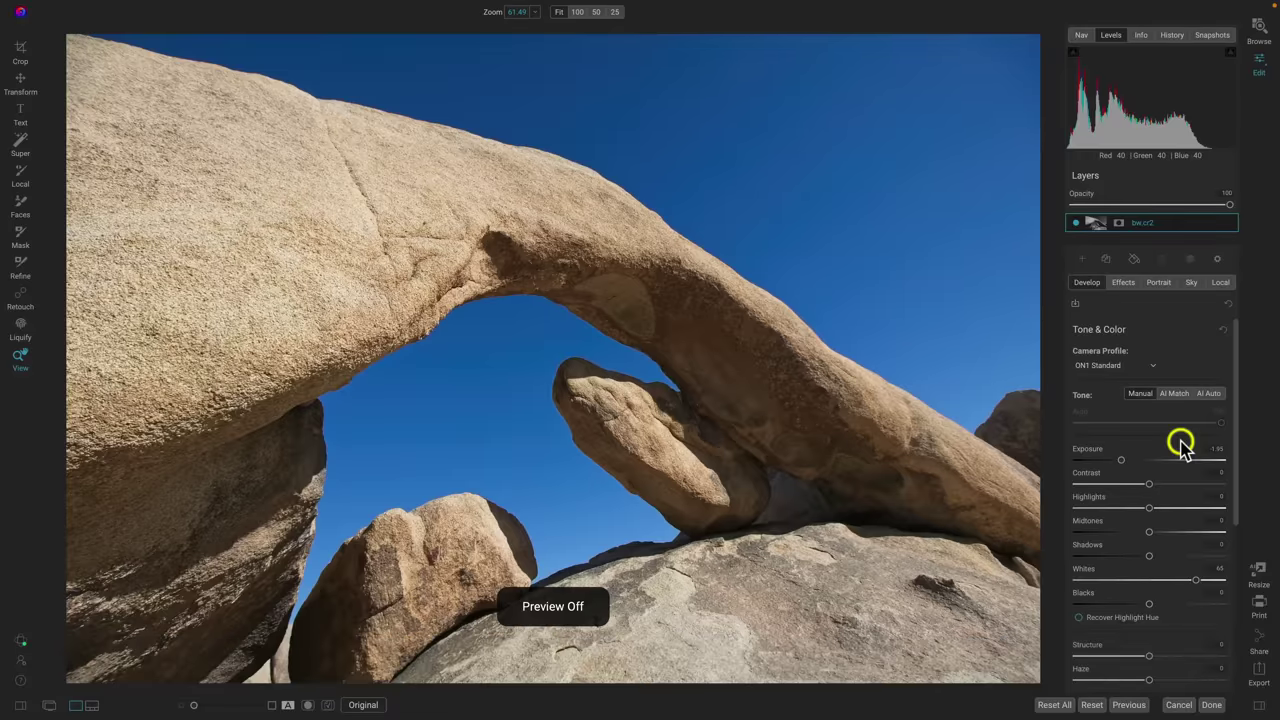
key("backslash")
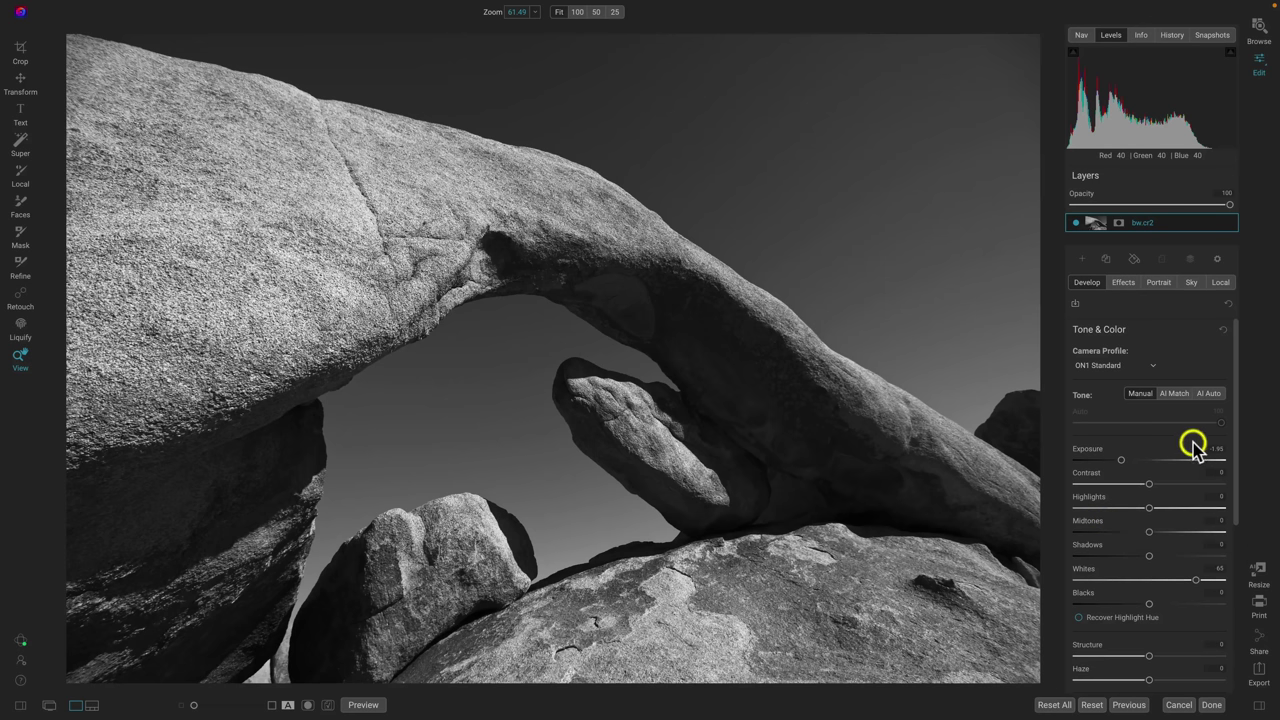
Reset Exposure, Whites and Contrast to 0, then set Exposure to -1.9 and Whites to about 74
double_click(1088, 449)
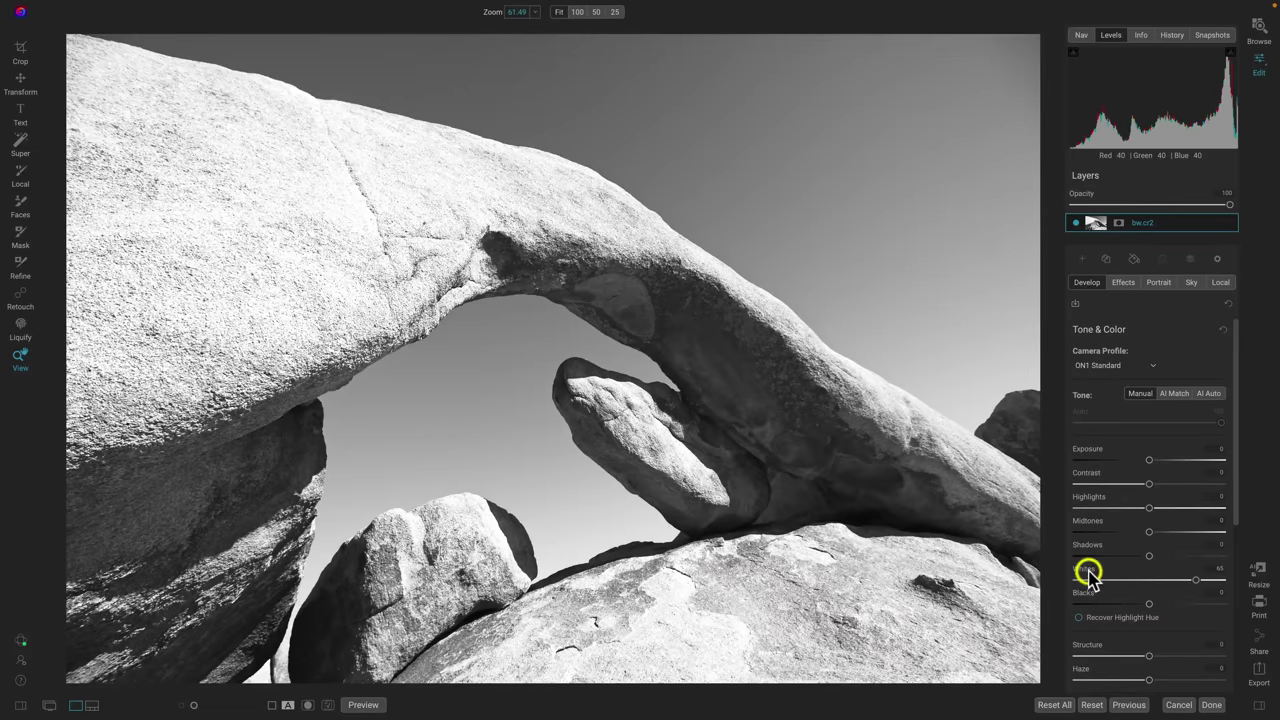
double_click(1089, 569)
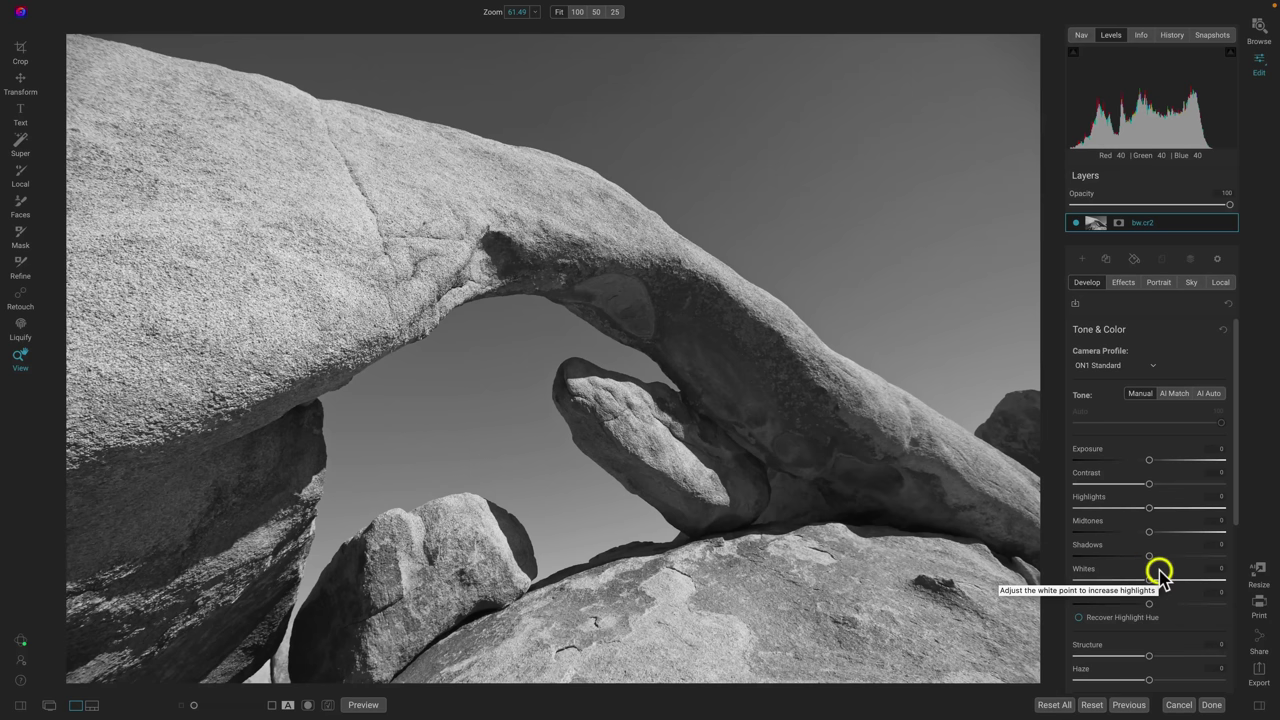
left_click_drag(1150, 485, 1183, 487)
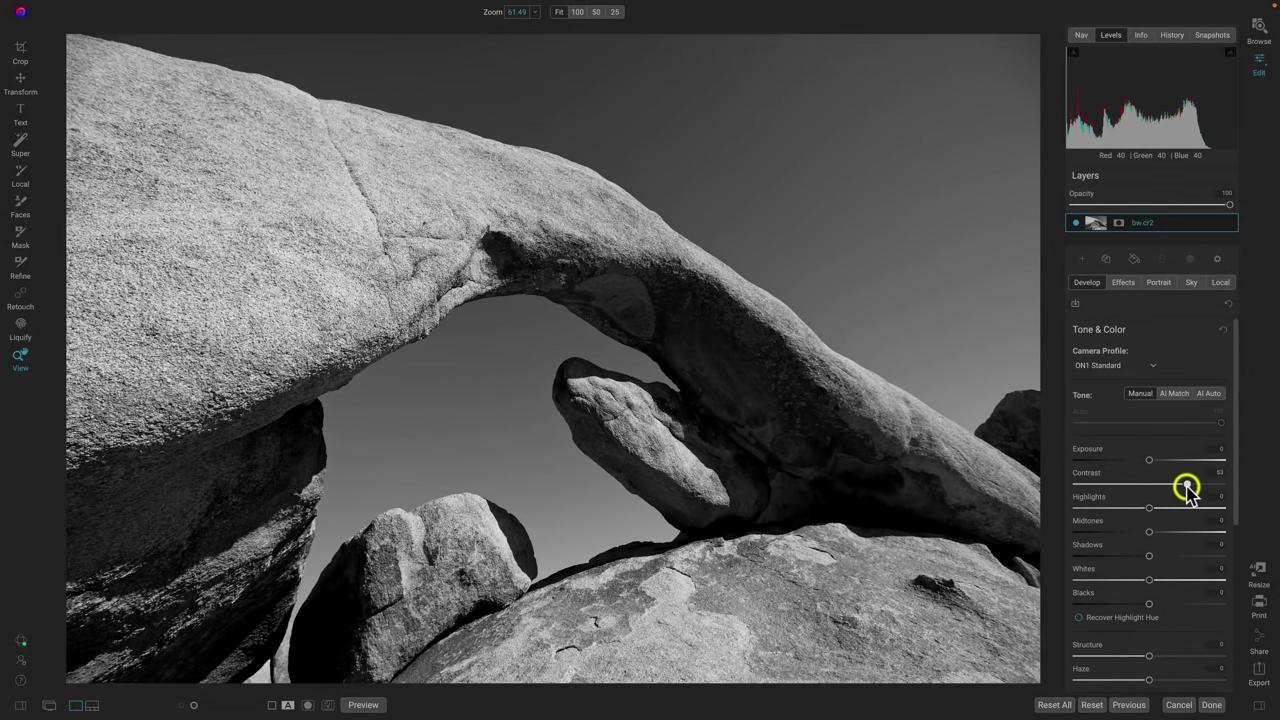
double_click(1086, 470)
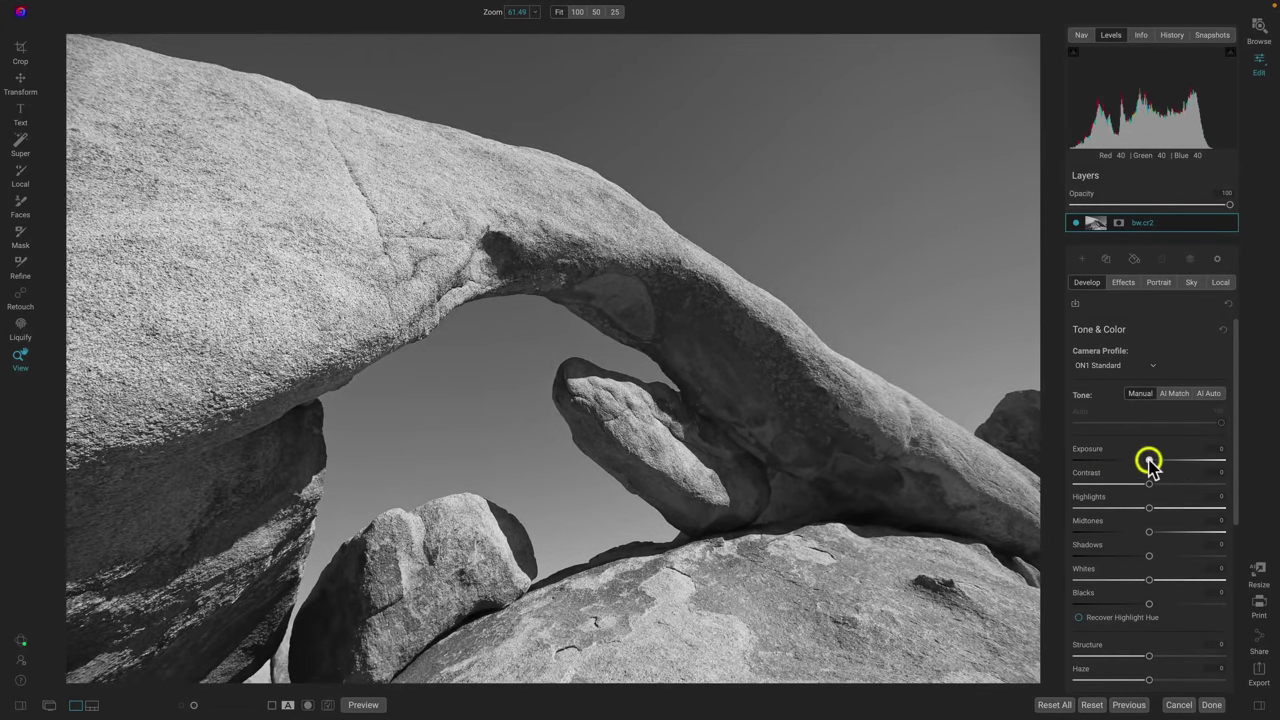
left_click_drag(1148, 458, 1120, 457)
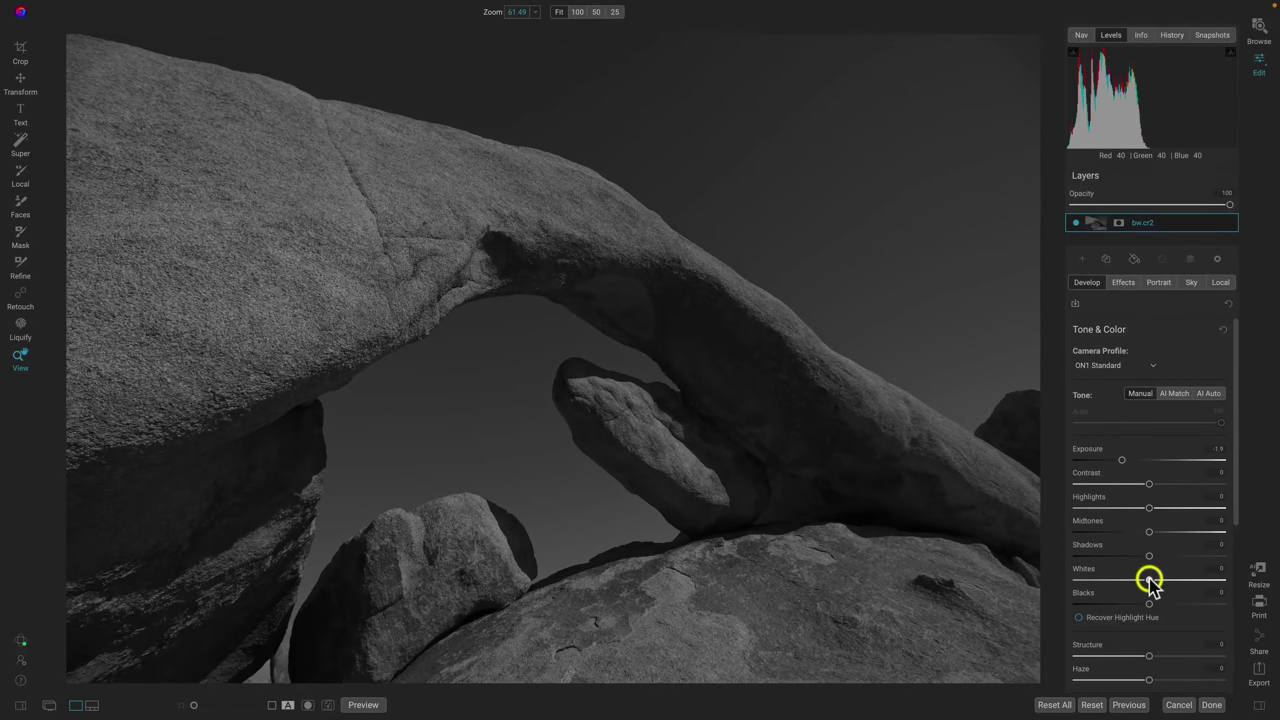
left_click_drag(1147, 580, 1203, 585)
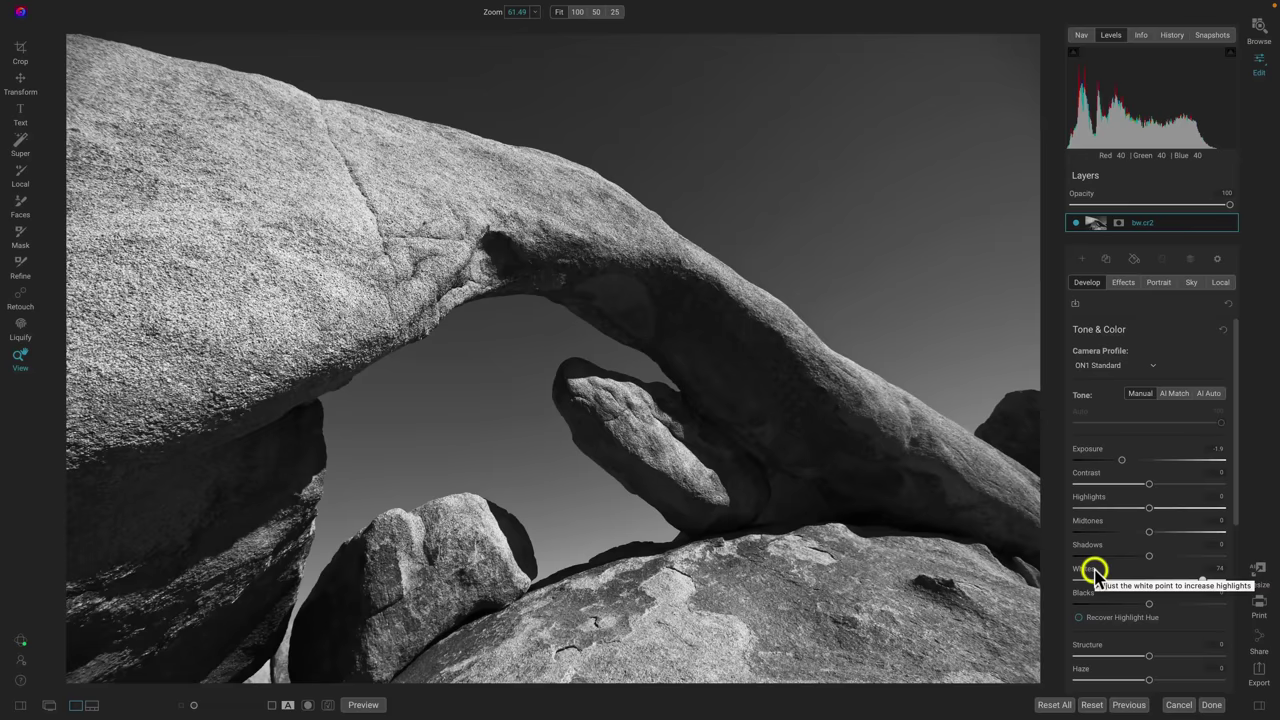
scroll(1138, 582, "down", 1)
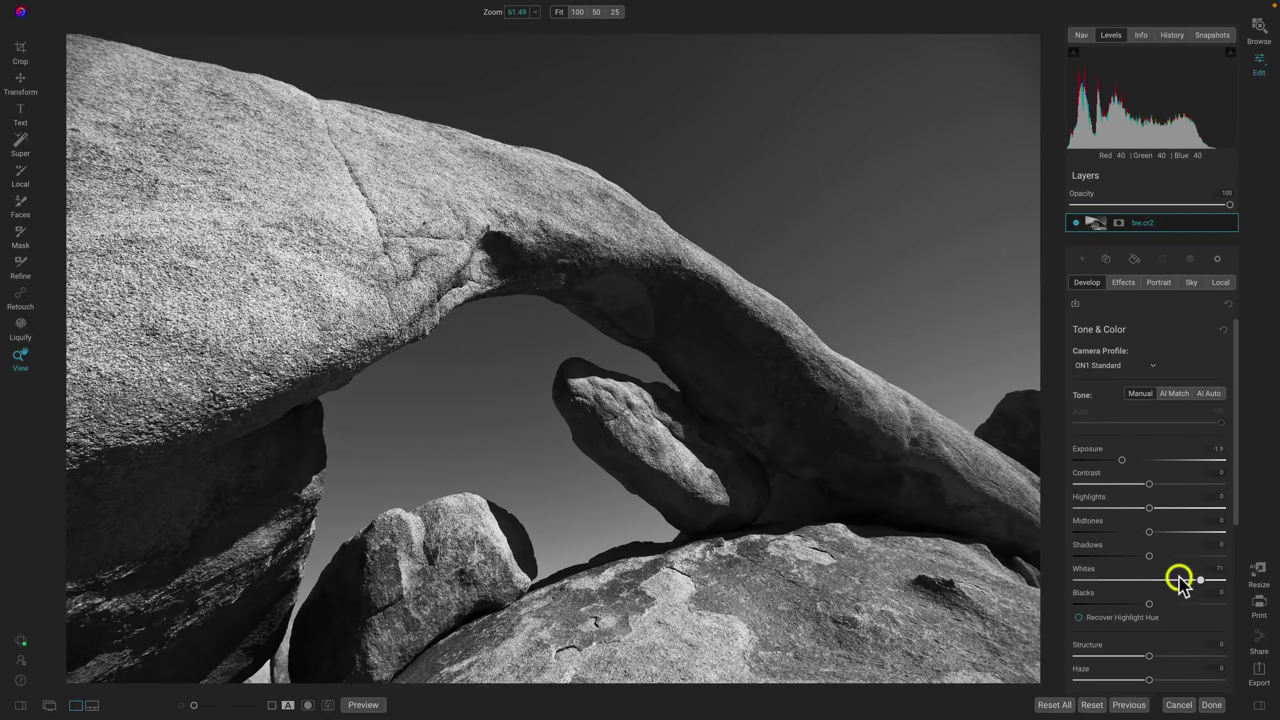
scroll(1127, 636, "down", 1)
scroll(1127, 638, "down", 1)
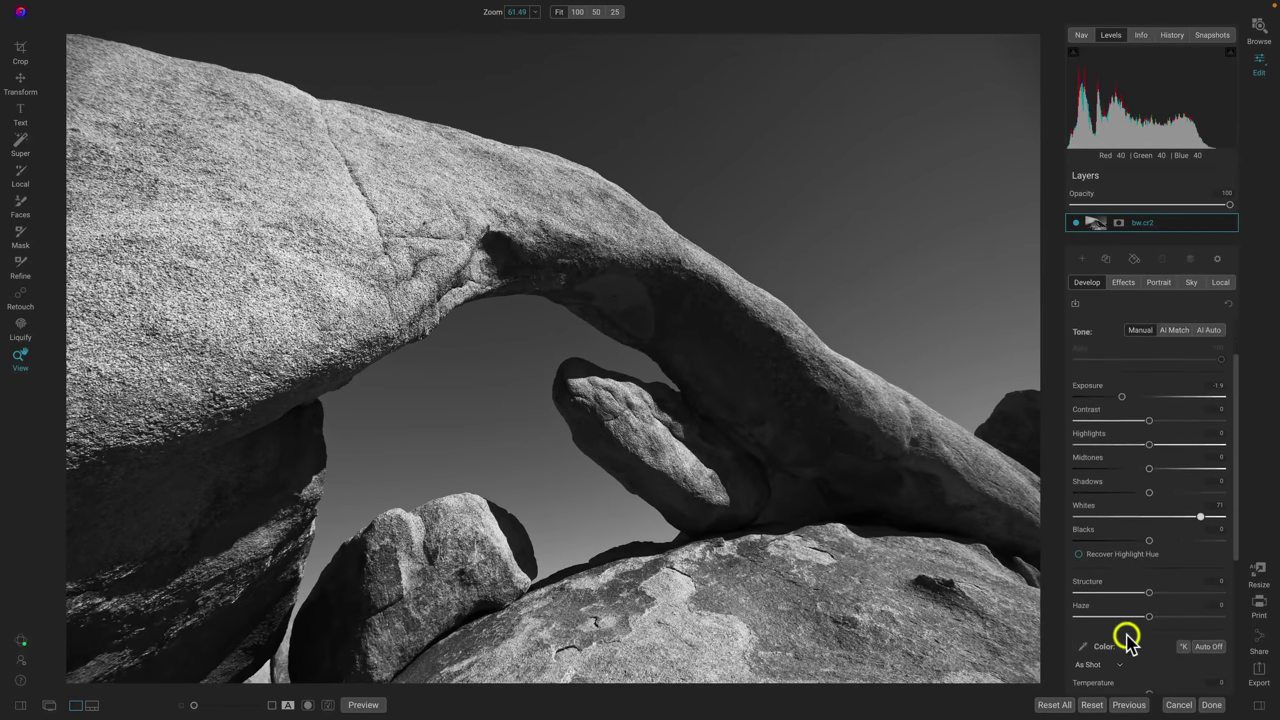
scroll(1127, 636, "up", 2)
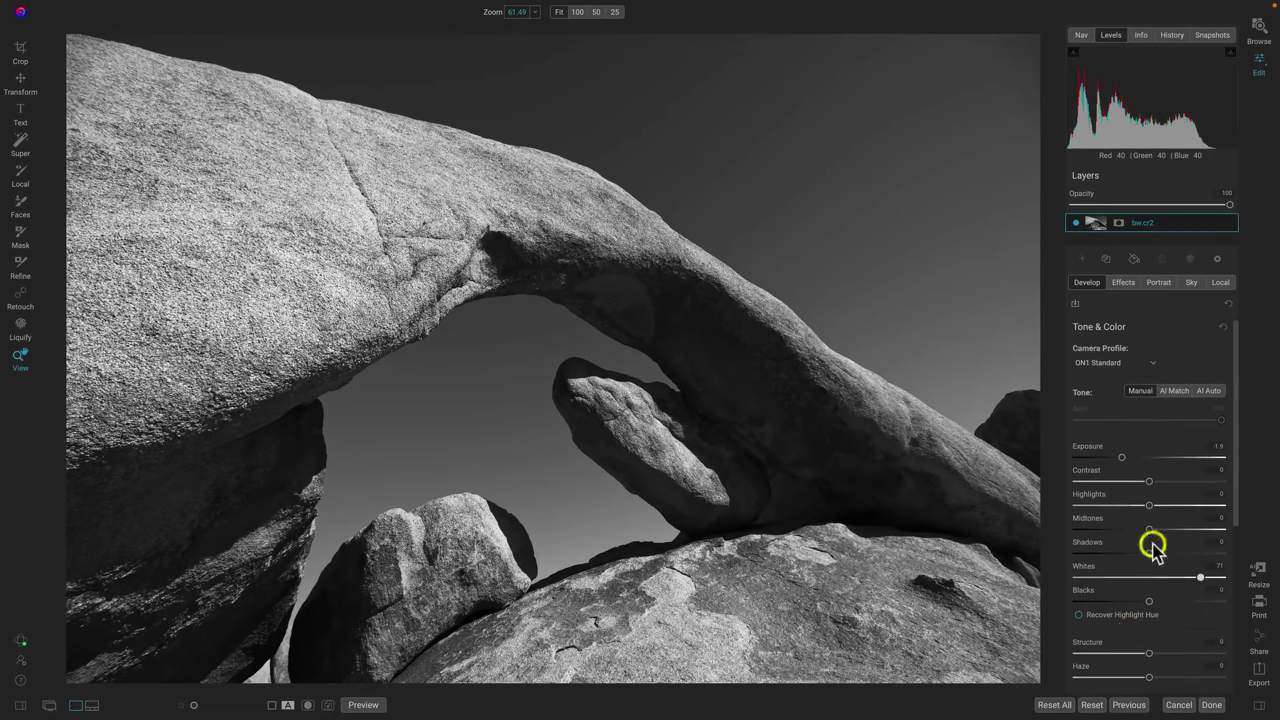
scroll(1107, 525, "down", 4)
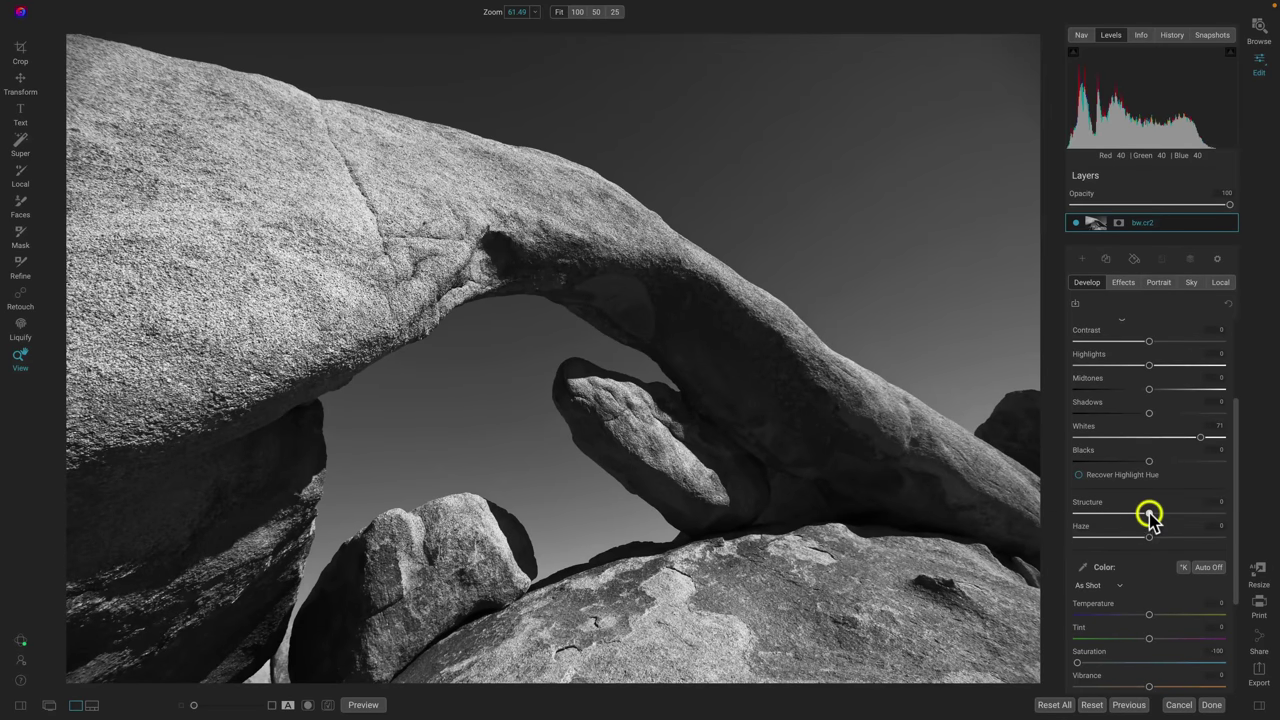
left_click_drag(1149, 514, 1209, 524)
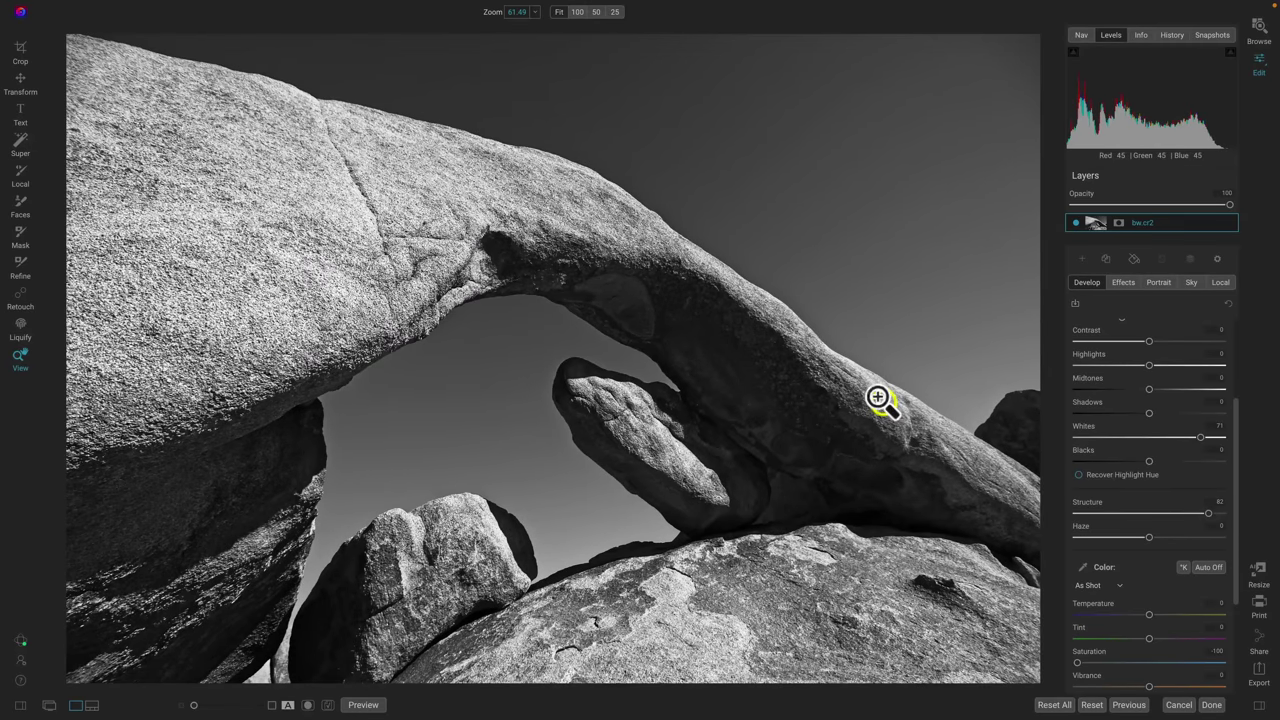
left_click_drag(1208, 514, 1177, 514)
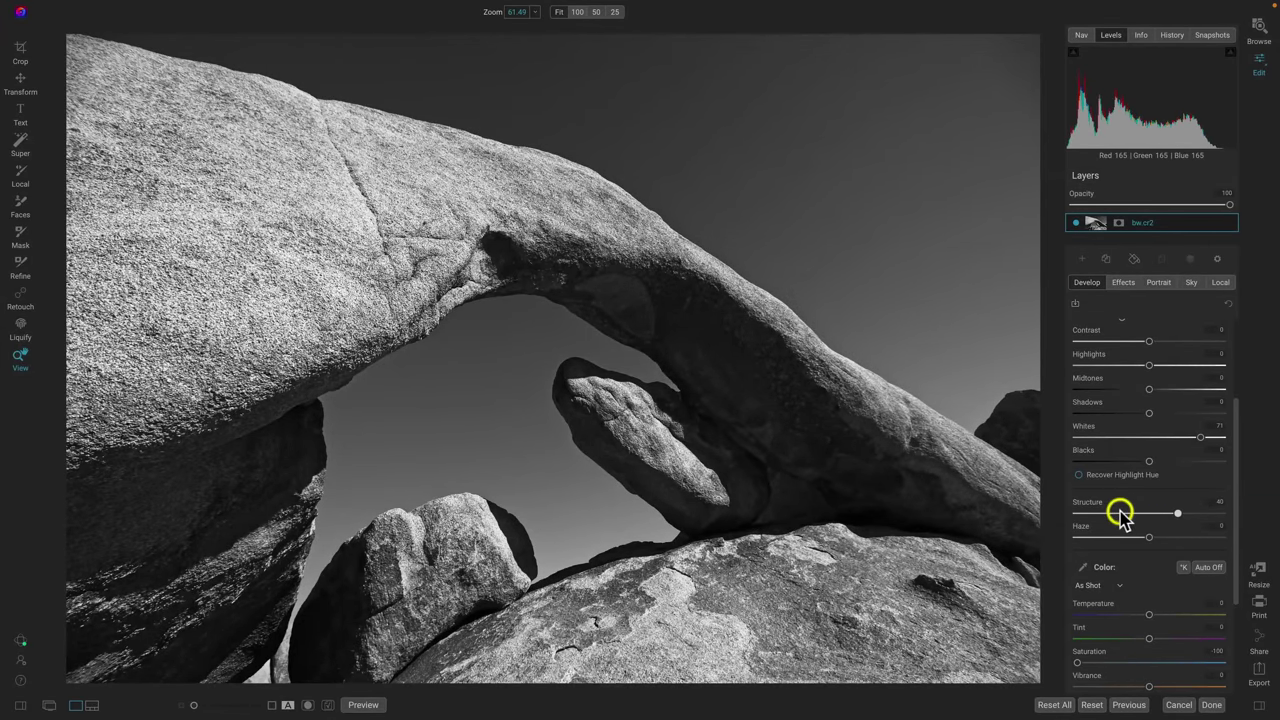
double_click(1089, 502)
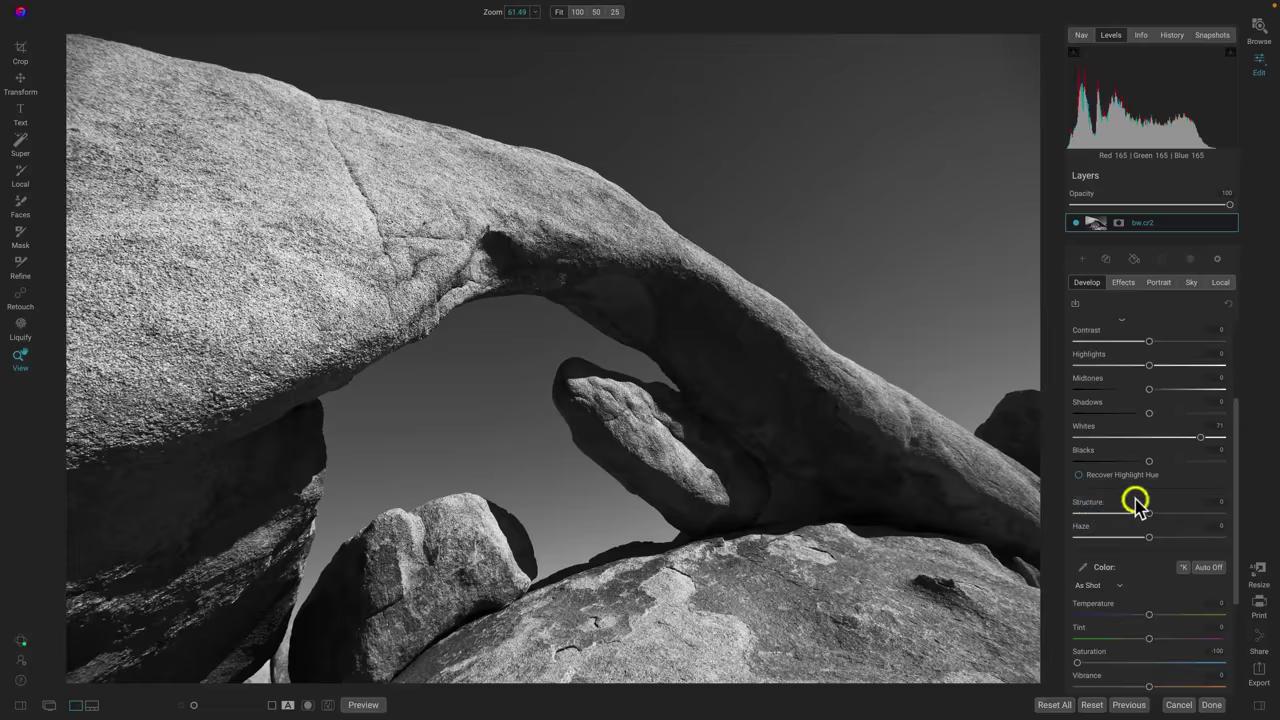
scroll(1157, 515, "up", 3)
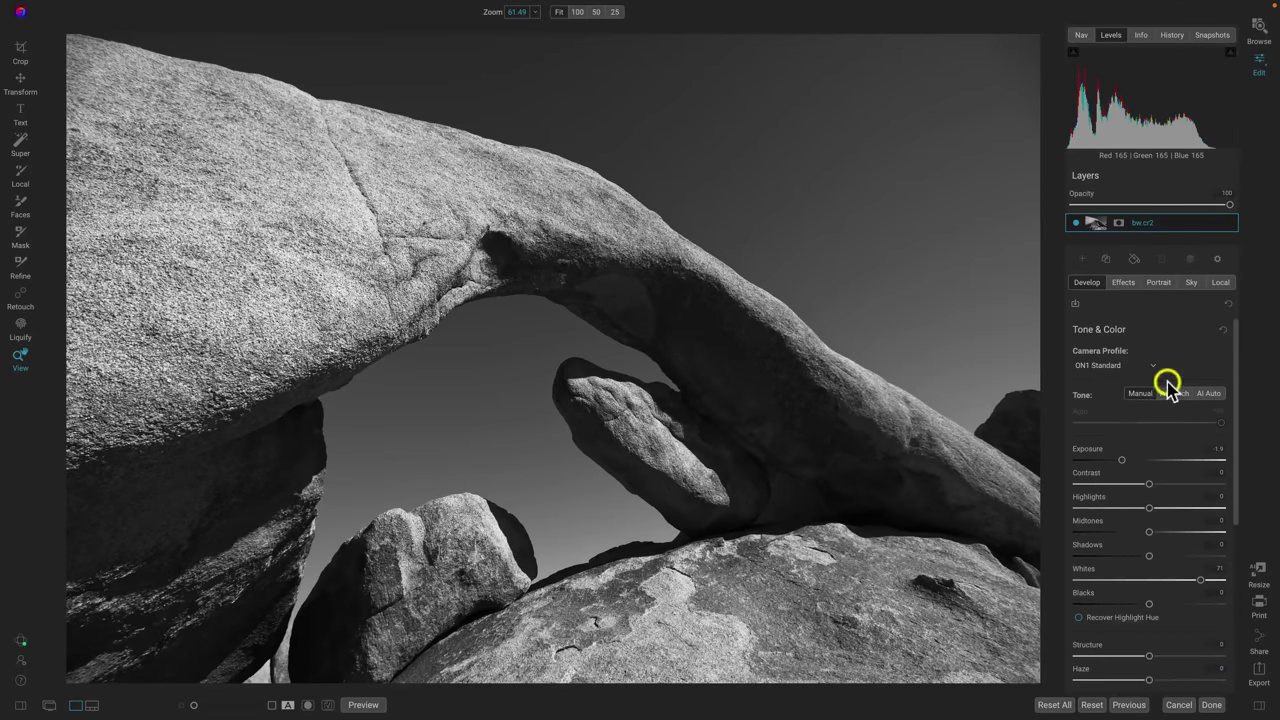
scroll(1169, 503, "down", 2)
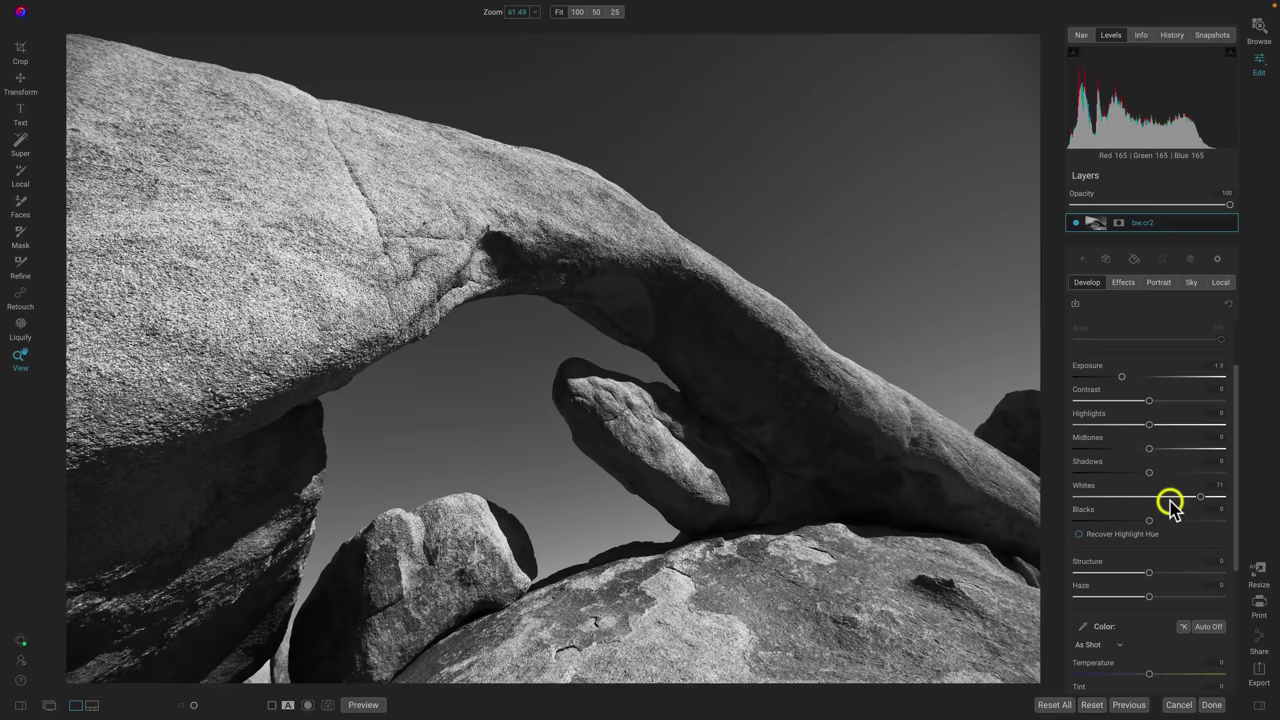
scroll(1145, 557, "down", 1)
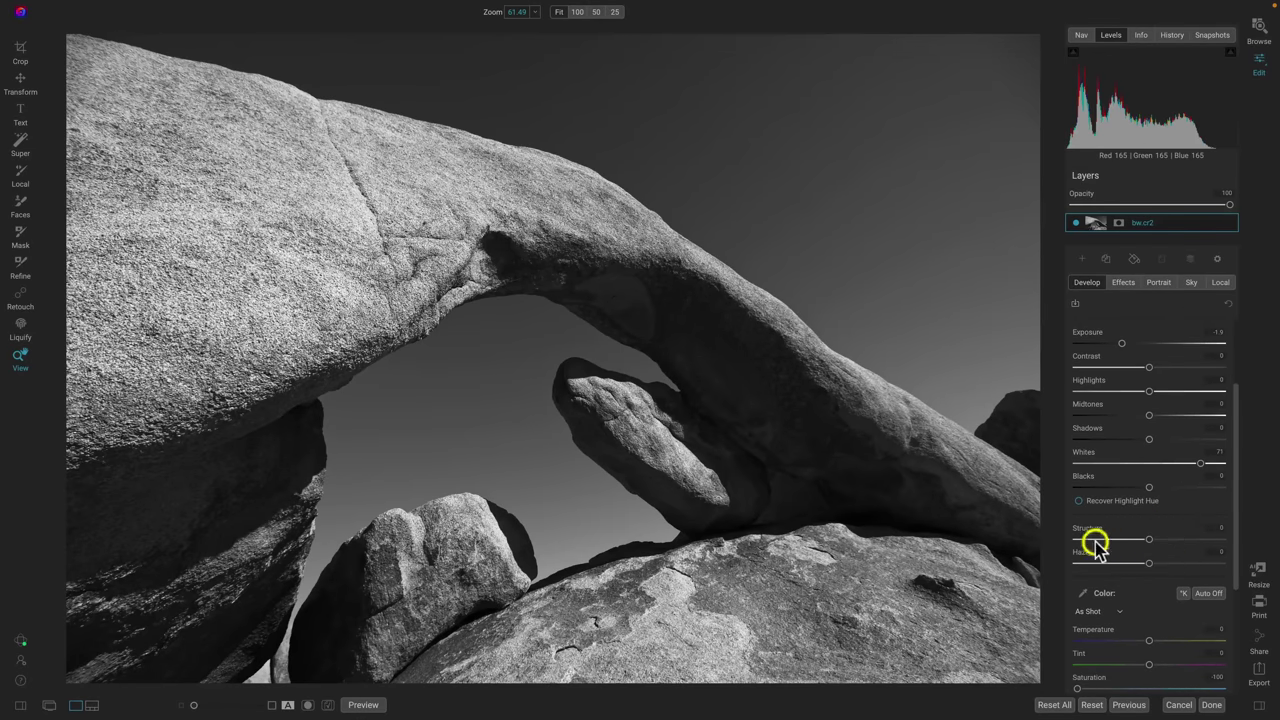
scroll(1137, 550, "up", 4)
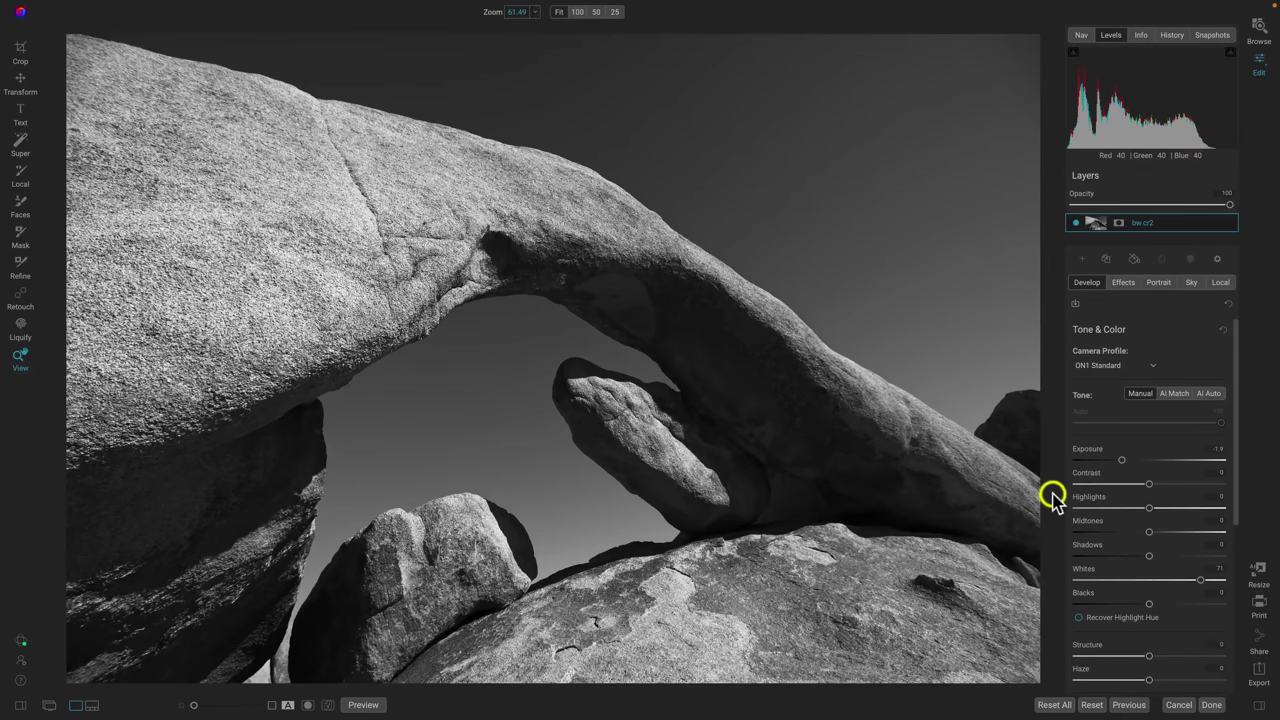
Raise Structure to 32 and Haze to about 73 to add texture to the rock
scroll(1211, 533, "down", 2)
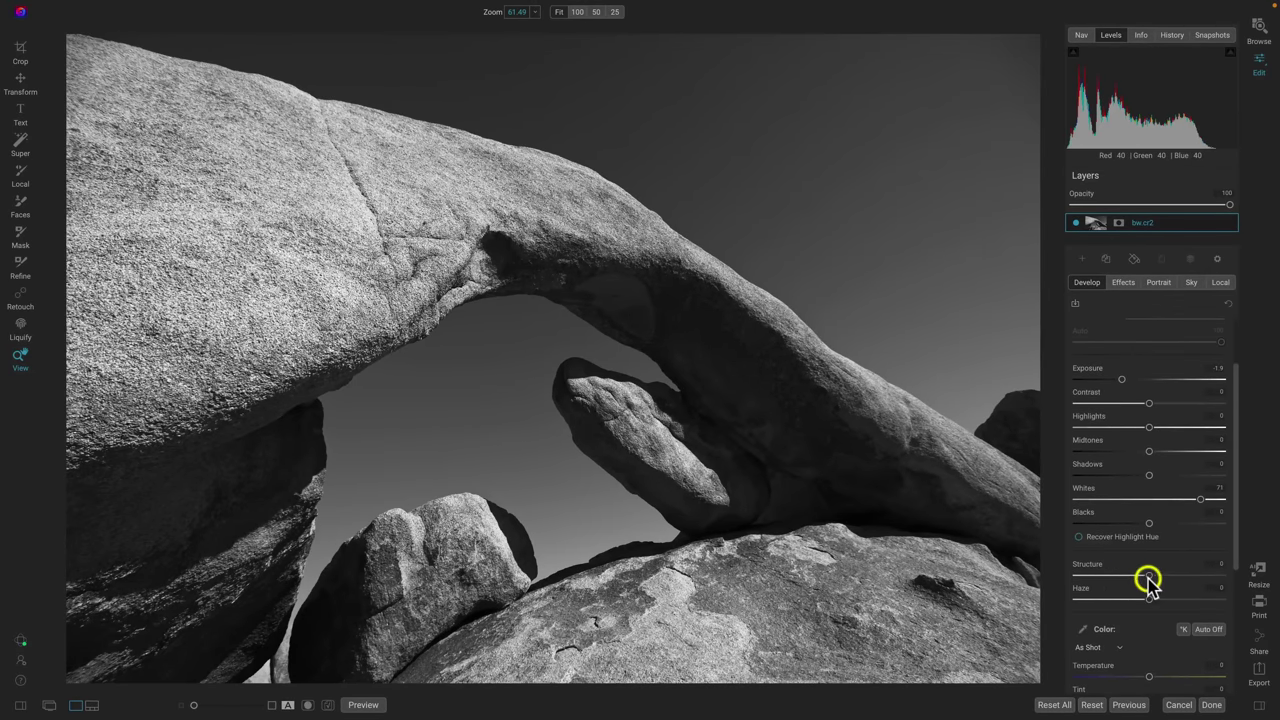
left_click_drag(1150, 576, 1172, 578)
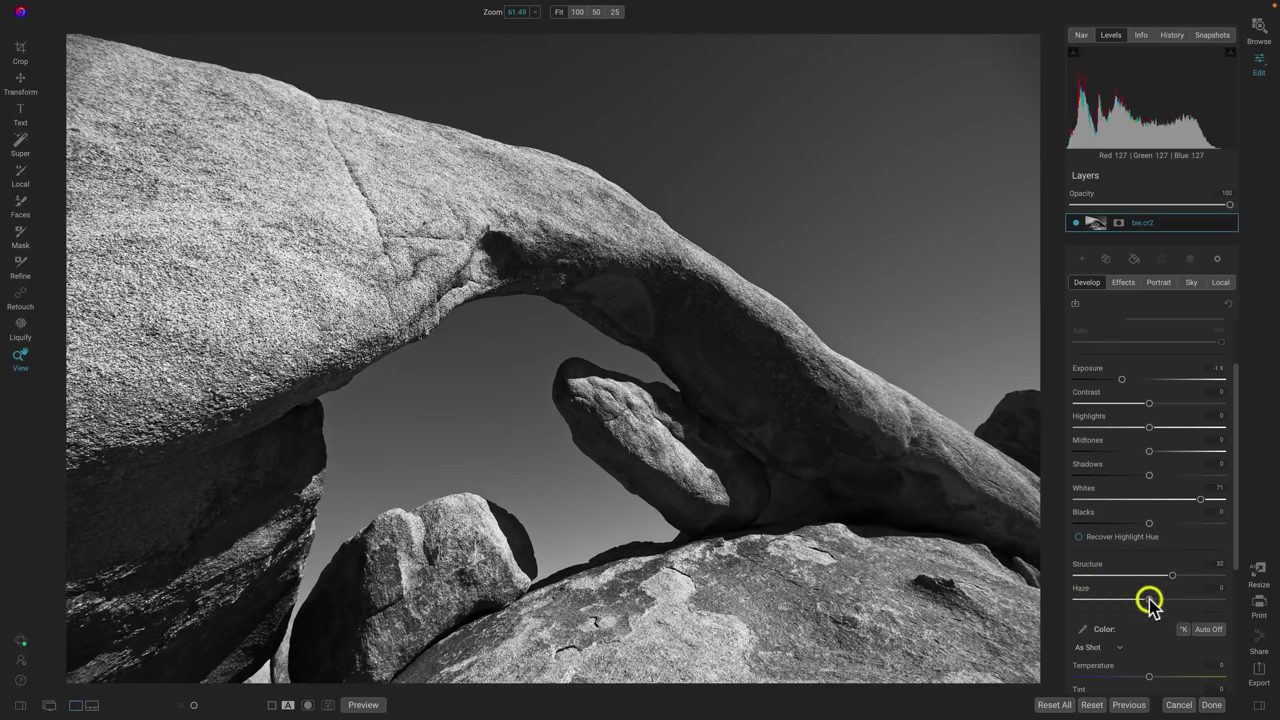
left_click_drag(1150, 599, 1200, 604)
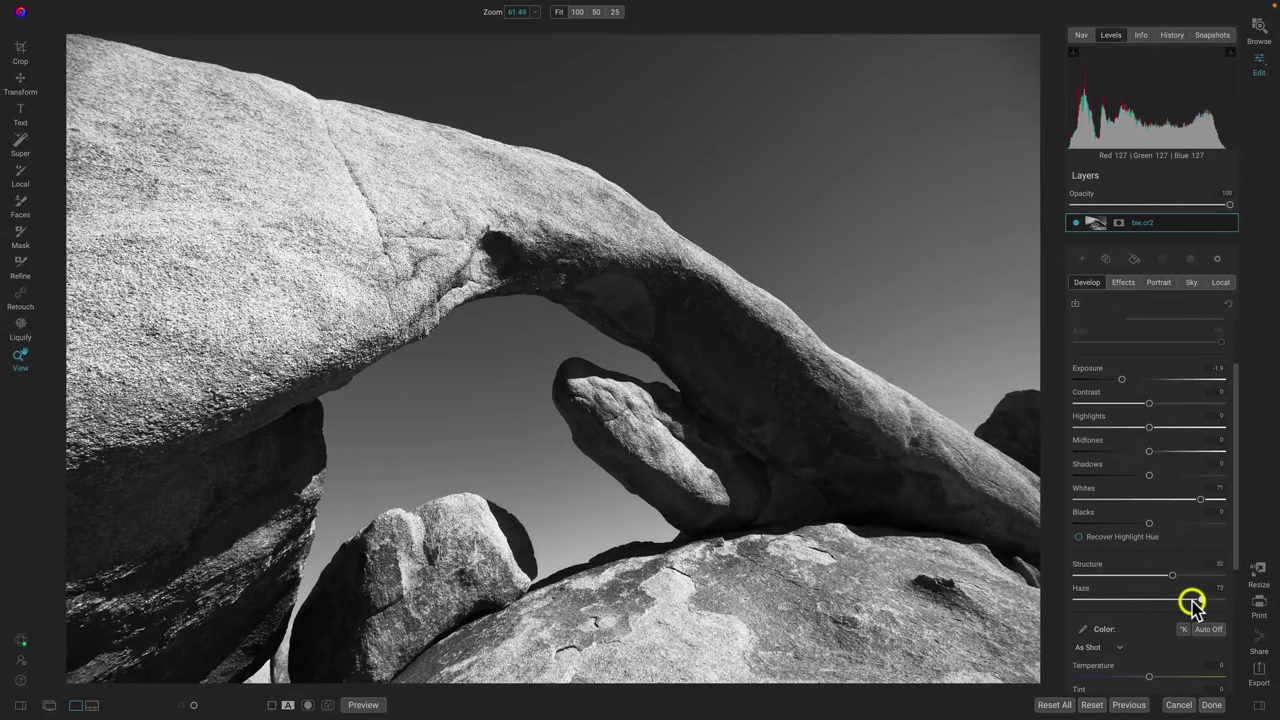
Try several Haze amounts, down to about 17 and 31, checking the clipping warning
left_click_drag(1170, 603, 1174, 601)
left_click_drag(1210, 604, 1160, 600)
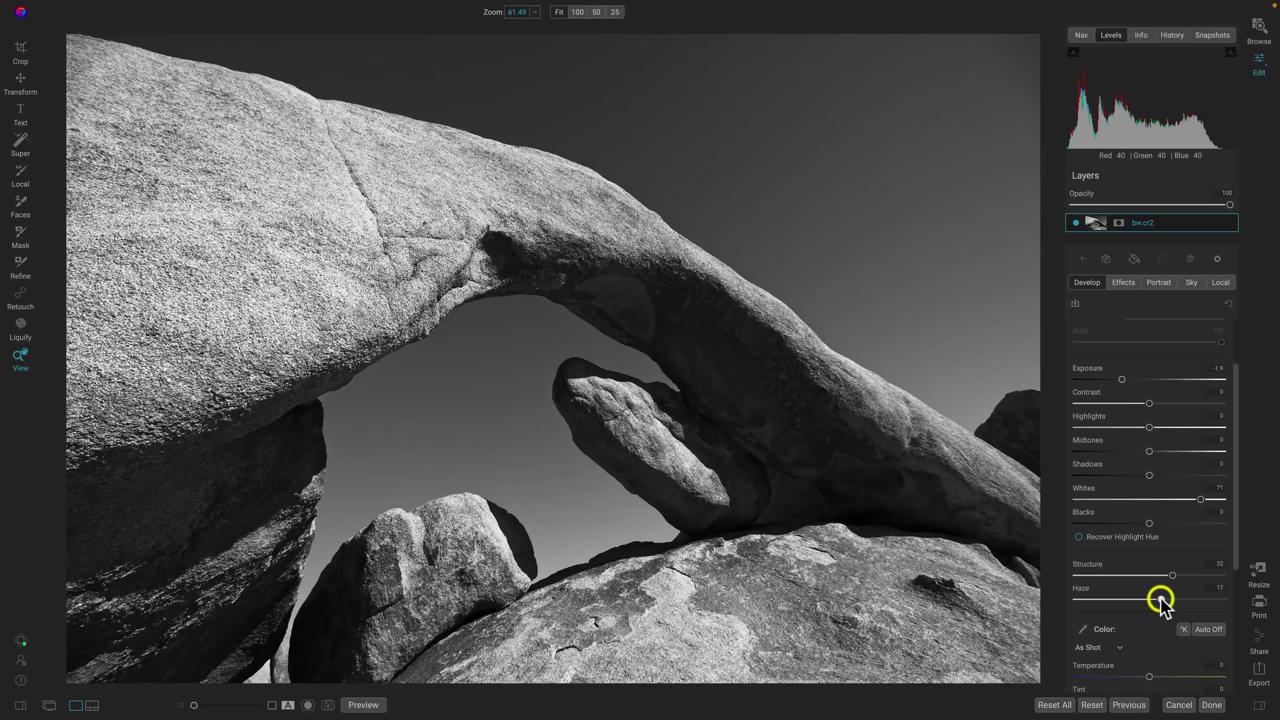
key("j")
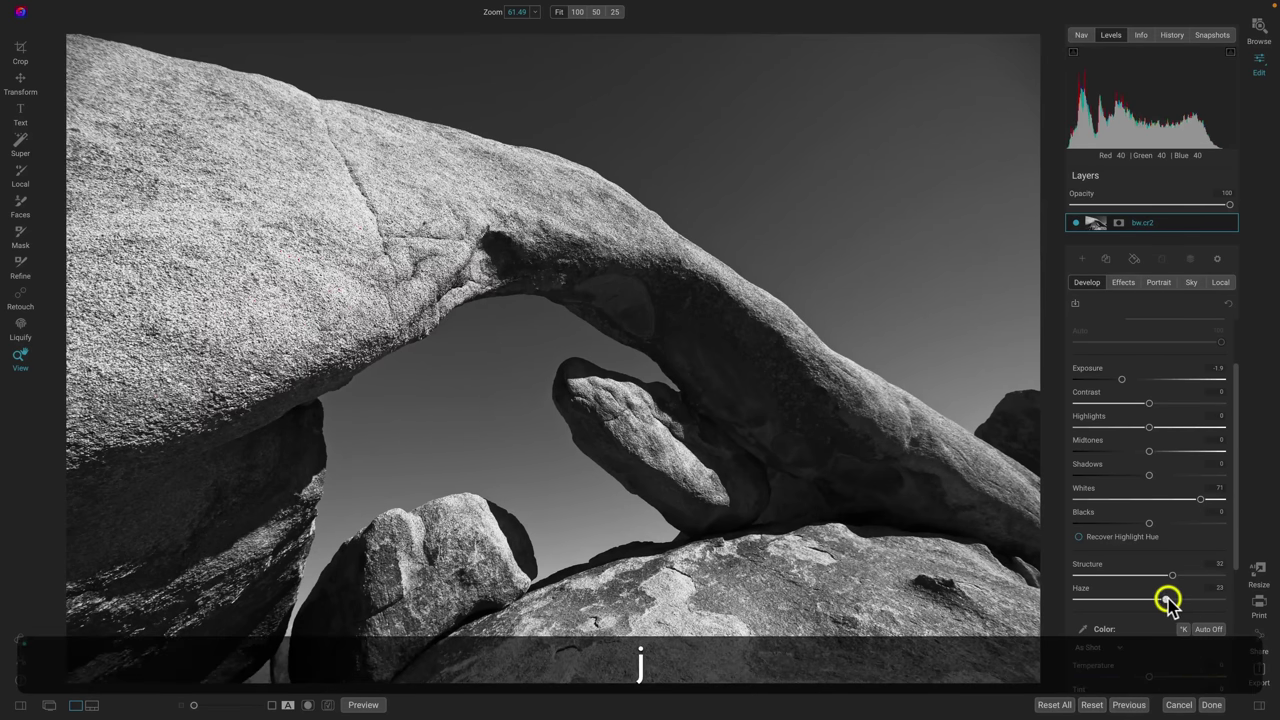
left_click_drag(1167, 600, 1196, 597)
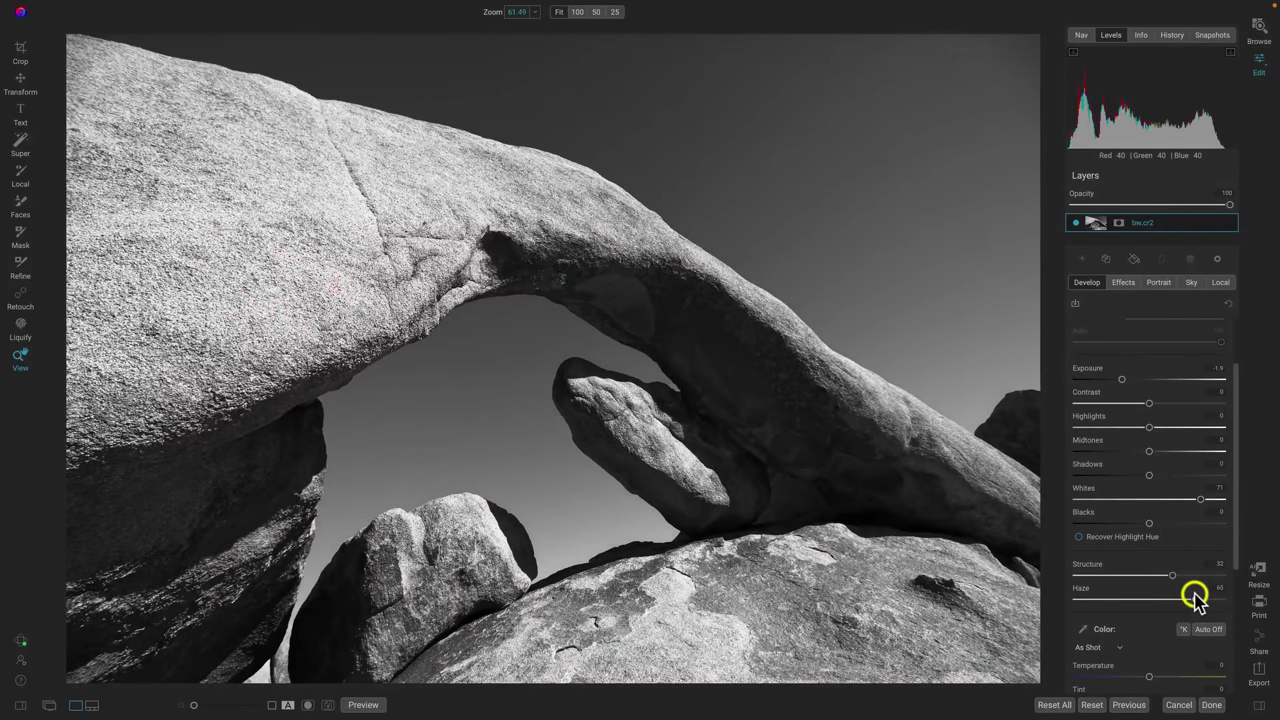
key("j")
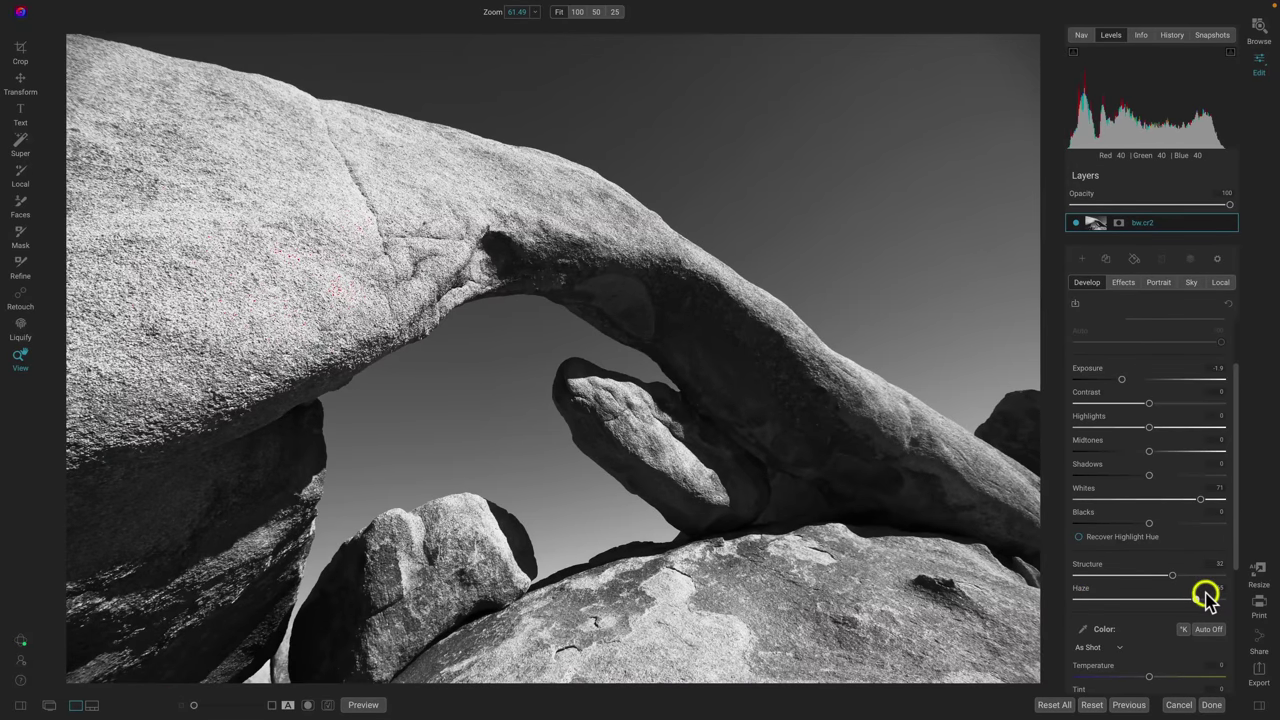
left_click_drag(1206, 597, 1076, 592)
Test a negative Haze of about -24 against the clipping warning, then reset Haze to 0
double_click(1076, 592)
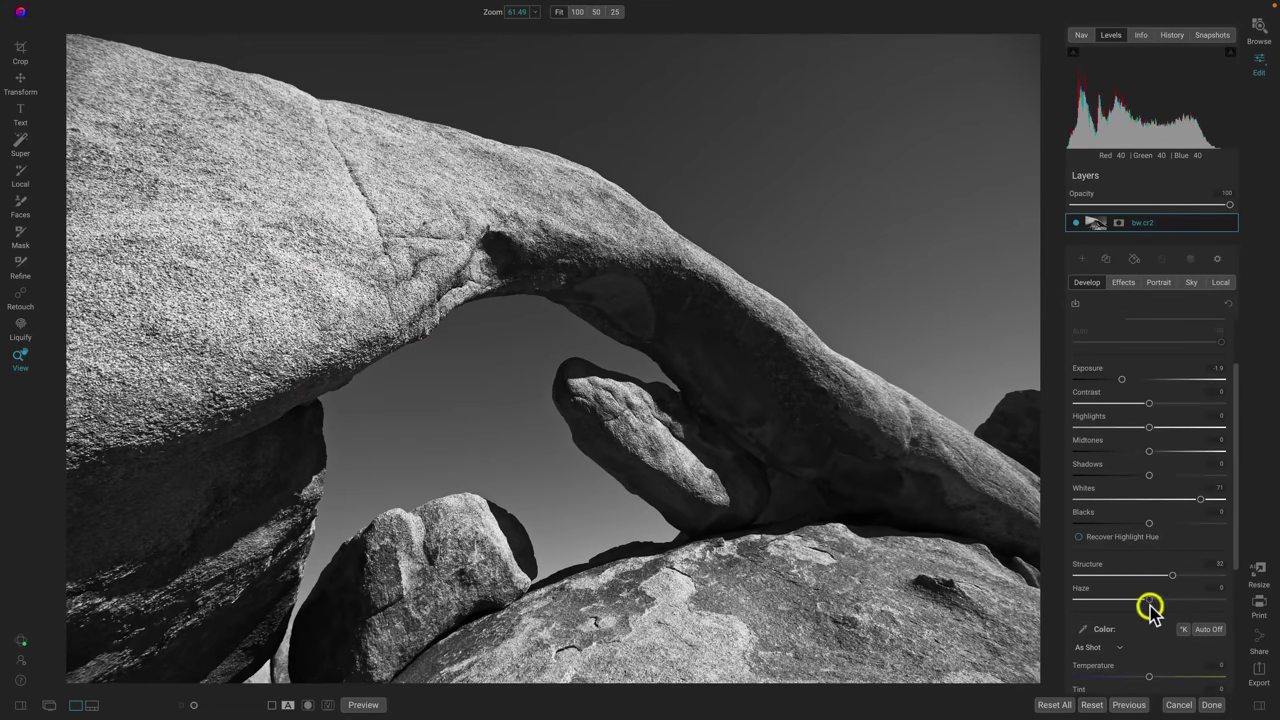
key("j")
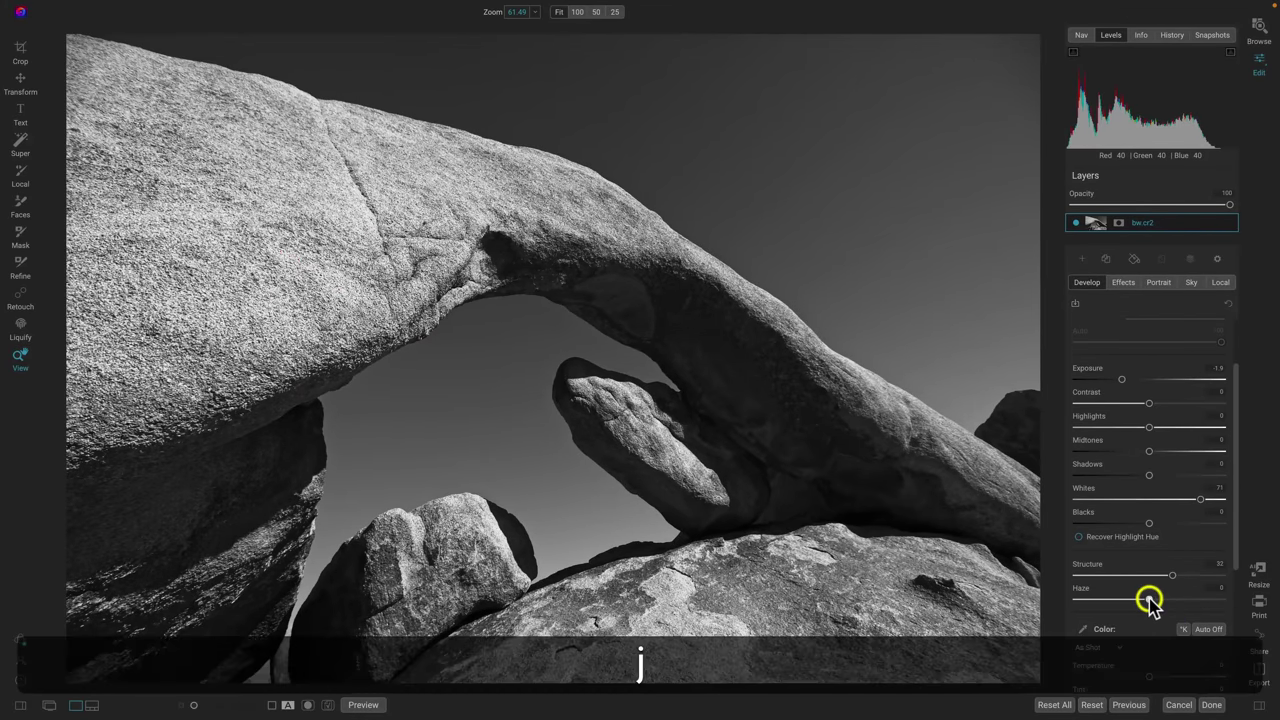
left_click_drag(1147, 600, 1095, 599)
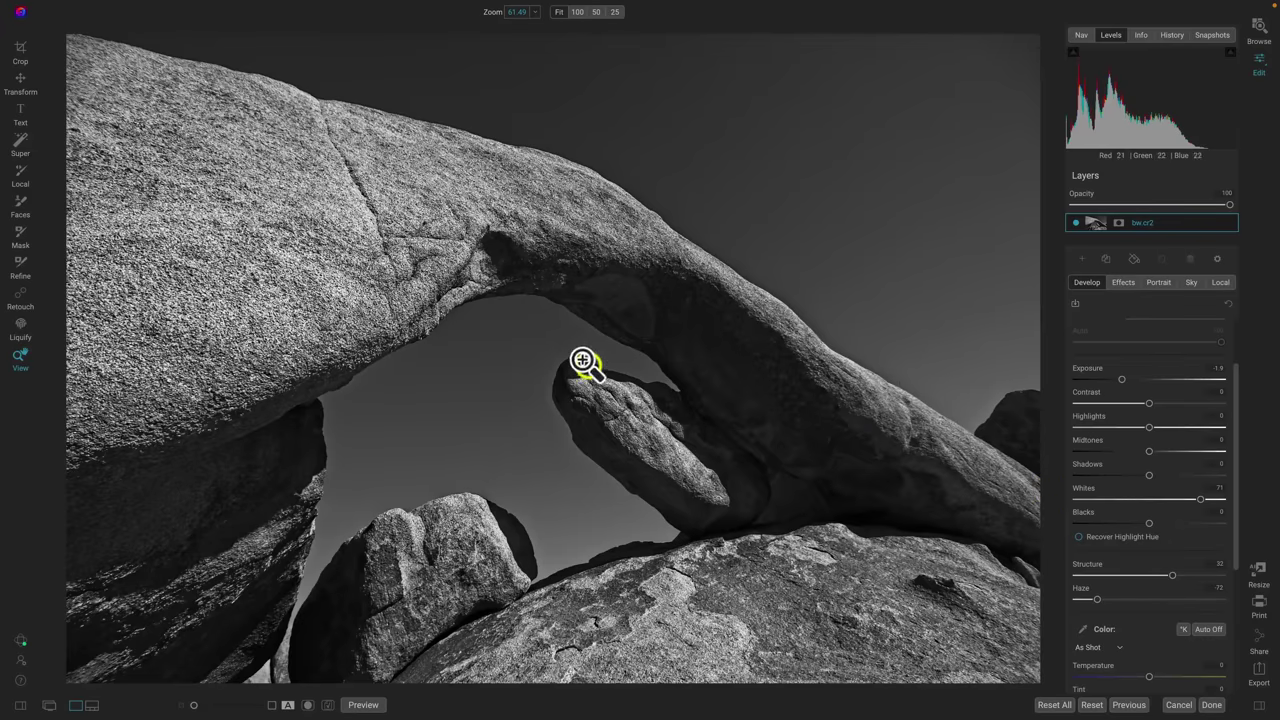
key("j")
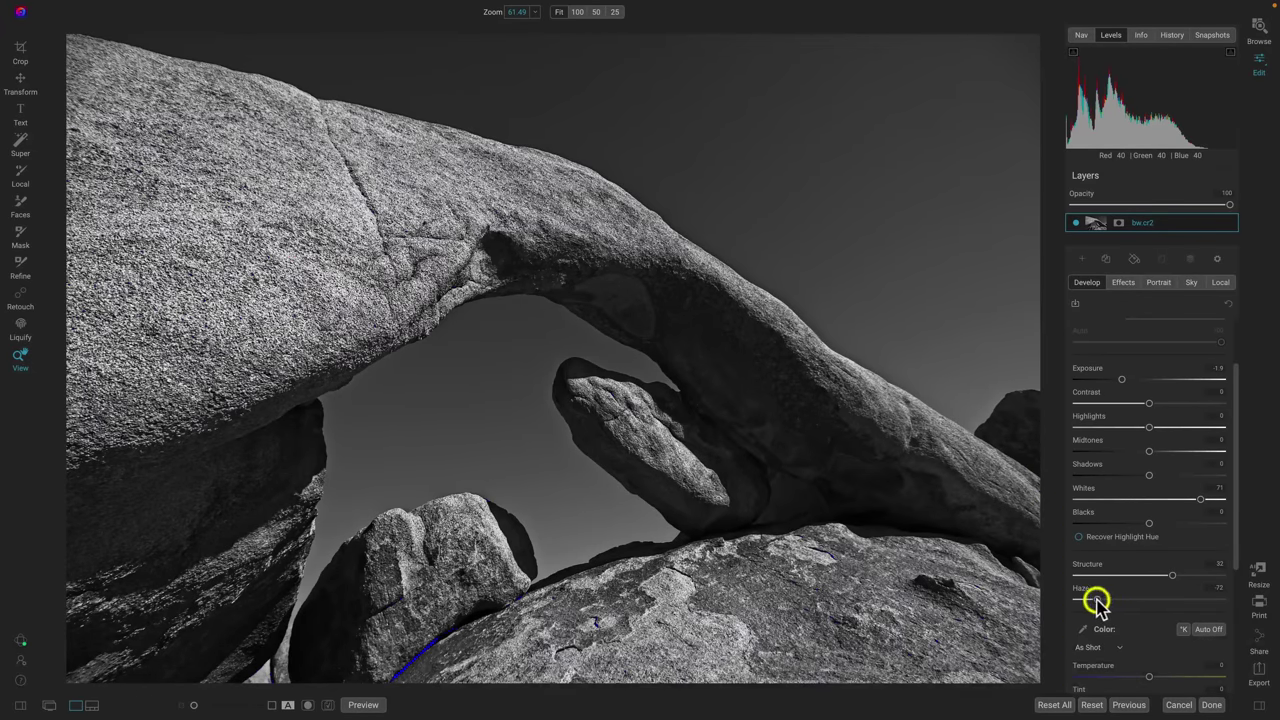
mouse_move(1097, 600)
left_mouse_down()
mouse_move(1134, 602)
mouse_move(1066, 600)
mouse_move(1236, 601)
mouse_move(1098, 600)
left_mouse_up()
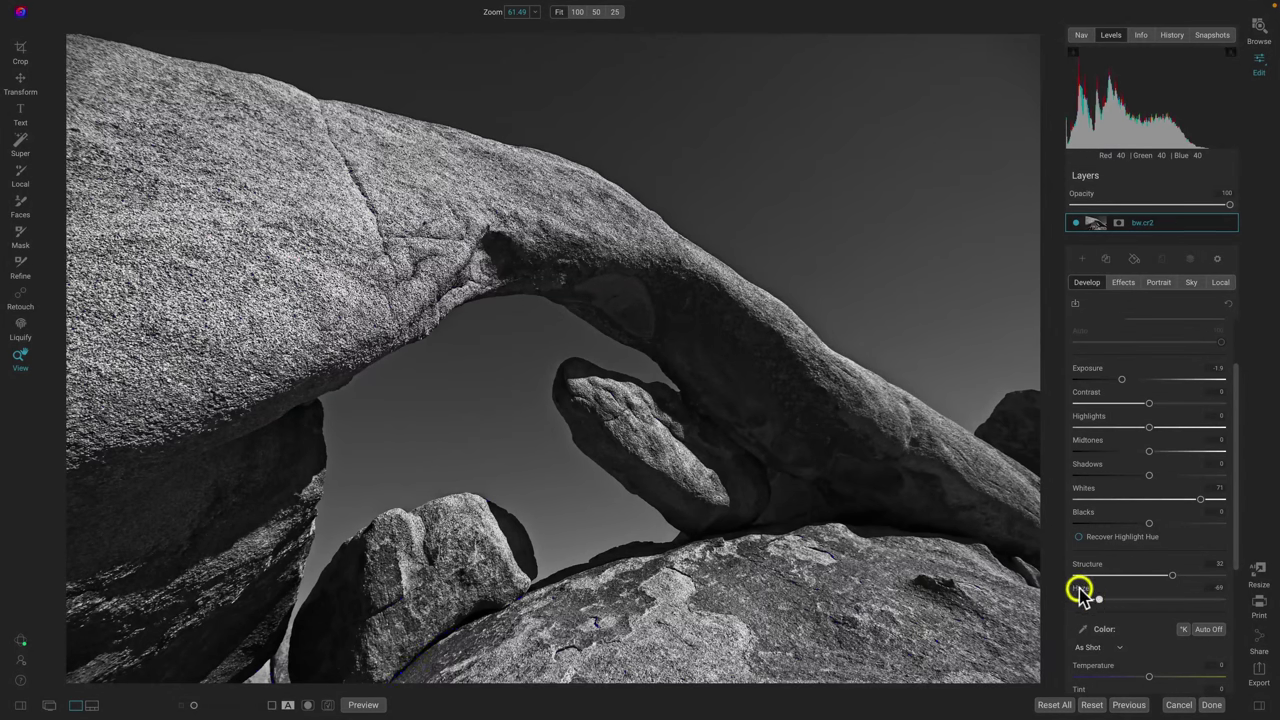
double_click(1080, 590)
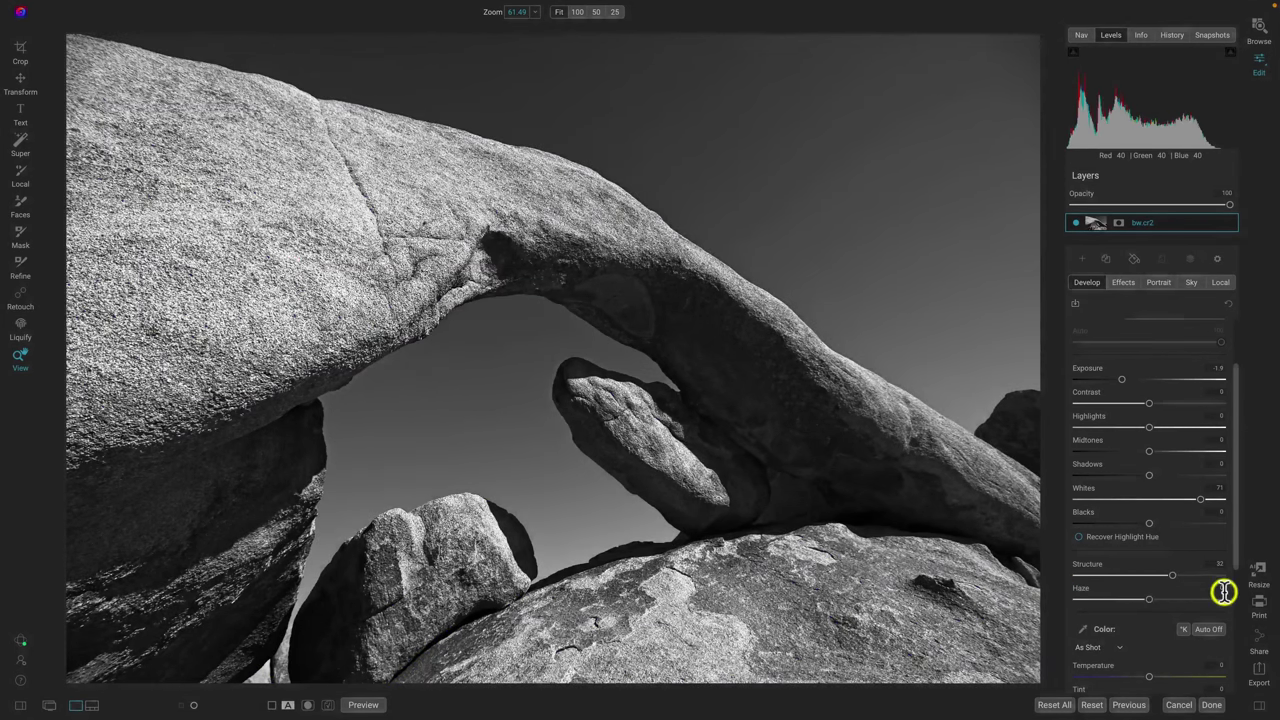
key("j")
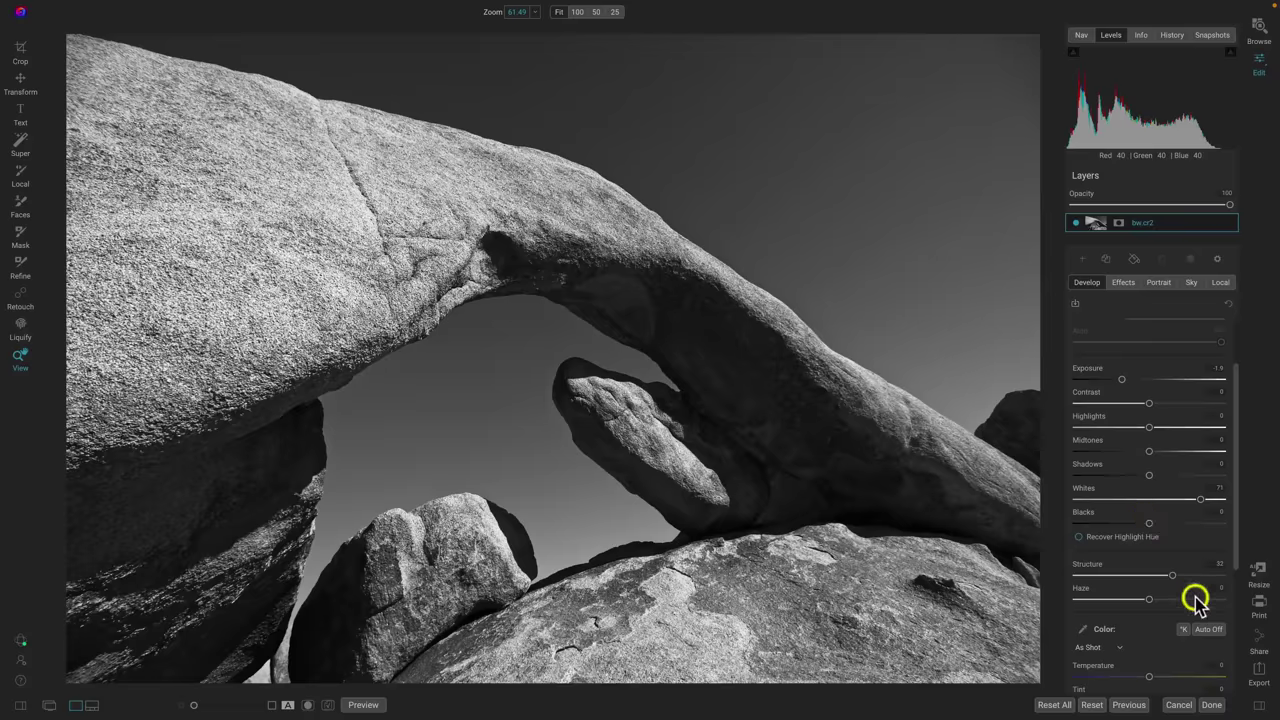
scroll(1146, 554, "down", 3)
scroll(1146, 554, "up", 4)
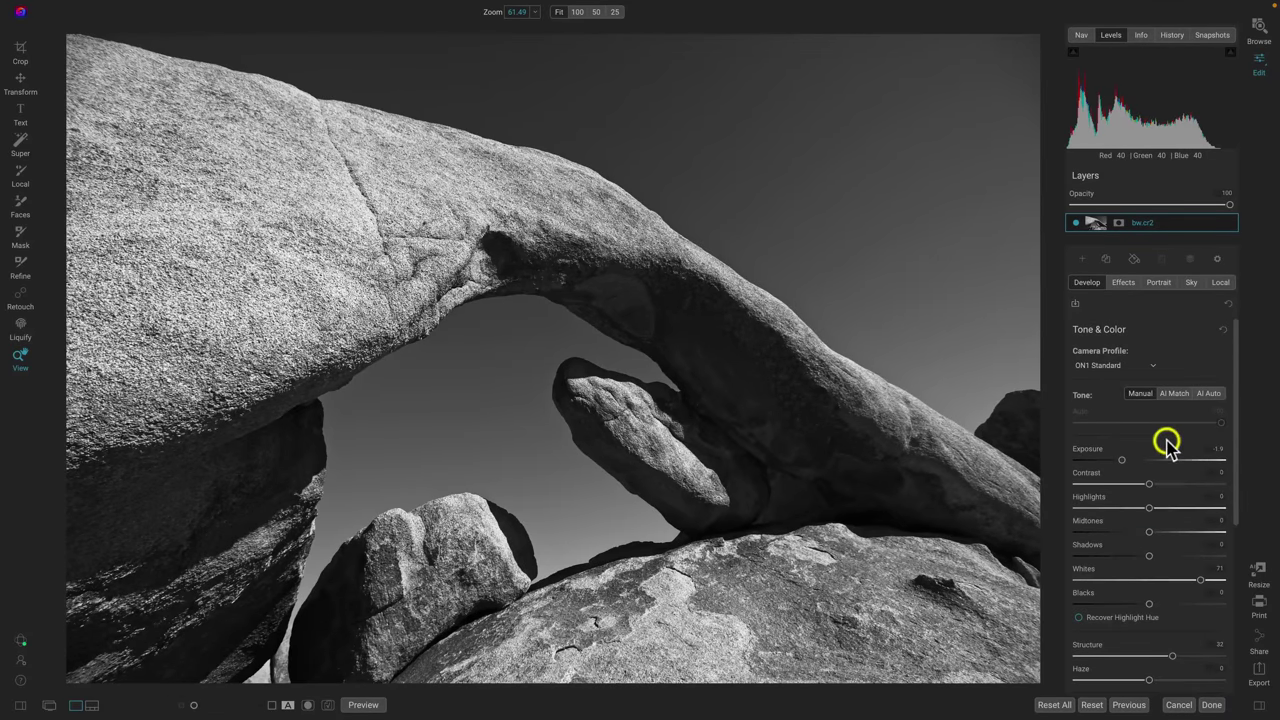
scroll(1168, 444, "down", 1)
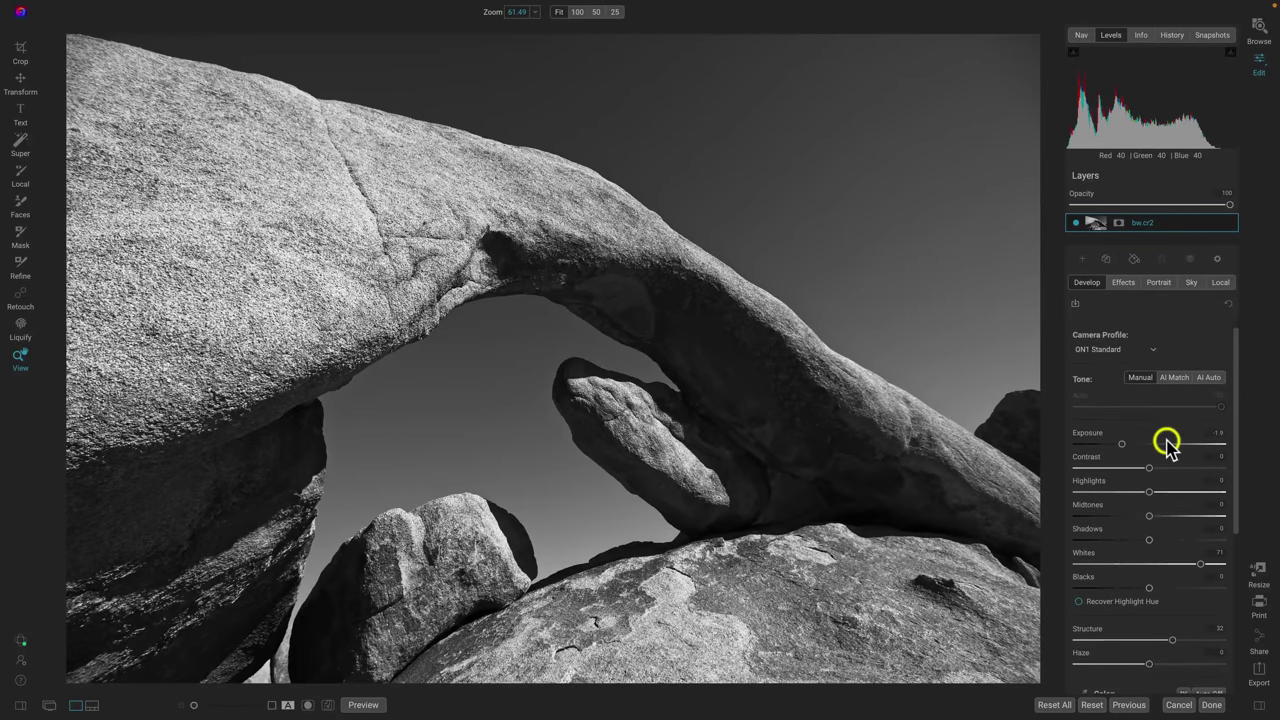
scroll(1166, 463, "down", 5)
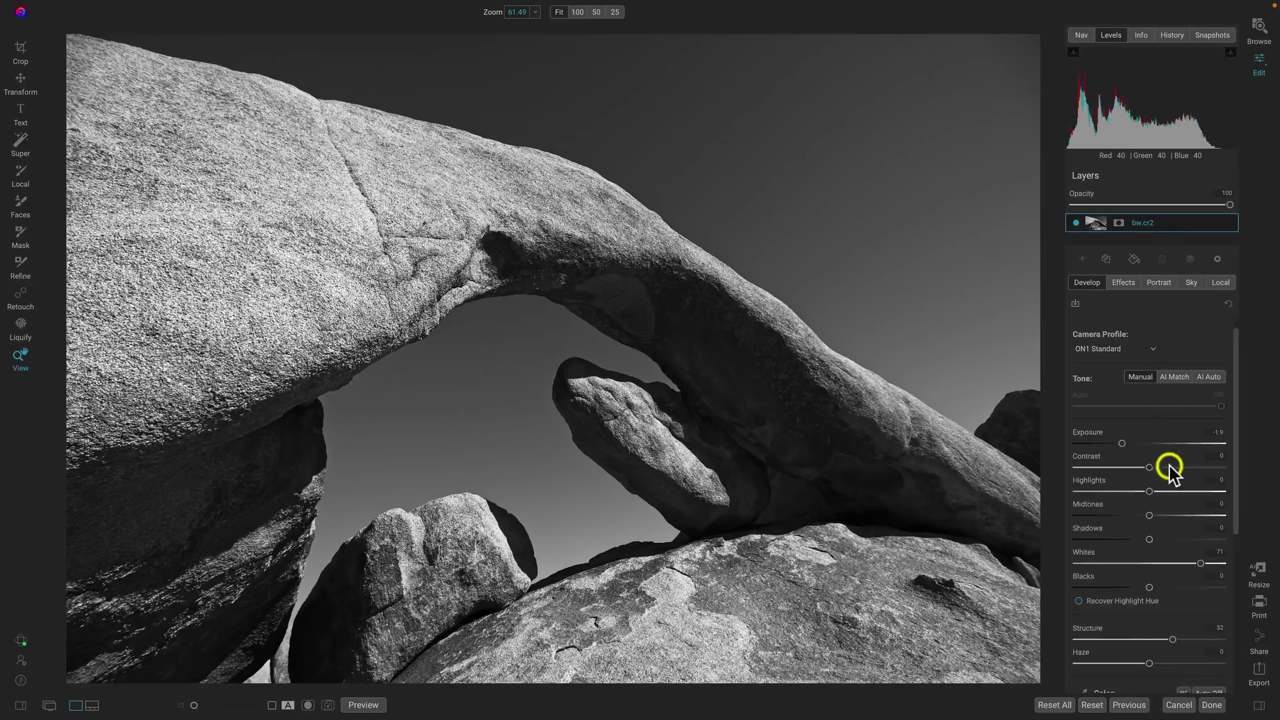
scroll(1137, 495, "down", 5)
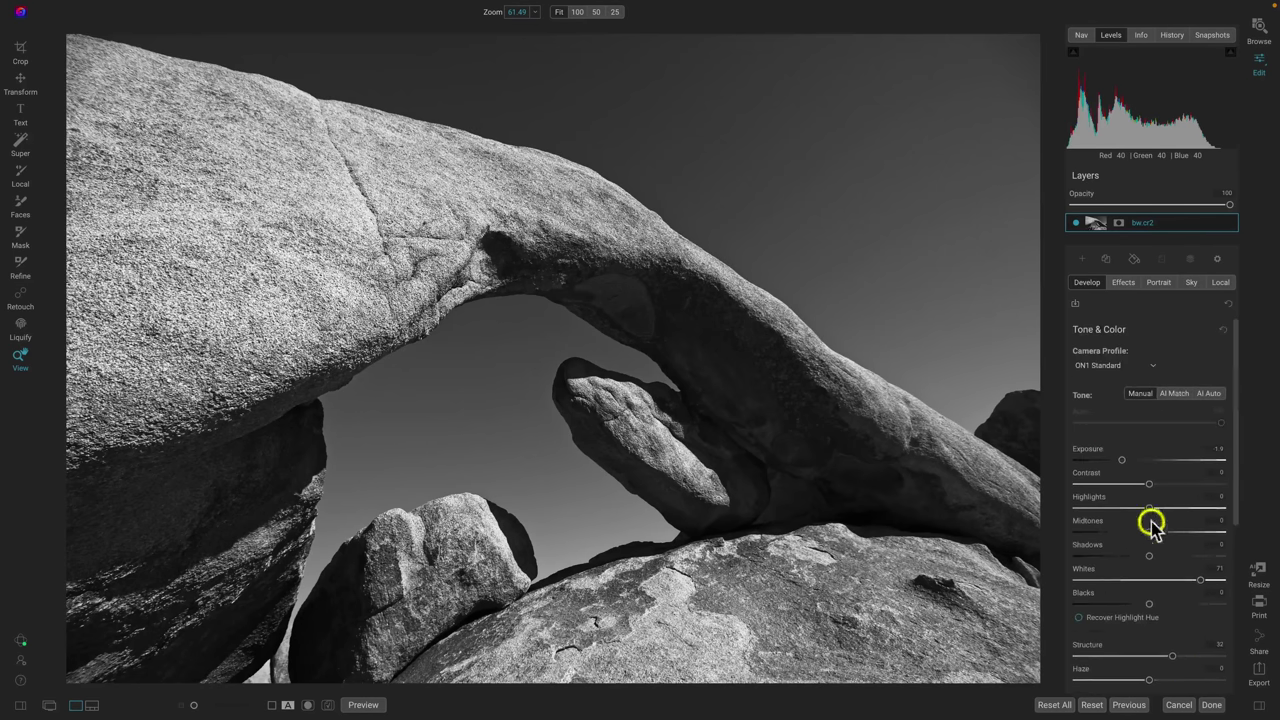
scroll(1174, 506, "up", 2)
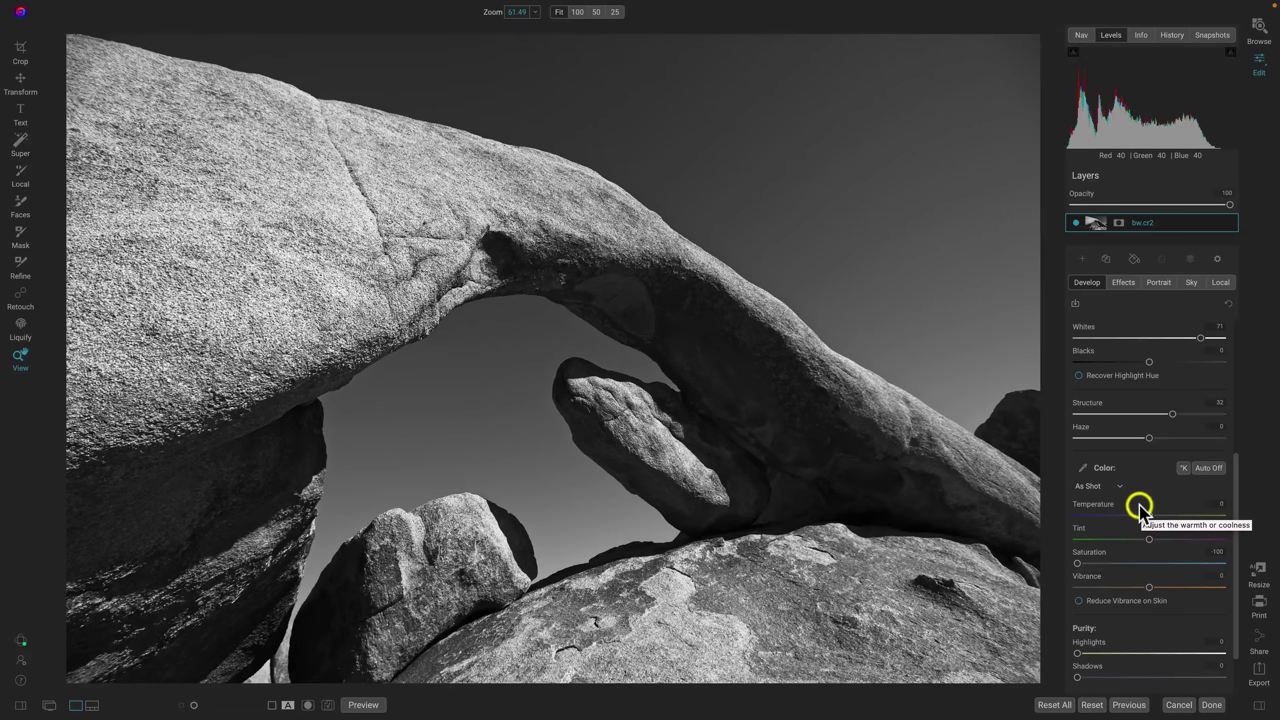
Adjust white balance using Tint, auto, and the picker, ending at Temperature 4592 and Tint -16
left_click_drag(1157, 526, 1130, 518)
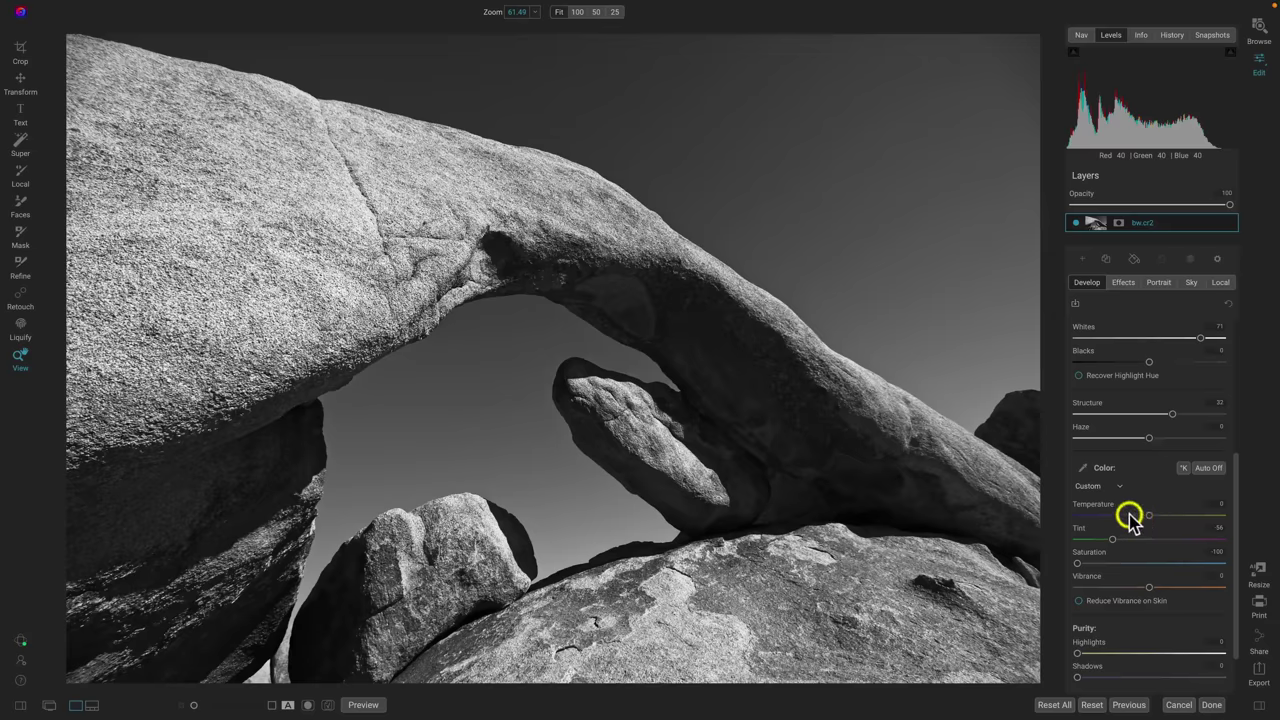
left_click(1183, 468)
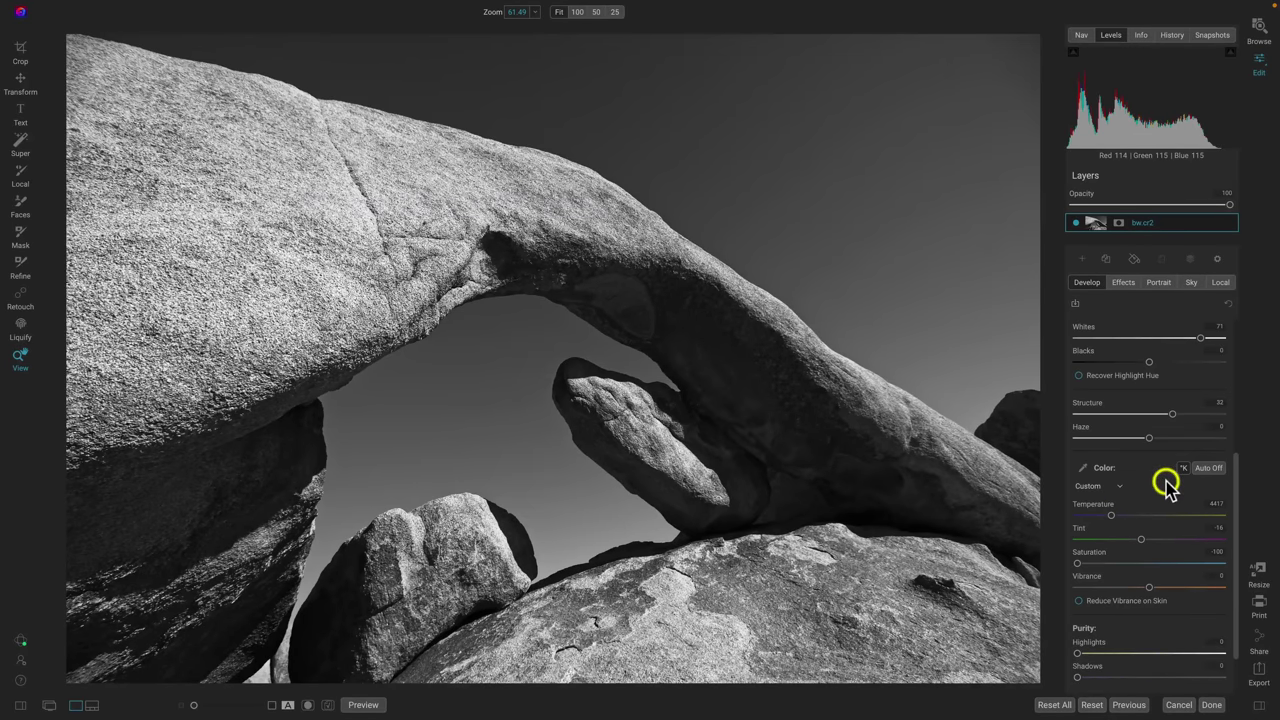
key("backslash")
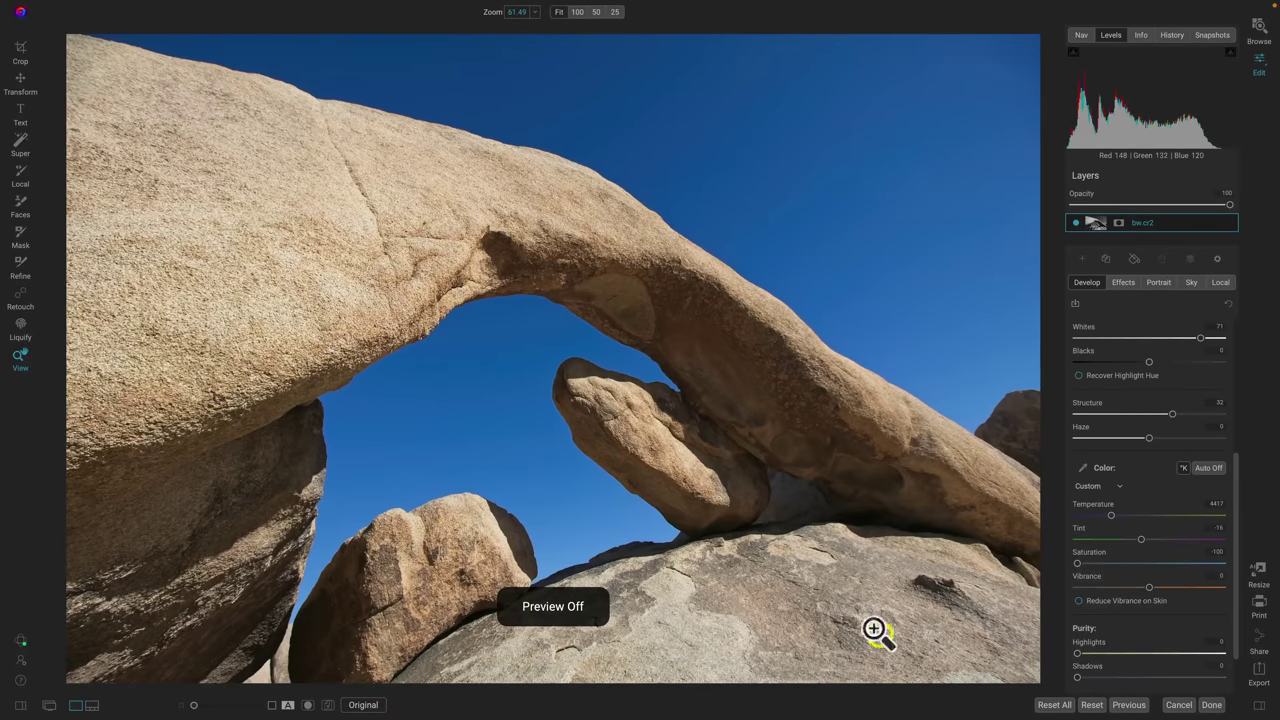
key("ctrl+p")
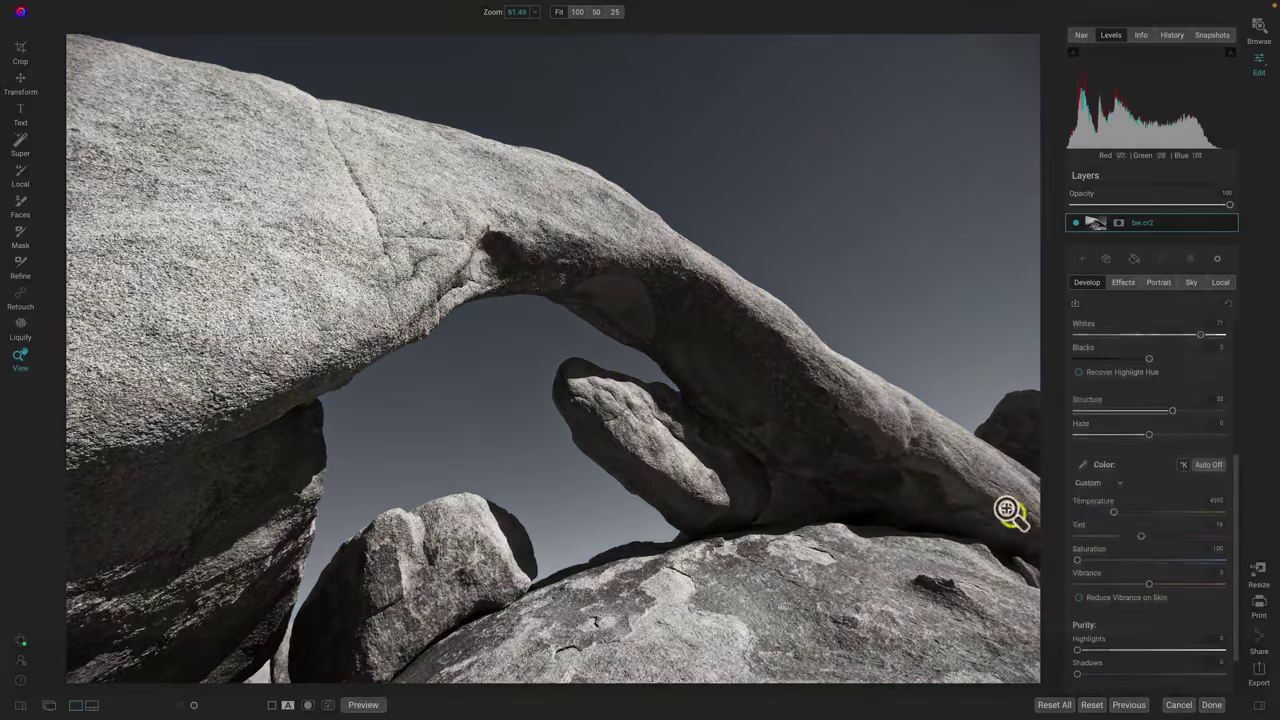
left_click(1006, 510)
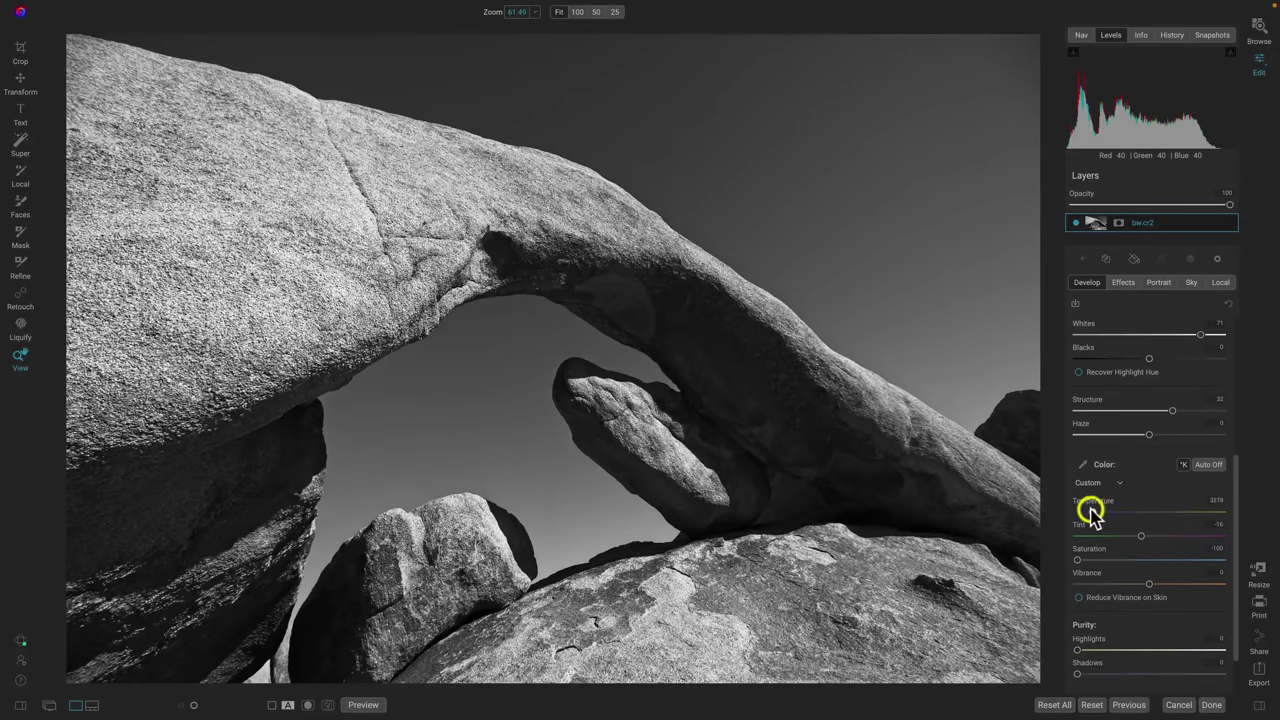
left_click_drag(1086, 512, 1177, 512)
double_click(1105, 502)
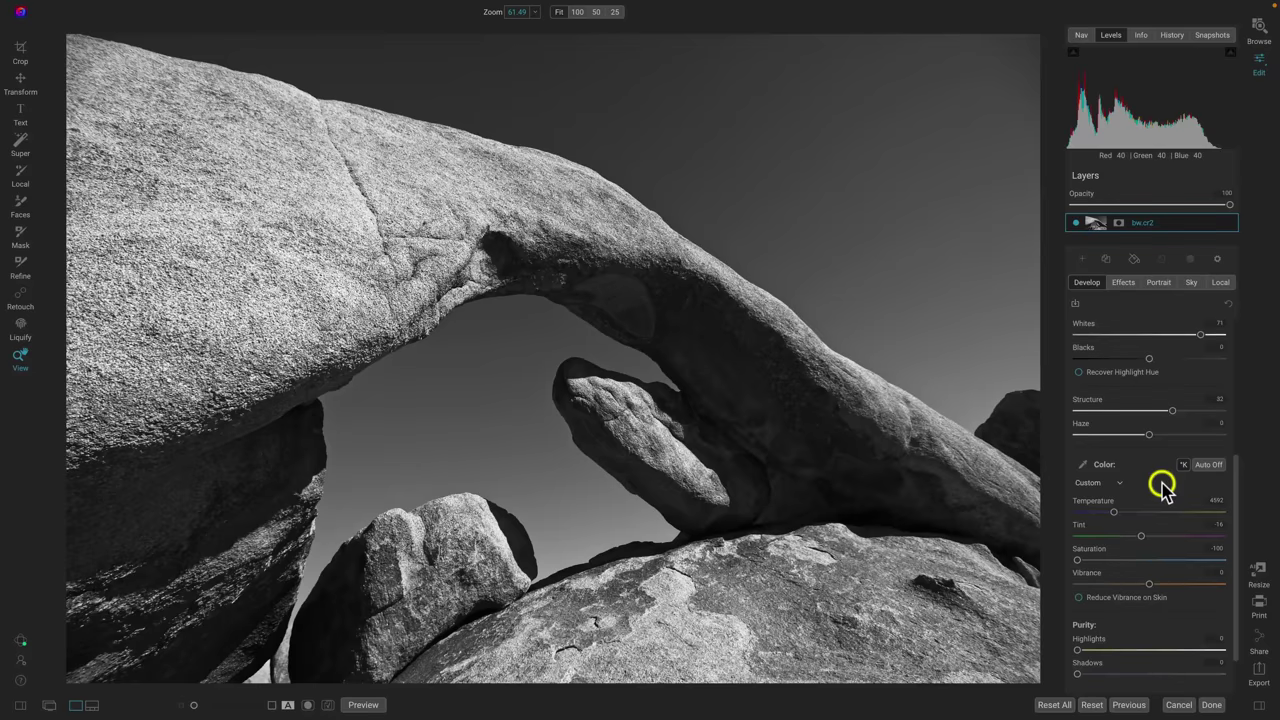
scroll(1162, 486, "up", 5)
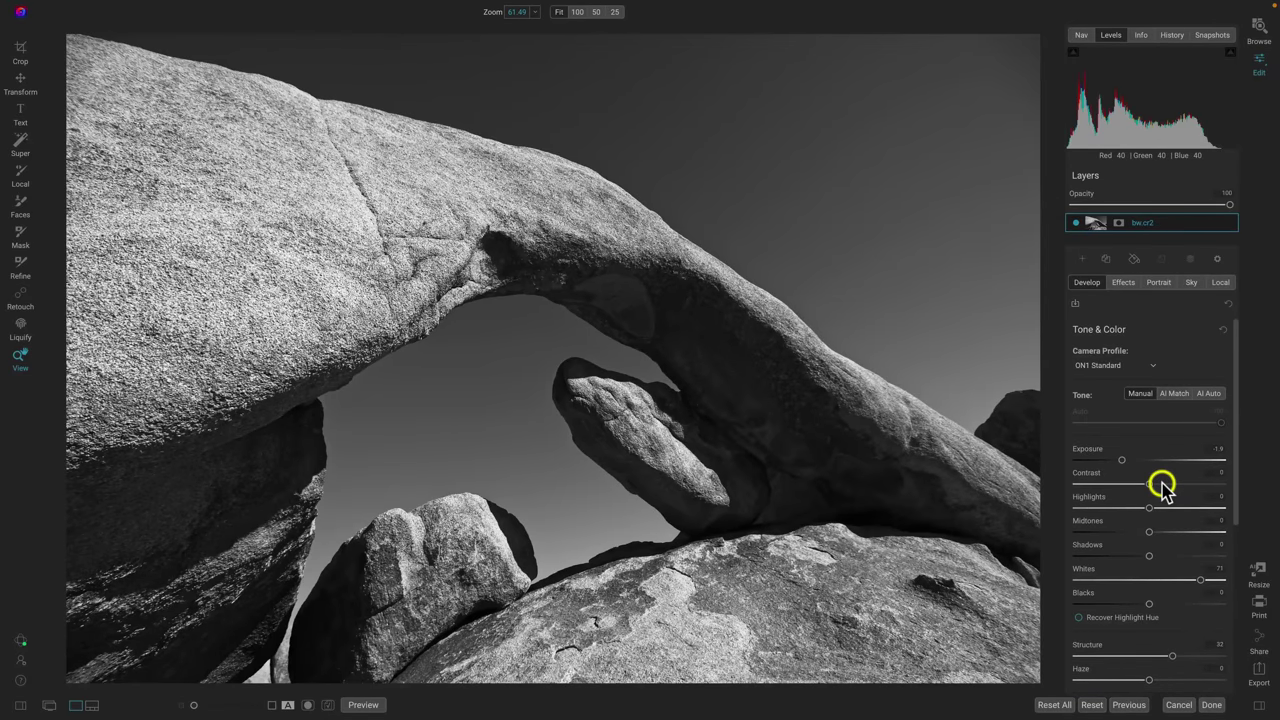
Compare with the original, then reset Structure, Whites and Exposure to 0
key("backslash")
key("backslash")
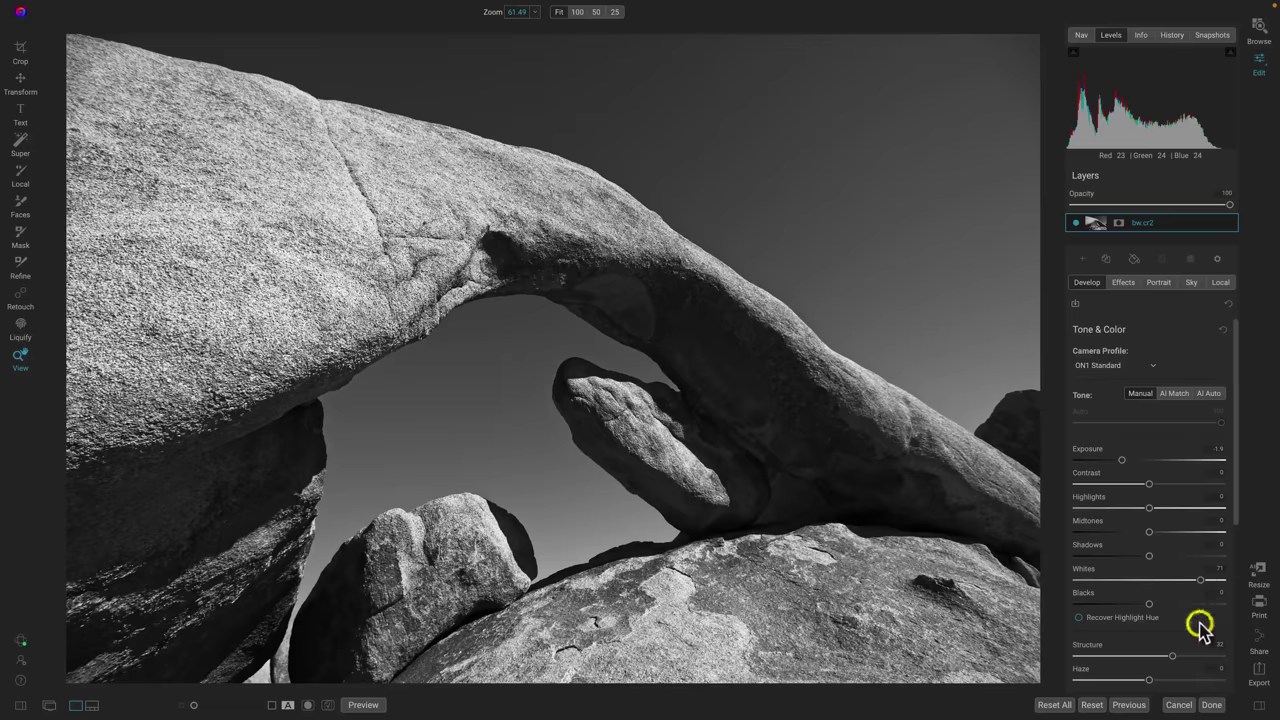
double_click(1090, 644)
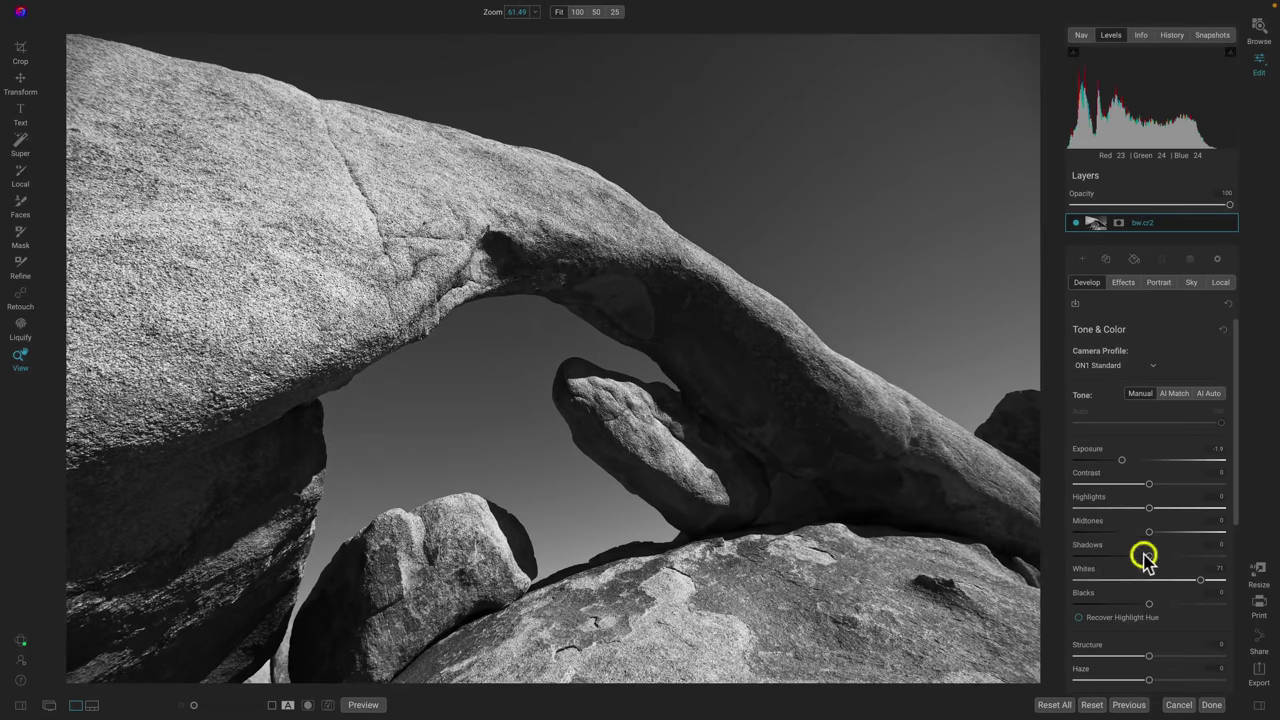
double_click(1087, 567)
double_click(1097, 452)
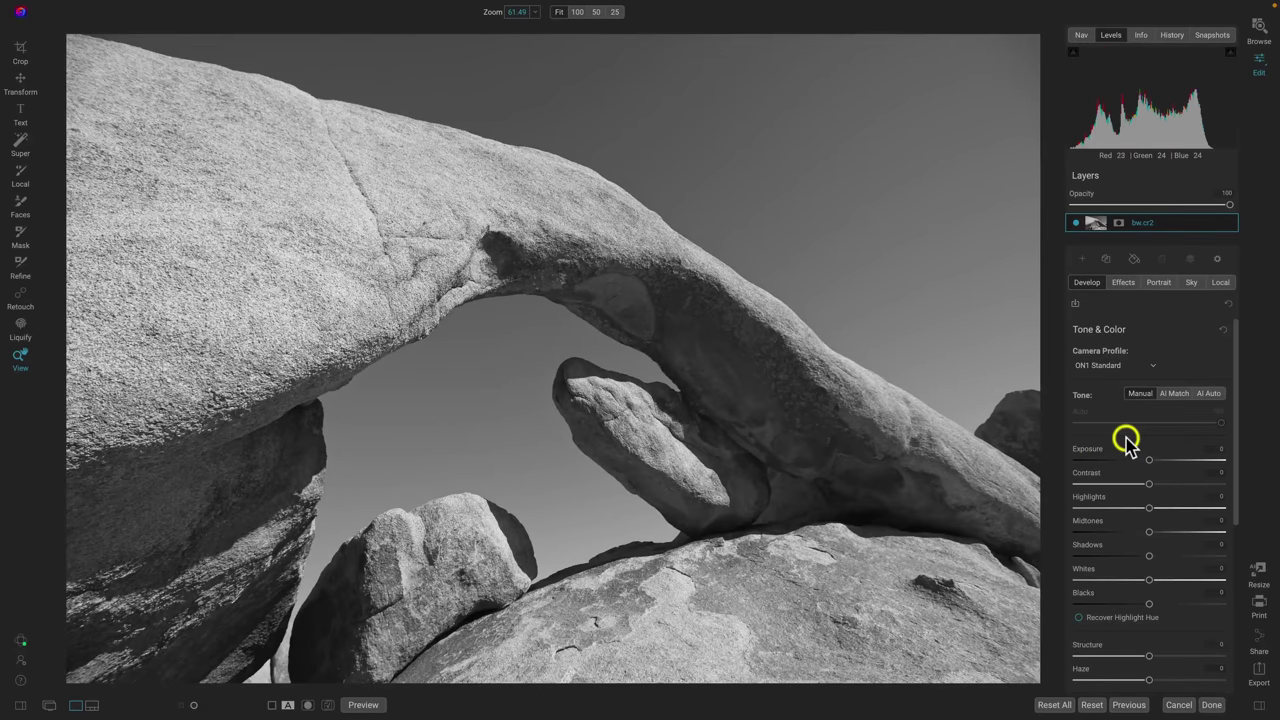
Step back in History to 'Tone & Color - Temperature 4592', restoring Exposure -1.9 and Whites 71
left_click(1170, 36)
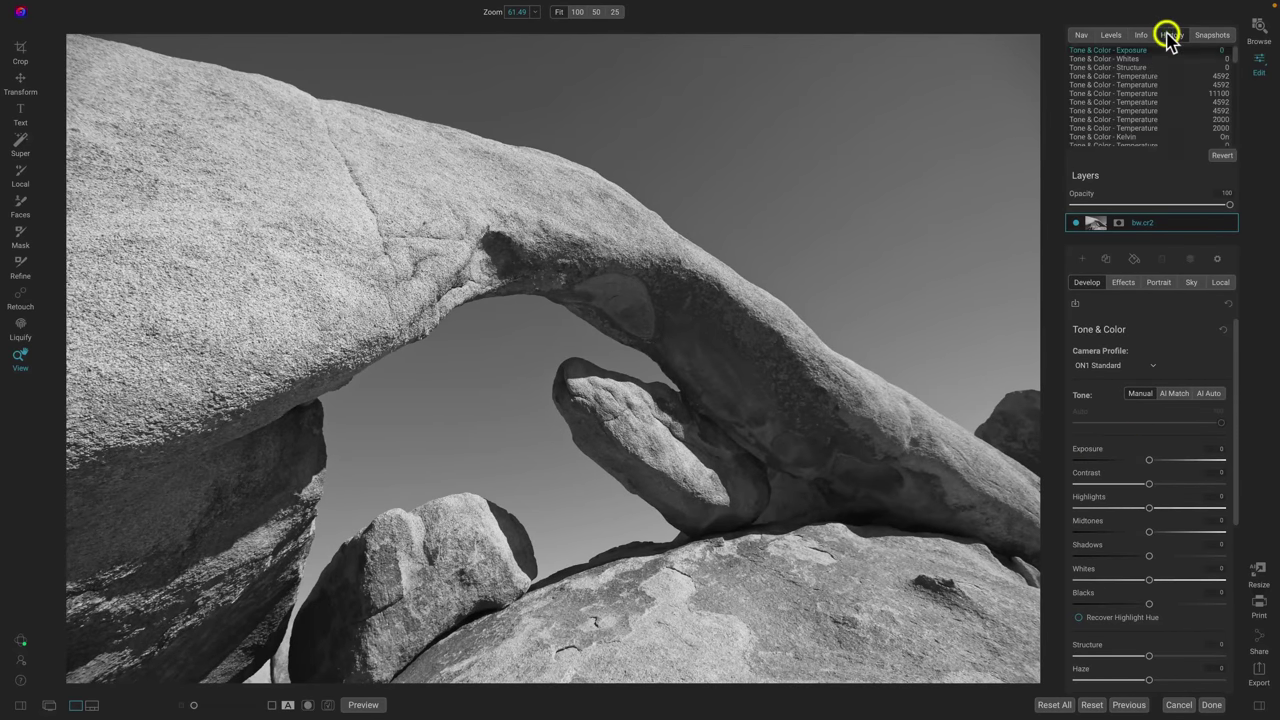
left_click(1133, 77)
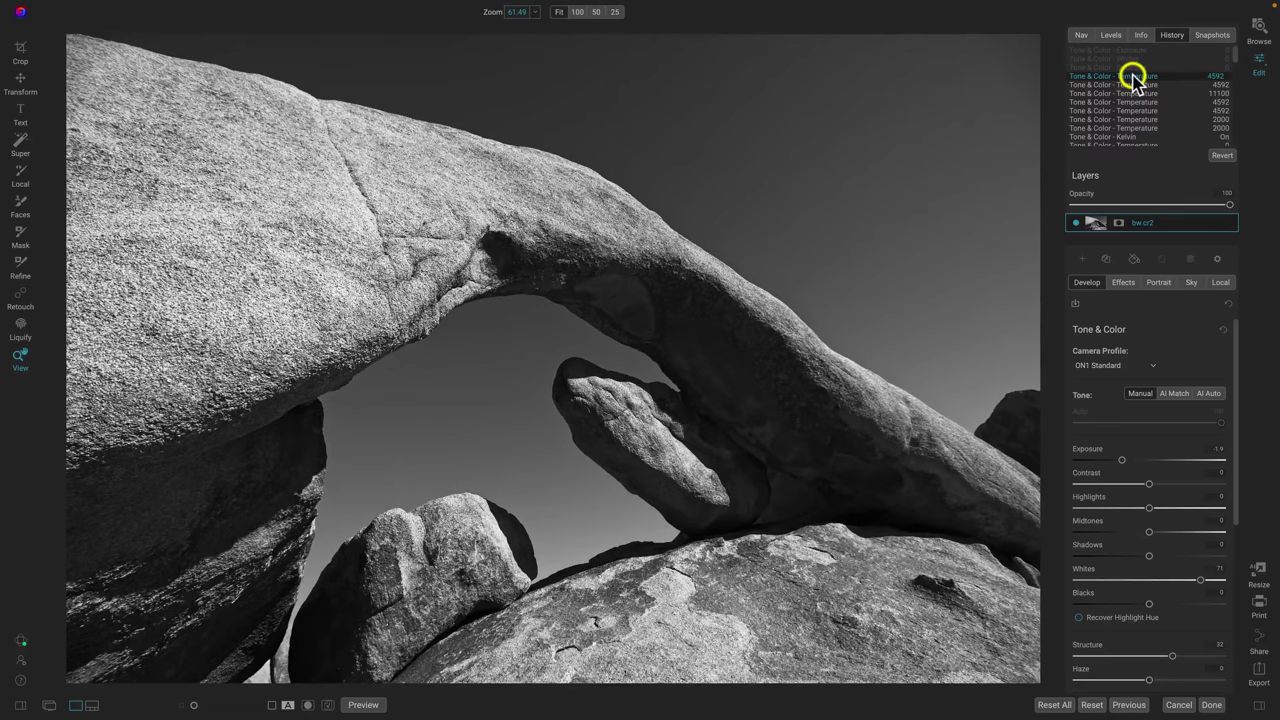
left_click(1137, 50)
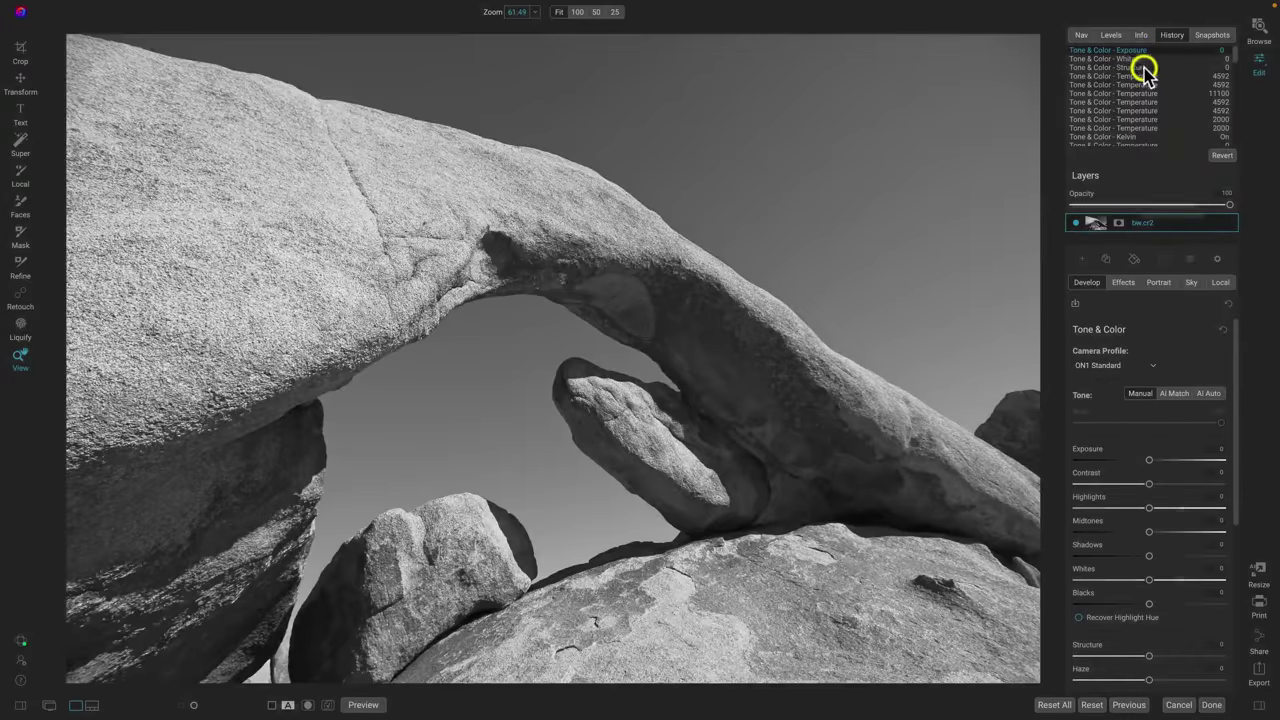
left_click(1147, 76)
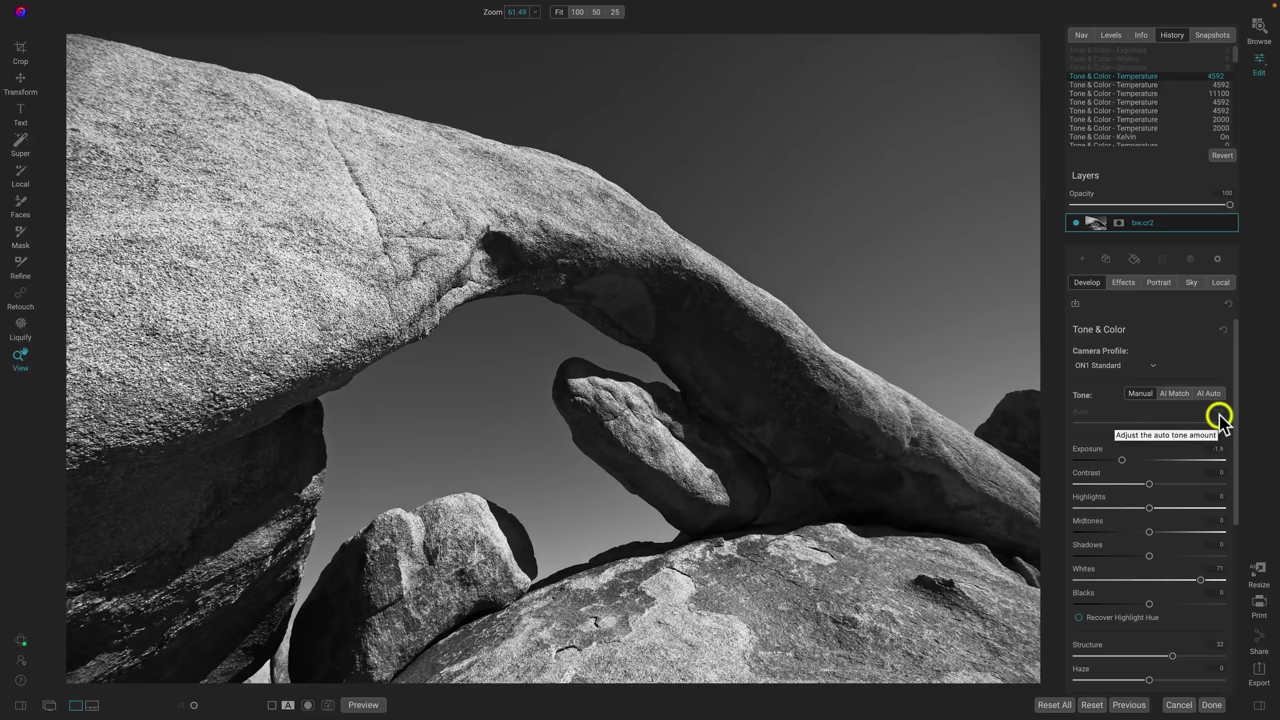
Check the Camera Profile list, keep ON1 Standard, and return to the histogram view
left_click(1148, 365)
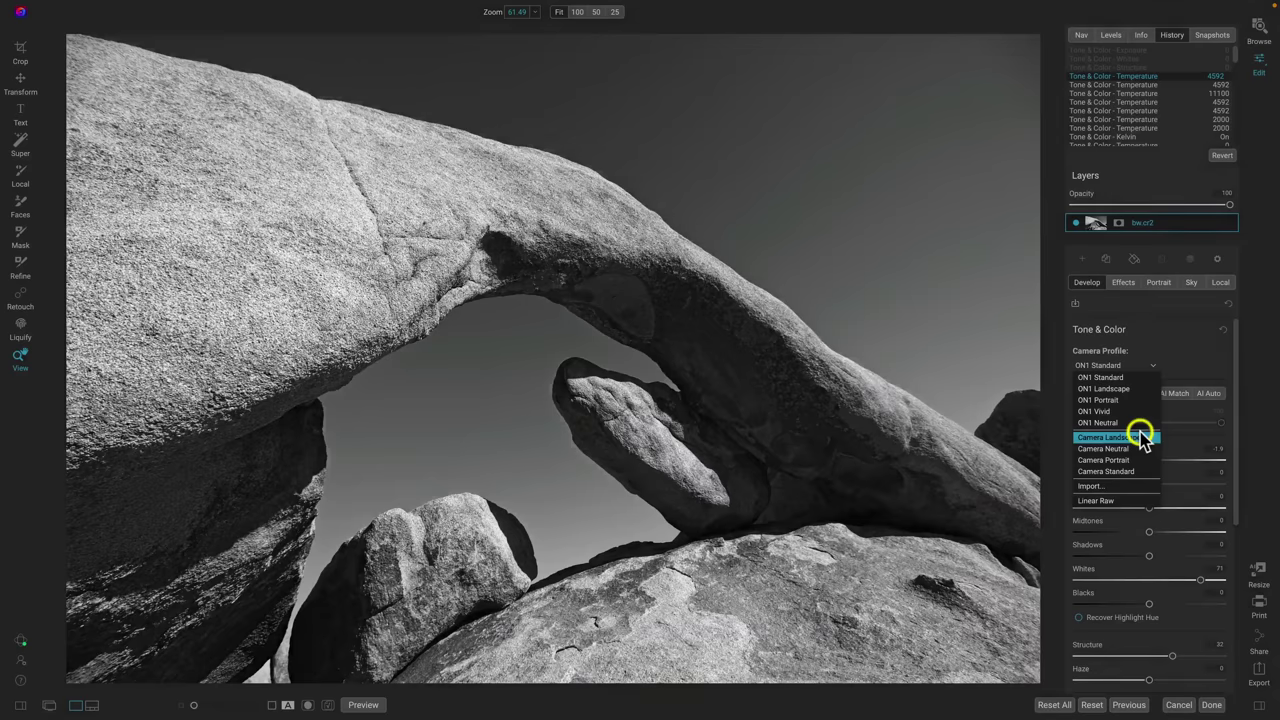
left_click(1189, 362)
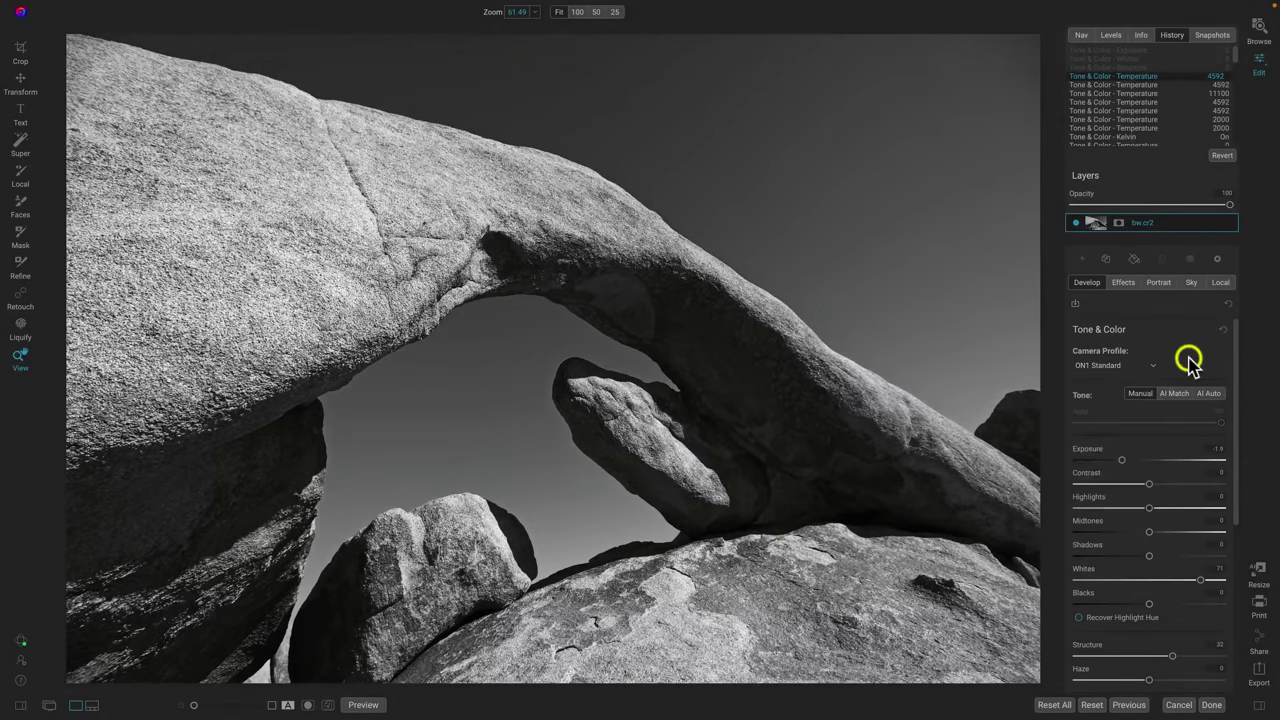
scroll(1189, 360, "down", 1)
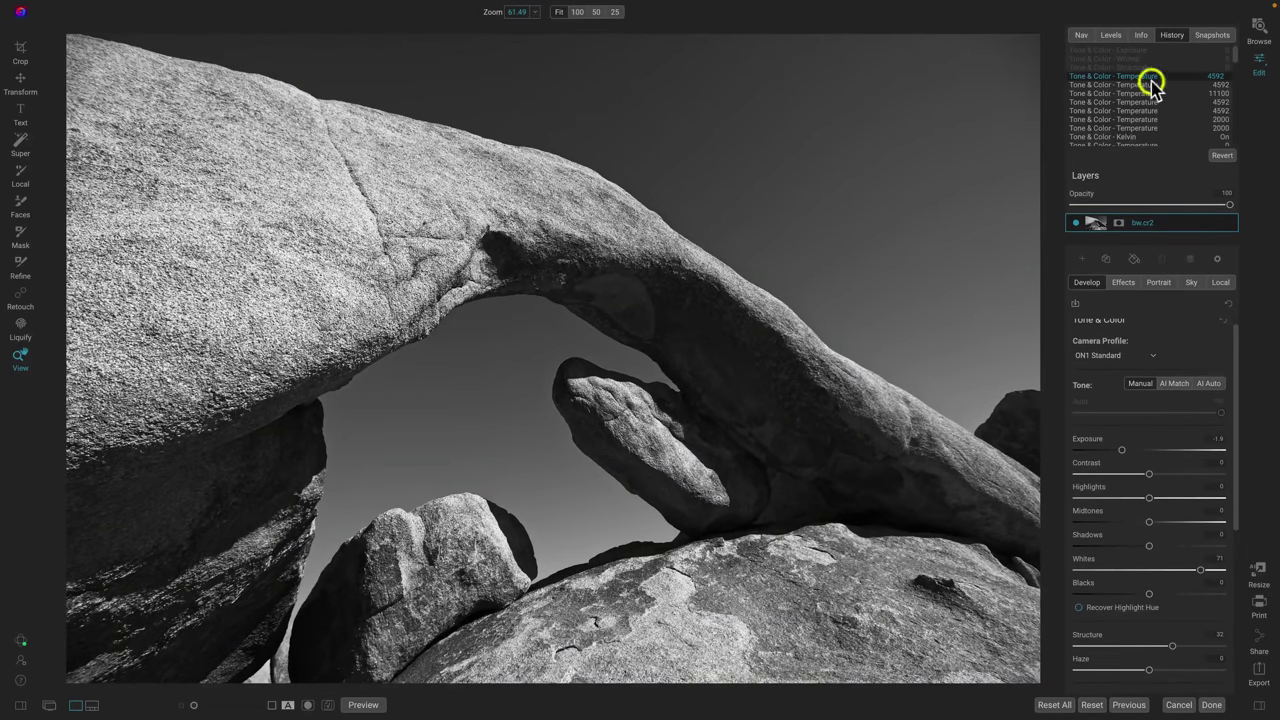
left_click(1110, 36)
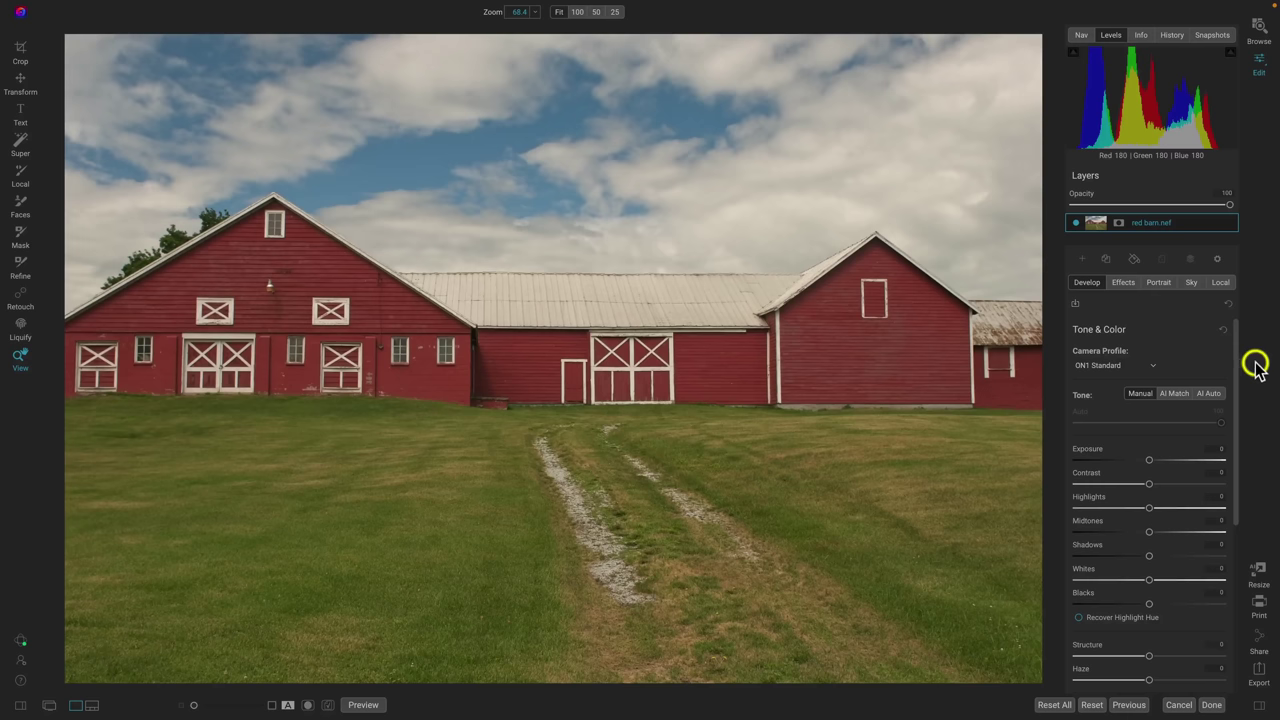
Add a Black & White filter from the Effects filter list to the red barn photo
left_click(1118, 280)
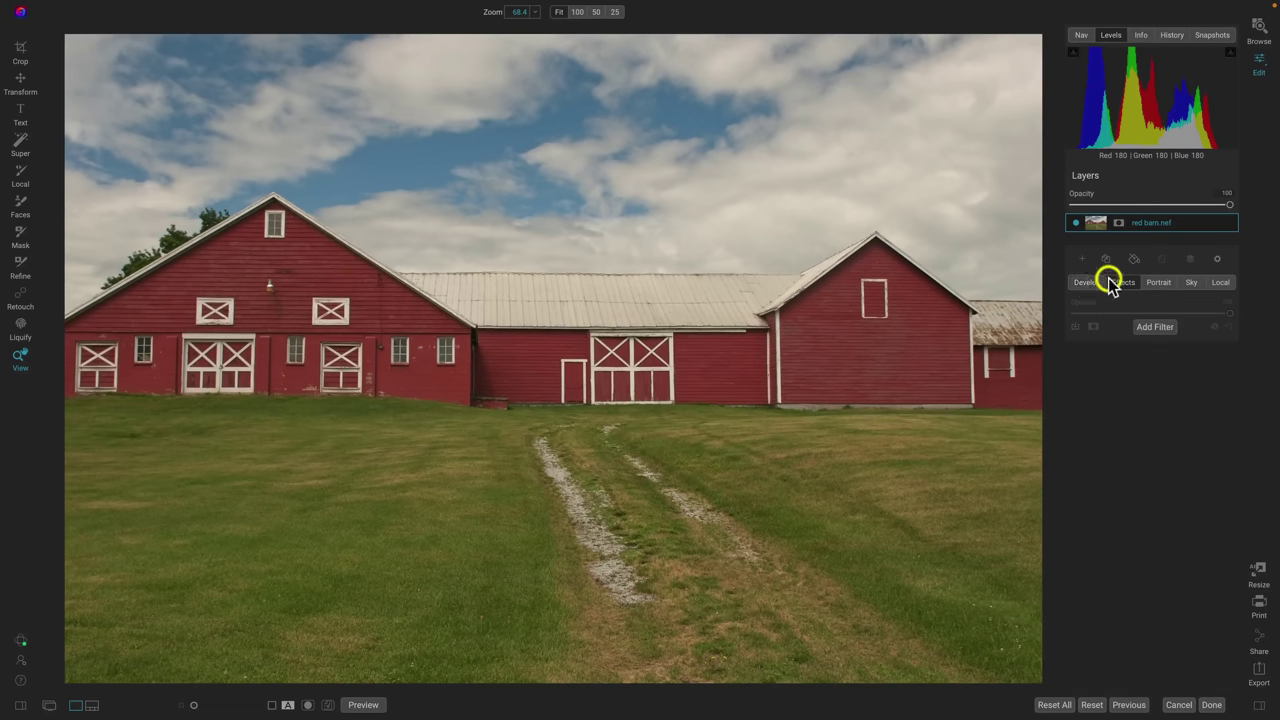
left_click(1165, 325)
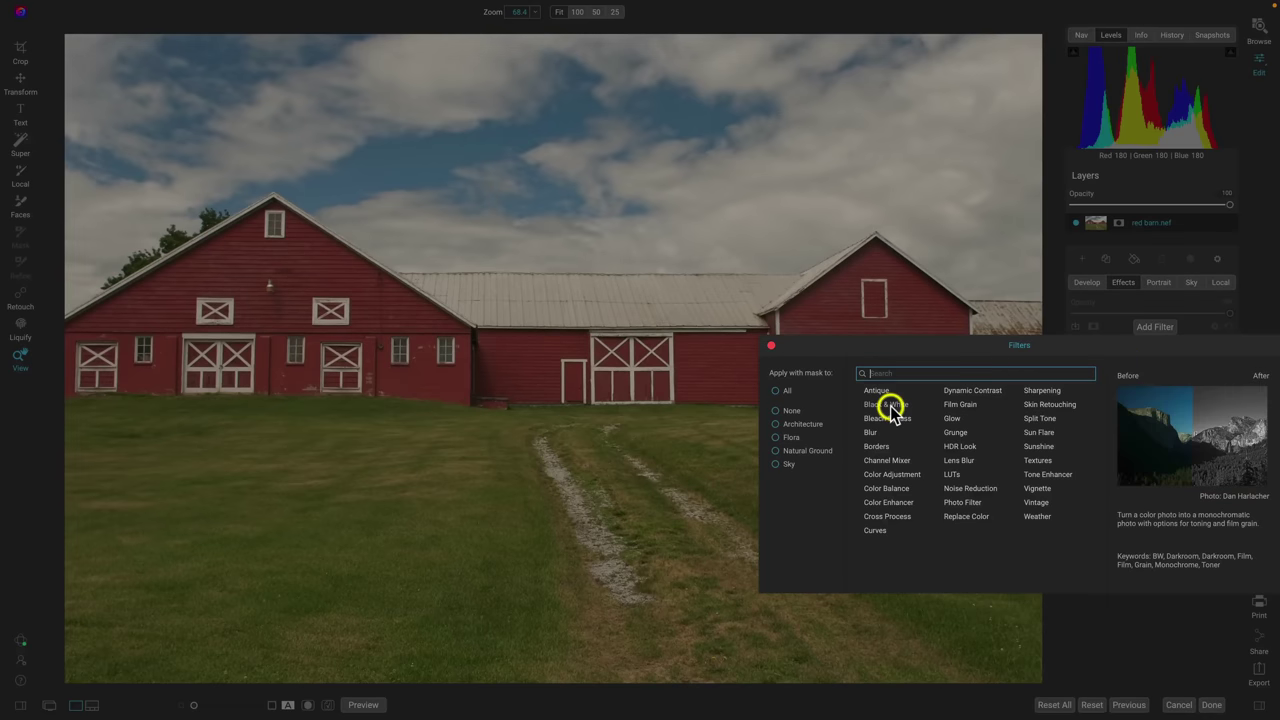
left_click(886, 404)
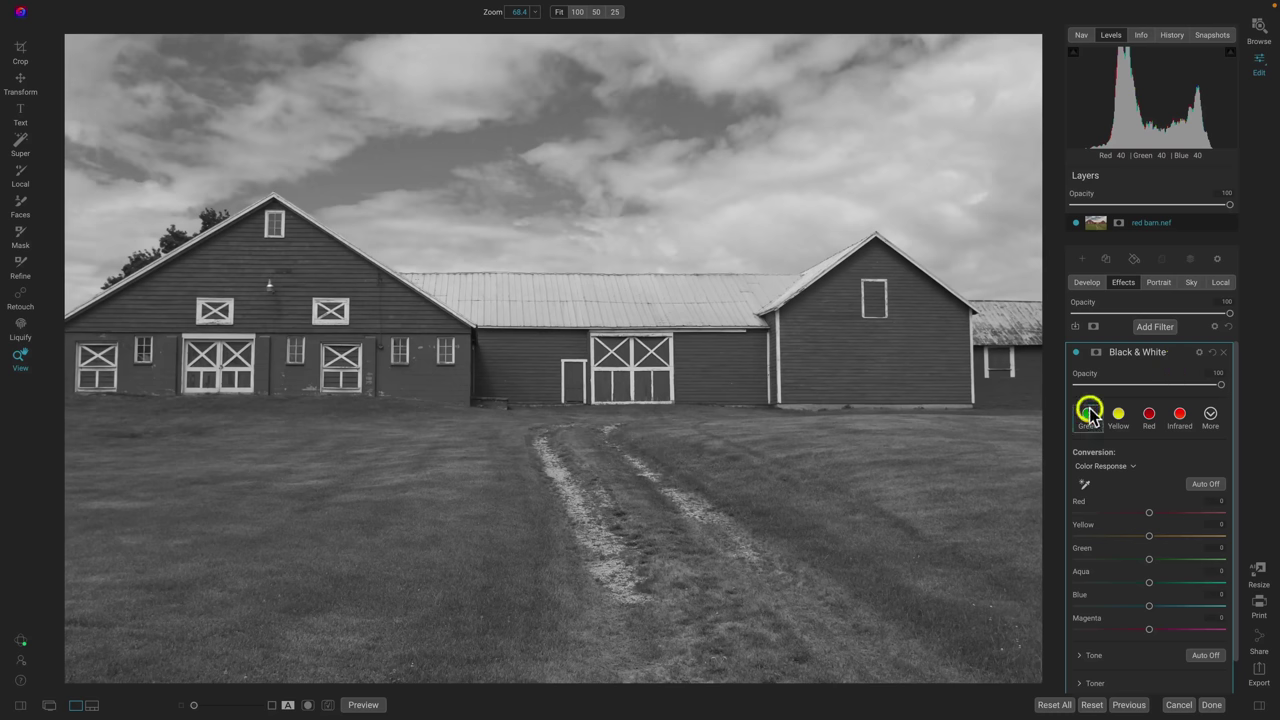
Try the Yellow and Red black-and-white styles, settle on Green, and preview the full style list without choosing
left_click(1116, 418)
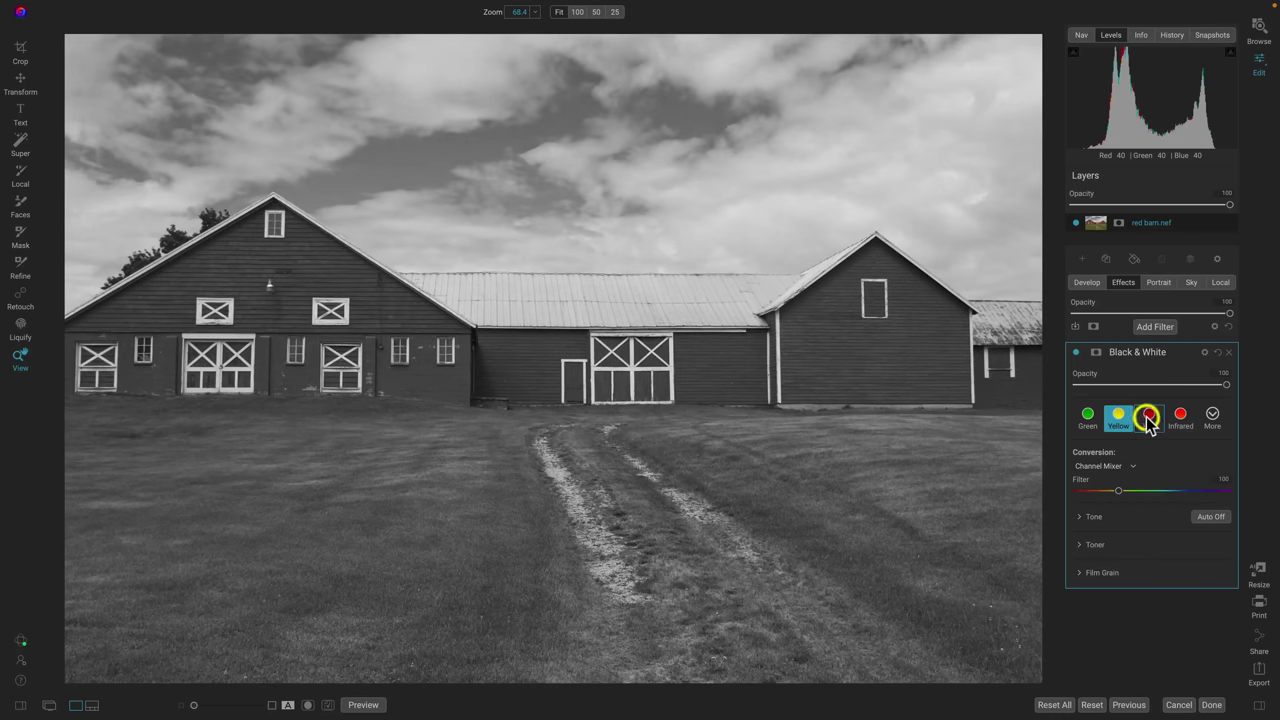
left_click(1149, 418)
left_click(1086, 418)
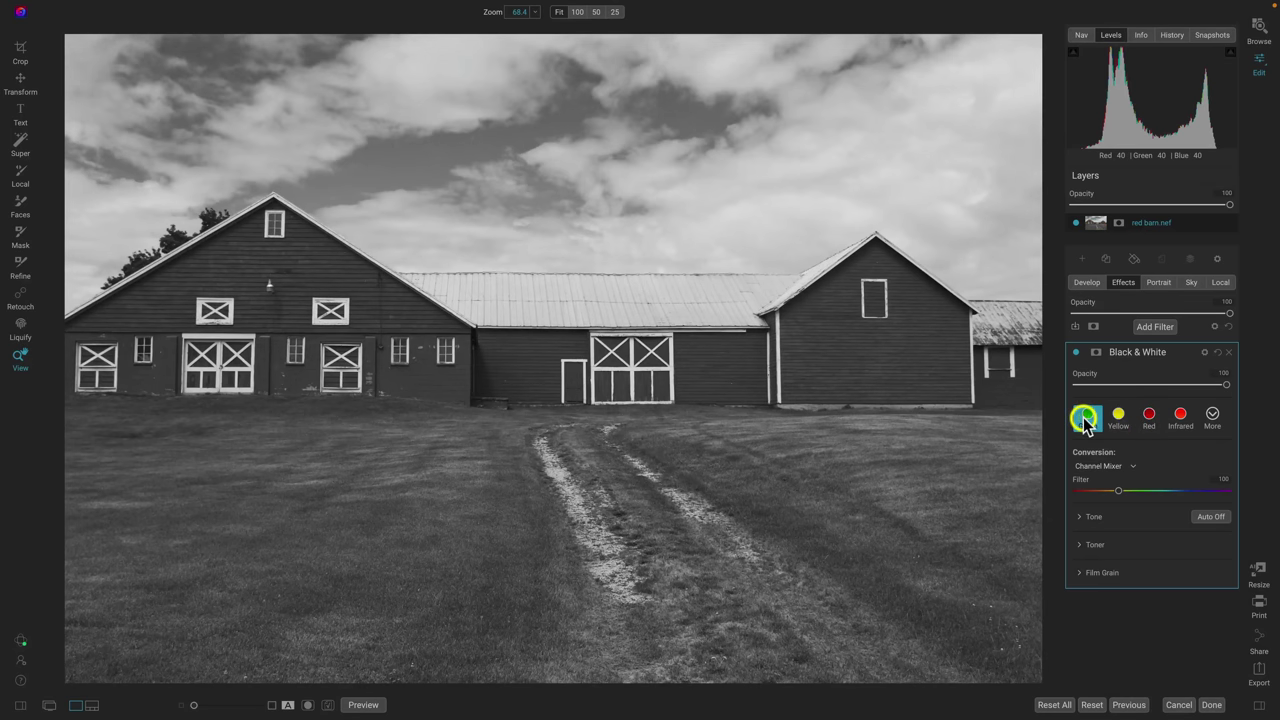
left_click(1212, 416)
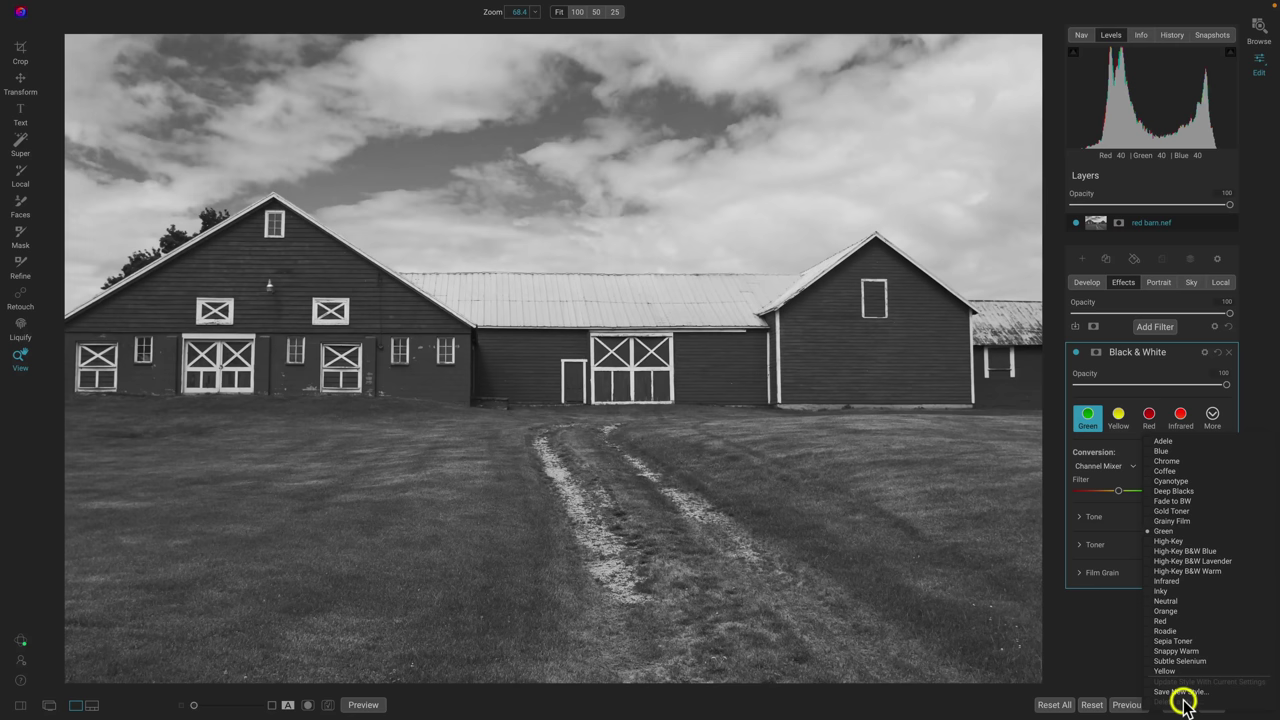
left_click(1100, 613)
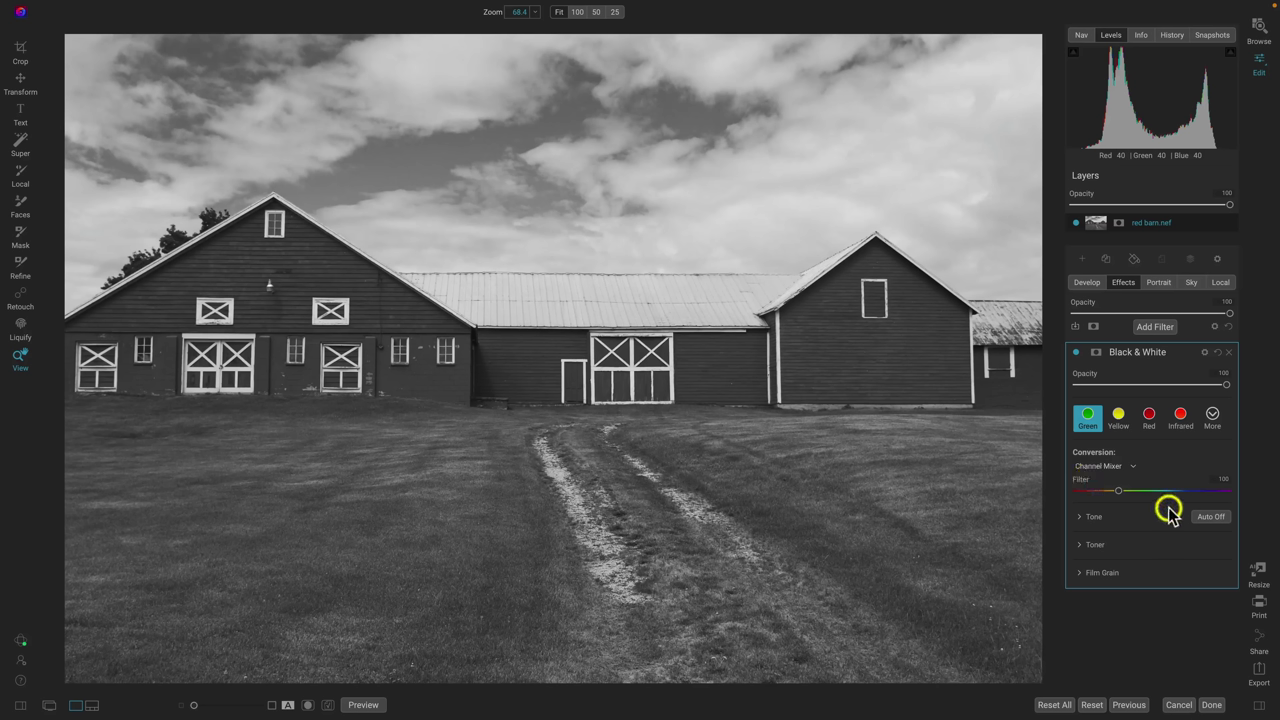
Compare Channel Mixer and Color Response, end on Color Response, and toggle the filter off and on
left_click(1134, 466)
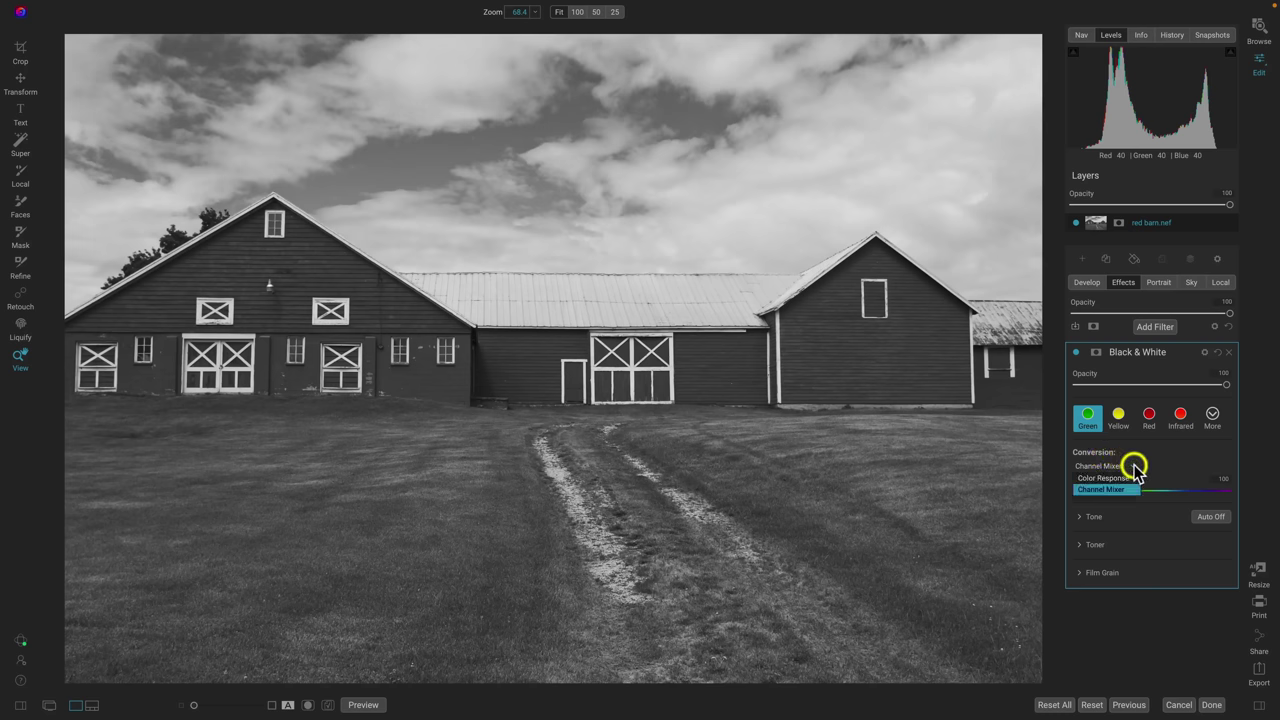
left_click(1086, 478)
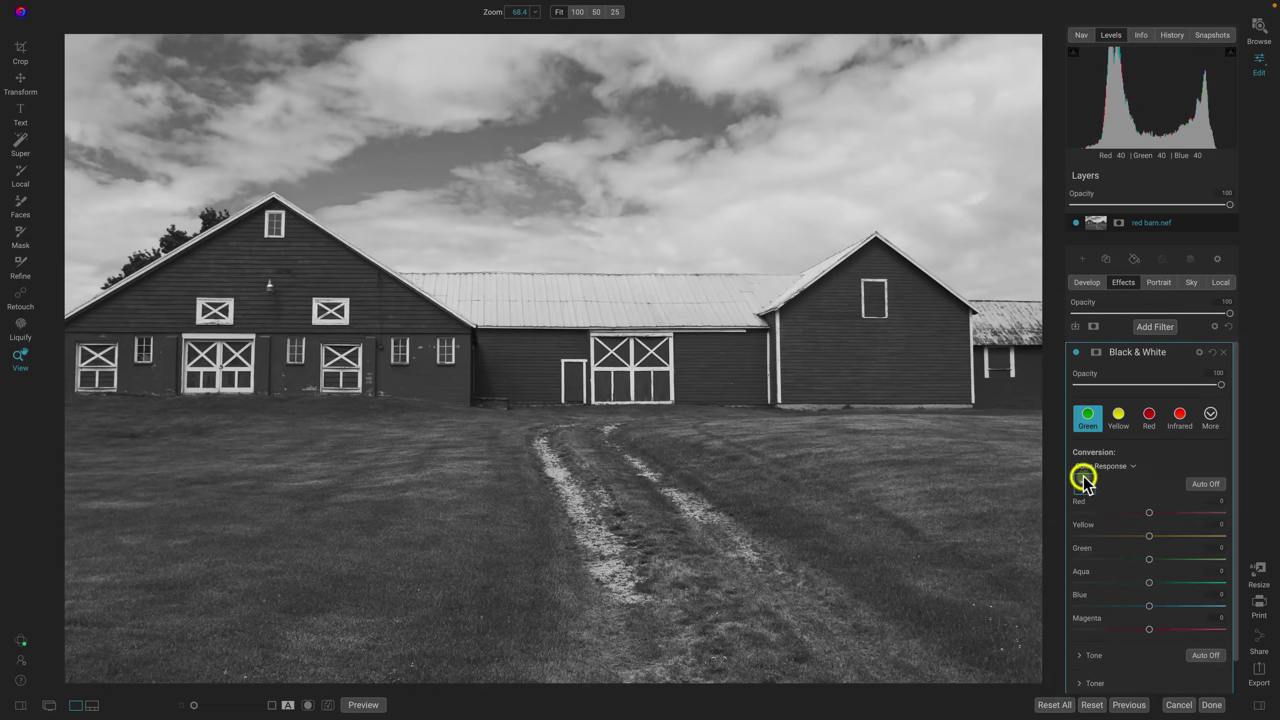
left_click(1130, 465)
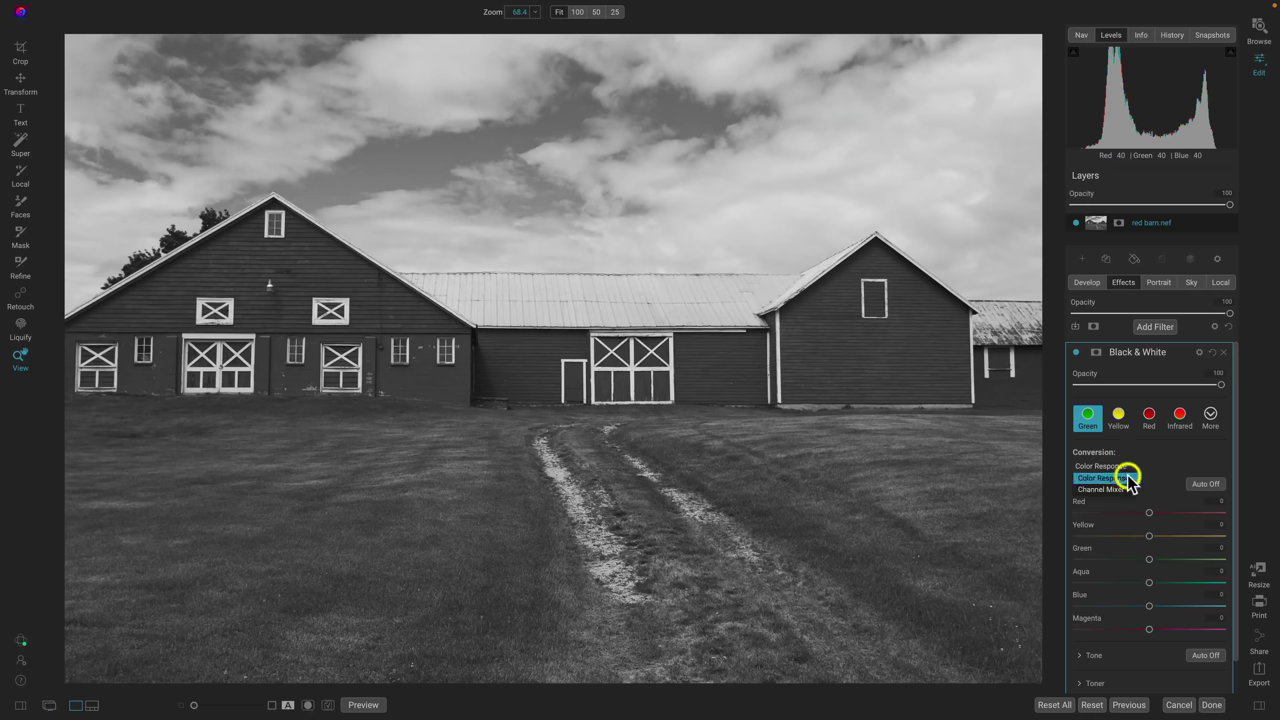
left_click(1120, 488)
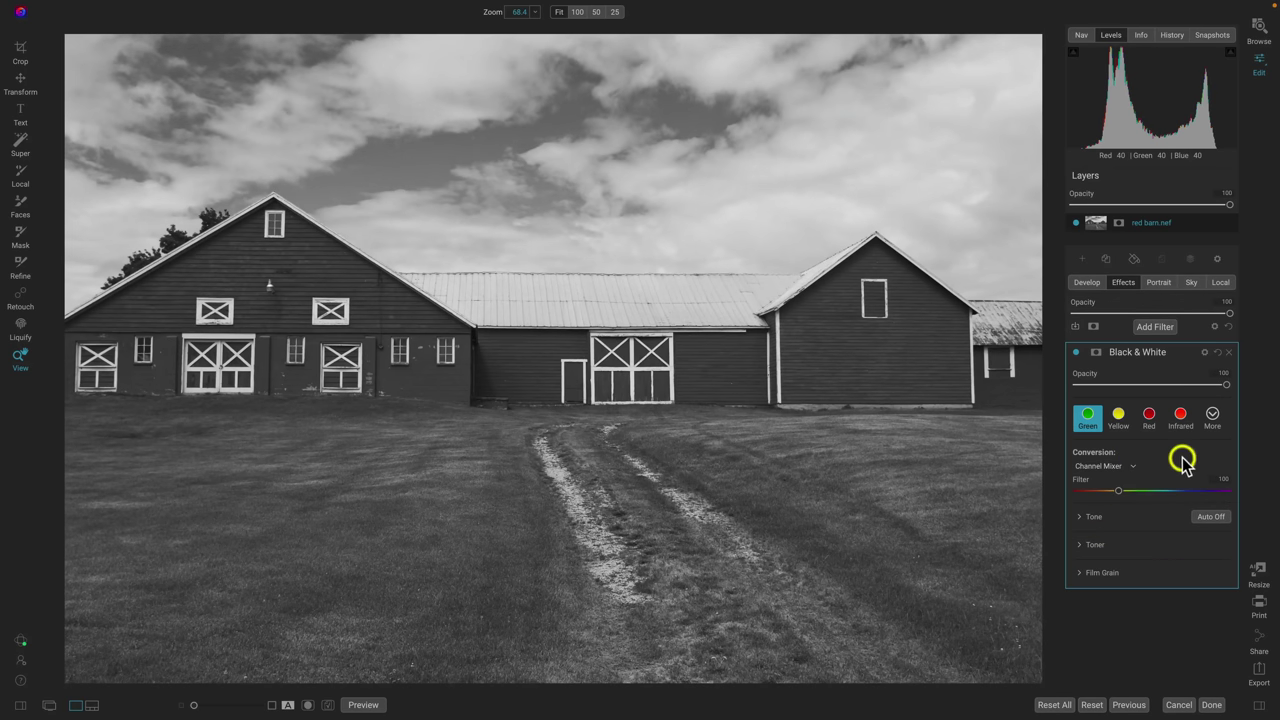
left_click(1124, 467)
left_click(1108, 477)
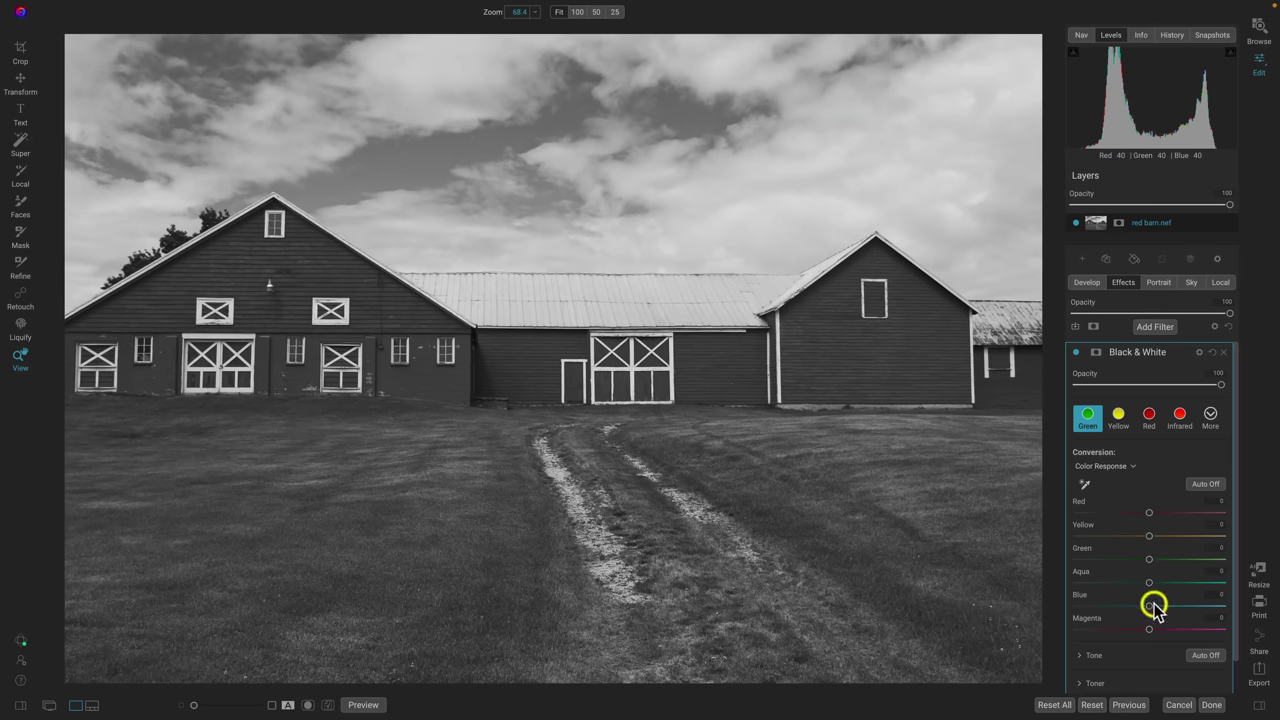
left_click(1076, 353)
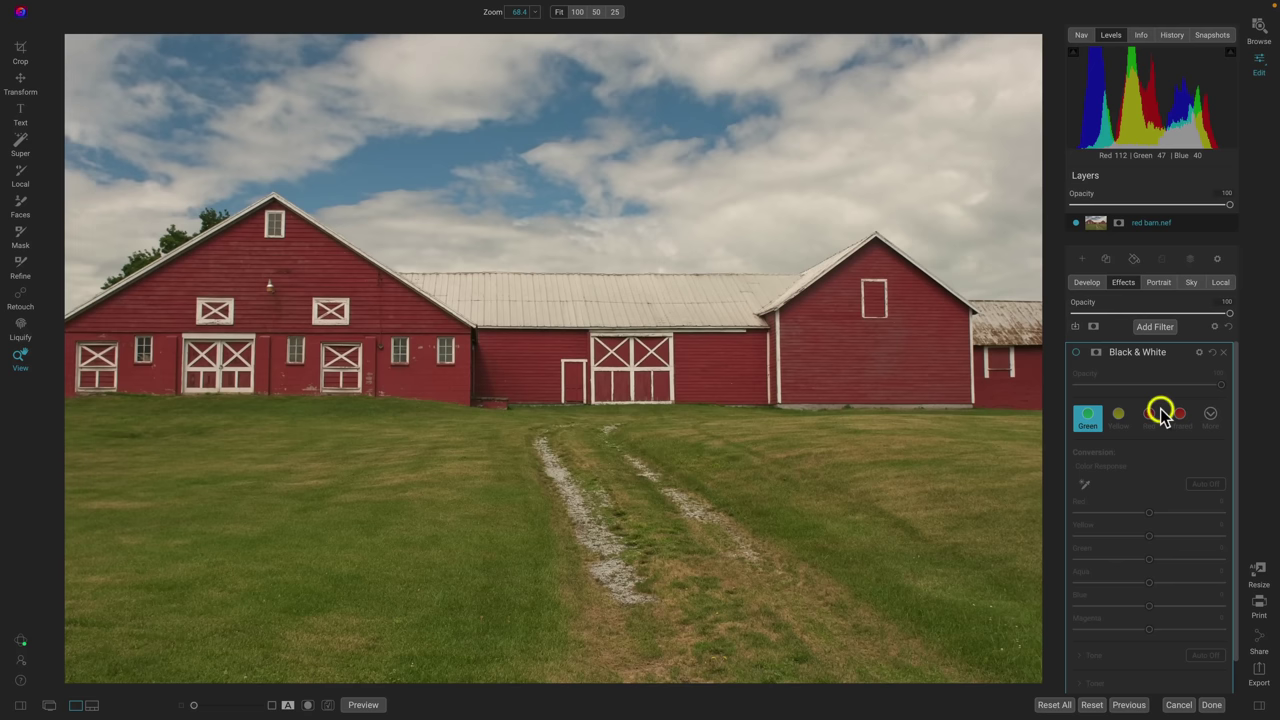
left_click(1076, 352)
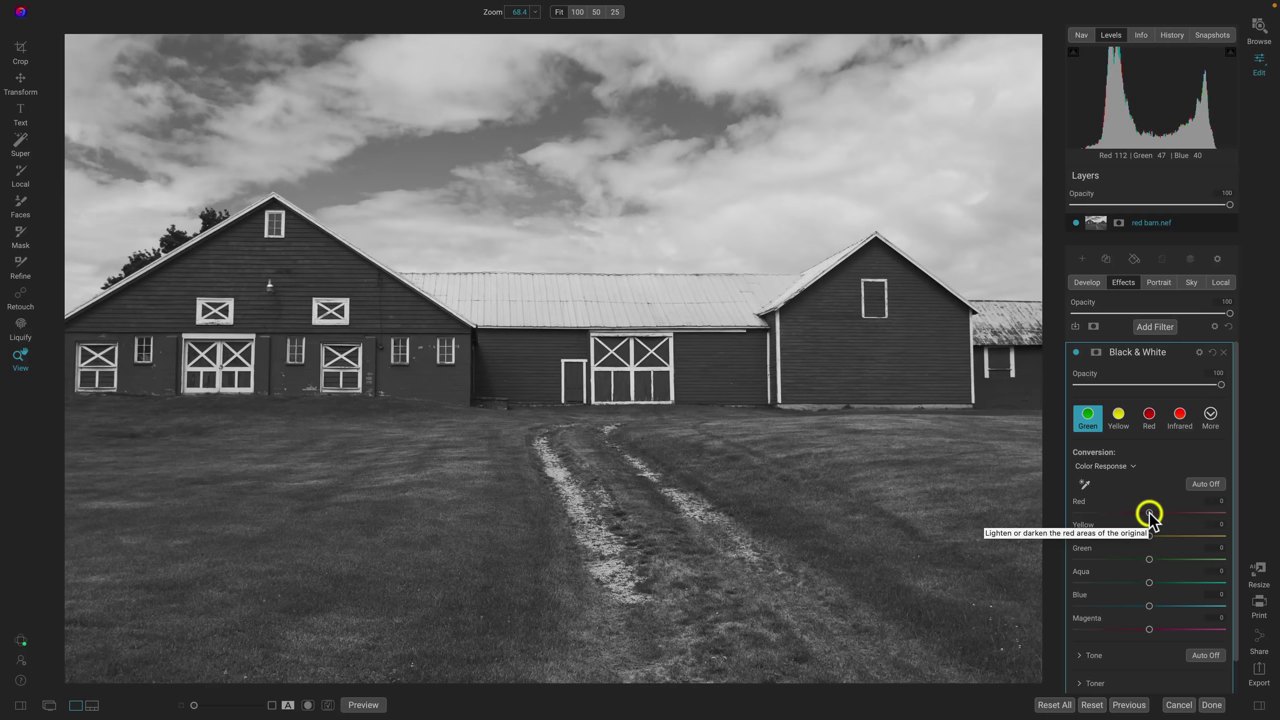
Set the Color Response sliders to Red 90, Yellow -42, Green -80 and Blue -100
left_click_drag(1150, 515, 1224, 518)
mouse_move(1211, 517)
left_mouse_down()
mouse_move(1083, 520)
mouse_move(1211, 520)
mouse_move(1188, 517)
left_mouse_up()
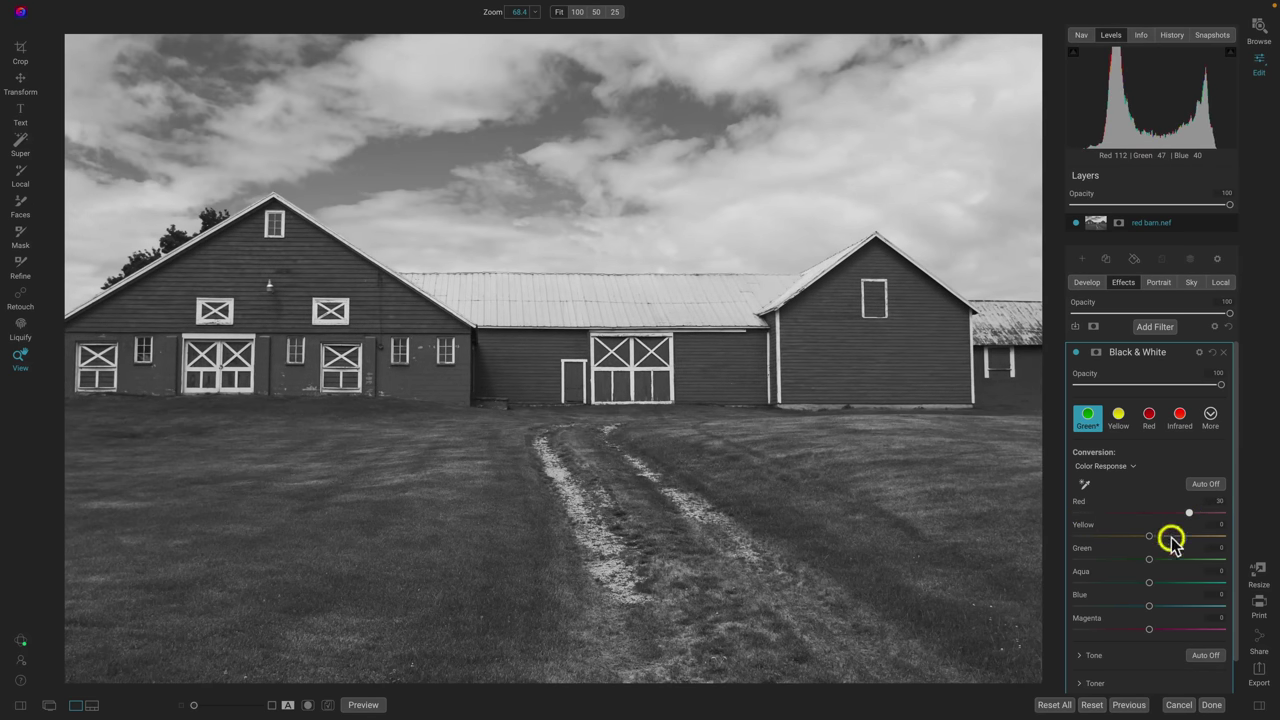
left_click_drag(1151, 563, 1129, 566)
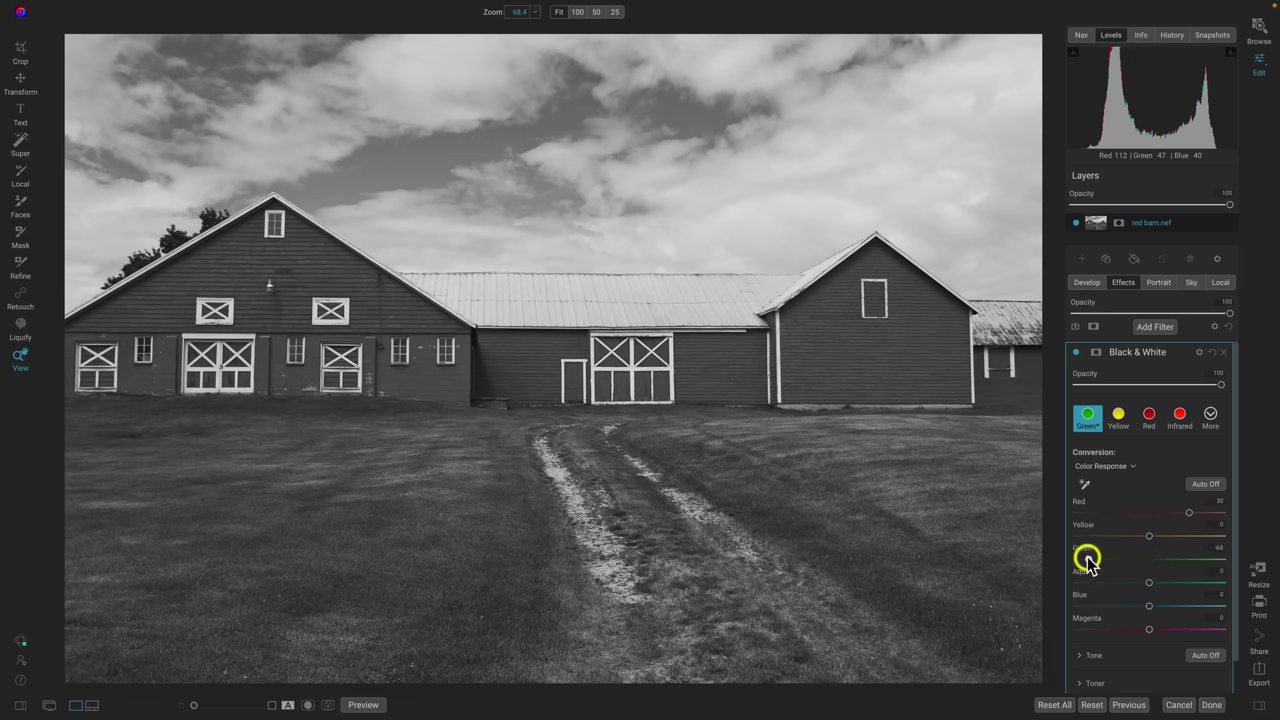
mouse_move(1087, 560)
left_mouse_down()
mouse_move(1074, 557)
mouse_move(1180, 549)
mouse_move(1080, 560)
mouse_move(1134, 537)
mouse_move(1083, 534)
mouse_move(1123, 538)
mouse_move(1089, 560)
mouse_move(1122, 562)
mouse_move(1085, 560)
mouse_move(1112, 538)
mouse_move(1097, 534)
mouse_move(1123, 537)
mouse_move(1100, 538)
left_mouse_up()
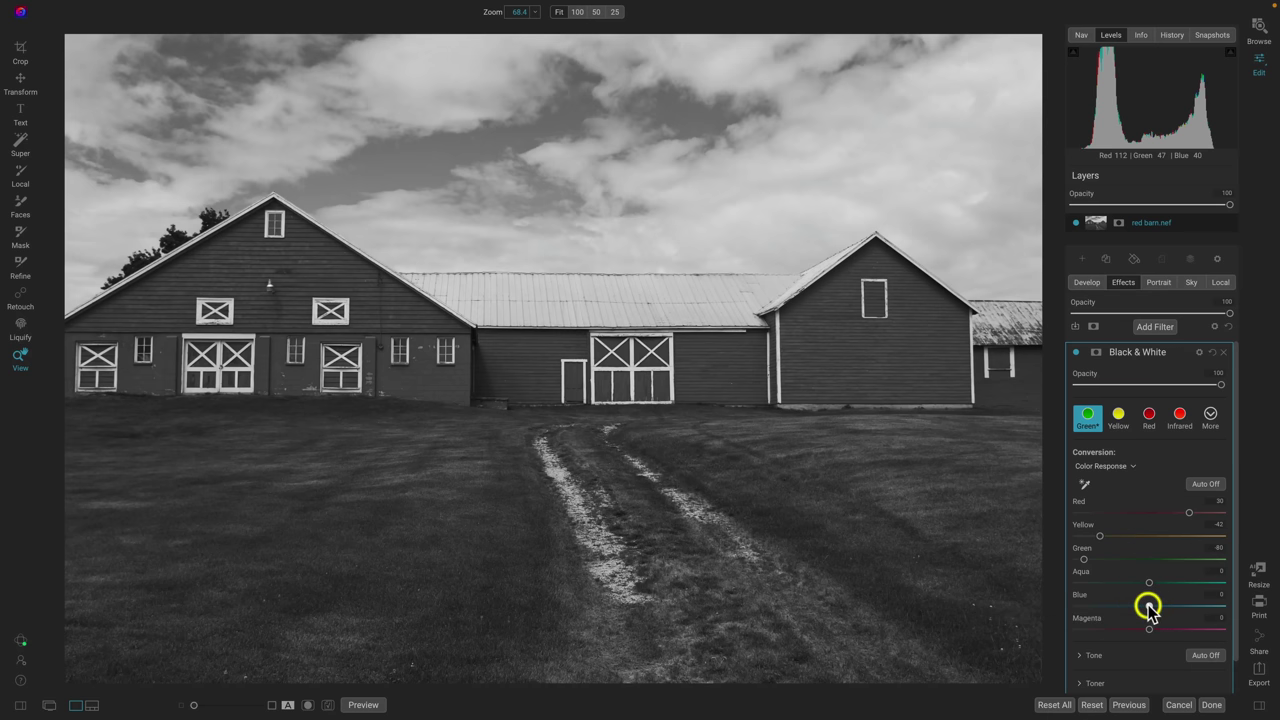
left_click_drag(1148, 606, 1068, 614)
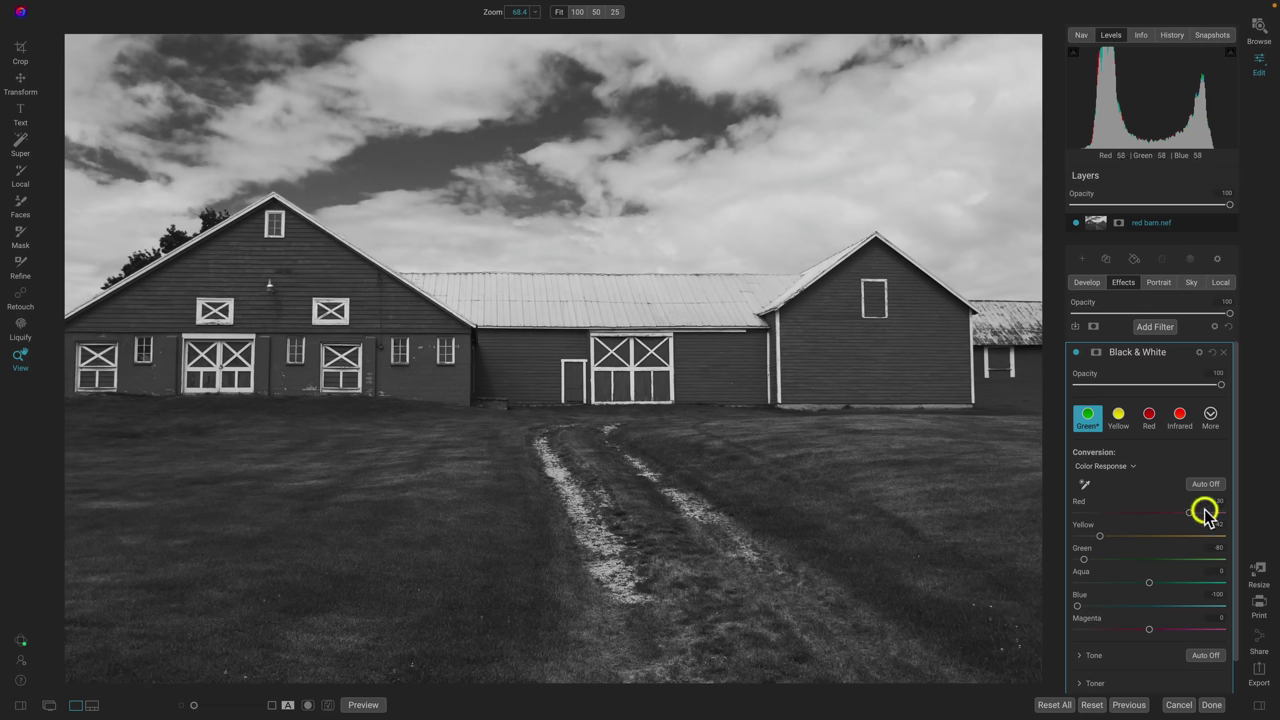
left_click_drag(1190, 513, 1217, 513)
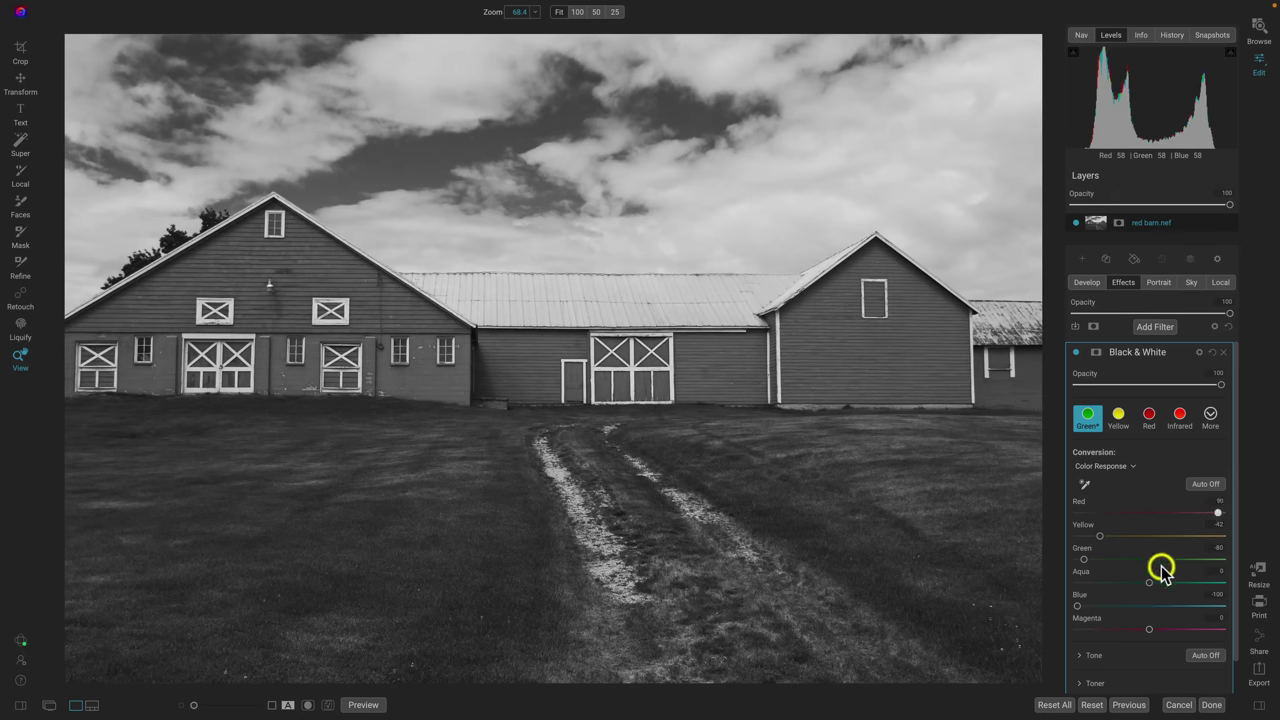
Return to Channel Mixer conversion and experiment with the Filter slider, leaving it at 129
left_click(1125, 467)
left_click(1126, 489)
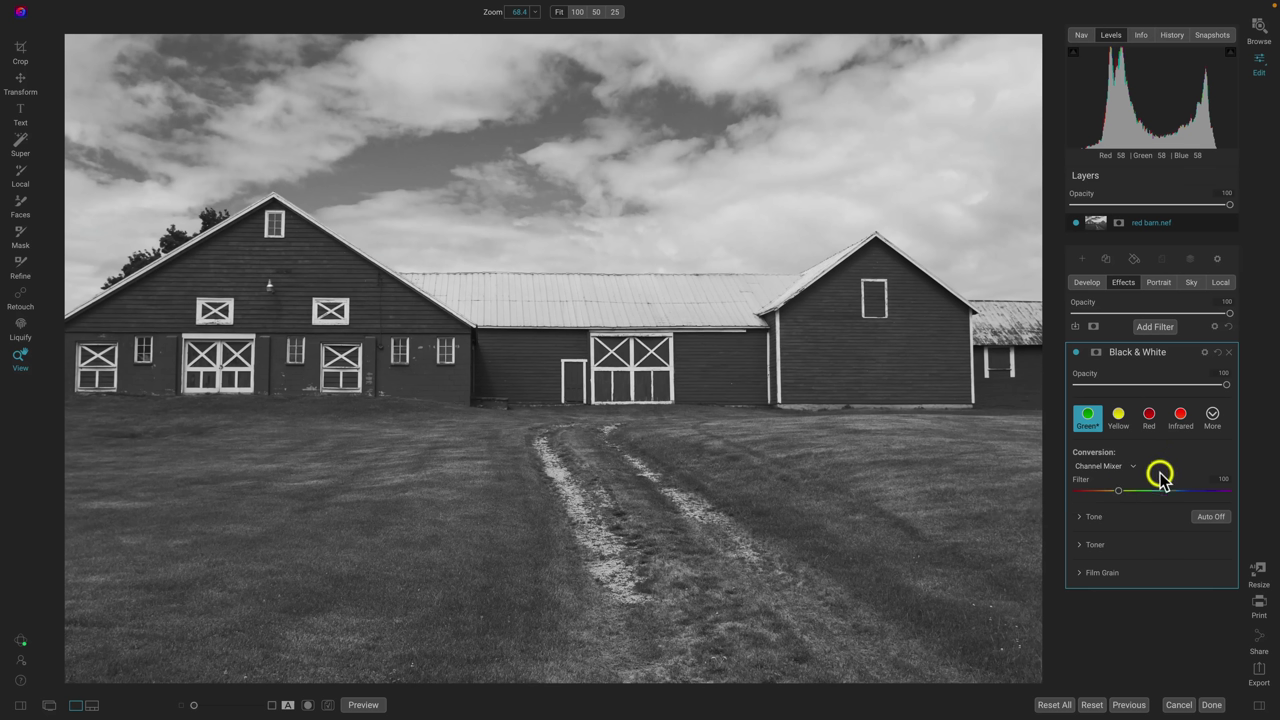
left_click_drag(1117, 492, 1066, 494)
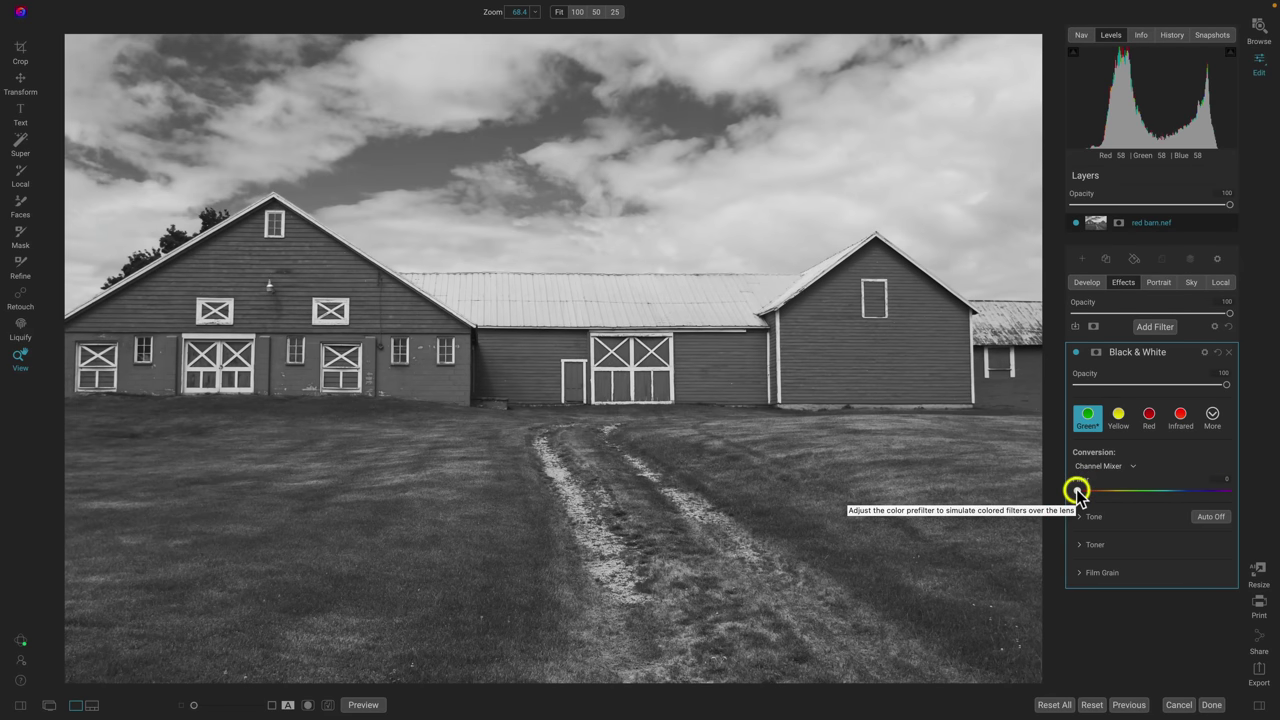
left_click_drag(1077, 491, 1136, 493)
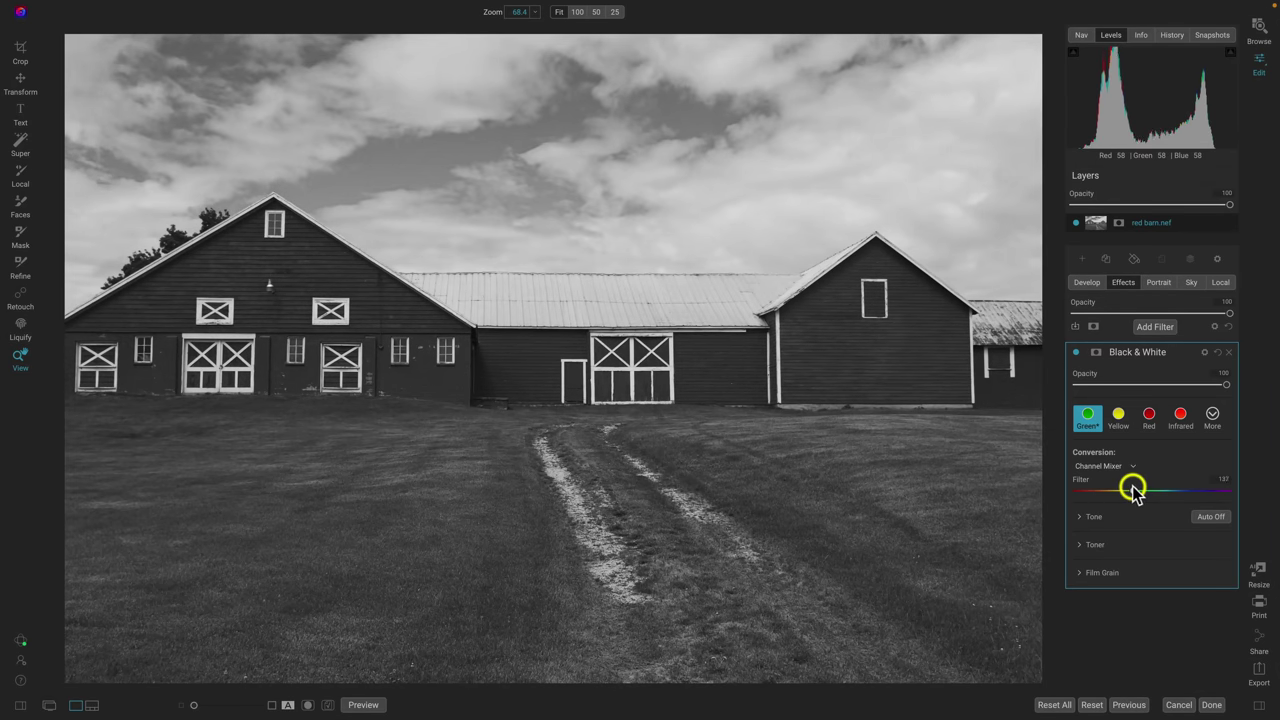
left_click_drag(1136, 490, 1077, 494)
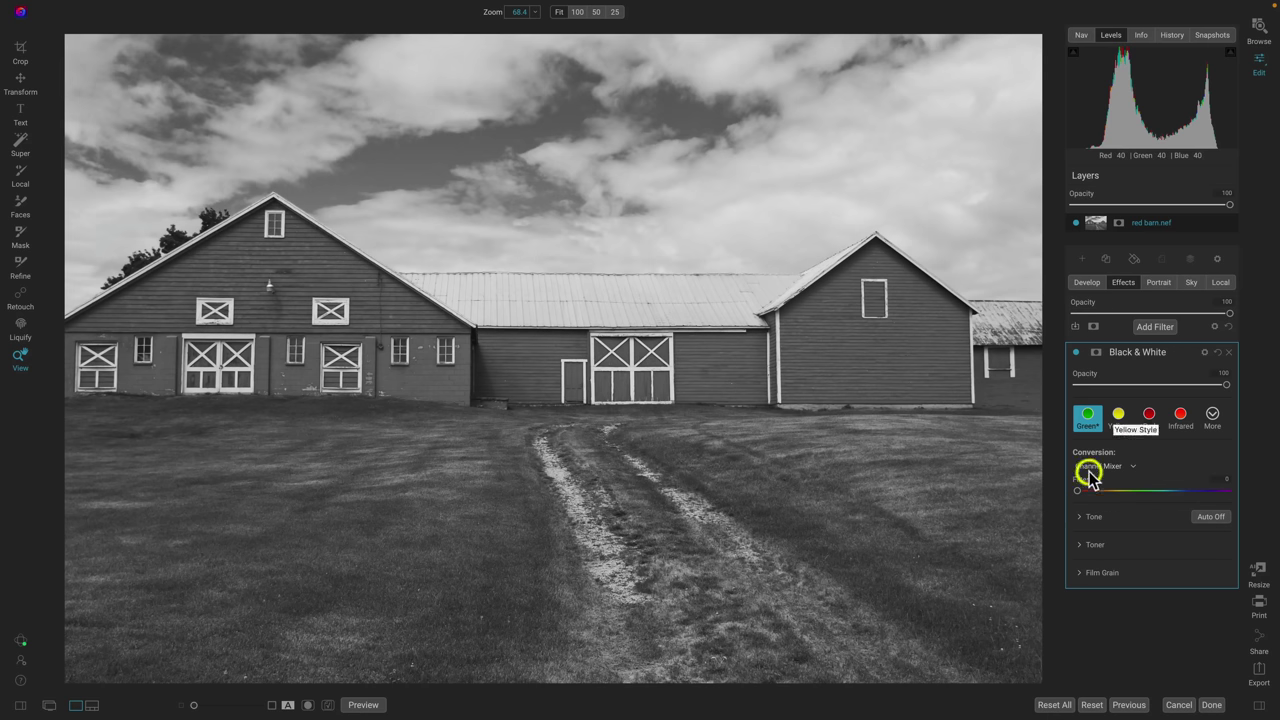
left_click_drag(1077, 488, 1182, 483)
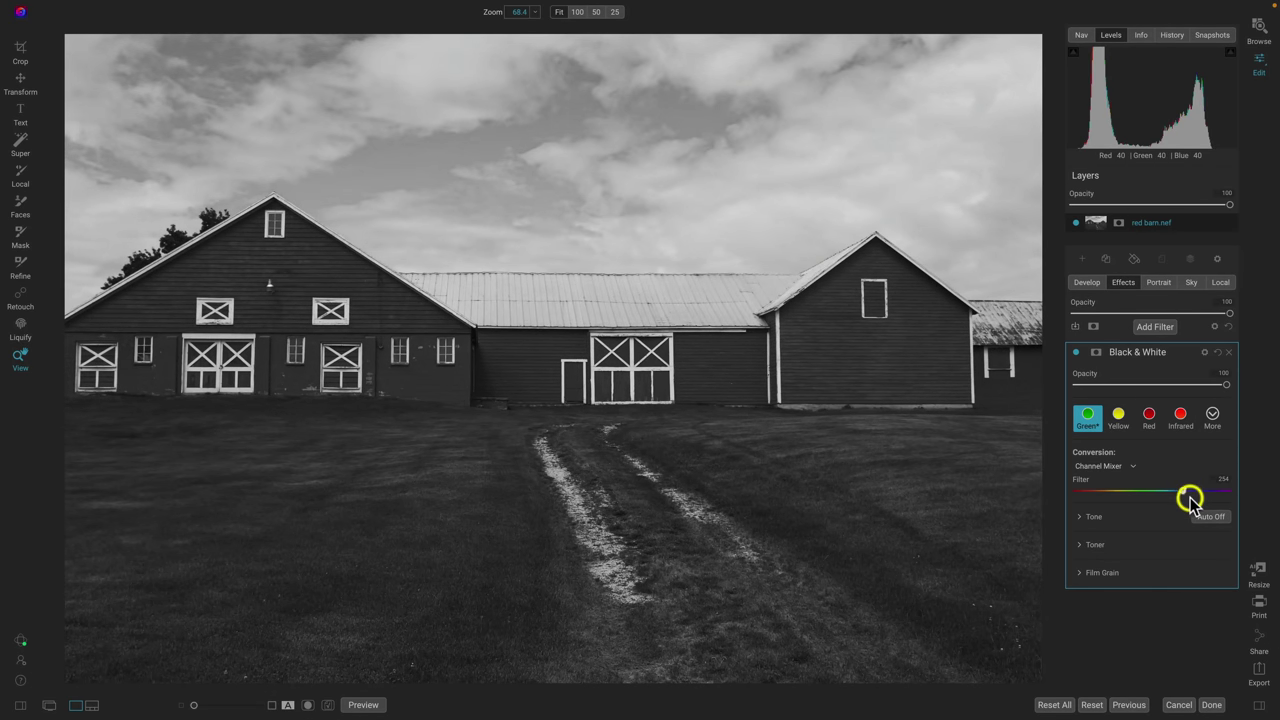
left_click_drag(1184, 492, 1181, 492)
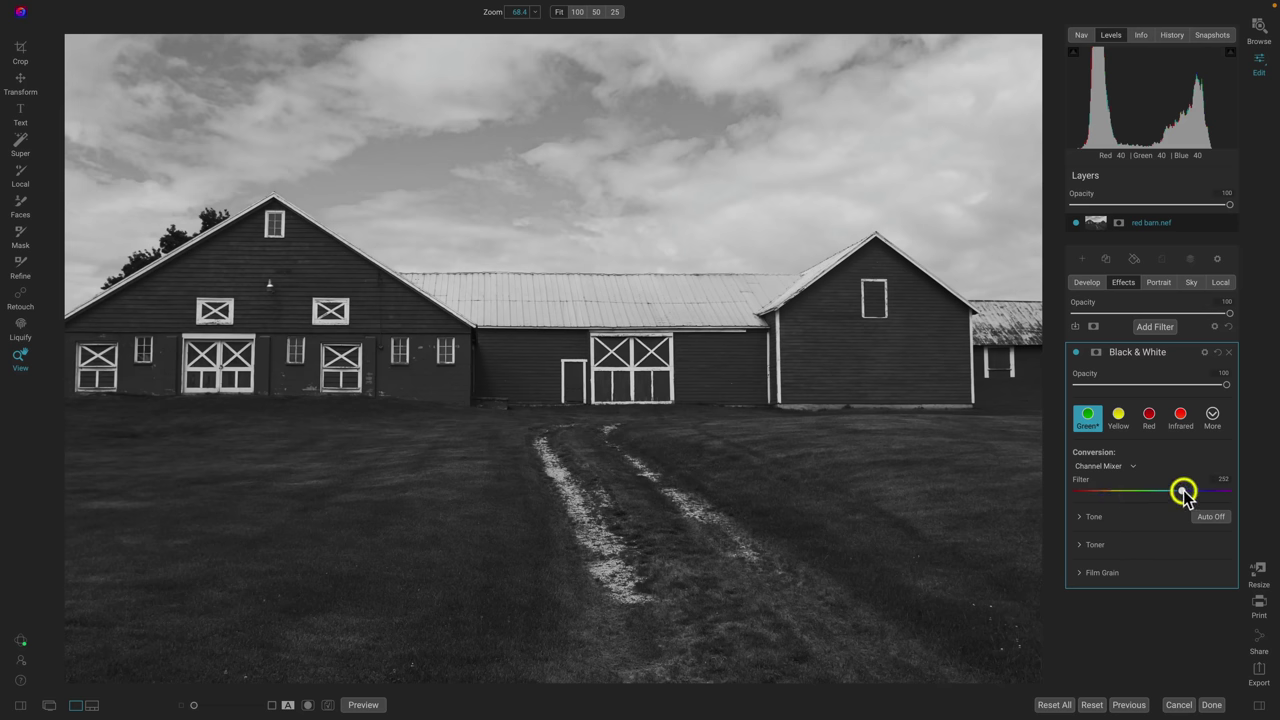
left_click_drag(1183, 494, 1145, 500)
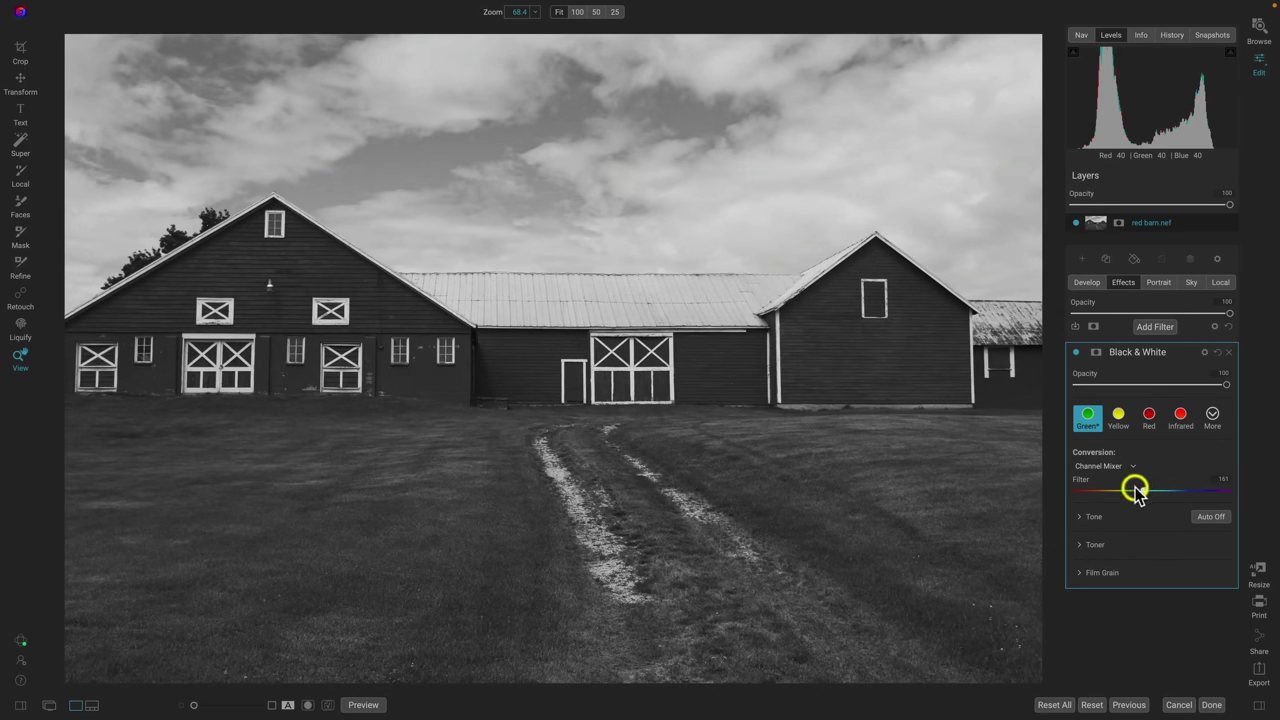
left_click_drag(1143, 496, 1080, 485)
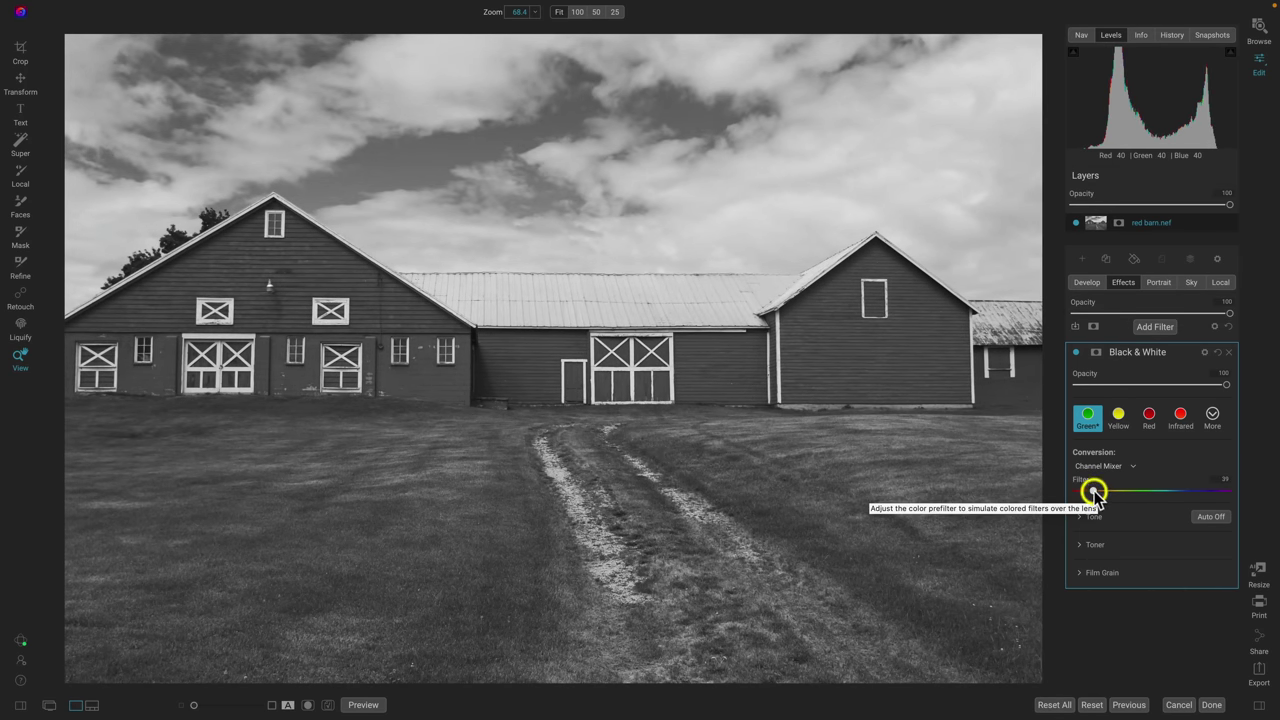
mouse_move(1095, 493)
left_mouse_down()
mouse_move(1180, 489)
mouse_move(1078, 490)
left_mouse_up()
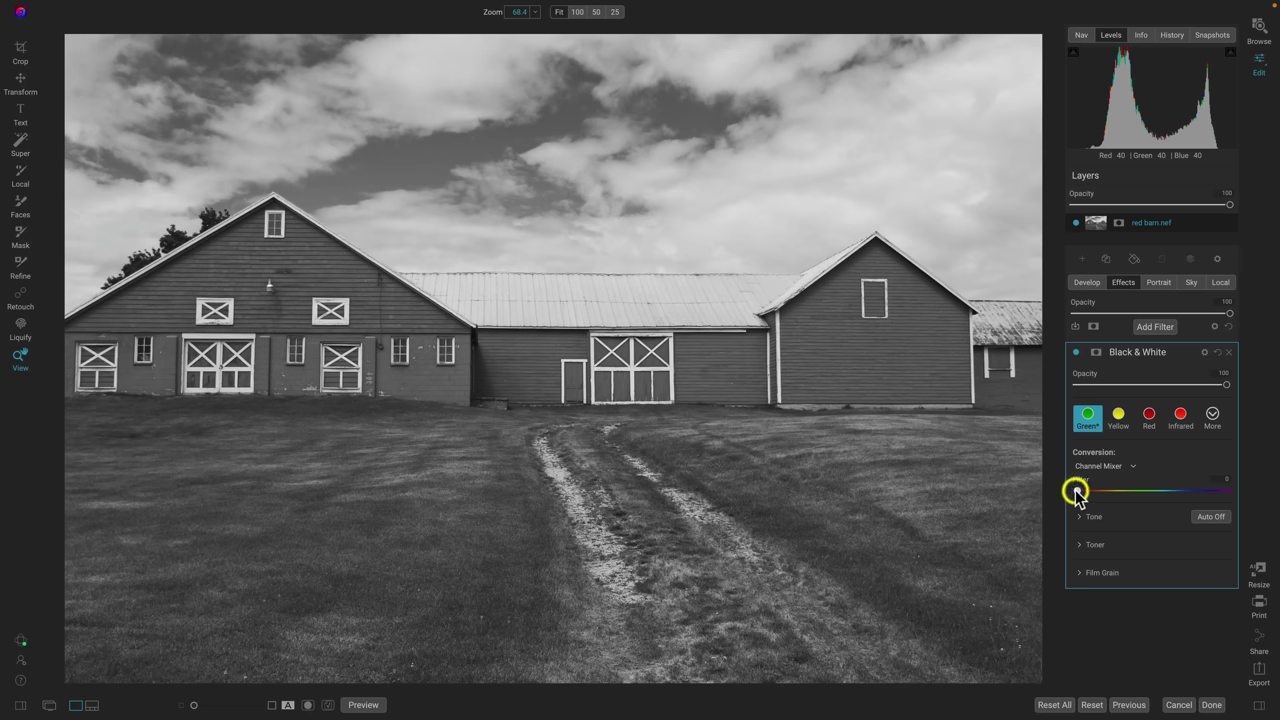
left_click_drag(1077, 493, 1130, 495)
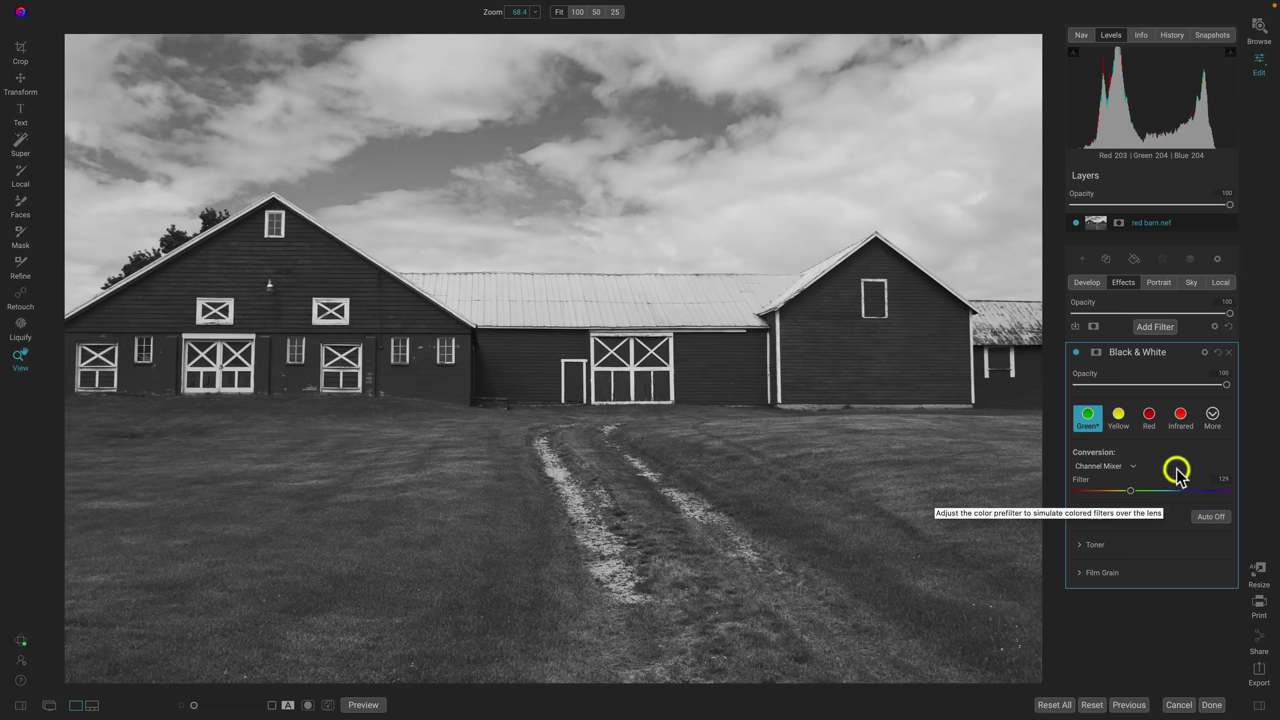
Switch to Color Response, compare the filter off and on, then reset the black-and-white settings
left_click(1131, 467)
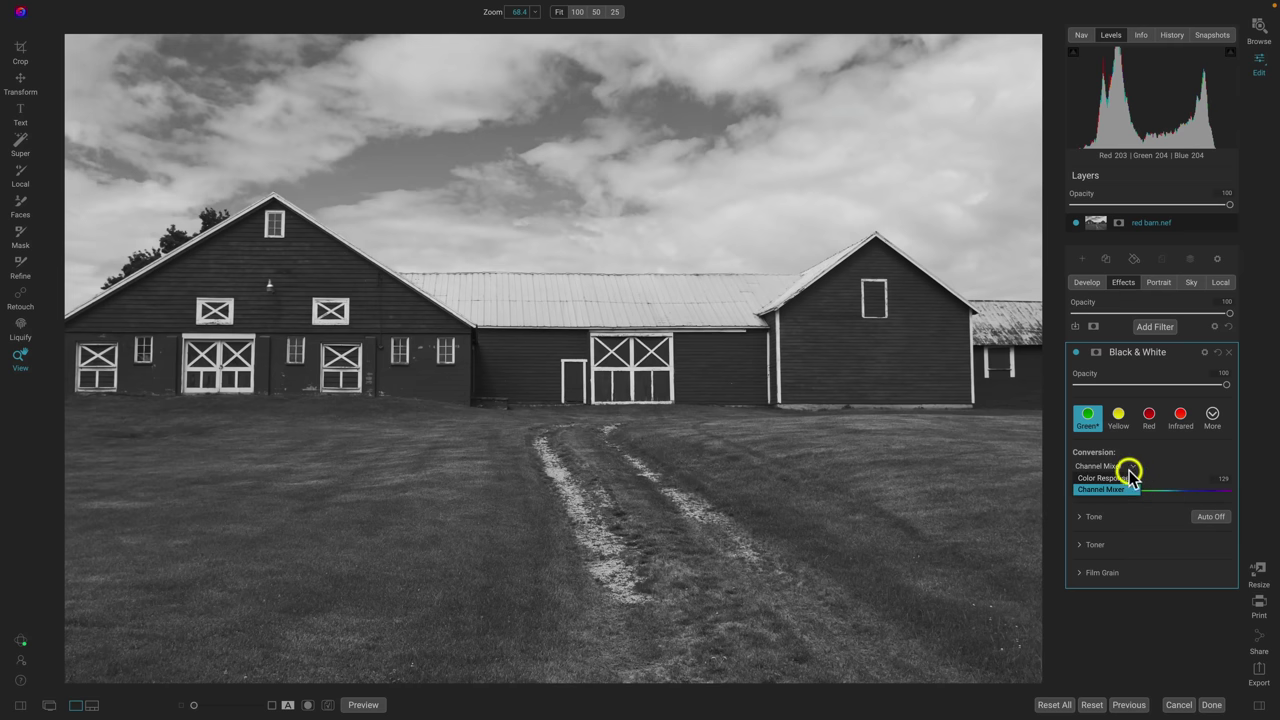
left_click(1127, 479)
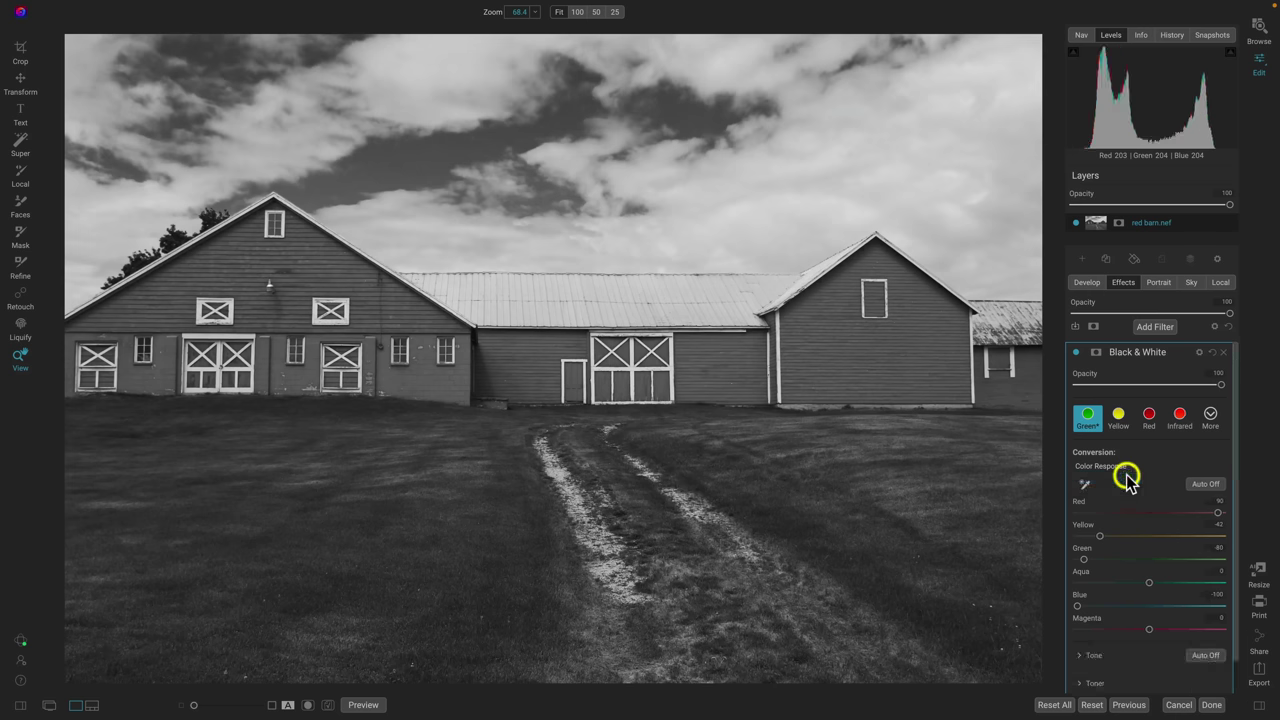
left_click(1075, 353)
left_click(1075, 353)
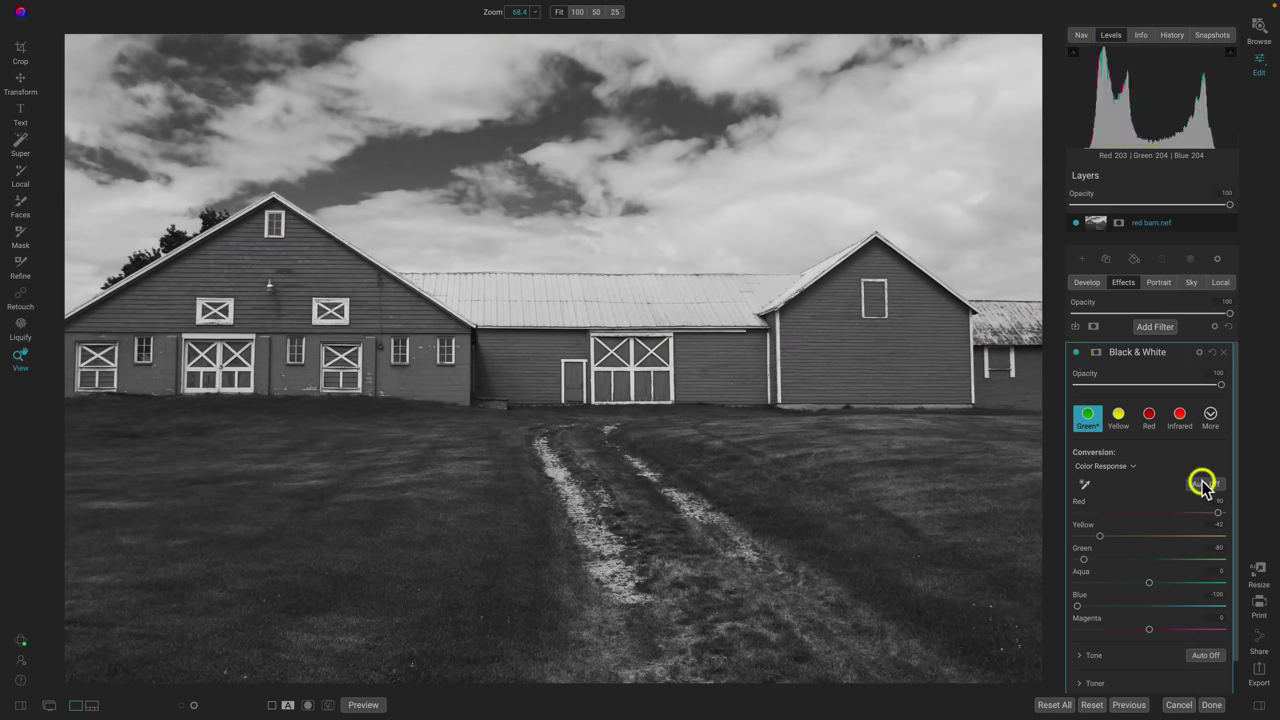
left_click(1212, 352)
Drag Red to -90, Green to -70 and Blue to -100 to darken the barn and sky
left_click_drag(1149, 513, 1088, 566)
left_click_drag(1149, 605, 1050, 615)
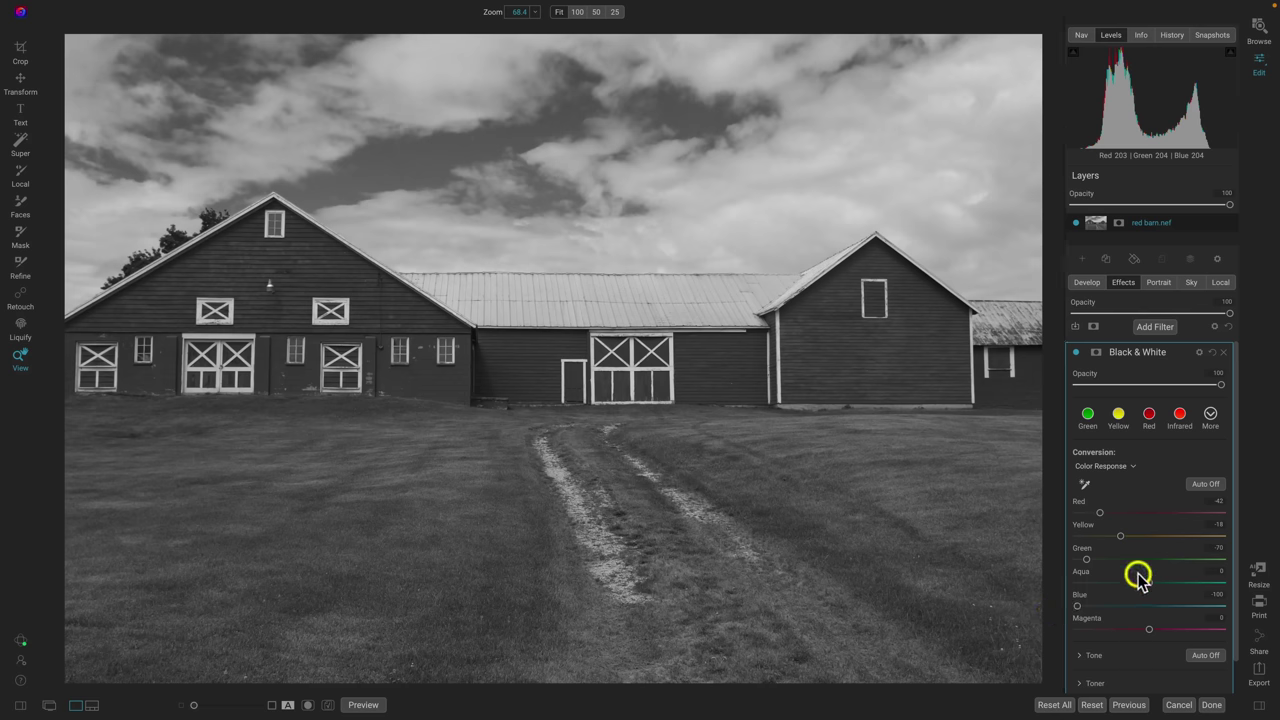
left_click_drag(1098, 512, 1076, 512)
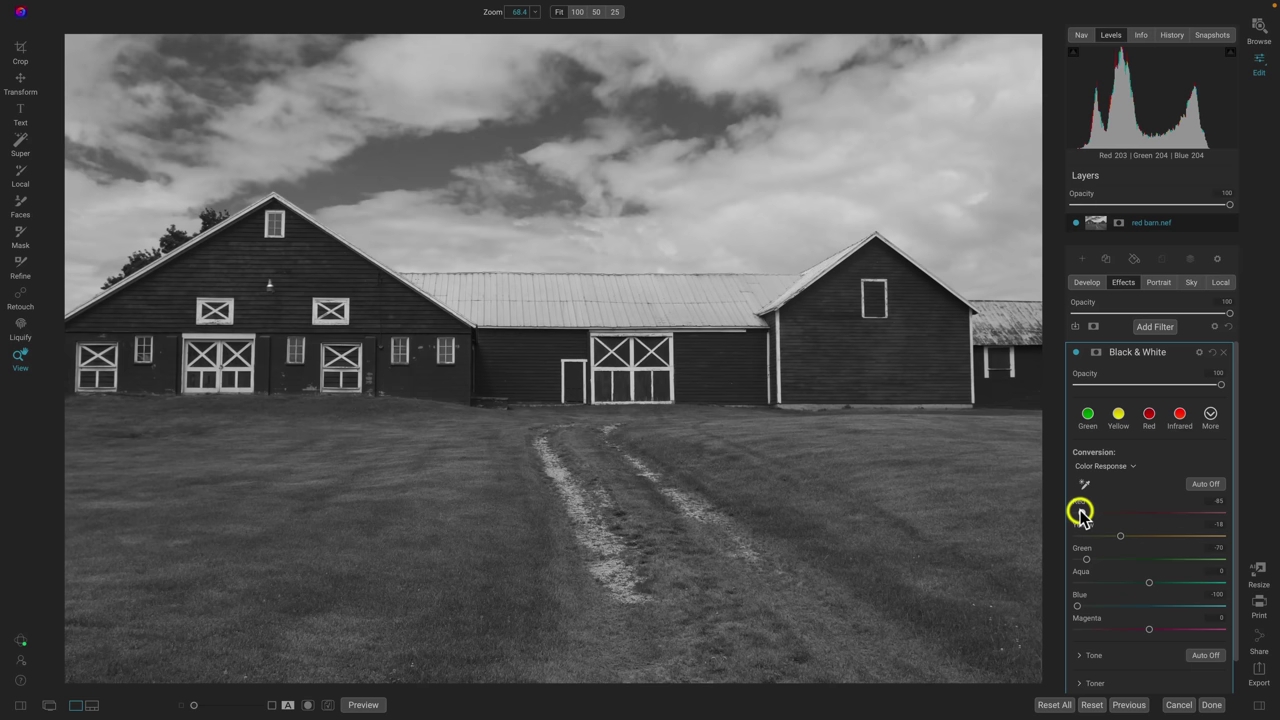
left_click_drag(1099, 510, 1080, 514)
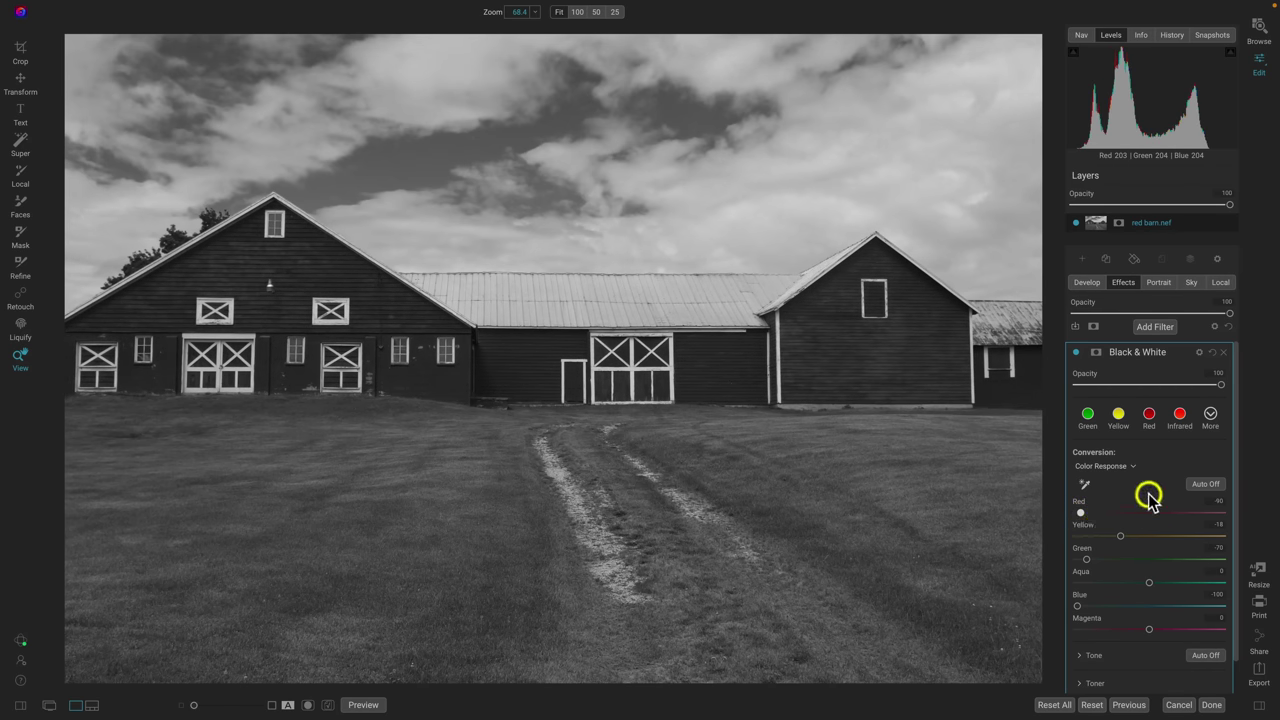
scroll(1150, 492, "down", 1)
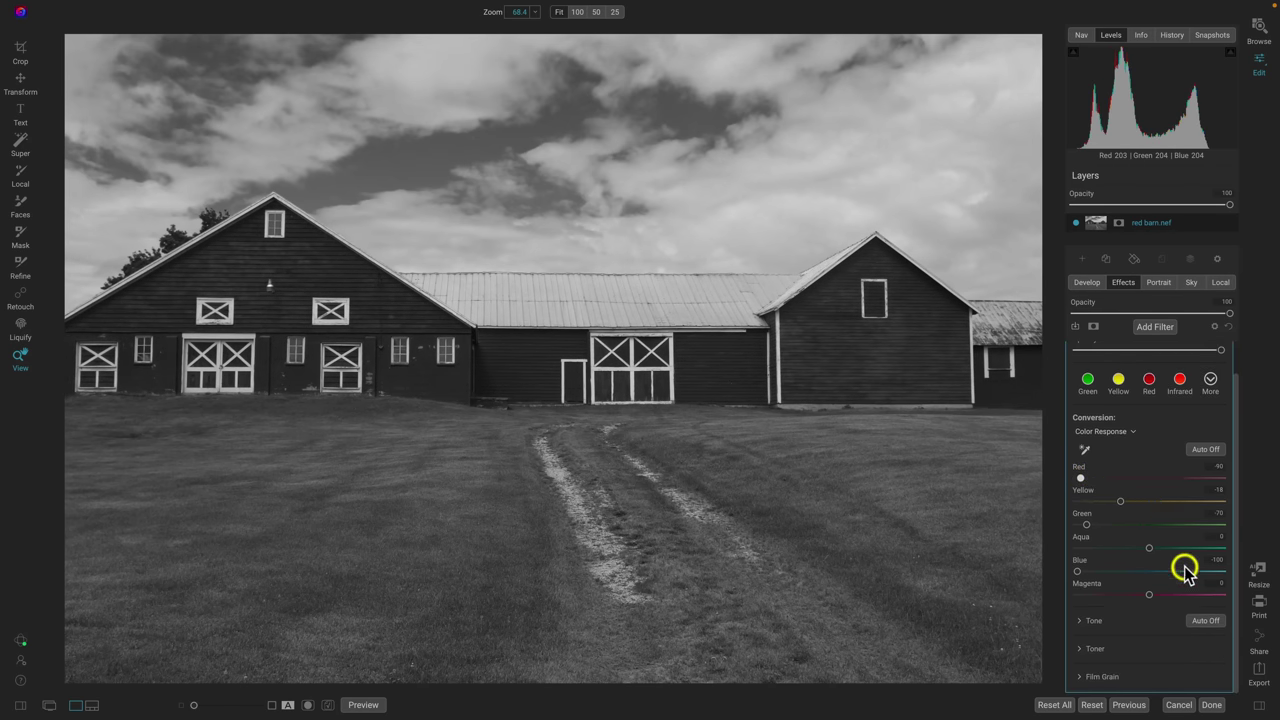
scroll(1172, 628, "up", 1)
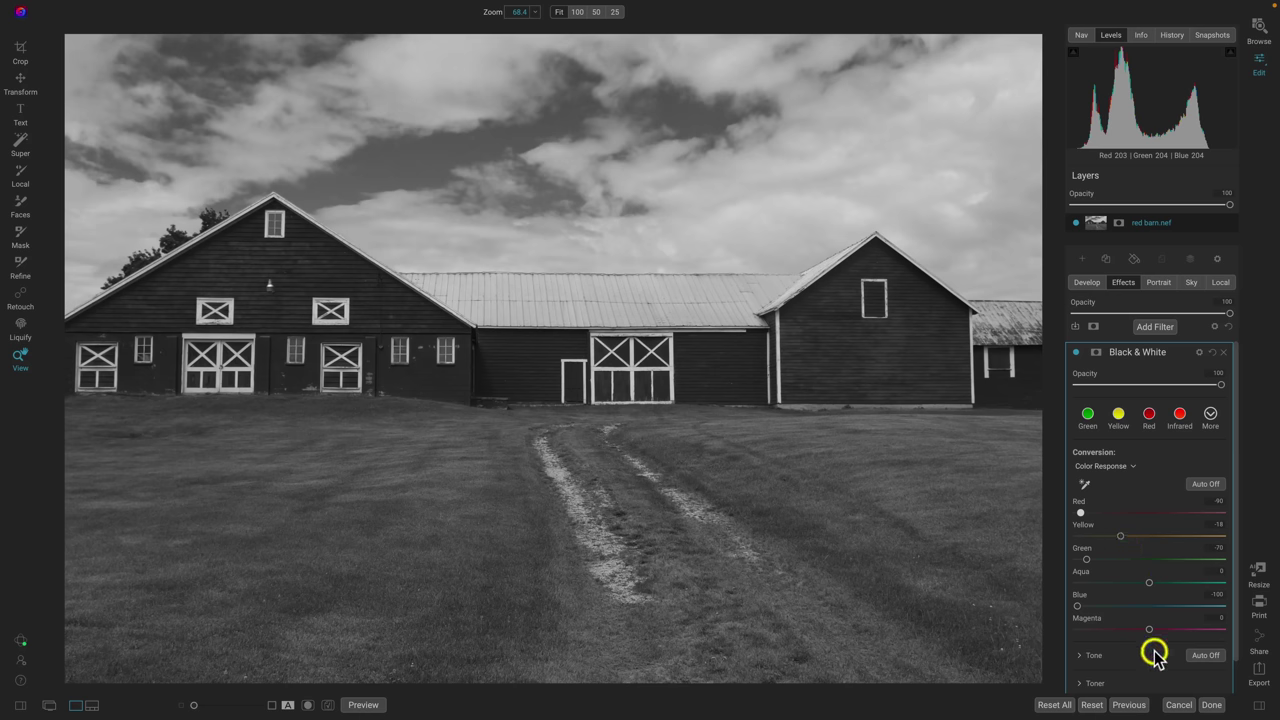
scroll(1143, 660, "down", 1)
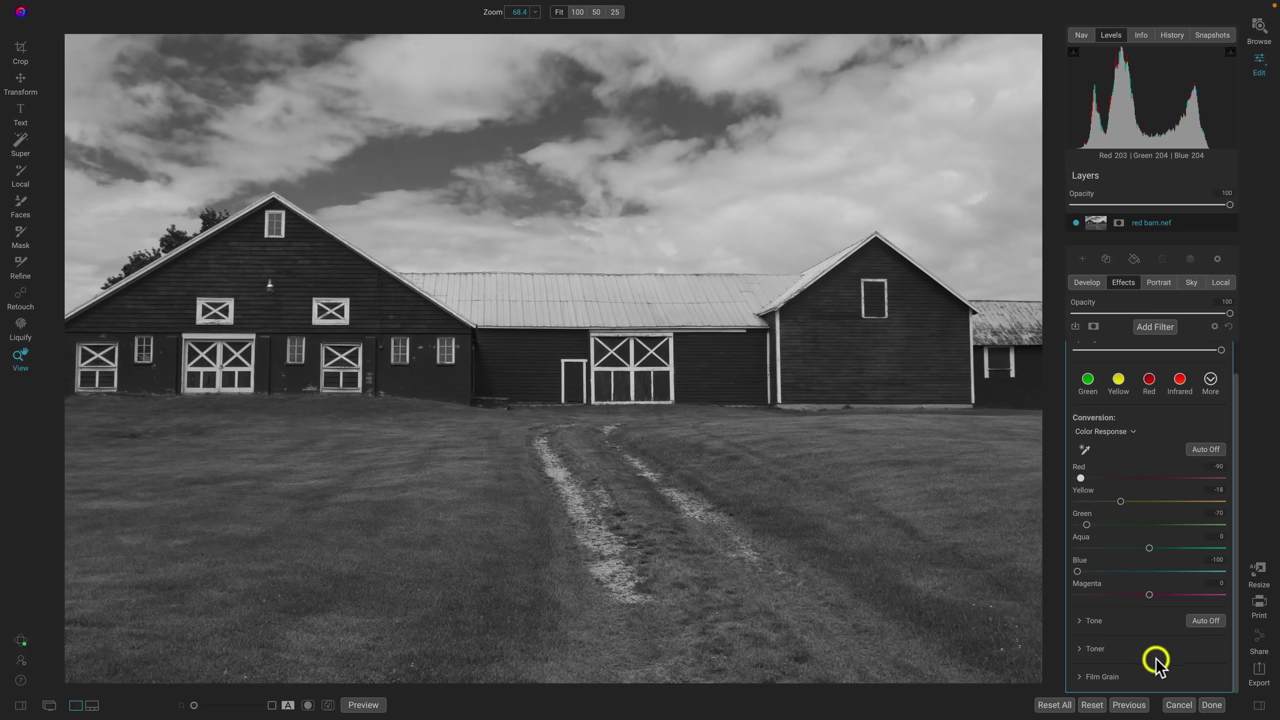
scroll(1160, 660, "up", 1)
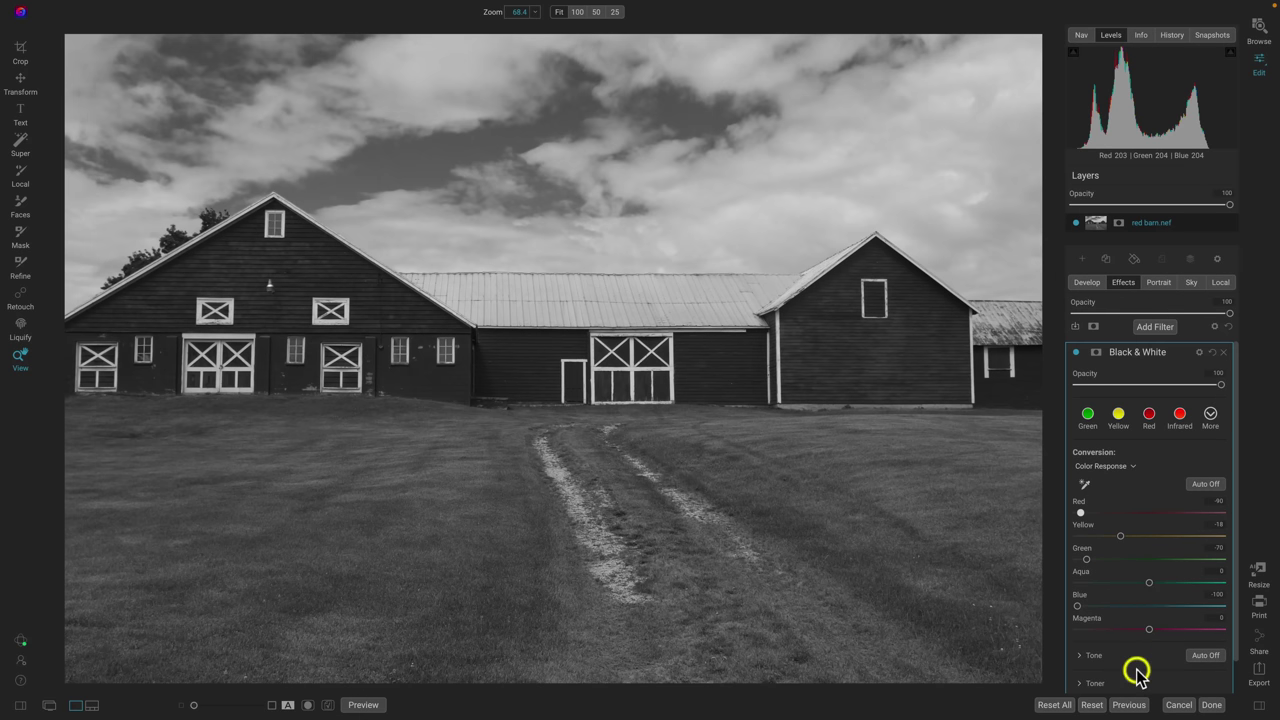
scroll(1134, 668, "down", 1)
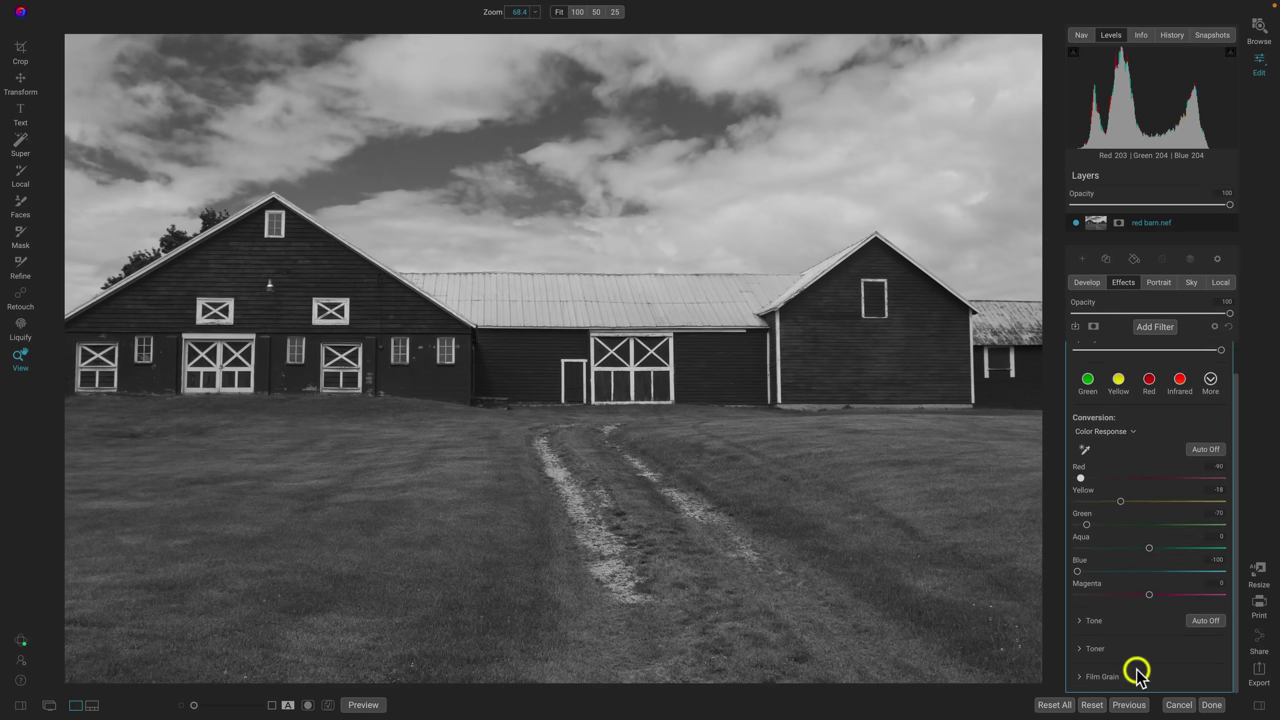
Expand Tone and set Brightness to about -53 and Whites to 60, toggling the clipping warning
left_click(1080, 622)
scroll(1151, 620, "down", 1)
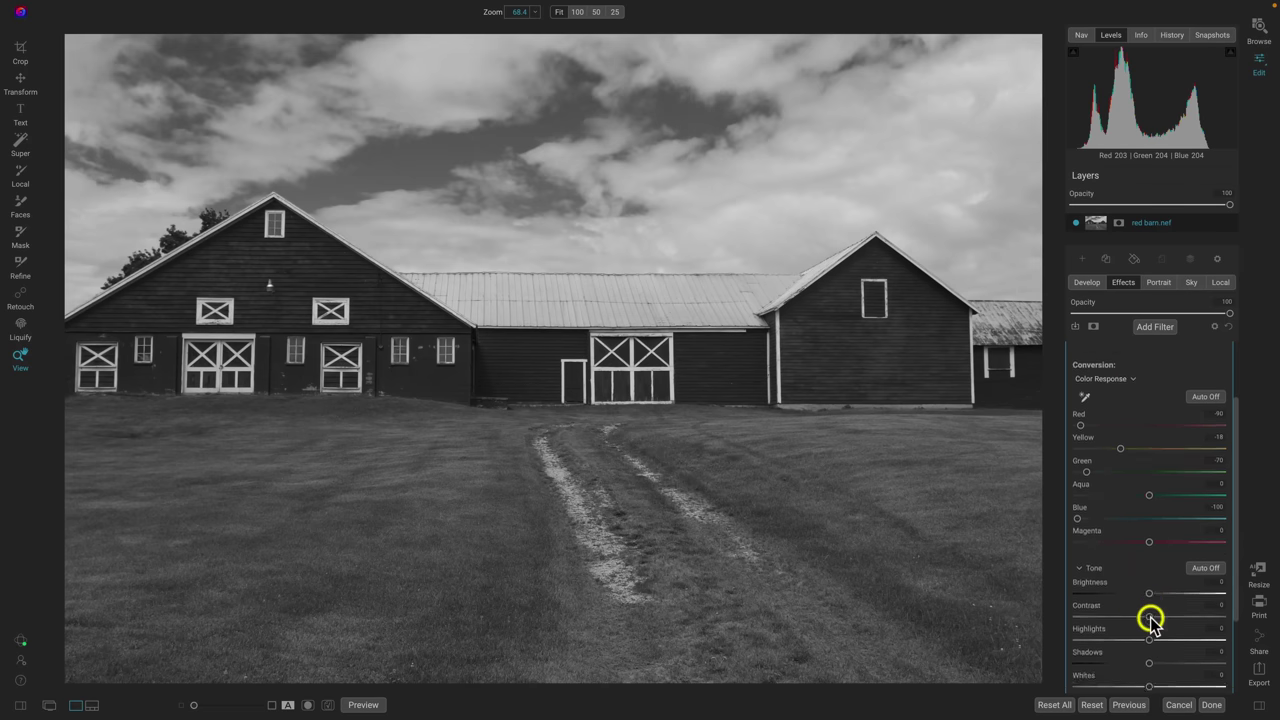
scroll(1151, 620, "down", 3)
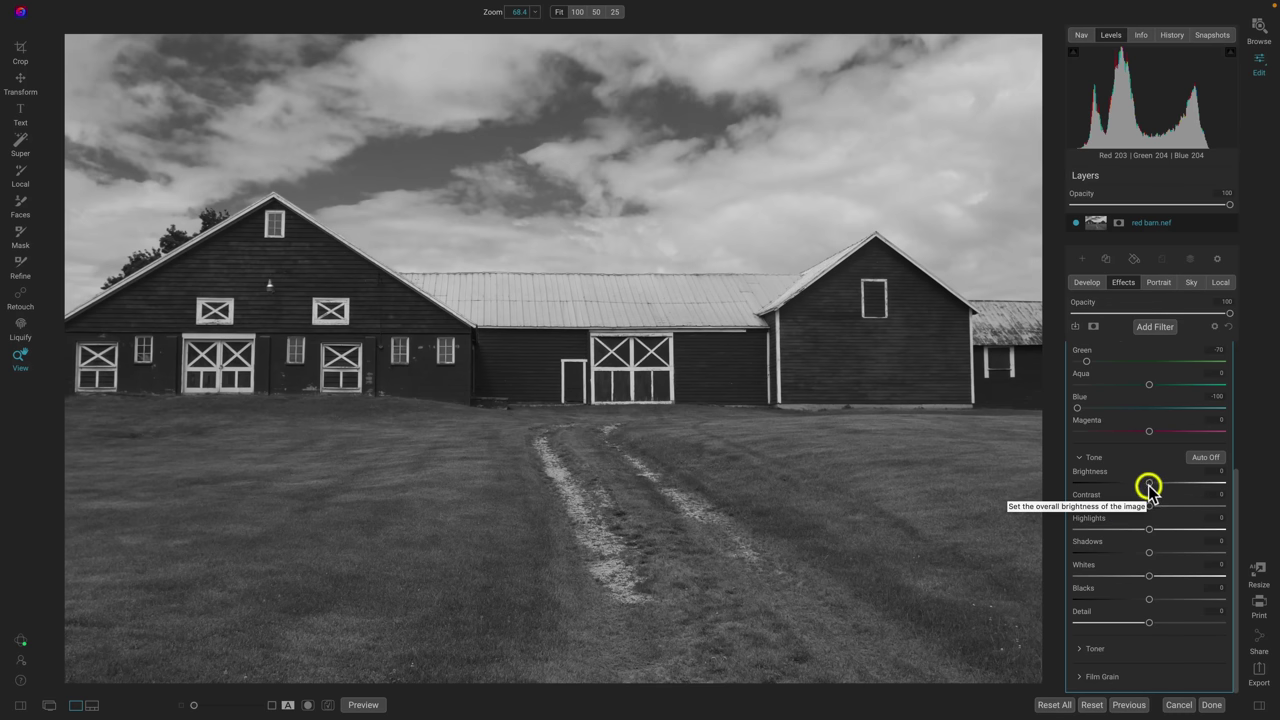
left_click_drag(1151, 485, 1080, 491)
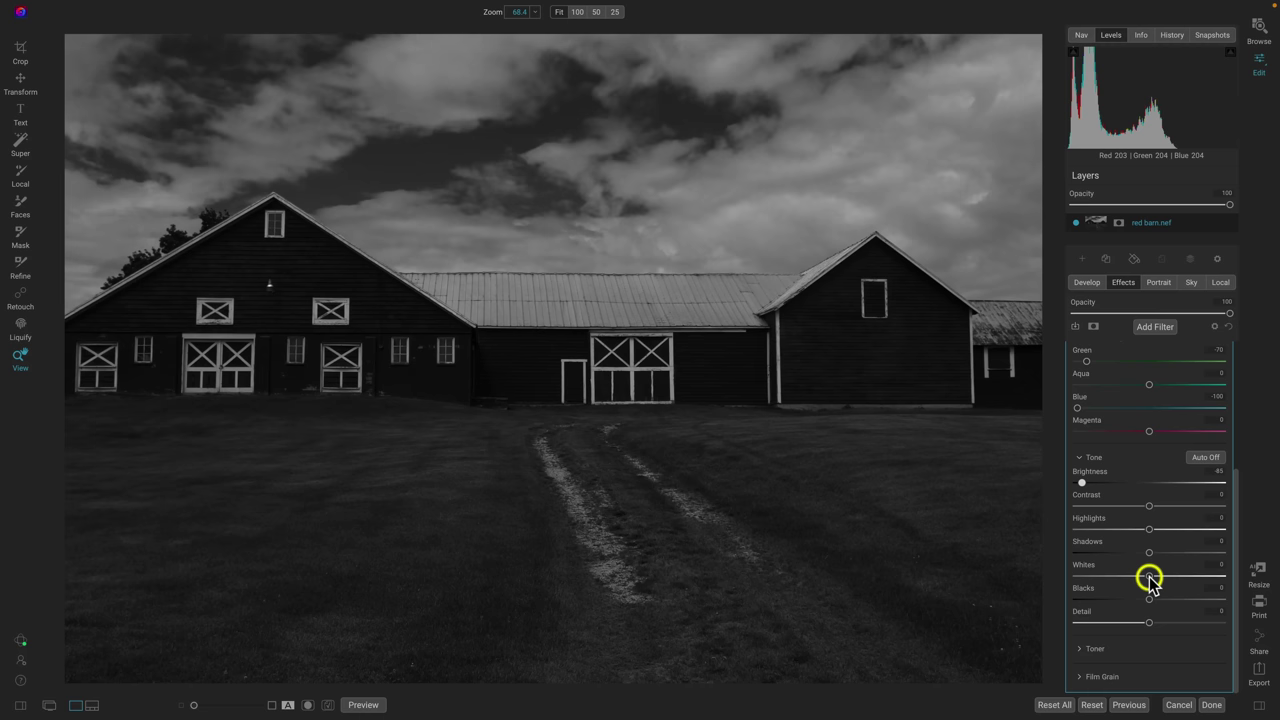
left_click_drag(1150, 578, 1209, 578)
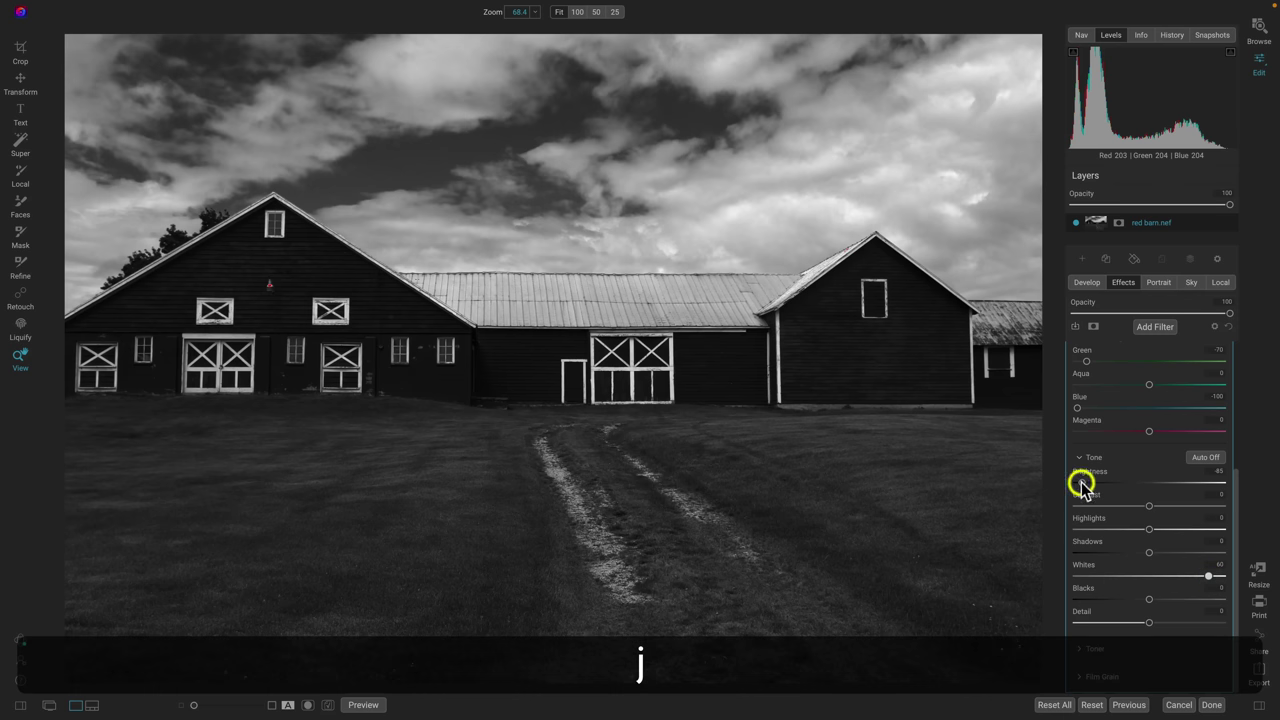
left_click_drag(1081, 483, 1090, 486)
key("j")
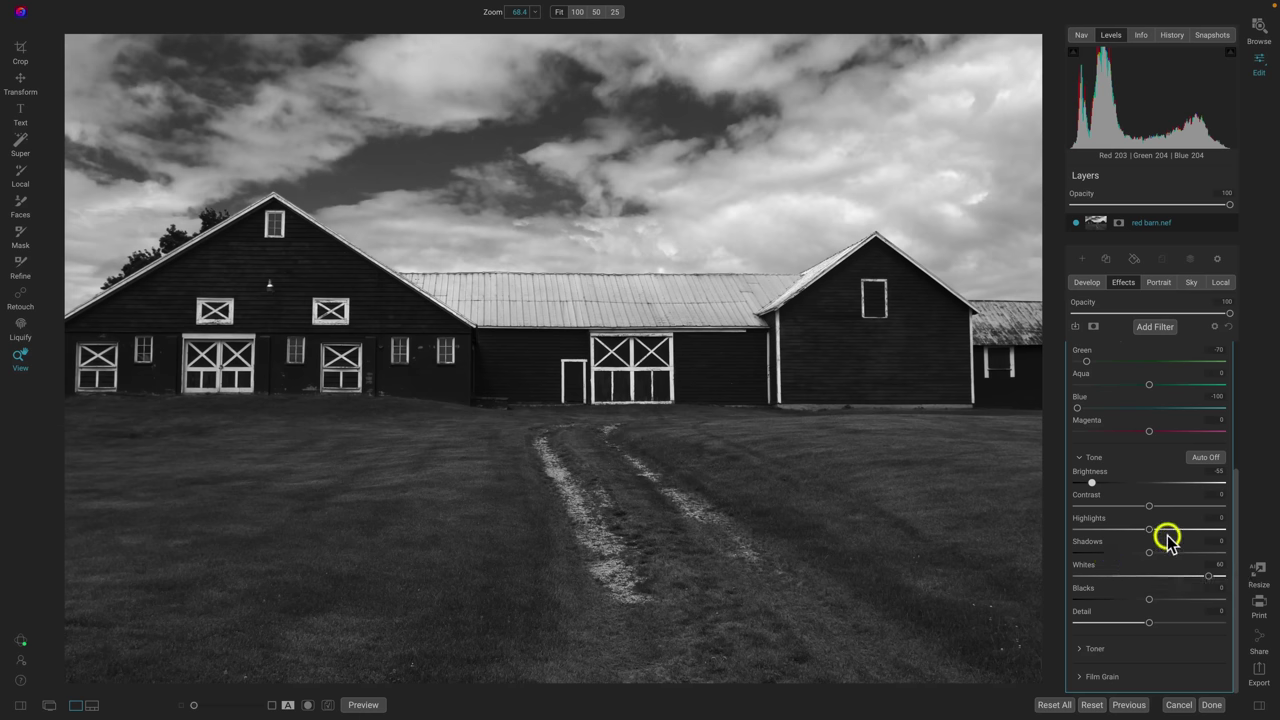
mouse_move(1150, 553)
left_mouse_down()
mouse_move(1199, 552)
mouse_move(1160, 549)
left_mouse_up()
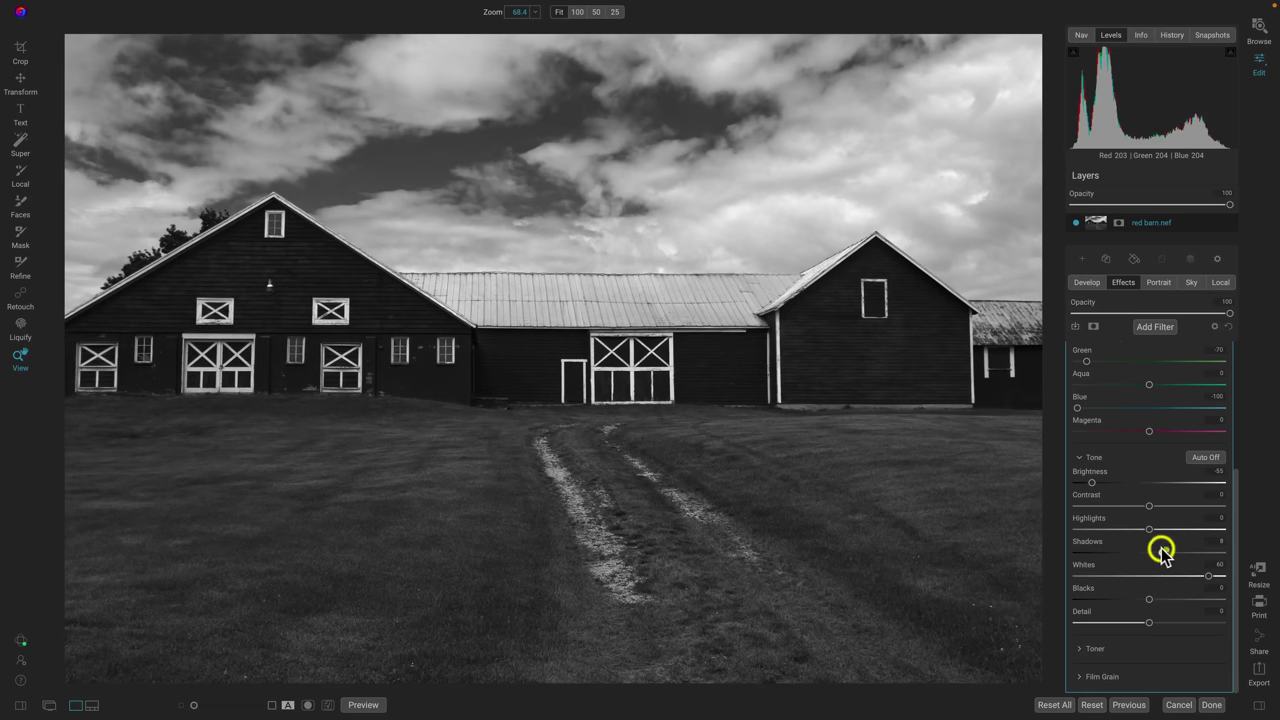
double_click(1100, 546)
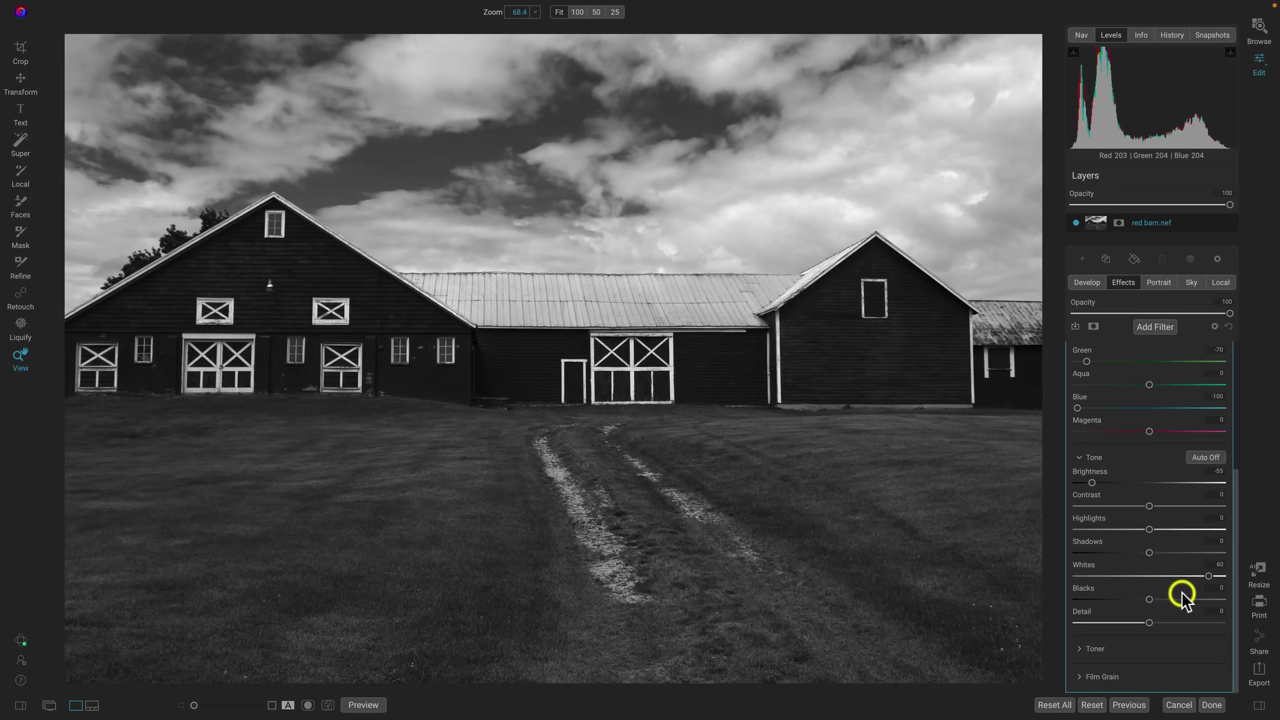
key("j")
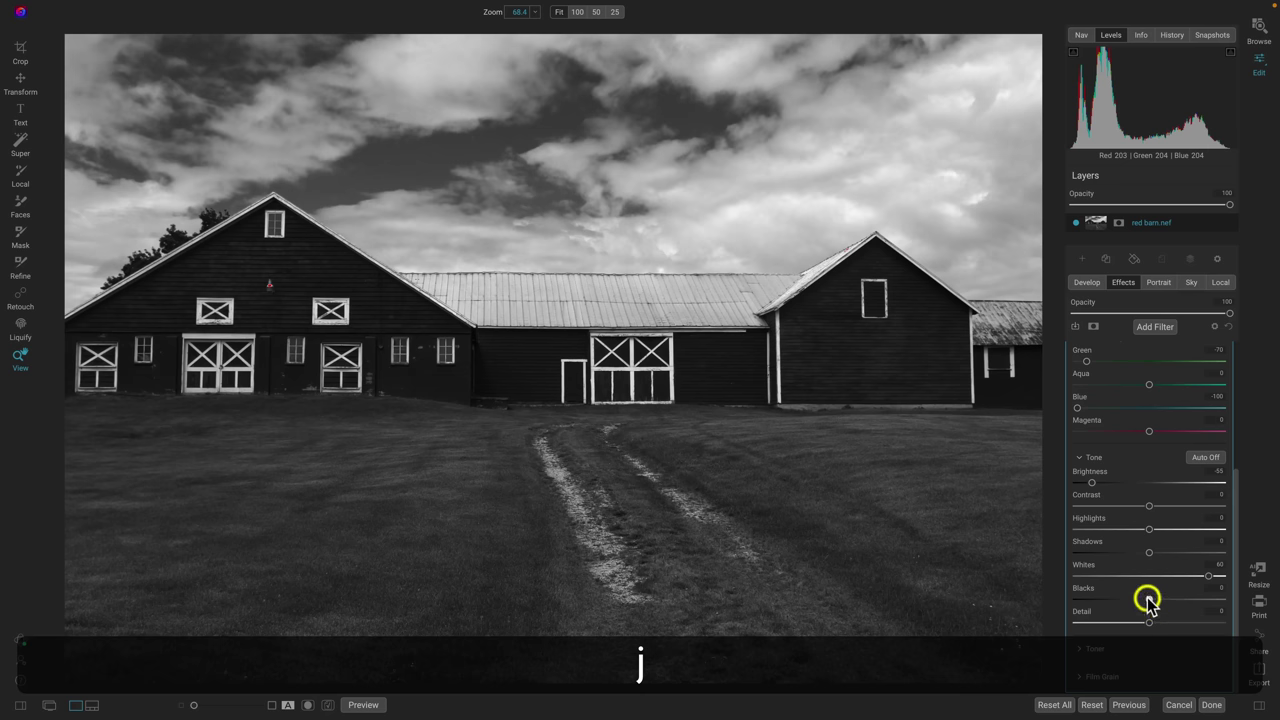
left_click_drag(1147, 598, 1119, 598)
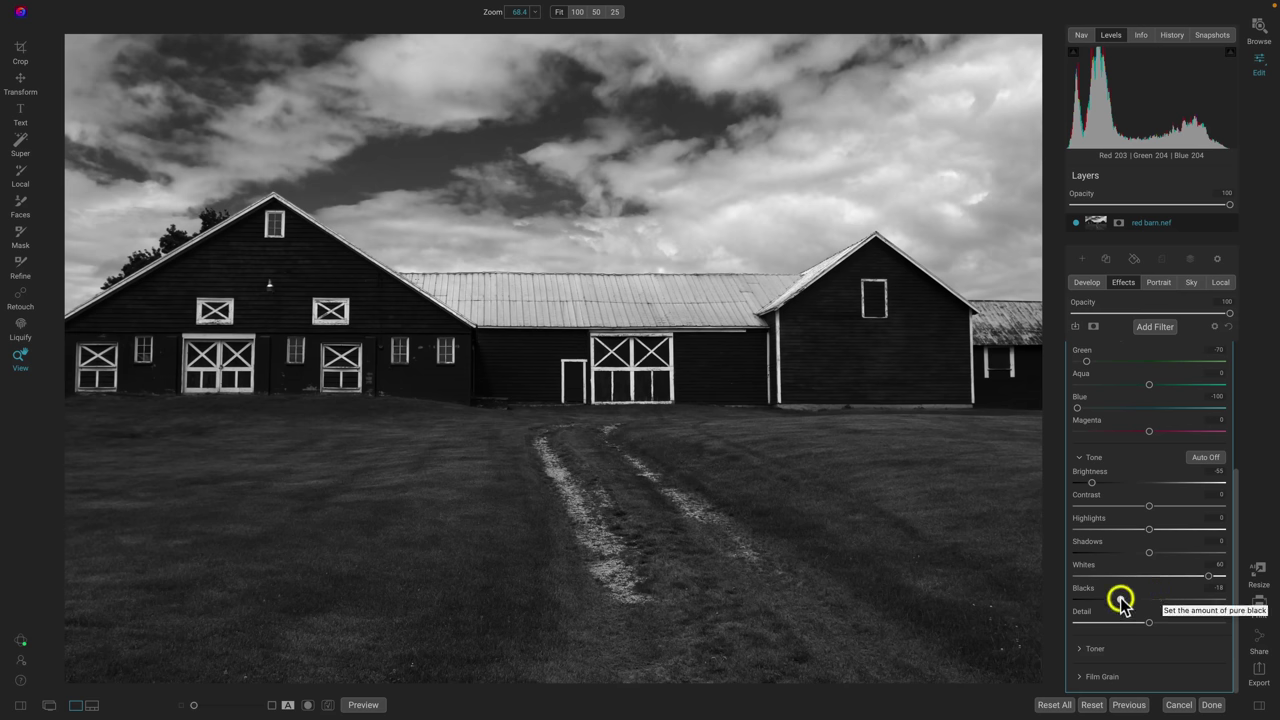
left_click_drag(1121, 600, 1150, 600)
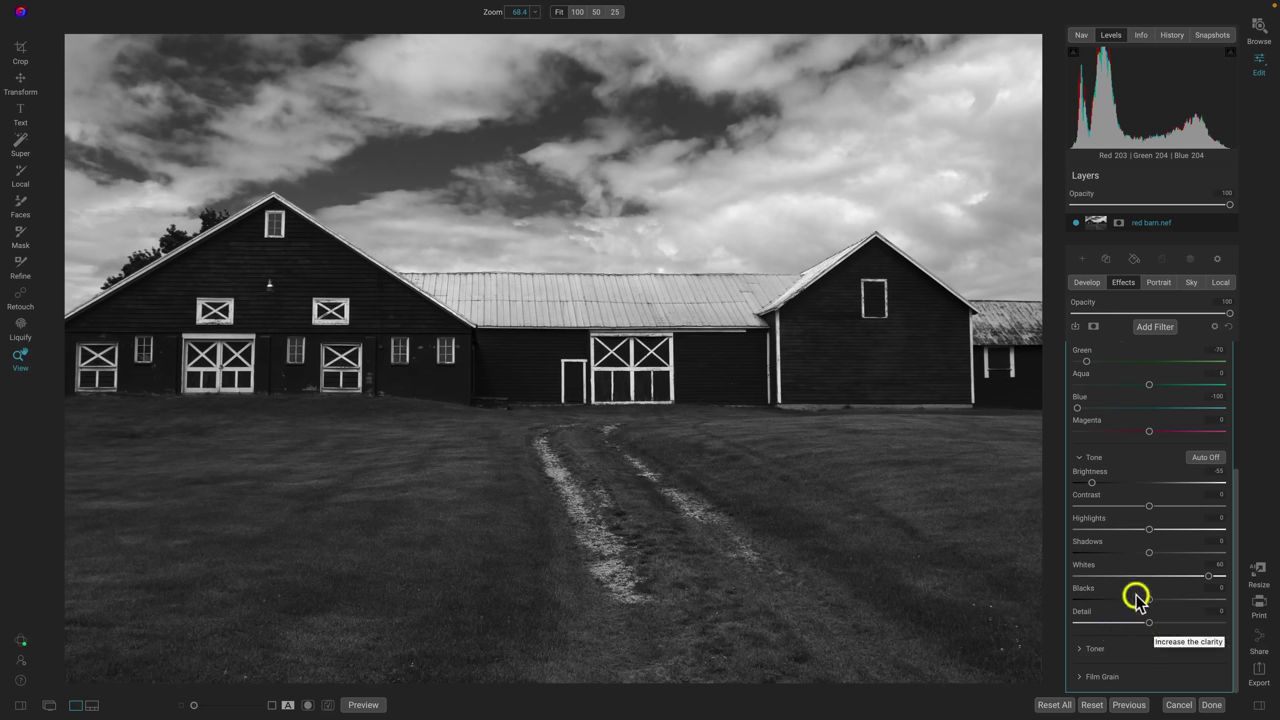
Try positive and negative Detail, reset it to zero, then set Detail to 41
left_click_drag(1148, 624, 1204, 622)
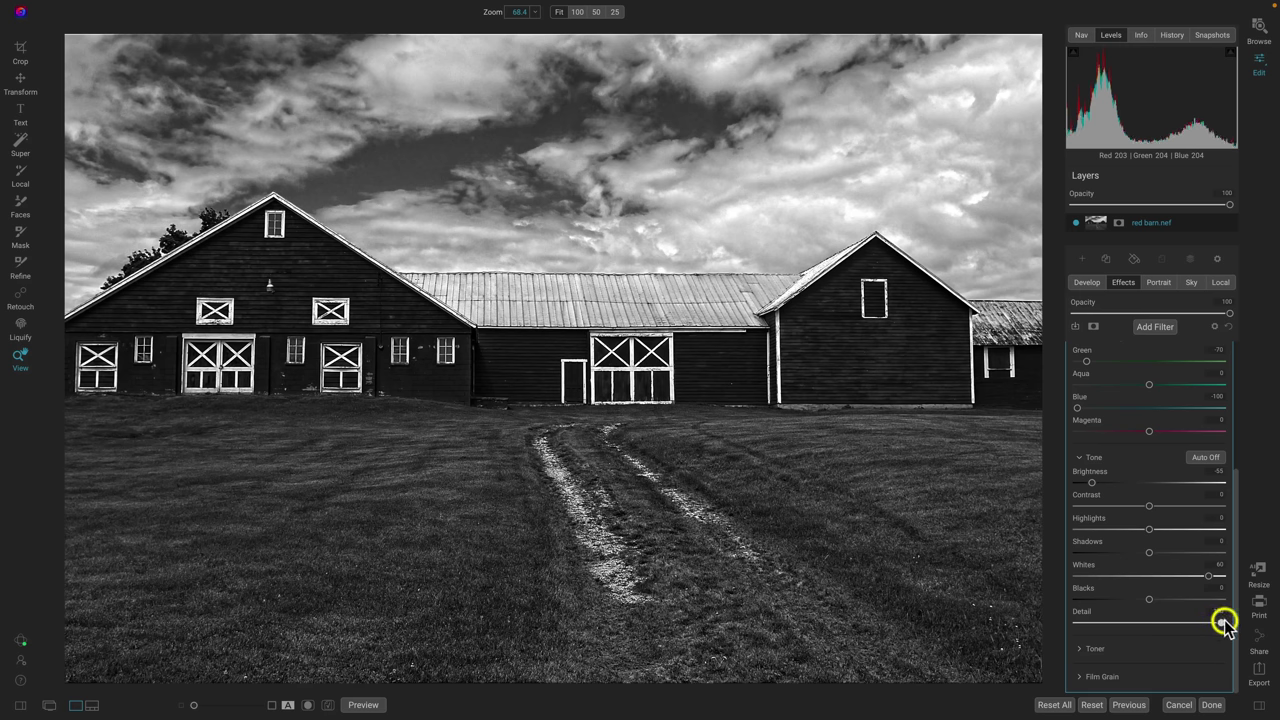
left_click_drag(1216, 622, 1184, 624)
double_click(1087, 612)
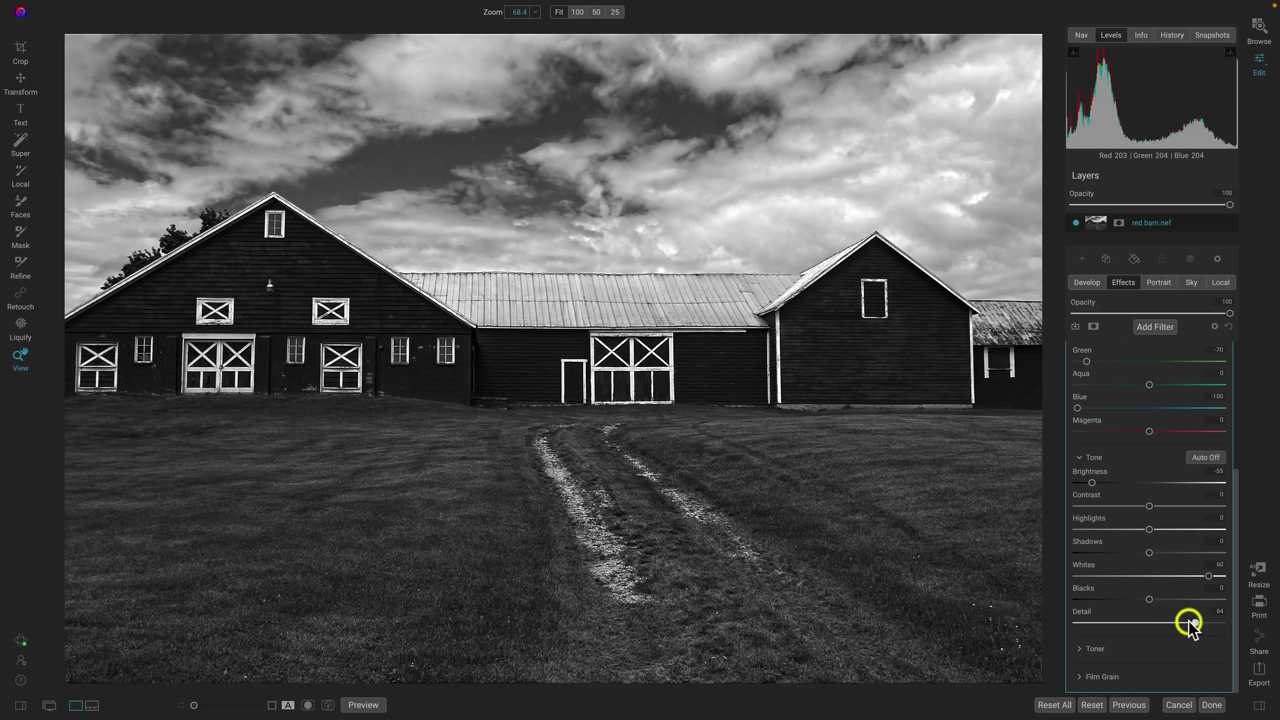
double_click(1088, 611)
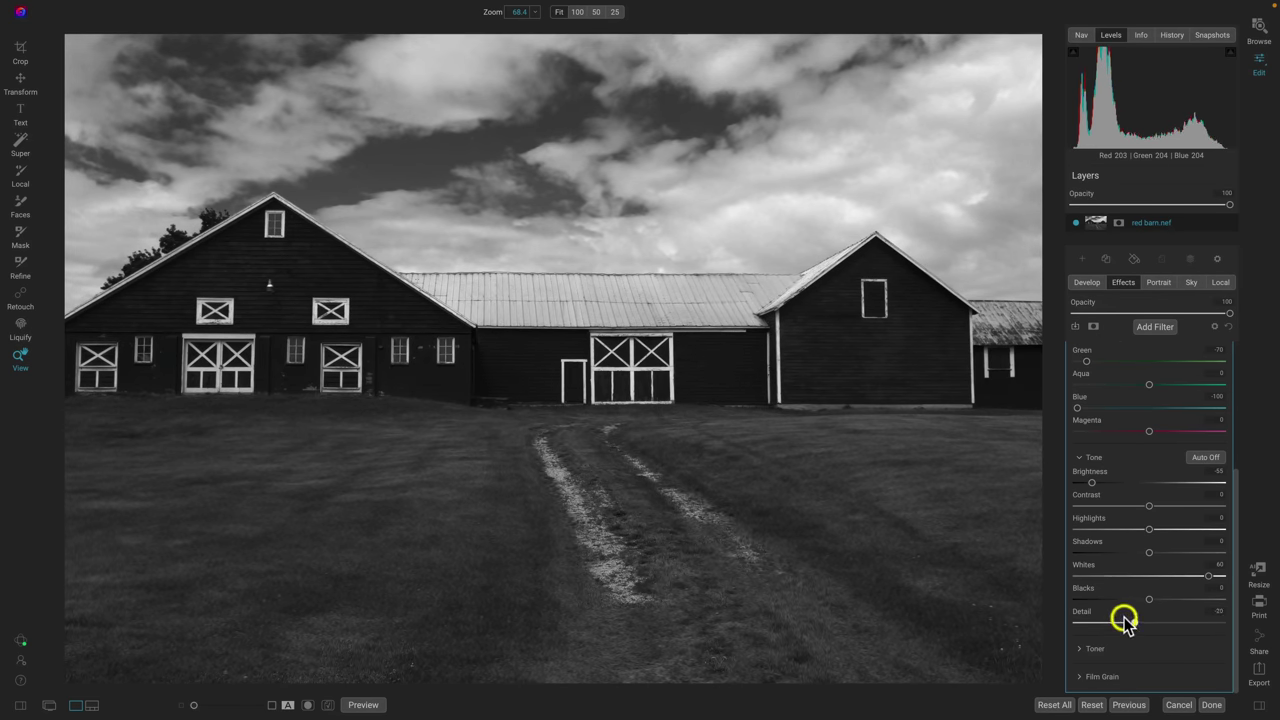
double_click(1097, 613)
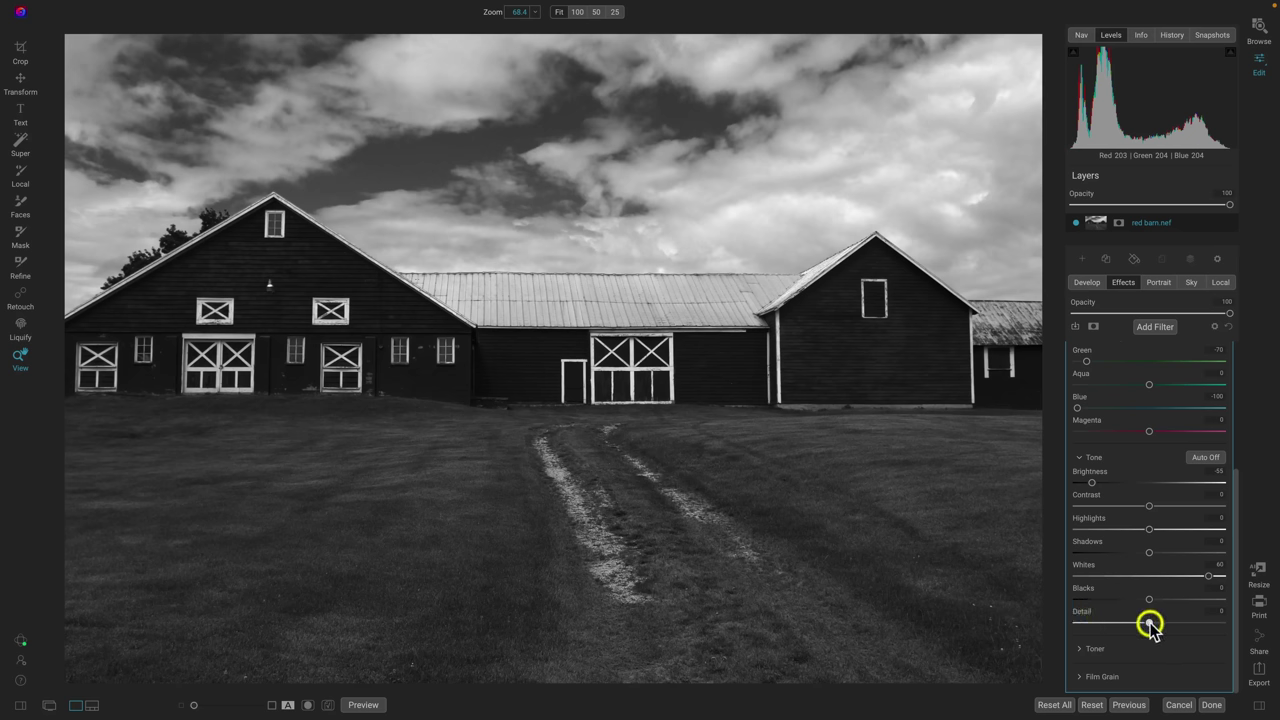
left_click_drag(1150, 624, 1166, 625)
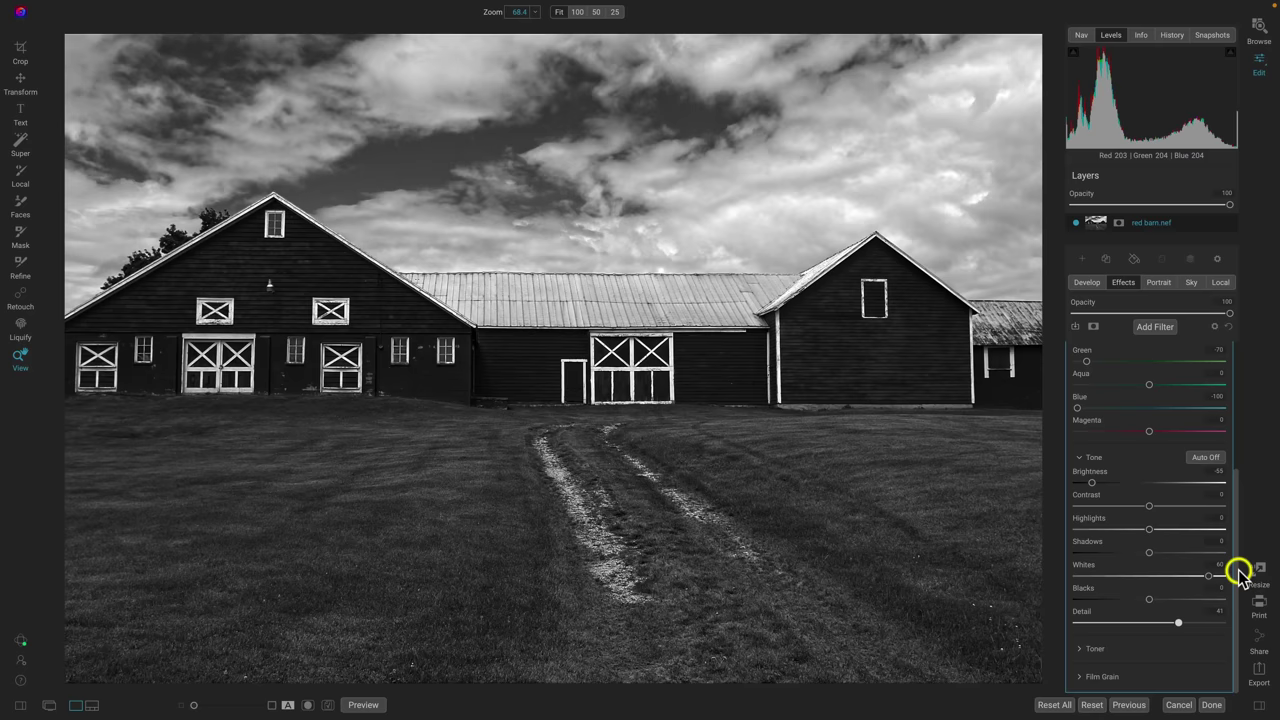
Expand the Toner settings and apply the Selenium 3 toner preset
left_click(1081, 650)
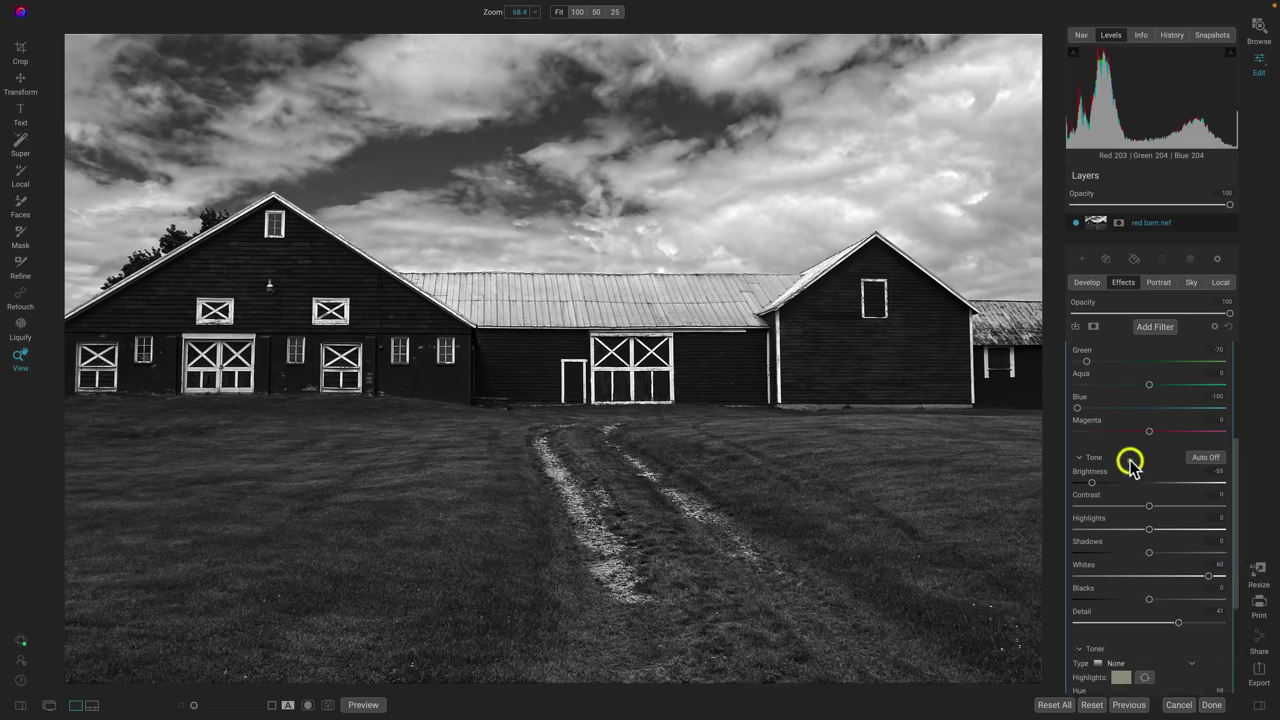
scroll(1129, 460, "down", 3)
scroll(1129, 460, "up", 9)
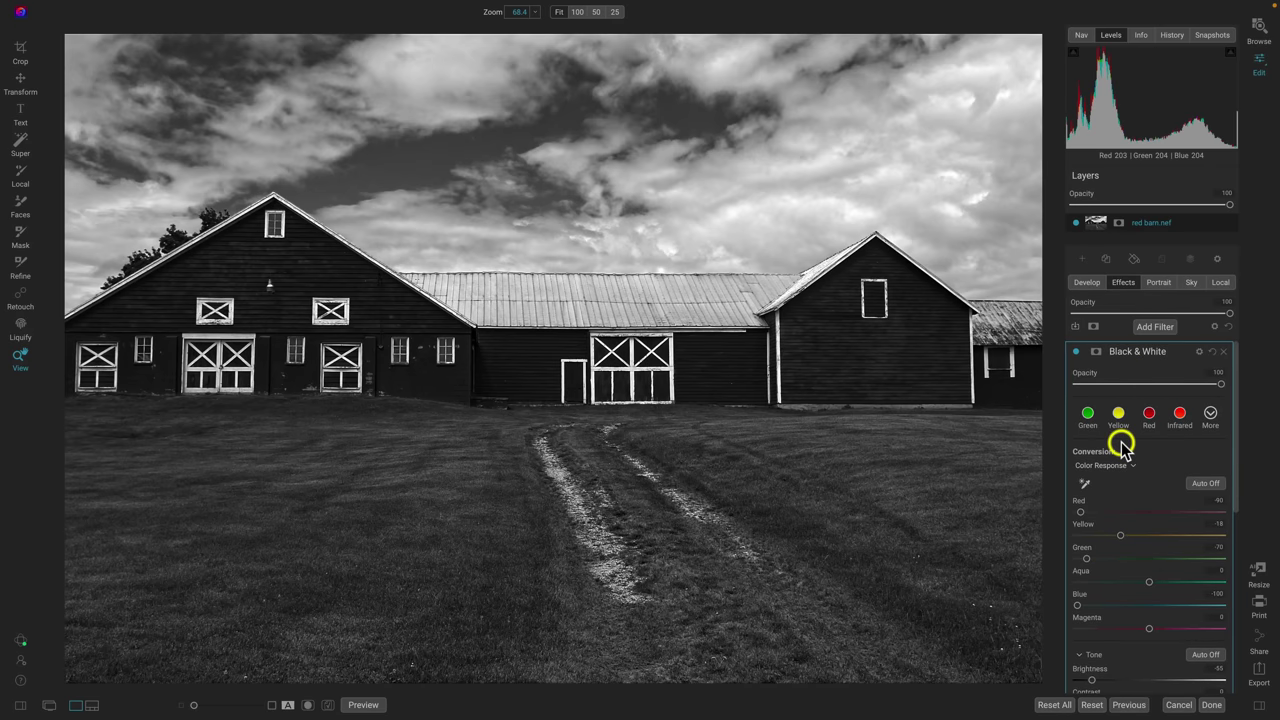
scroll(1121, 447, "down", 12)
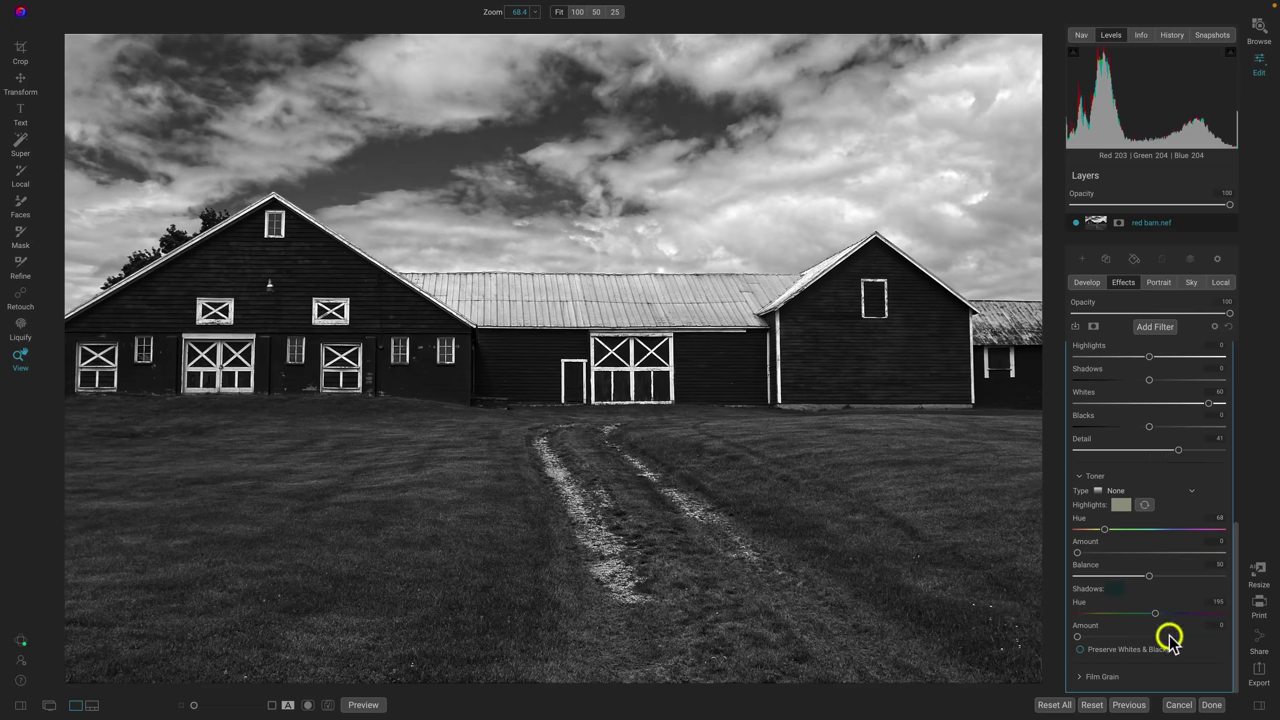
left_click(1111, 491)
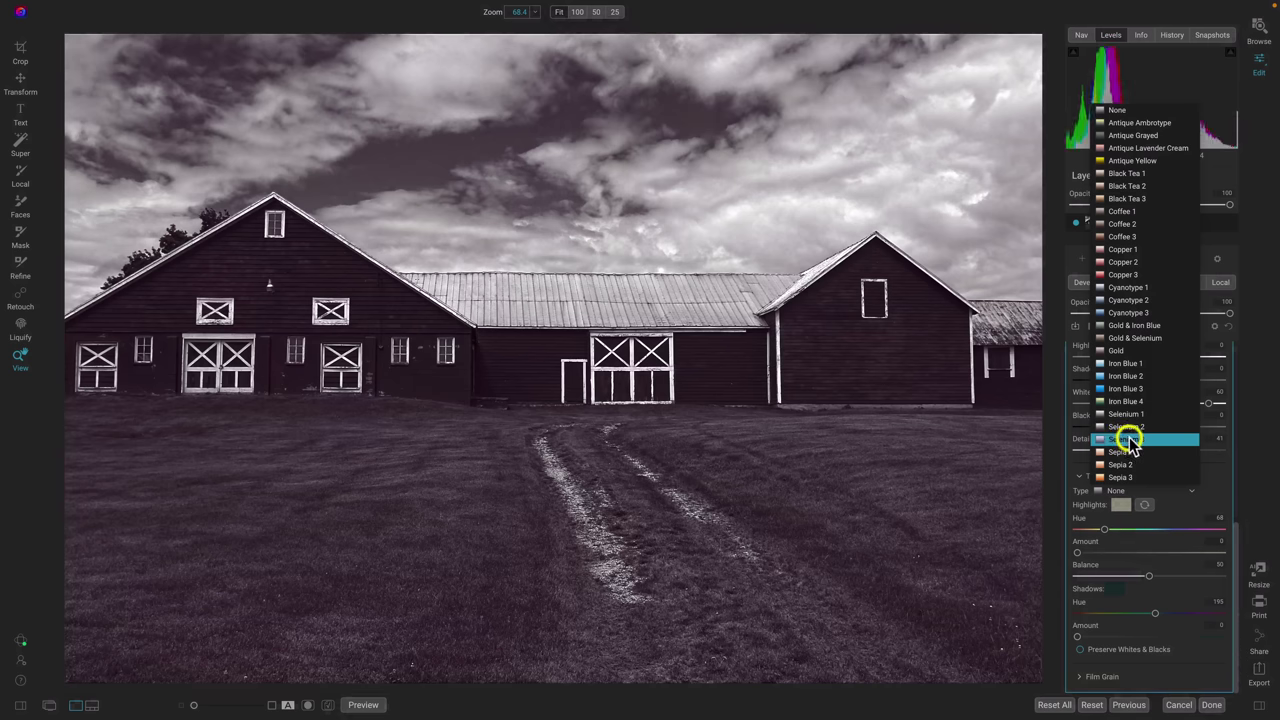
left_click(1129, 443)
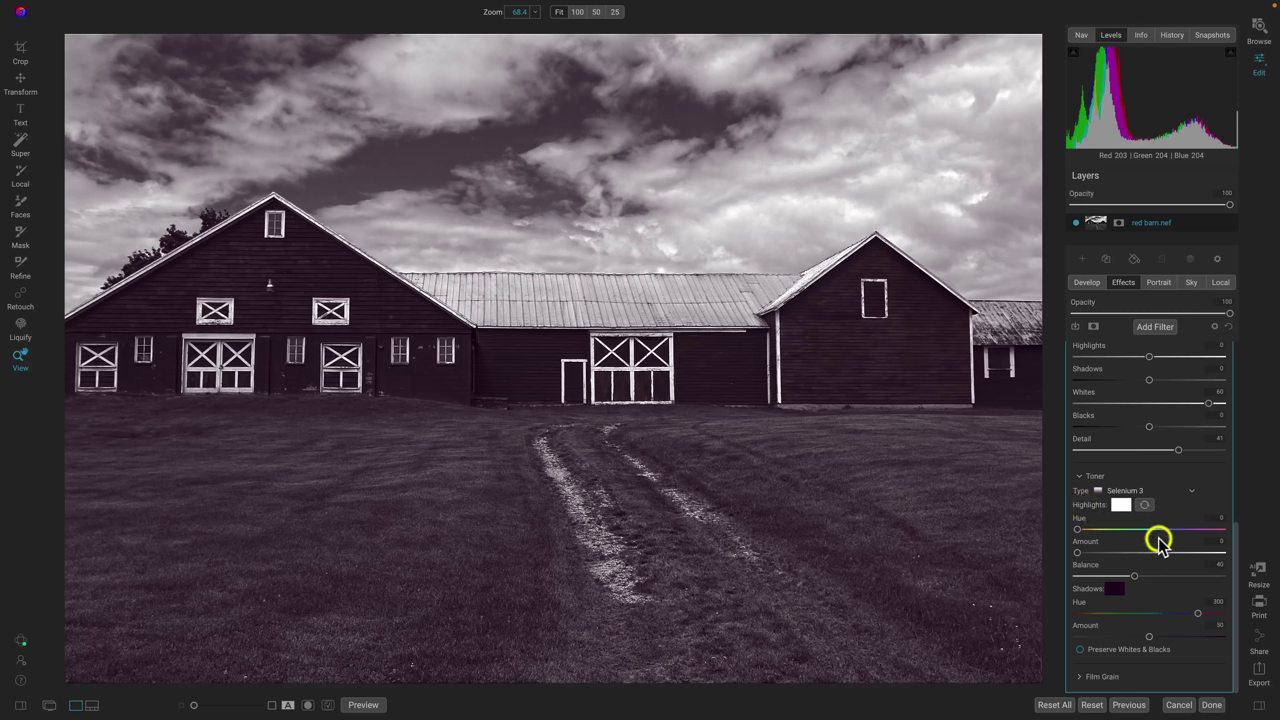
Make the highlight toning orange at Hue 41, Amount 17, and lower Balance to 29
left_click(1120, 505)
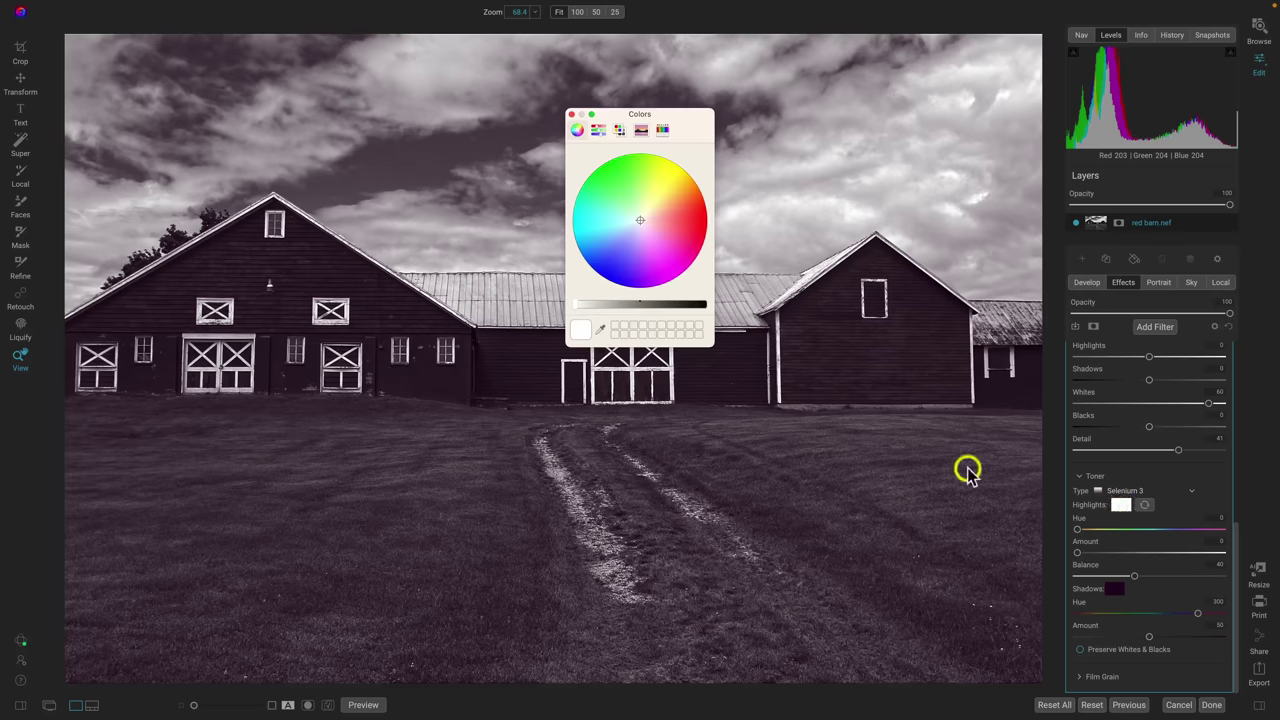
left_click_drag(661, 220, 691, 182)
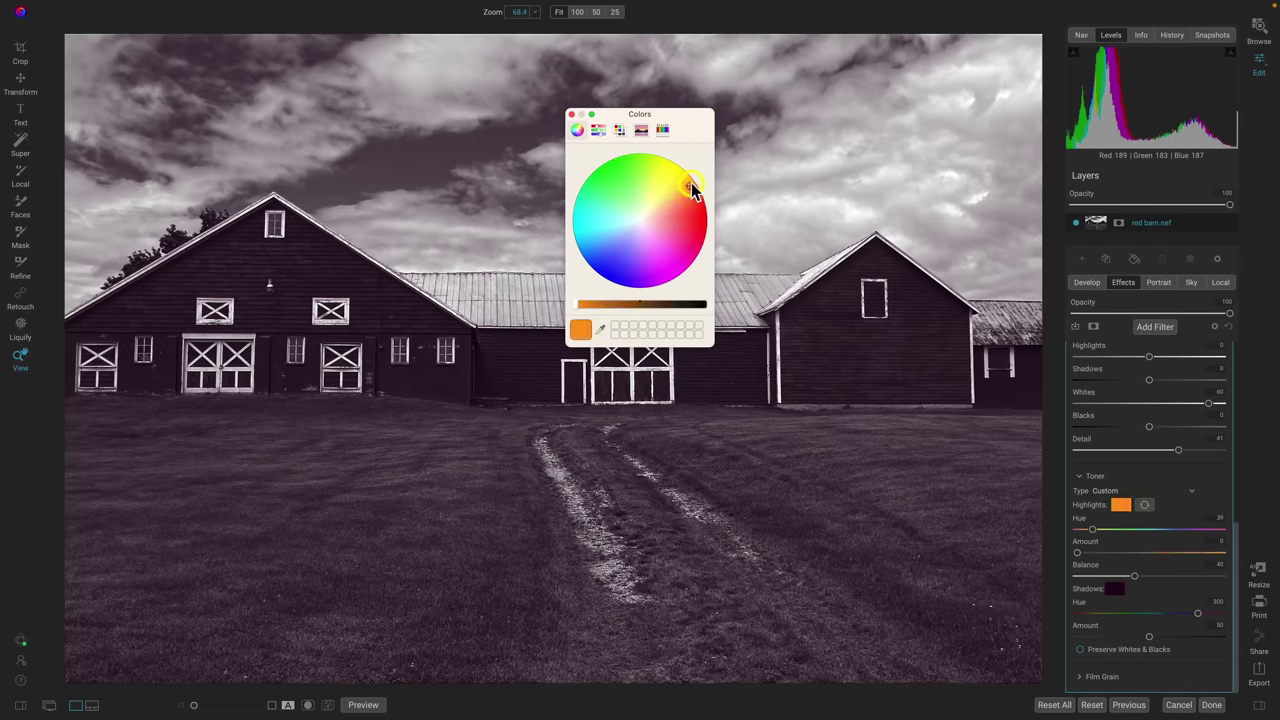
left_click(571, 116)
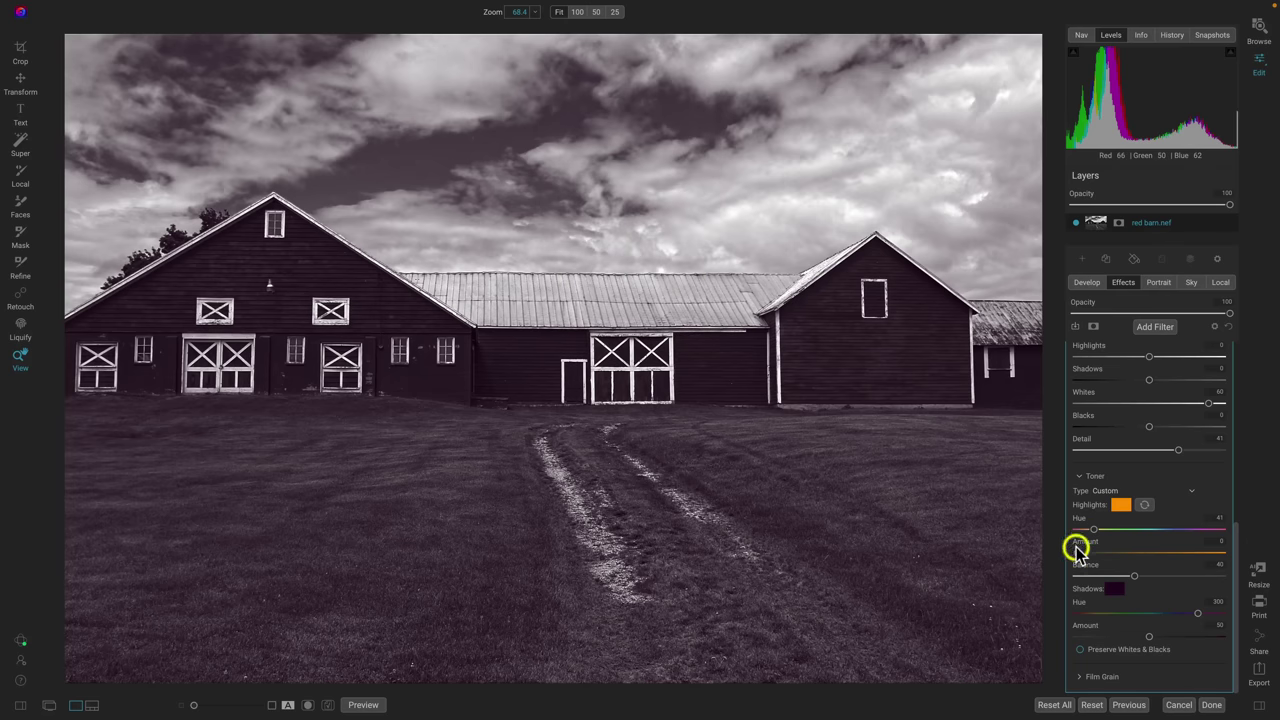
mouse_move(1078, 555)
left_mouse_down()
mouse_move(1111, 551)
mouse_move(1100, 555)
left_mouse_up()
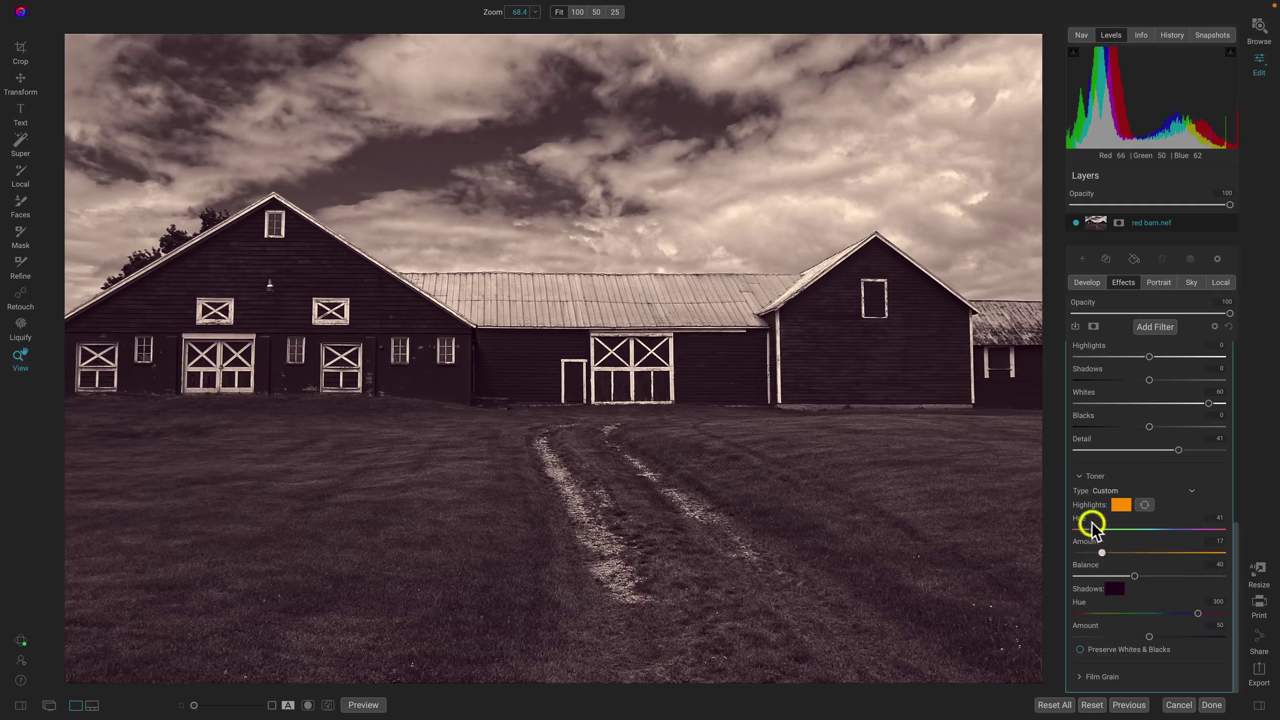
left_click_drag(1091, 530, 1097, 530)
key("super+z")
mouse_move(1131, 575)
left_mouse_down()
mouse_move(1094, 574)
mouse_move(1188, 575)
mouse_move(1166, 568)
mouse_move(1095, 573)
mouse_move(1194, 586)
mouse_move(1117, 577)
left_mouse_up()
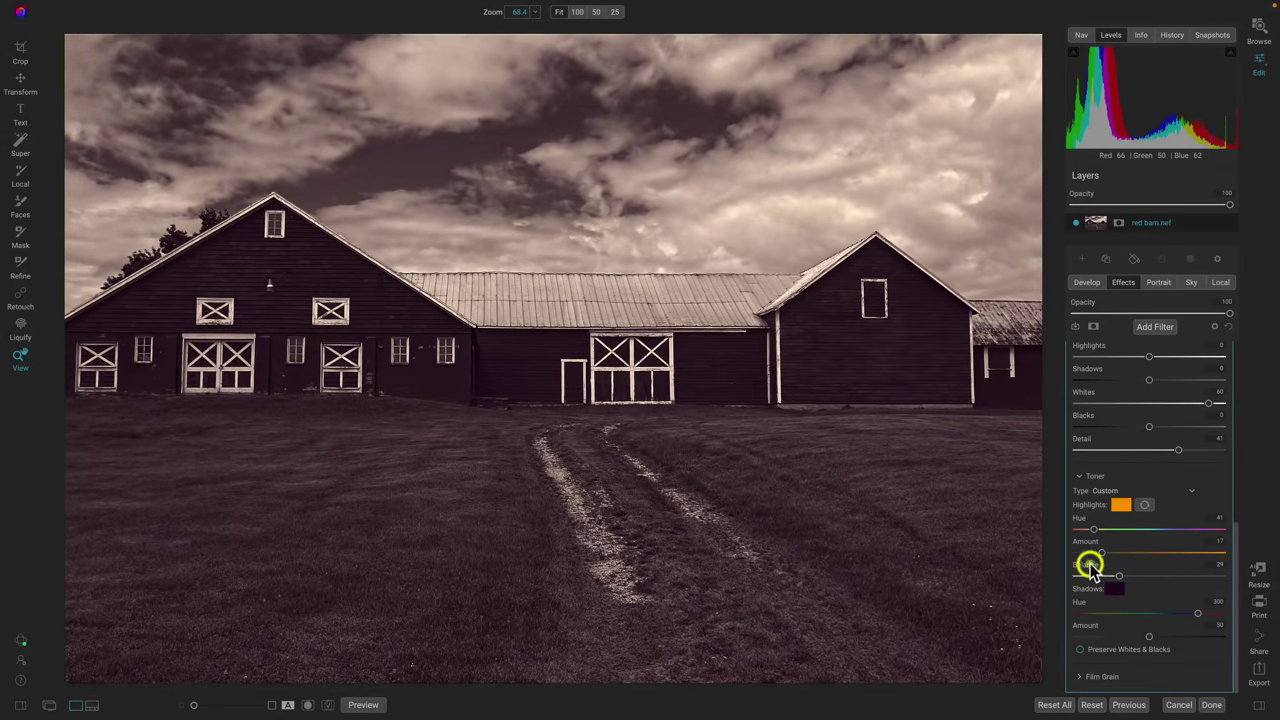
Reset toner Balance to 50 and change the shadow toning colour to a saturated blue, hue 250
double_click(1090, 563)
left_click(1116, 589)
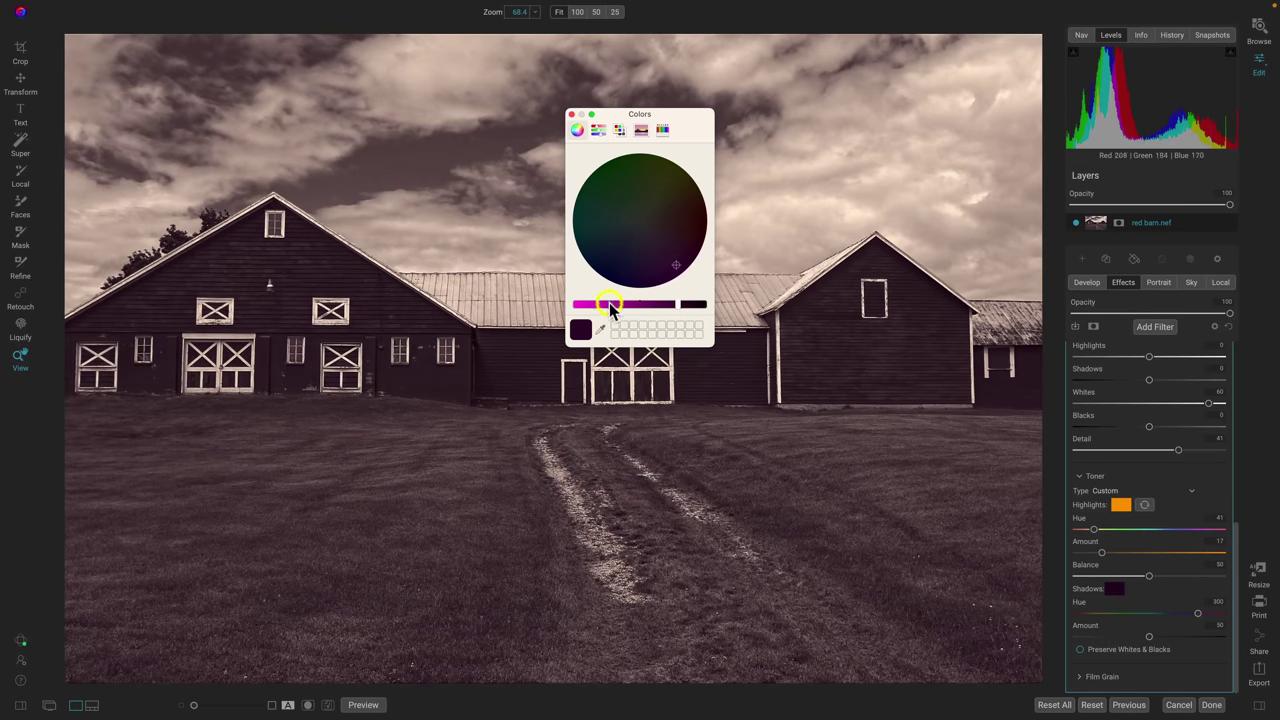
left_click_drag(610, 303, 553, 300)
left_click_drag(677, 268, 606, 279)
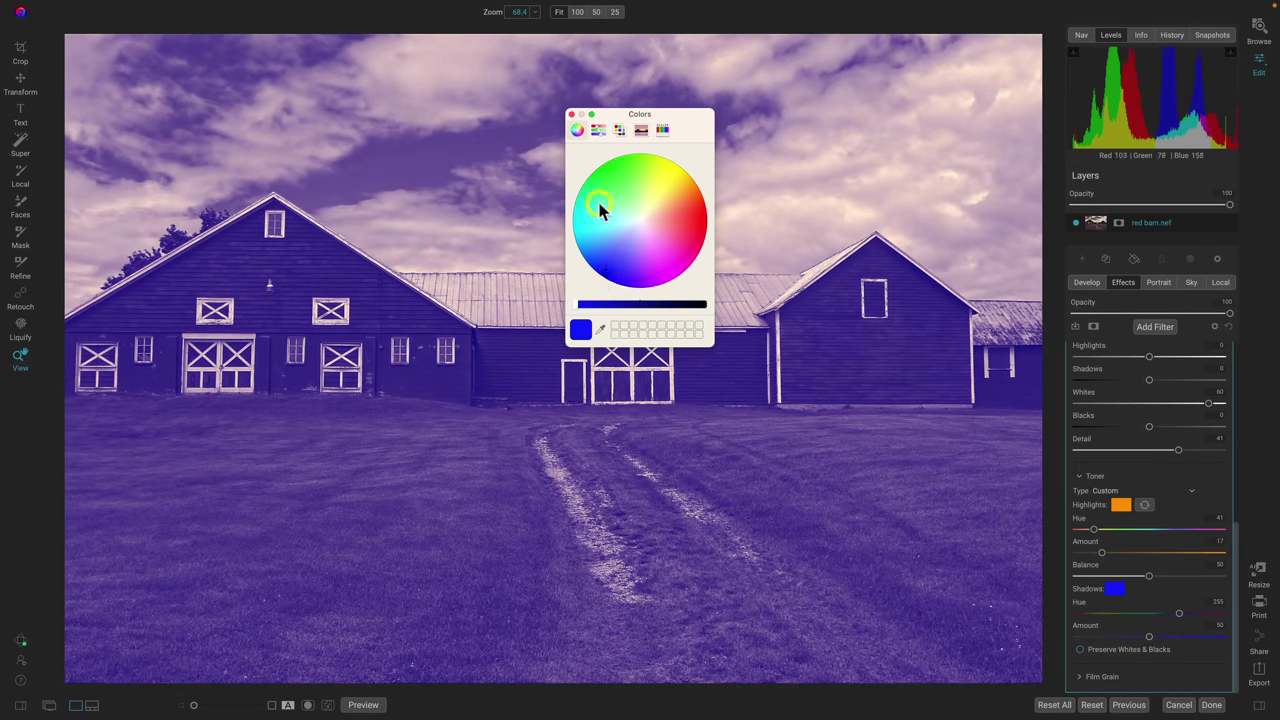
left_click(603, 287)
left_click_drag(606, 279, 592, 265)
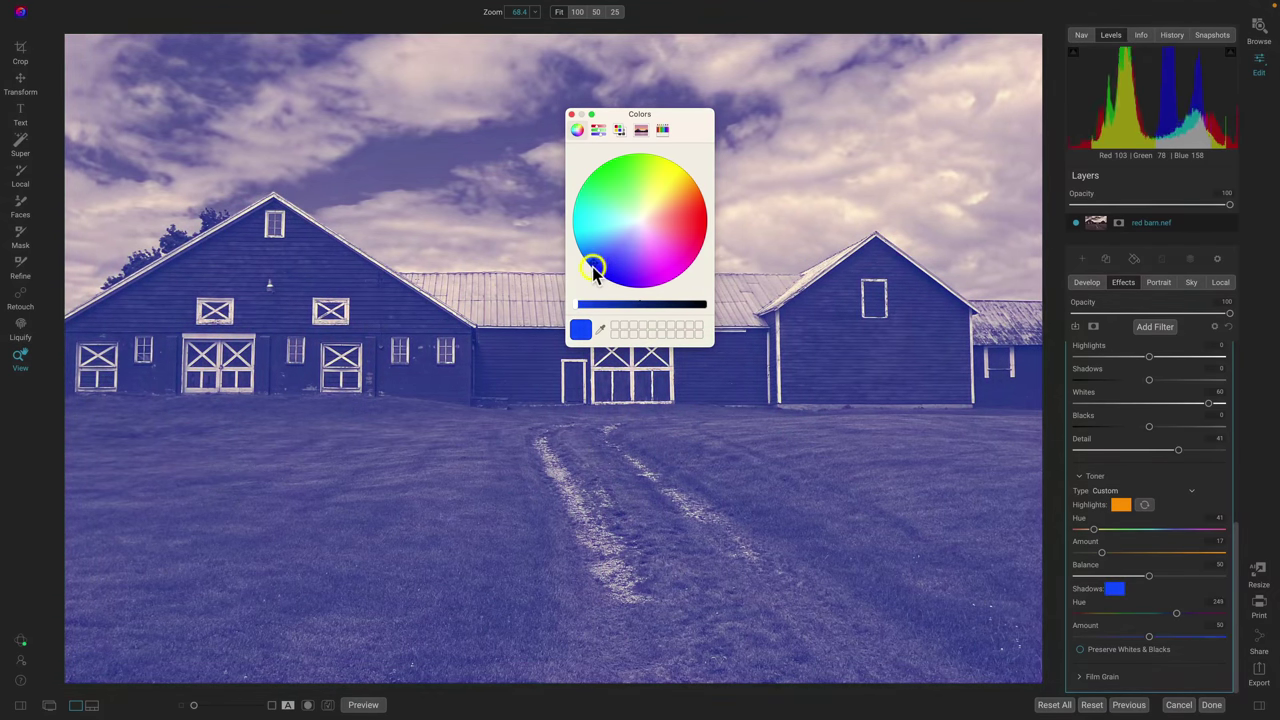
left_click(571, 115)
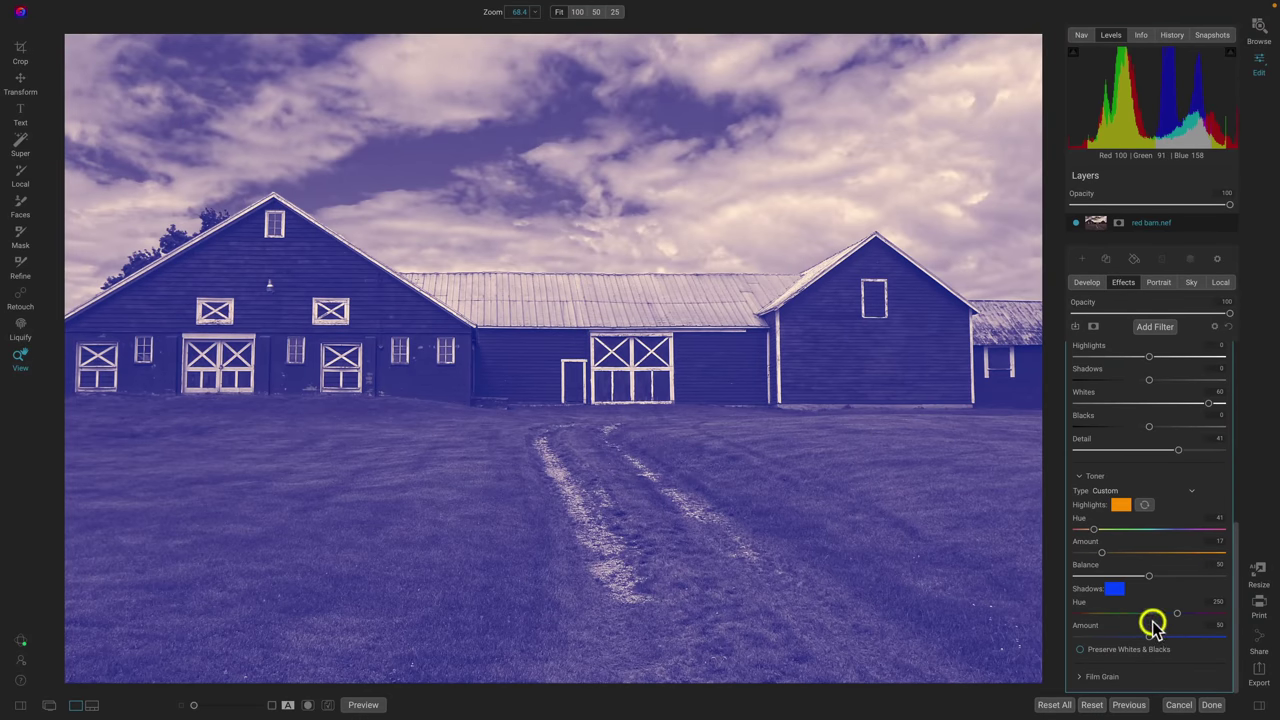
Weaken the blue shadow toning and adjust the toner Balance to about 57
left_click_drag(1149, 635, 1100, 635)
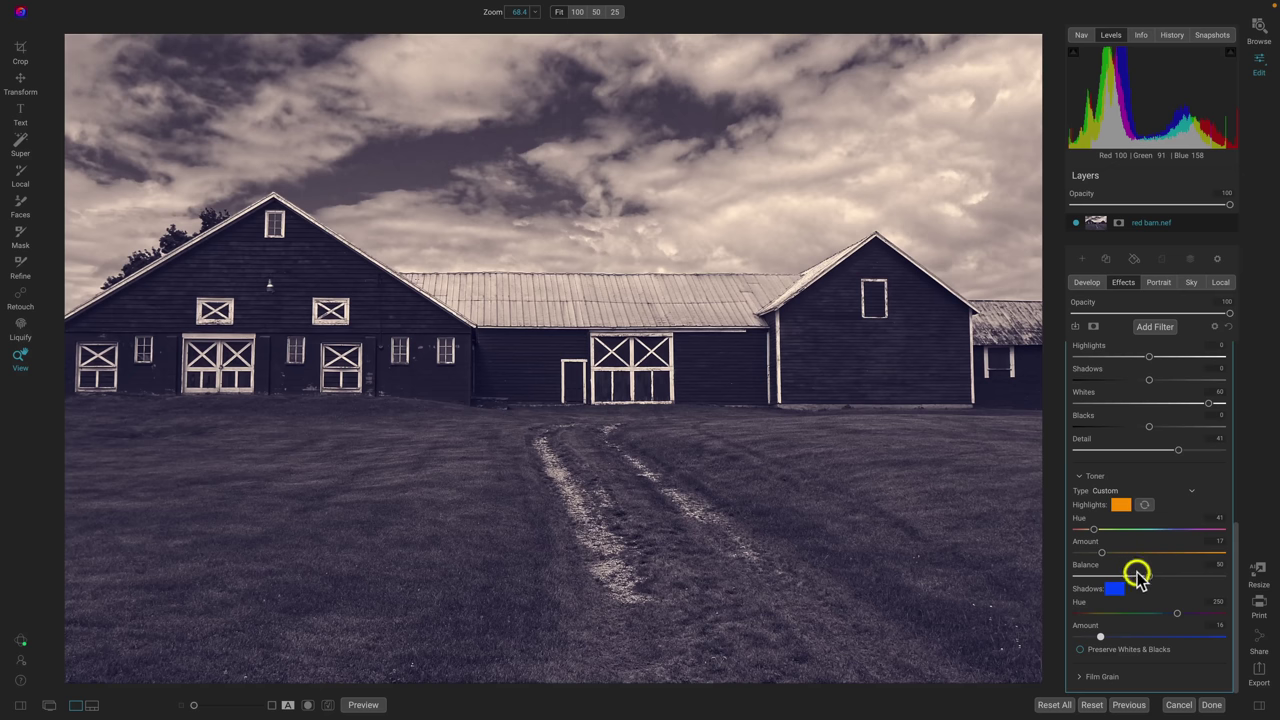
mouse_move(1137, 574)
left_mouse_down()
mouse_move(1091, 580)
mouse_move(1182, 578)
mouse_move(1119, 574)
mouse_move(1143, 574)
left_mouse_up()
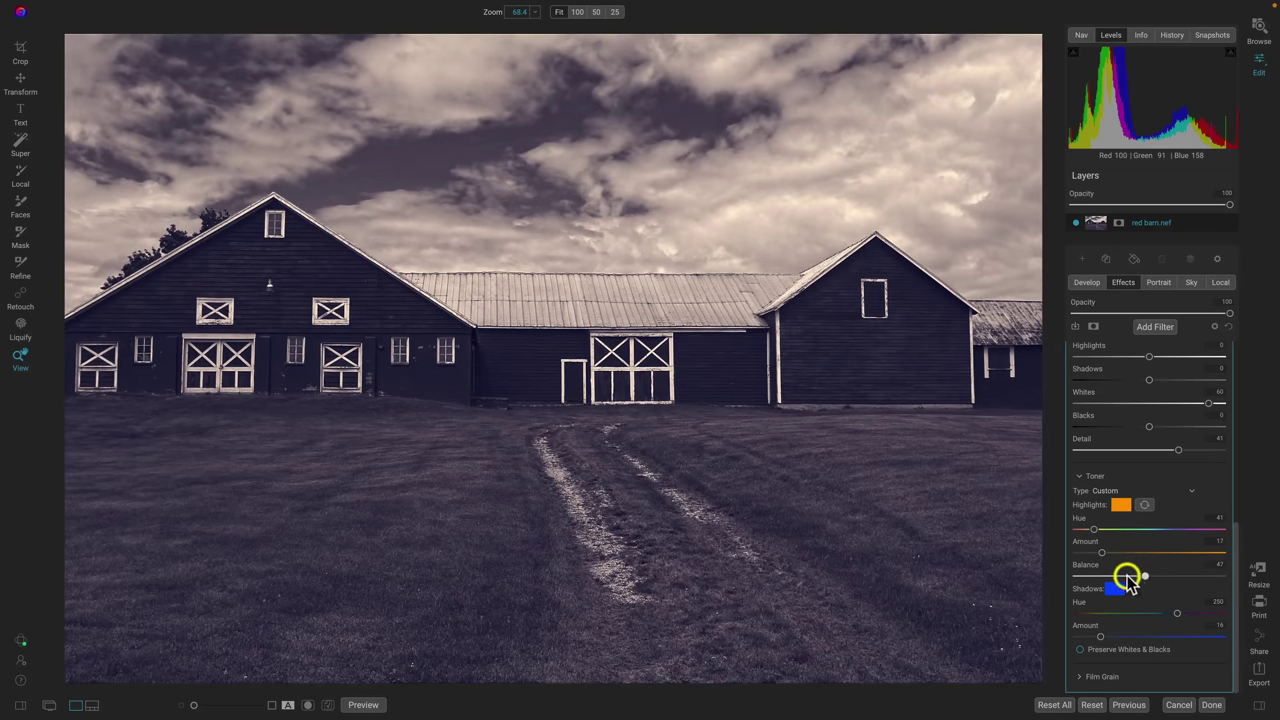
left_click_drag(1127, 580, 1094, 578)
left_click(1130, 580)
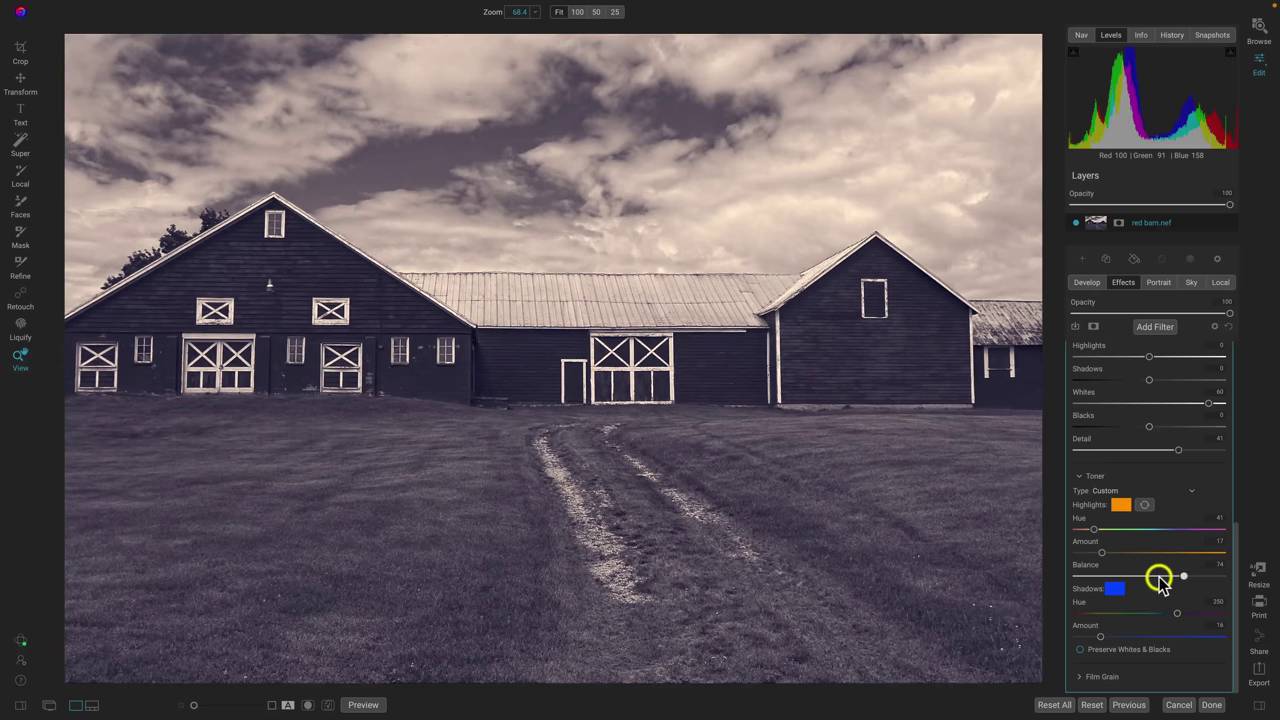
left_click(1158, 578)
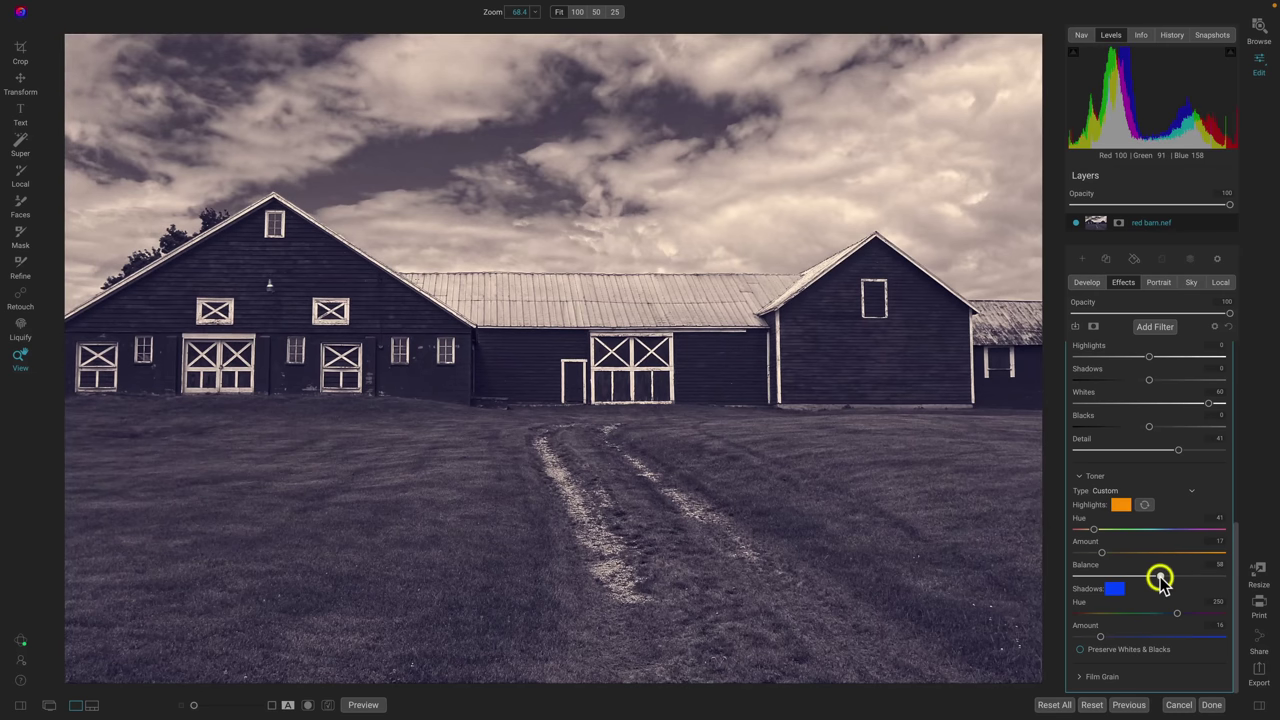
Set the Toner type to None and collapse the Toner and Tone sections
left_click(1169, 492)
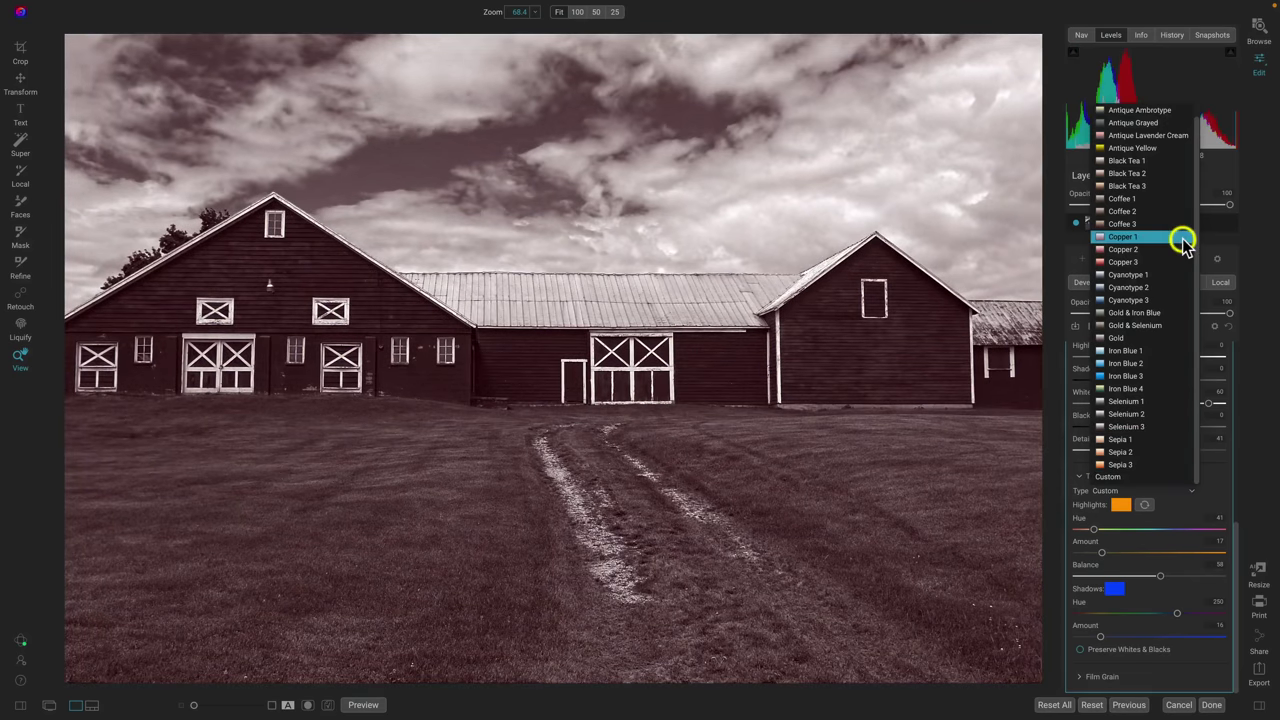
scroll(1180, 245, "up", 1)
key("Return")
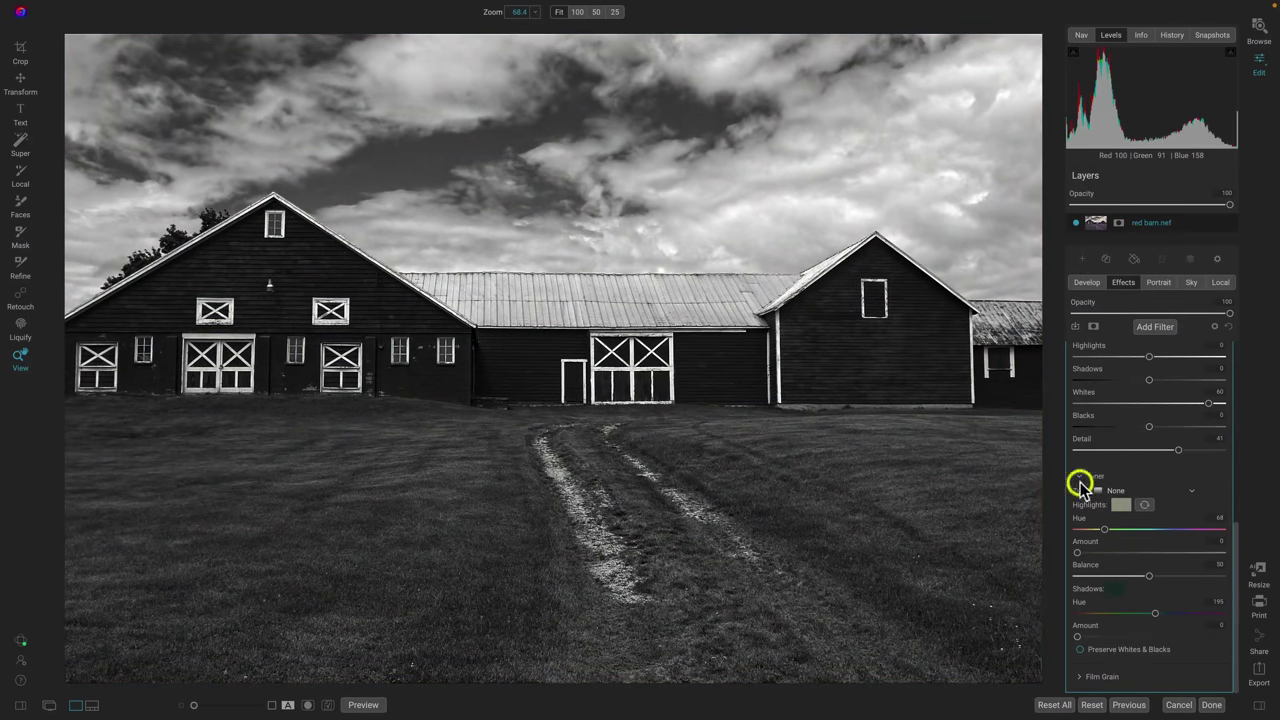
left_click(1080, 477)
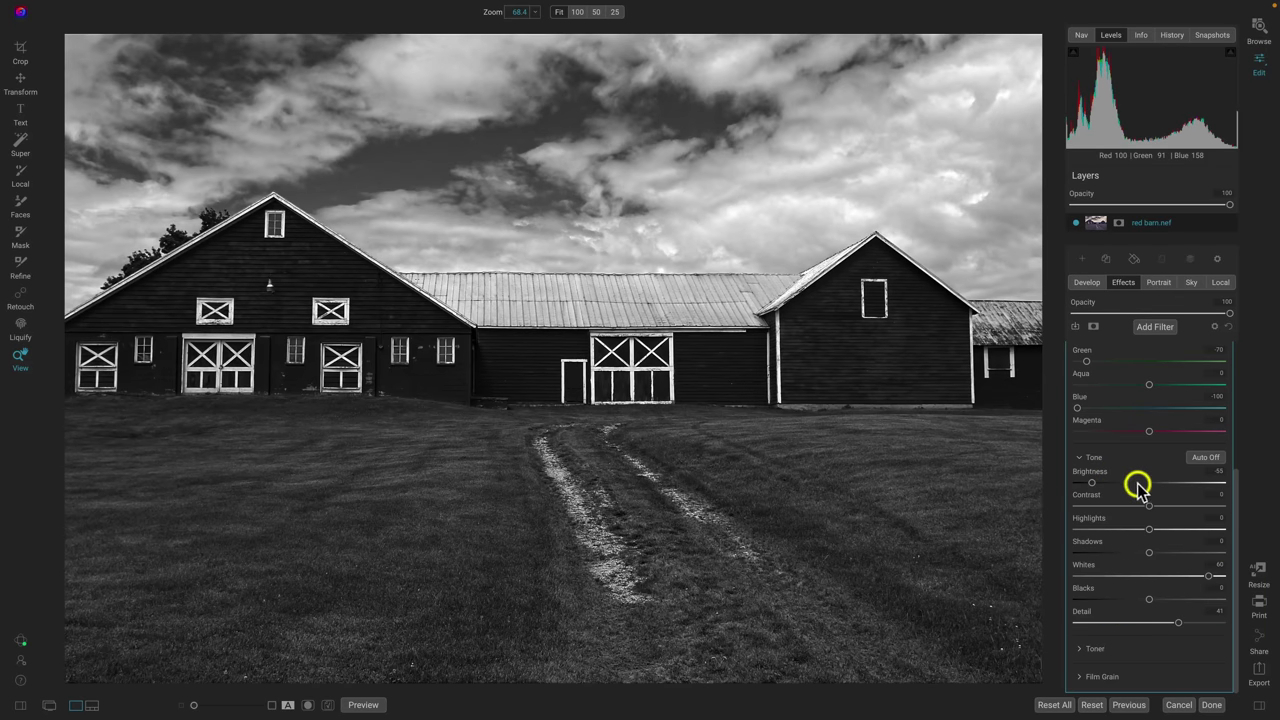
left_click(1080, 455)
Add Kodak T-Max 3200 film grain to the black-and-white barn
left_click(1078, 676)
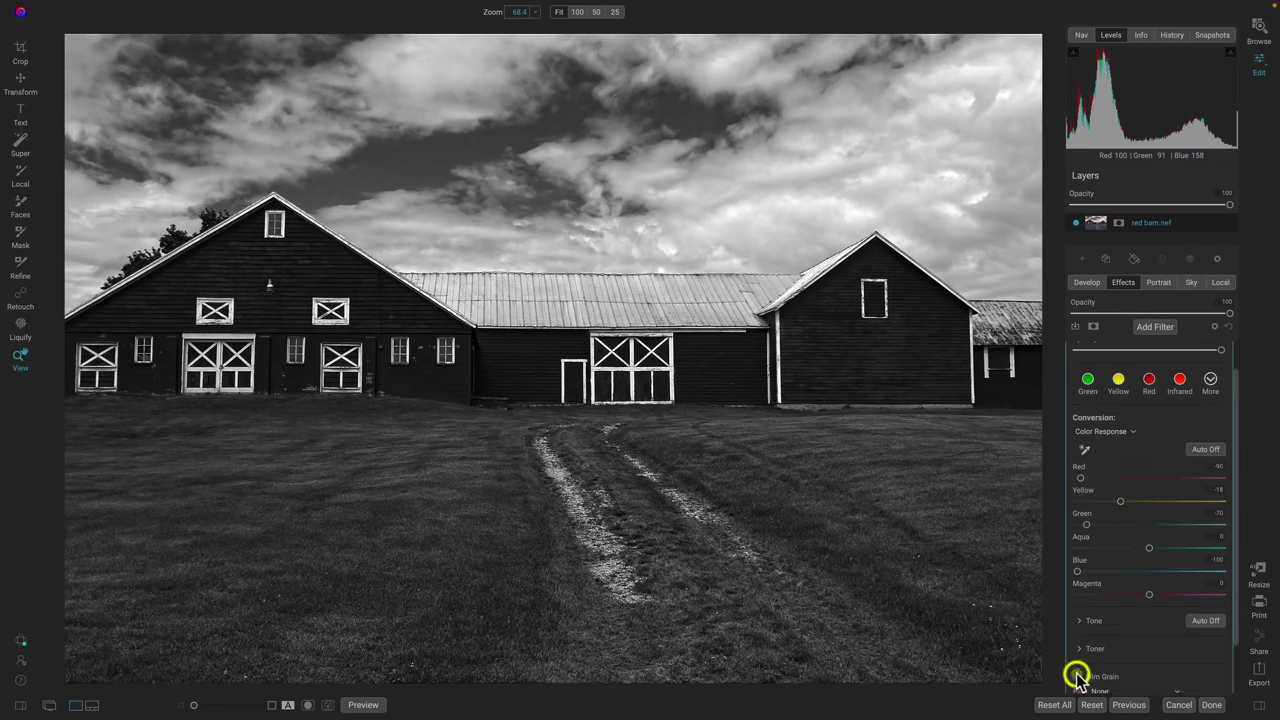
scroll(1142, 580, "down", 2)
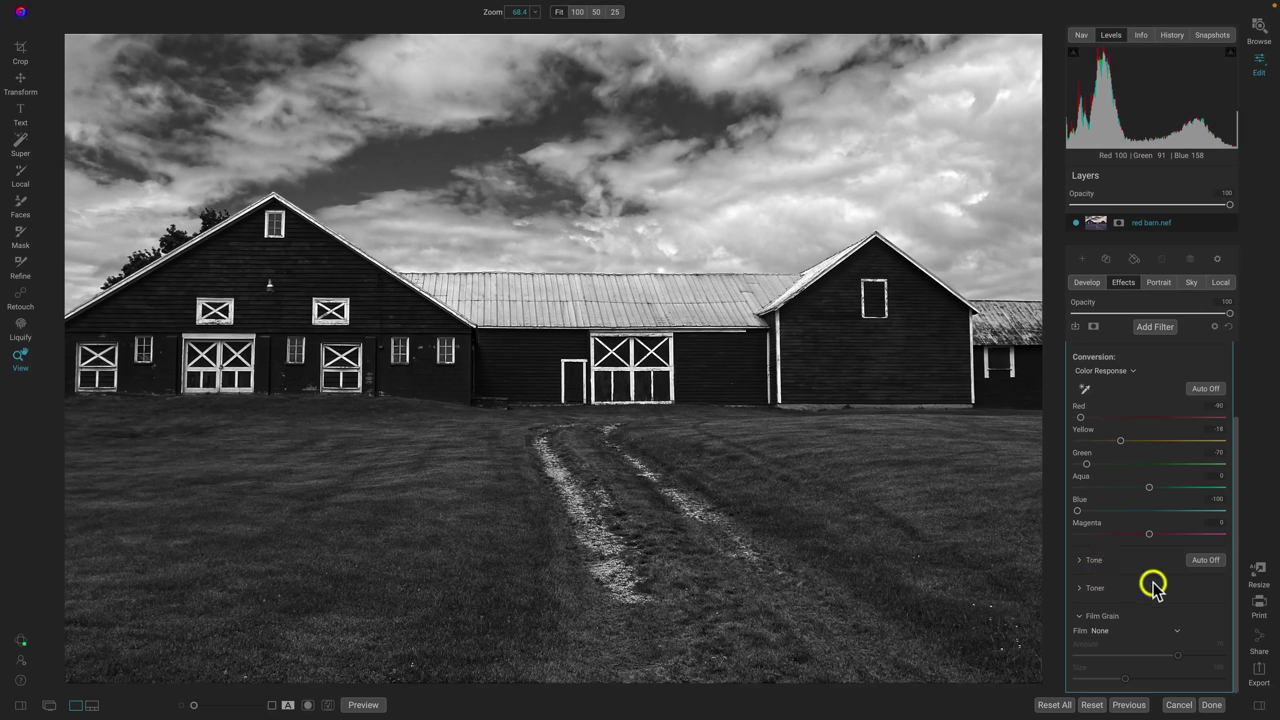
left_click(1124, 630)
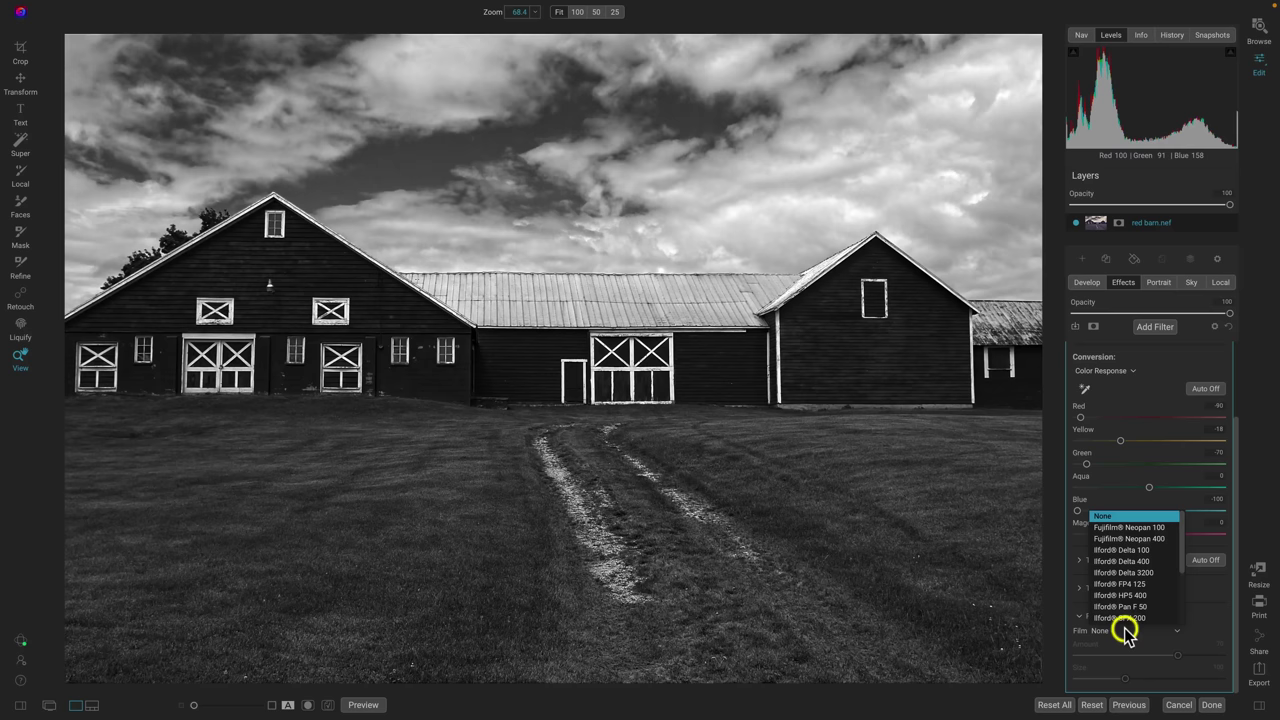
scroll(1152, 515, "down", 3)
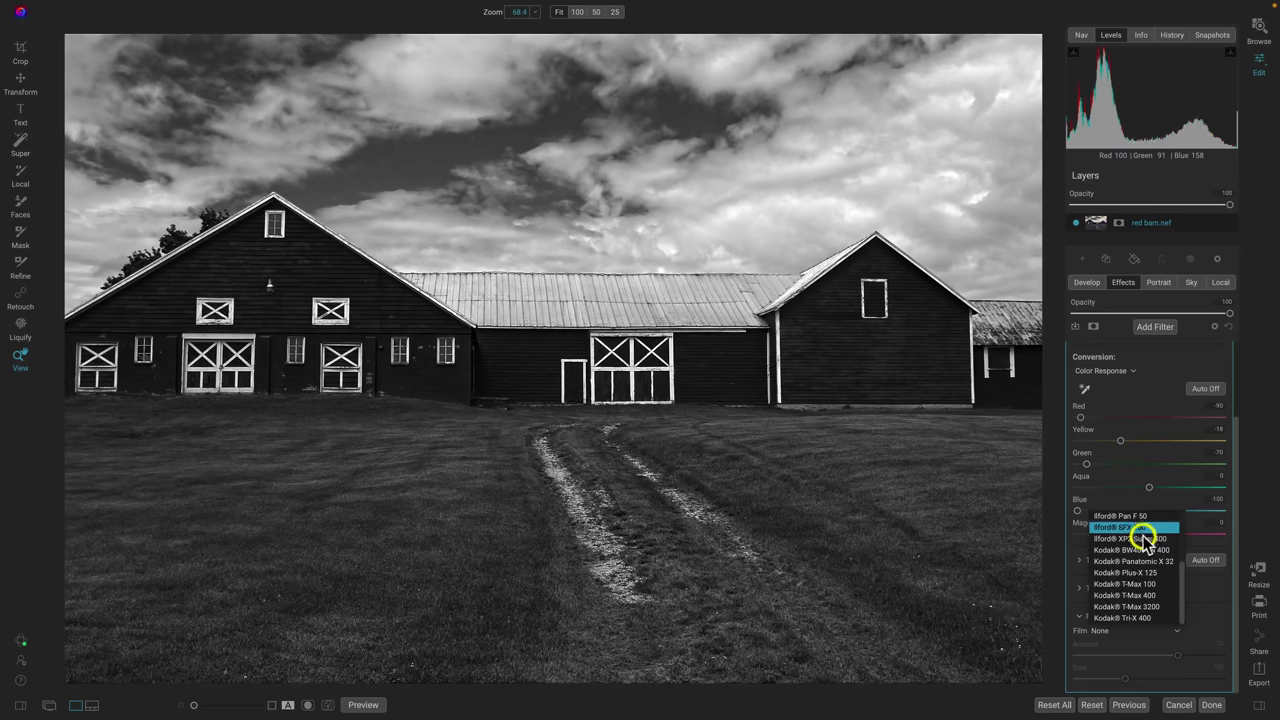
left_click(1133, 607)
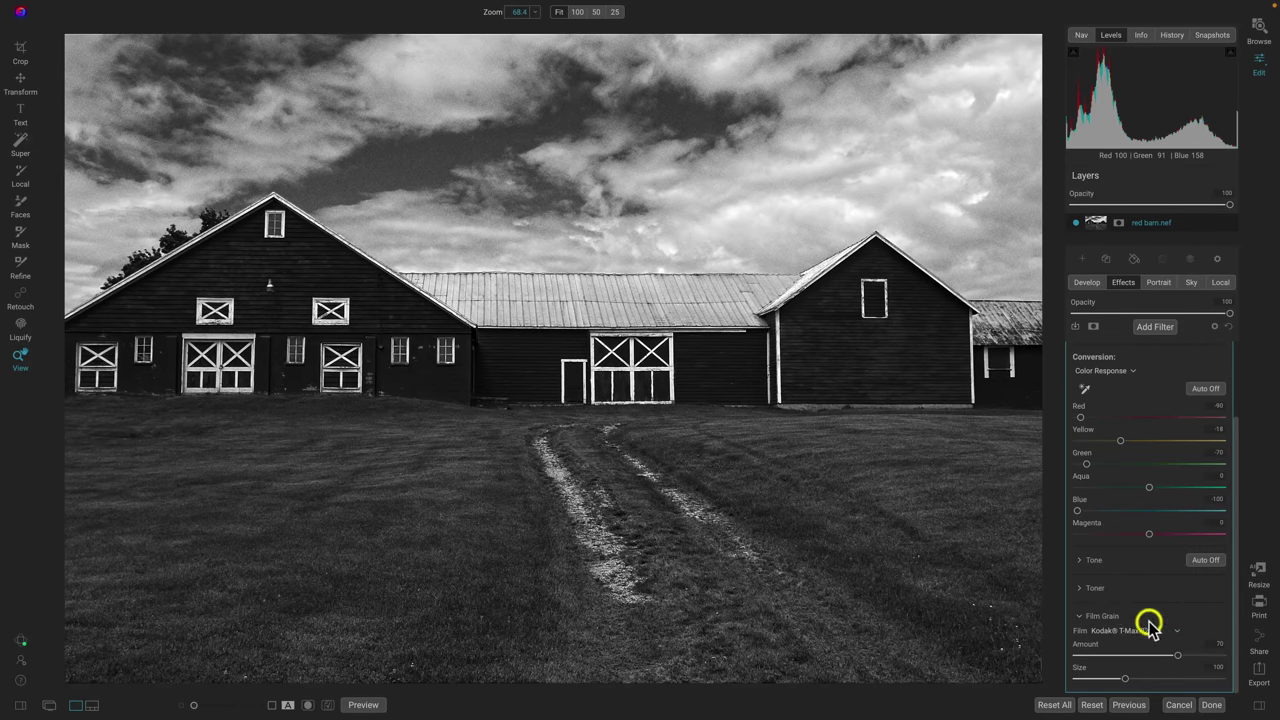
Inspect the grain at 100% and raise the grain size to 100 with the amount reset to 70
left_click(686, 193)
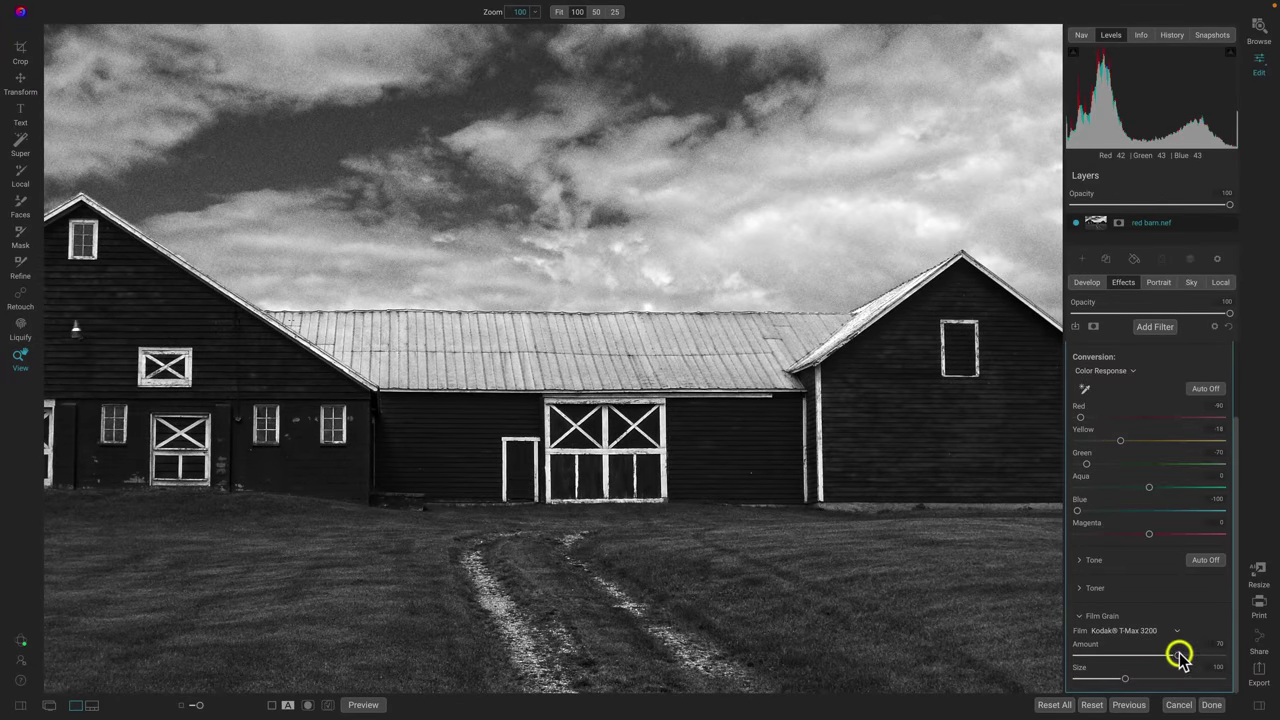
left_click_drag(1179, 652, 1224, 652)
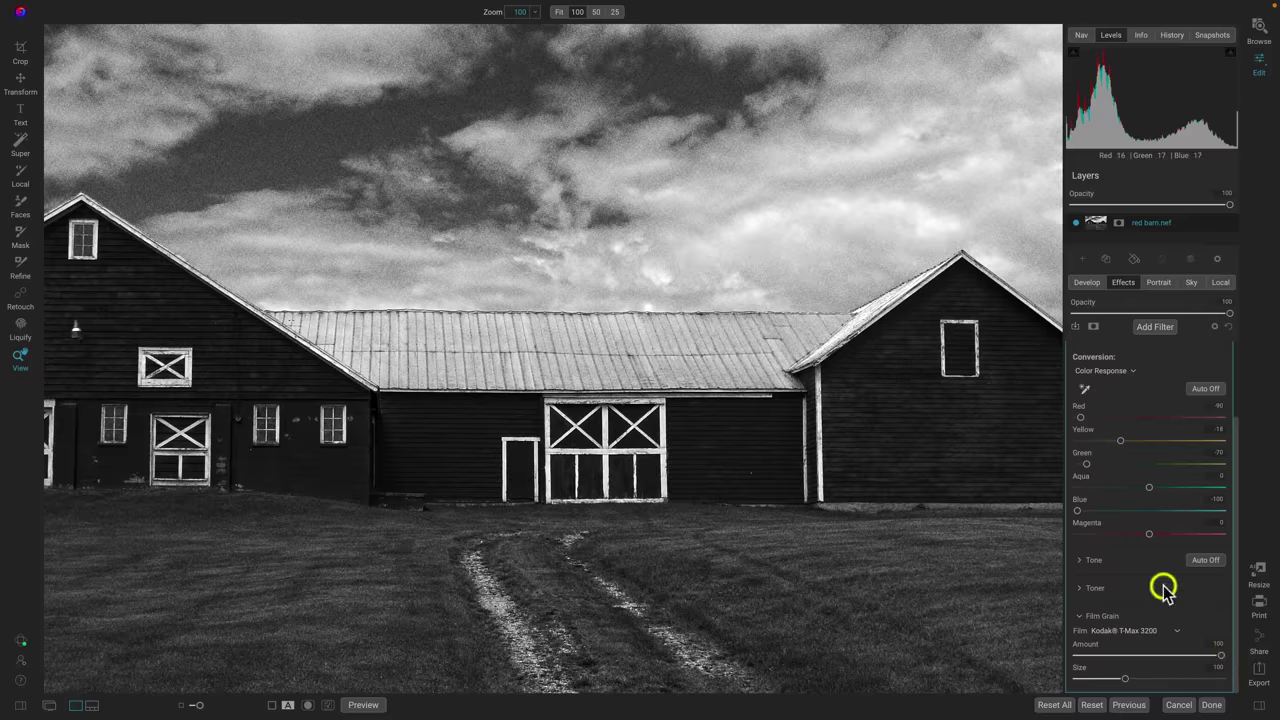
left_click_drag(1125, 680, 1201, 681)
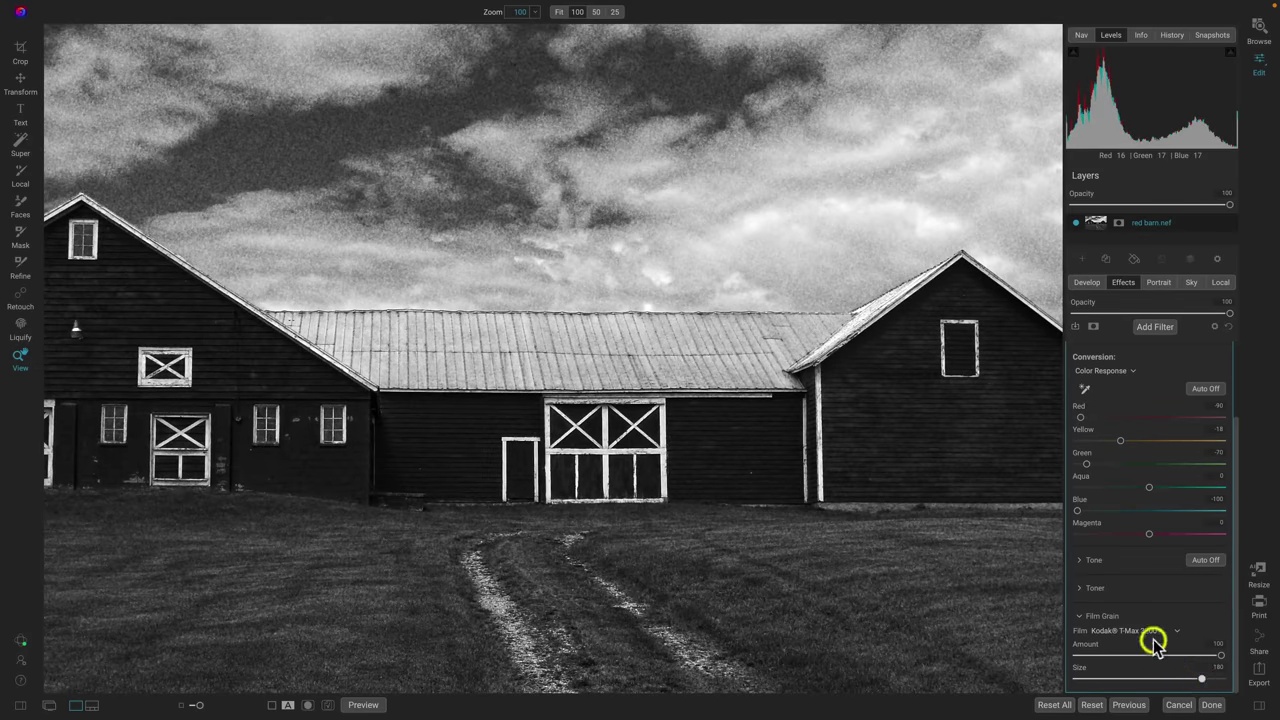
key("ctrl+0")
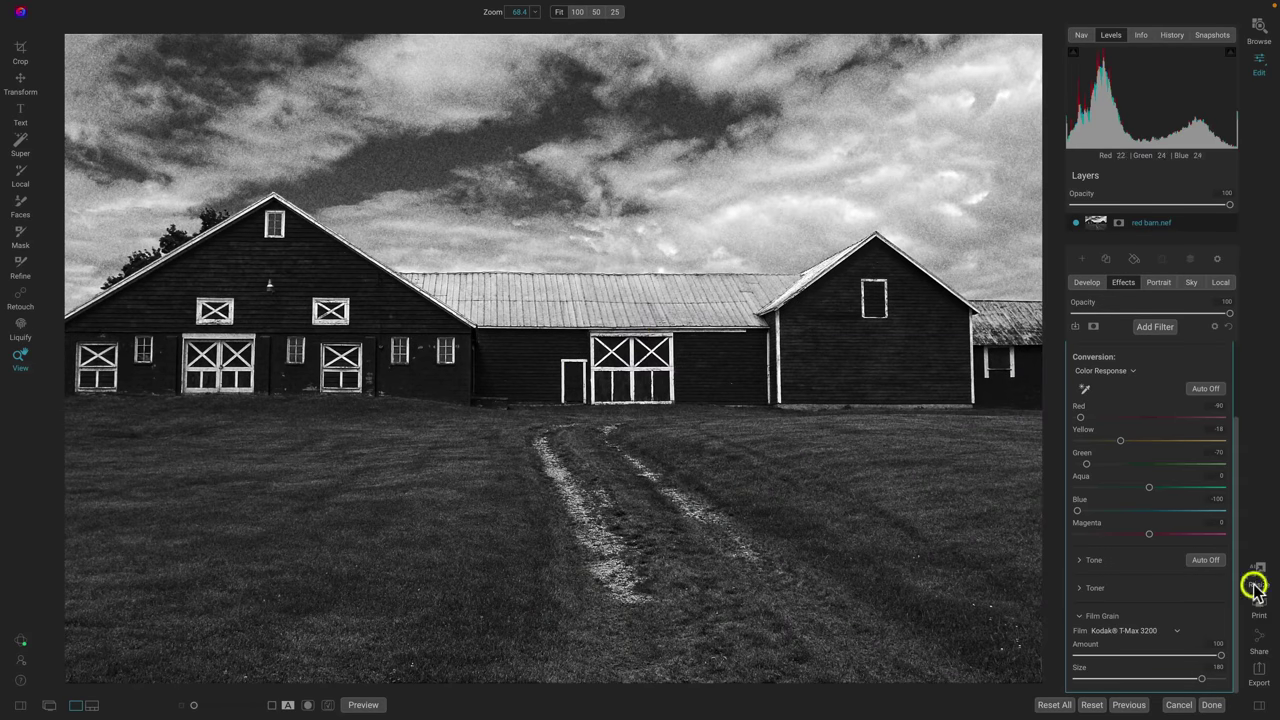
double_click(1088, 643)
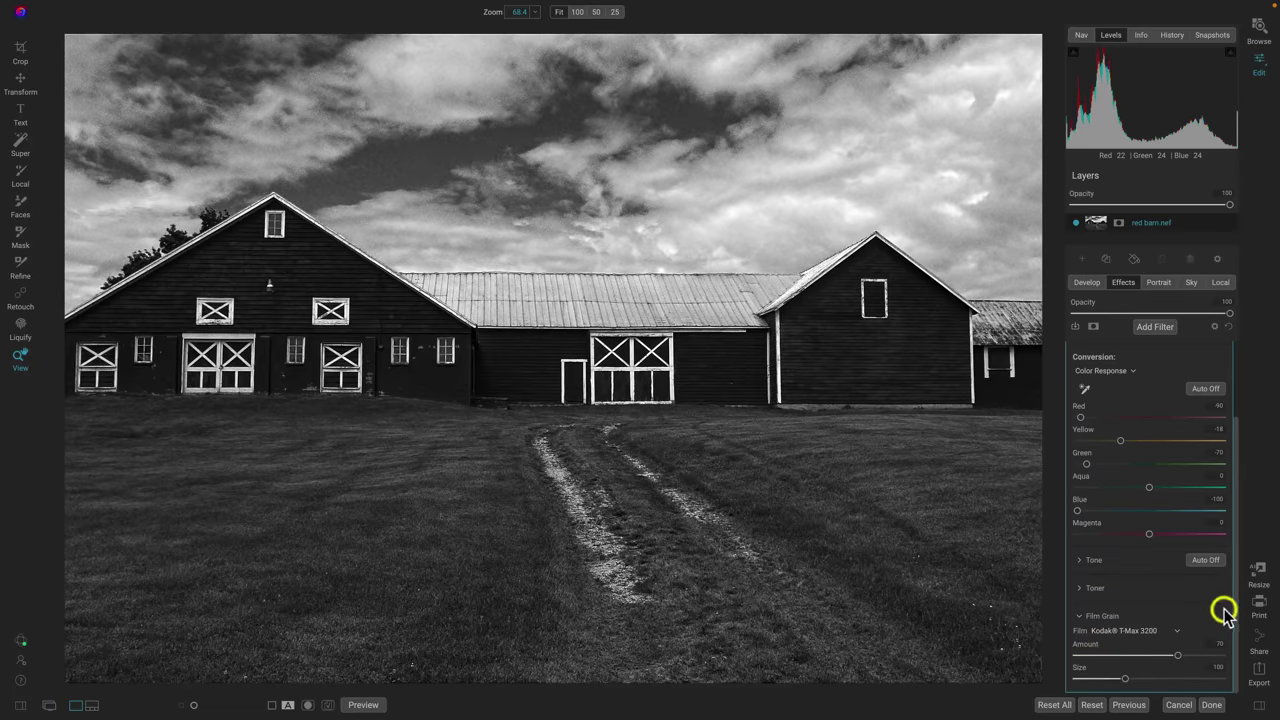
Apply the Fade to B&W style and lower the Black & White filter opacity to 90
scroll(1197, 620, "up", 2)
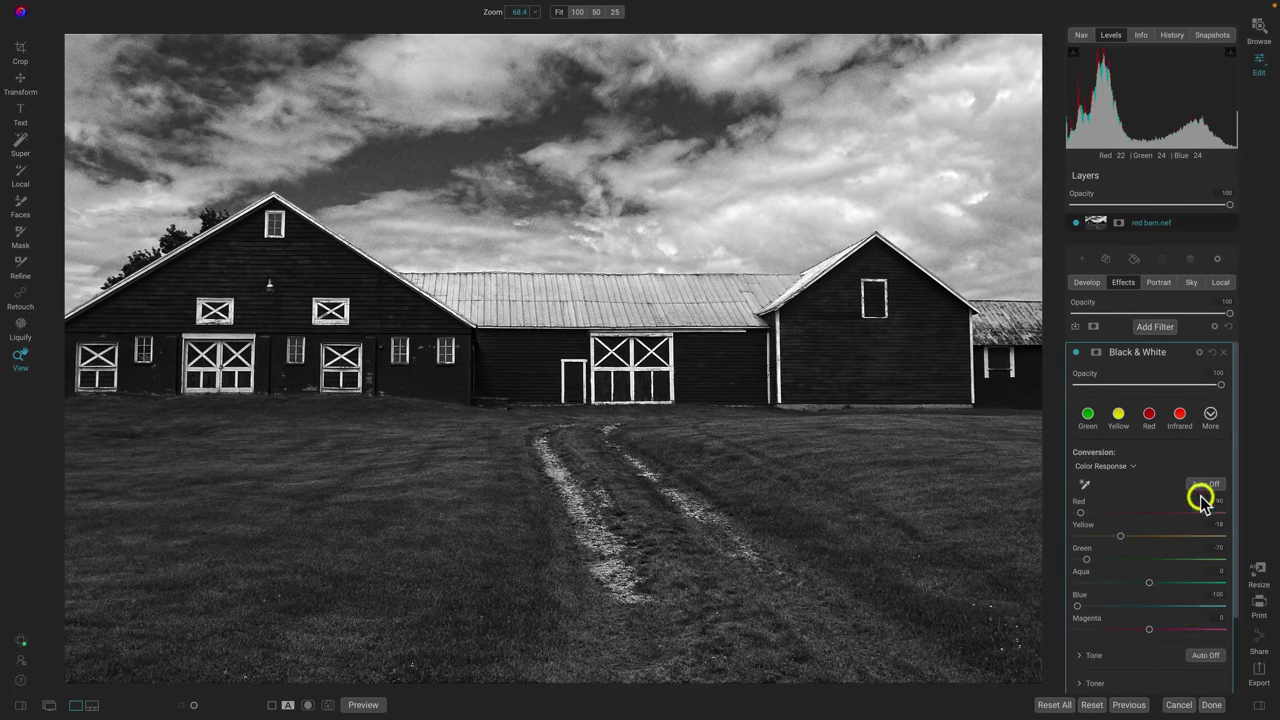
left_click(1210, 418)
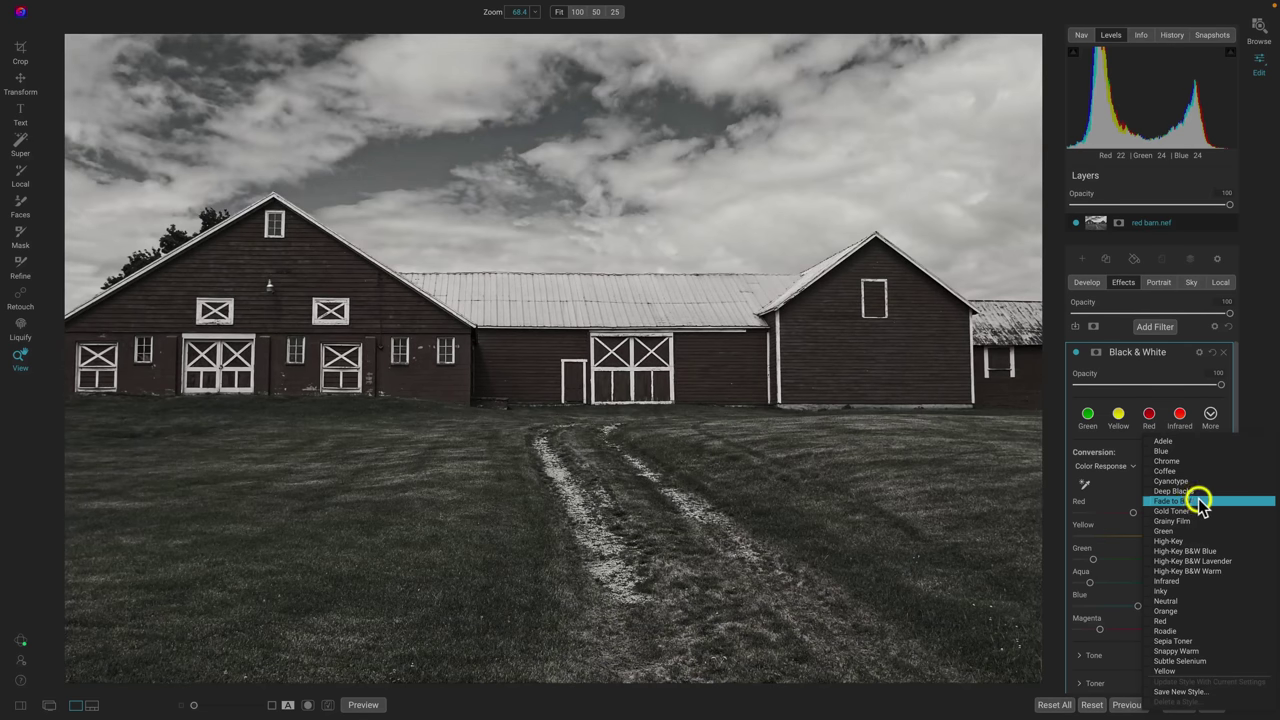
left_click(1198, 502)
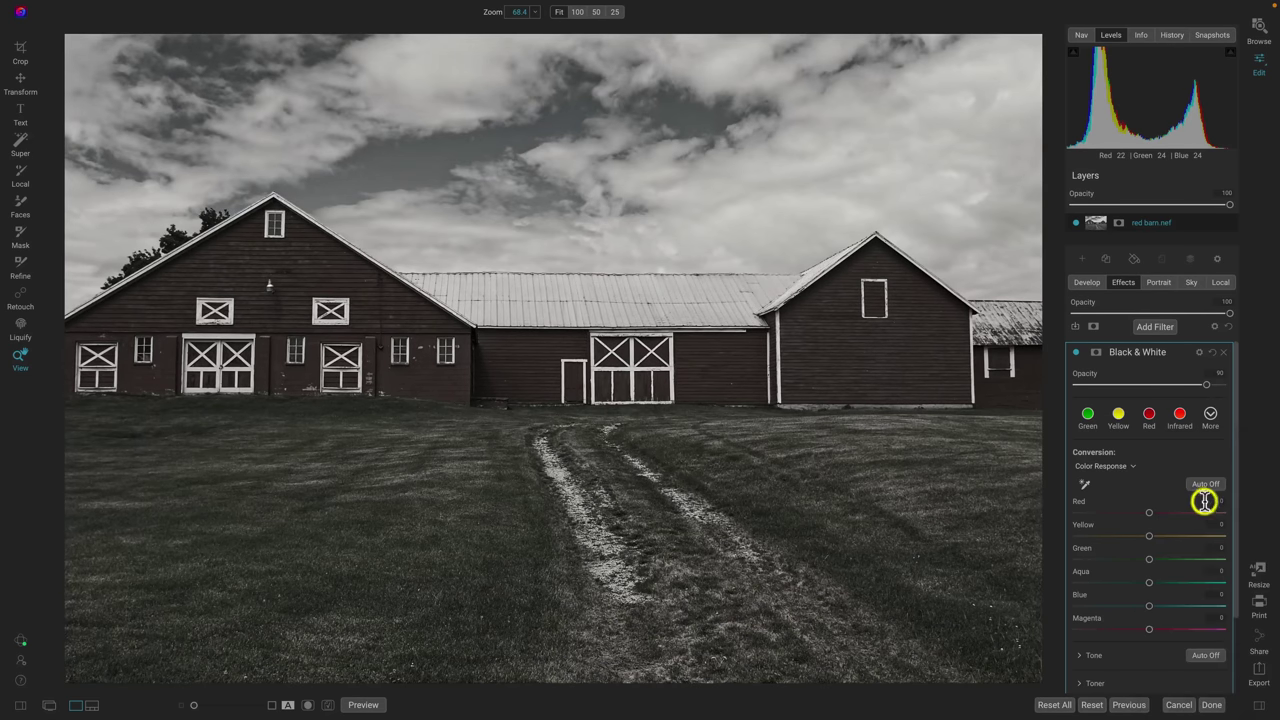
left_click(1210, 417)
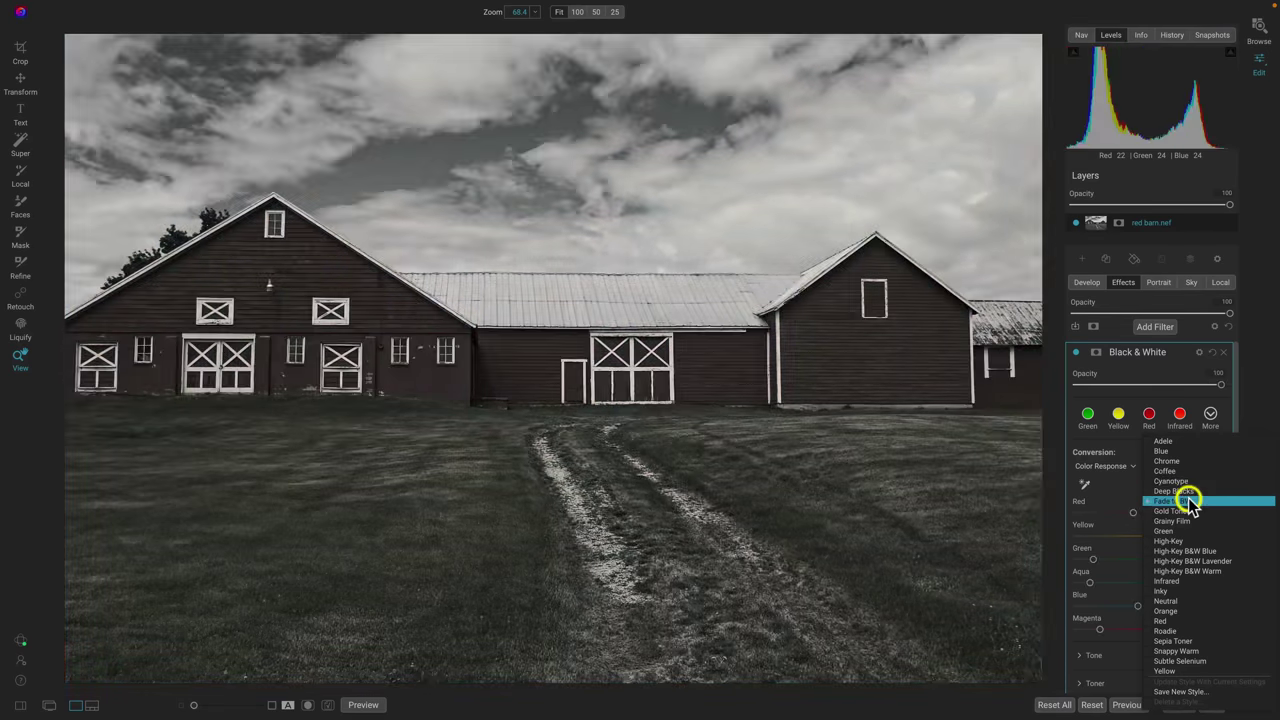
left_click(1185, 468)
scroll(1130, 500, "down", 2)
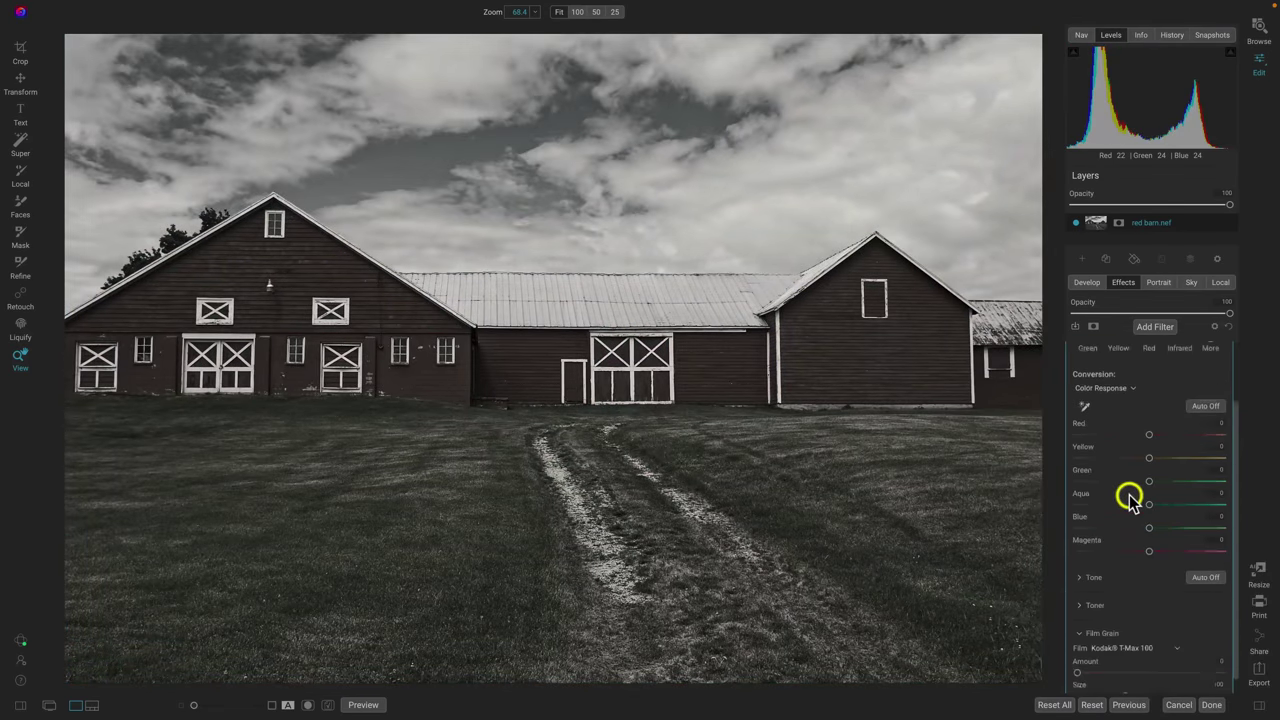
scroll(1130, 498, "up", 2)
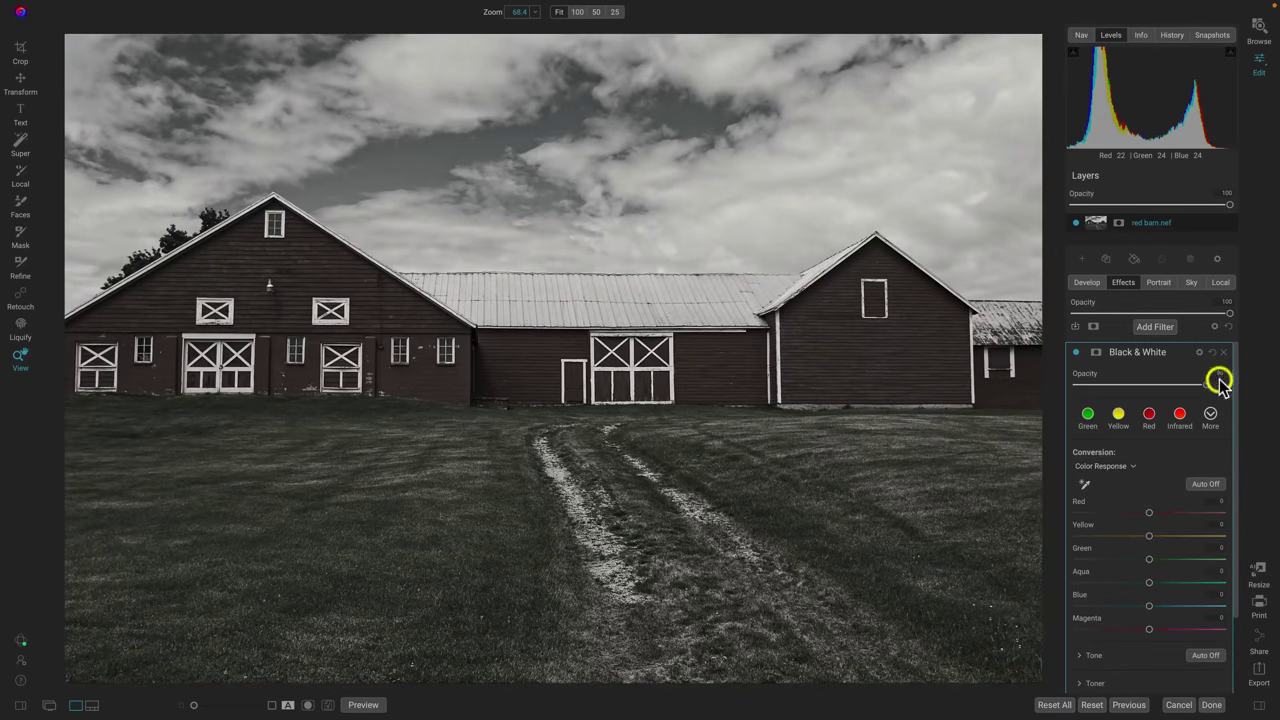
left_click_drag(1214, 374, 1203, 388)
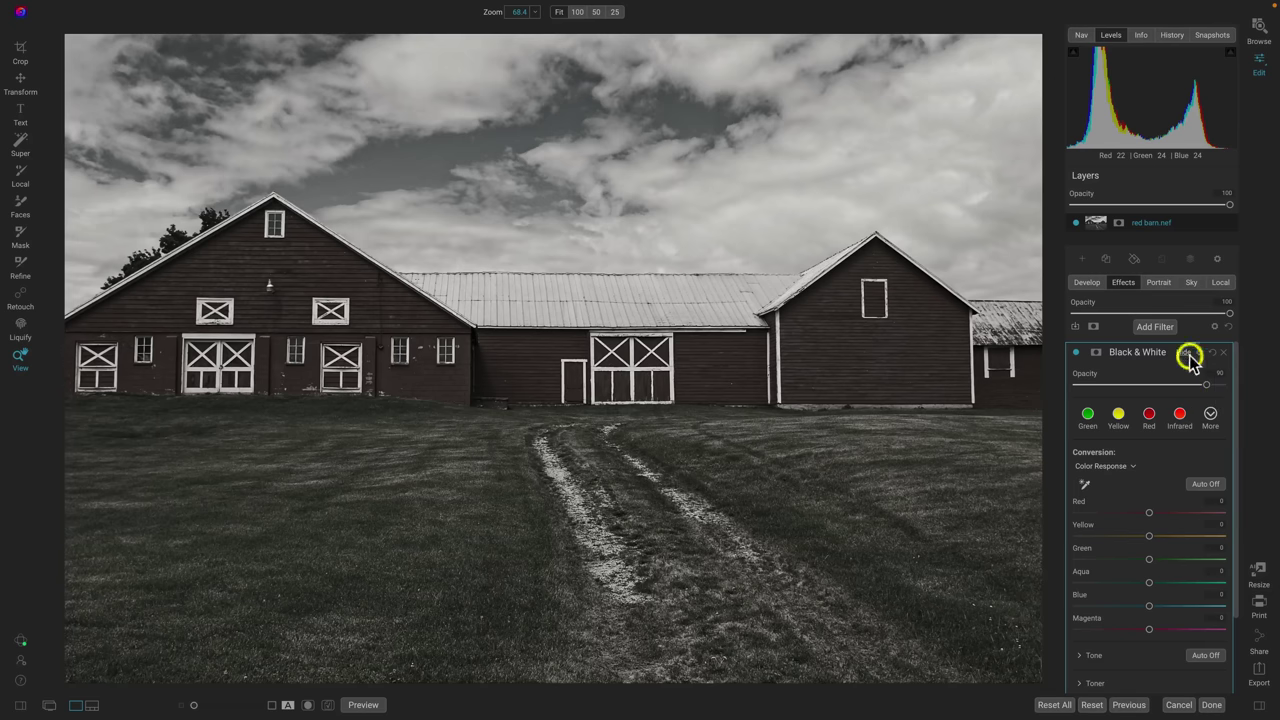
Compare the filter on and off, try opacity 100, undo to 90, and view conversion methods
left_click(1076, 353)
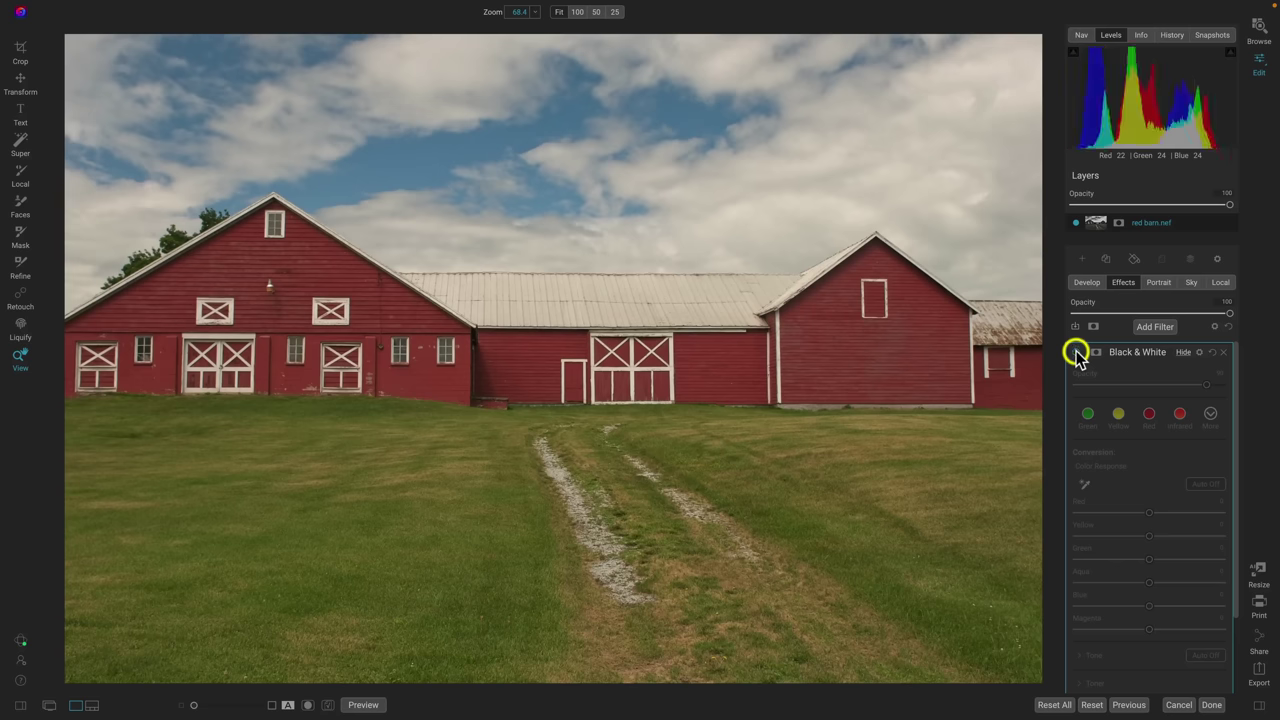
left_click(1076, 353)
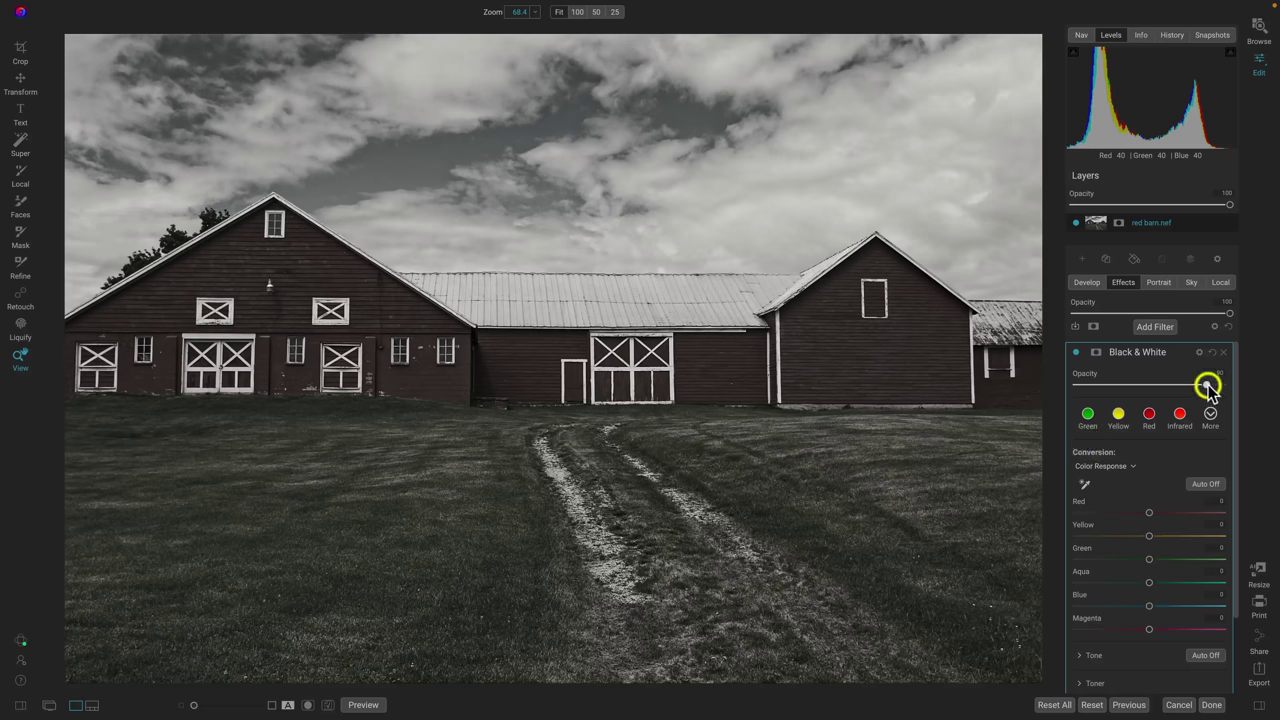
left_click_drag(1207, 386, 1230, 388)
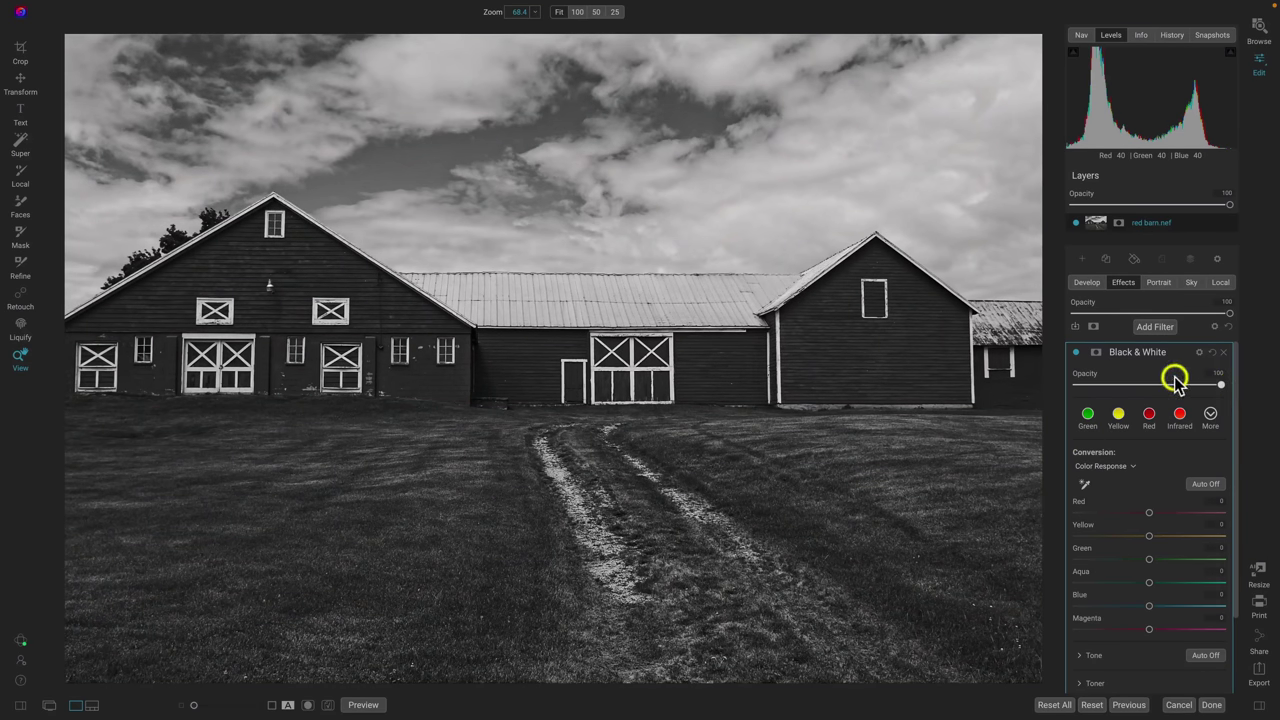
key("super+z")
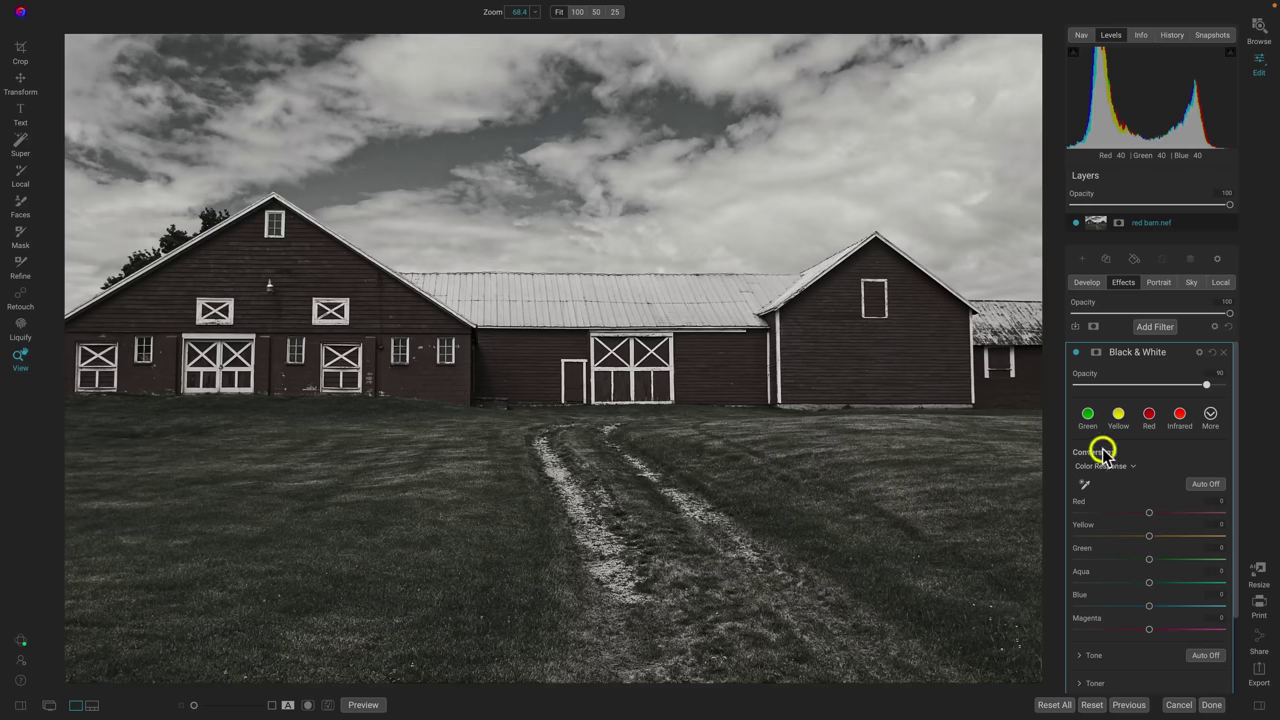
left_click(1125, 467)
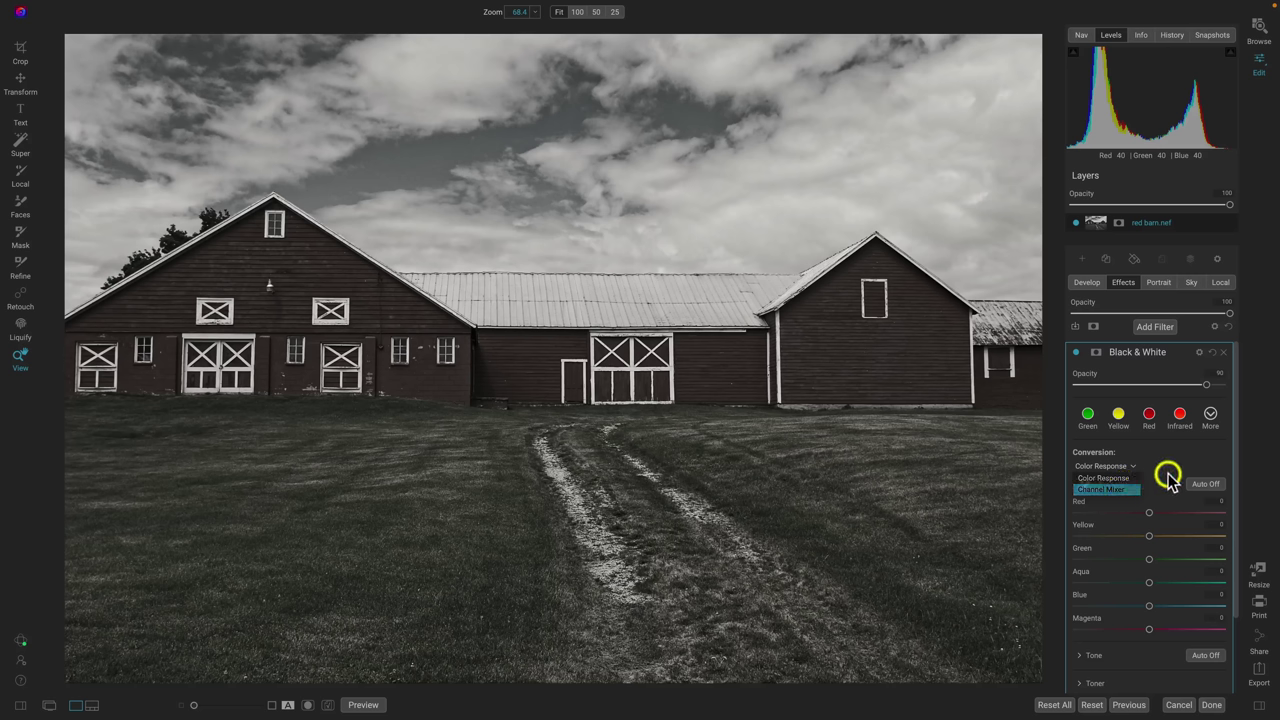
Switch the conversion to Channel Mixer and drag its Filter slider down to 0
left_click(1128, 466)
left_click(1121, 470)
left_click(1115, 490)
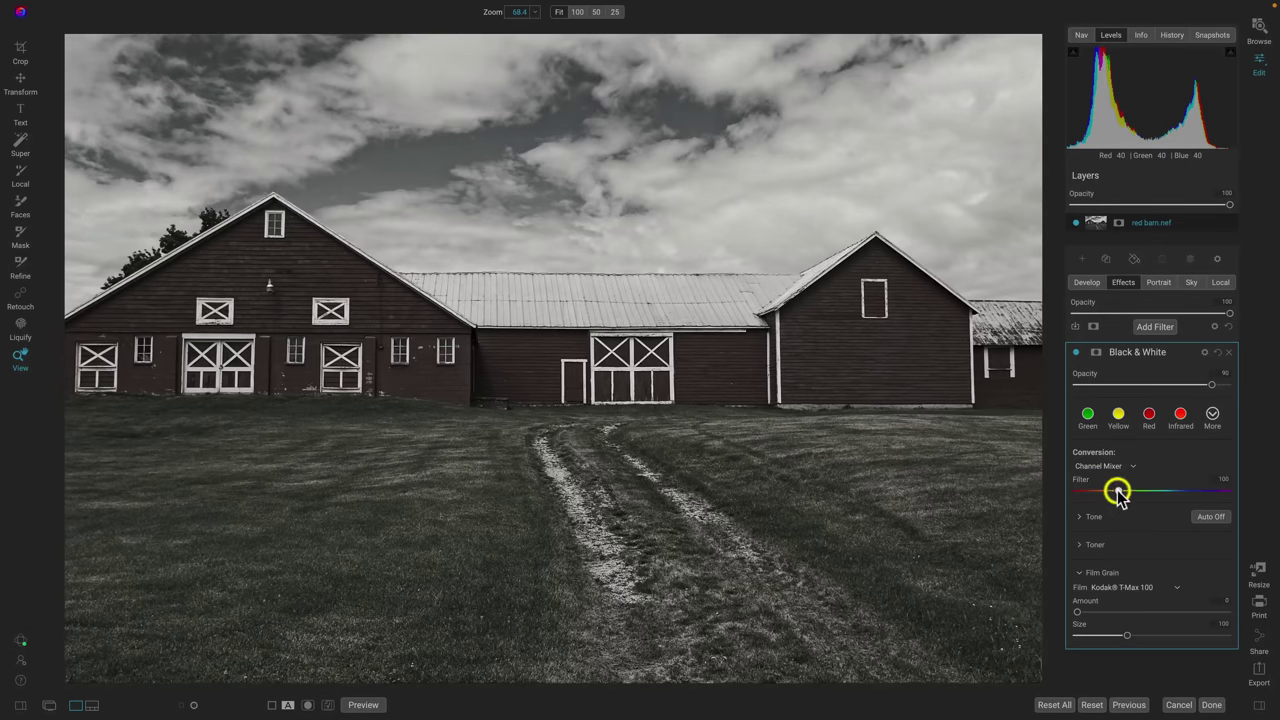
left_click_drag(1112, 493, 1077, 492)
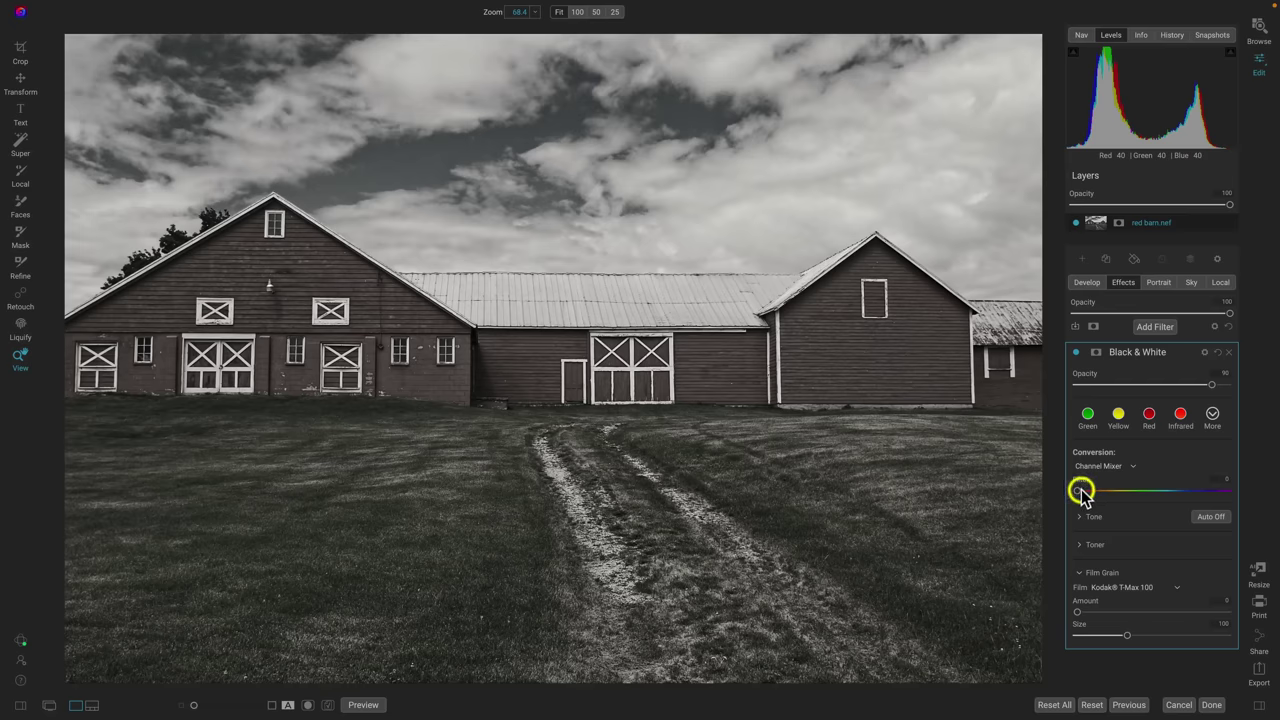
left_click_drag(1078, 492, 1023, 474)
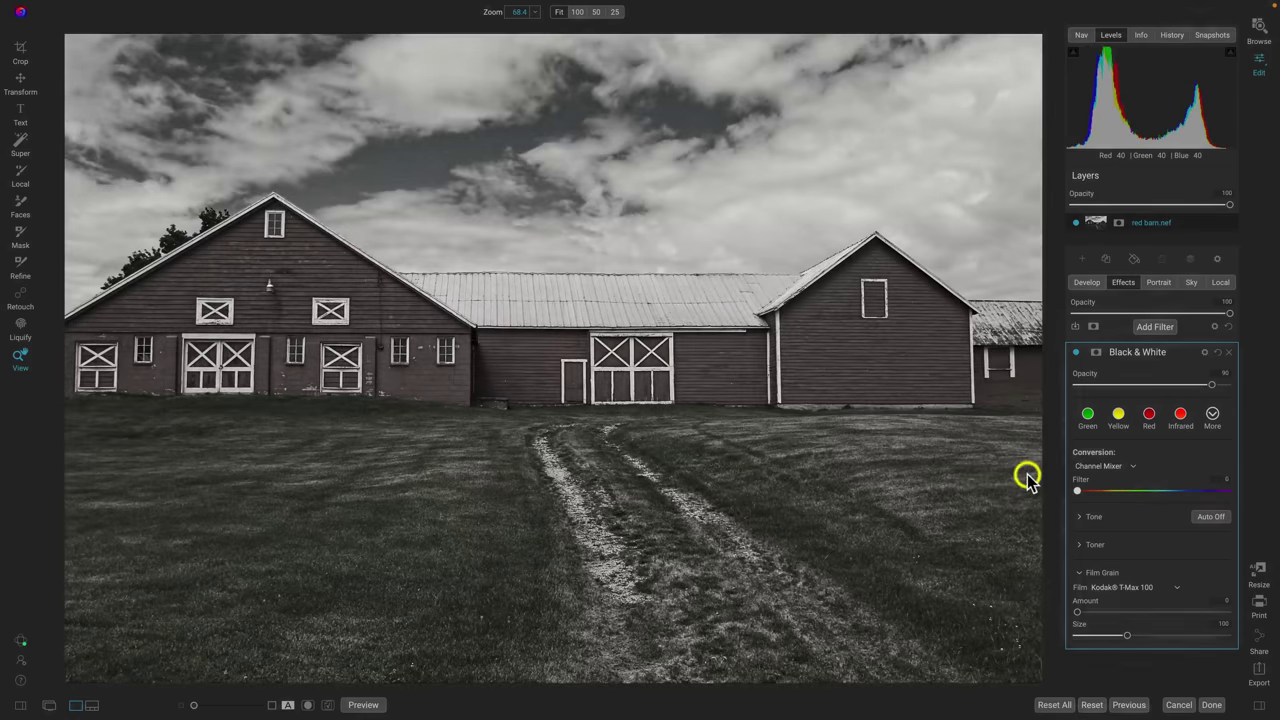
Switch the Black & White conversion back to Color Response
left_click(1128, 466)
left_click(1113, 479)
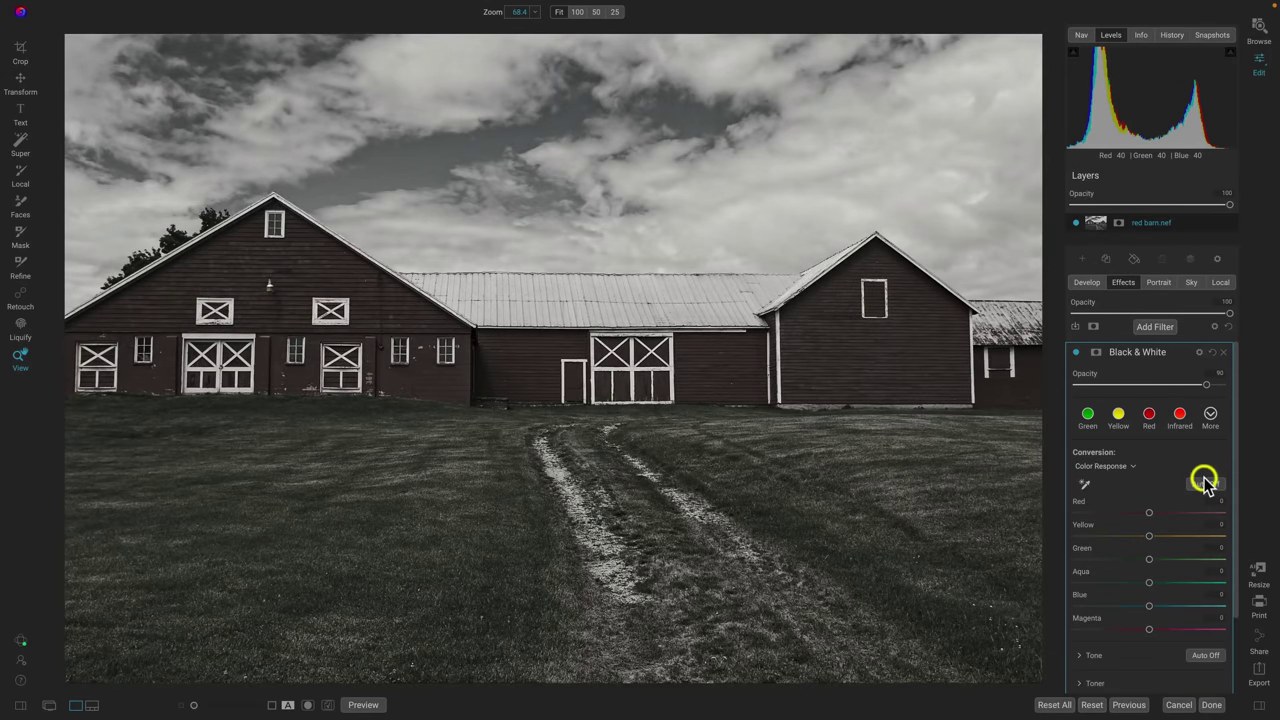
scroll(1148, 470, "down", 2)
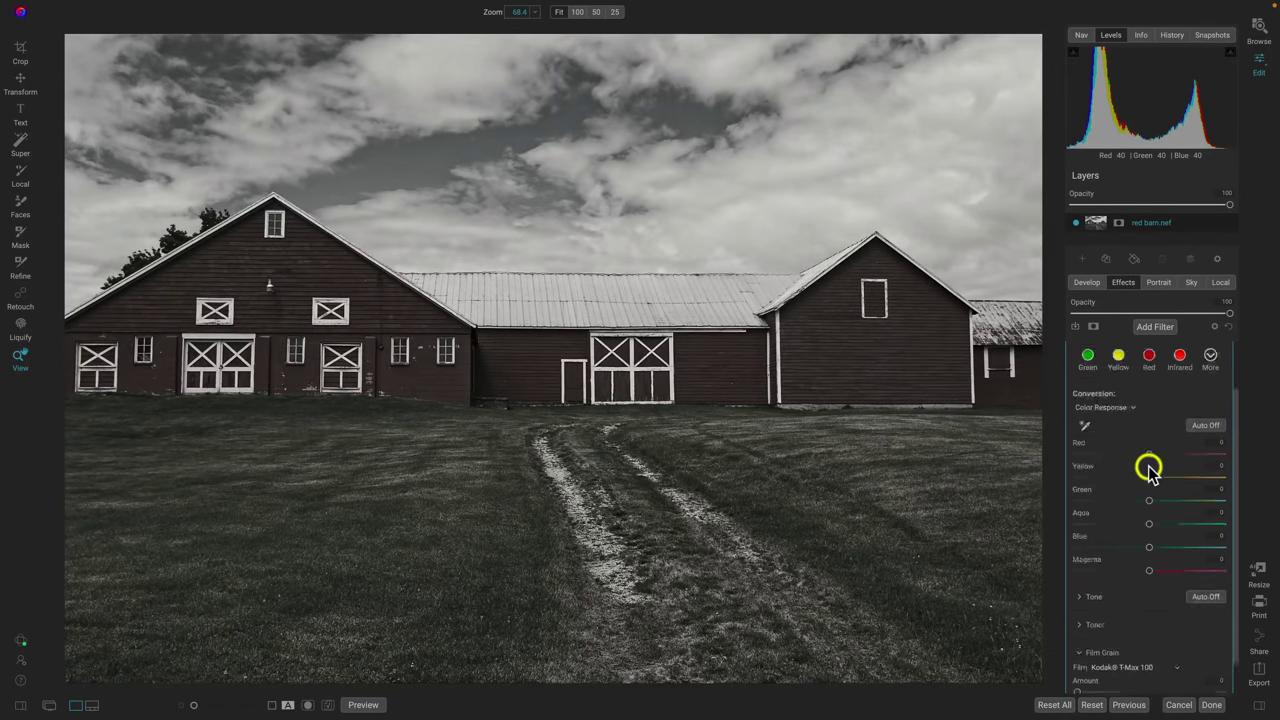
Expand the Tone settings, briefly check the Toner section, and return to the filter header
left_click(1082, 564)
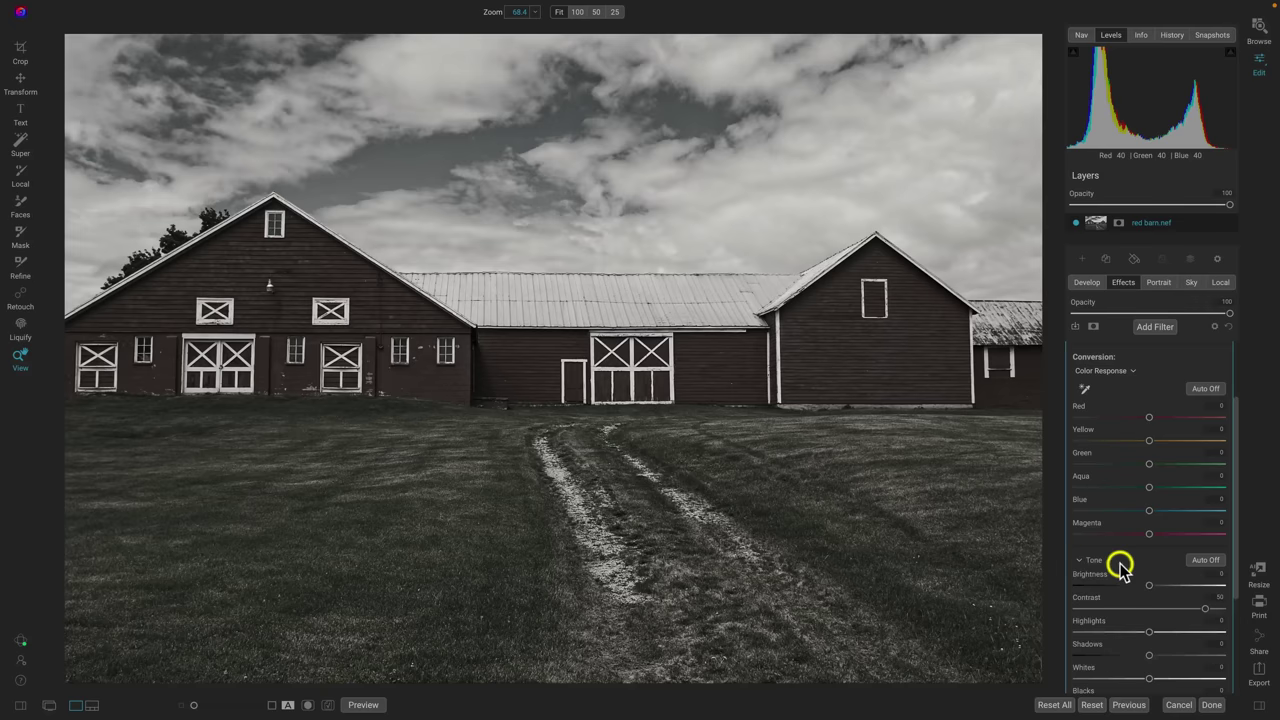
scroll(1120, 562, "down", 3)
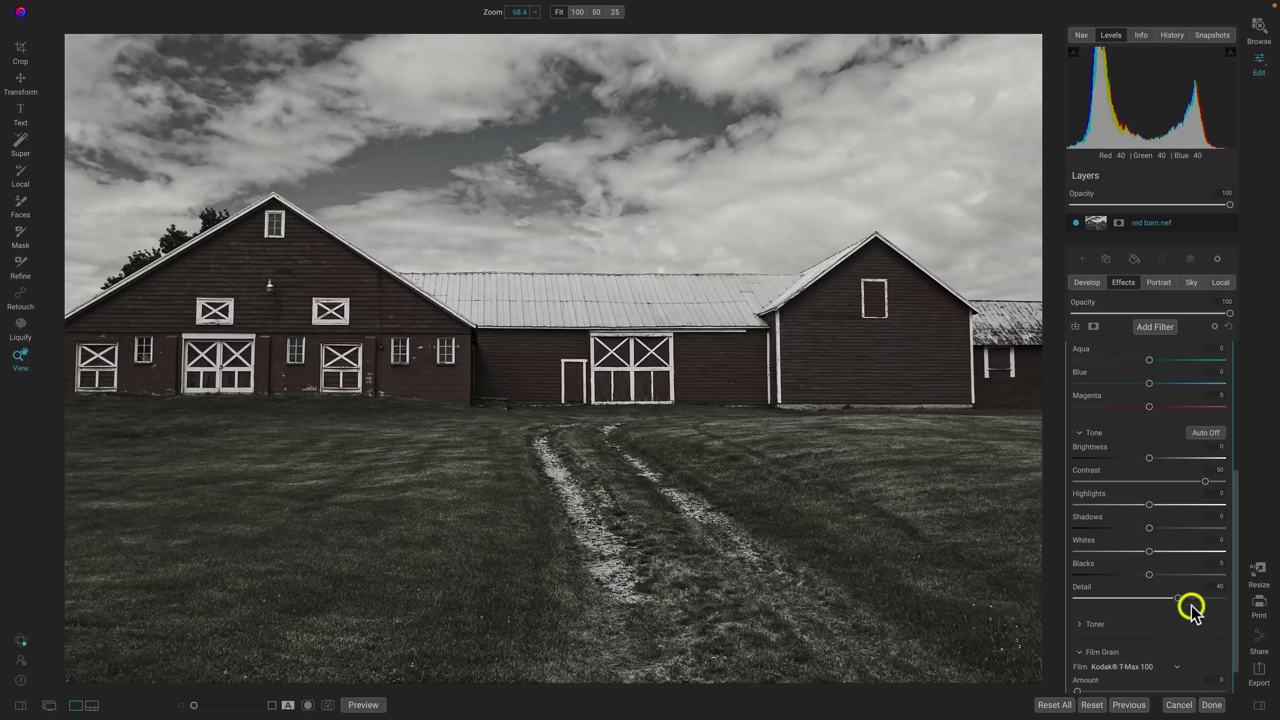
scroll(1122, 610, "down", 1)
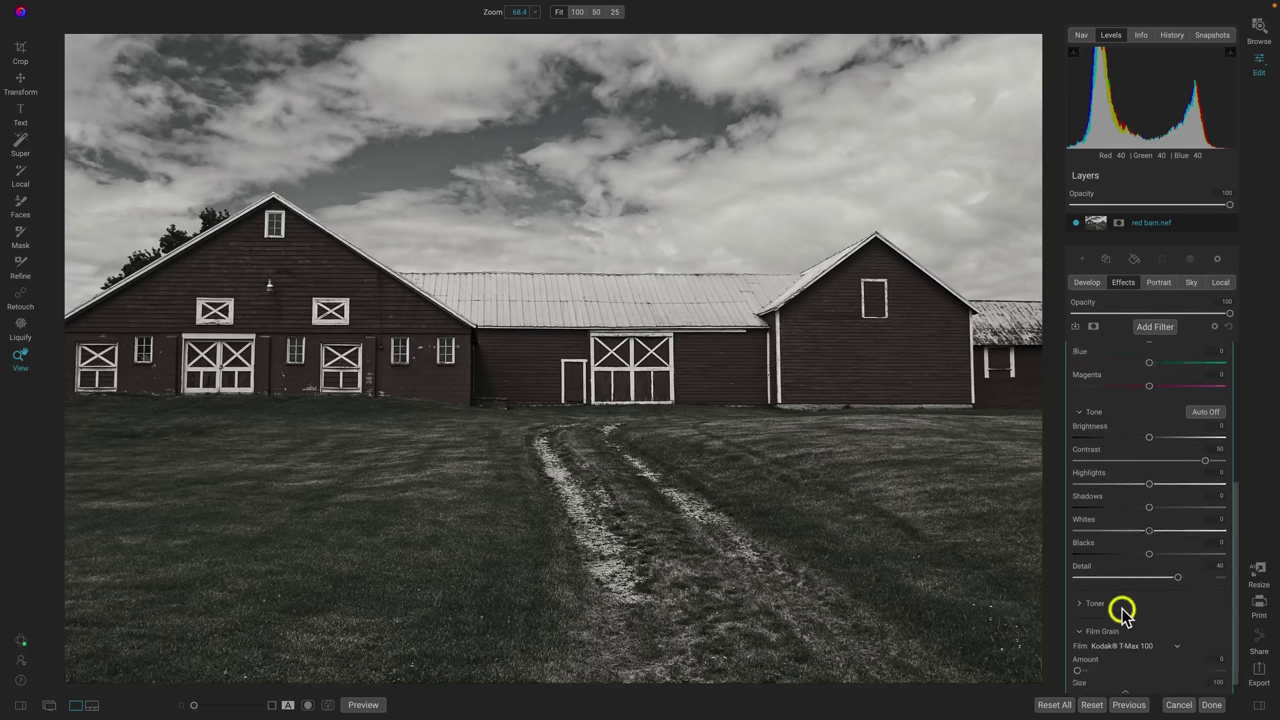
left_click(1082, 596)
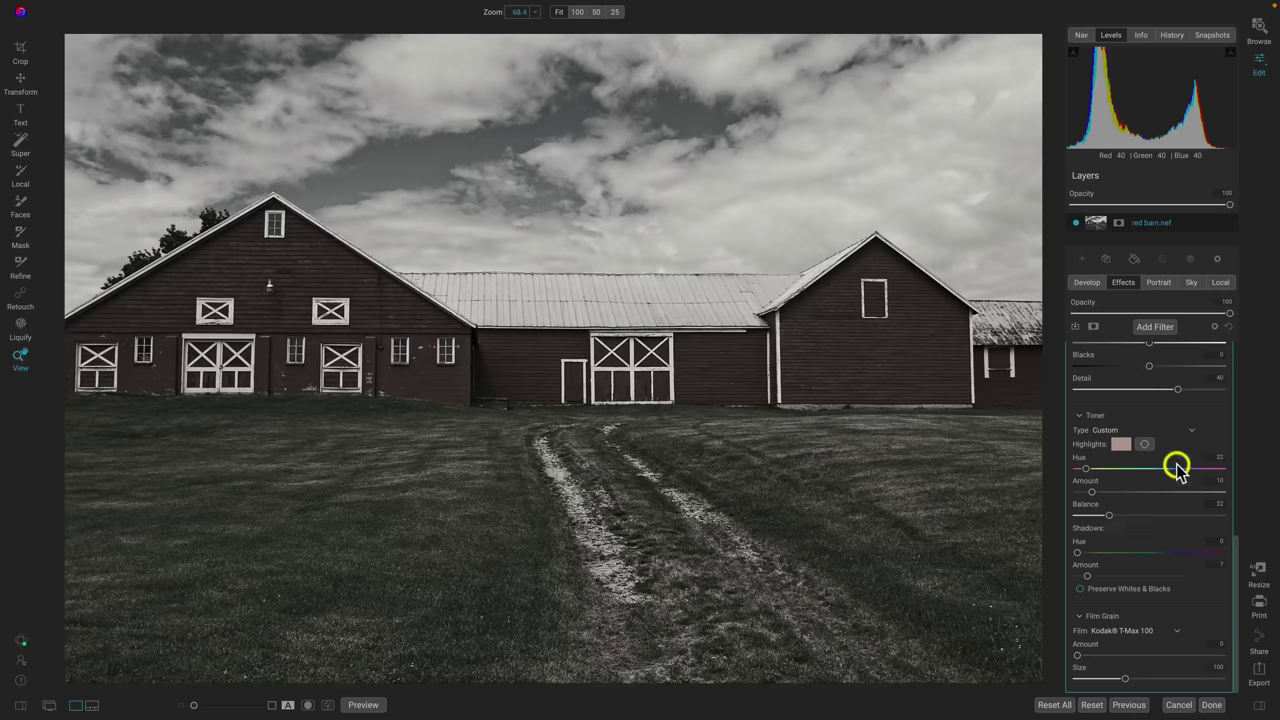
left_click(1082, 415)
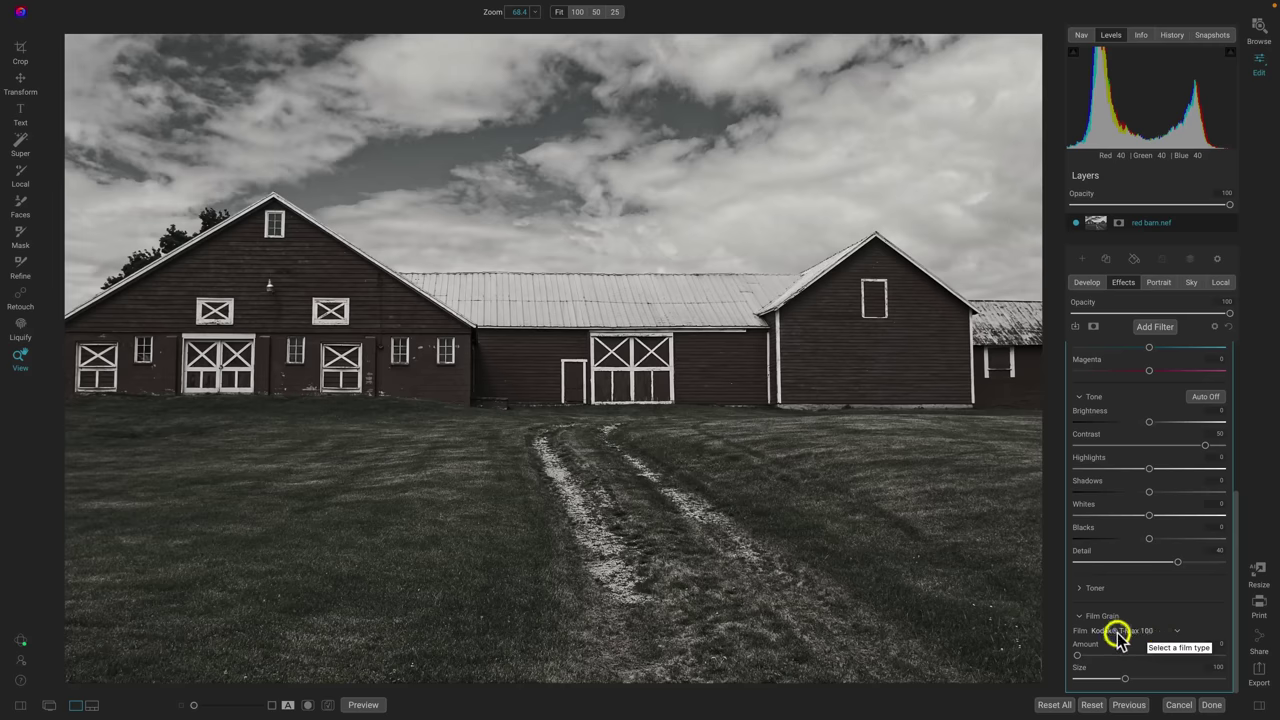
scroll(1150, 633, "up", 5)
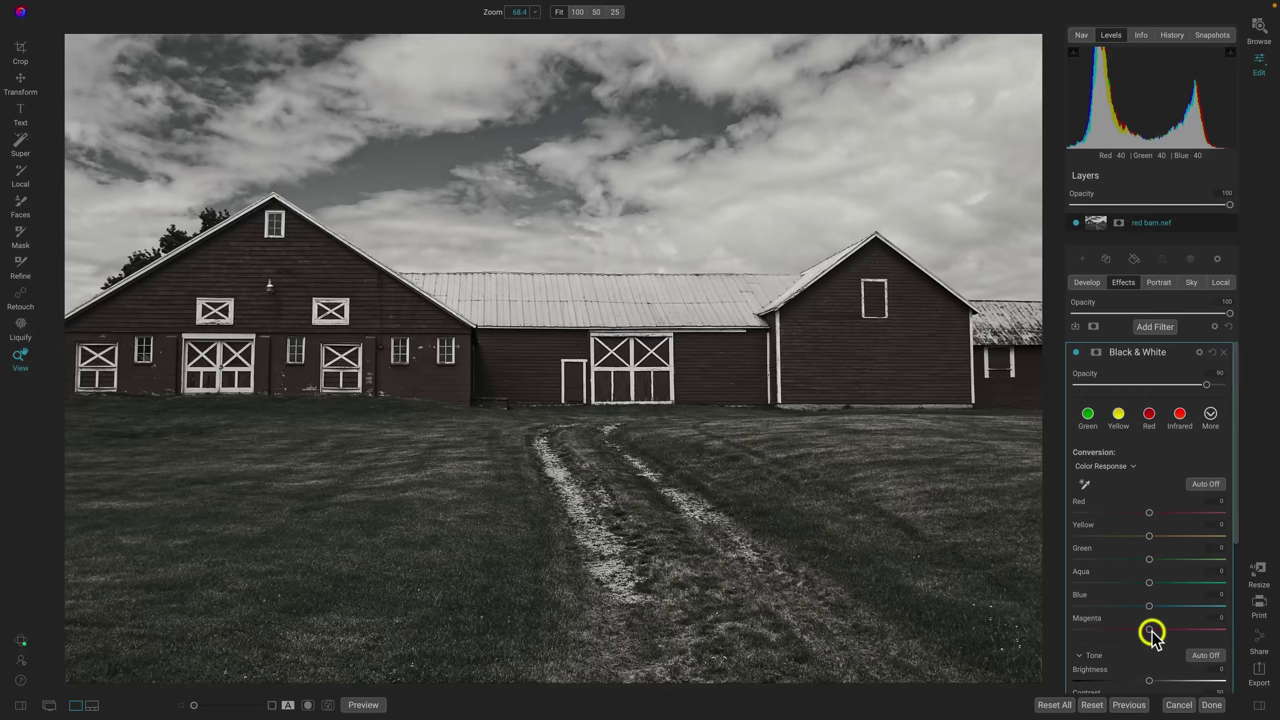
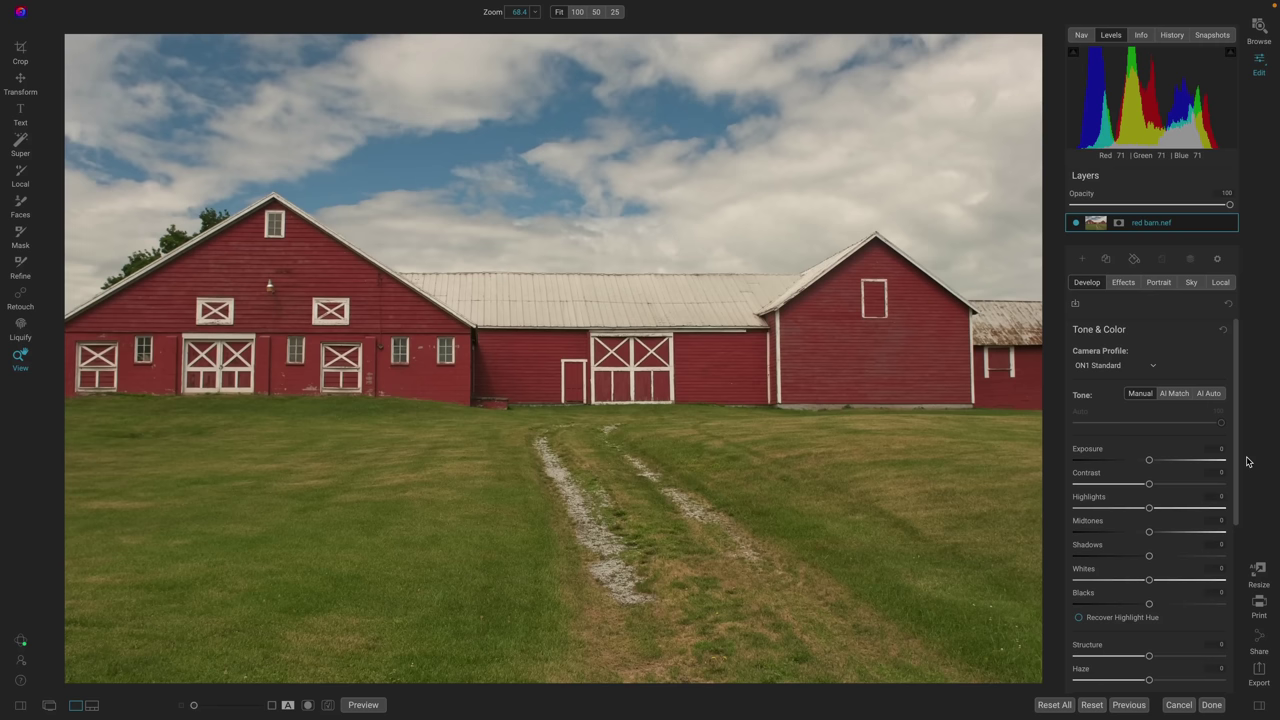
Add a Black & White filter to the barn photo, keeping Color Response as the conversion method
left_click(1124, 283)
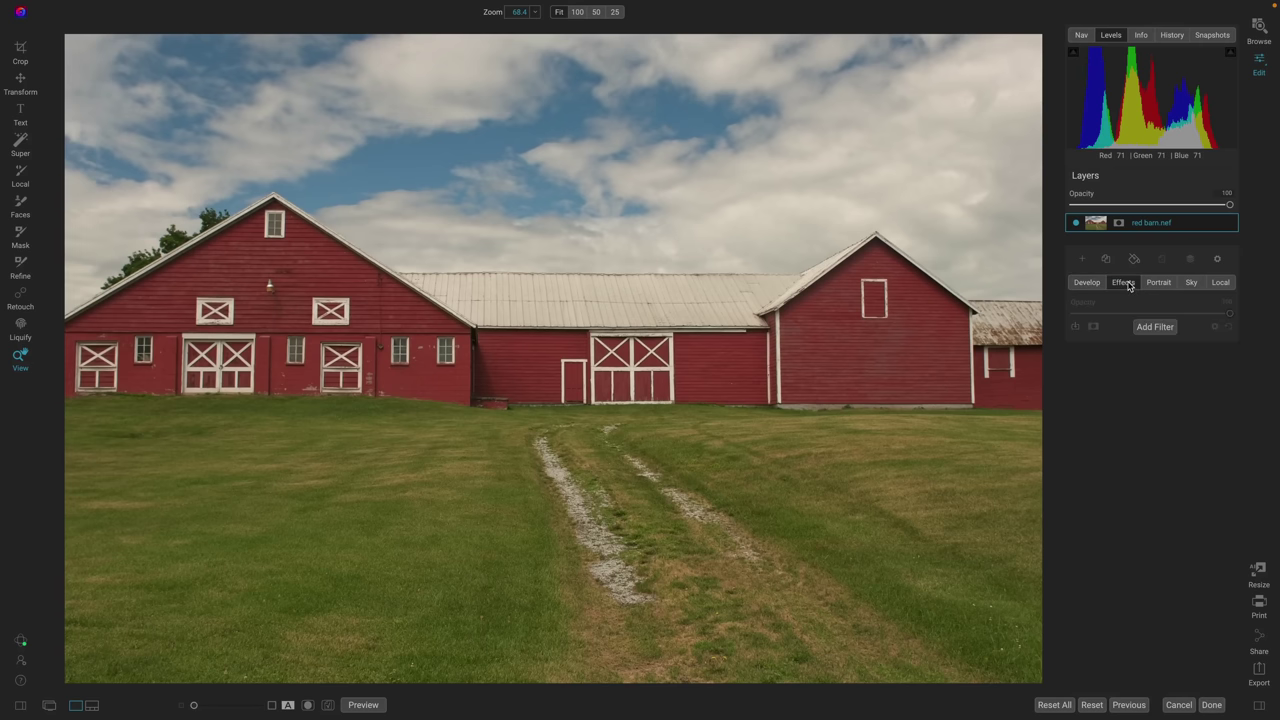
left_click(1155, 327)
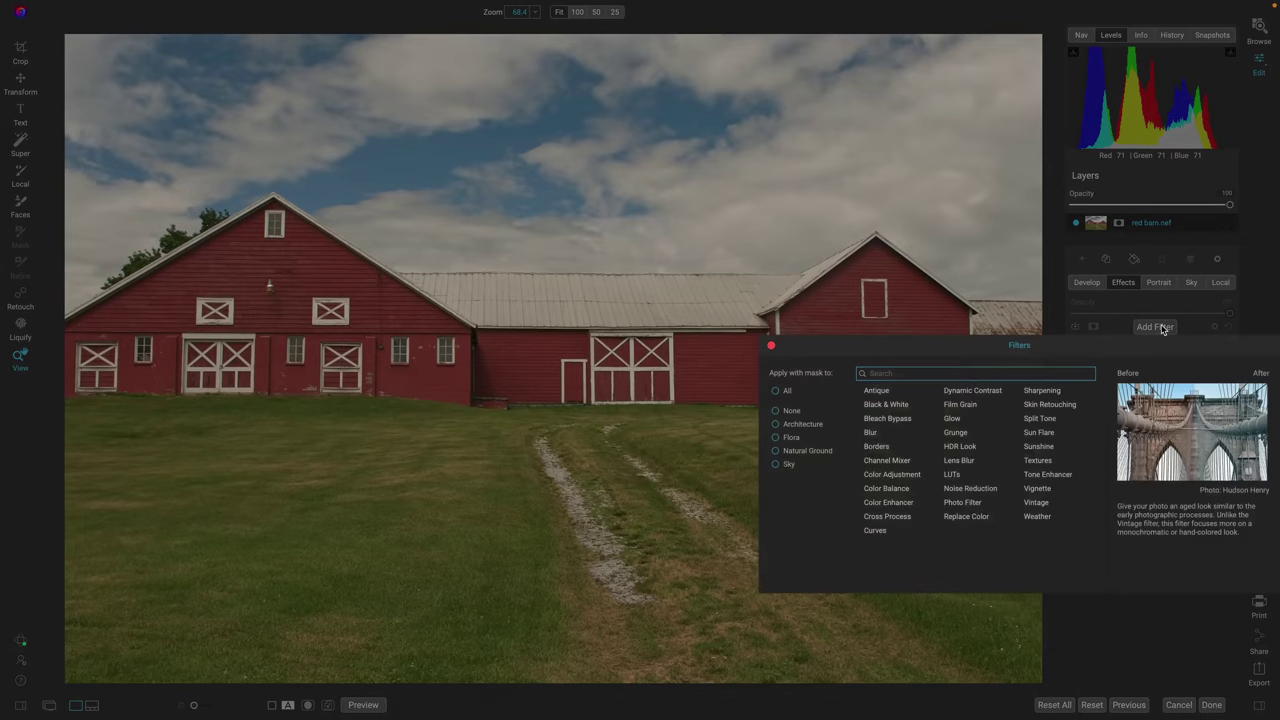
left_click(889, 405)
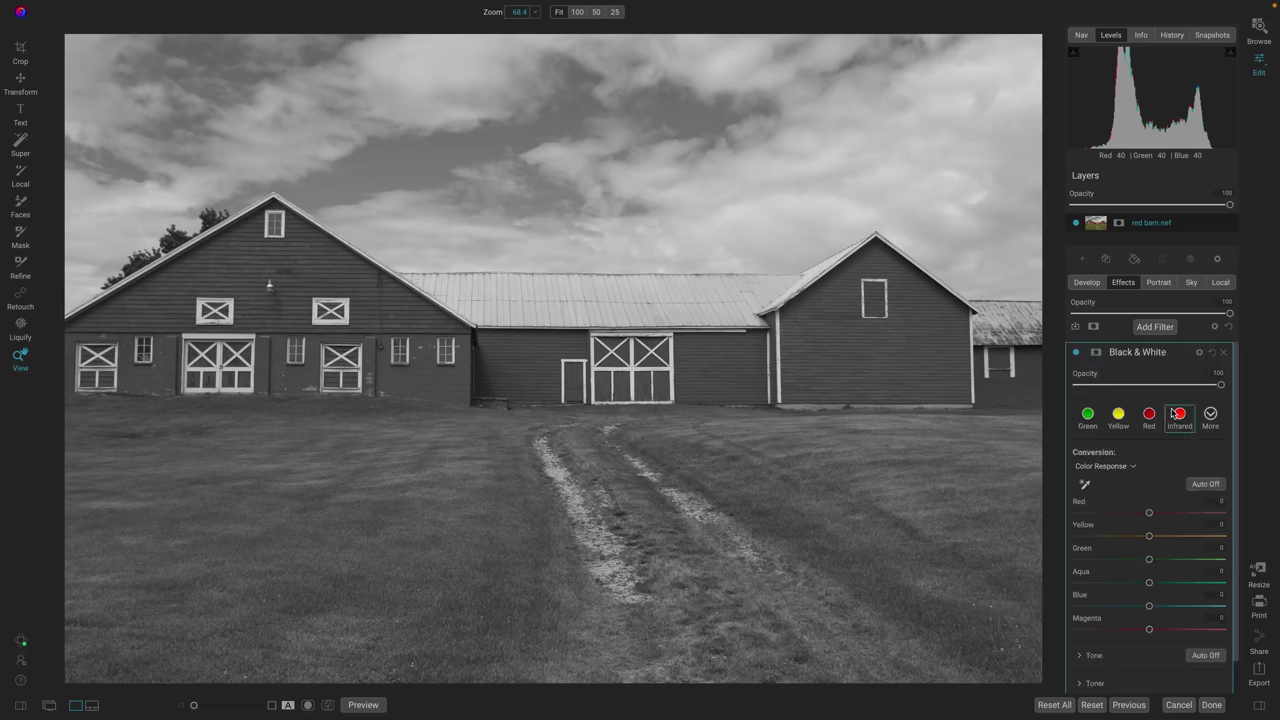
left_click(1129, 467)
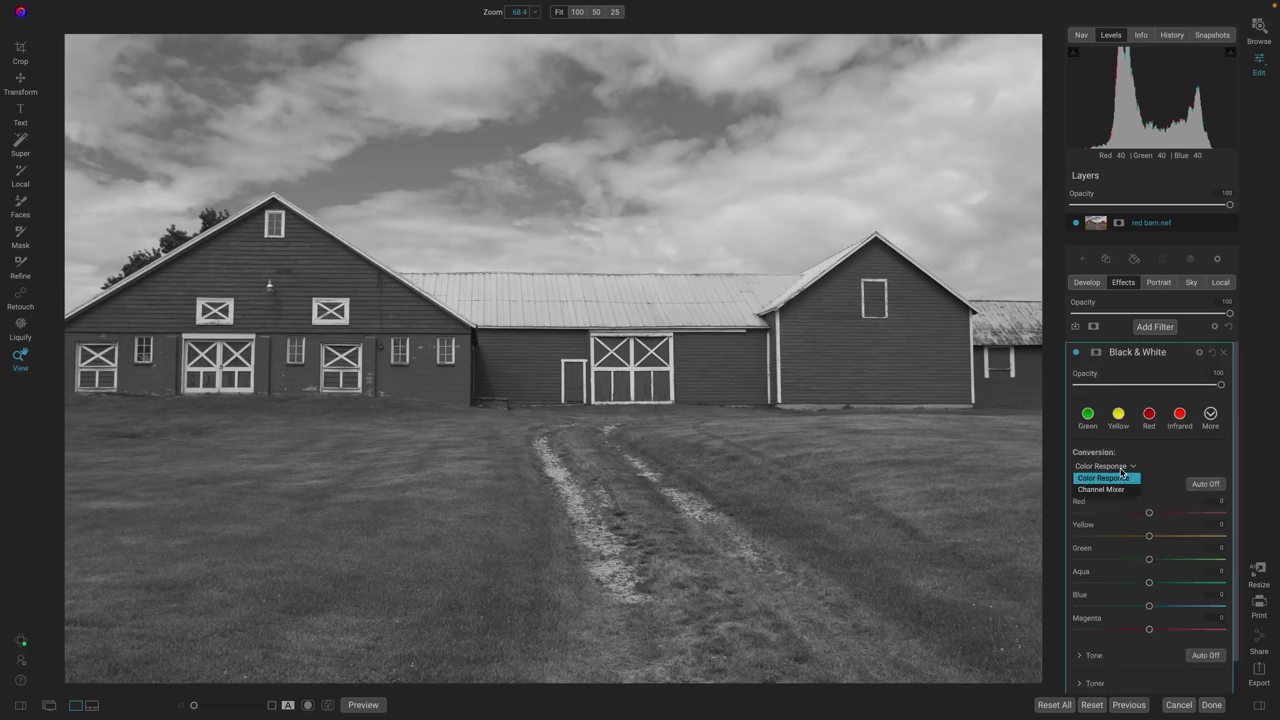
left_click(1122, 472)
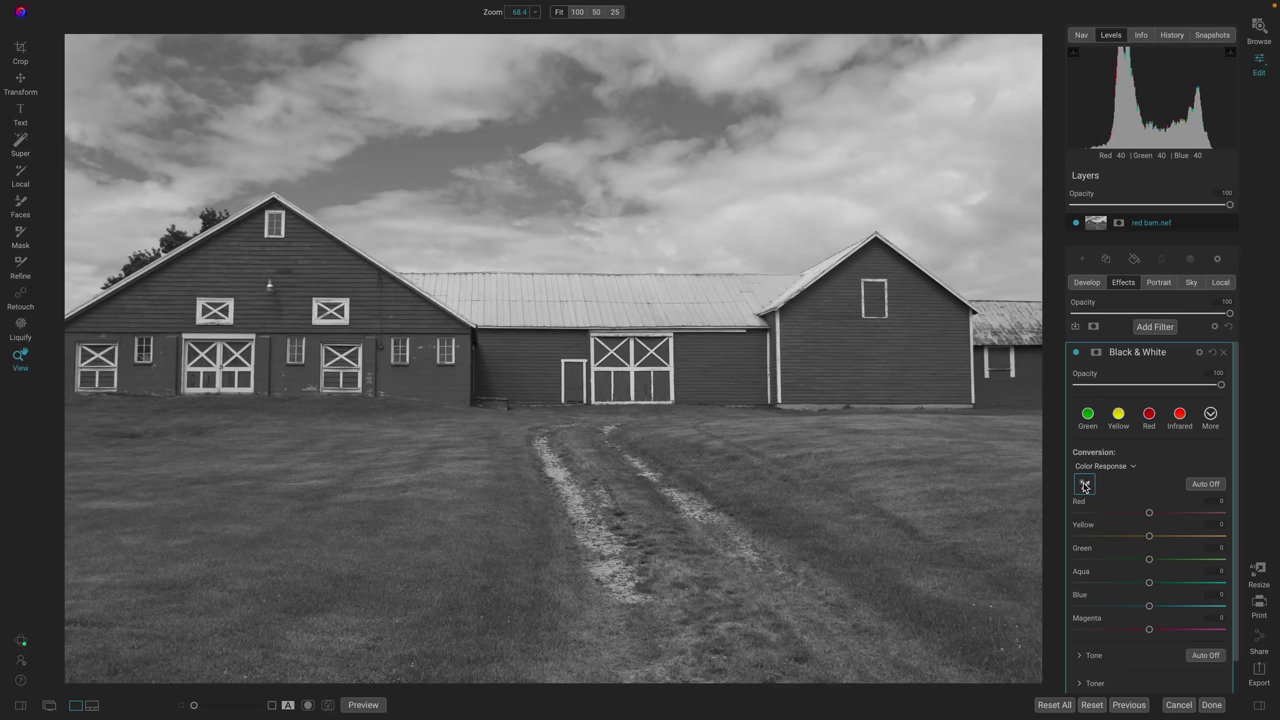
left_click(1084, 485)
left_click_drag(450, 382, 1158, 466)
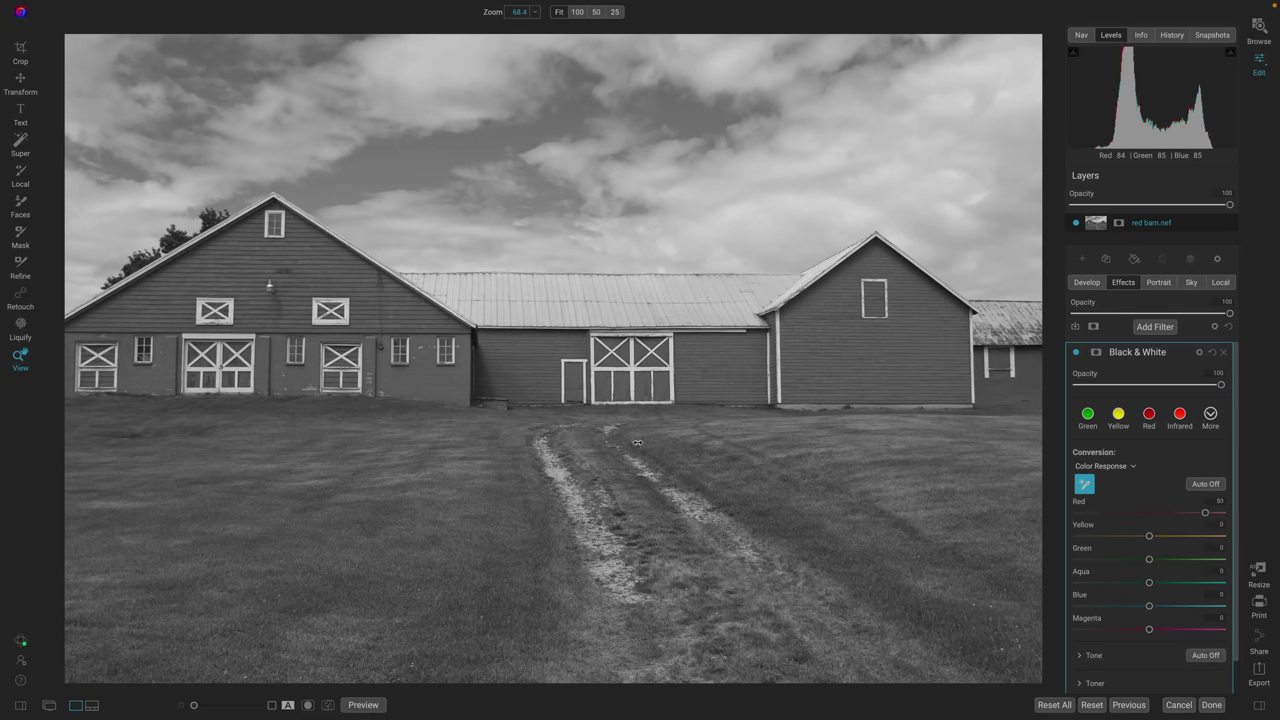
left_click_drag(637, 442, 77, 506)
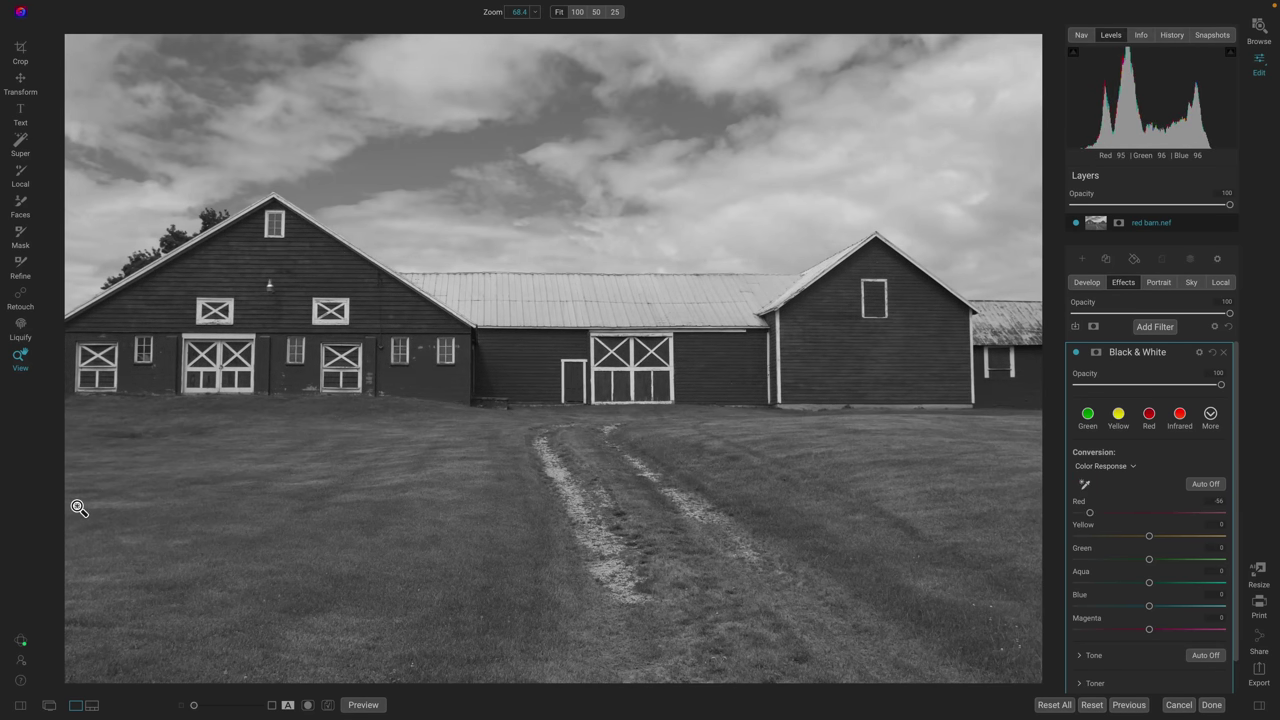
left_click(1084, 484)
left_click_drag(710, 120, 63, 262)
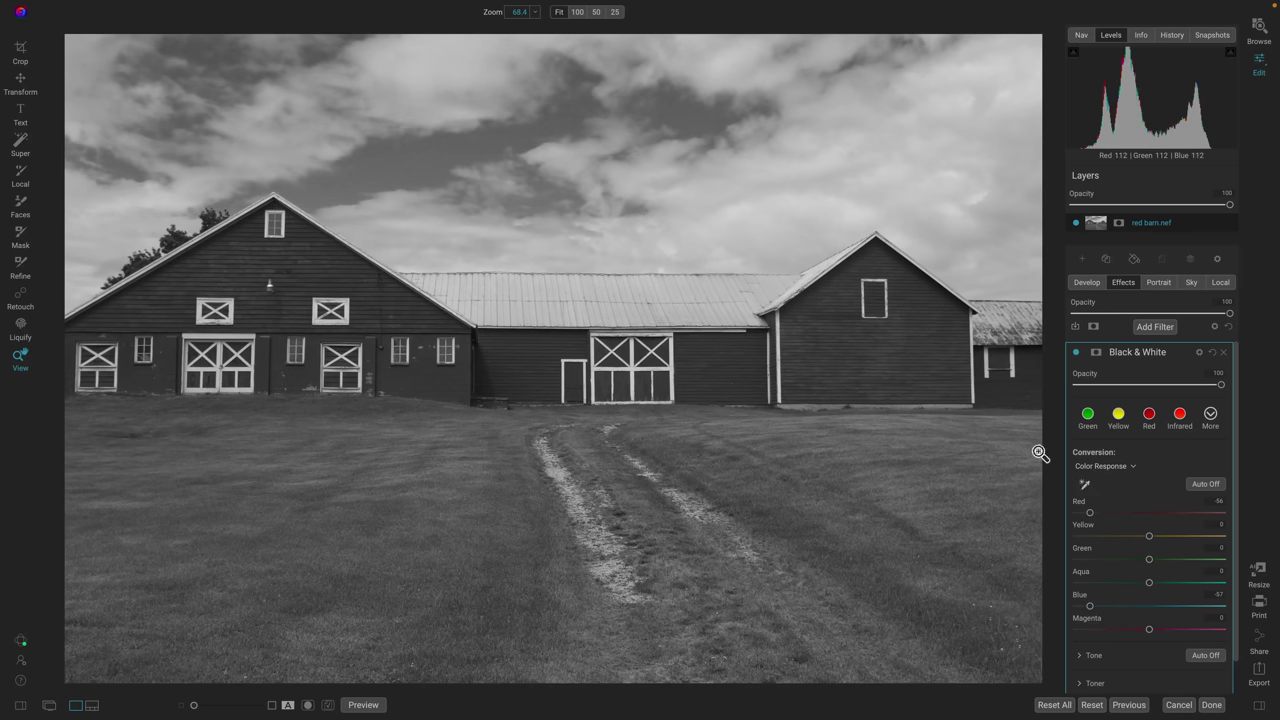
left_click(1084, 486)
left_click_drag(608, 482, 150, 539)
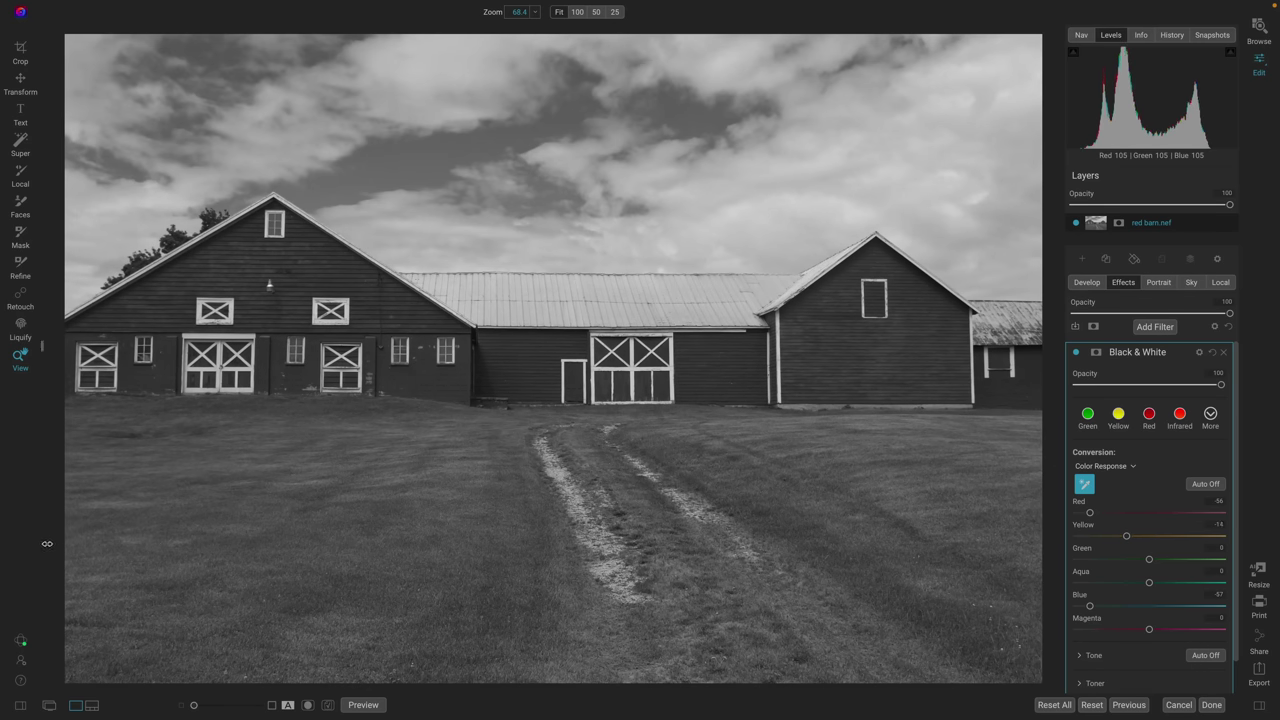
key("Escape")
left_click(1213, 353)
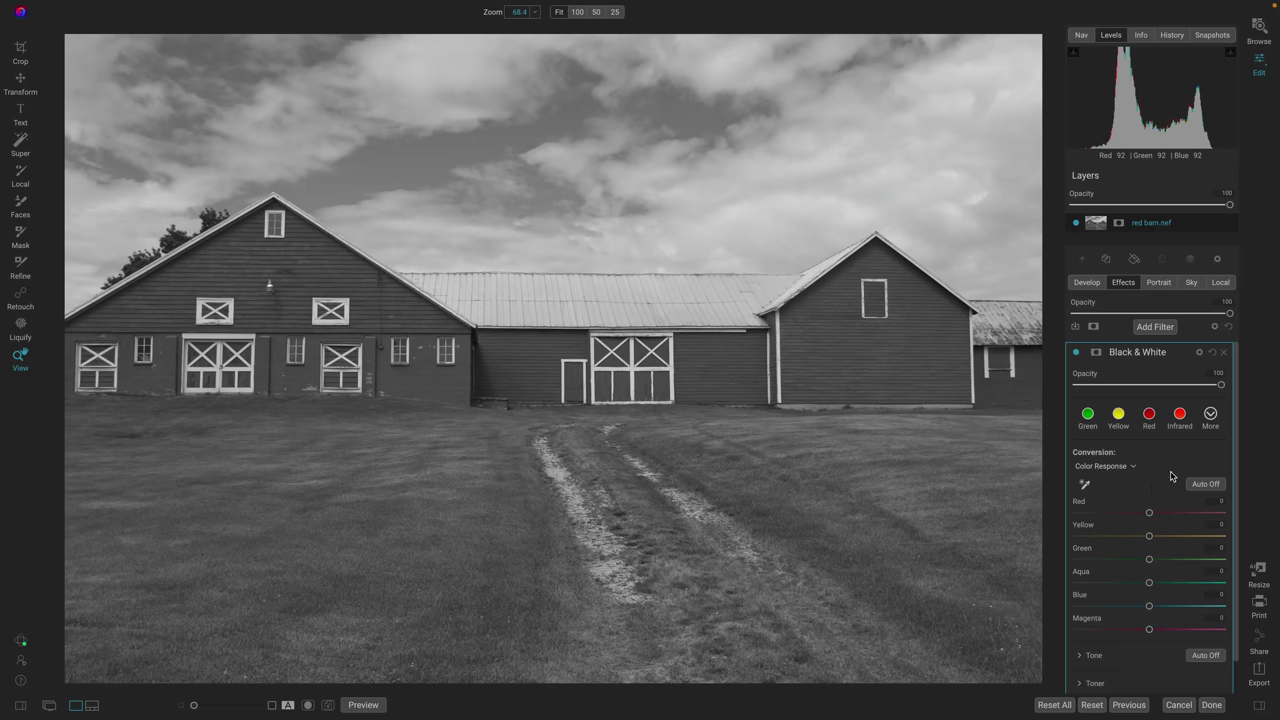
Add a Color Adjustment filter above Black & White and collapse its settings panel
left_click(1155, 327)
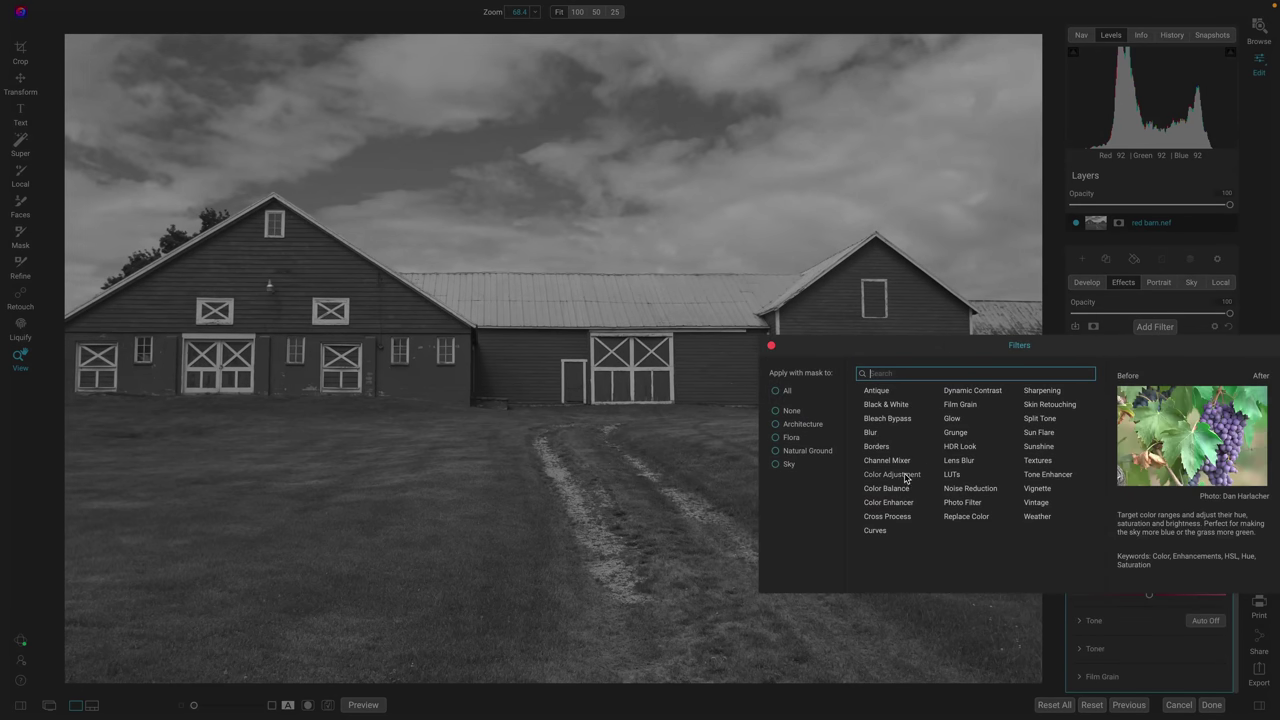
key("Escape")
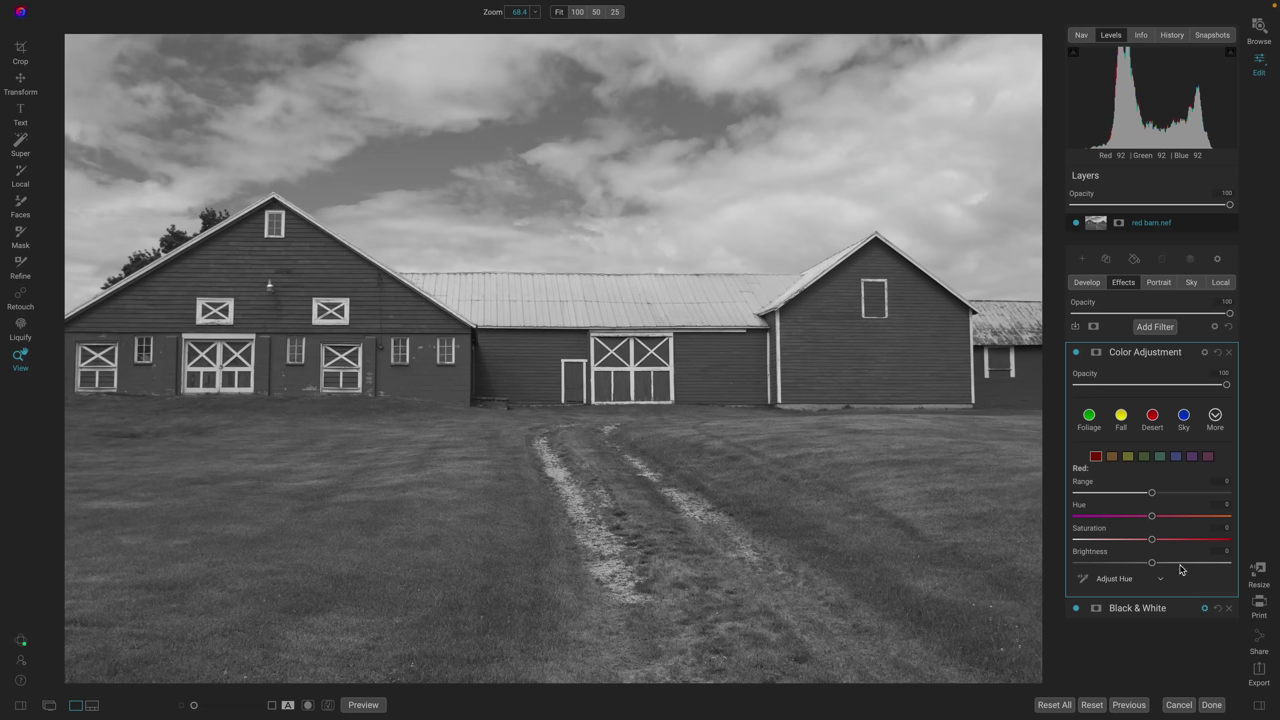
mouse_move(1152, 607)
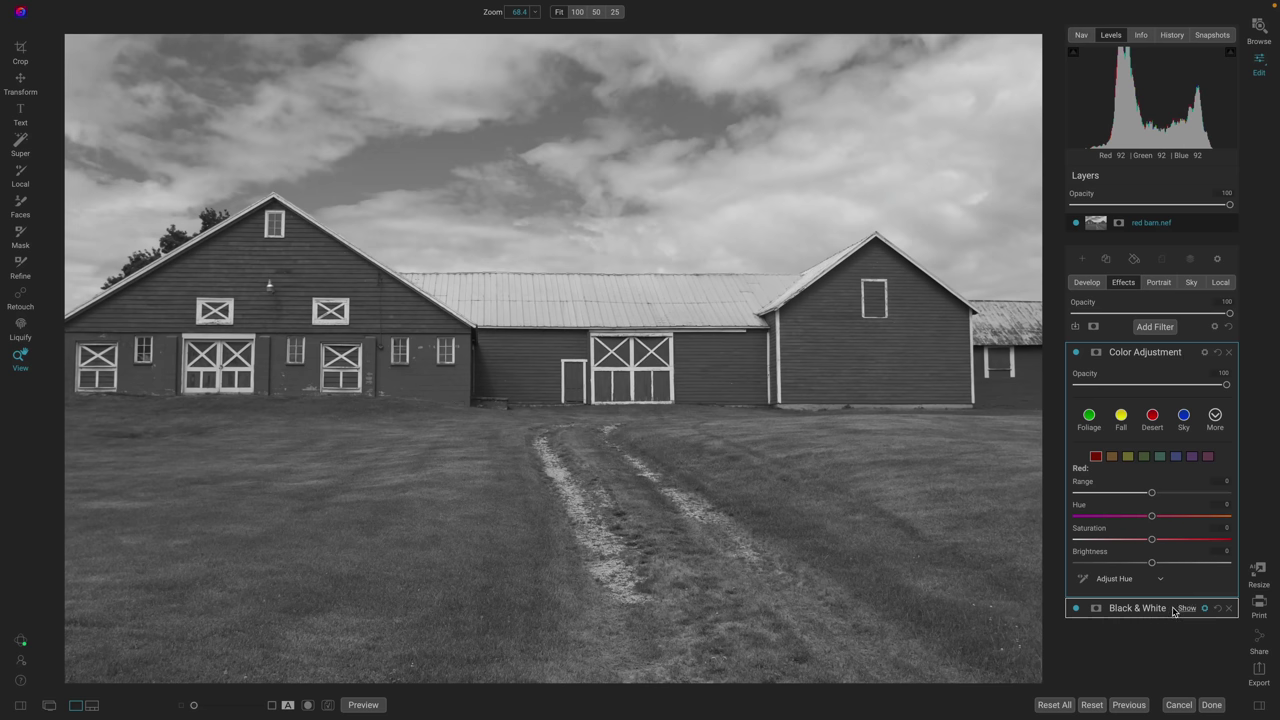
left_click(1193, 355)
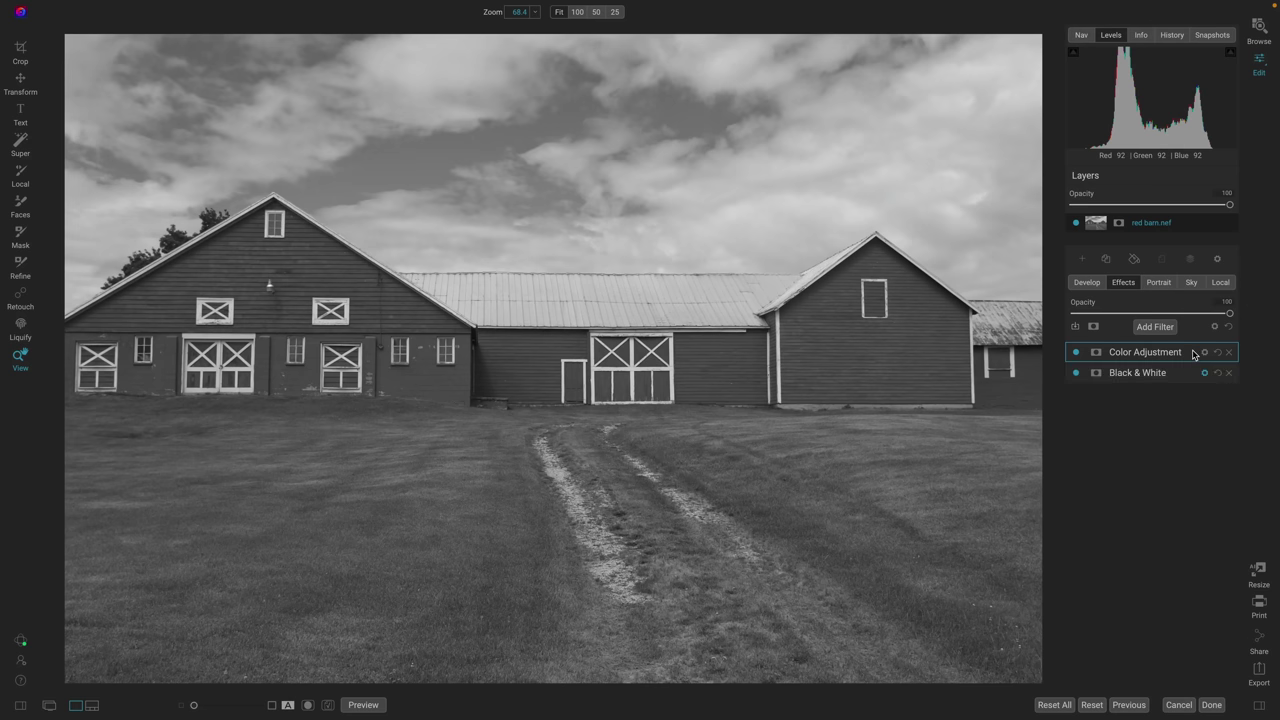
Move Color Adjustment below Black & White and select the red colour swatch
left_click_drag(1193, 355, 1146, 384)
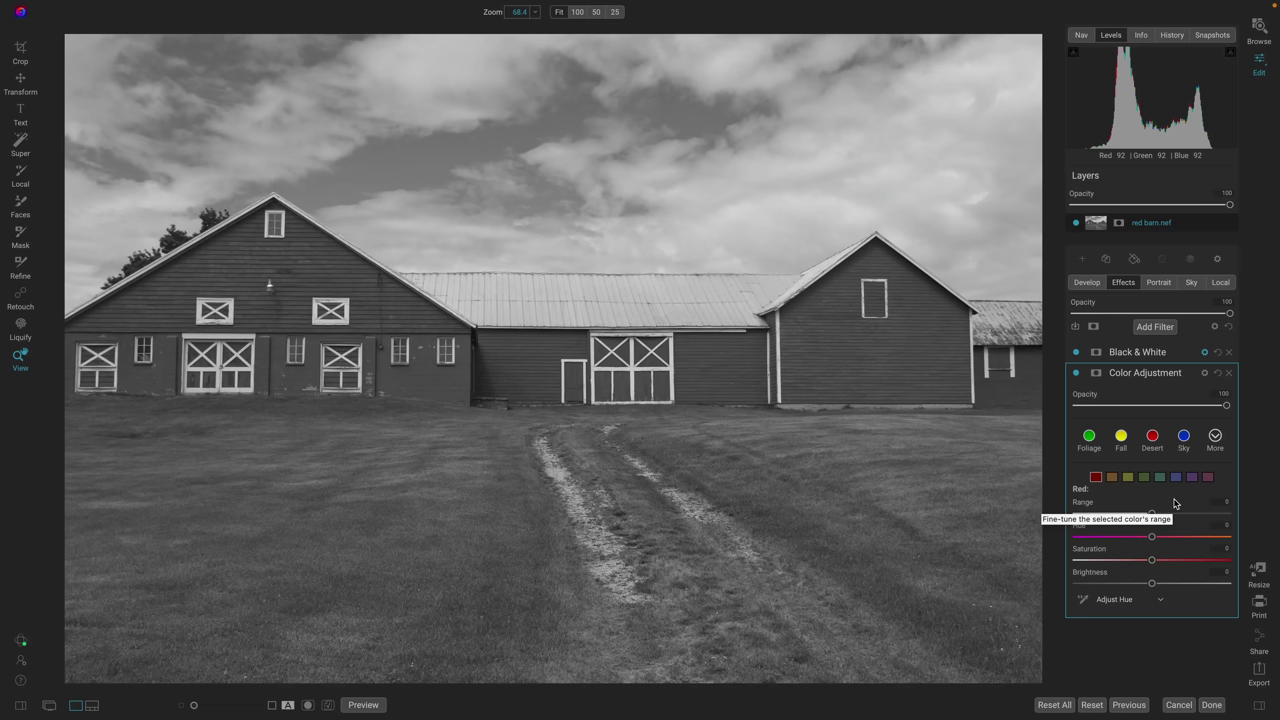
left_click(1112, 477)
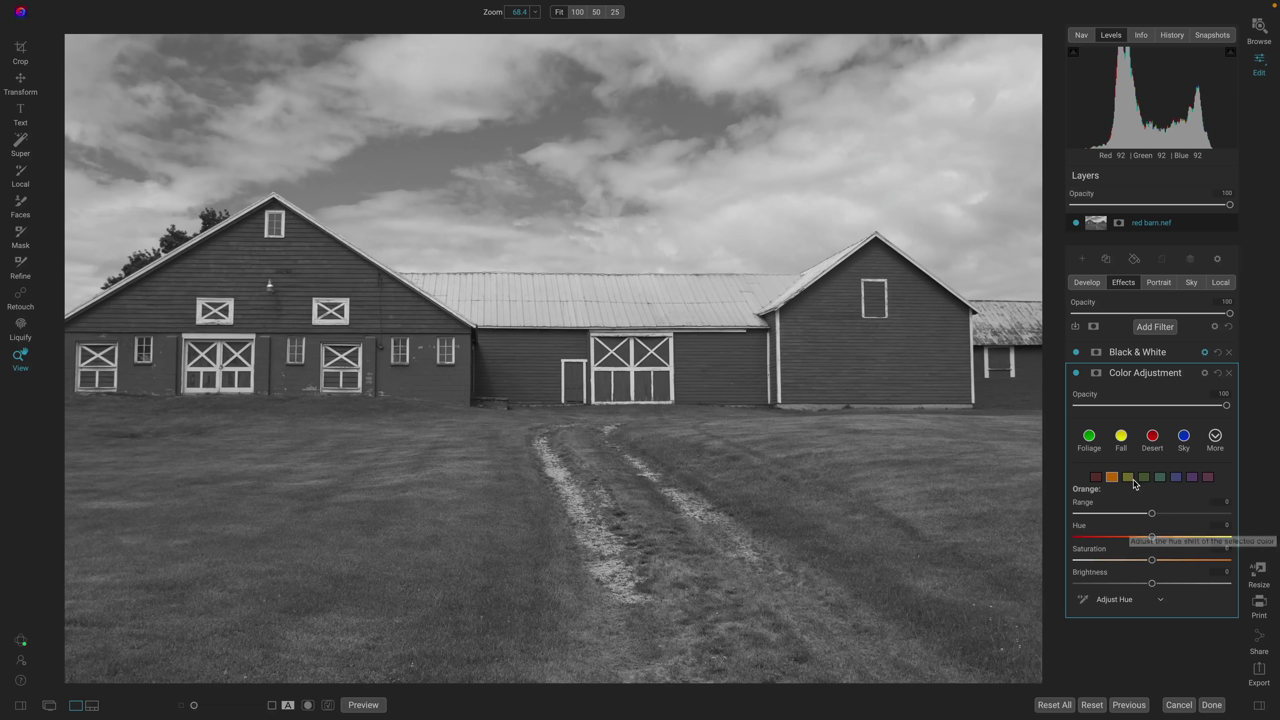
left_click(1129, 478)
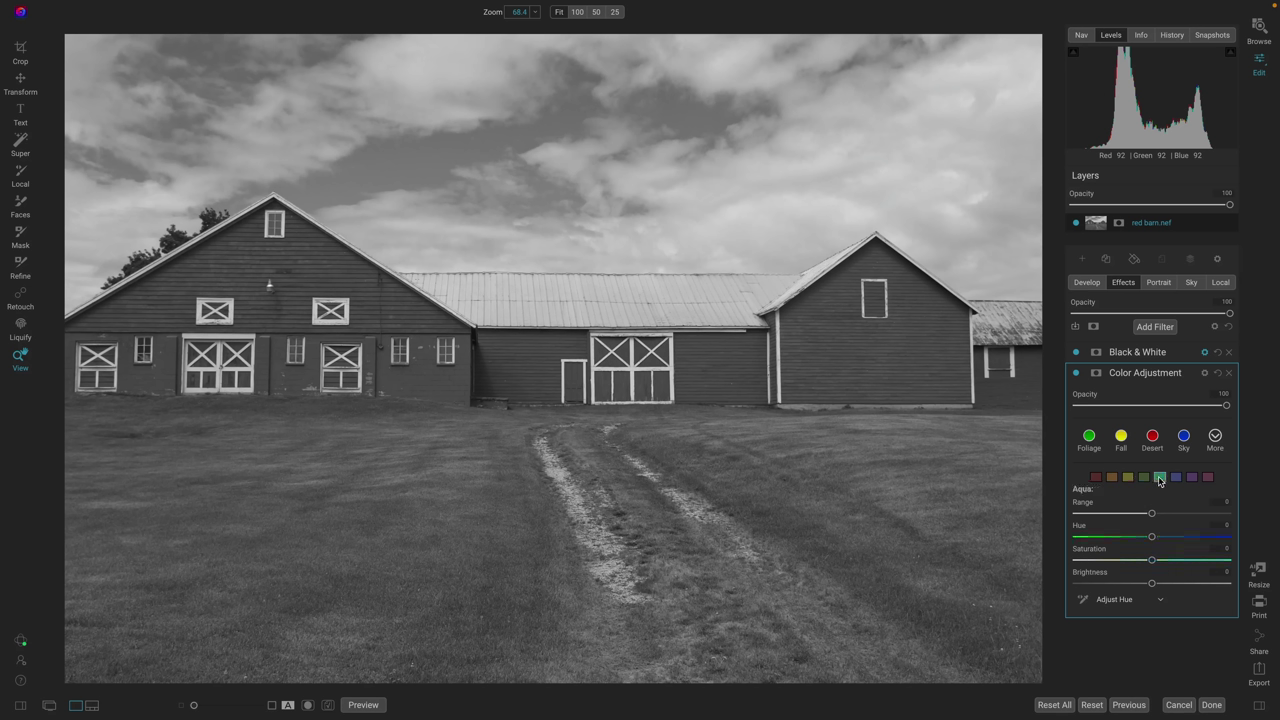
left_click(1178, 478)
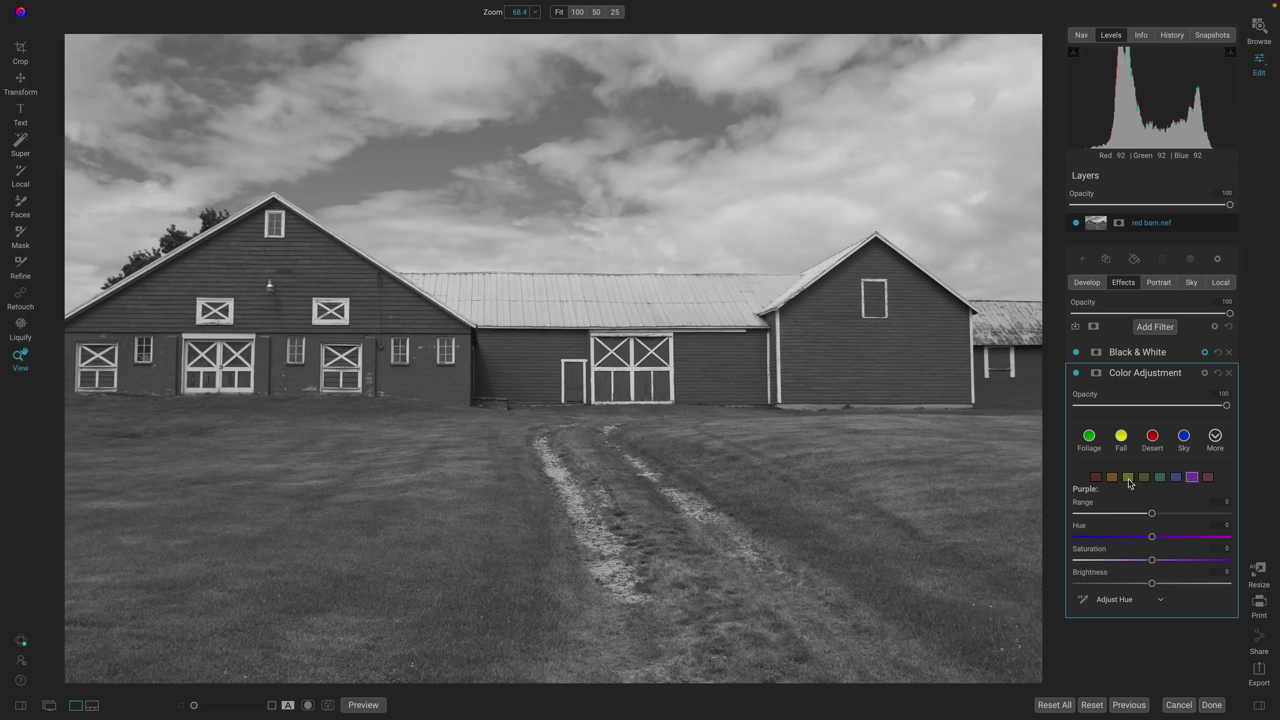
left_click(1097, 479)
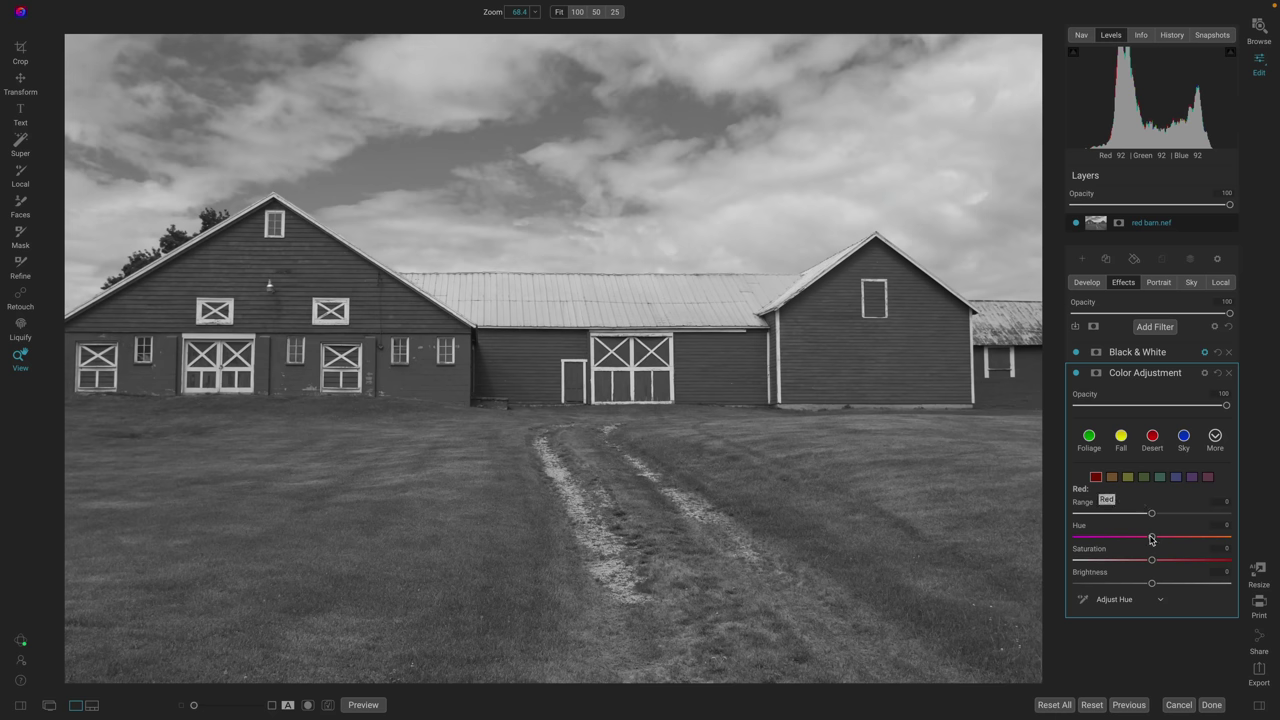
Set the red Brightness to -45 and the Range to 20
left_click_drag(1152, 583, 1081, 586)
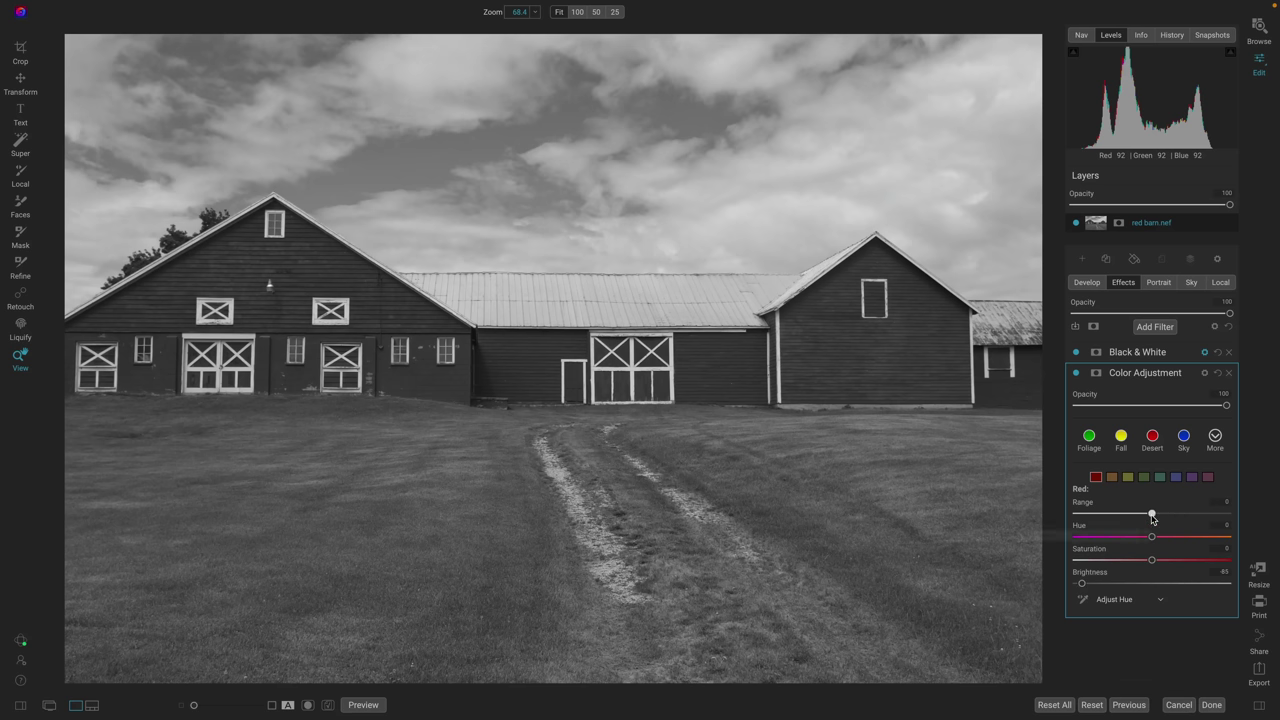
left_click_drag(1151, 515, 1087, 515)
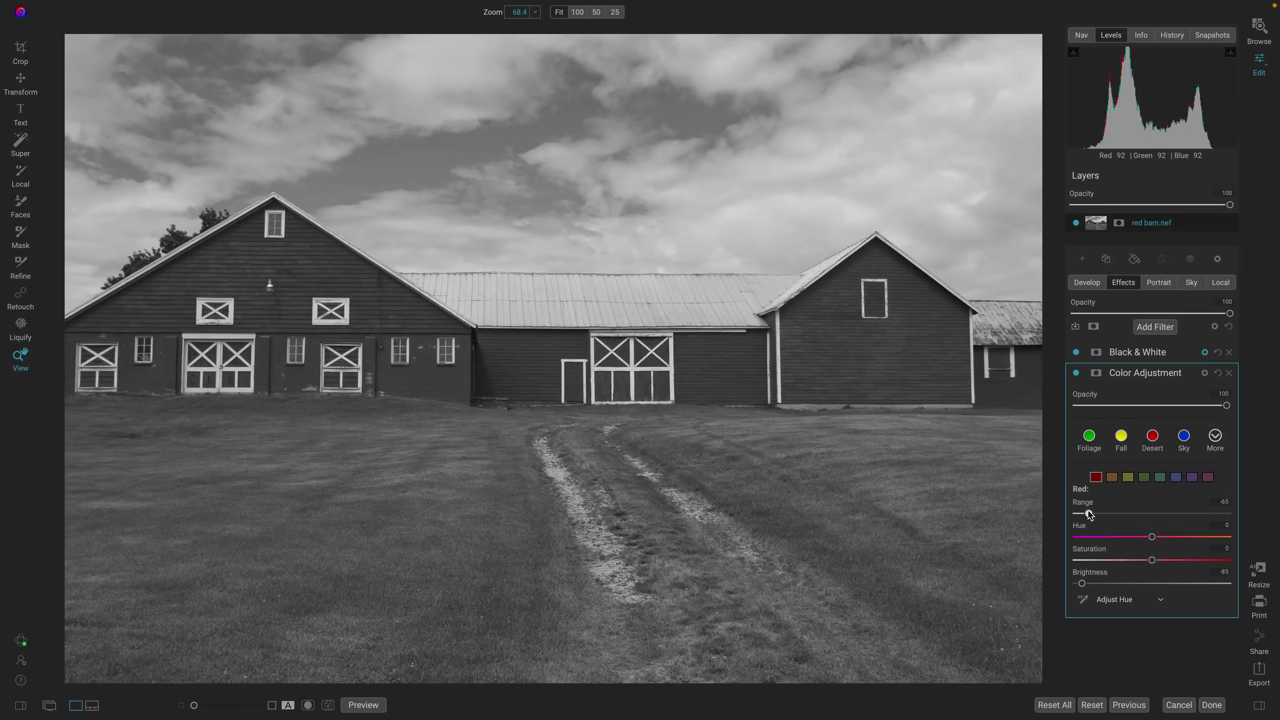
double_click(1110, 509)
left_click_drag(1140, 515, 1185, 515)
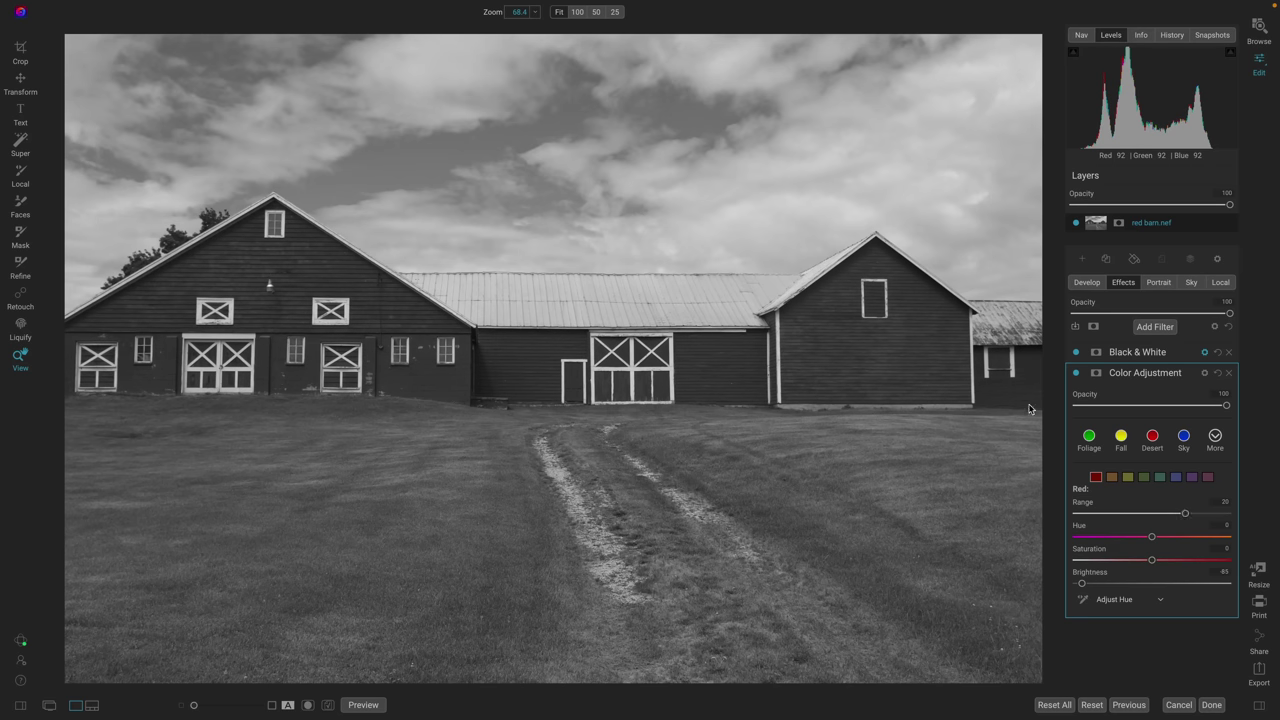
Set the Color Adjustment targeted tool to Adjust Brightness and enable it
left_click(1081, 601)
left_click(1156, 600)
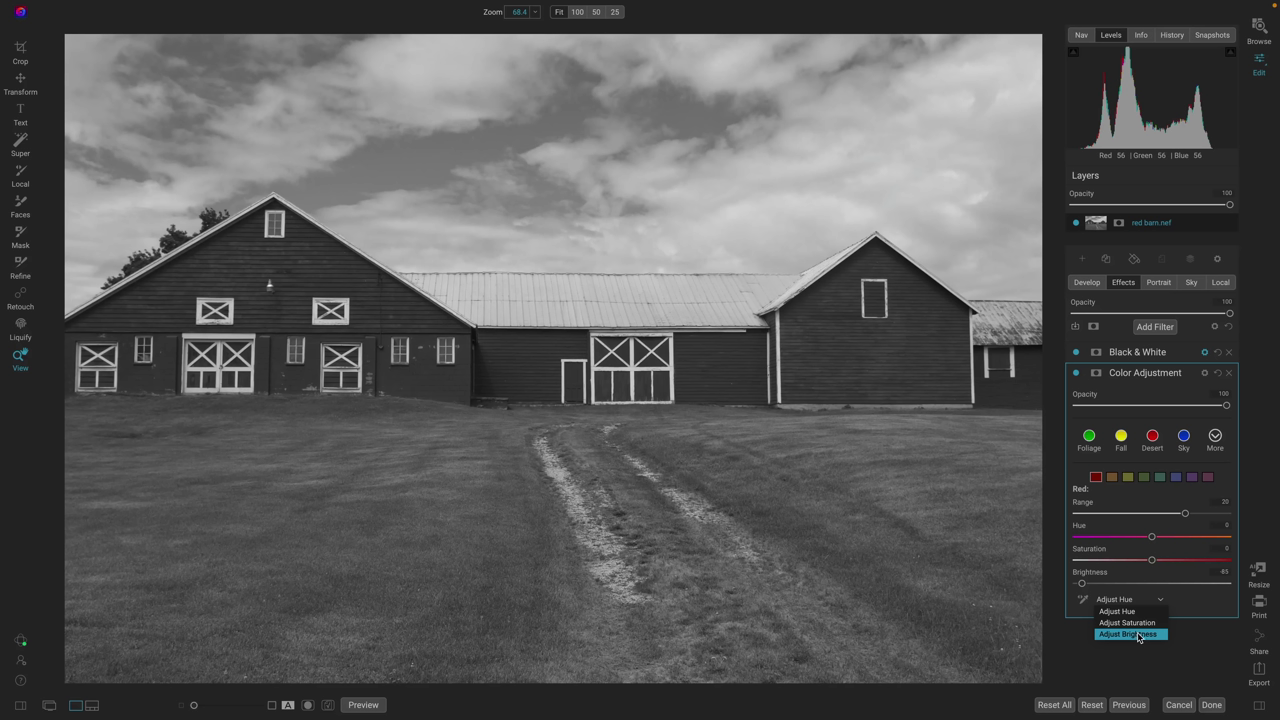
left_click(1135, 637)
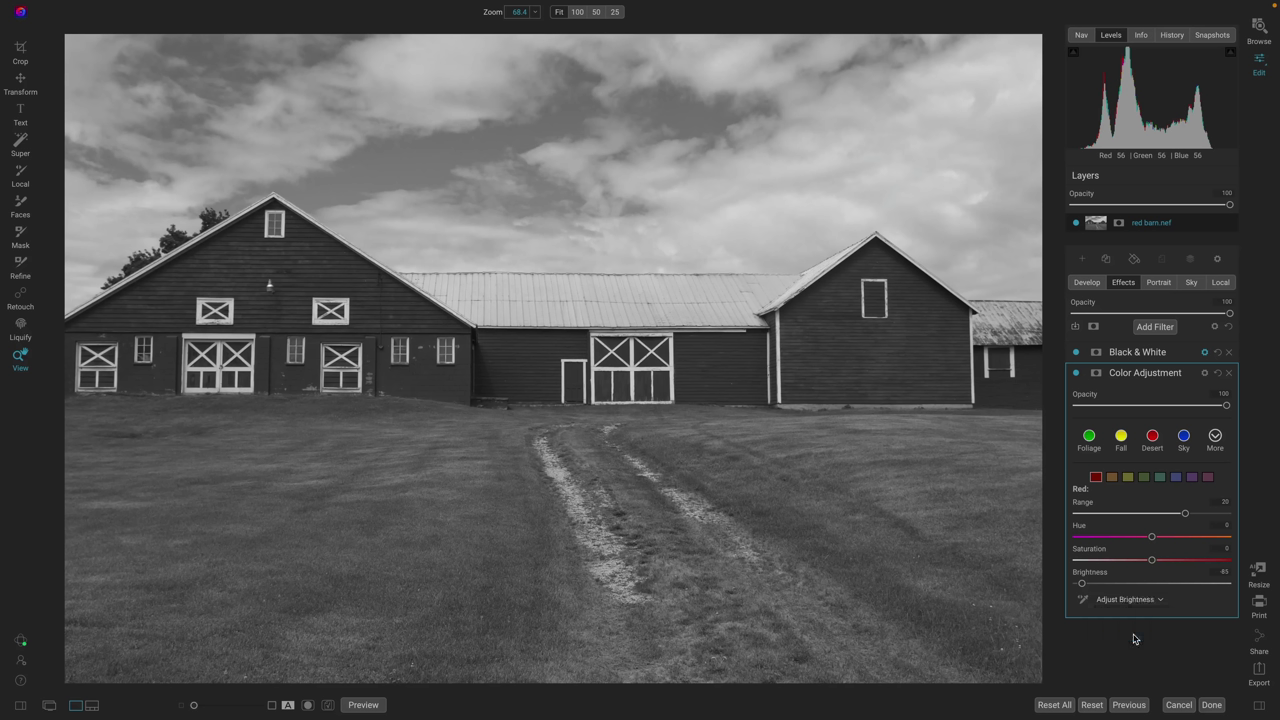
left_click(1082, 599)
left_click(1082, 599)
left_click(1082, 599)
Drag on the sky and the barn to darken blues and push red Brightness to about -94
left_click(694, 124)
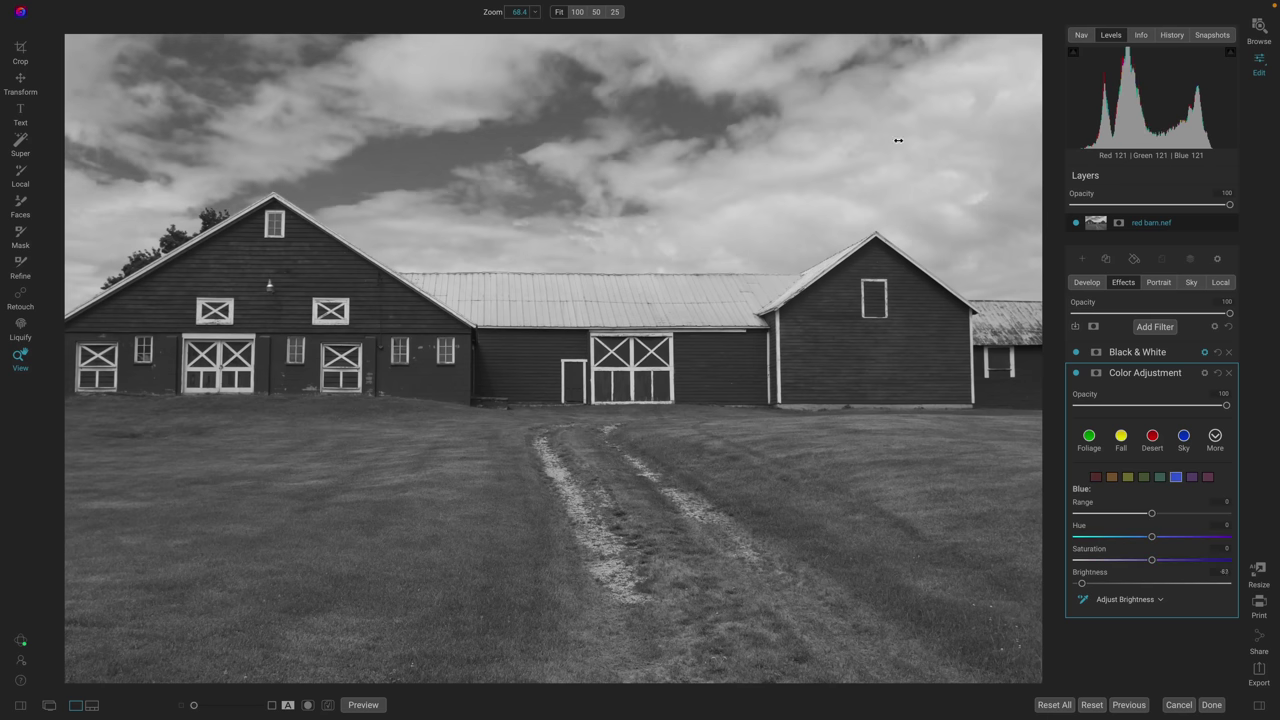
left_click_drag(698, 154, 55, 287)
left_click_drag(703, 238, 1262, 256)
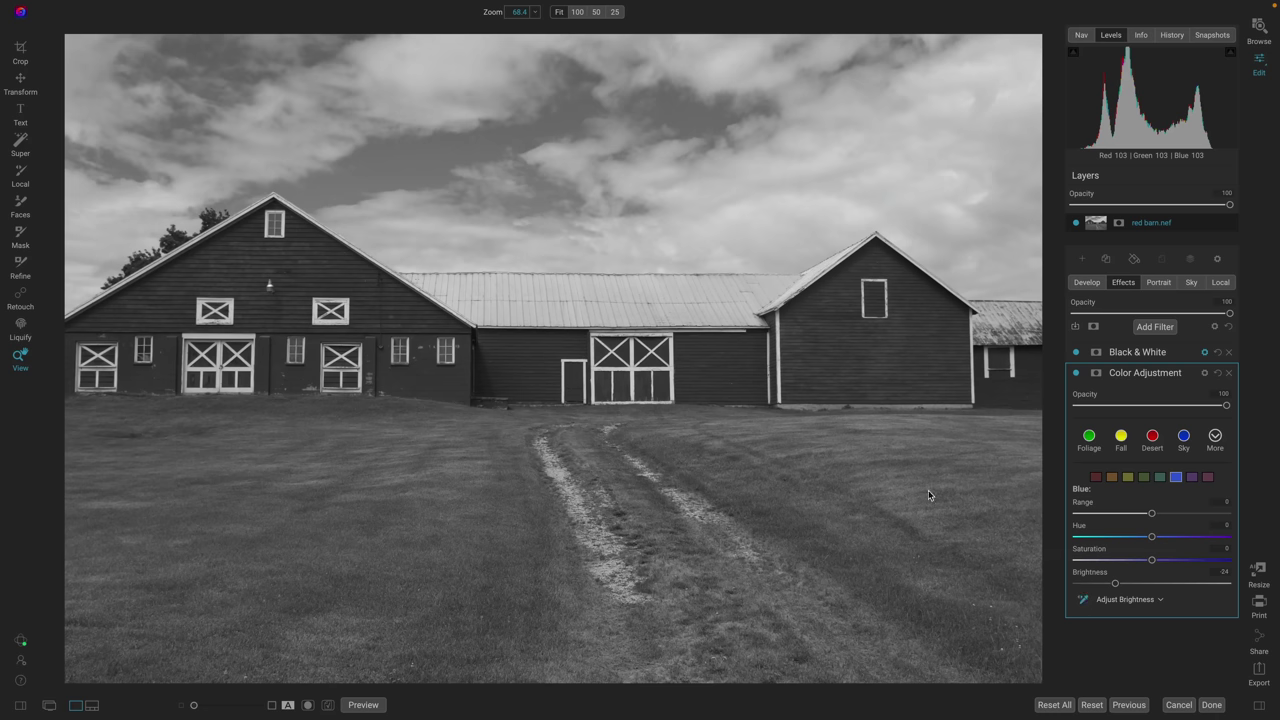
left_click(889, 381)
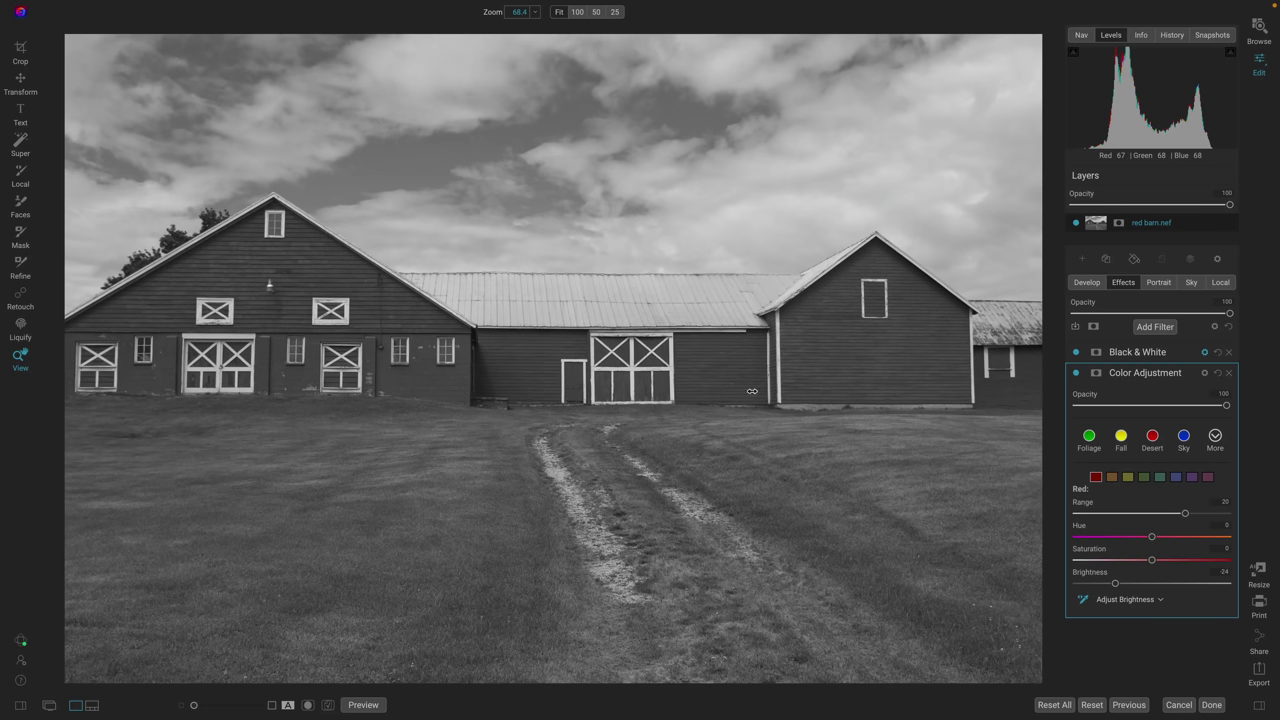
left_click_drag(497, 401, 321, 415)
left_click_drag(838, 430, 5, 462)
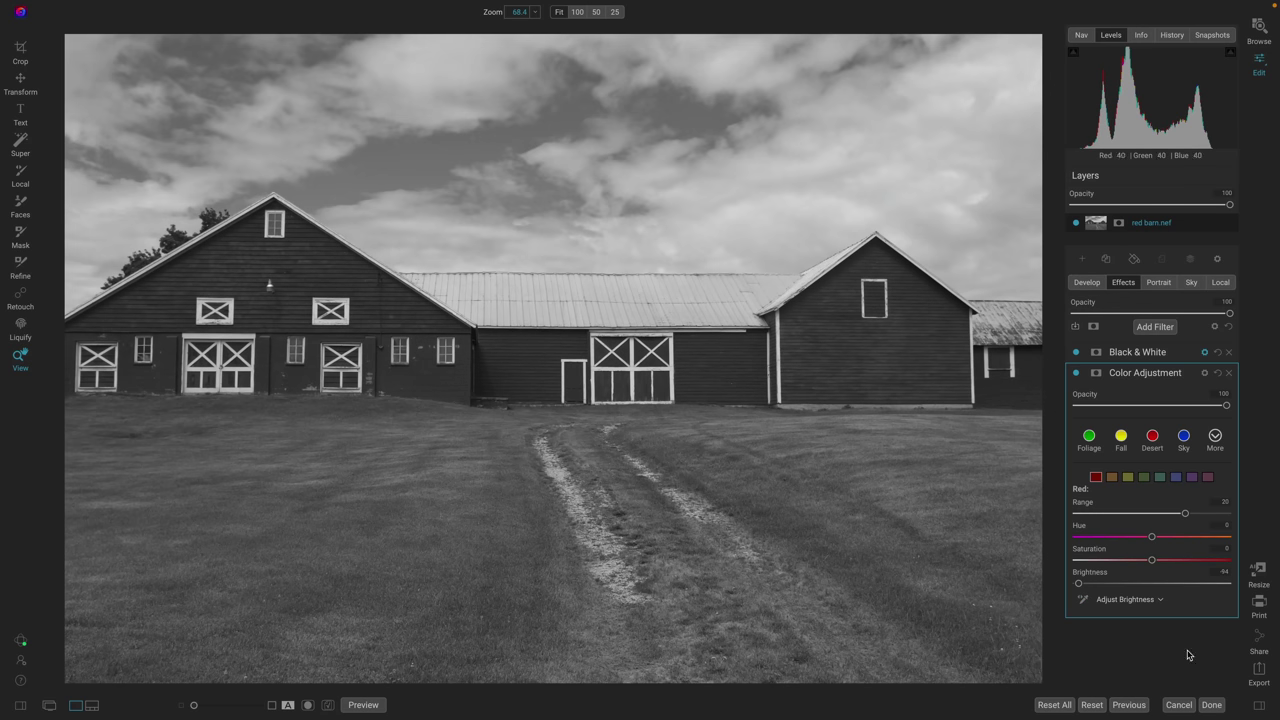
Compare the photo with Color Adjustment off and on, then delete that filter
left_click(1075, 373)
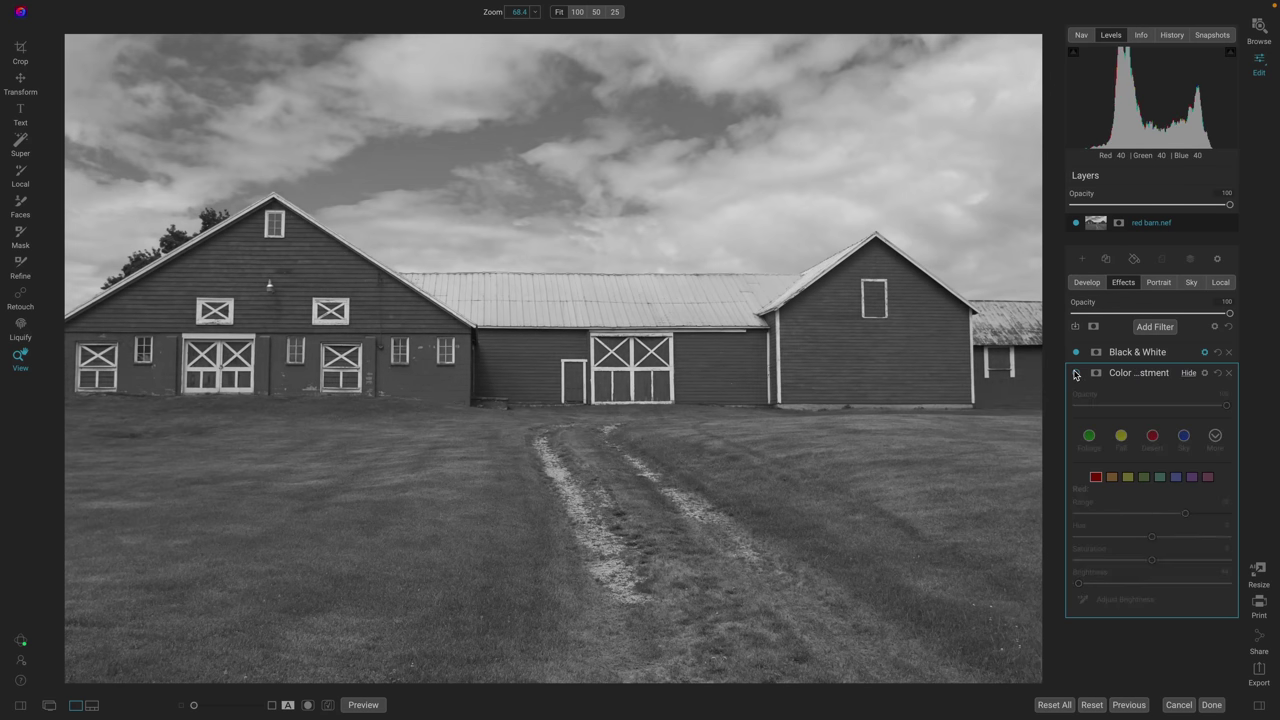
left_click(1075, 373)
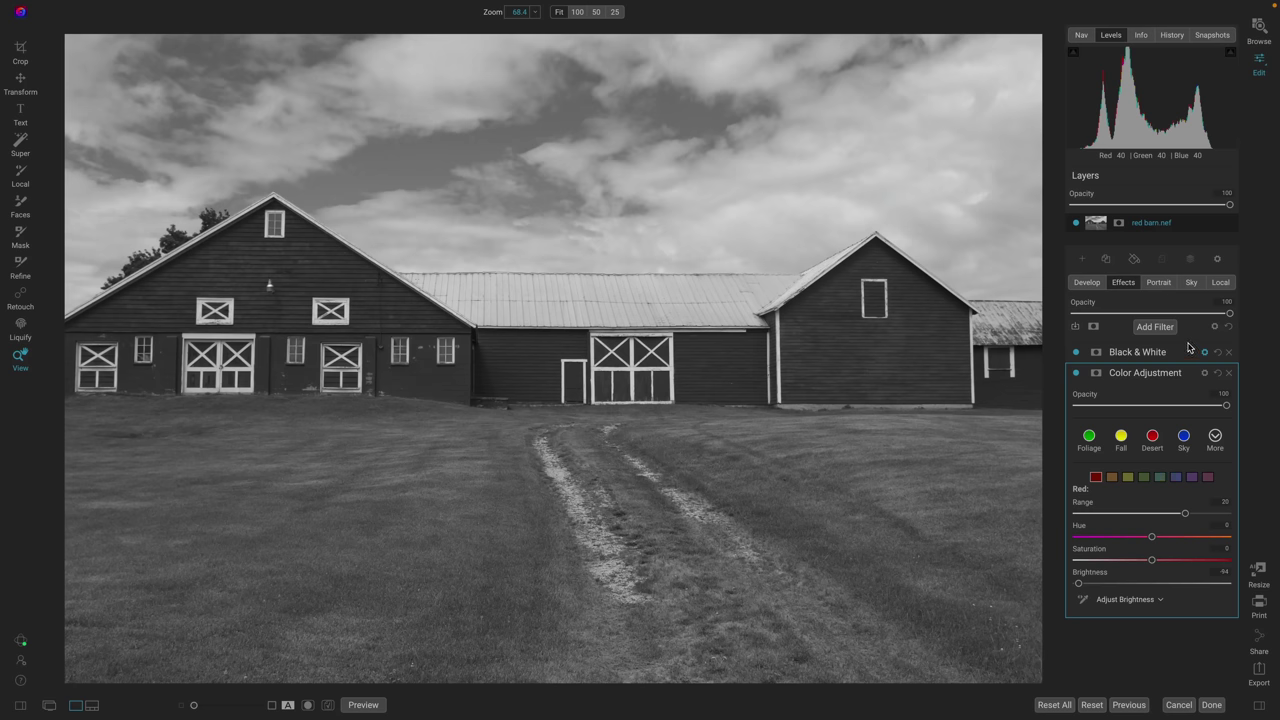
key("Delete")
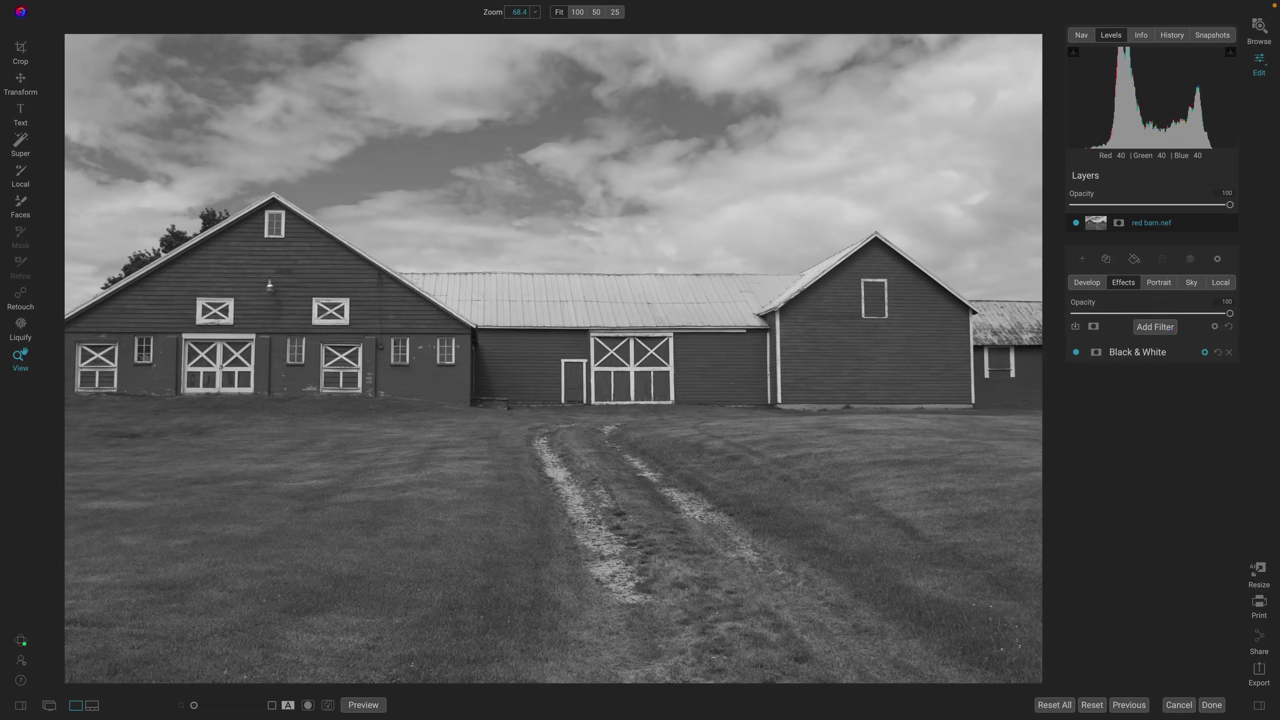
Add a Color Enhancer filter and move it below Black & White
left_click(1157, 327)
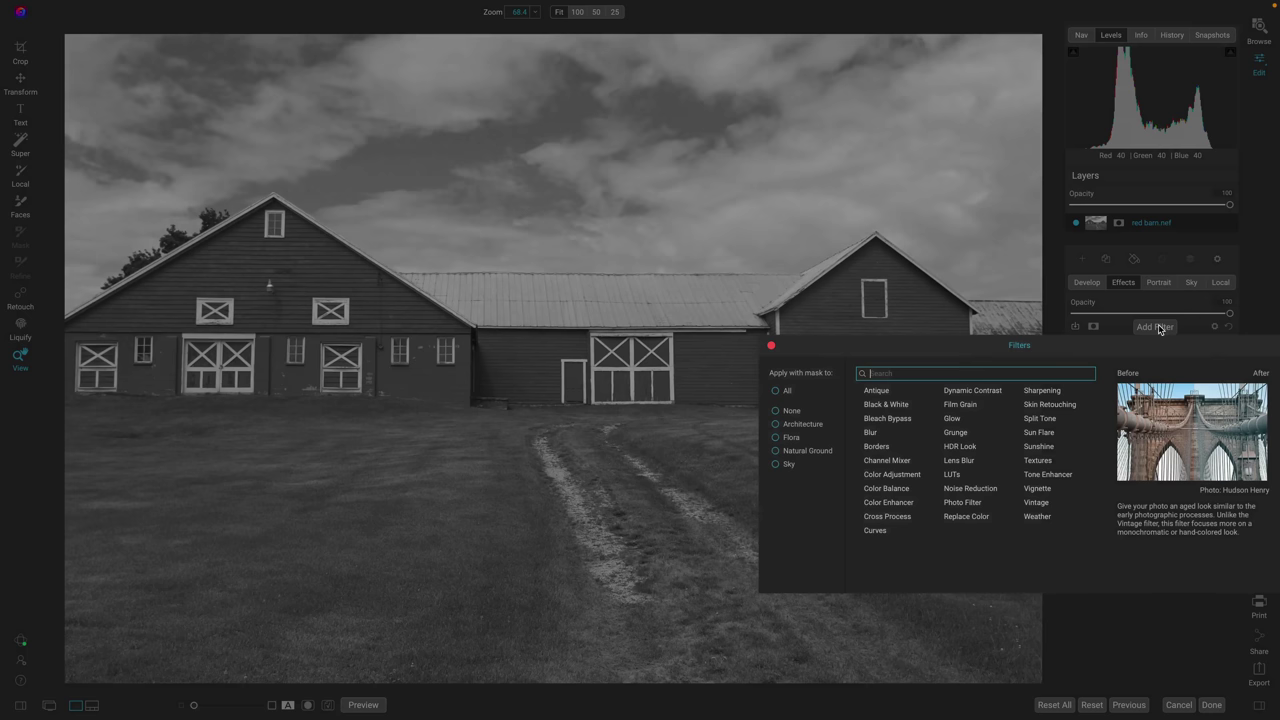
left_click(888, 502)
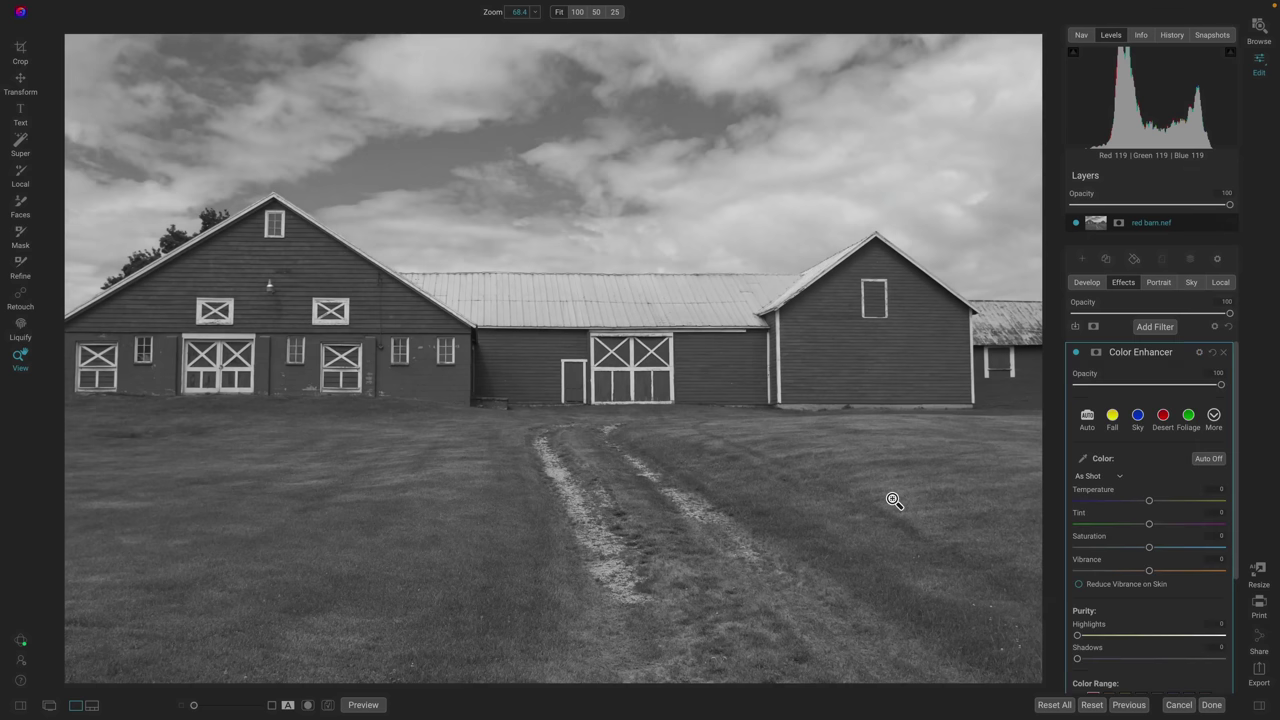
left_click(1190, 357)
left_click_drag(1190, 357, 1144, 393)
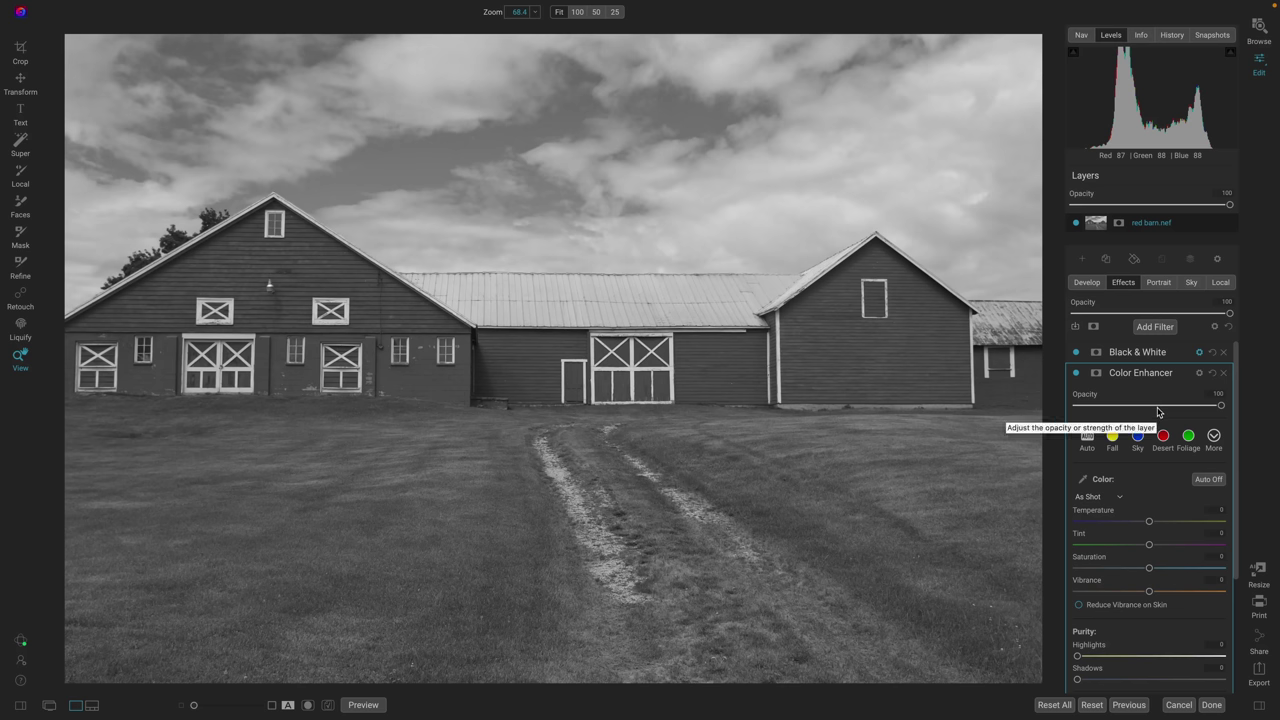
left_click(1180, 357)
left_click(1166, 402)
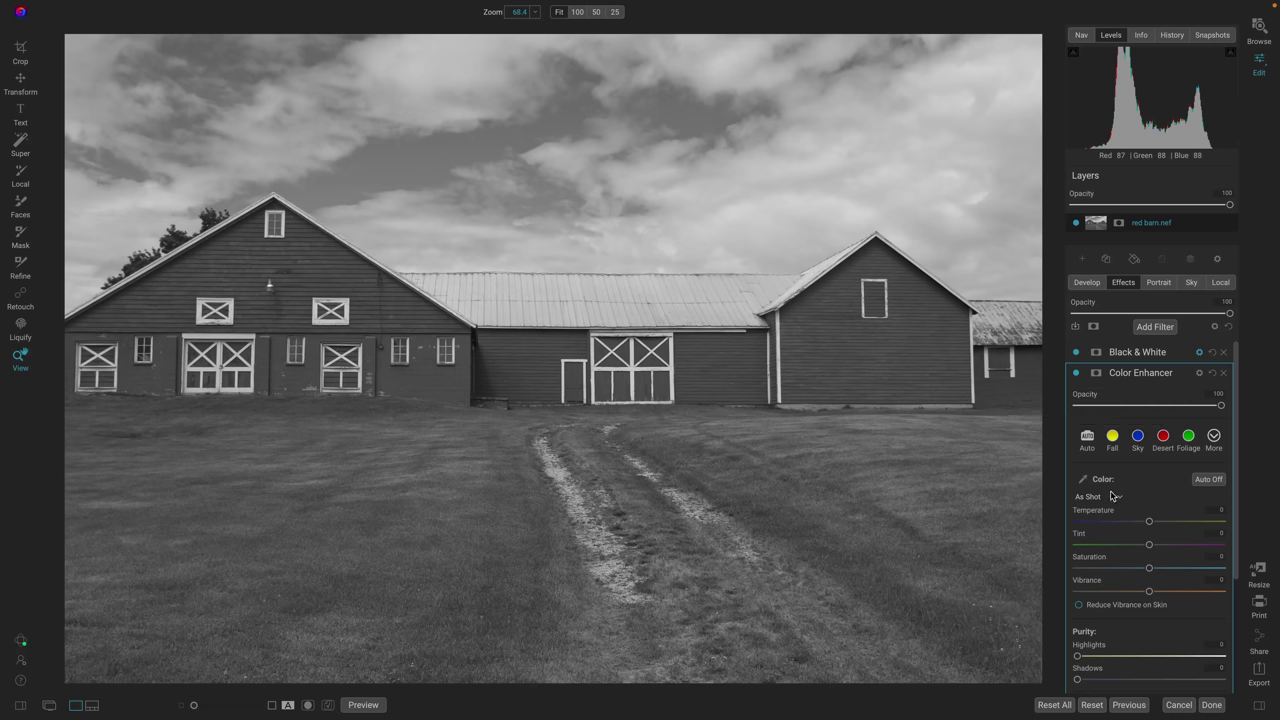
Keep Color Enhancer Temperature at 0 and set red Brightness to -100
scroll(1160, 494, "down", 3)
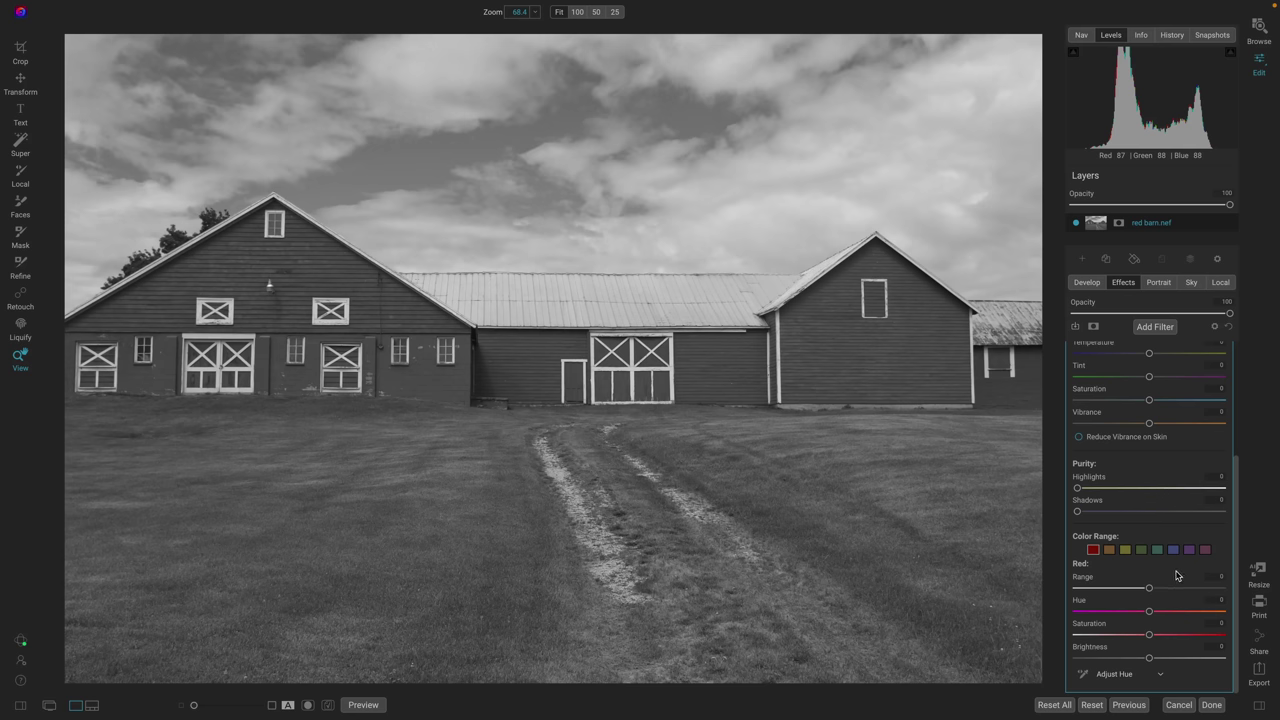
scroll(1176, 575, "up", 4)
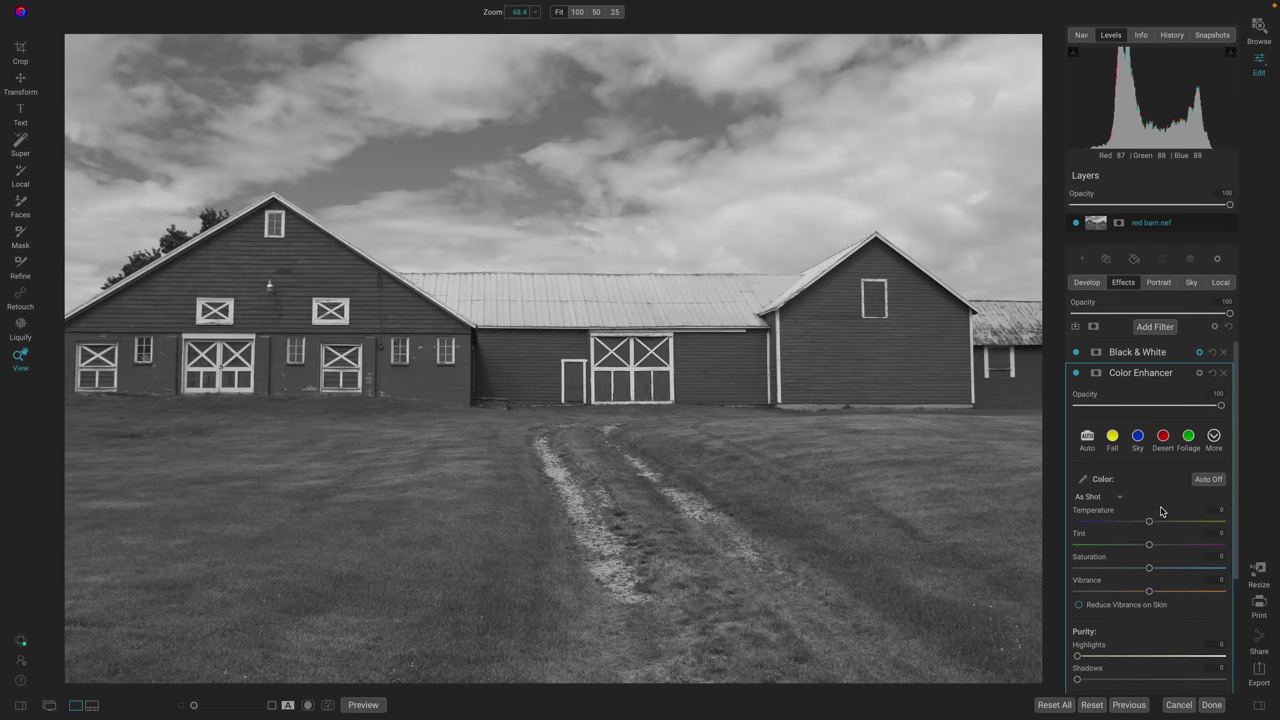
left_click_drag(1148, 523, 1180, 523)
double_click(1106, 511)
scroll(1163, 503, "down", 3)
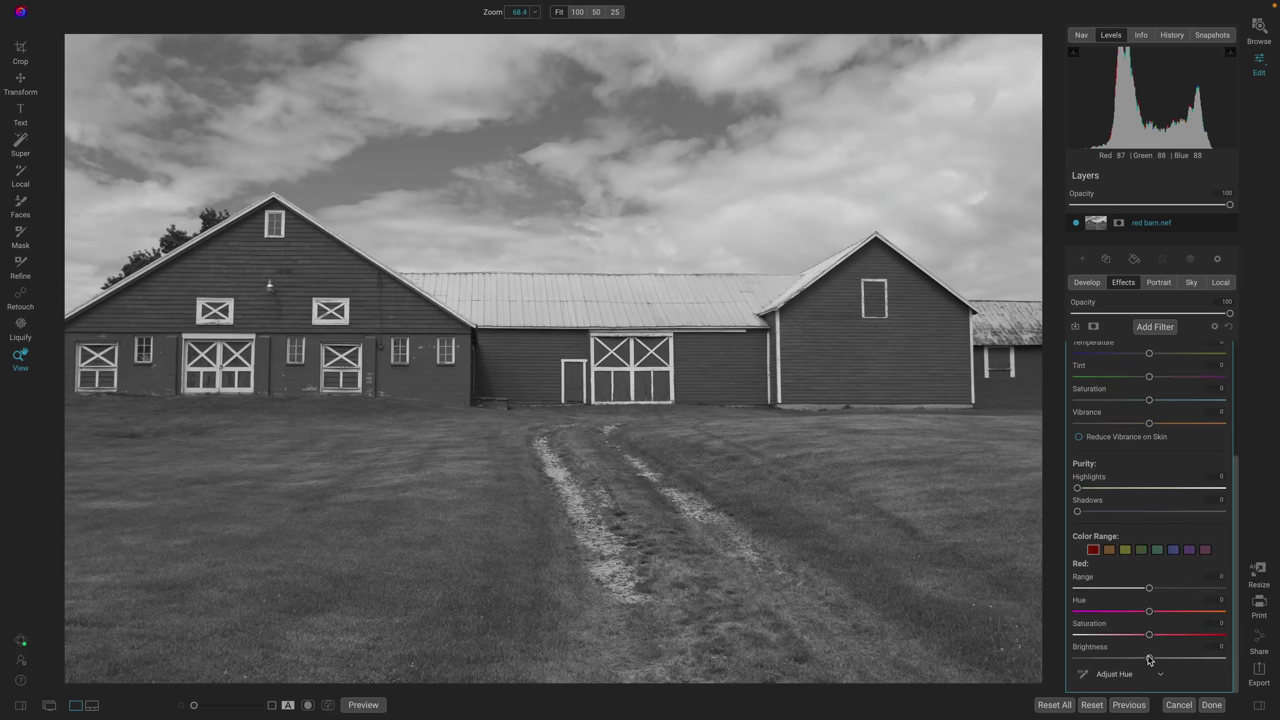
left_click_drag(1149, 657, 1065, 660)
Set green Brightness to -100, reset Temperature to 0, and compare Color Enhancer off and on
left_click(1174, 551)
left_click(1141, 550)
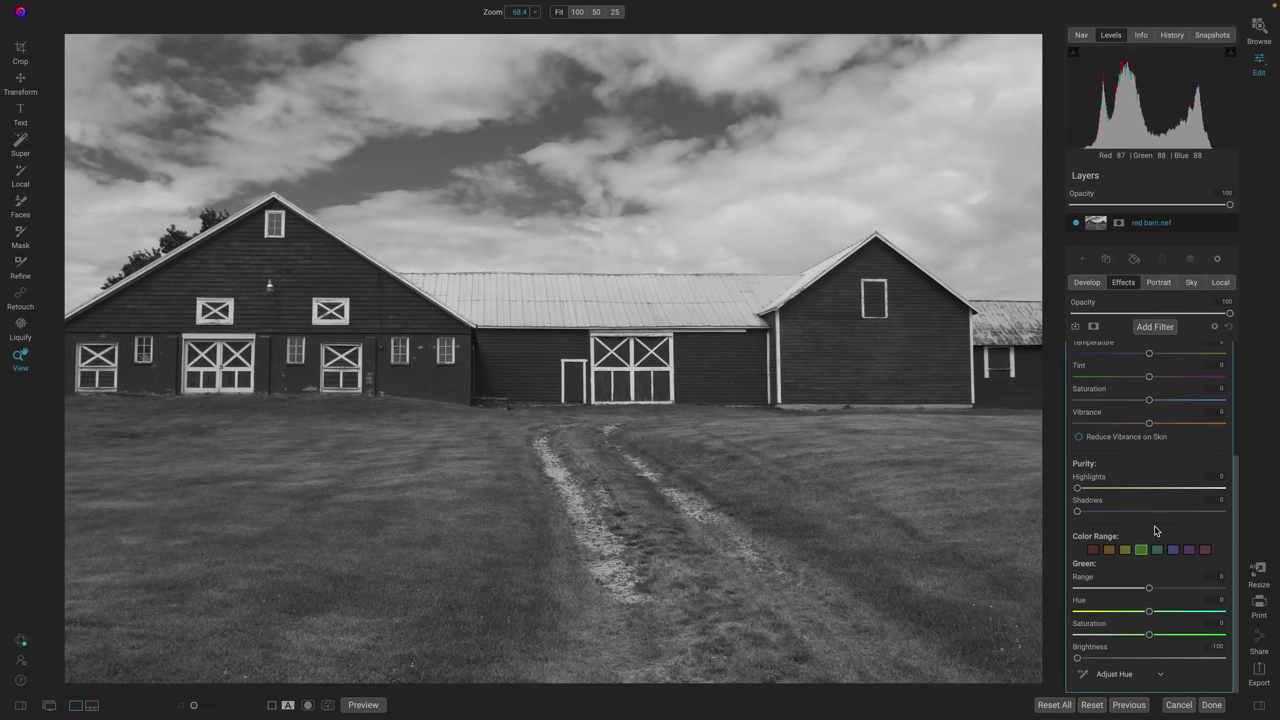
scroll(1152, 536, "up", 3)
left_click_drag(1148, 524, 1119, 522)
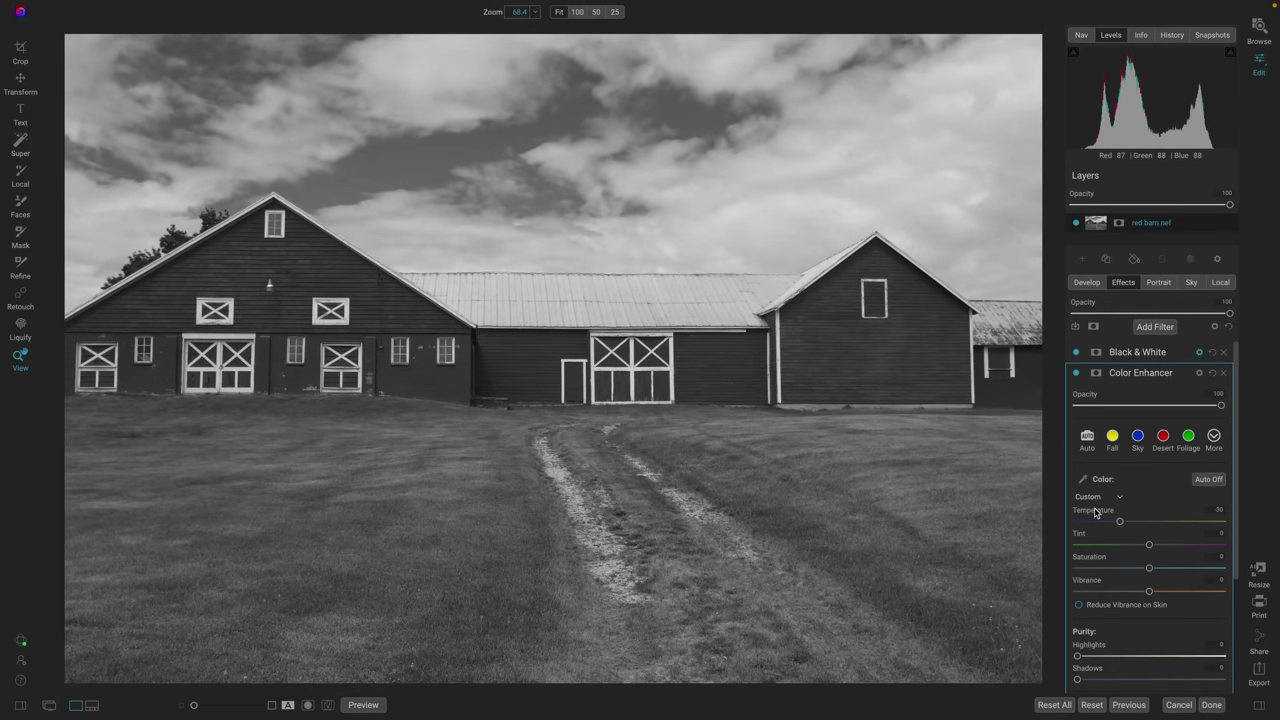
double_click(1097, 511)
scroll(1178, 498, "down", 3)
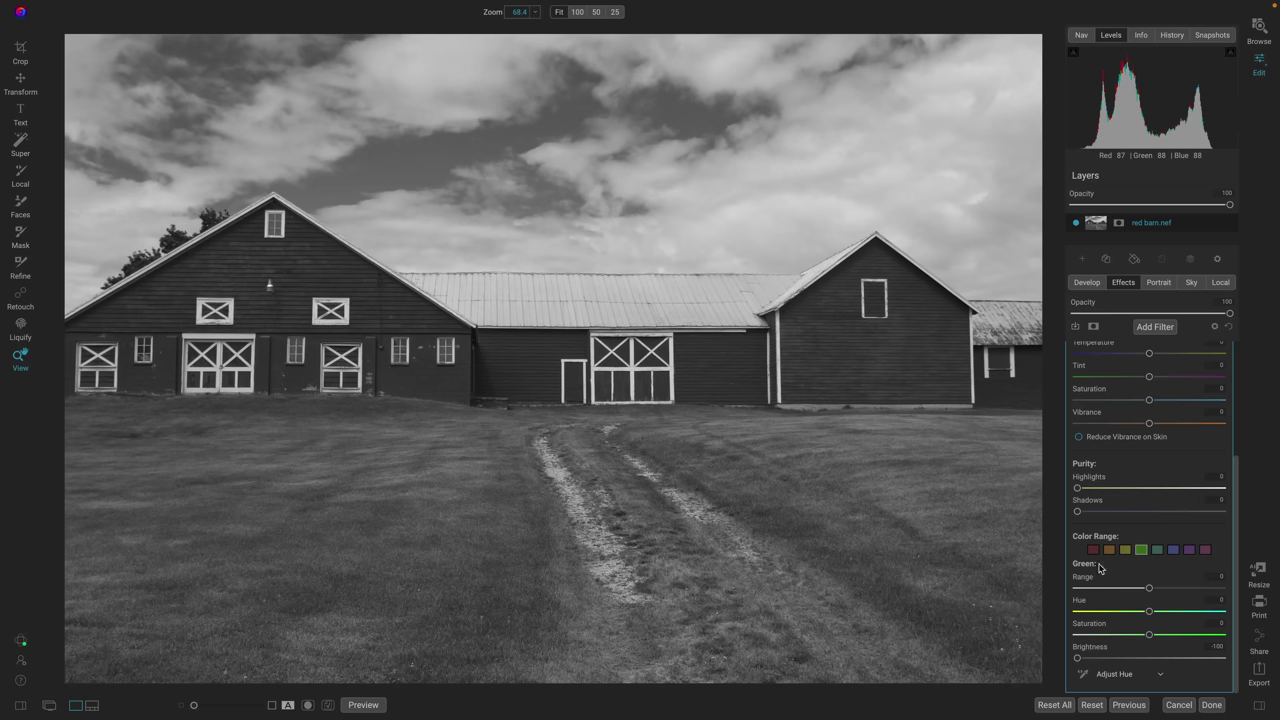
scroll(1160, 651, "up", 3)
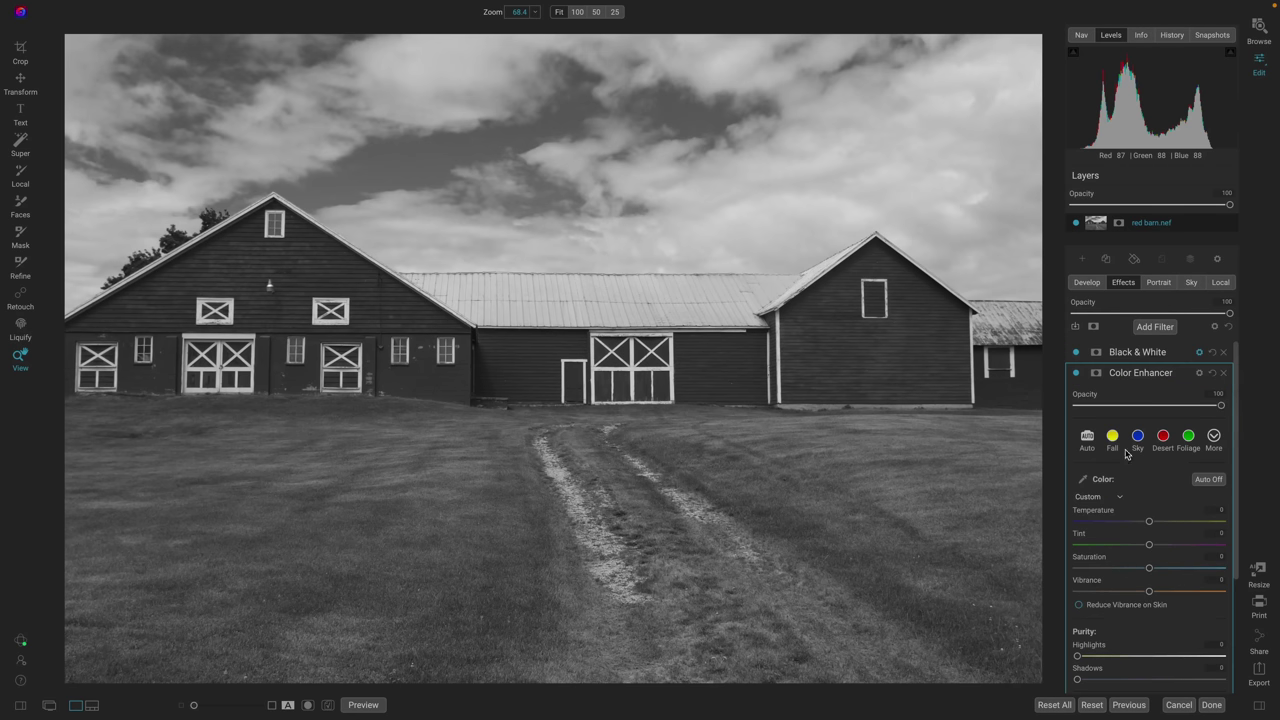
left_click(1077, 374)
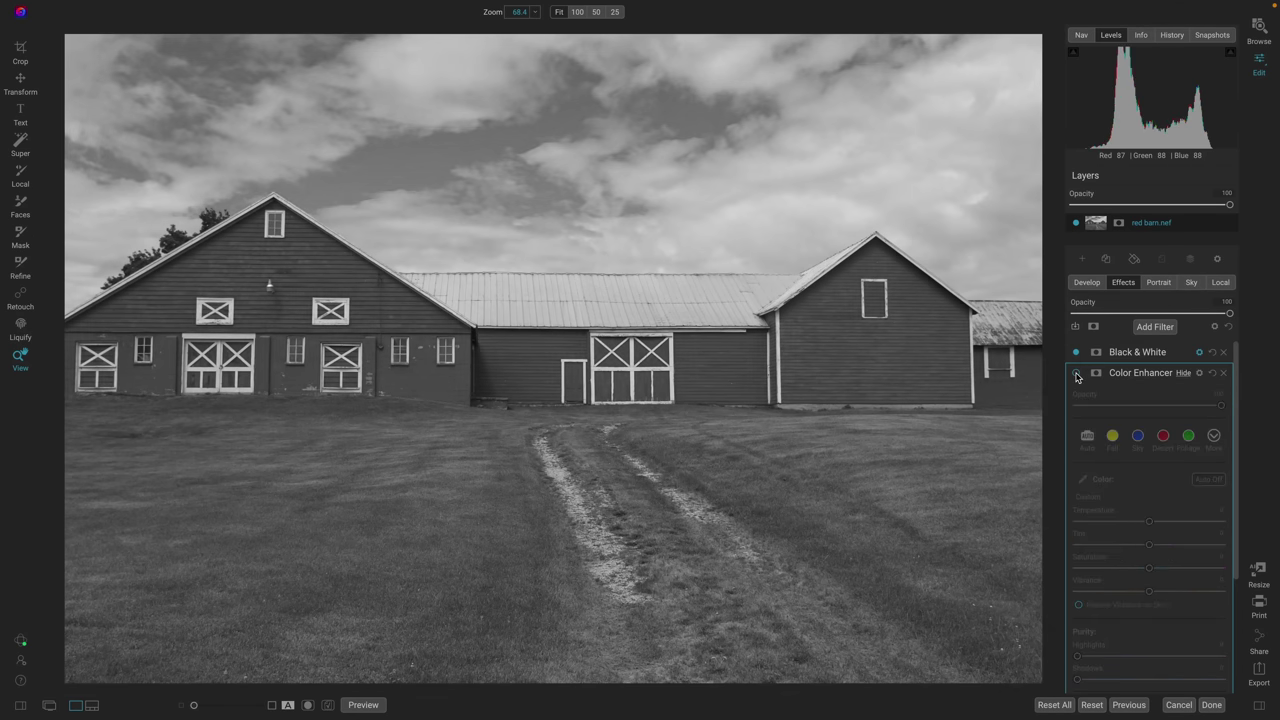
left_click(1077, 374)
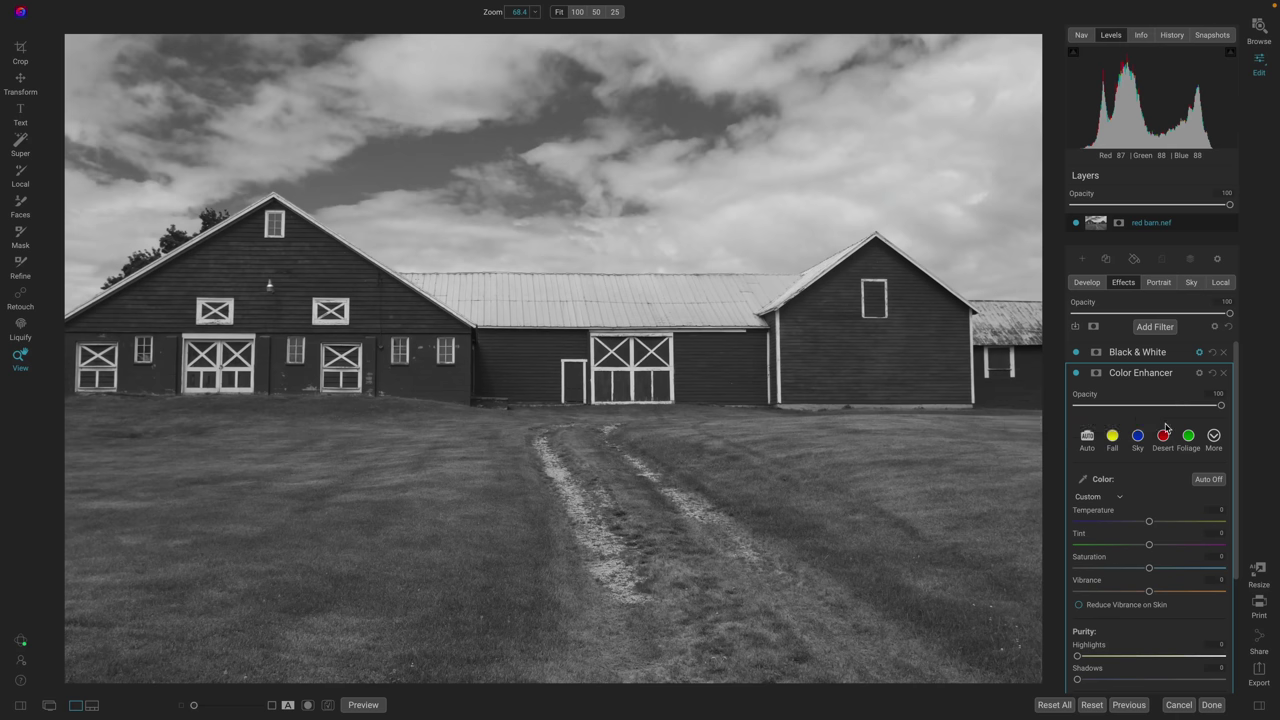
Replace the Color Enhancer with a new Color Adjustment filter and reposition it in the stack
left_click(1224, 376)
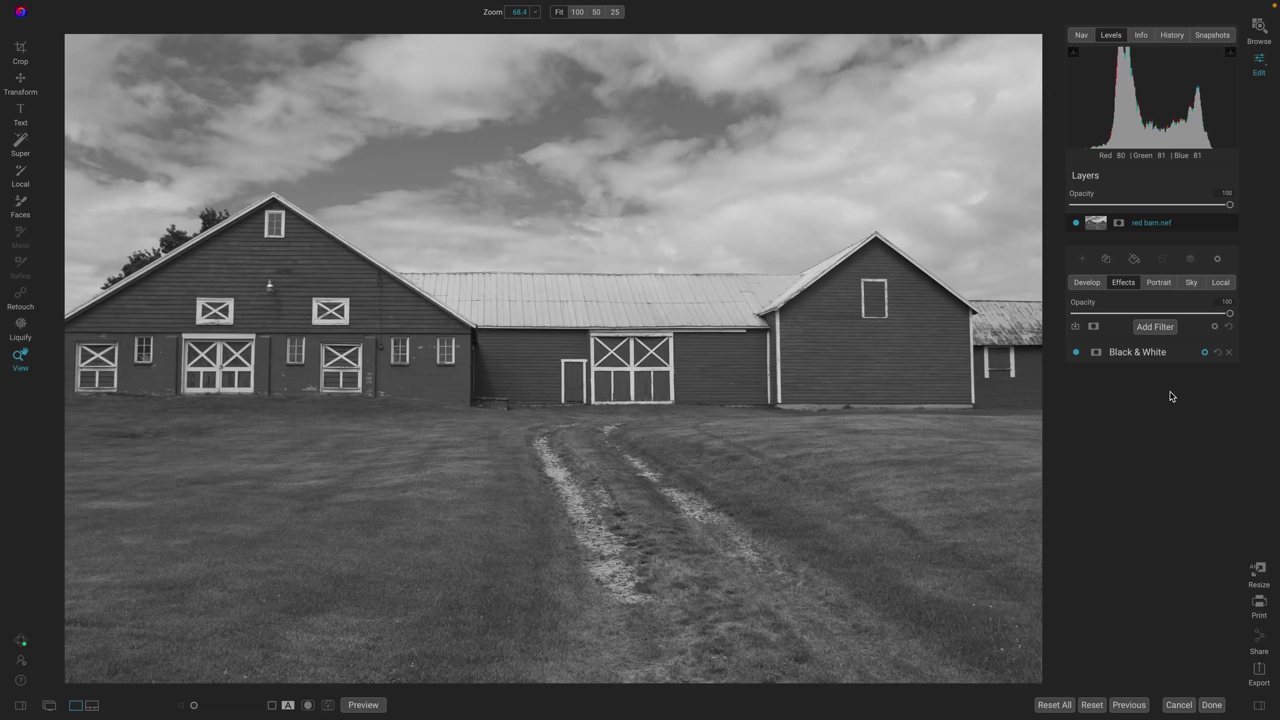
left_click(1156, 328)
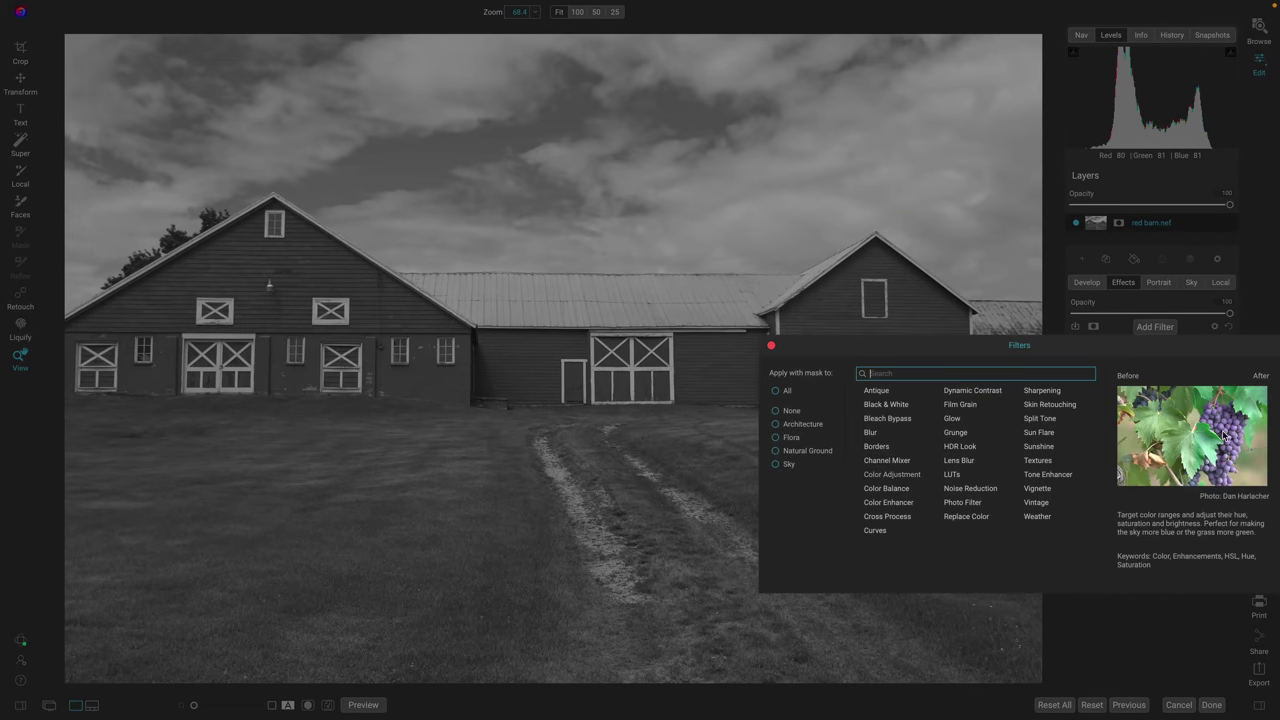
left_click(1225, 437)
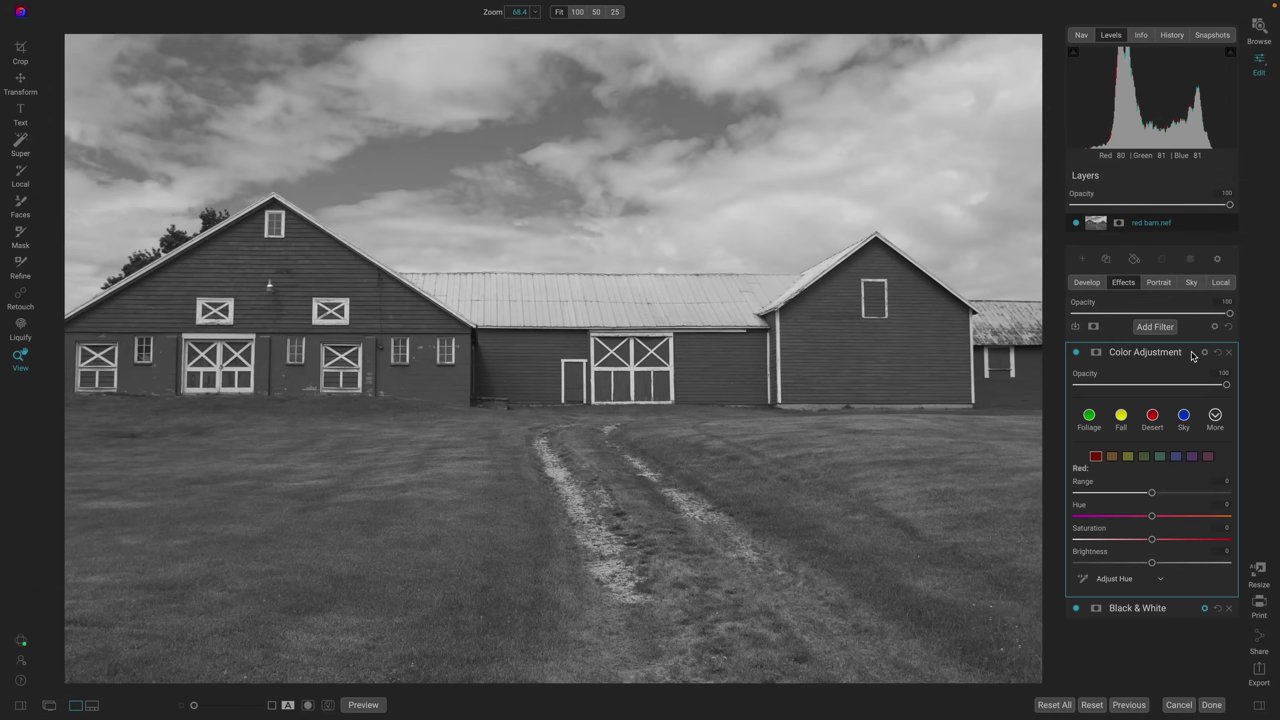
left_click_drag(1194, 356, 1163, 382)
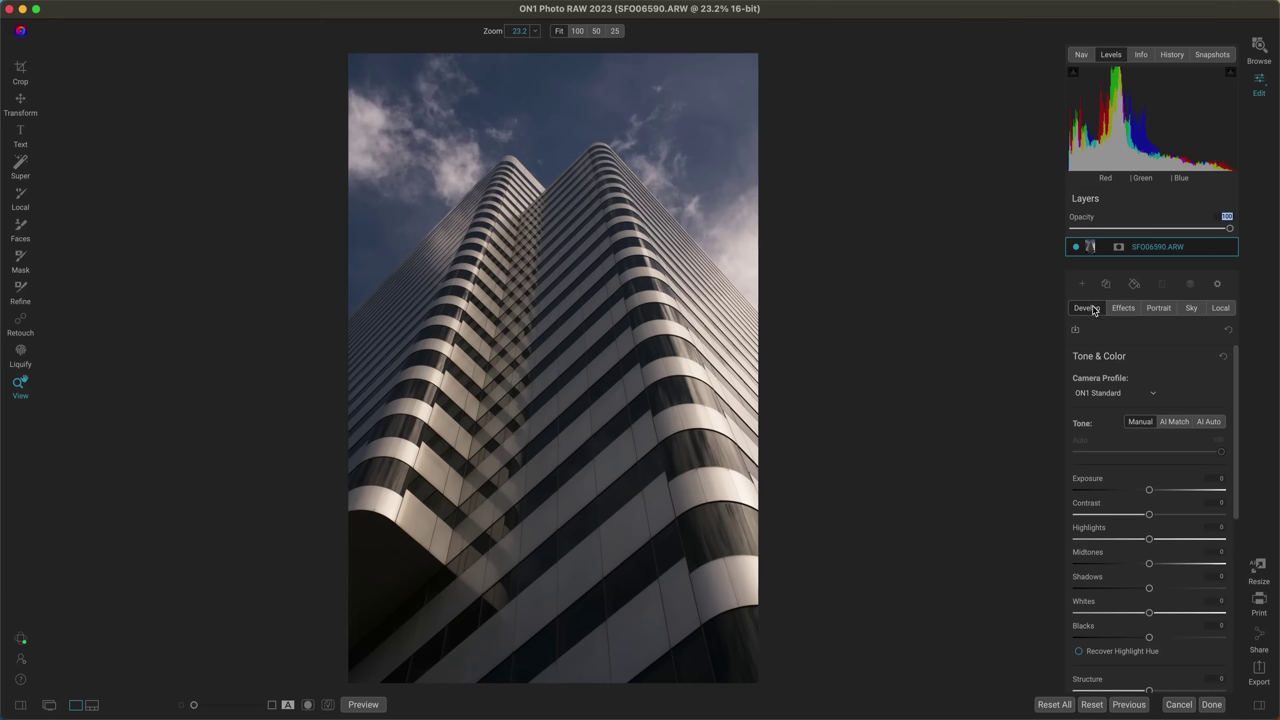
Add a LUTs filter to the skyscraper photo with the Black and White category
left_click(1123, 308)
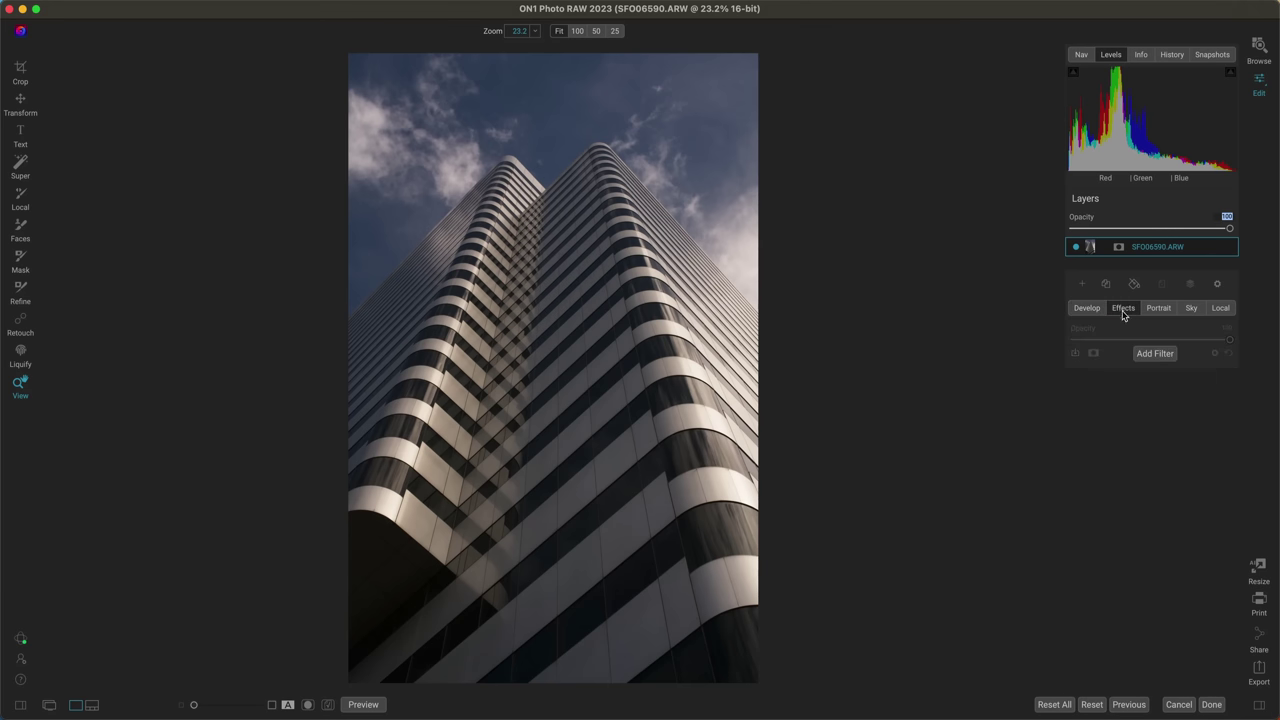
left_click(1152, 355)
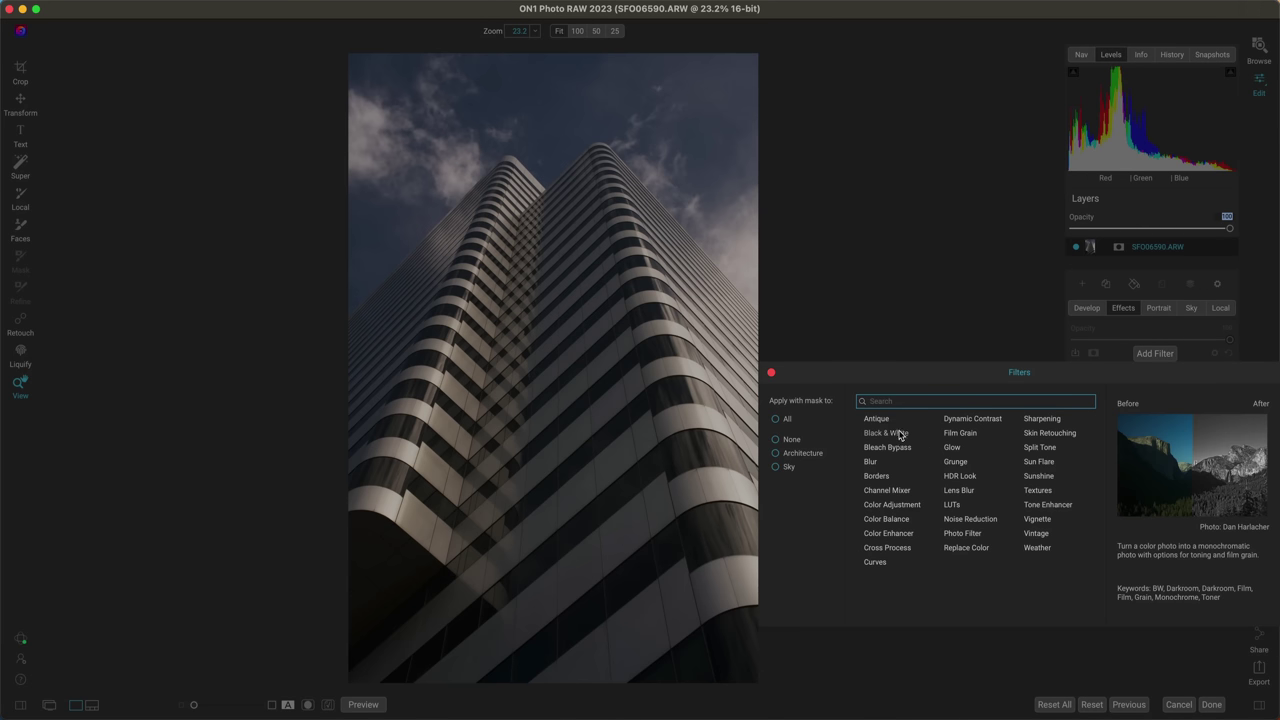
left_click(953, 506)
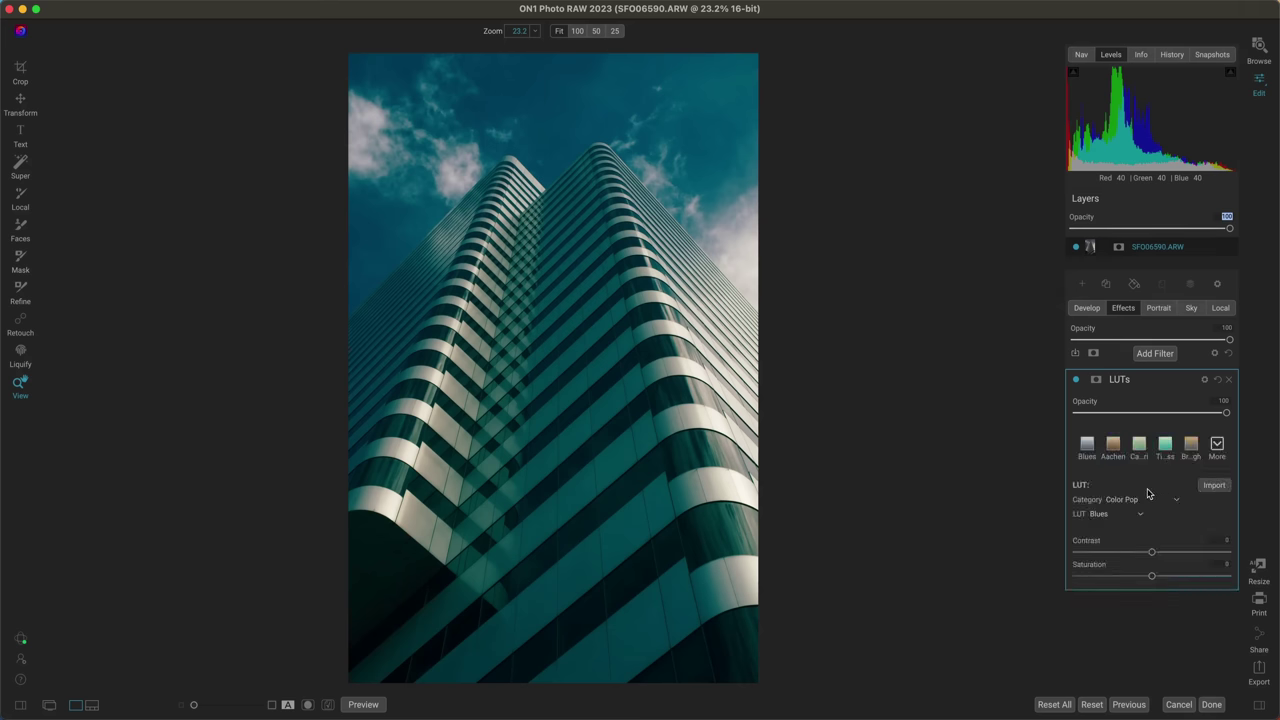
left_click(1121, 505)
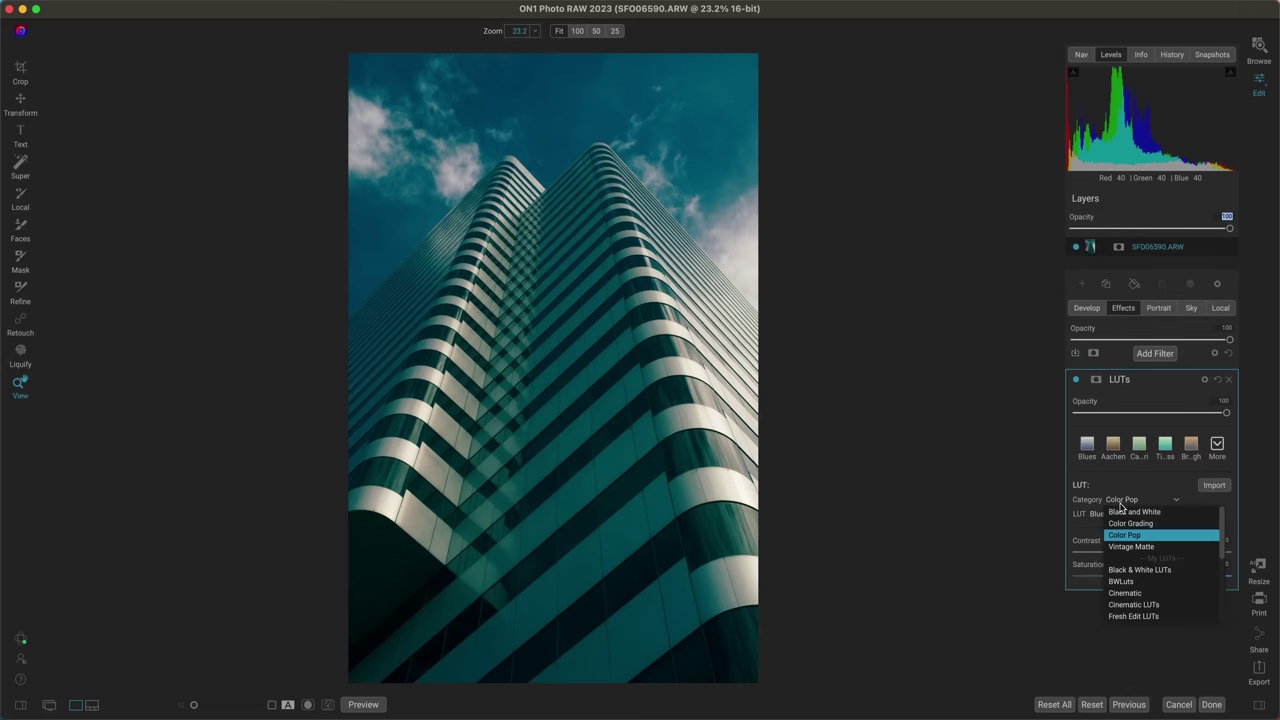
left_click(1124, 514)
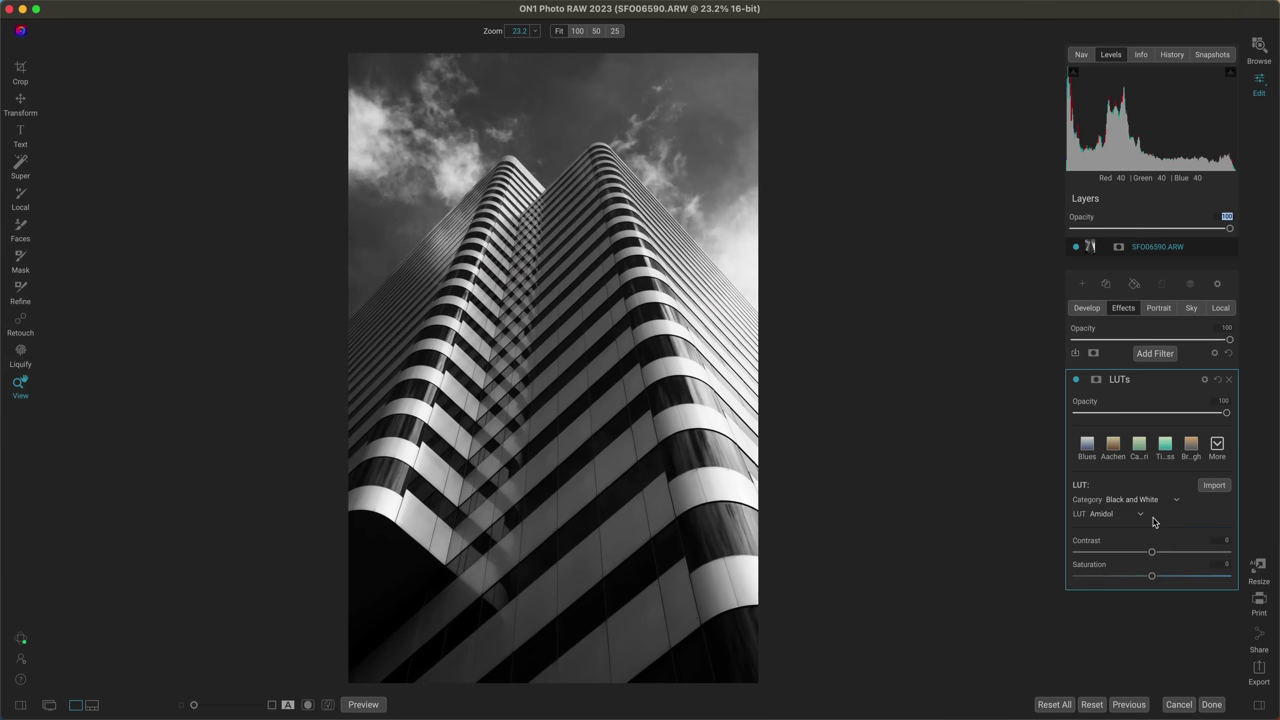
Preview the black-and-white LUTs, choose Amidol, and set Contrast to 44
left_click(1140, 514)
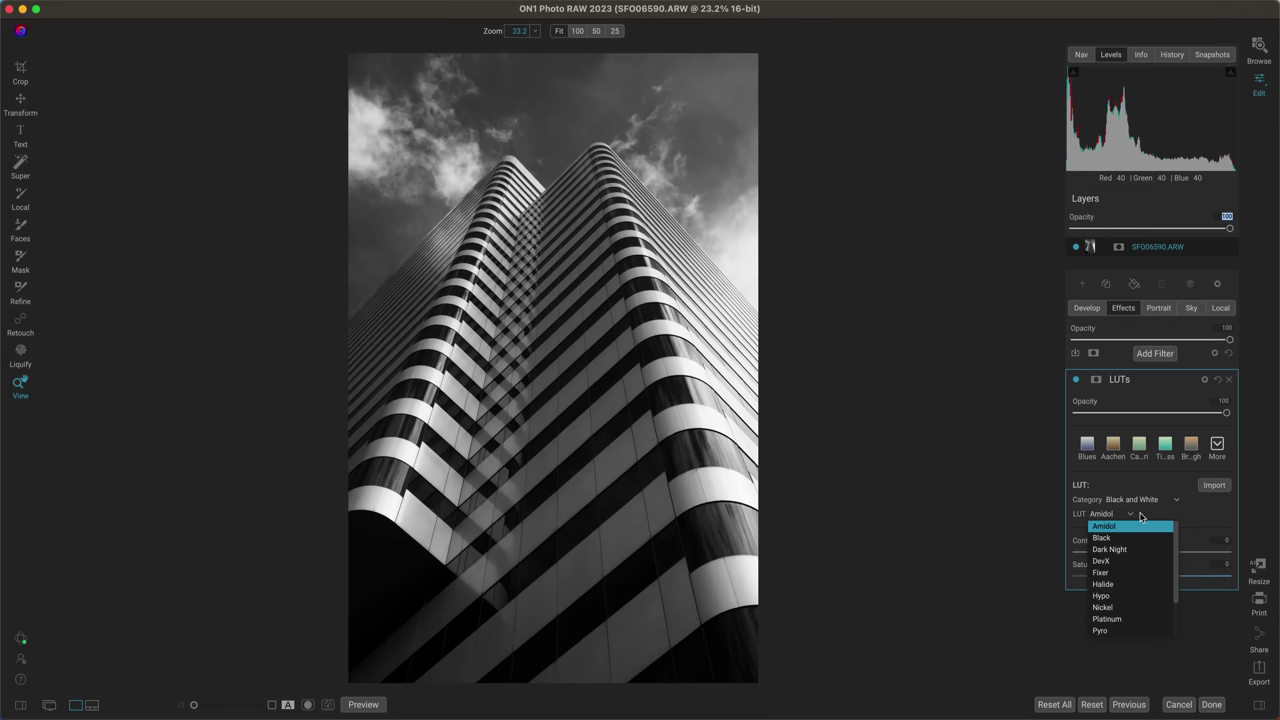
key("Down")
key("Down")
key("Down")
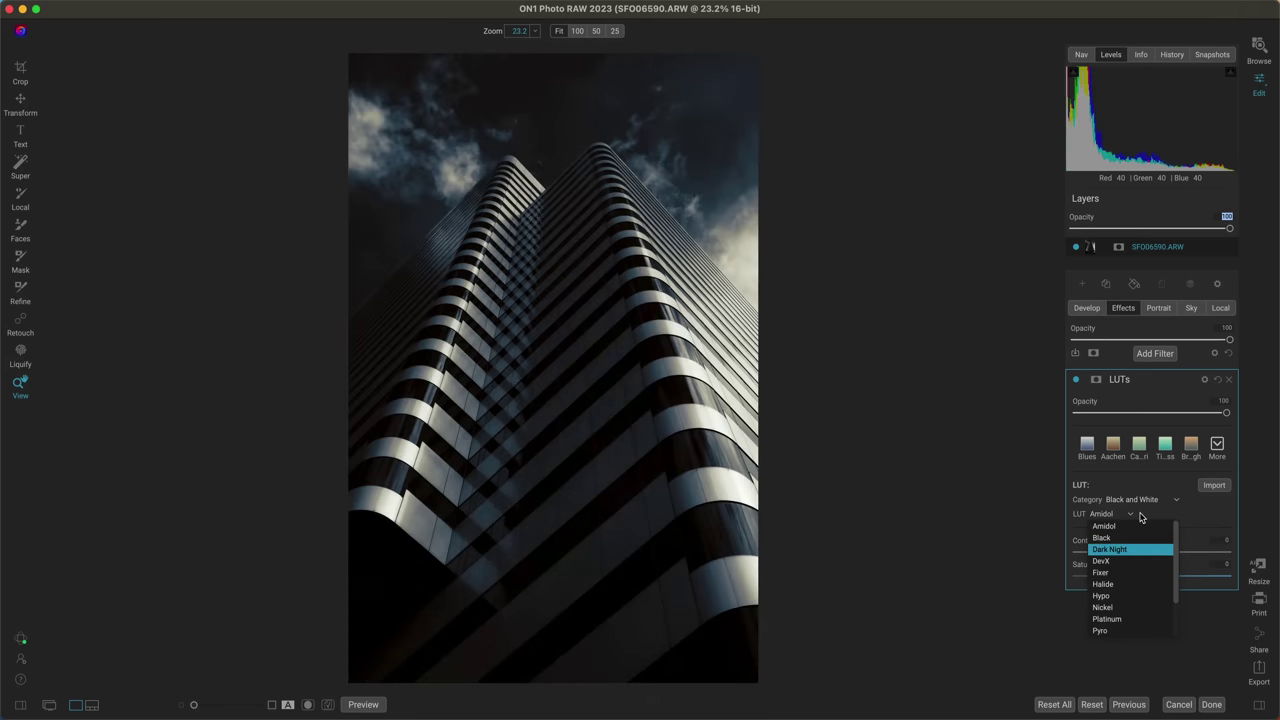
key("Down")
key("Down")
key("Down")
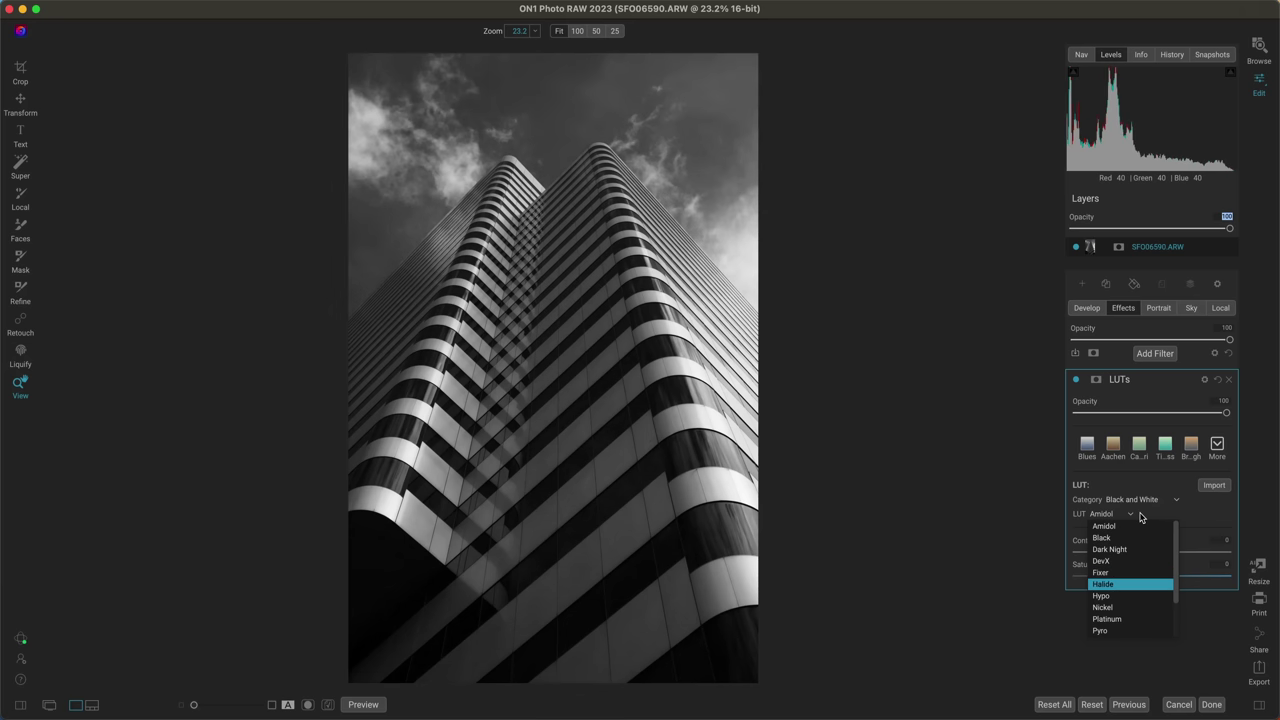
key("Down")
key("Down")
key("Down")
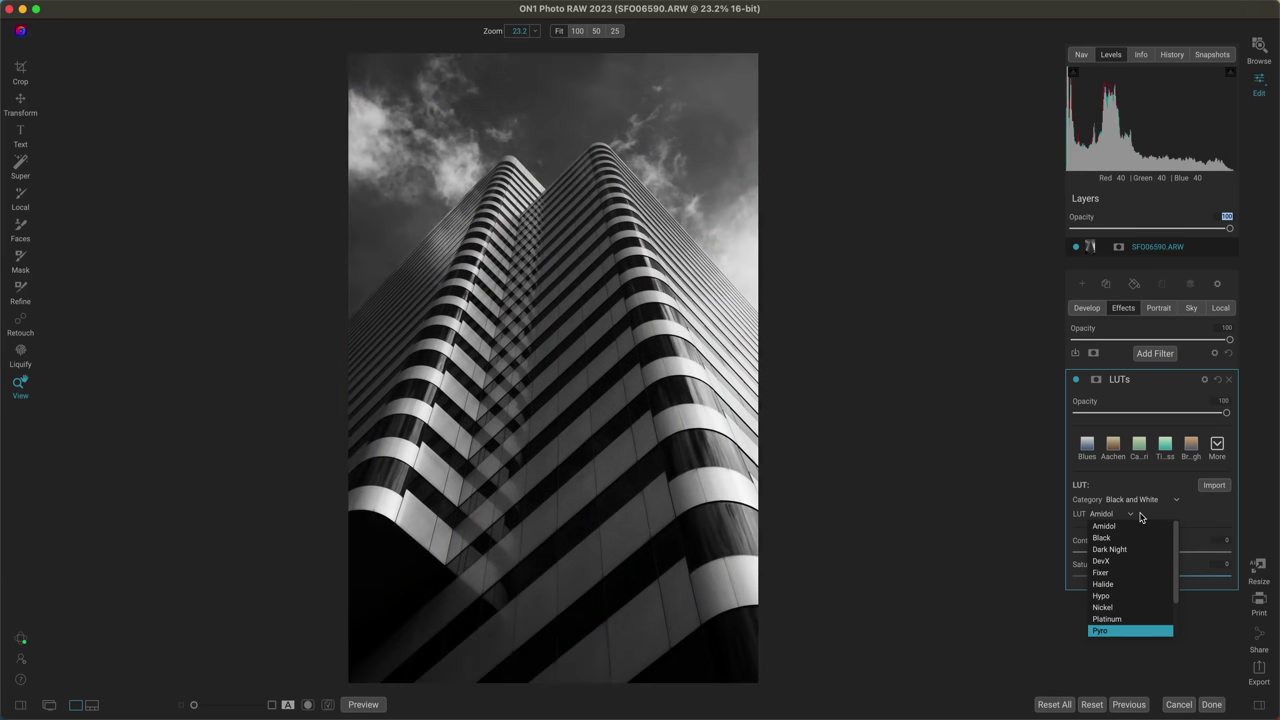
key("Down")
key("Down")
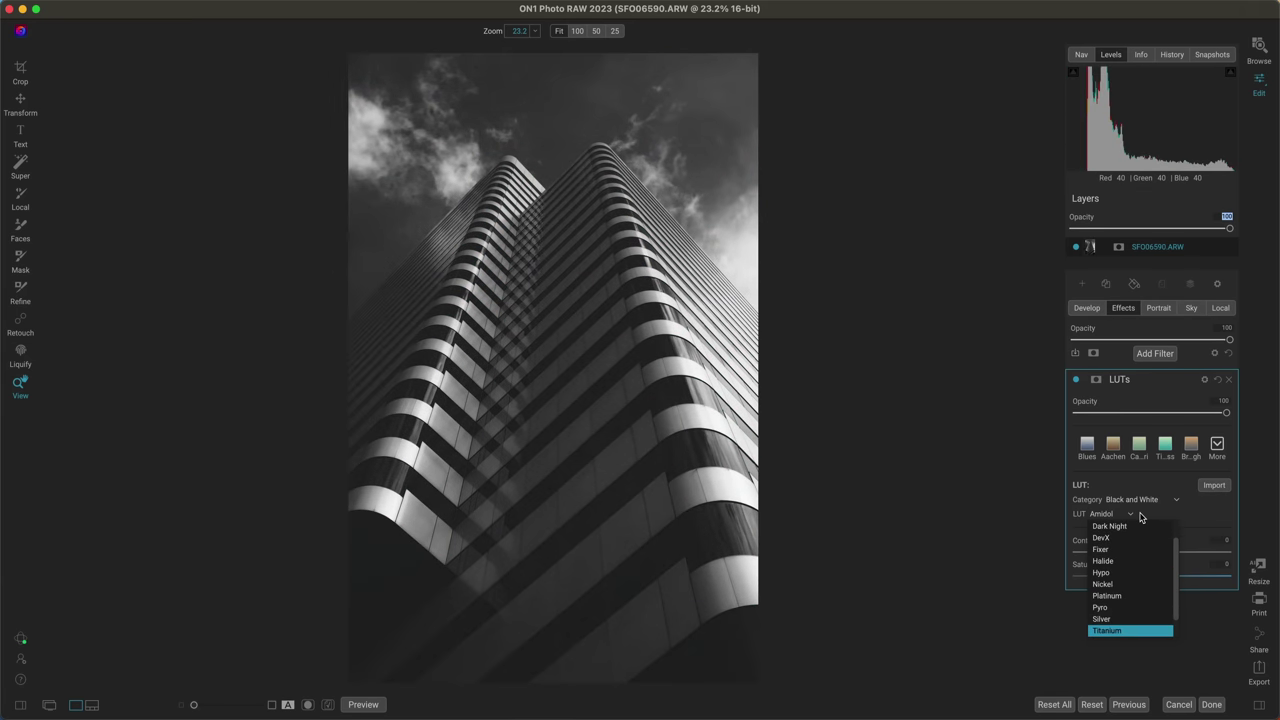
key("Down")
key("Down")
key("Up")
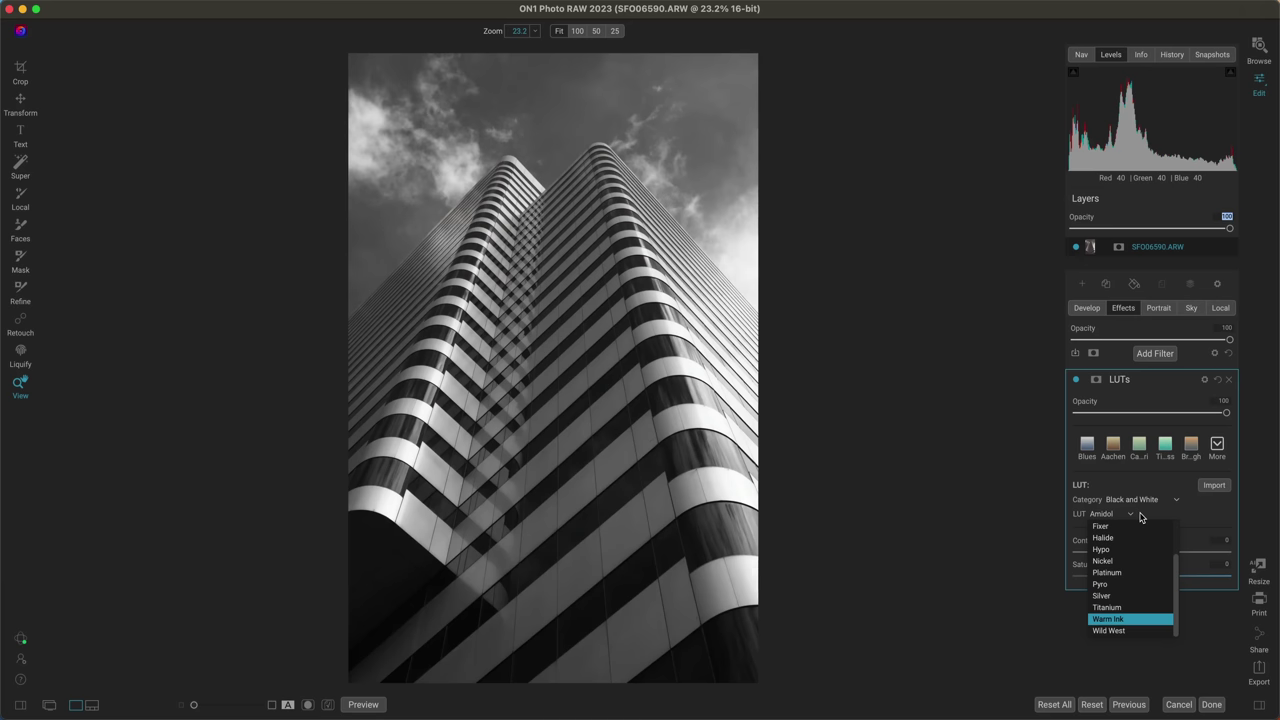
key("Up")
key("Up")
key("Up")
left_click(1219, 518)
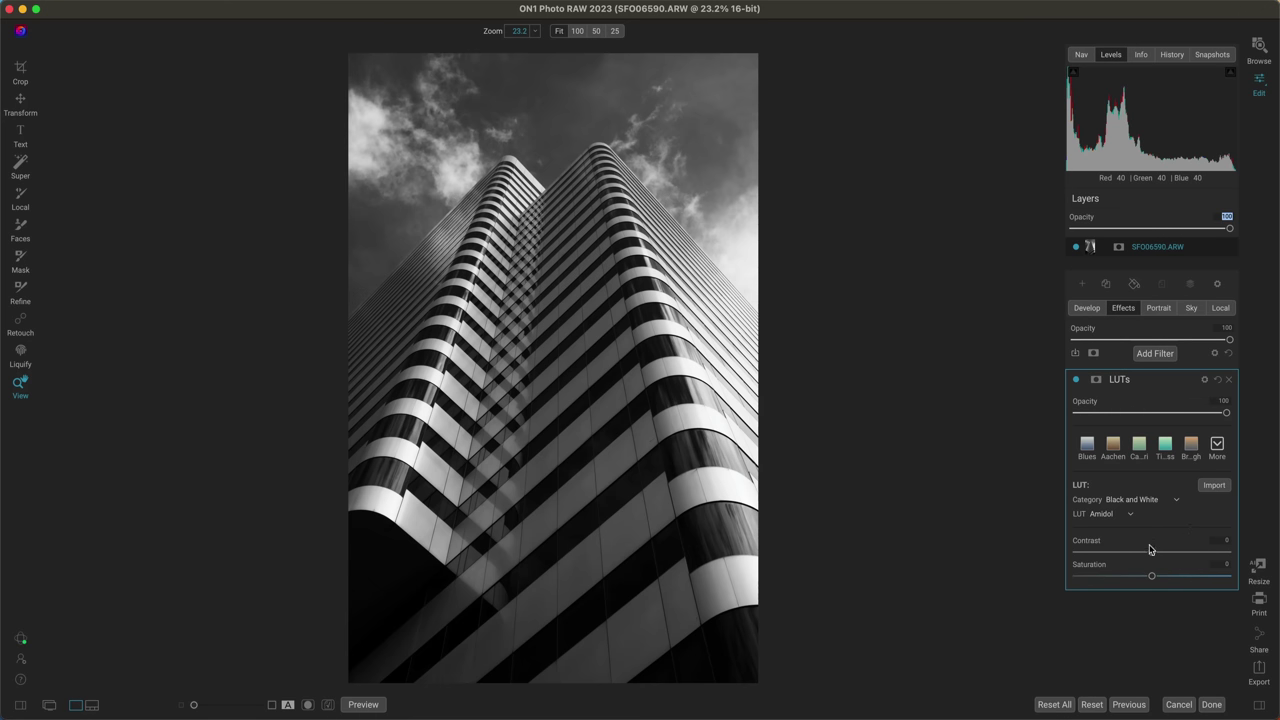
left_click_drag(1150, 553, 1218, 555)
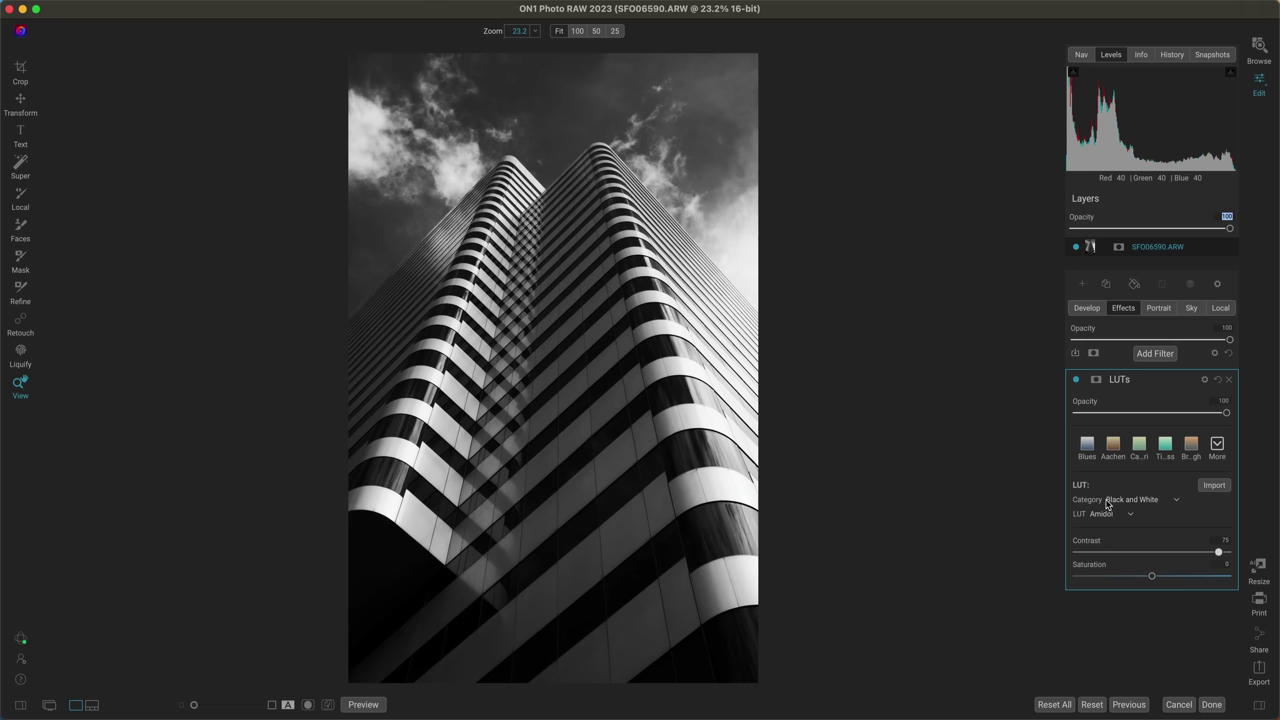
mouse_move(1218, 552)
left_mouse_down()
mouse_move(1171, 553)
mouse_move(1205, 555)
left_mouse_up()
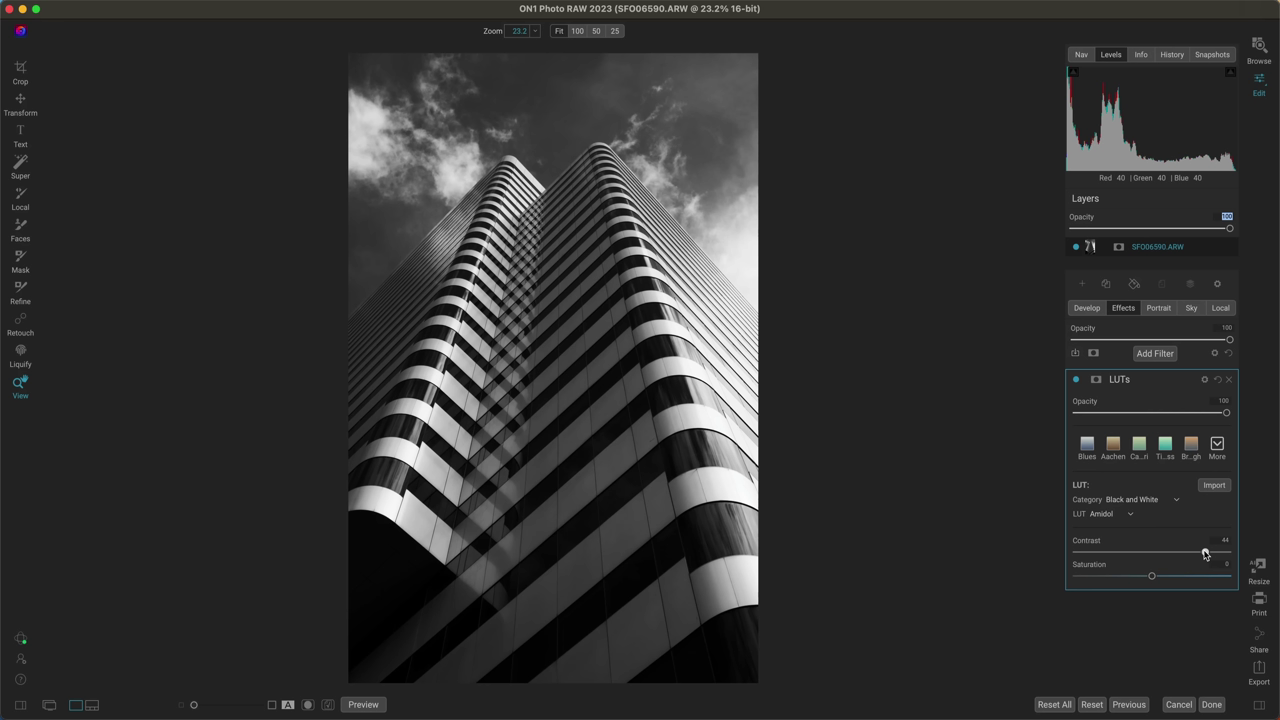
Replace the LUTs filter with a Channel Mixer and preview its False Color 1 style
left_click(1231, 380)
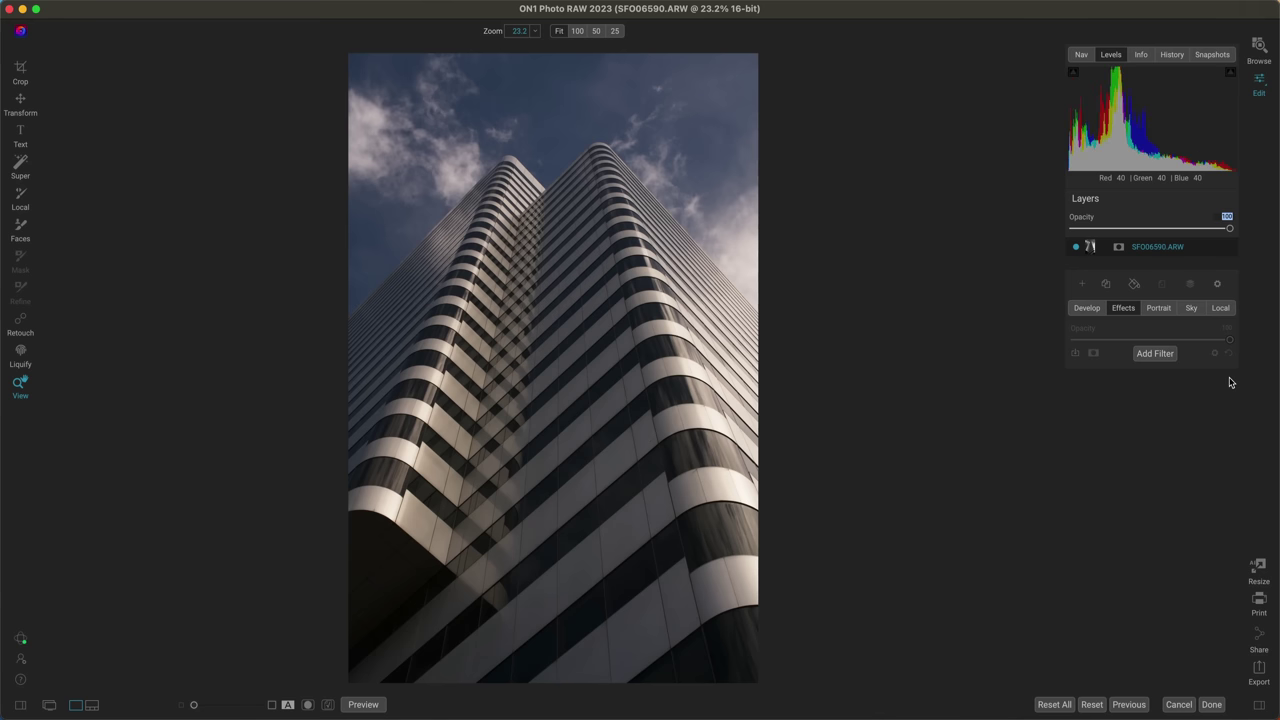
left_click(1157, 355)
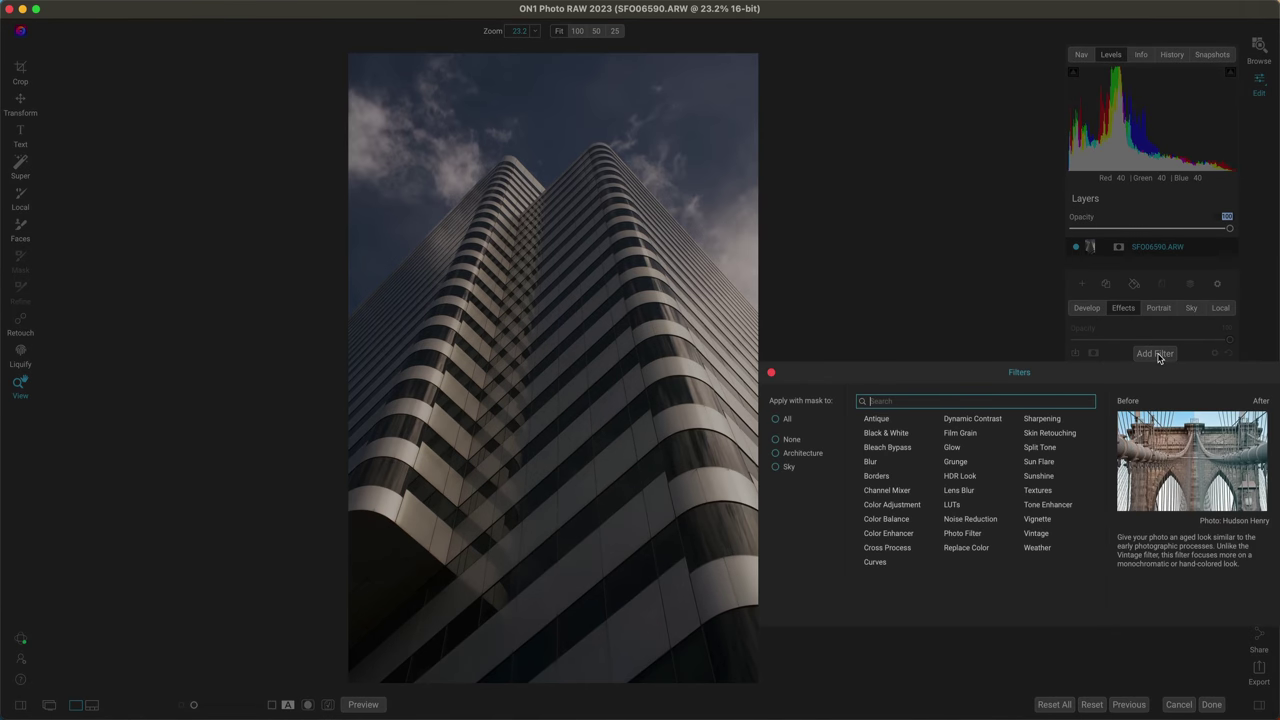
left_click(887, 491)
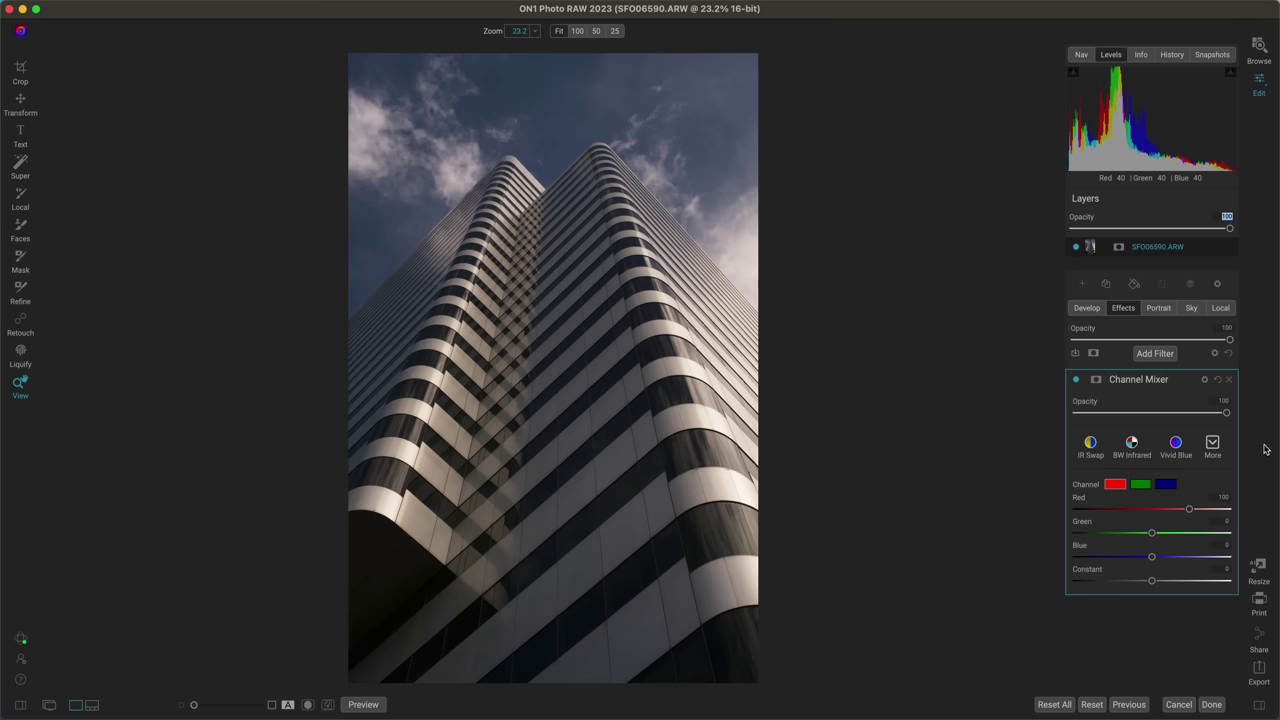
left_click(1213, 443)
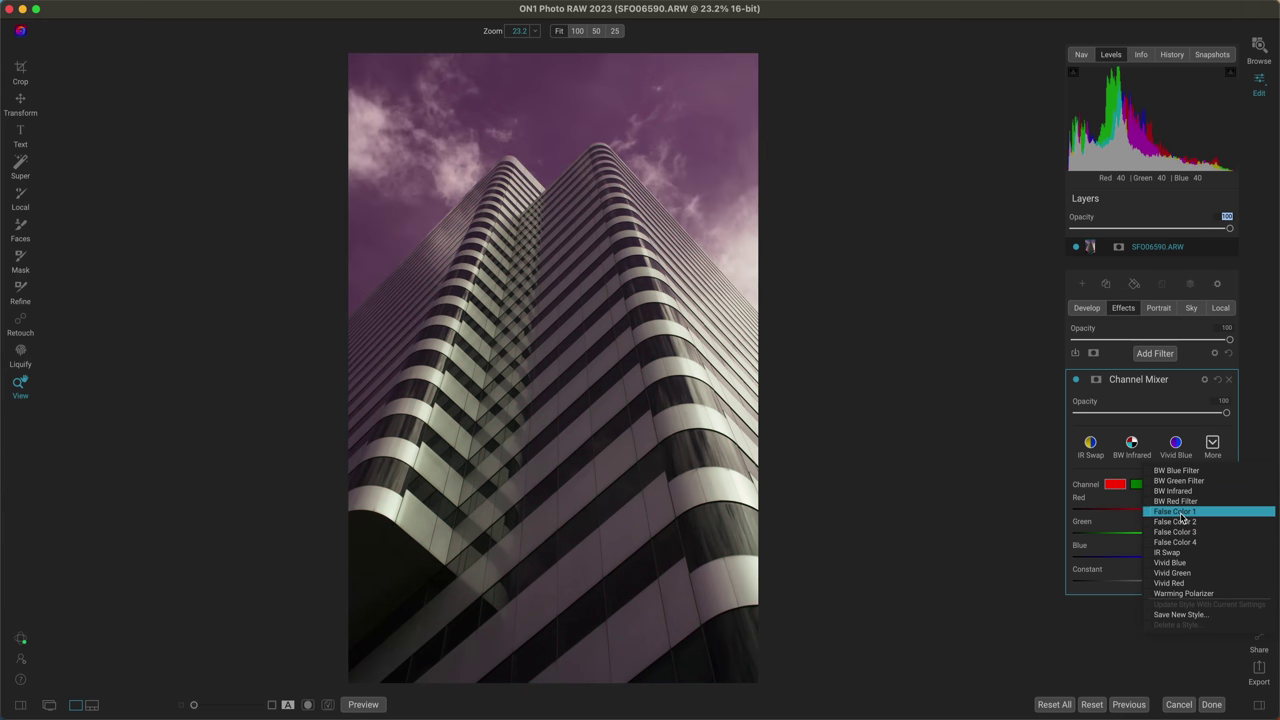
Try the False Color 1 and BW Infrared Channel Mixer styles, then delete the Channel Mixer
left_click(1183, 518)
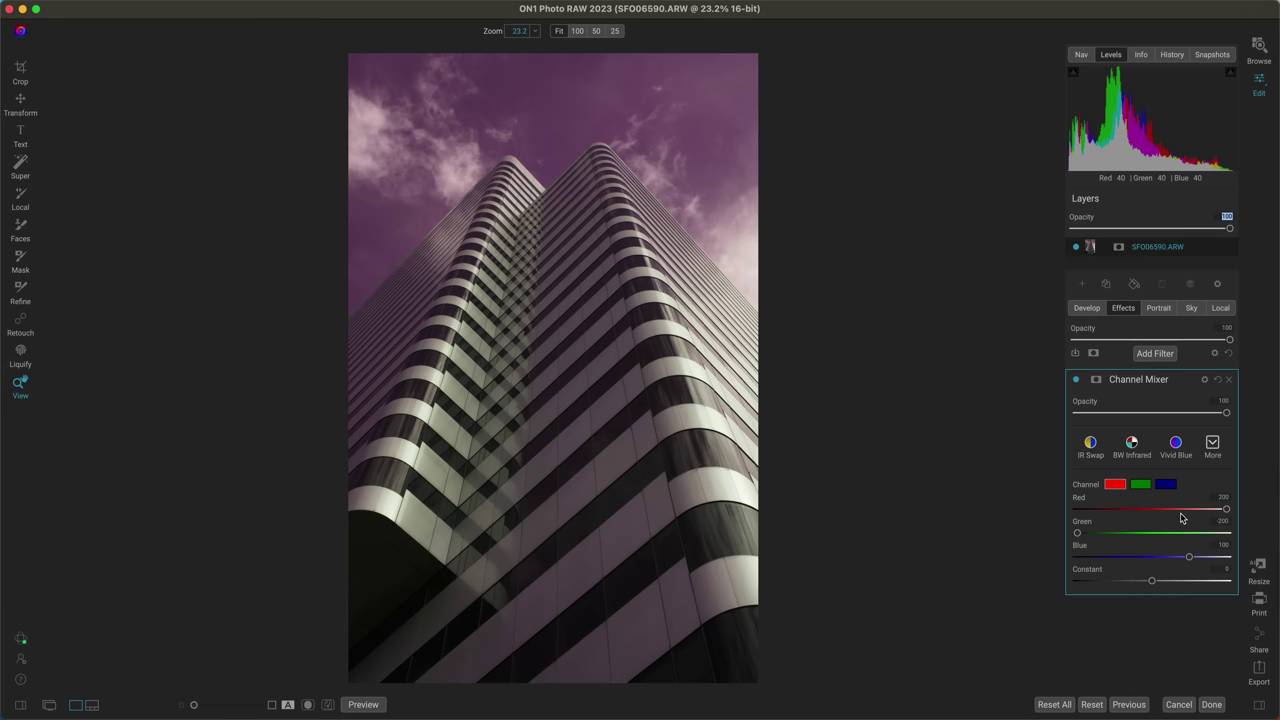
left_click(1213, 445)
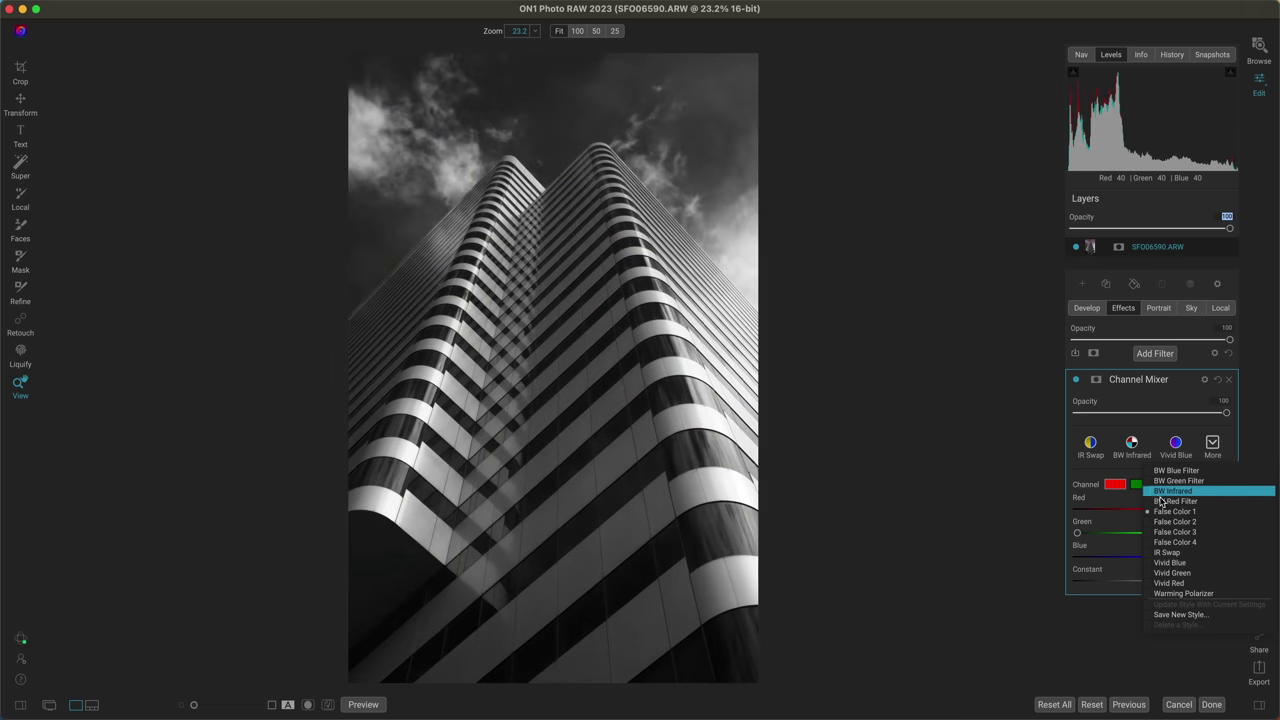
left_click(1240, 447)
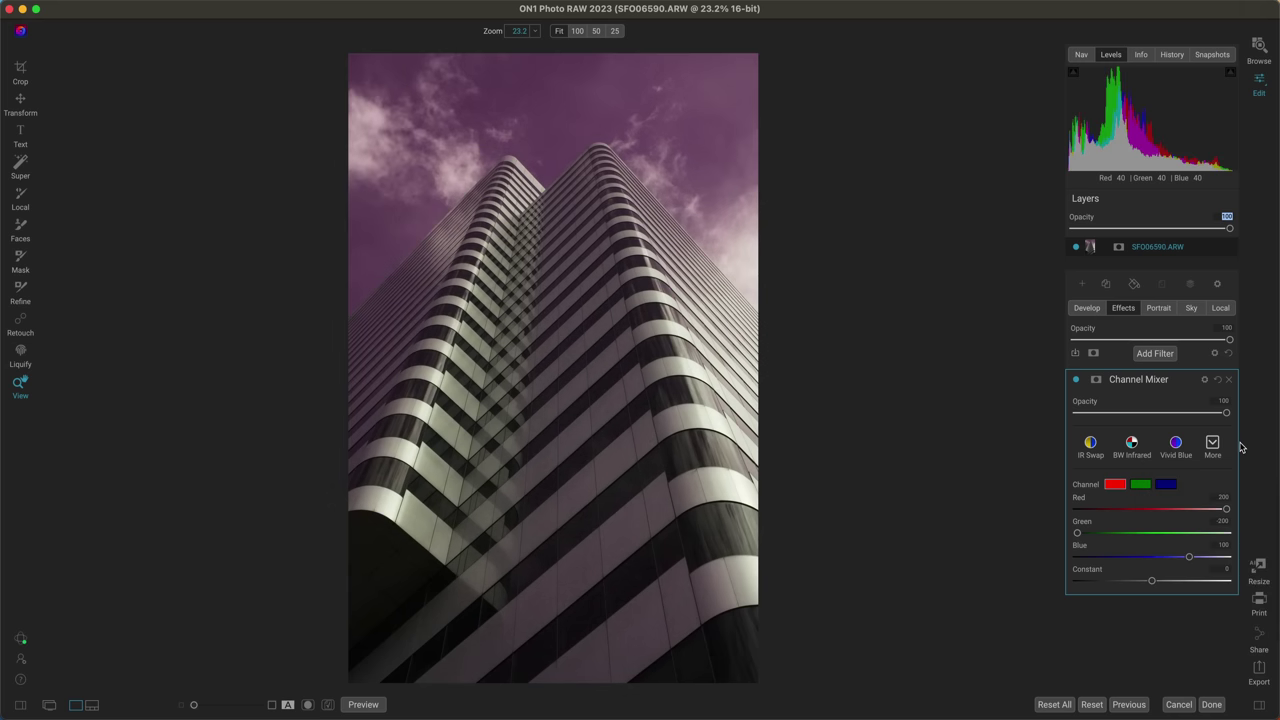
left_click(1213, 447)
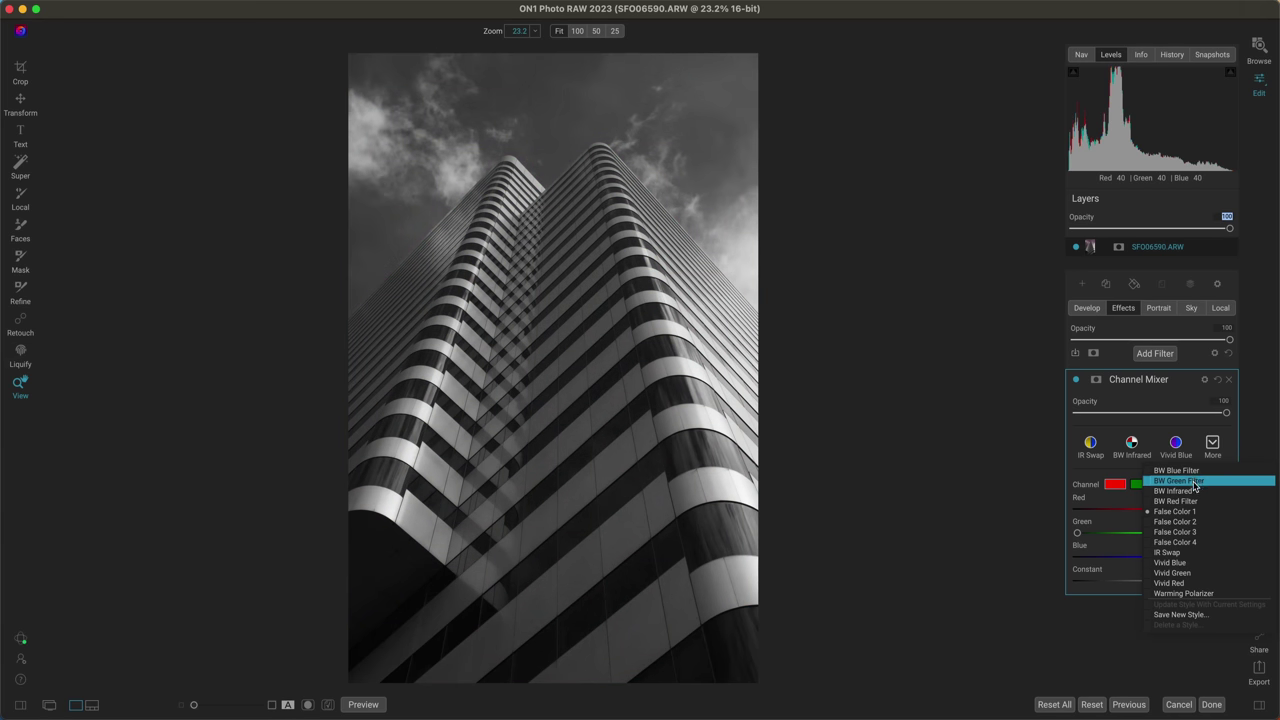
left_click(1190, 490)
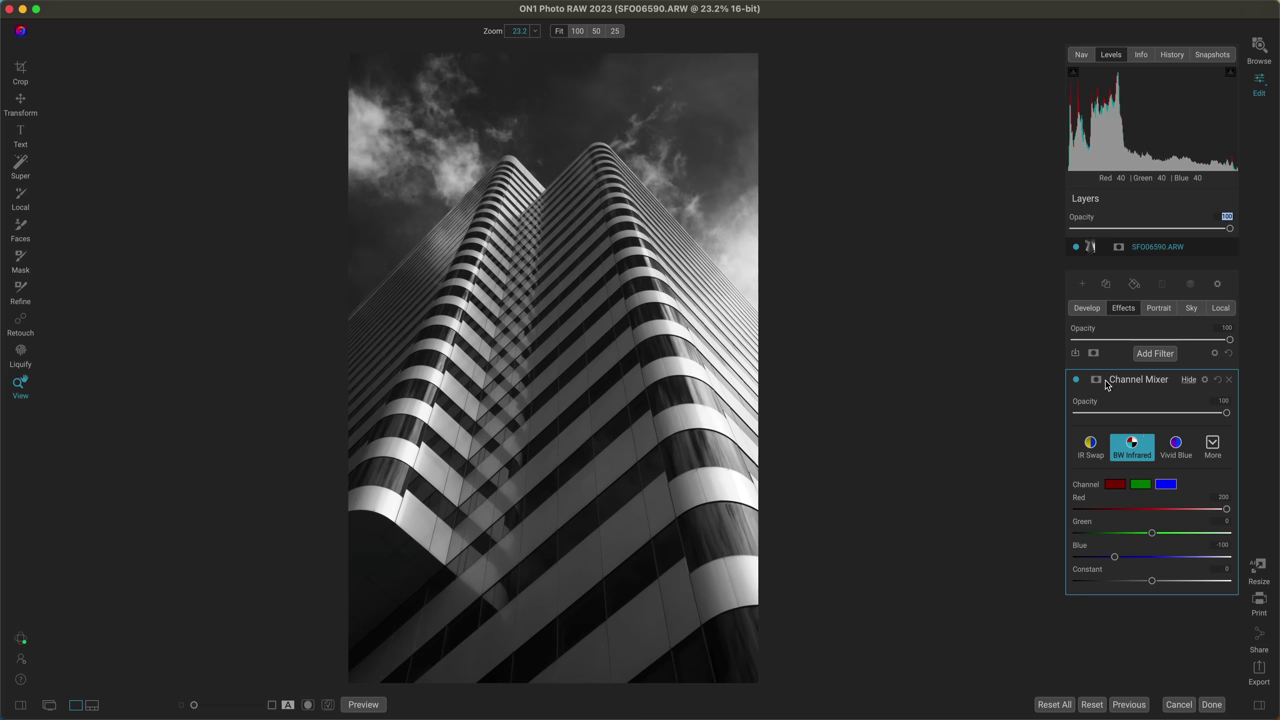
left_click(1229, 380)
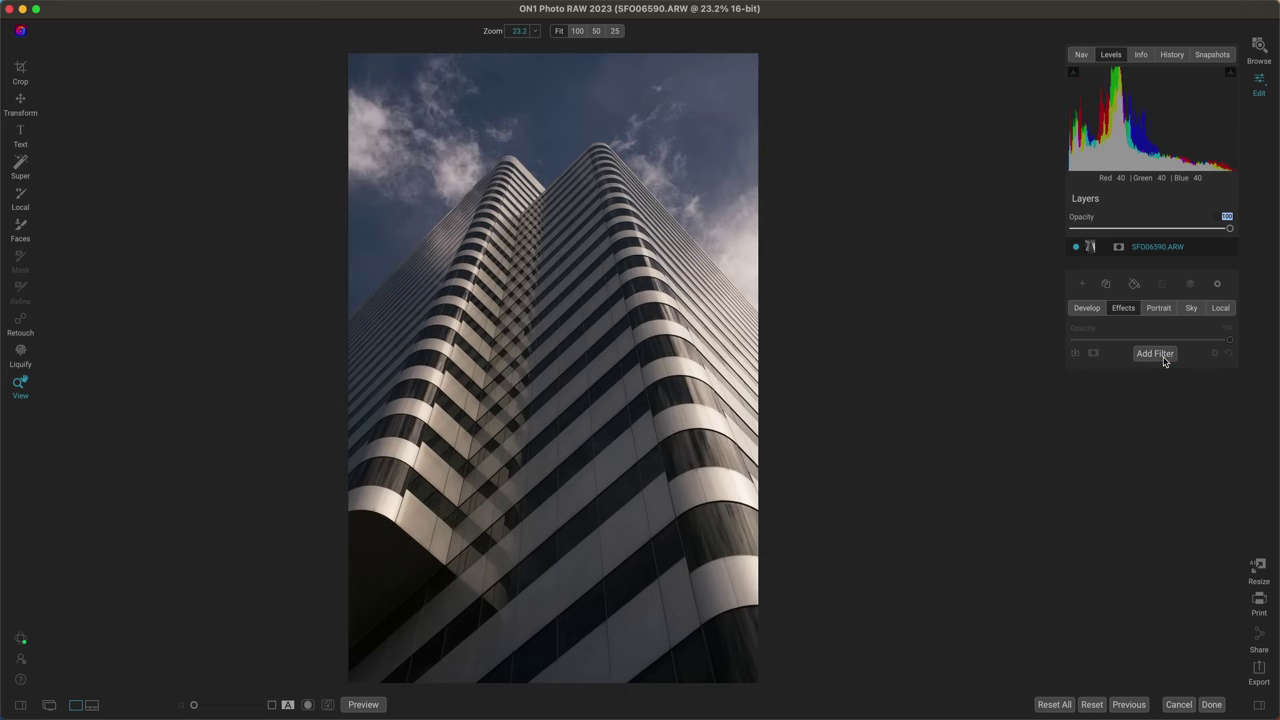
Add a Bleach Bypass filter and set its Saturation to -100
left_click(1155, 354)
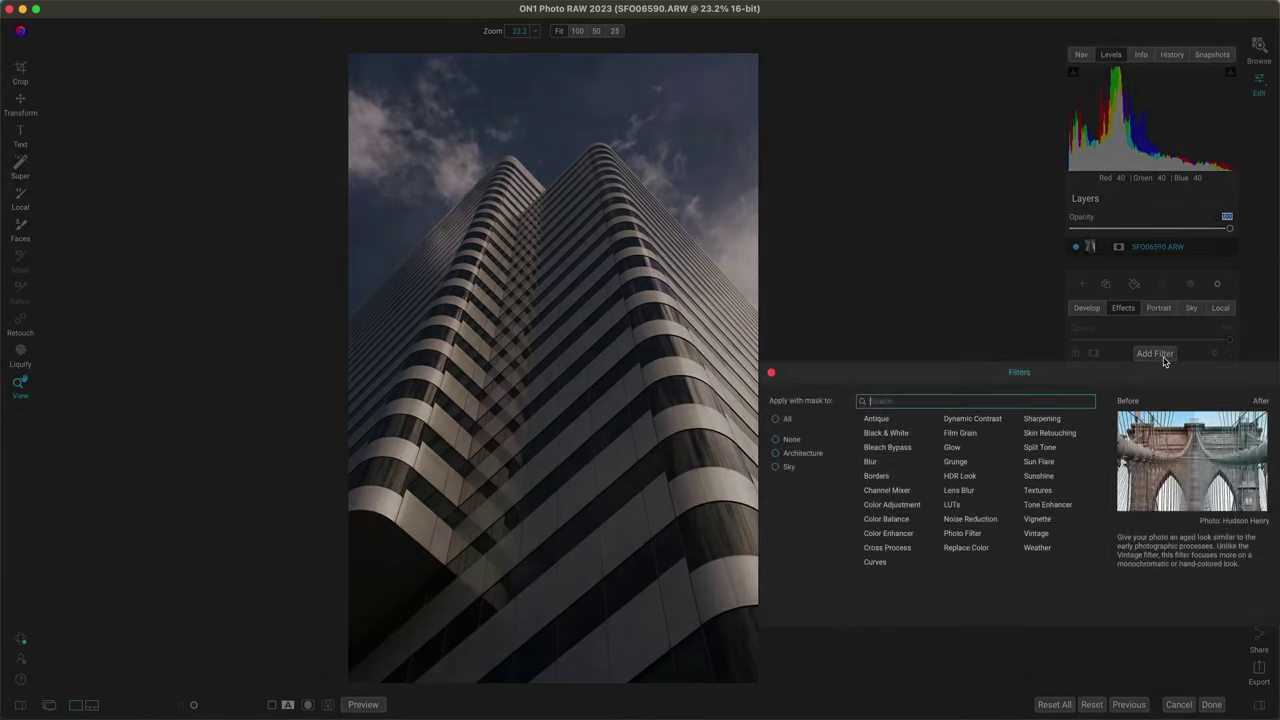
left_click(887, 447)
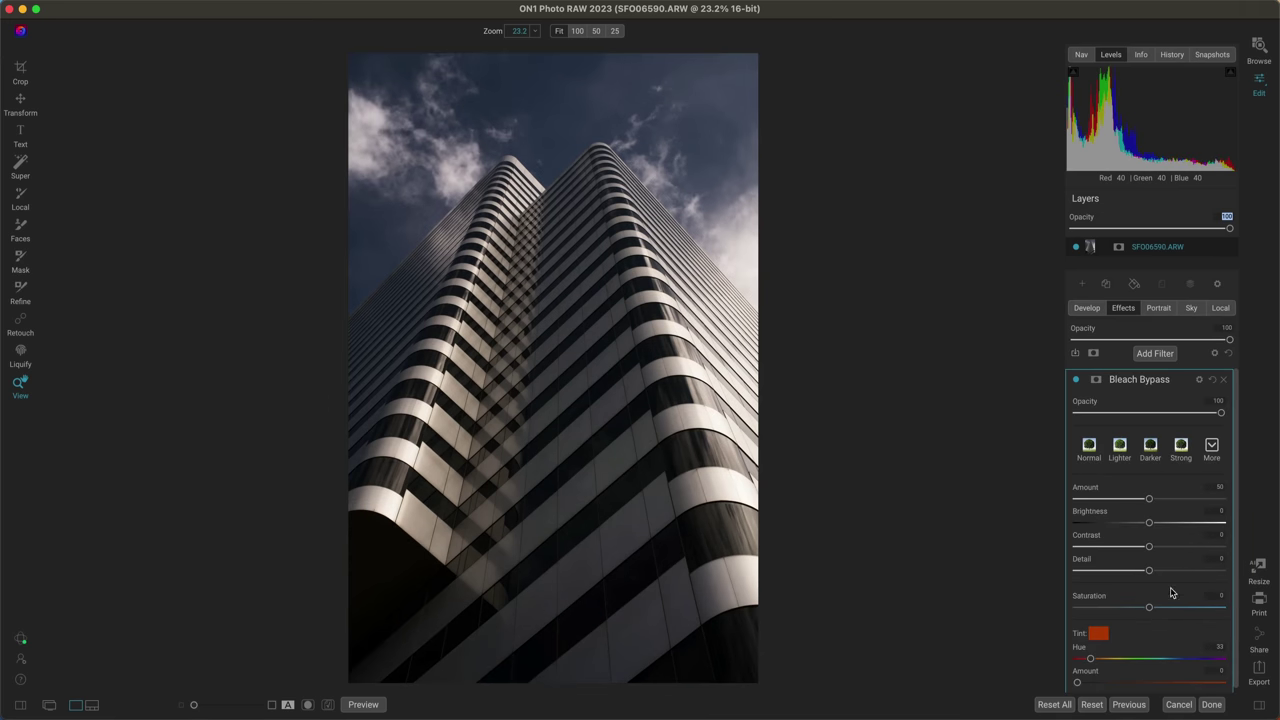
scroll(1171, 593, "down", 1)
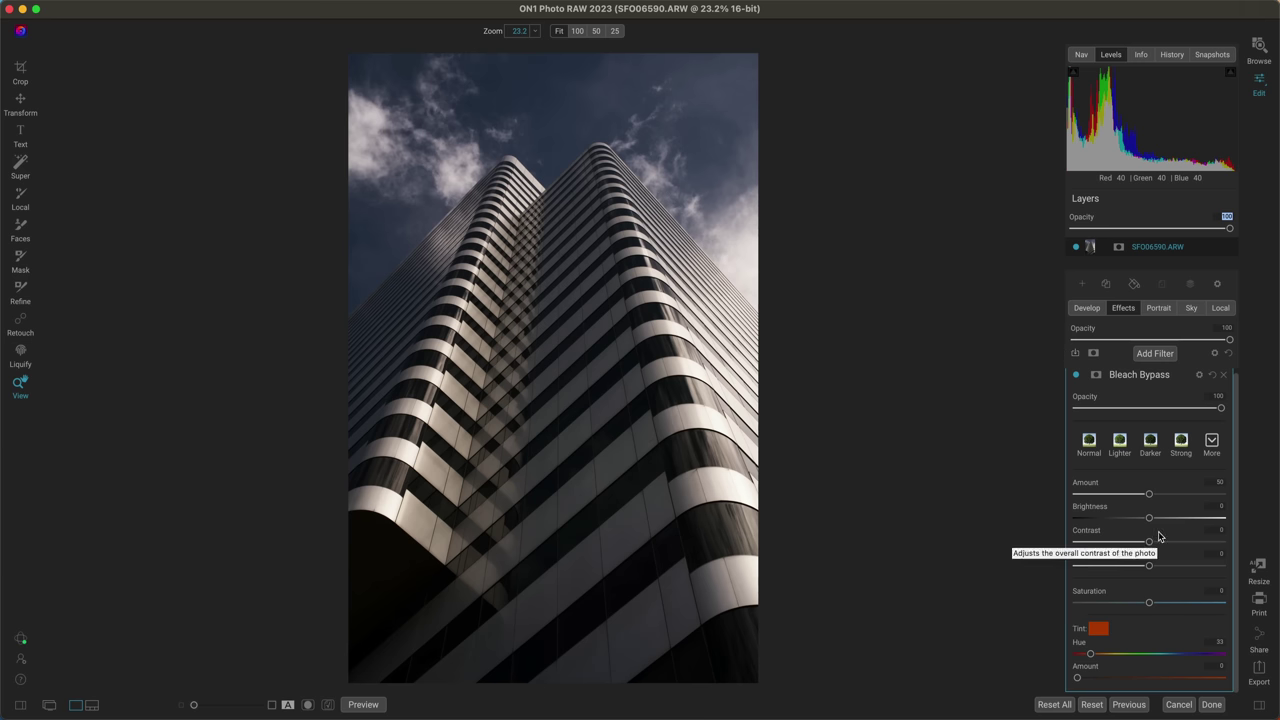
scroll(1159, 537, "up", 1)
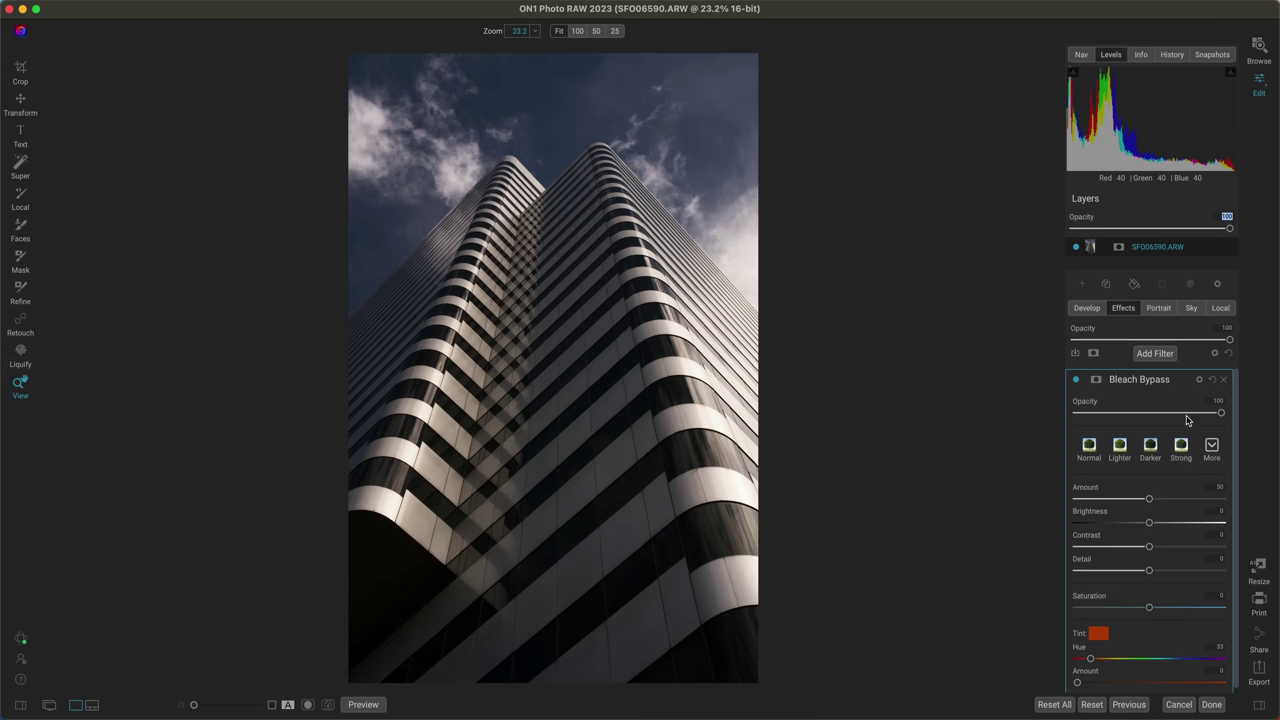
left_click_drag(1150, 610, 1051, 608)
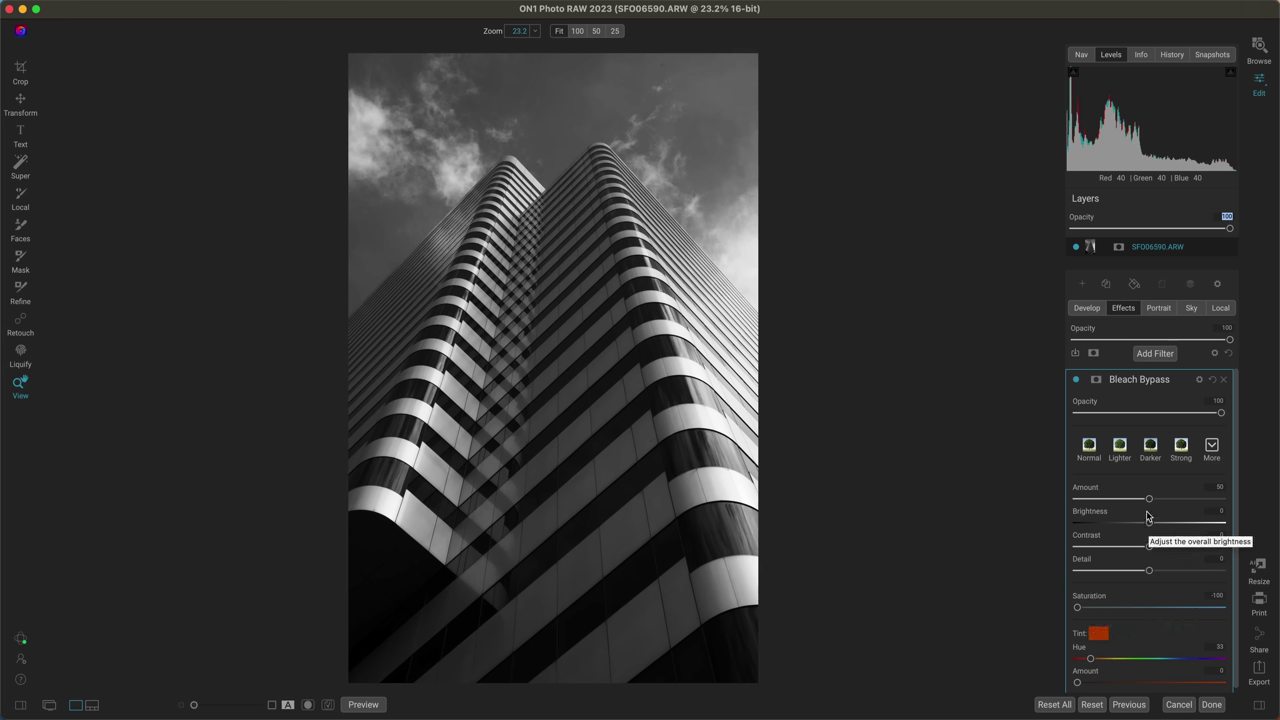
Set Bleach Bypass Amount 86, Contrast 0, Detail 50 and Brightness -15
left_click_drag(1149, 498, 1123, 526)
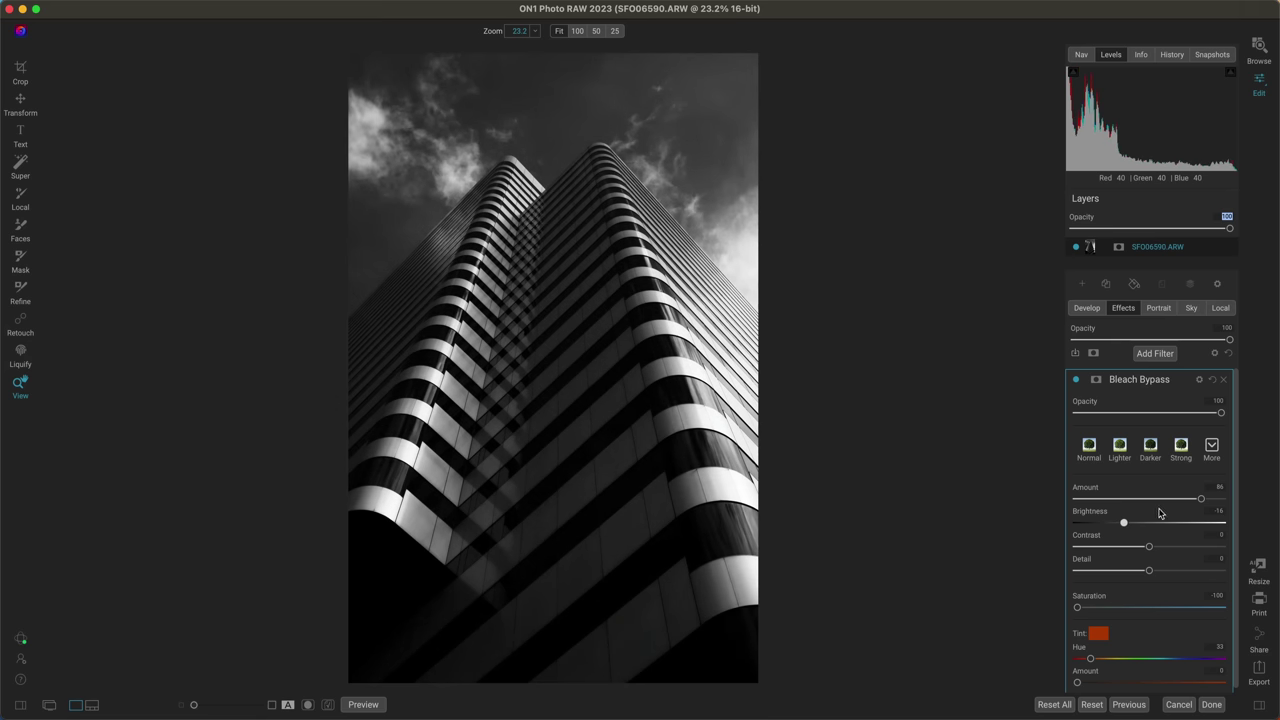
double_click(1123, 522)
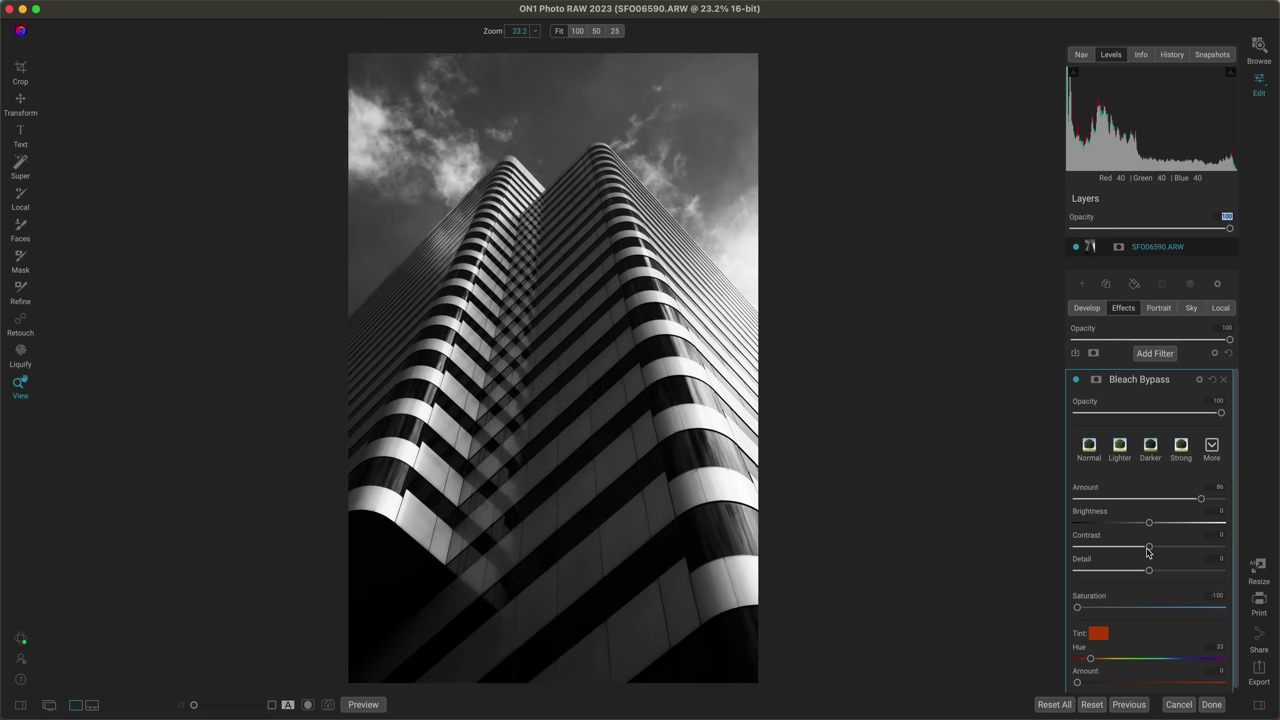
left_click_drag(1150, 548, 1206, 572)
double_click(1099, 541)
left_click_drag(1150, 523, 1125, 523)
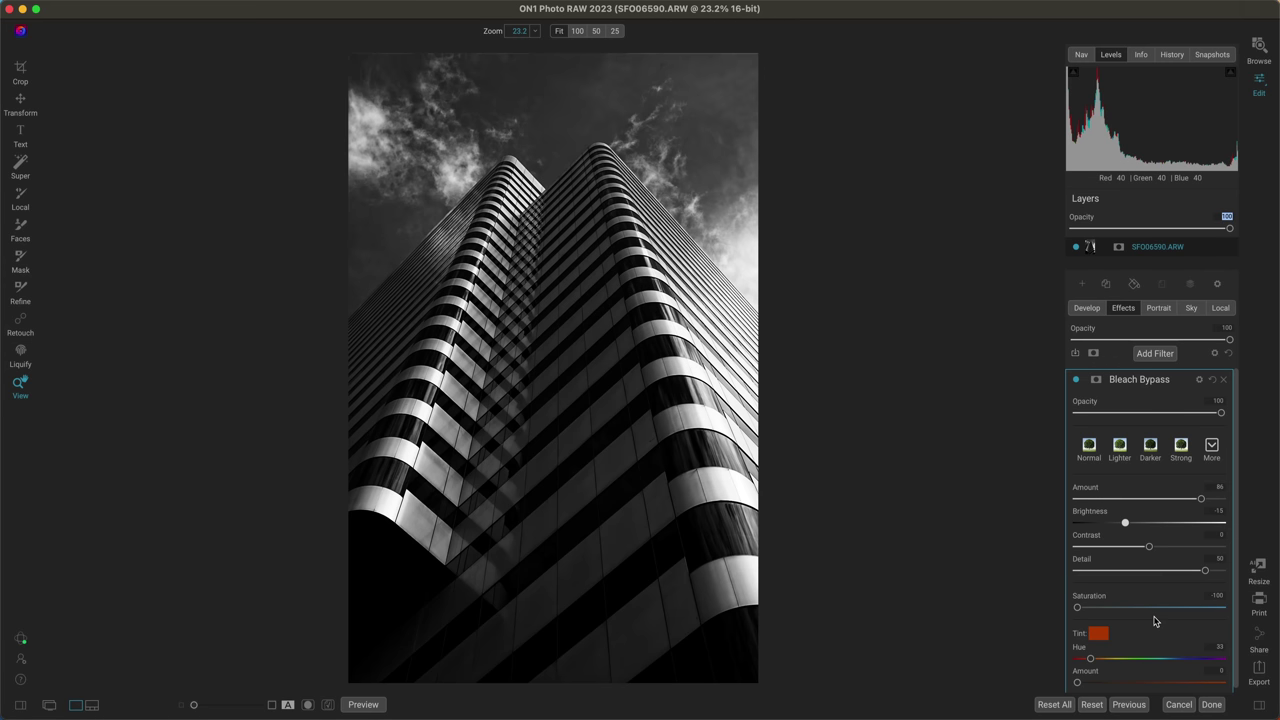
scroll(1154, 621, "down", 1)
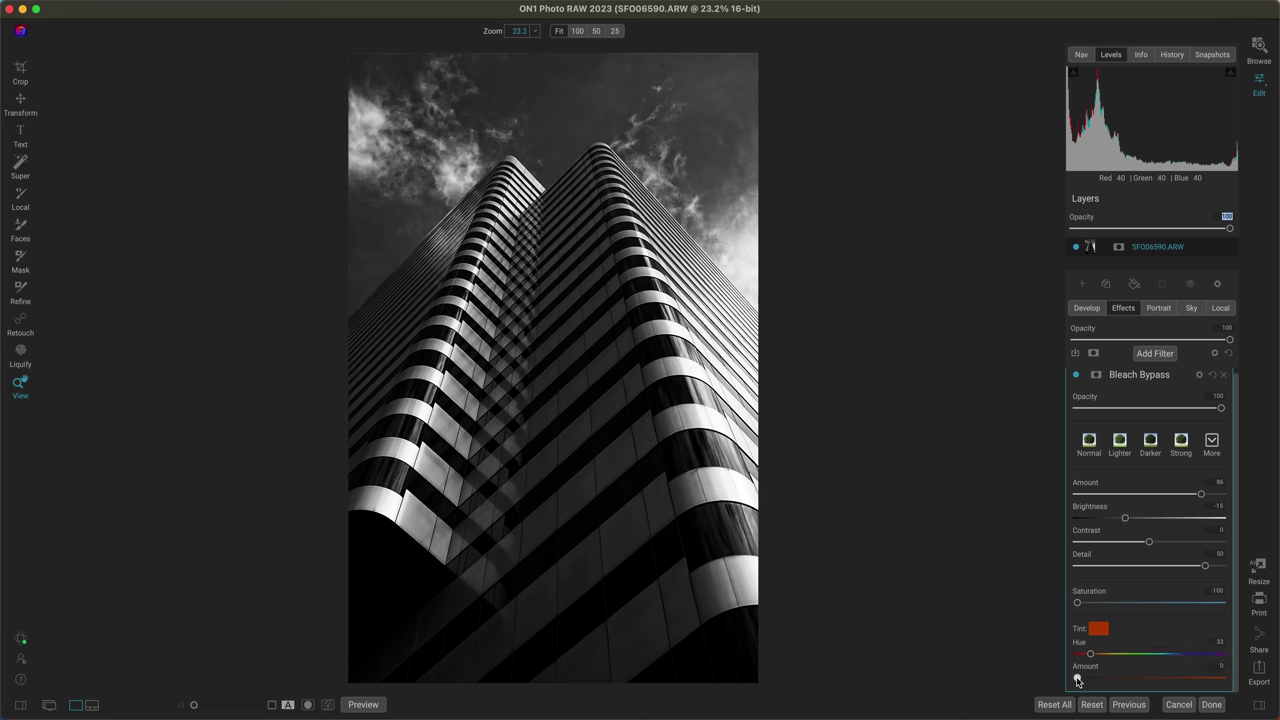
Give the Bleach Bypass image a warm sepia tint, Hue 33, at Tint Amount 15
left_click(1099, 629)
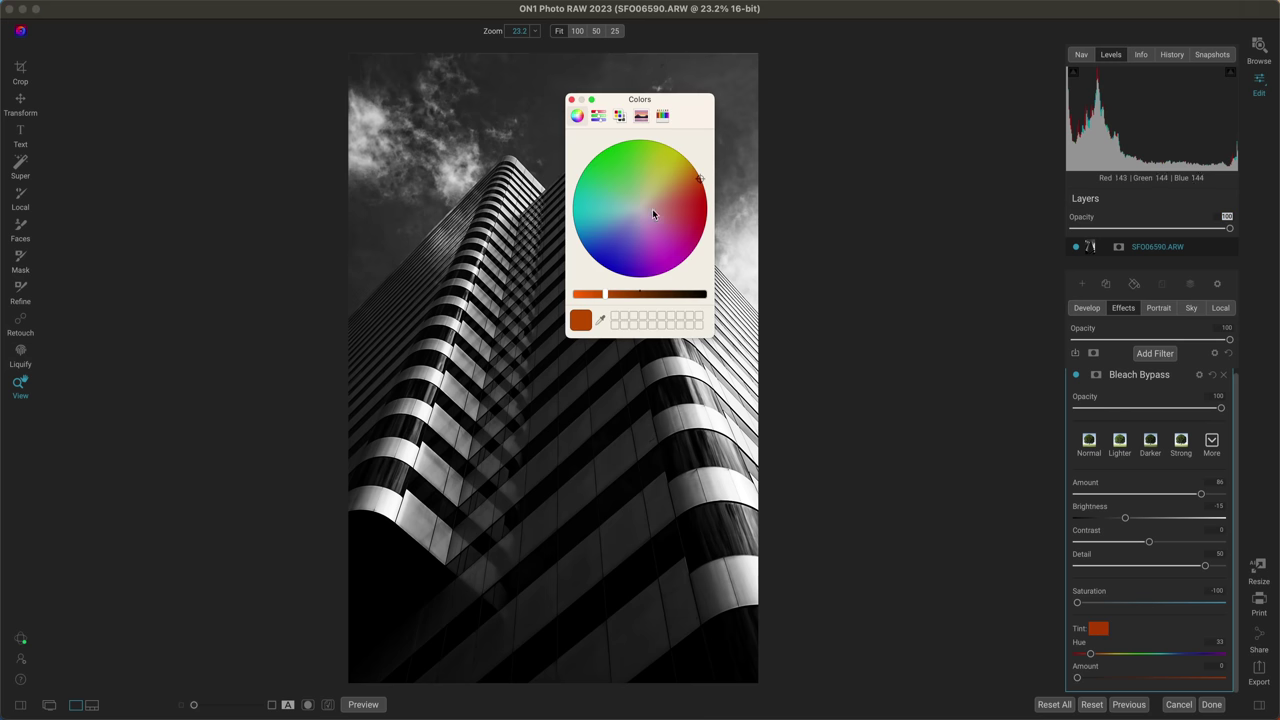
left_click(571, 100)
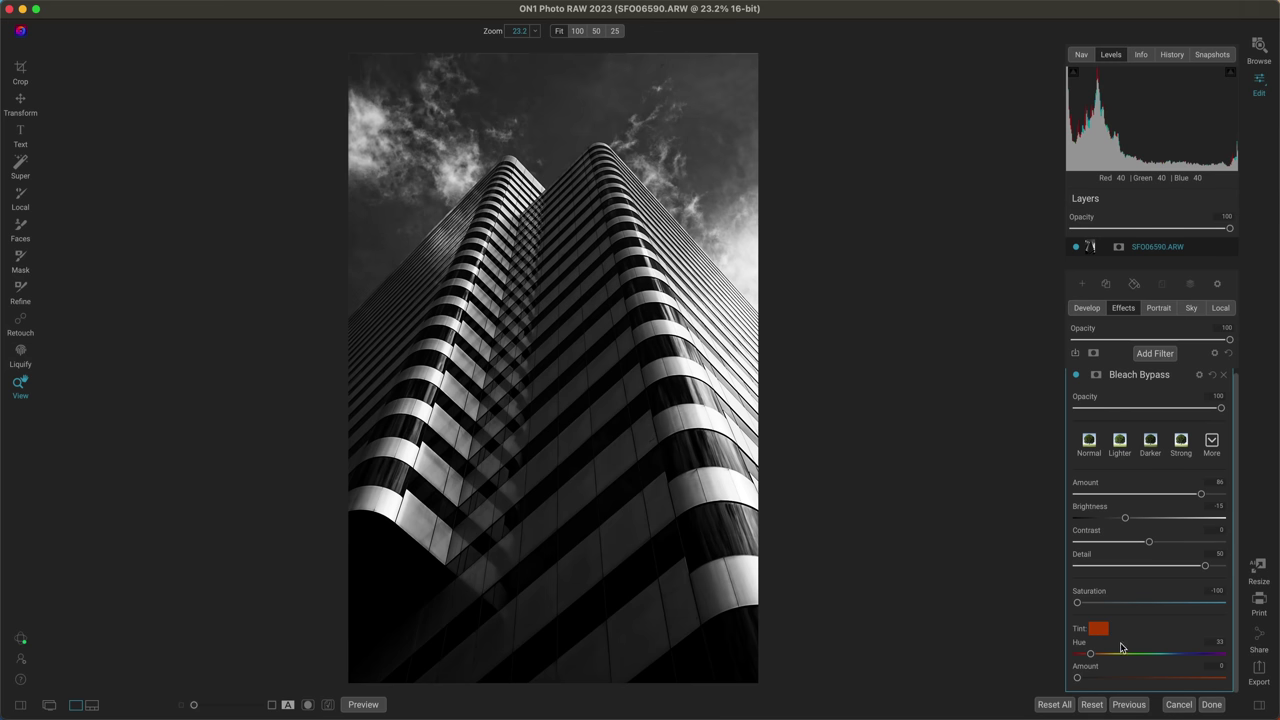
left_click_drag(1077, 679, 1099, 681)
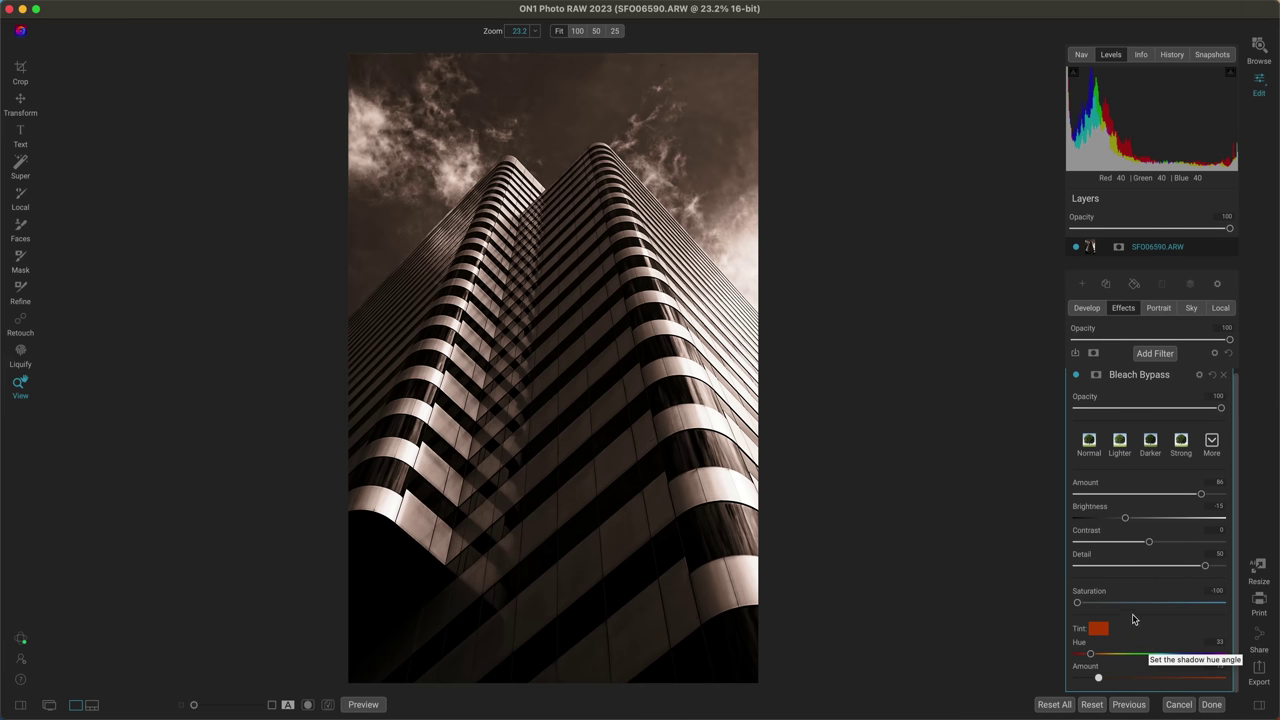
Toggle the Bleach Bypass filter off and on twice to compare with the original
scroll(1133, 619, "up", 1)
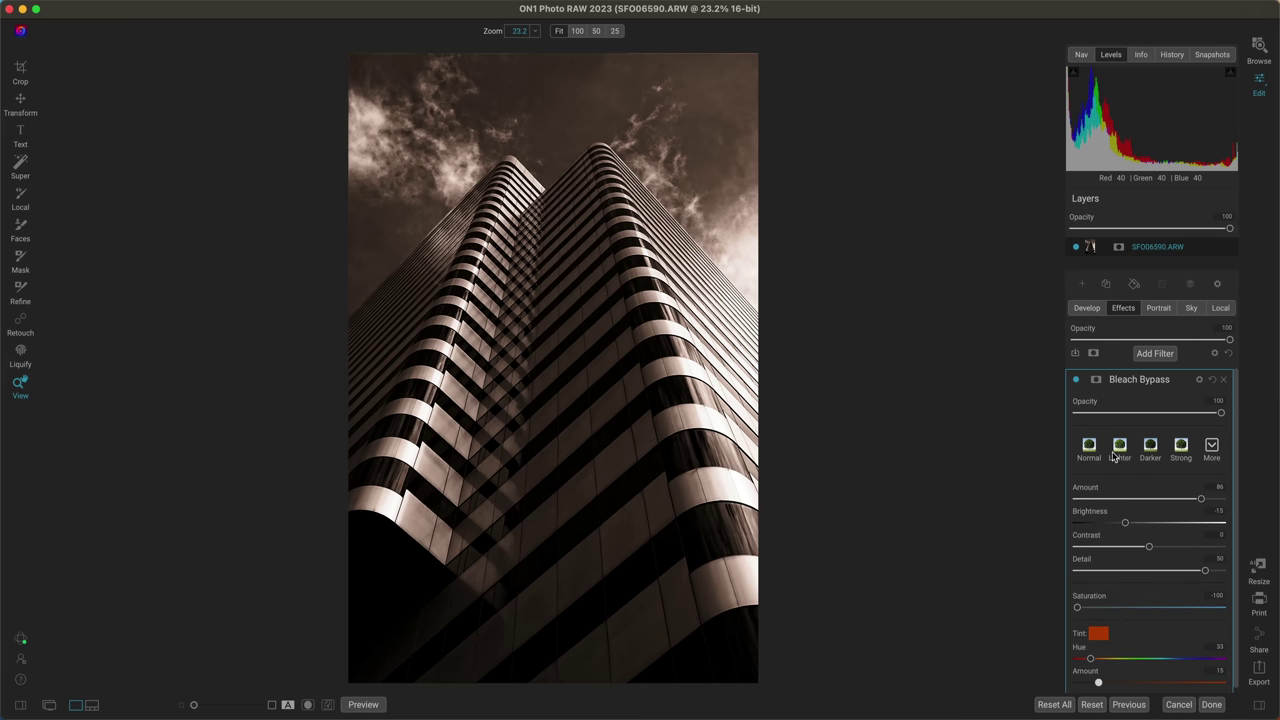
left_click(1077, 380)
left_click(1077, 380)
left_click(1077, 380)
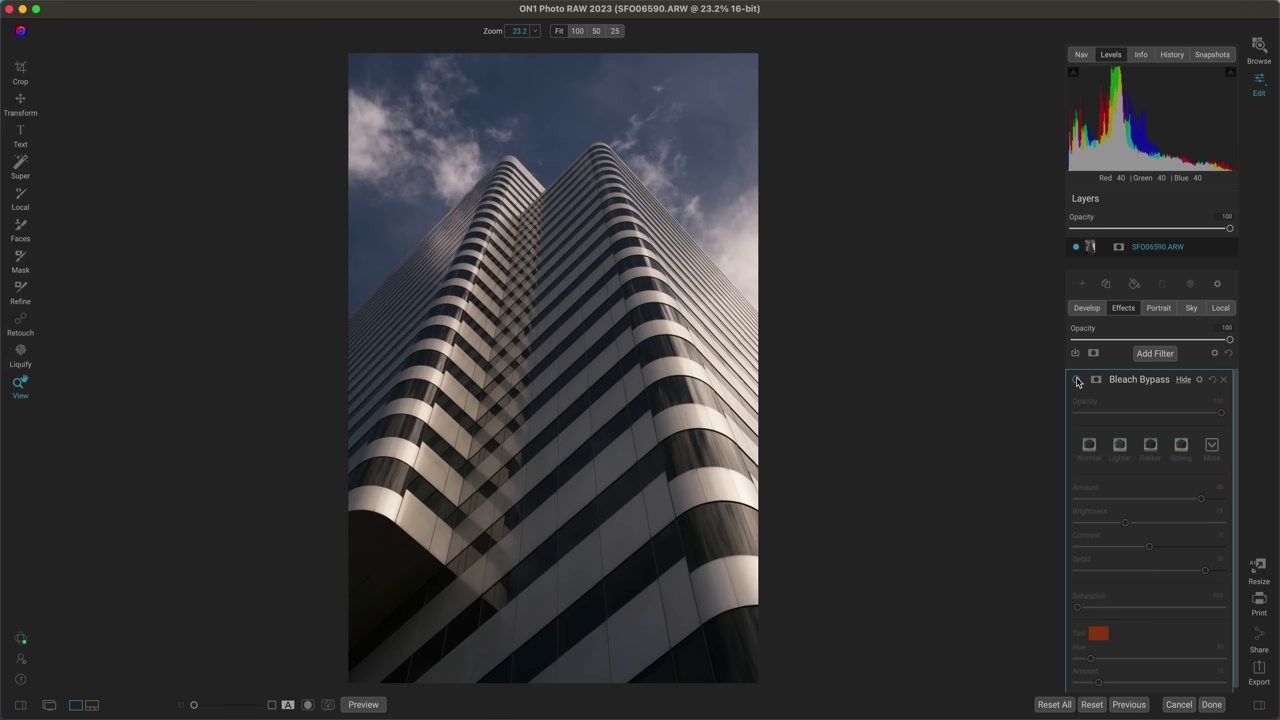
left_click(1077, 380)
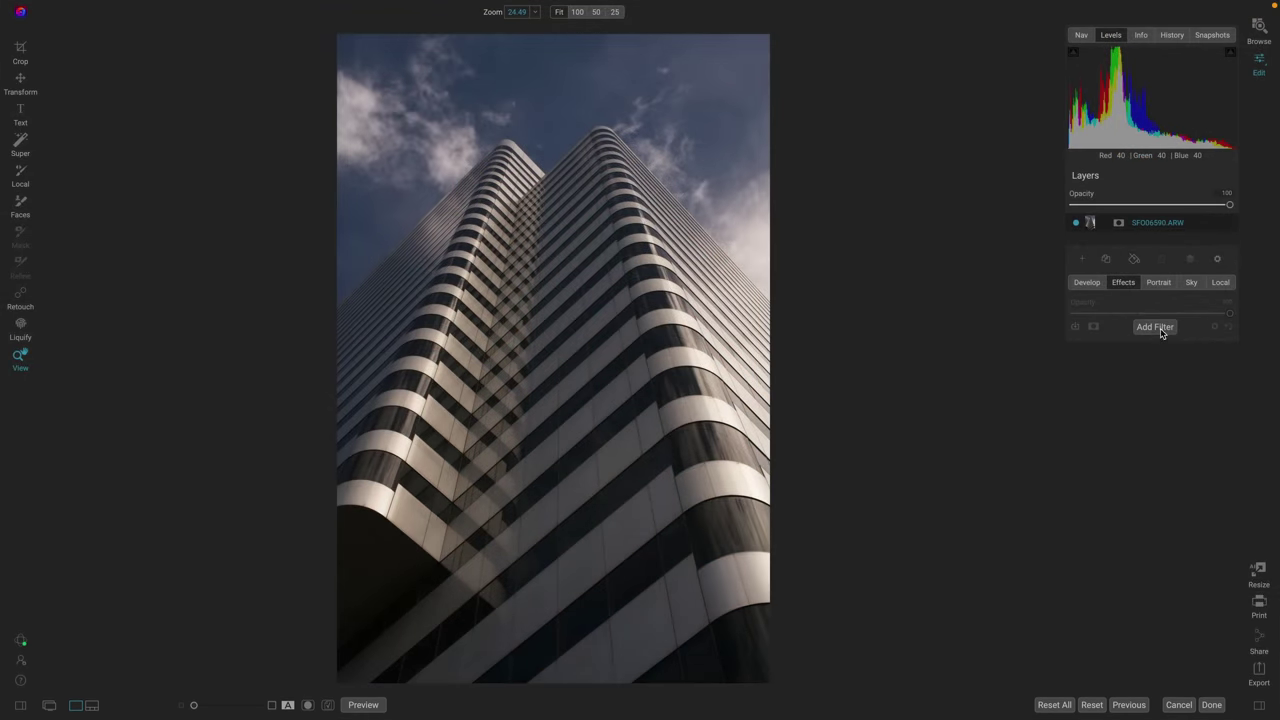
Add a Grunge filter from the Filters browser at its default Amount 50
left_click(1158, 327)
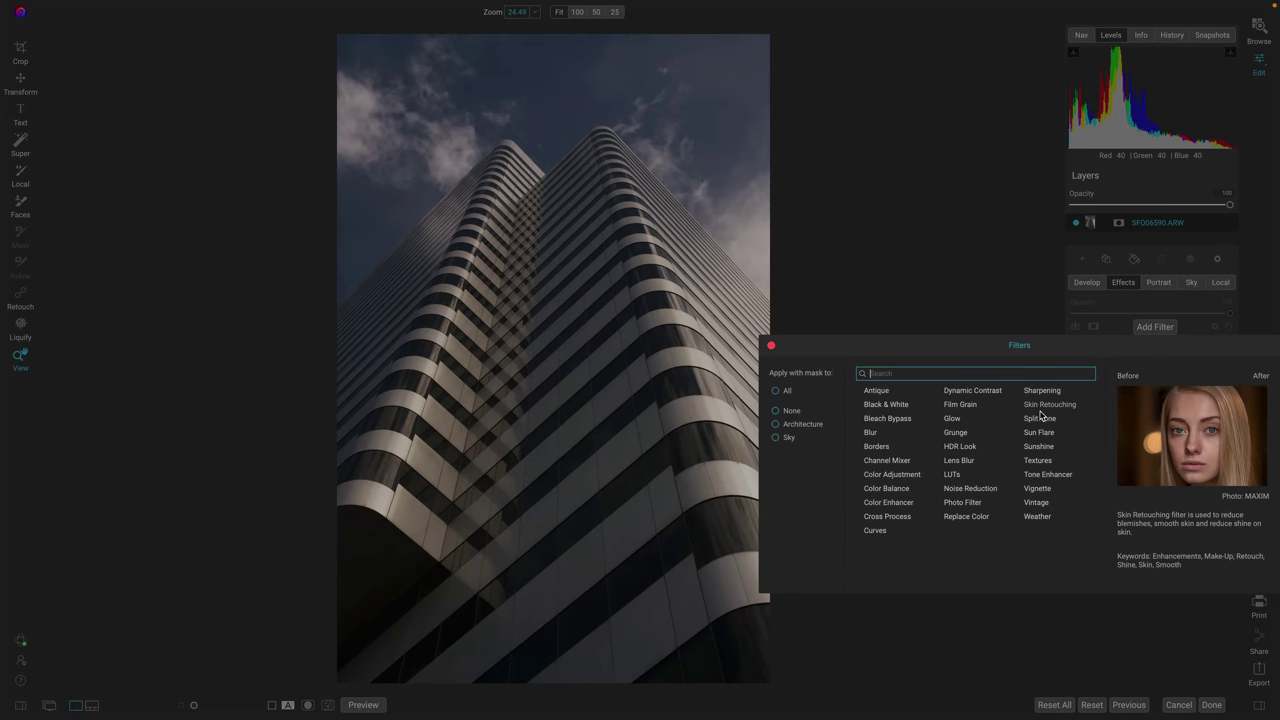
left_click(956, 432)
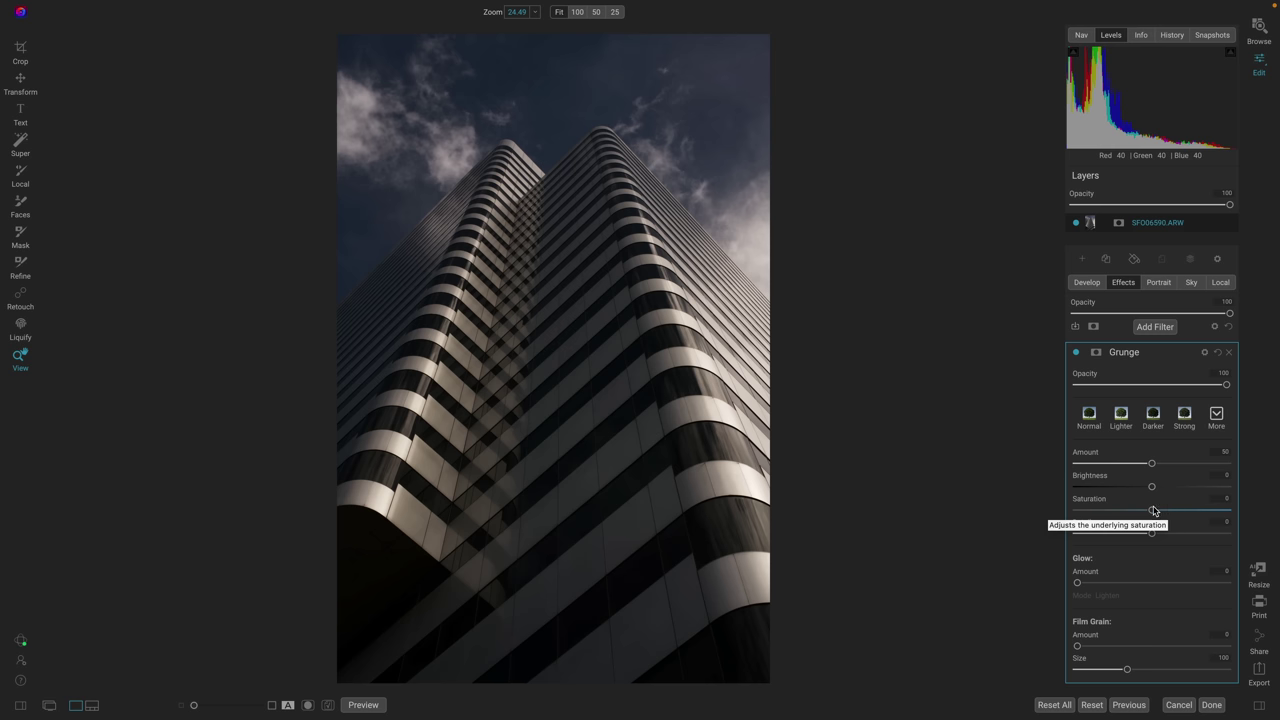
Desaturate the Grunge result to Saturation -100 and toggle the filter to compare
left_click_drag(1154, 514, 1026, 507)
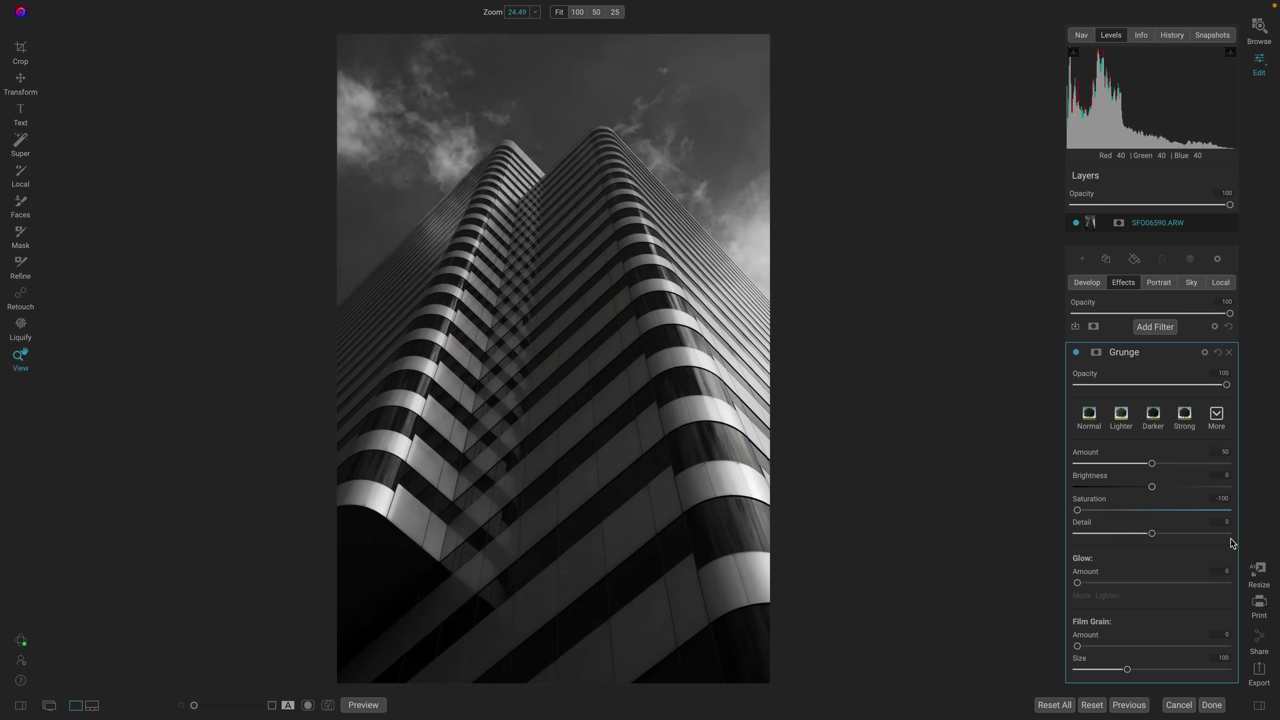
left_click(1077, 353)
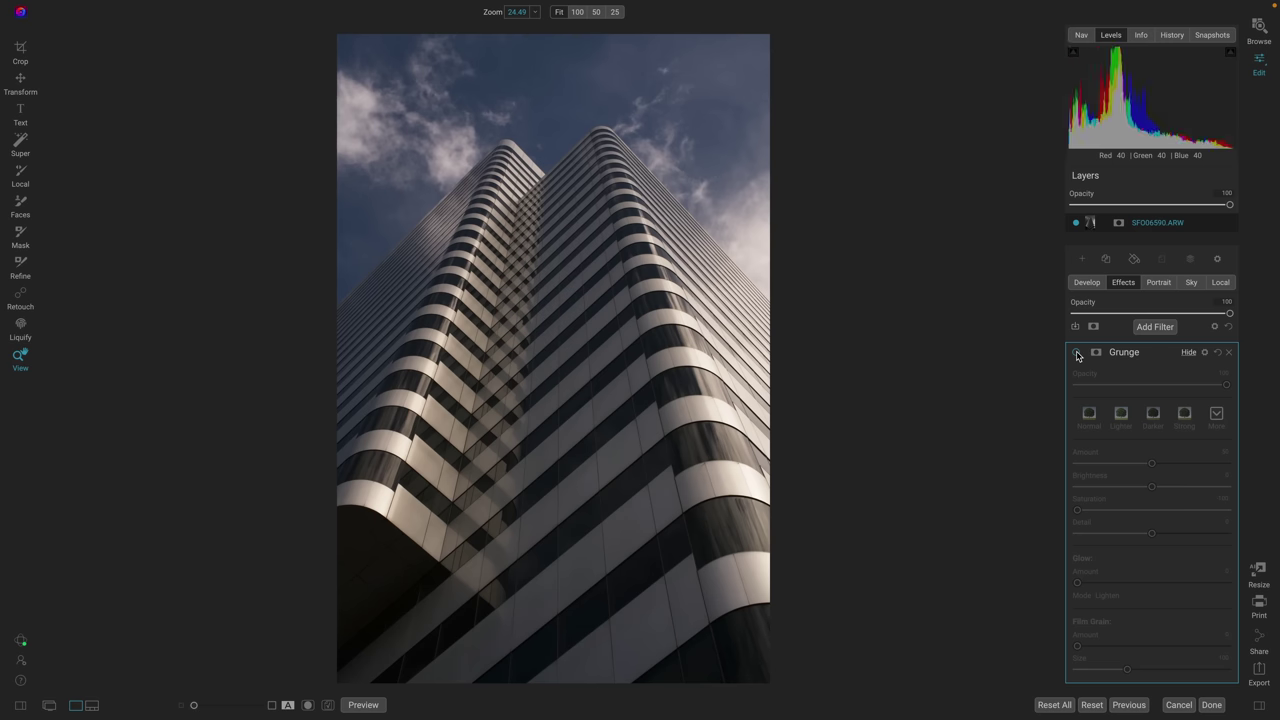
left_click(1077, 353)
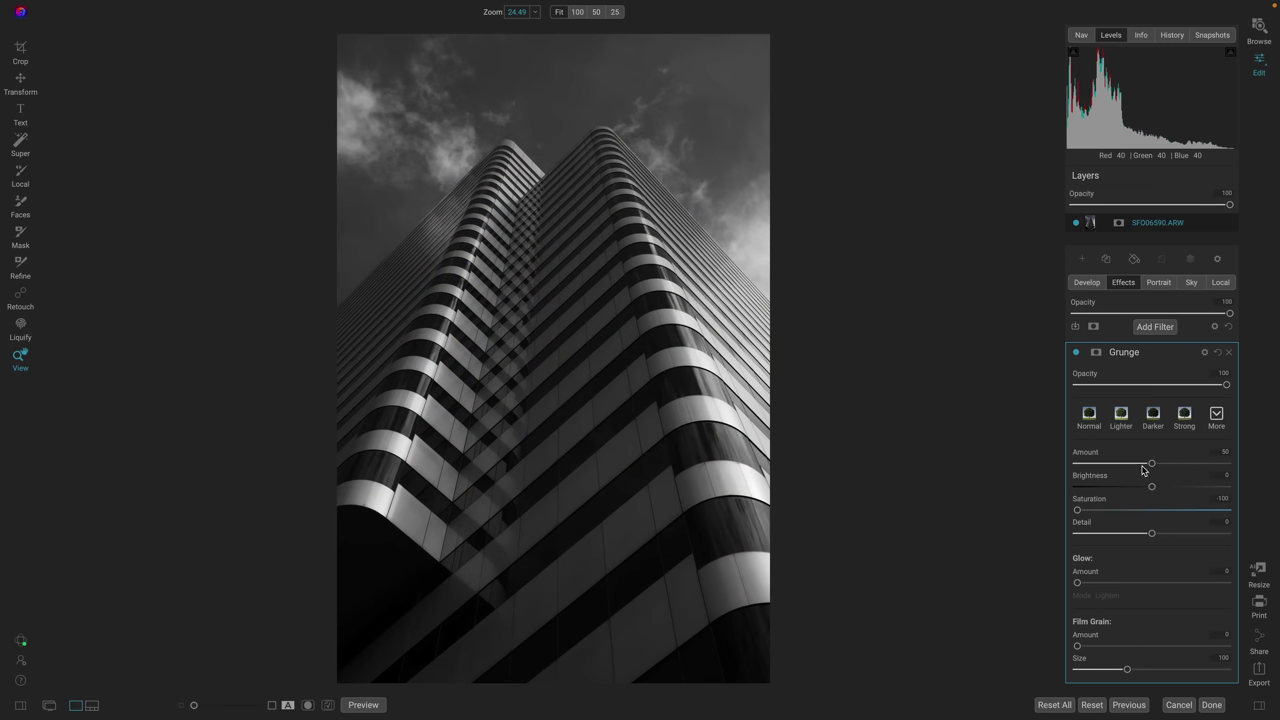
Tune the Grunge filter to Amount 78, Detail 51 and Glow Amount 45
mouse_move(1153, 464)
left_mouse_down()
mouse_move(1211, 462)
mouse_move(1110, 460)
mouse_move(1193, 463)
mouse_move(1186, 488)
mouse_move(1149, 488)
left_mouse_up()
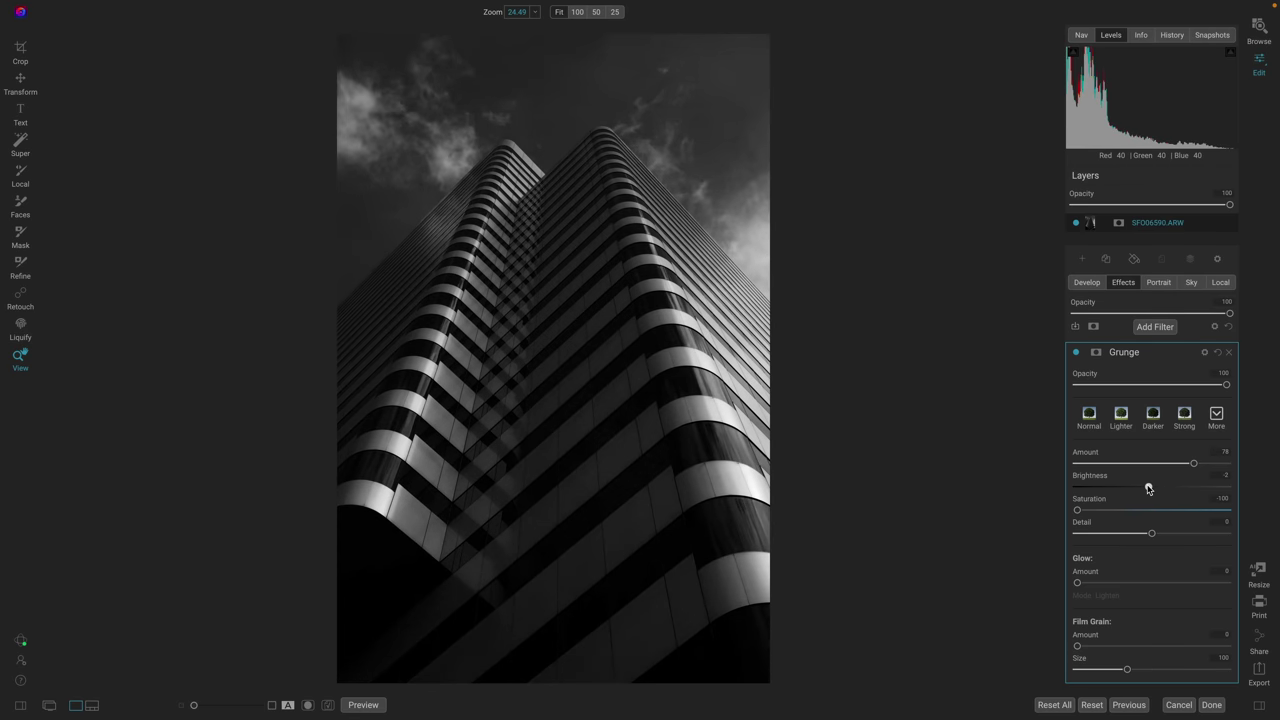
left_click_drag(1151, 537, 1205, 538)
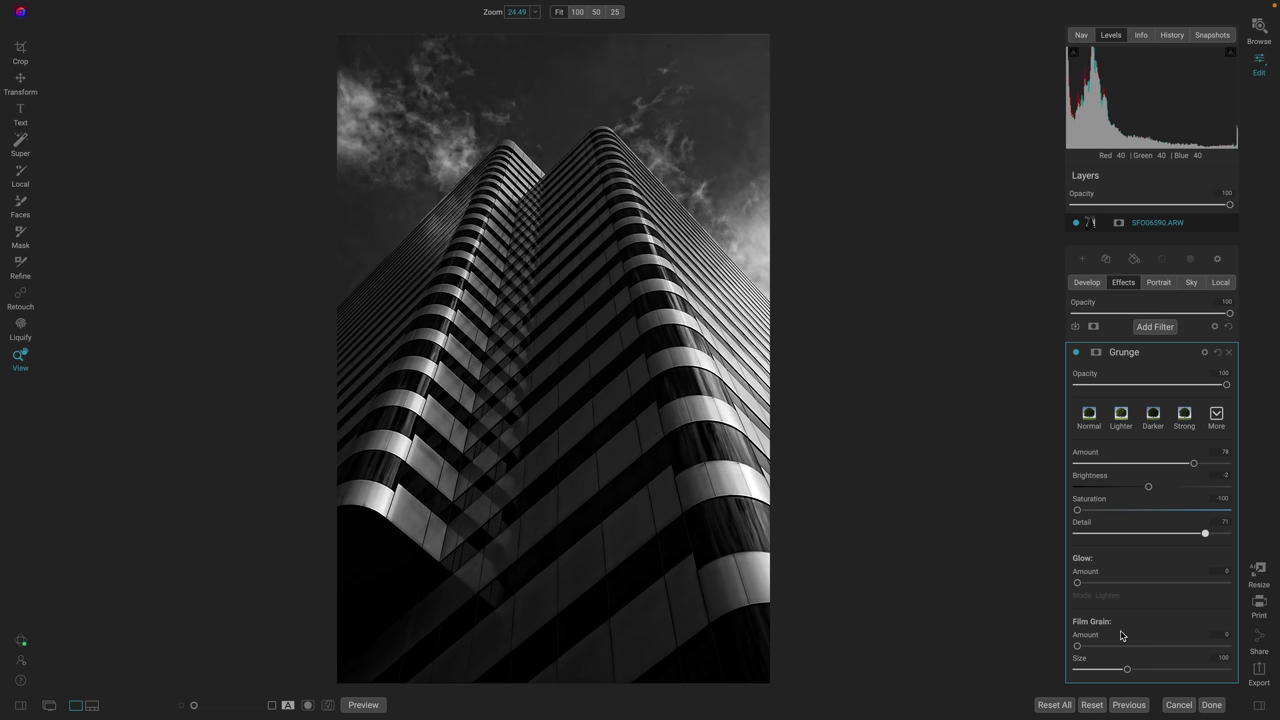
left_click_drag(1077, 583, 1186, 590)
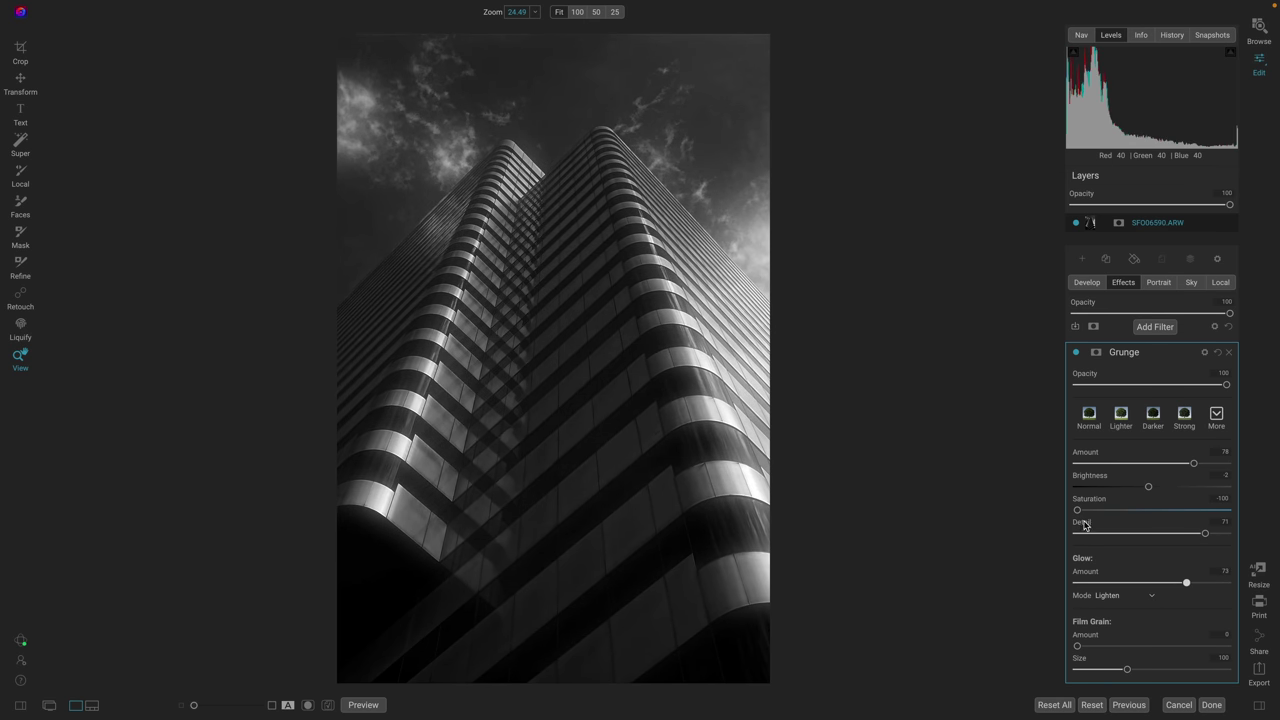
double_click(1084, 524)
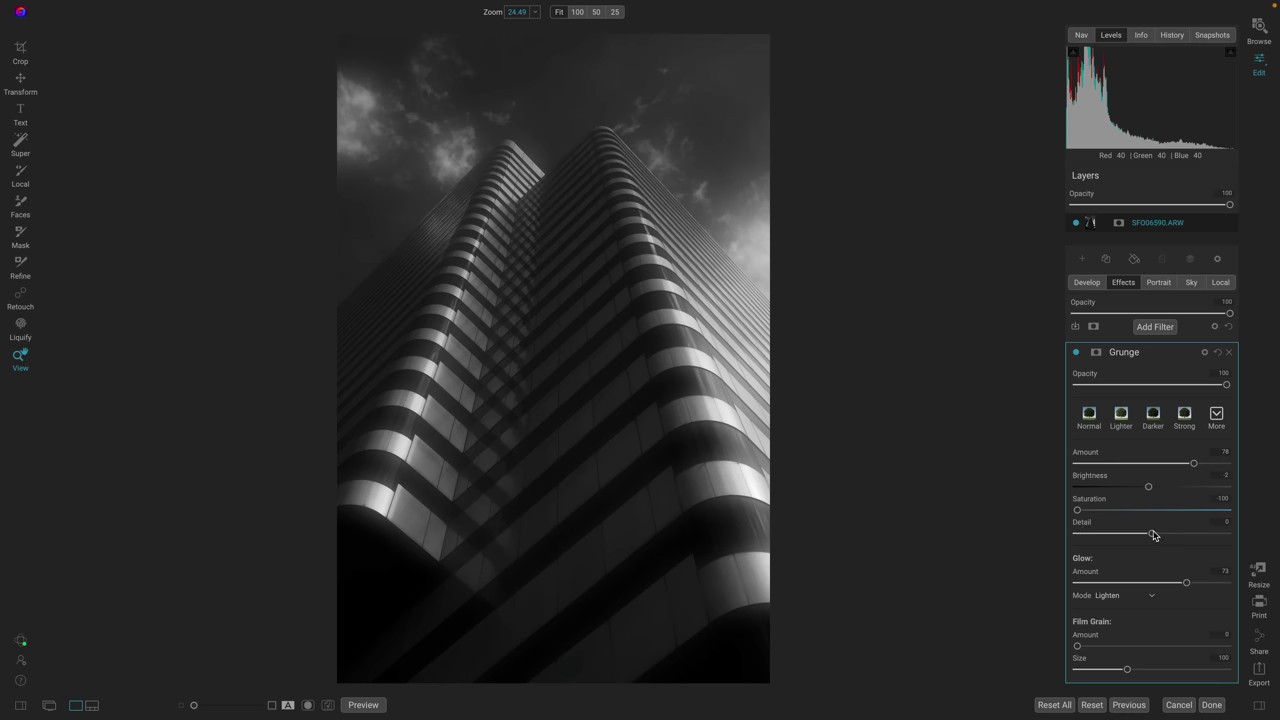
left_click_drag(1152, 533, 1190, 539)
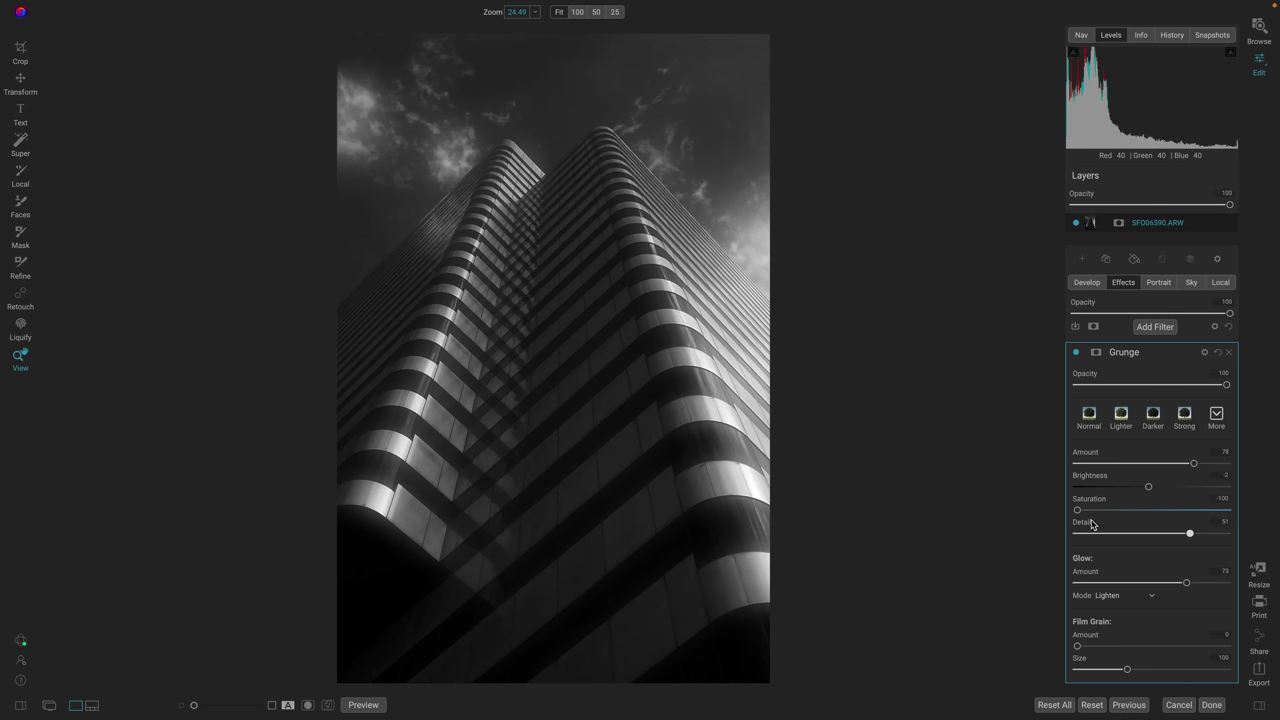
left_click_drag(1189, 584, 1143, 580)
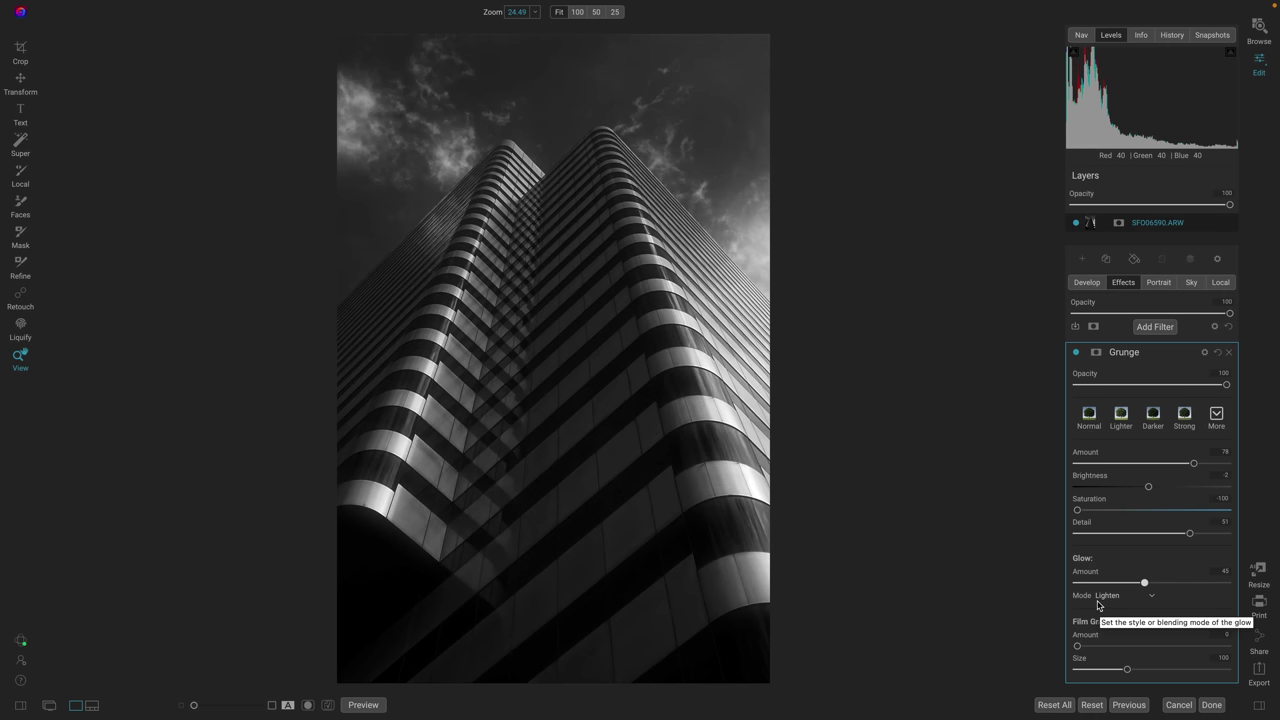
Blend the Grunge glow as Softlight Strong and raise Glow Amount to 73
left_click(1119, 597)
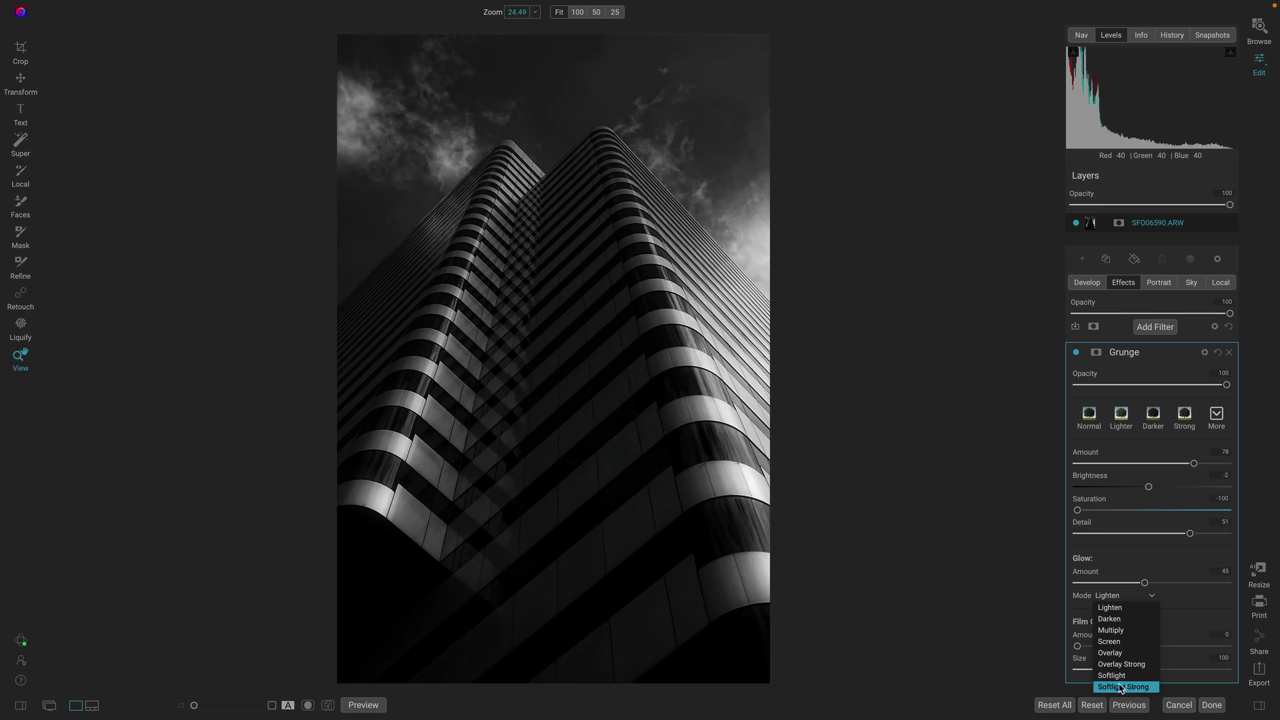
left_click(1122, 687)
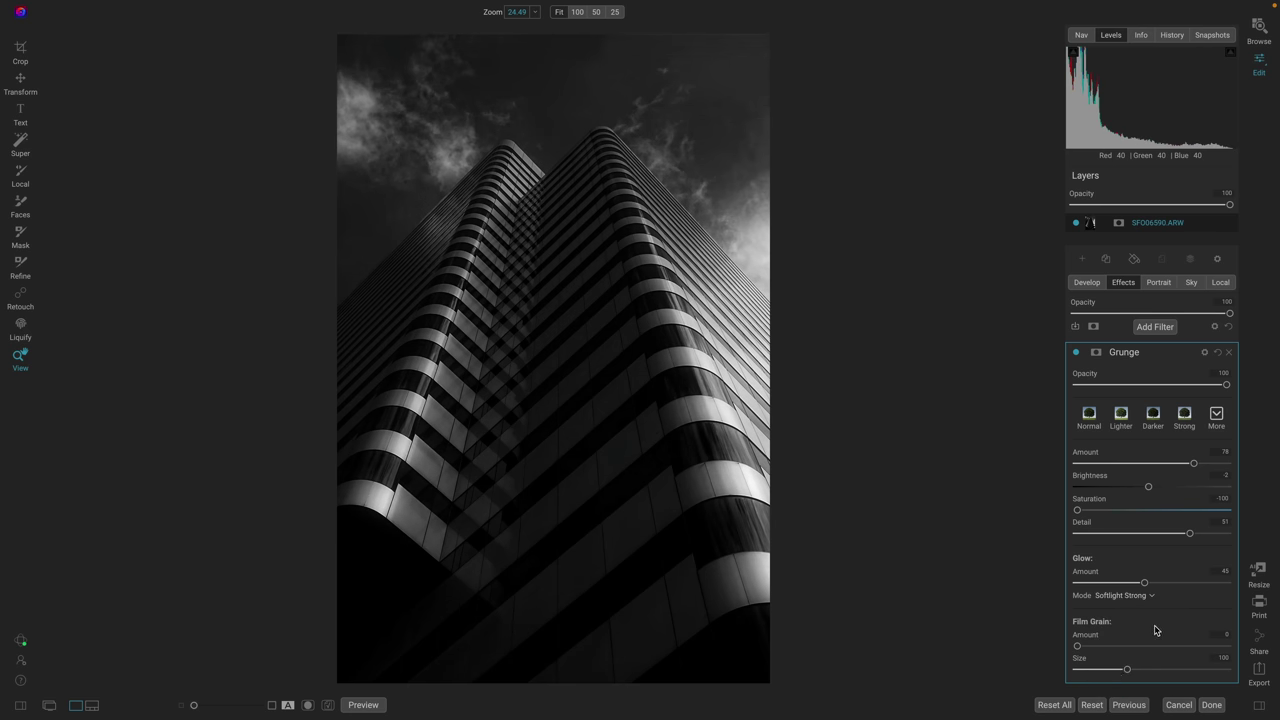
left_click_drag(1145, 583, 1228, 589)
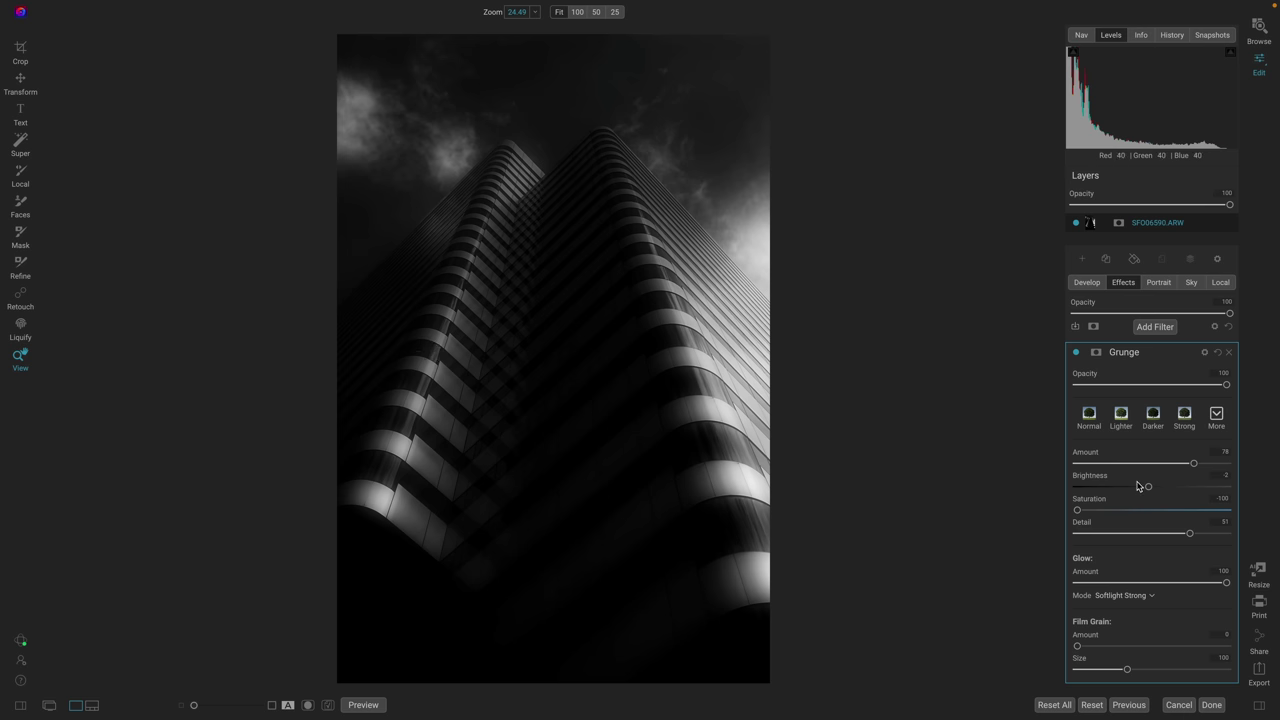
Brighten the Grunge, set Amount to 69, and add Film Grain at Amount 100, Size 200
left_click_drag(1150, 490, 1180, 463)
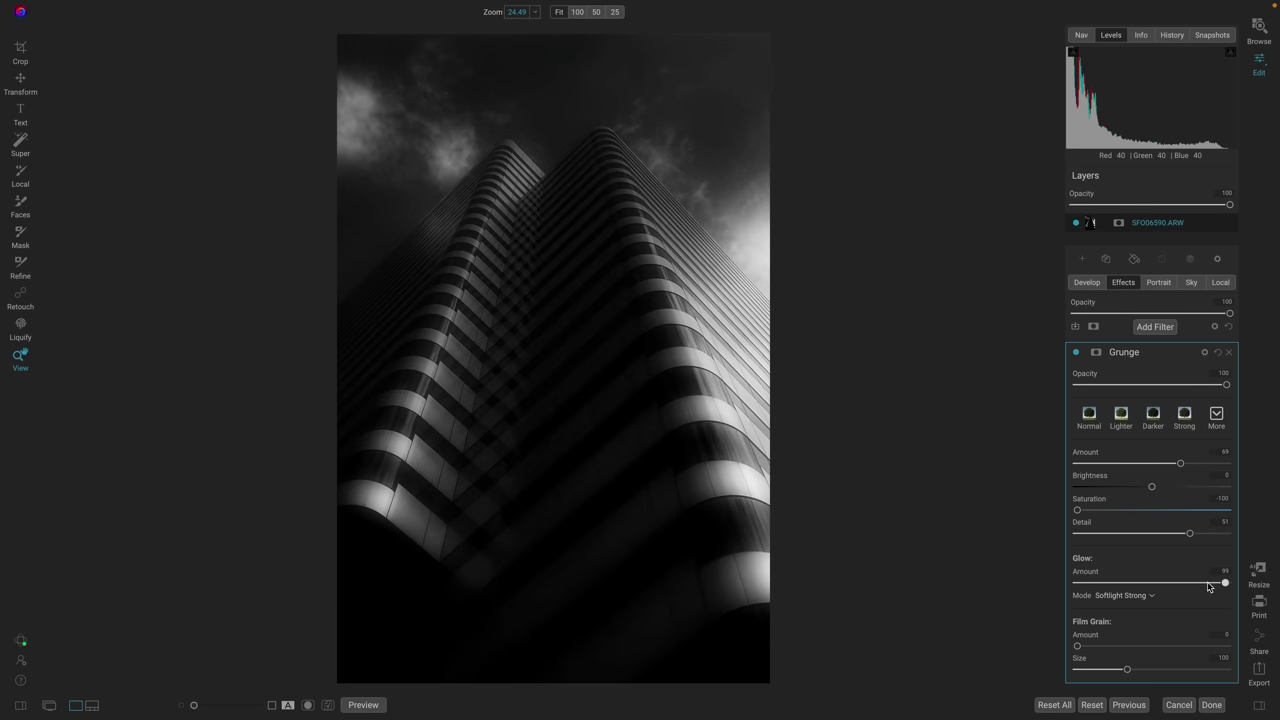
left_click_drag(1226, 582, 1185, 580)
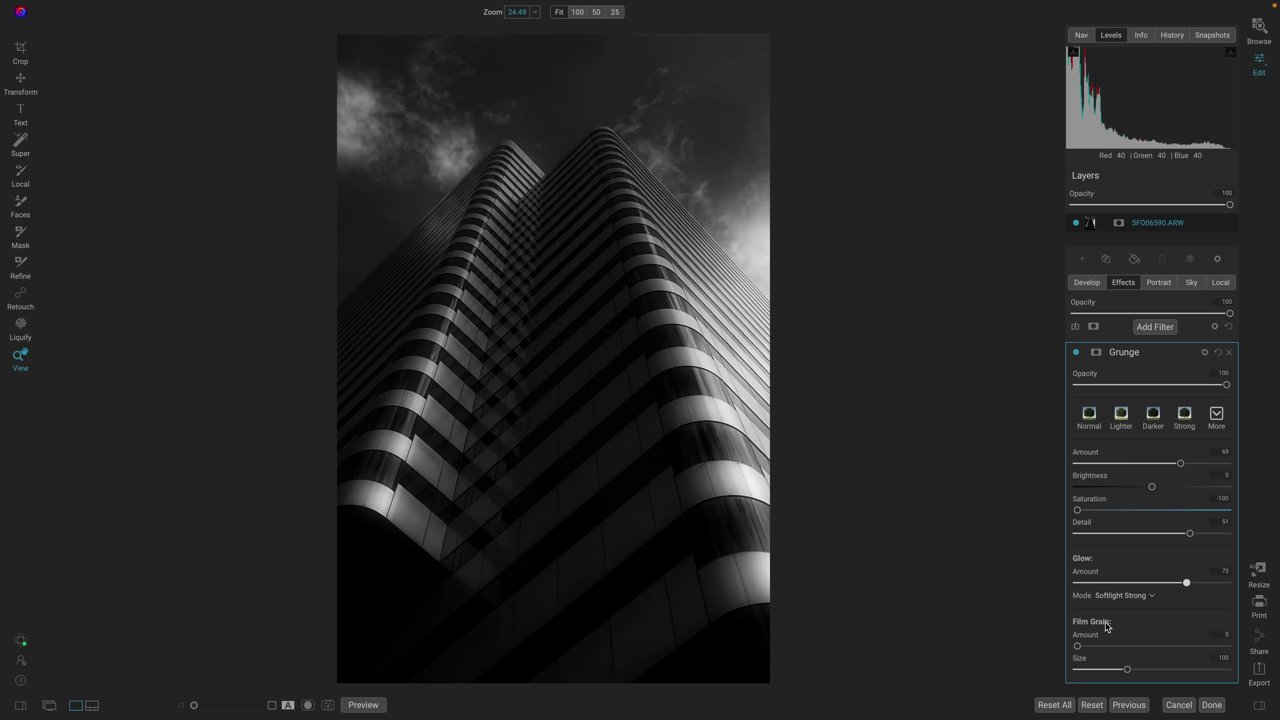
left_click_drag(1078, 647, 1245, 659)
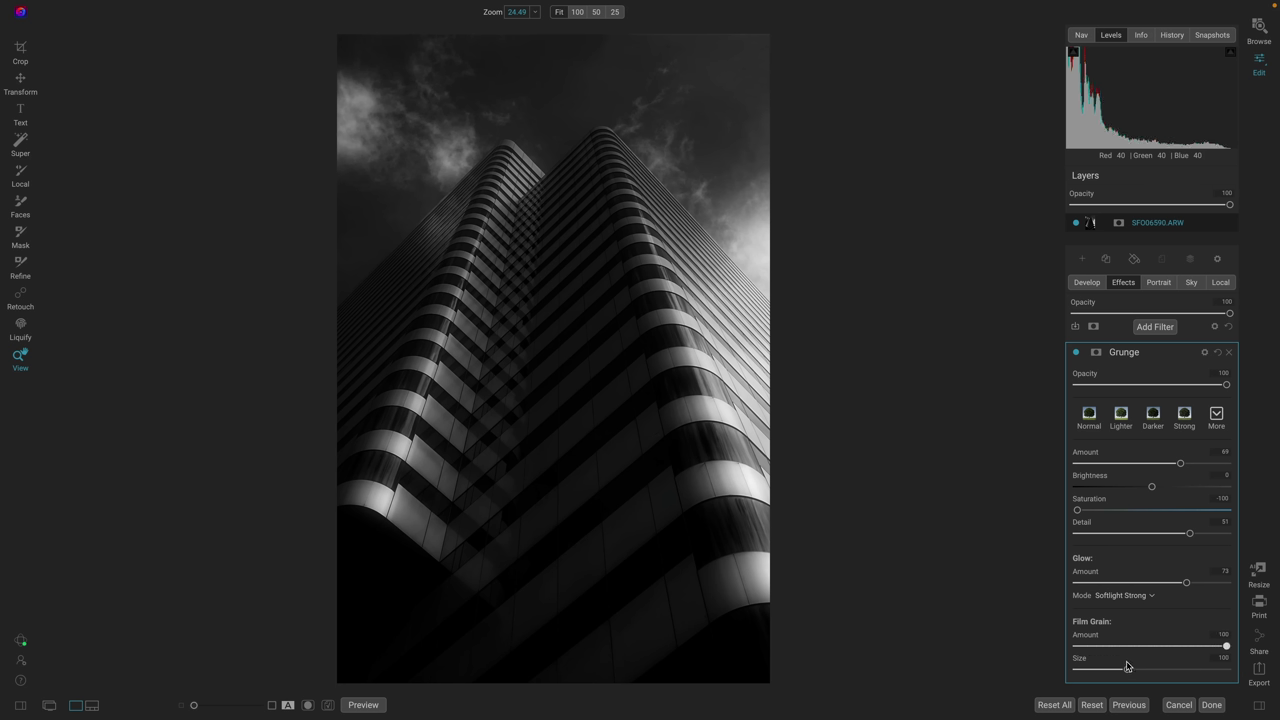
left_click_drag(1127, 673, 1260, 675)
Zoom to 100% to inspect the grain and turn the glow off at Glow Amount 0
left_click(661, 333)
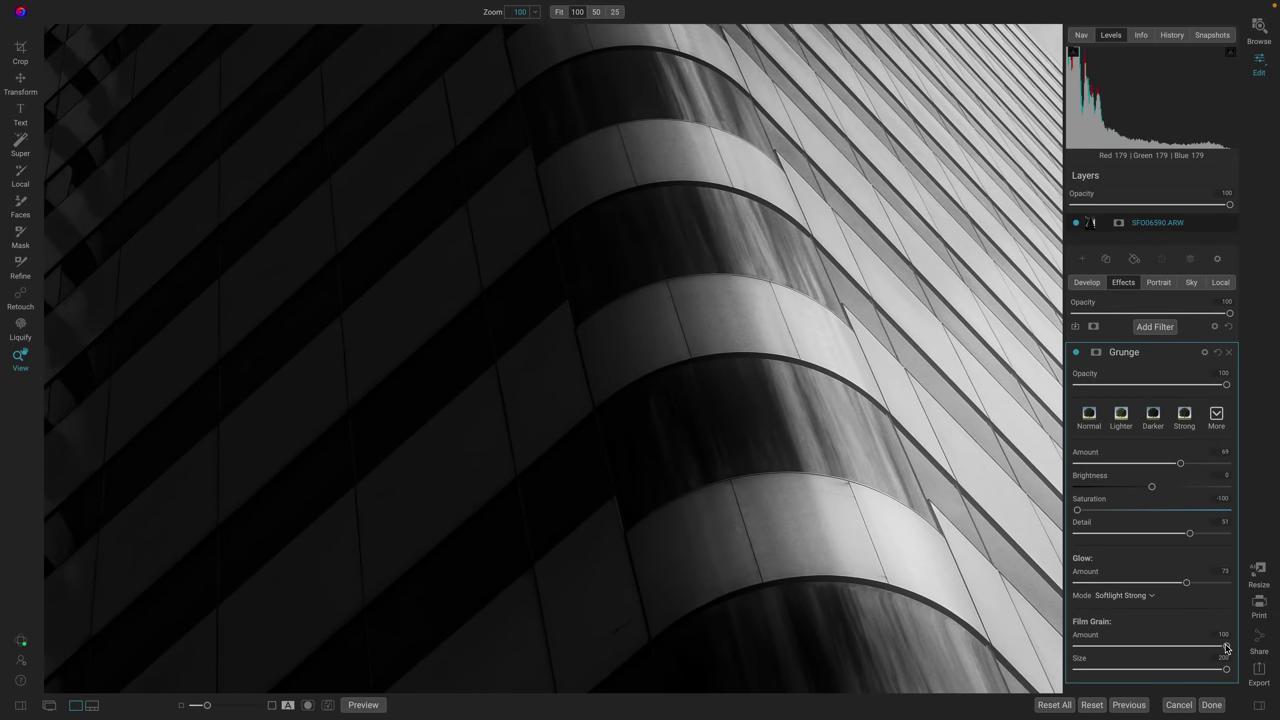
left_click_drag(1226, 647, 1140, 630)
left_click(1142, 598)
left_click(1150, 598)
left_click_drag(1187, 584, 1068, 584)
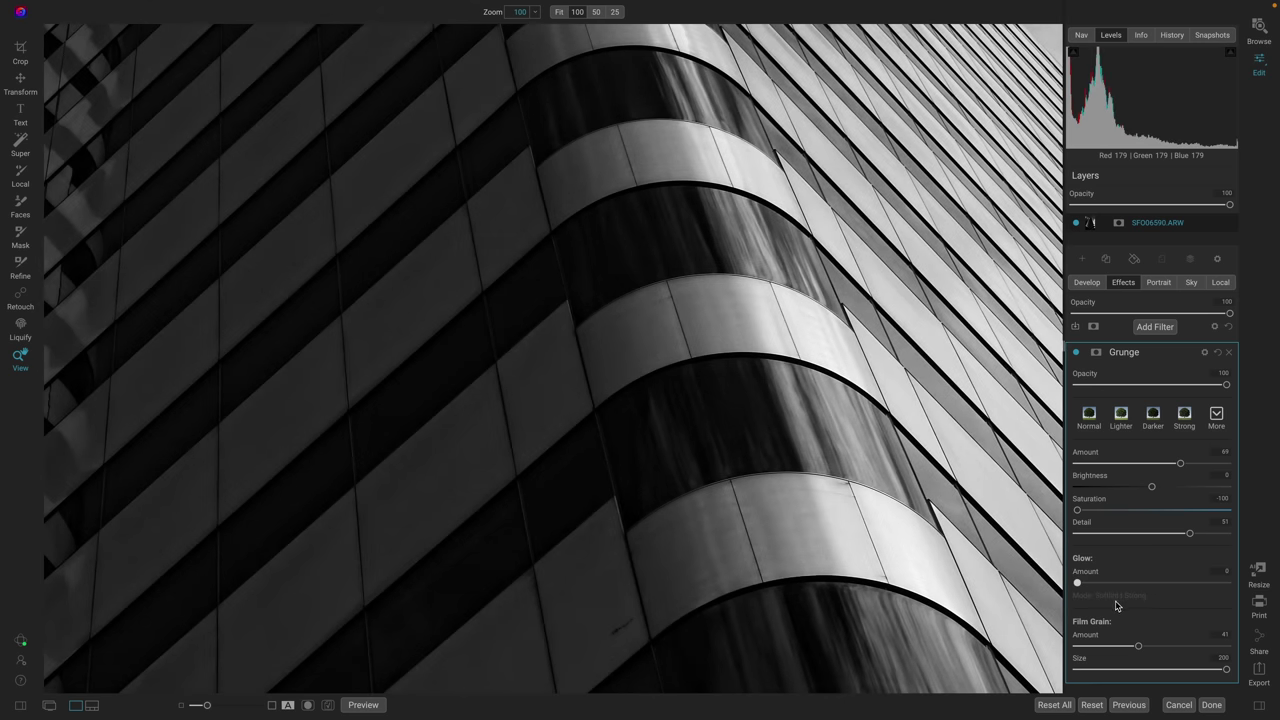
Ease Film Grain Amount to 90 and fit the whole photo back in view
left_click_drag(1138, 647, 1240, 645)
left_click(1220, 635)
mouse_move(1226, 647)
left_mouse_down()
mouse_move(1114, 645)
mouse_move(1212, 646)
left_mouse_up()
left_click(883, 526)
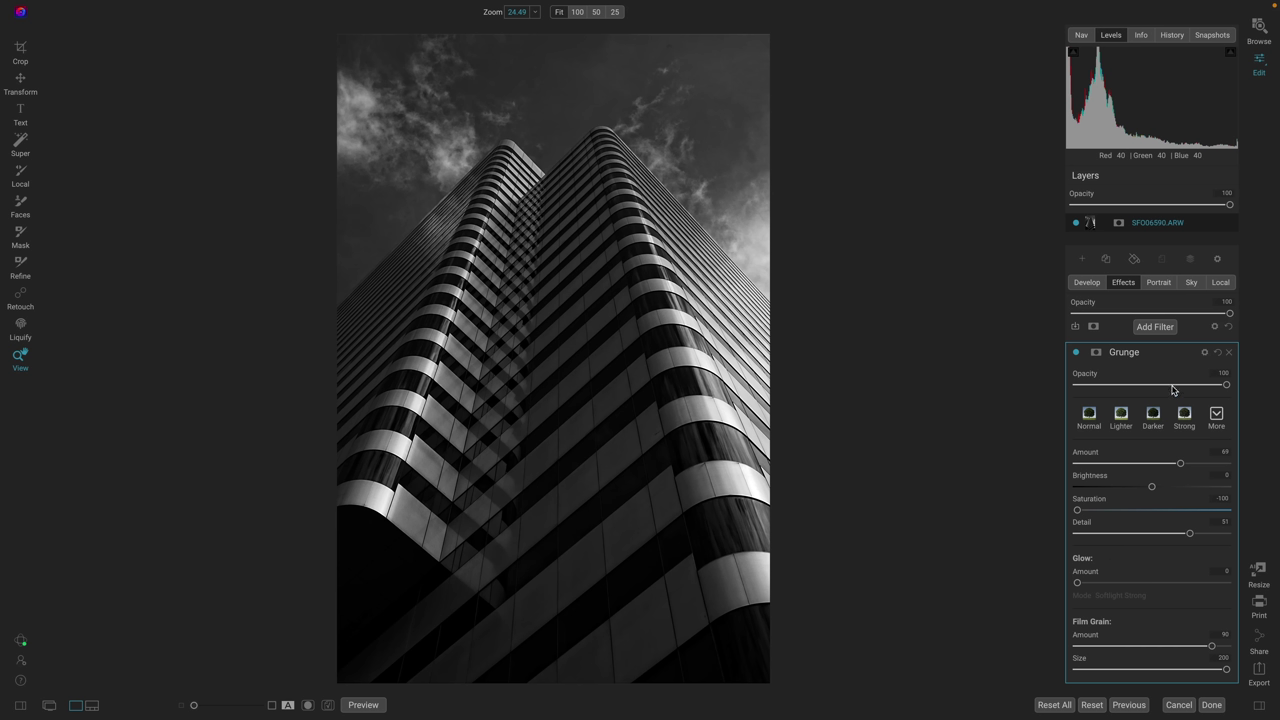
Replace the Grunge filter with a Black & White filter
left_click(1230, 353)
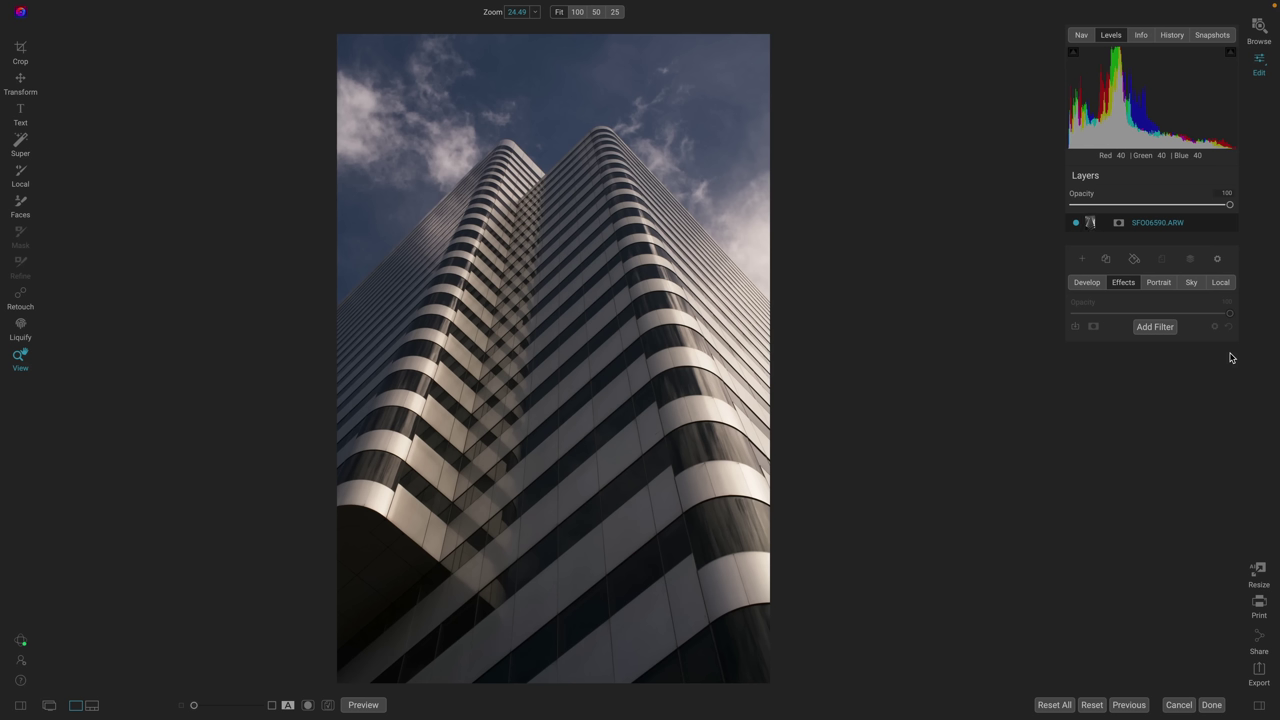
left_click(1158, 327)
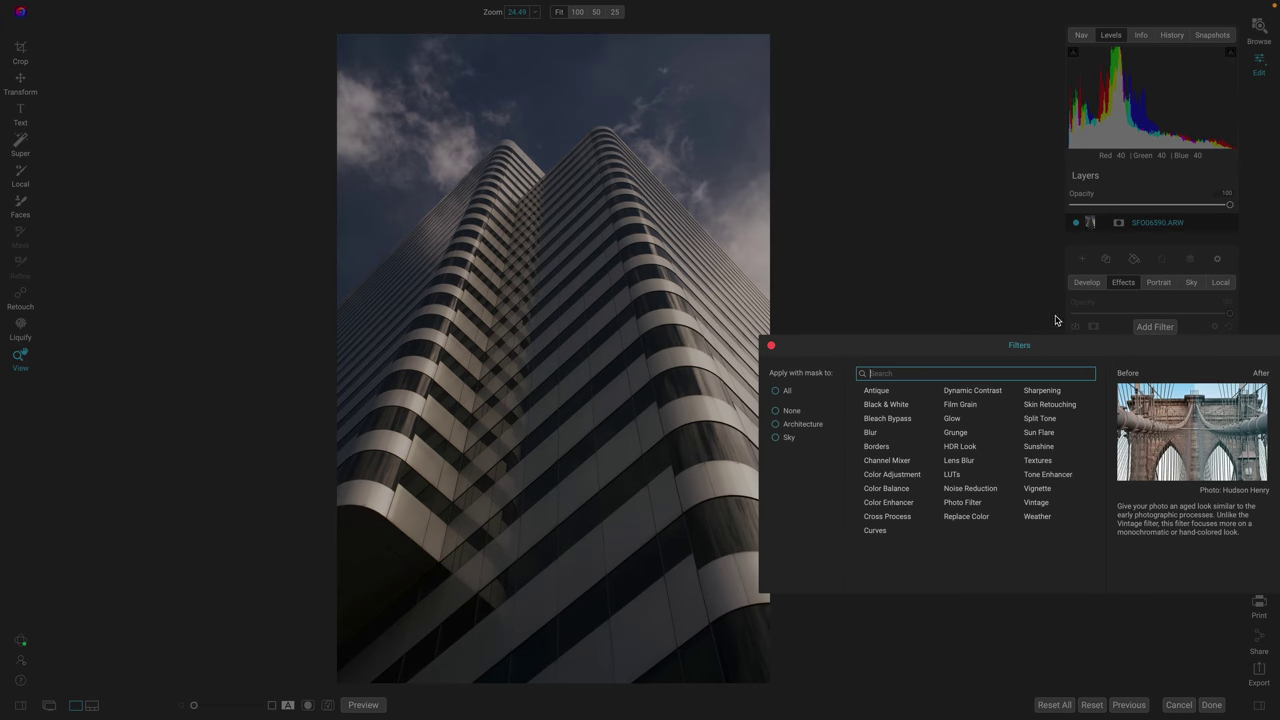
left_click(887, 405)
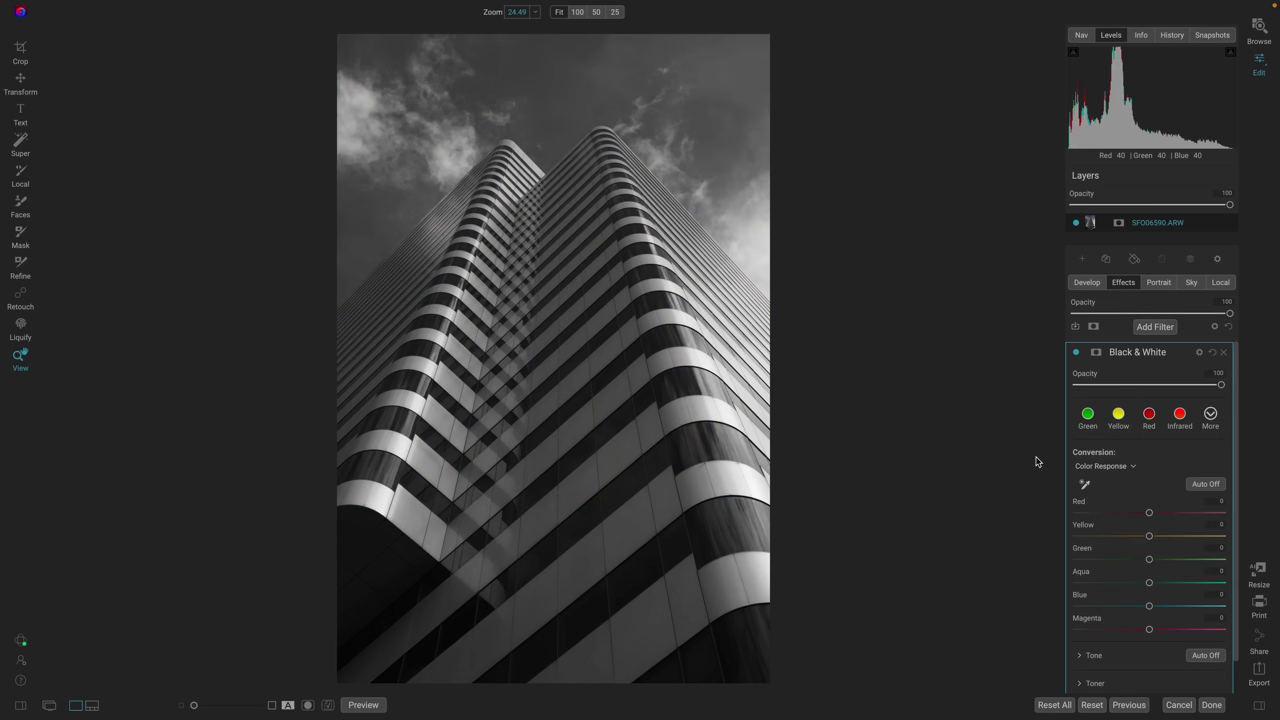
left_click(1160, 327)
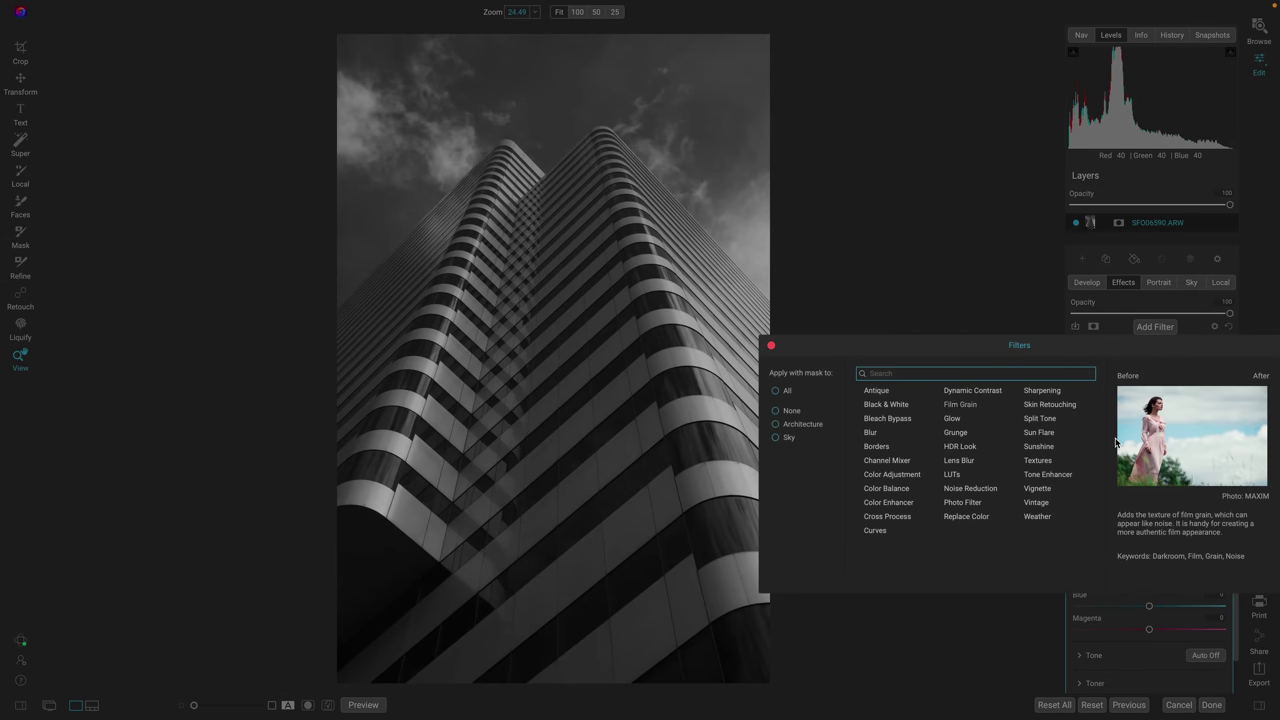
key("Escape")
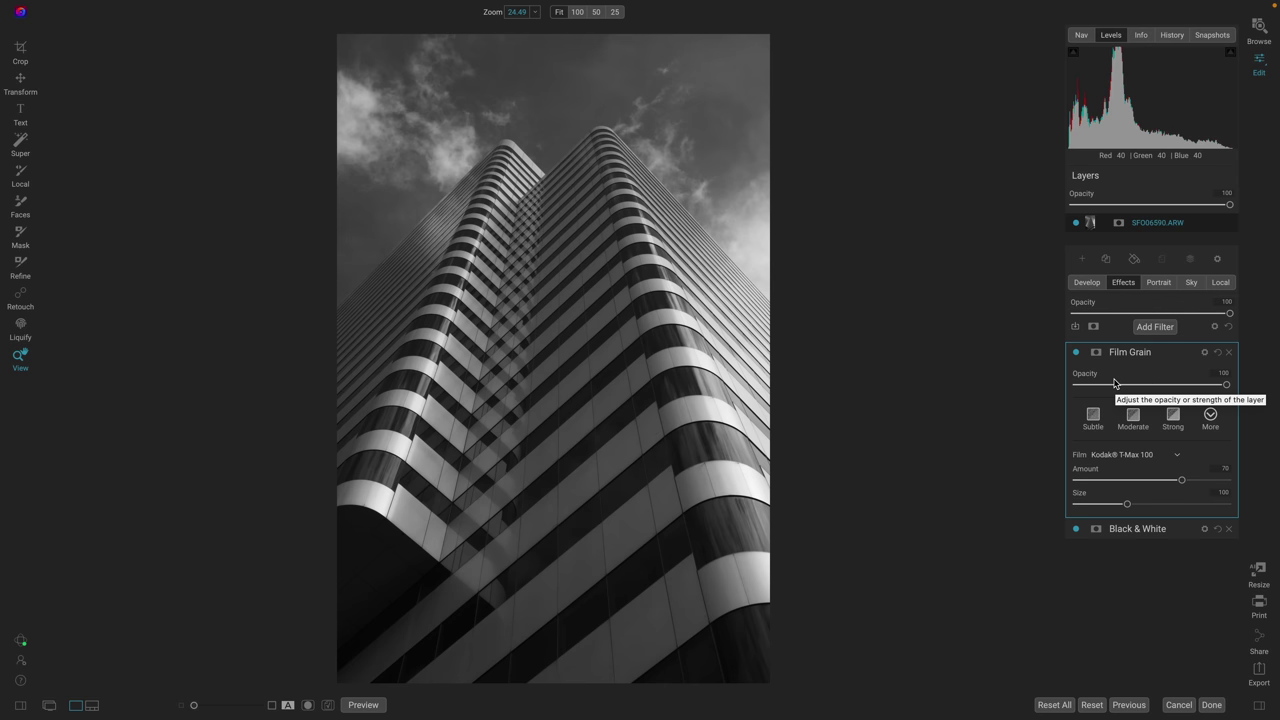
Set Film Grain to Kodak T-Max 3200, Amount 100, Size 185, and toggle it to compare
left_click(1161, 456)
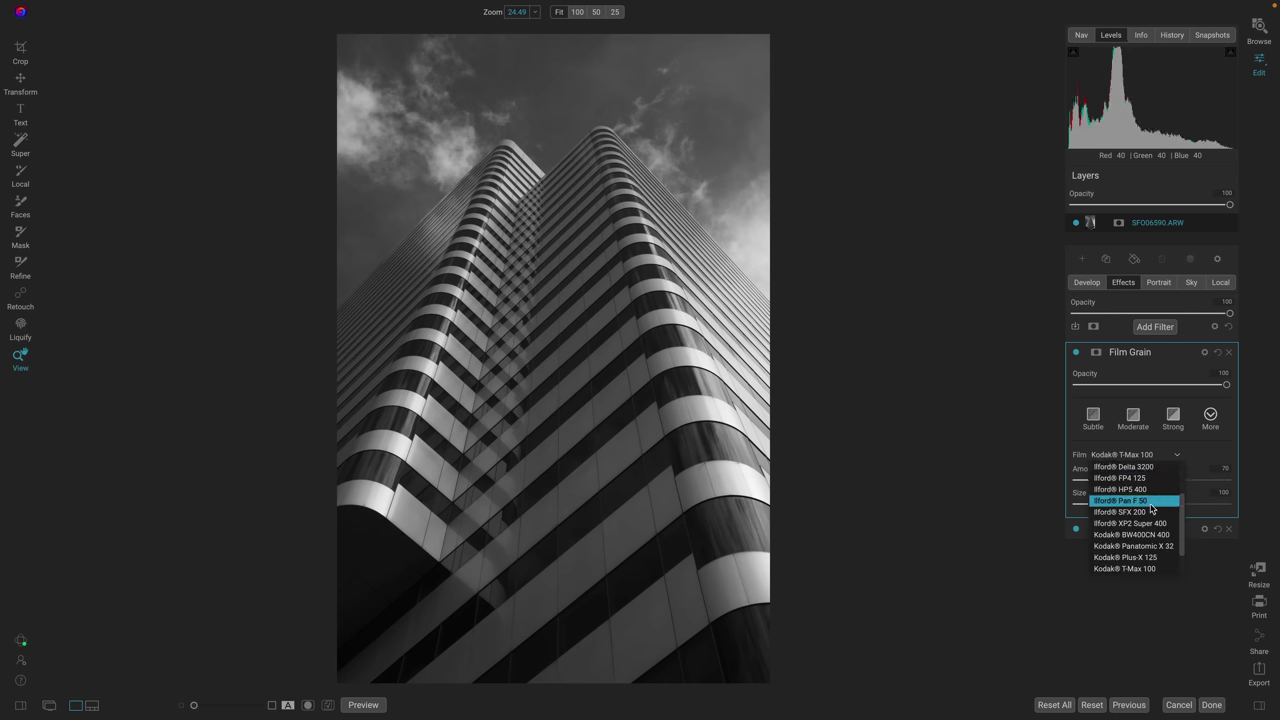
scroll(1149, 534, "down", 1)
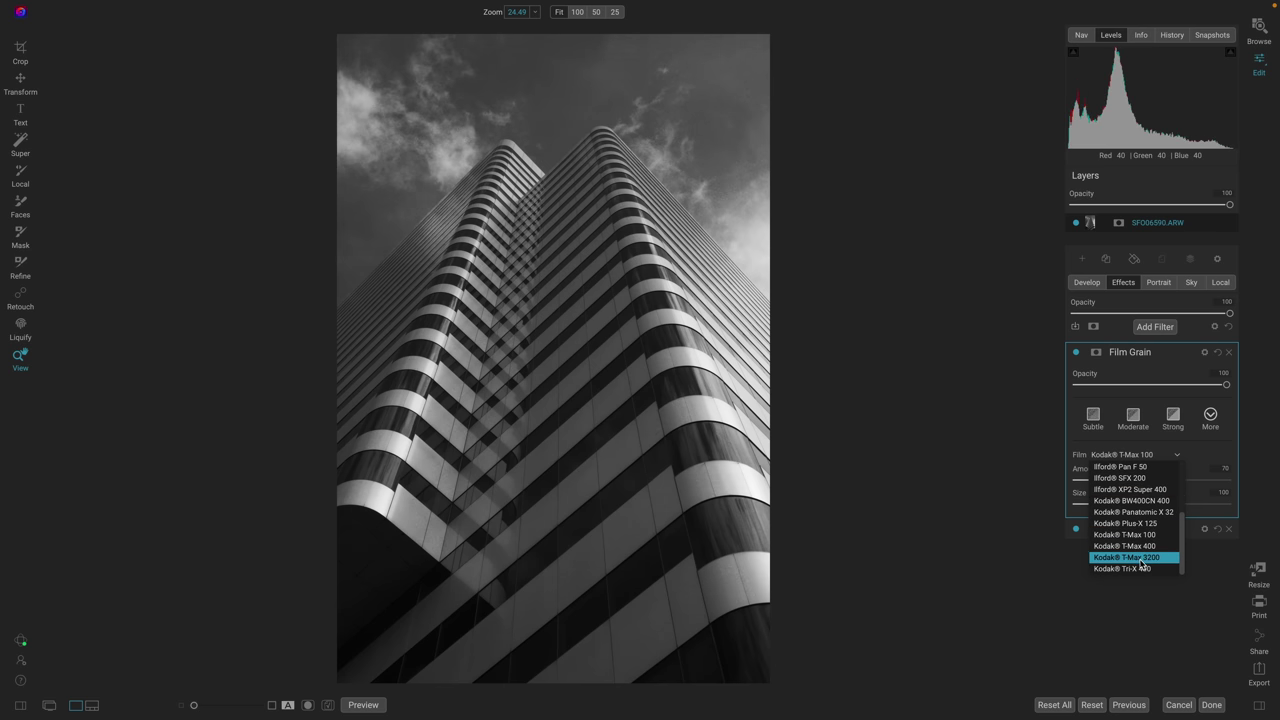
left_click(1128, 559)
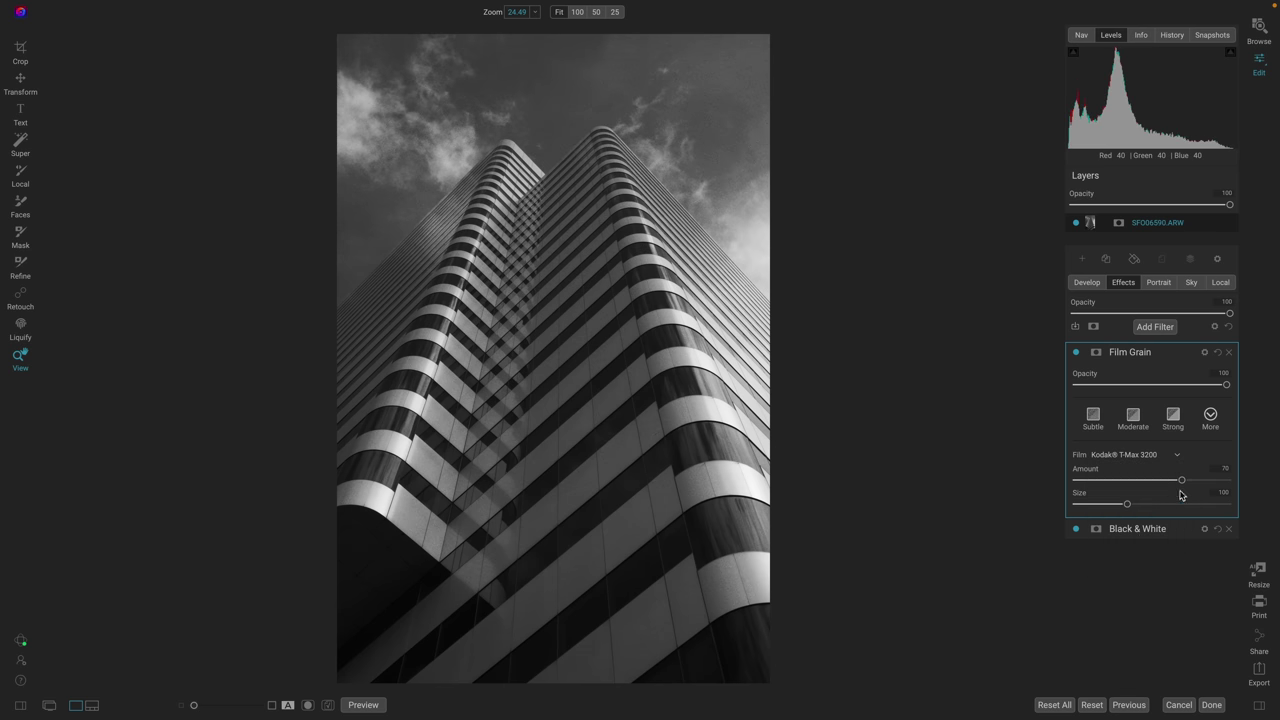
left_click_drag(1182, 480, 1253, 486)
left_click_drag(1128, 503, 1210, 515)
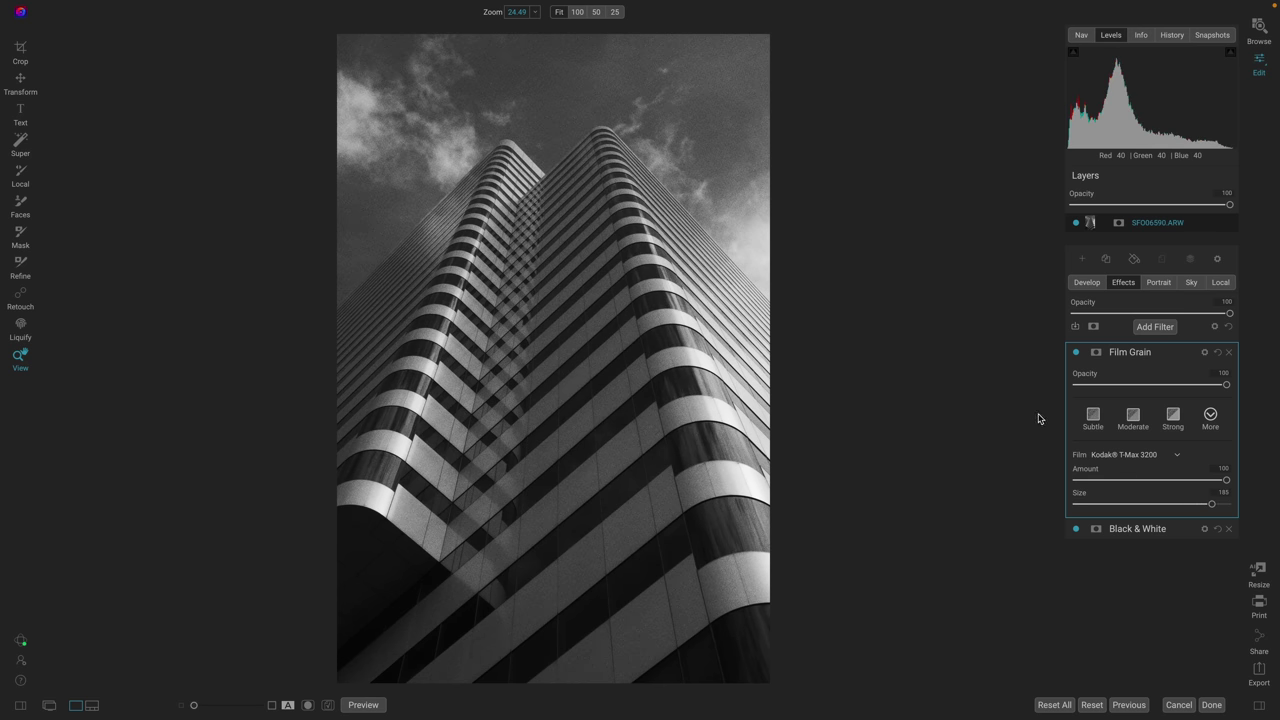
left_click(1076, 353)
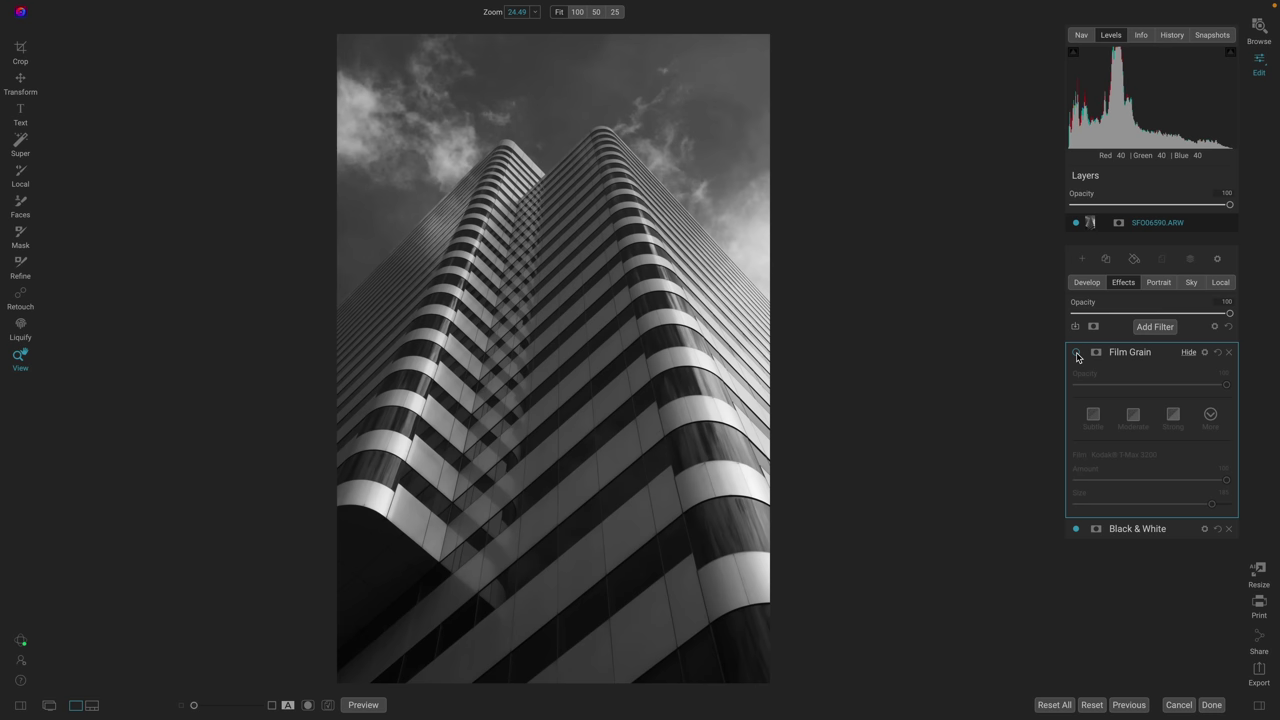
left_click(1076, 353)
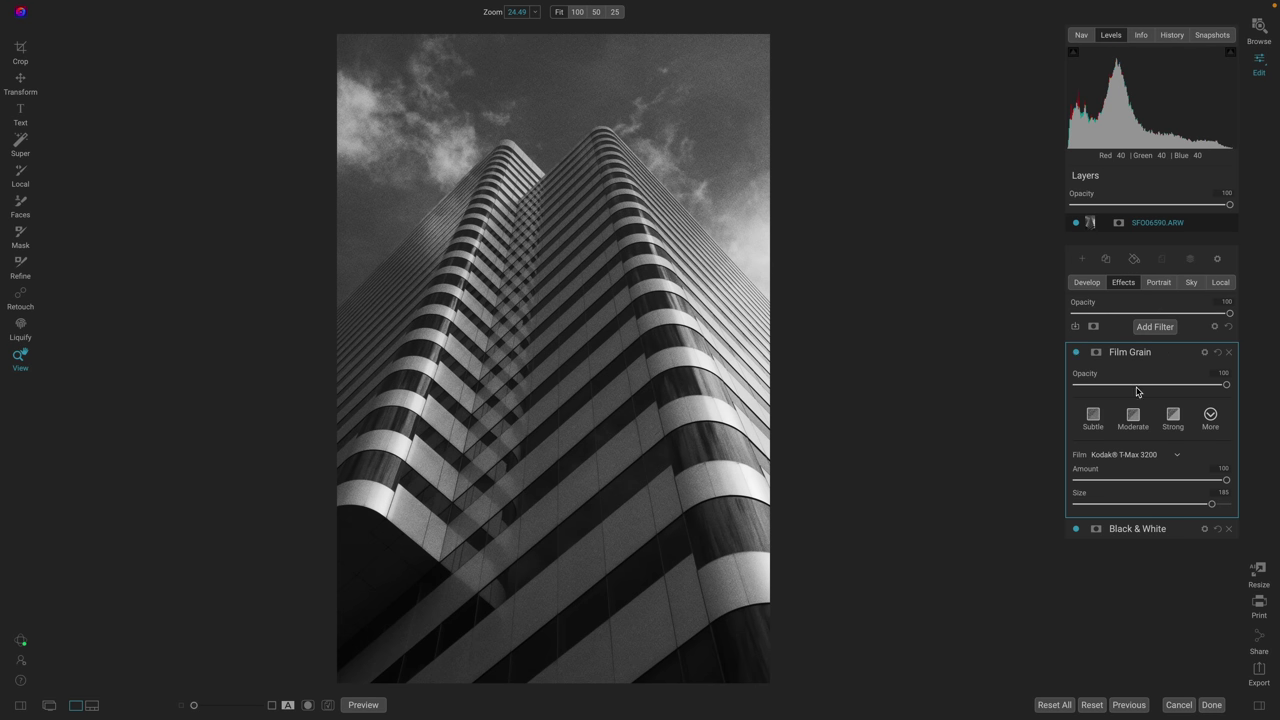
Remove the Film Grain and Black & White filters and add a Bleach Bypass filter
left_click(1229, 352)
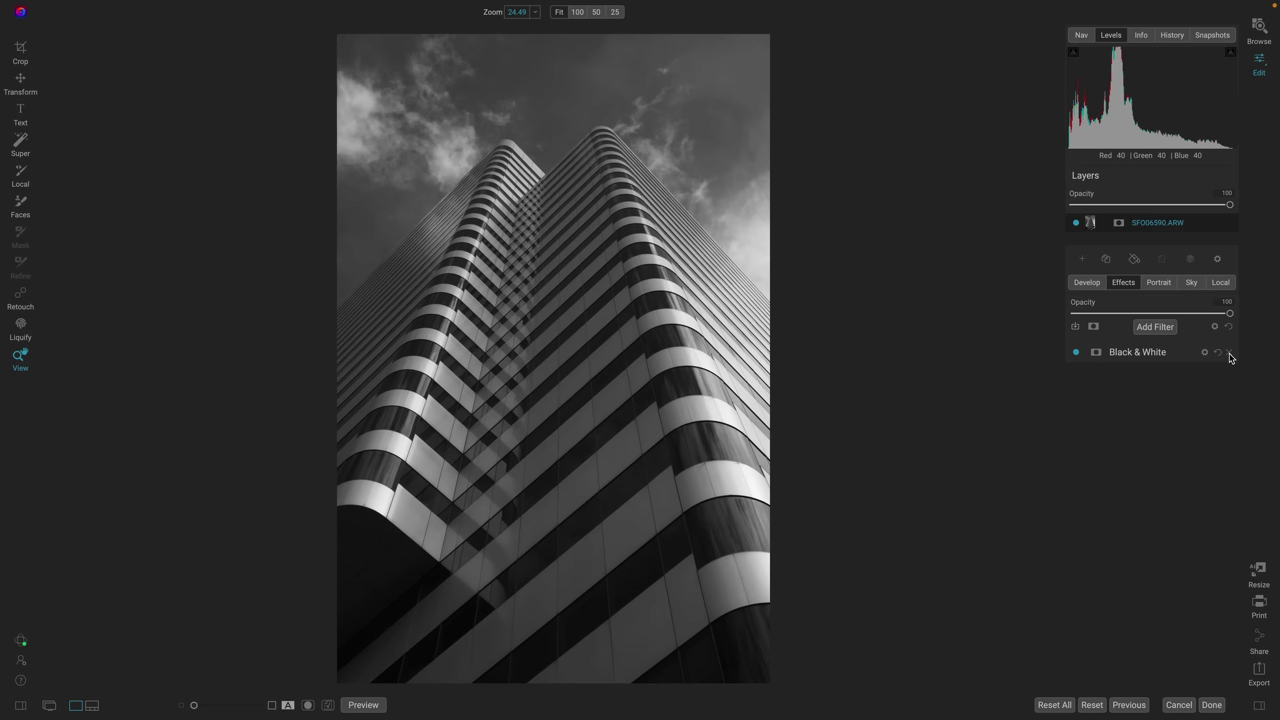
left_click(1229, 354)
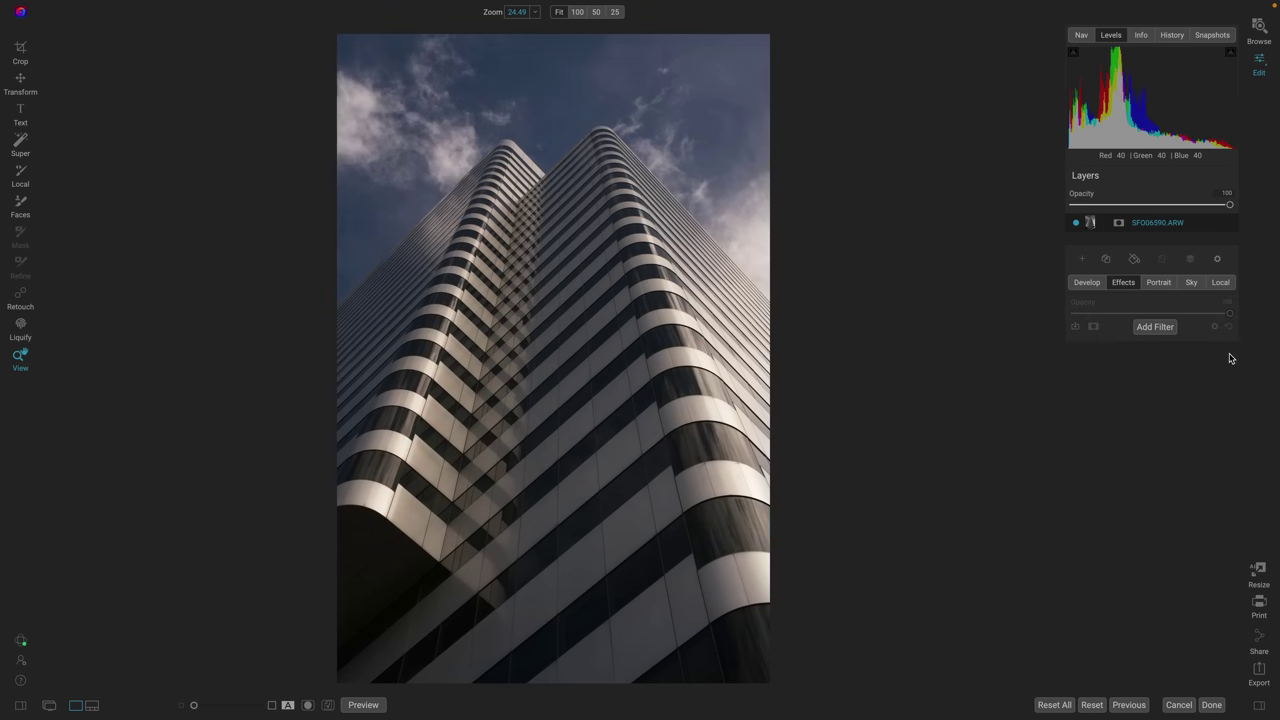
left_click(1149, 328)
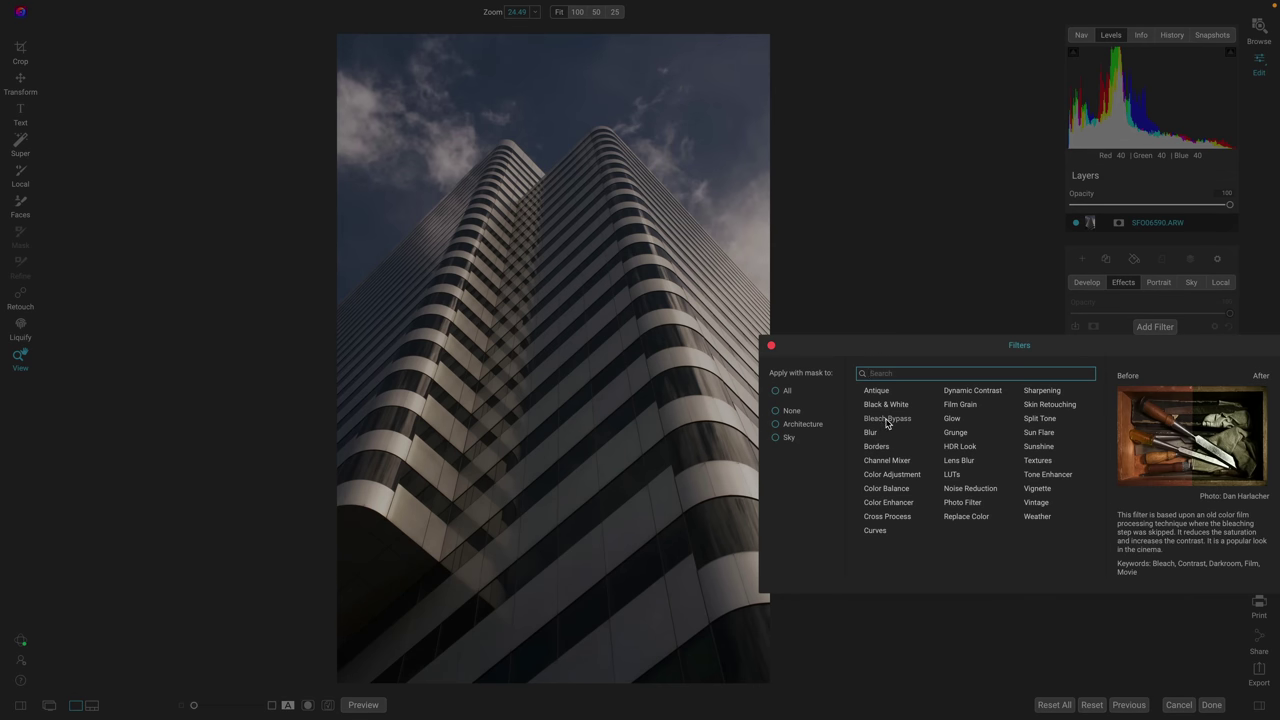
left_click(928, 431)
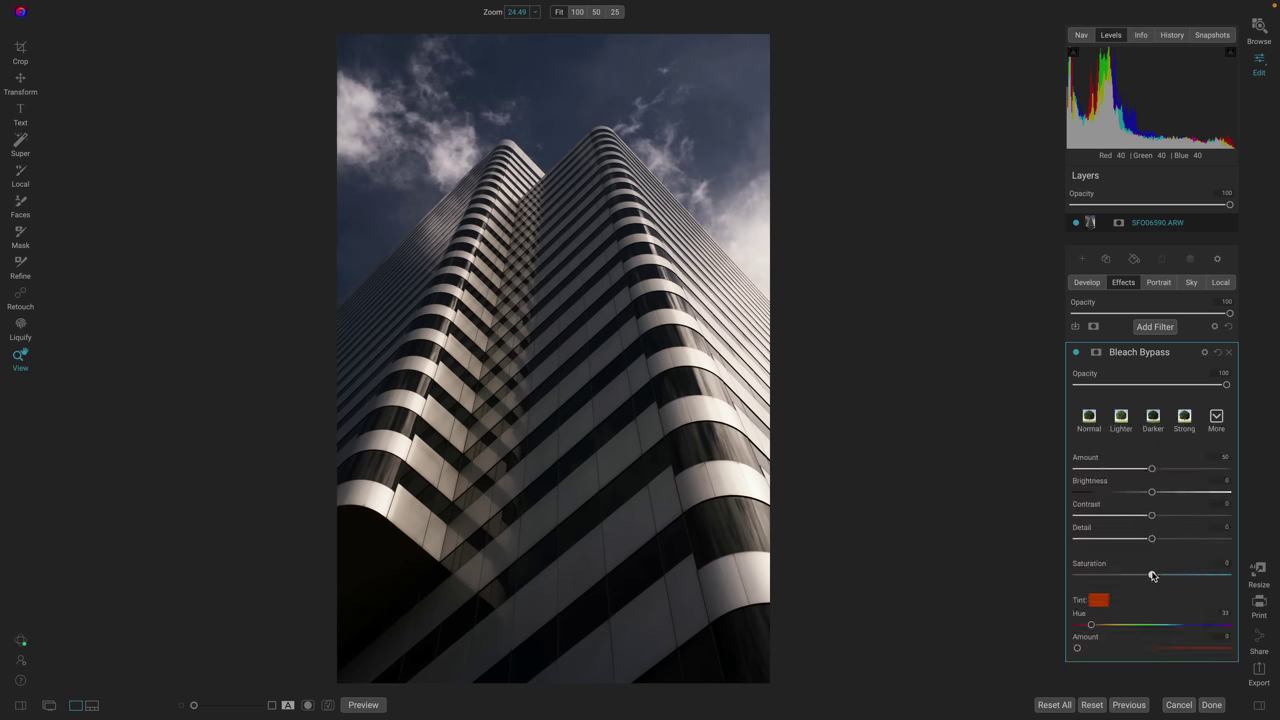
Try Bleach Bypass at Saturation -100 with a slight tint, then remove it
left_click_drag(1152, 576, 1049, 557)
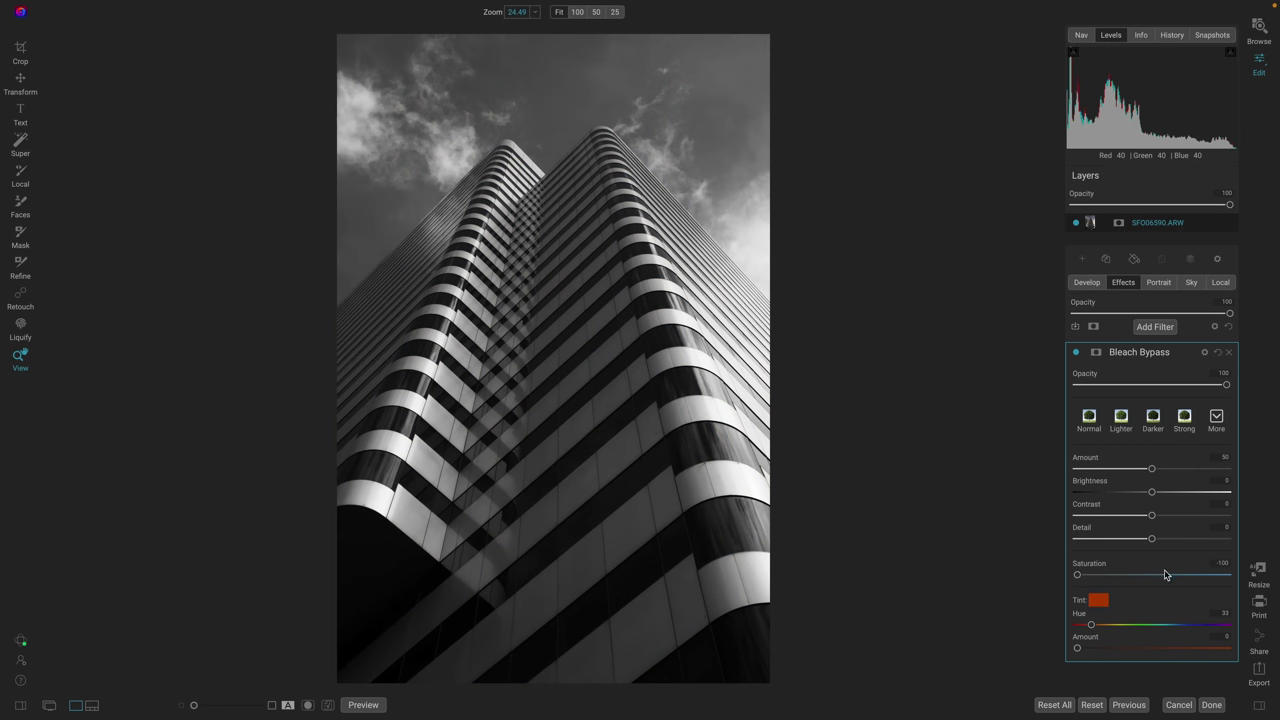
left_click_drag(1077, 648, 1075, 622)
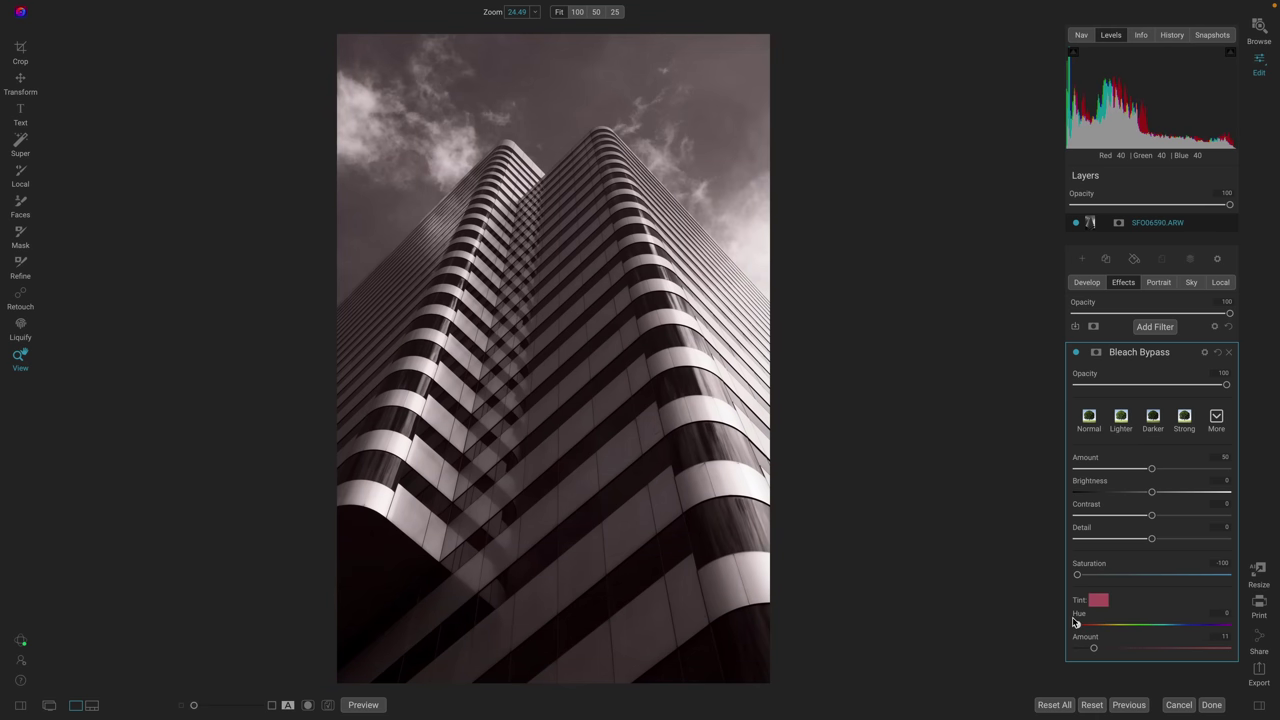
left_click(1227, 354)
left_click(1156, 326)
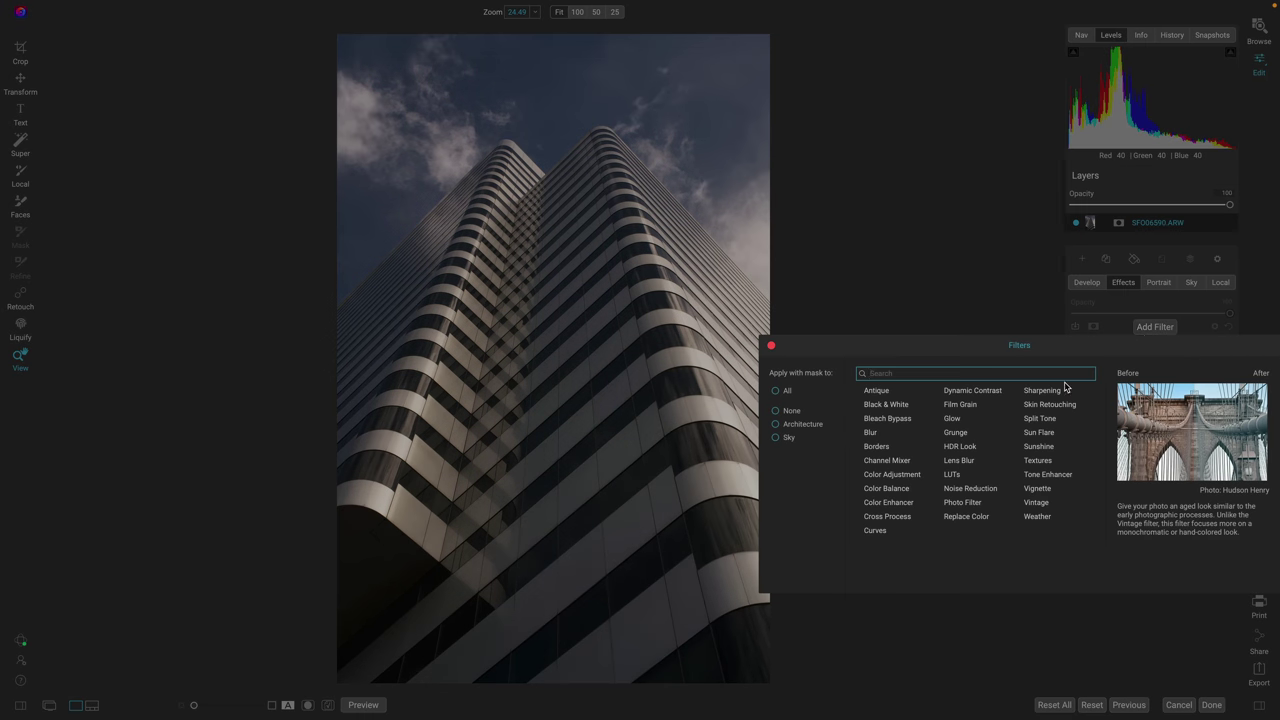
Add a Channel Mixer filter, keeping defaults Red 100, Green 0, Blue 0, after viewing its presets
left_click(891, 466)
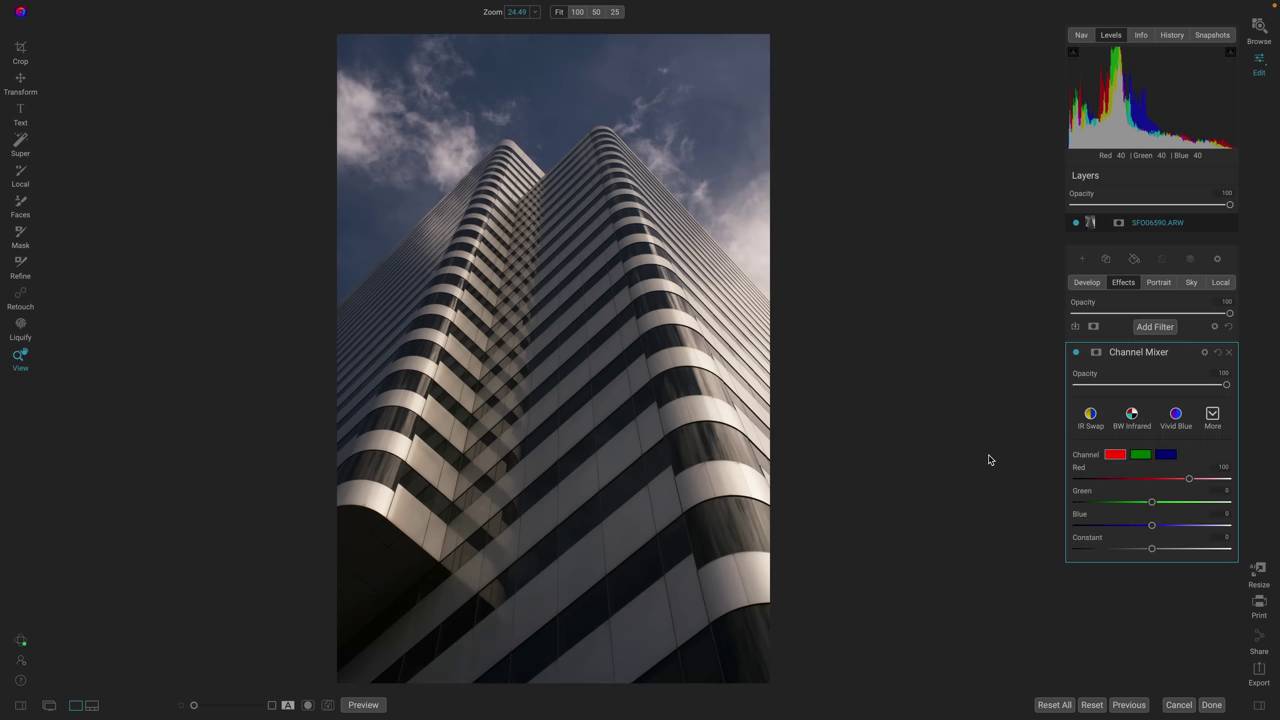
left_click(1219, 420)
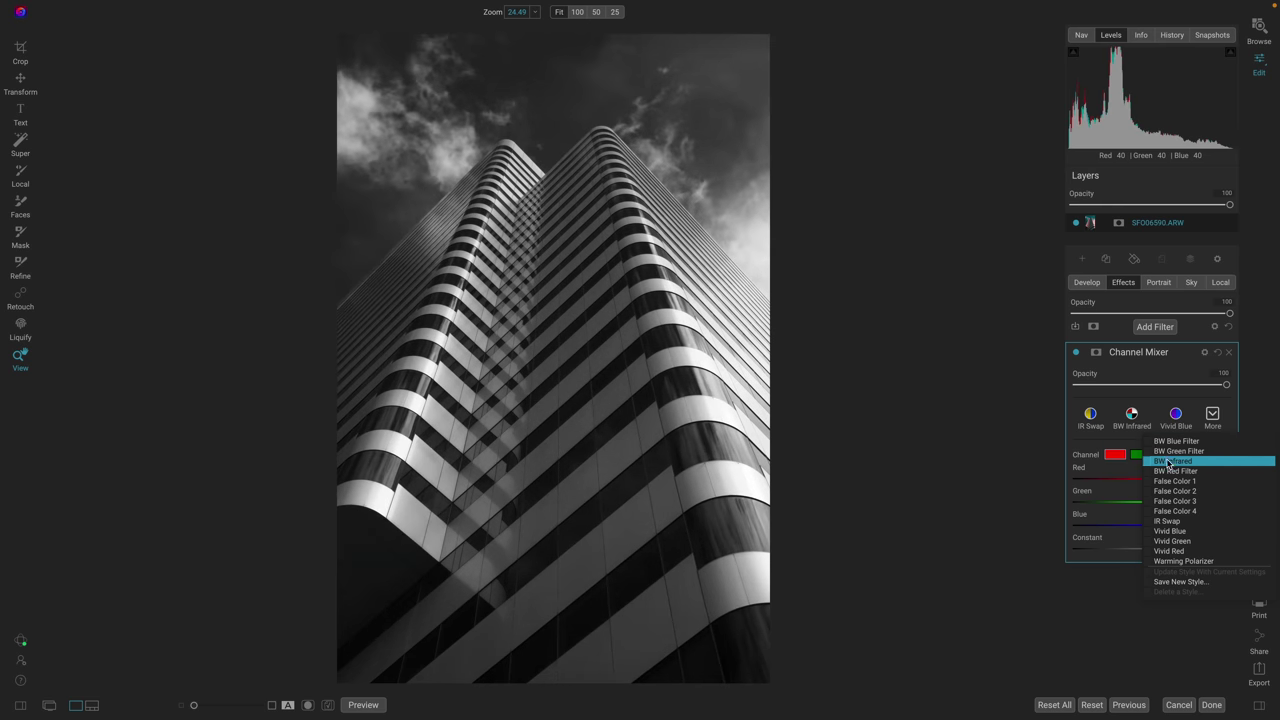
left_click(1229, 353)
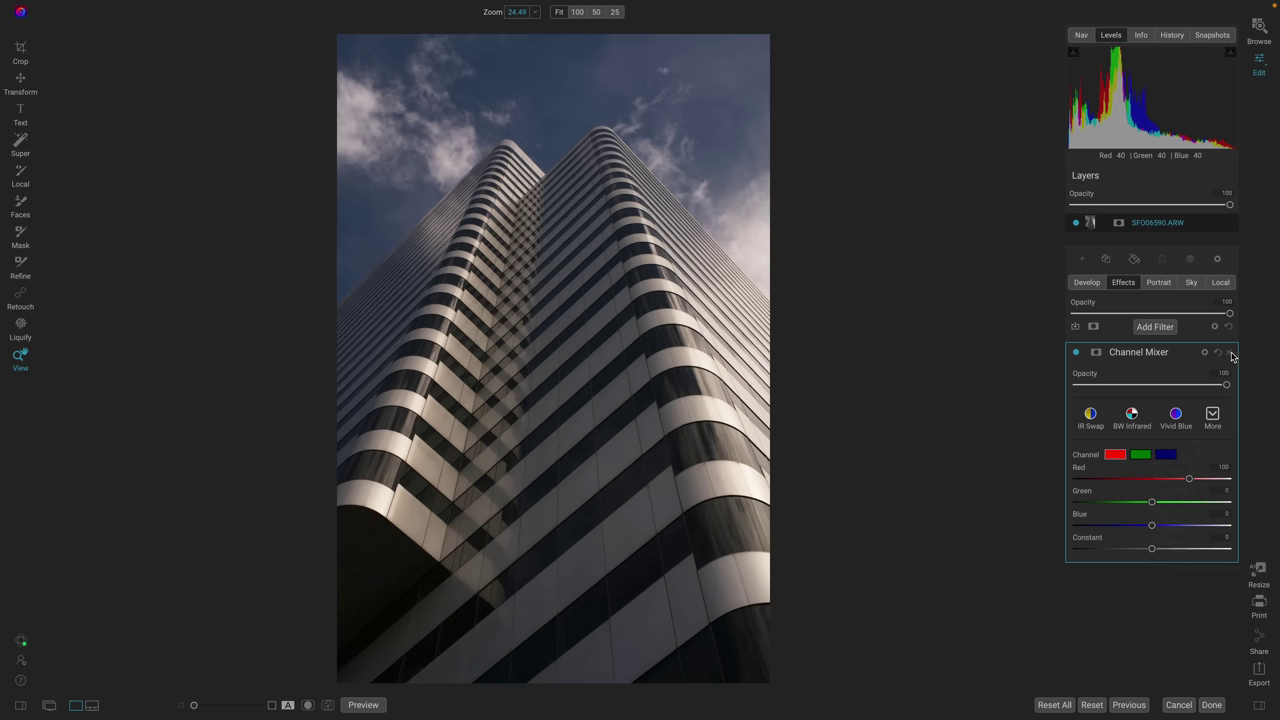
Replace the Channel Mixer filter with a Grunge filter
left_click(1230, 353)
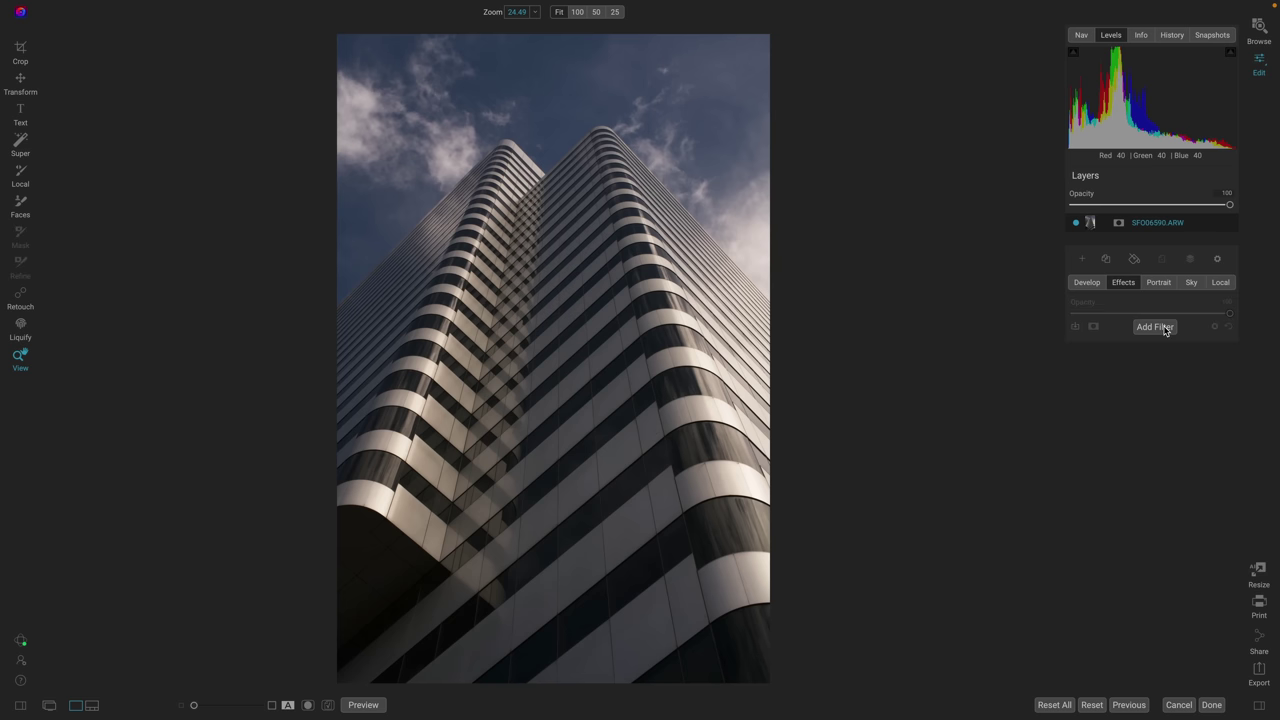
left_click(1154, 327)
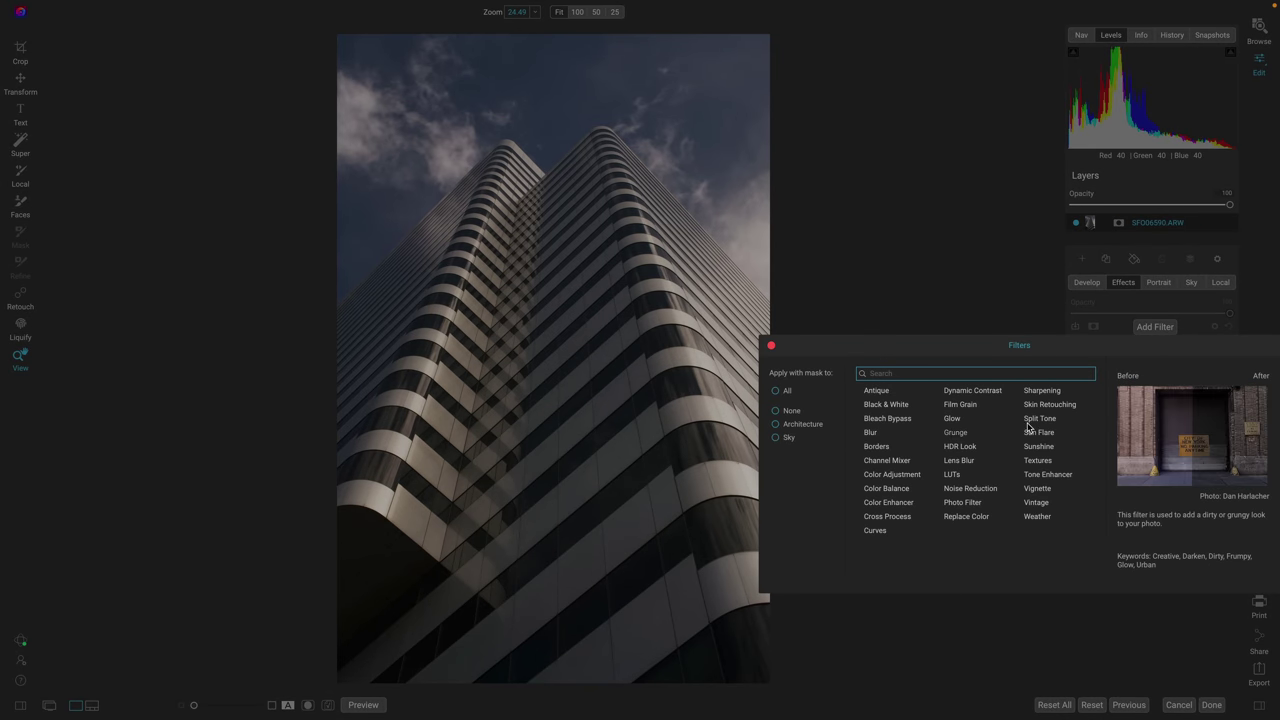
left_click(955, 432)
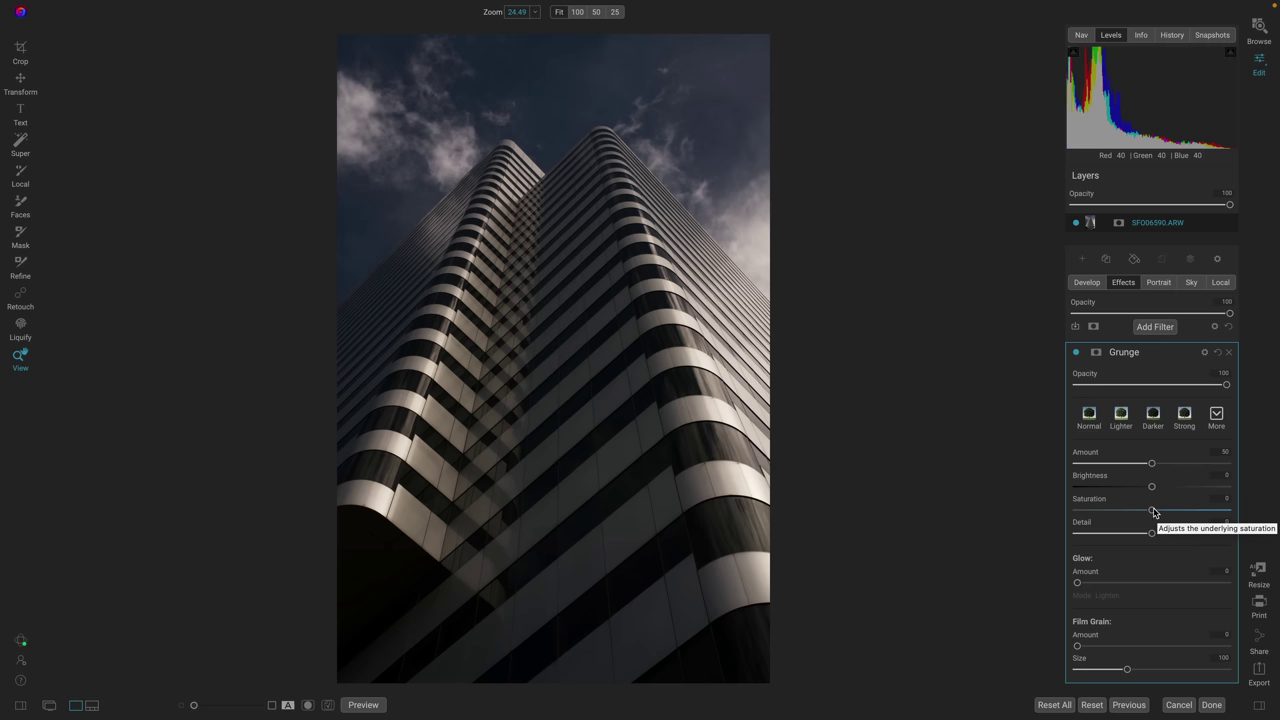
Try lower Grunge saturation, added glow and film grain, then remove the Grunge filter
left_click_drag(1151, 510, 1023, 491)
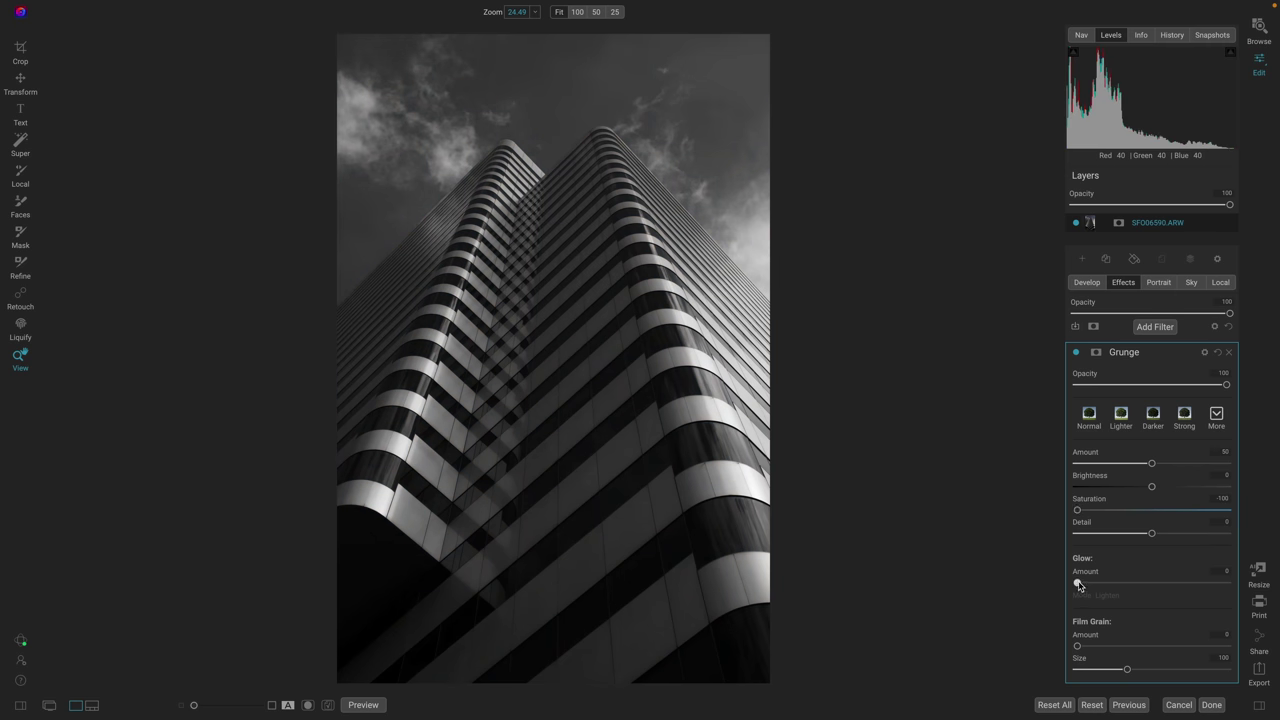
left_click_drag(1077, 582, 1206, 604)
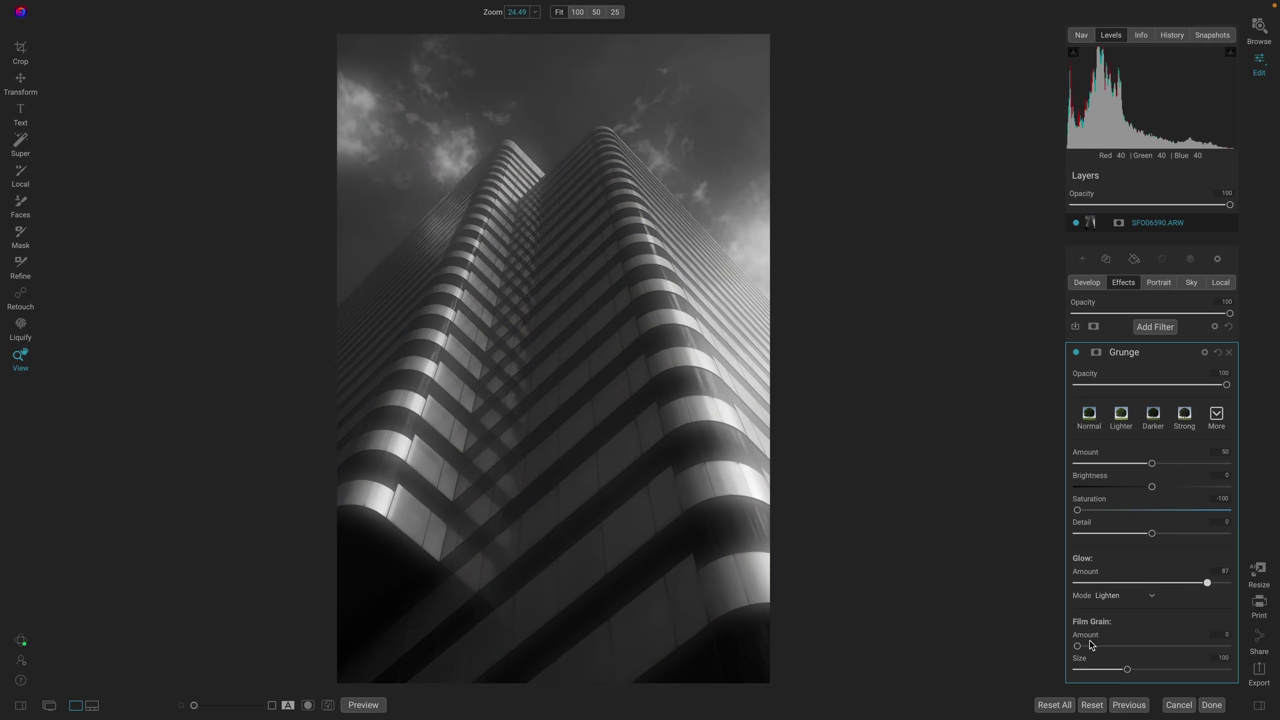
left_click_drag(1076, 647, 1147, 647)
left_click(1228, 355)
left_click(1155, 327)
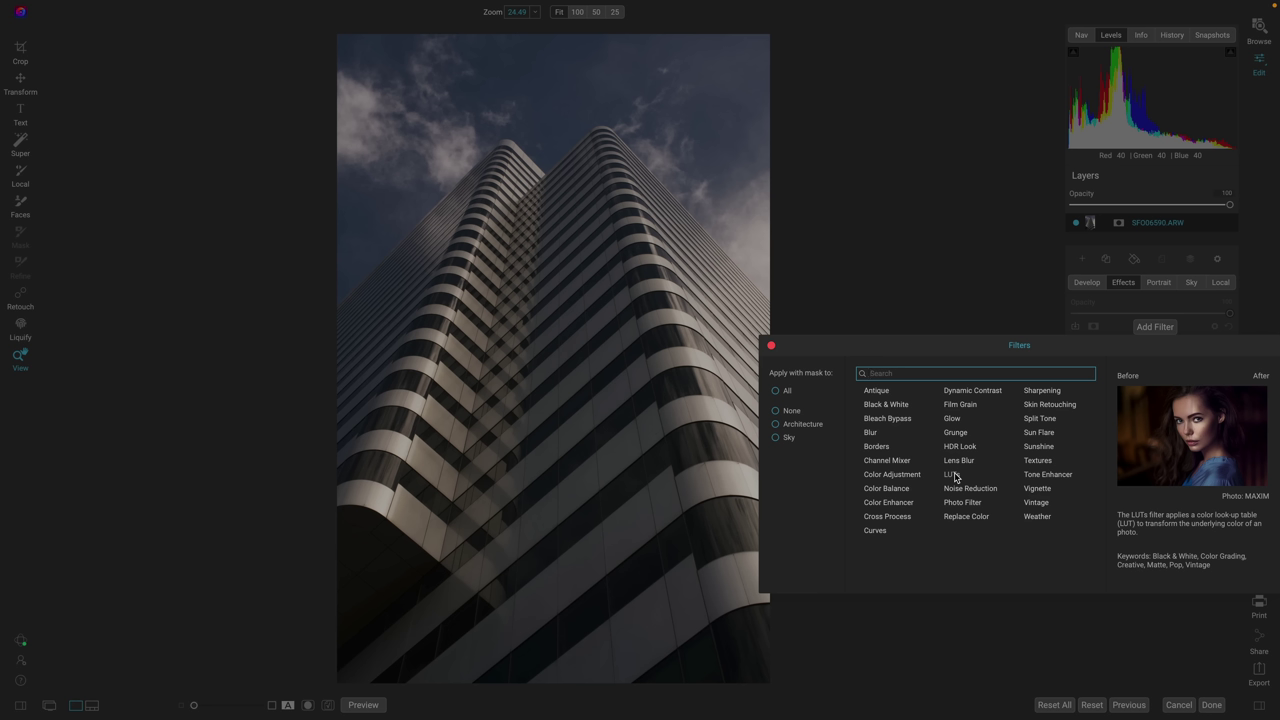
Add a LUTs filter and apply the Pyro LUT from the Black and White category
left_click(952, 474)
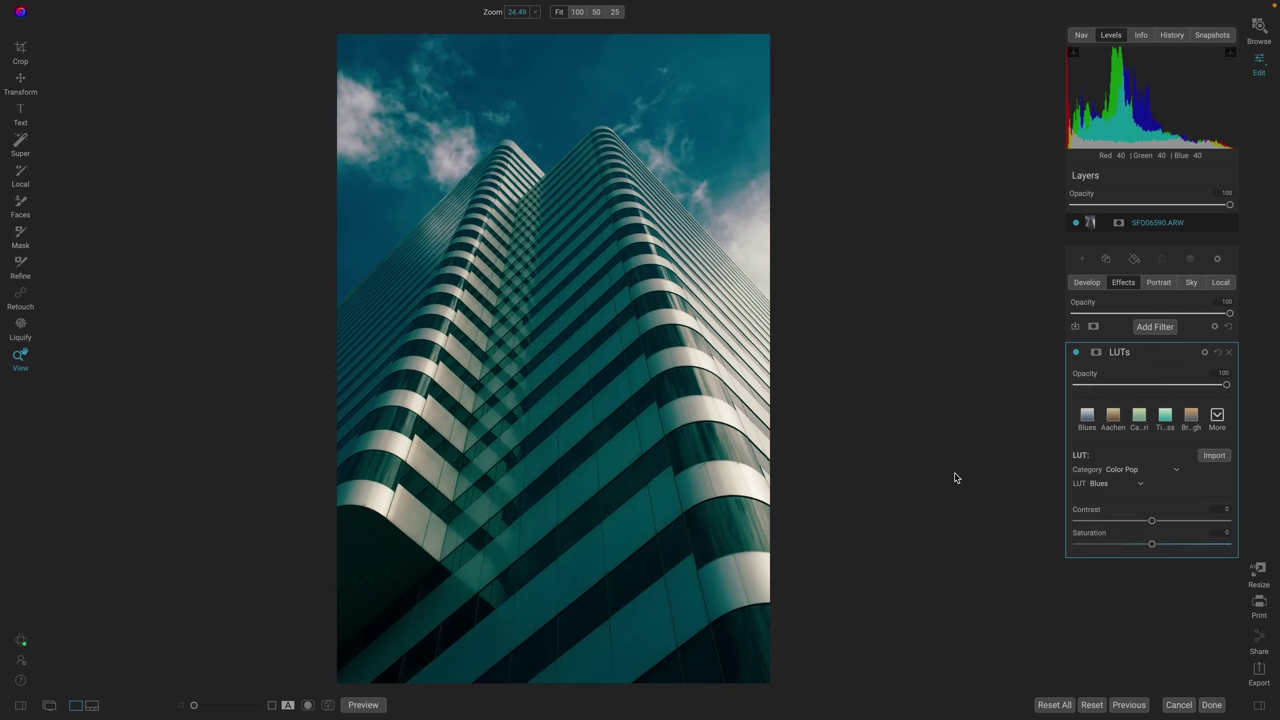
left_click(1172, 470)
left_click(1166, 482)
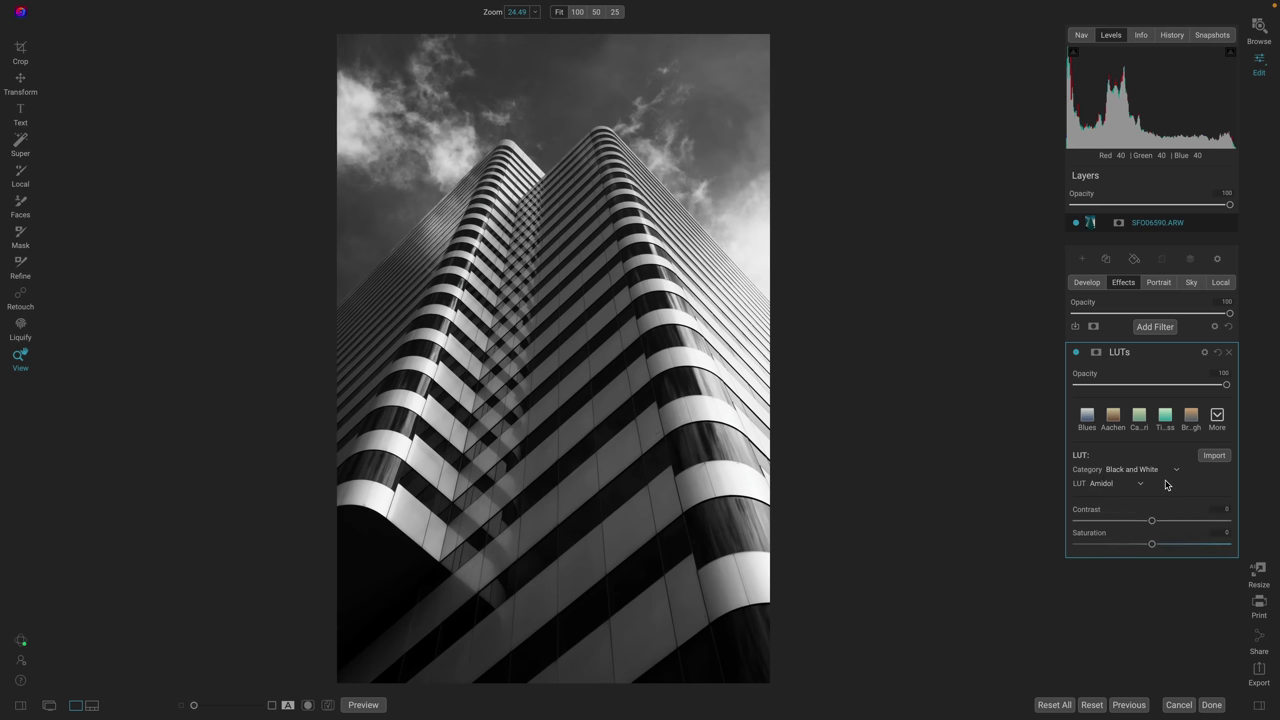
left_click(1129, 484)
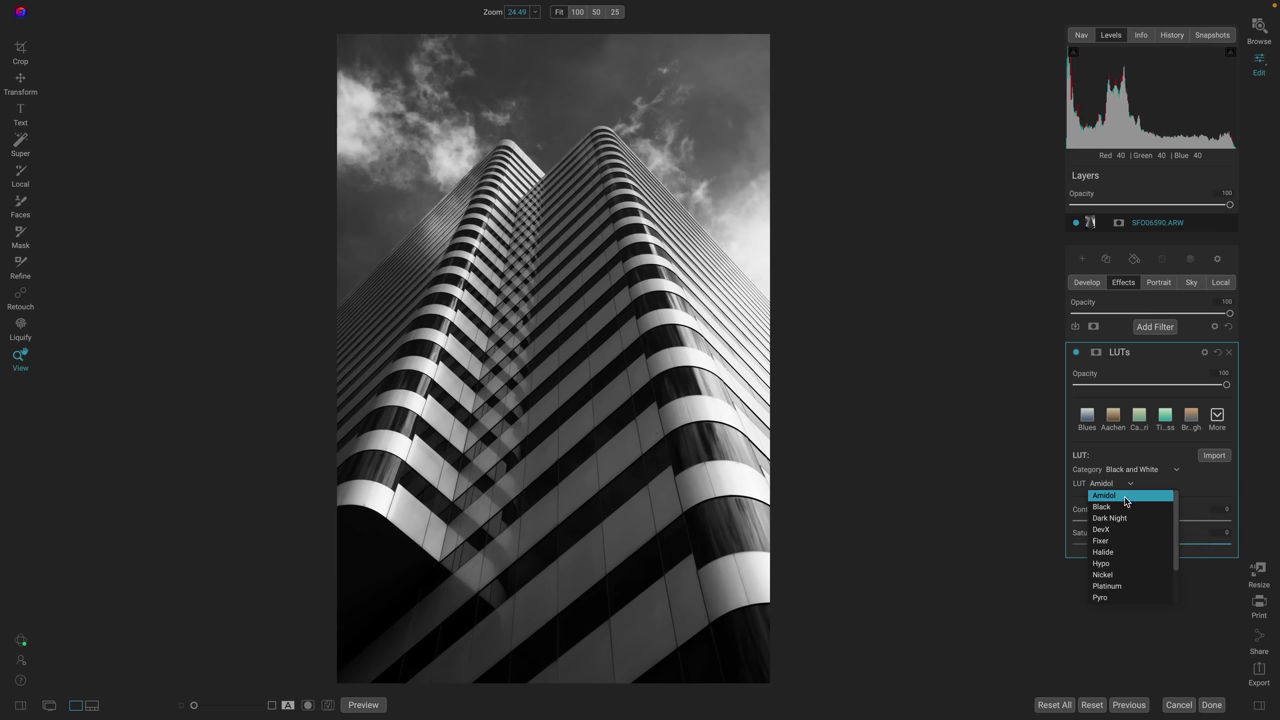
key("Down")
key("Down")
key("Down")
key("Down")
key("Down")
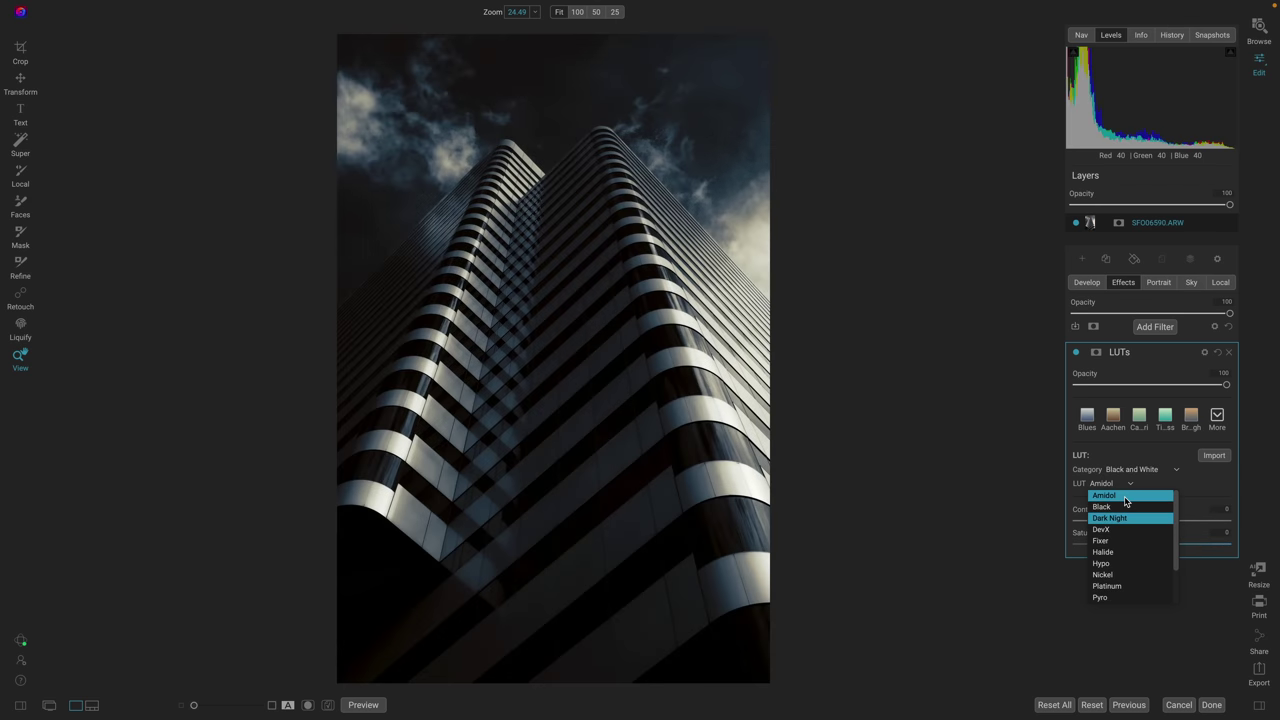
key("Down")
key("Down")
key("Down")
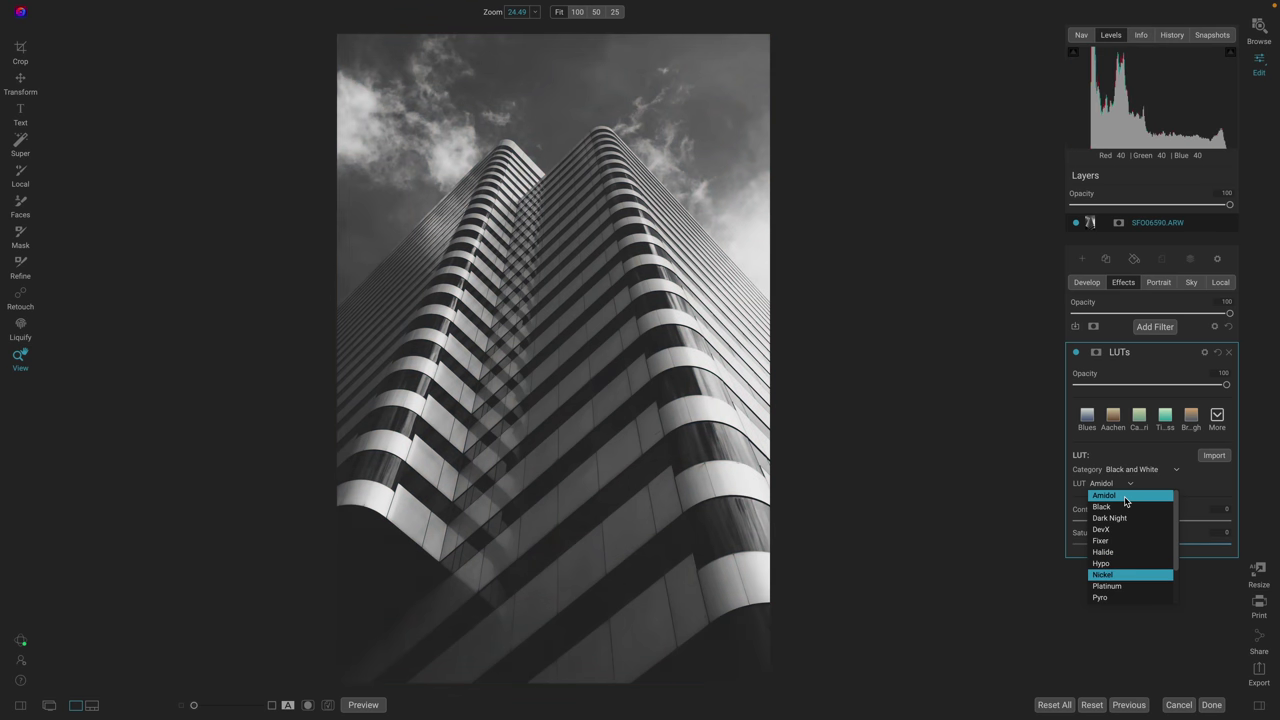
key("Down")
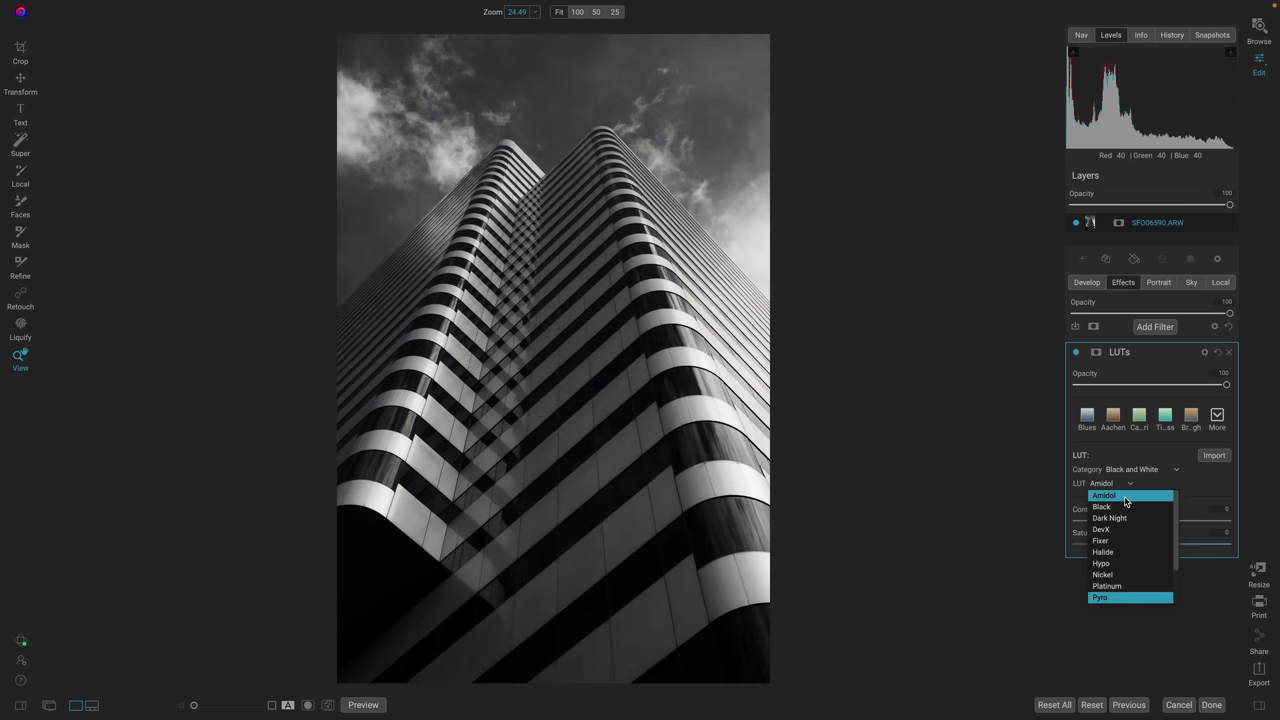
key("Return")
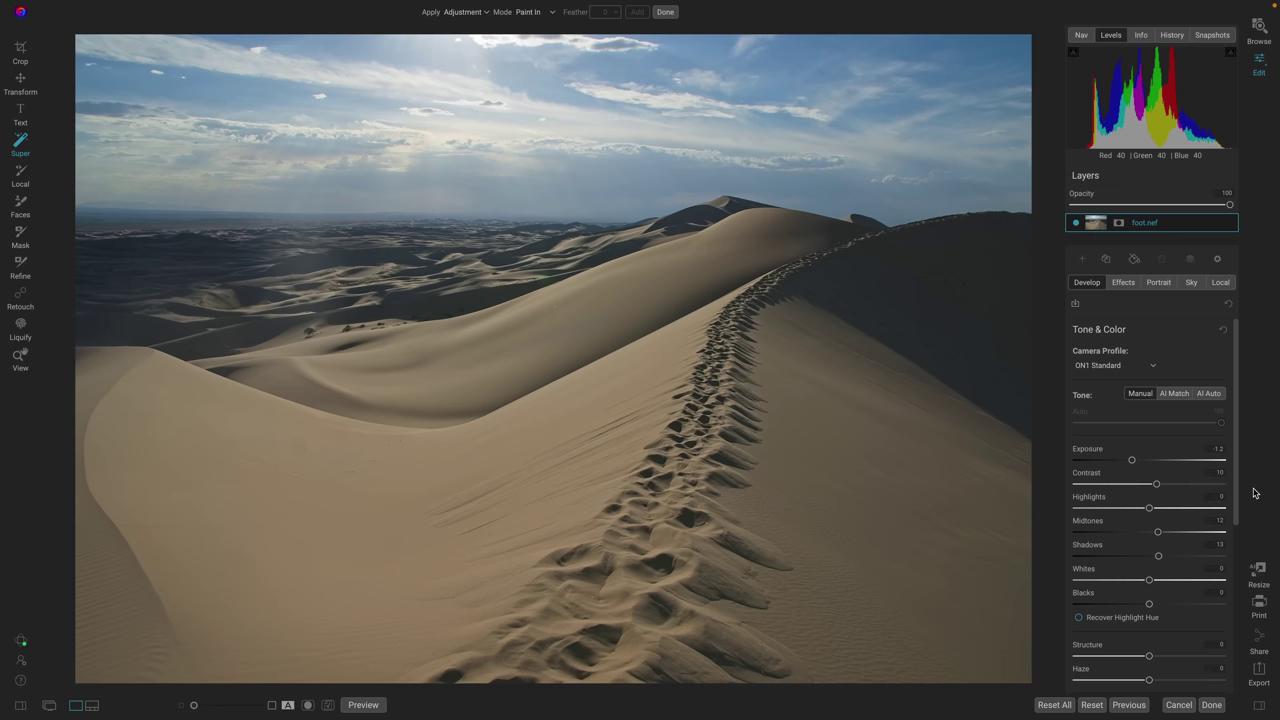
Try Super Select on the dune foreground, switch to the View tool, and show the Effects panel
left_click(600, 262)
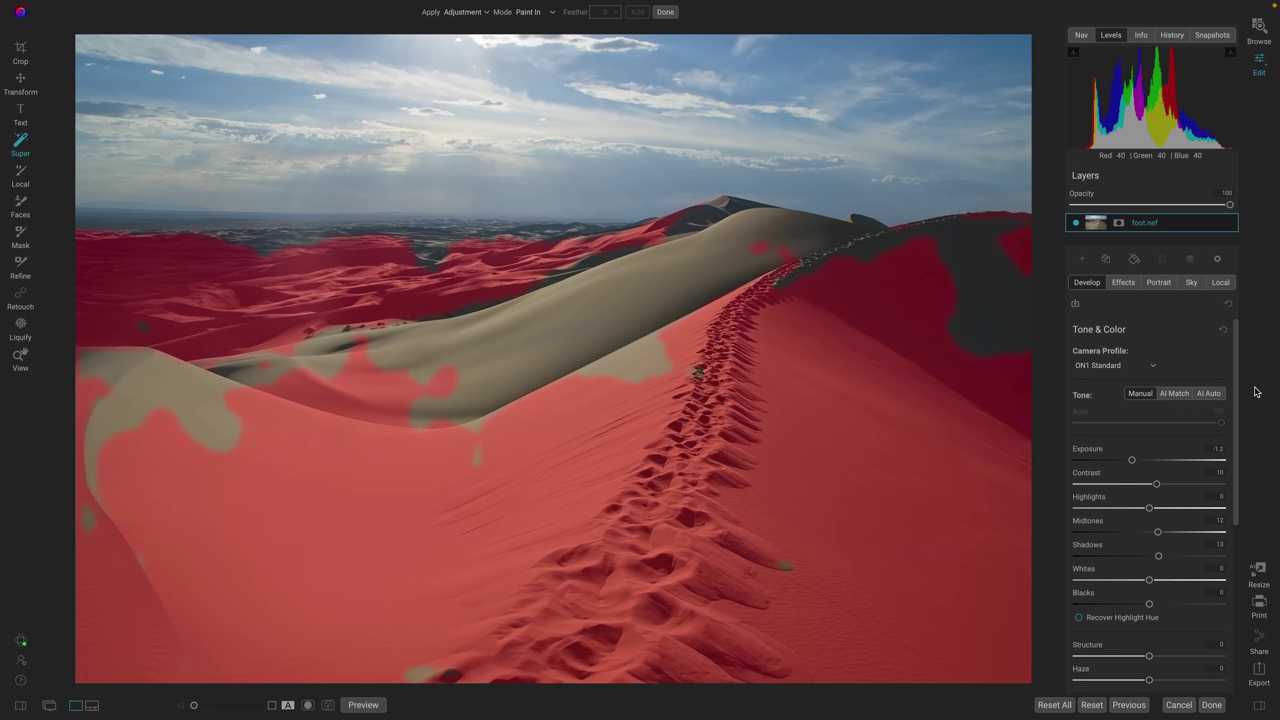
key("z")
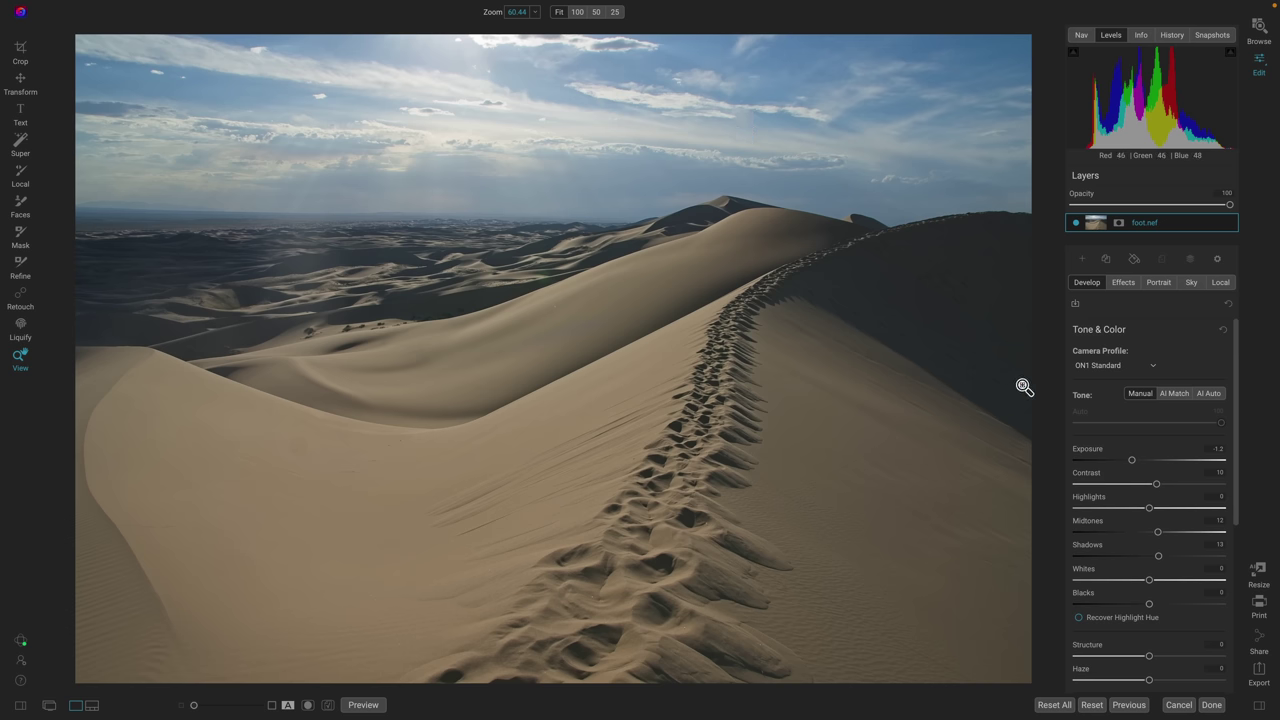
left_click(1132, 284)
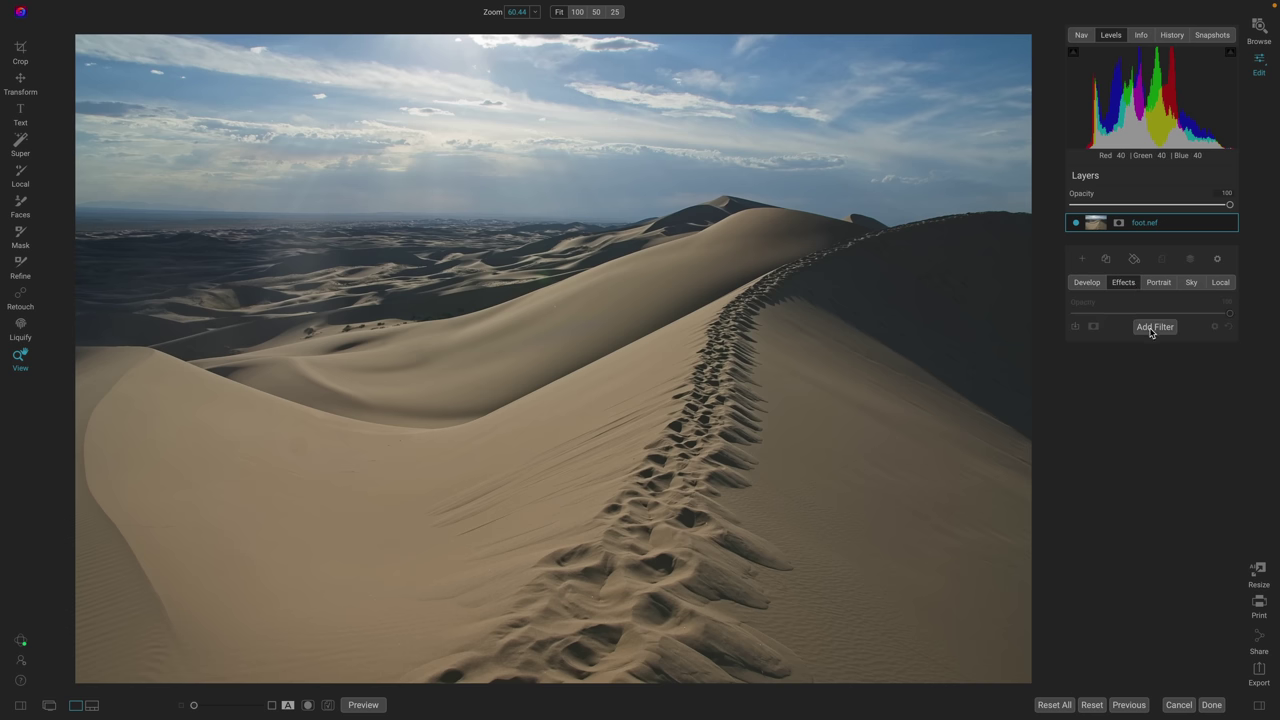
Add a Black & White filter and rename it 'Sky'
left_click(1153, 327)
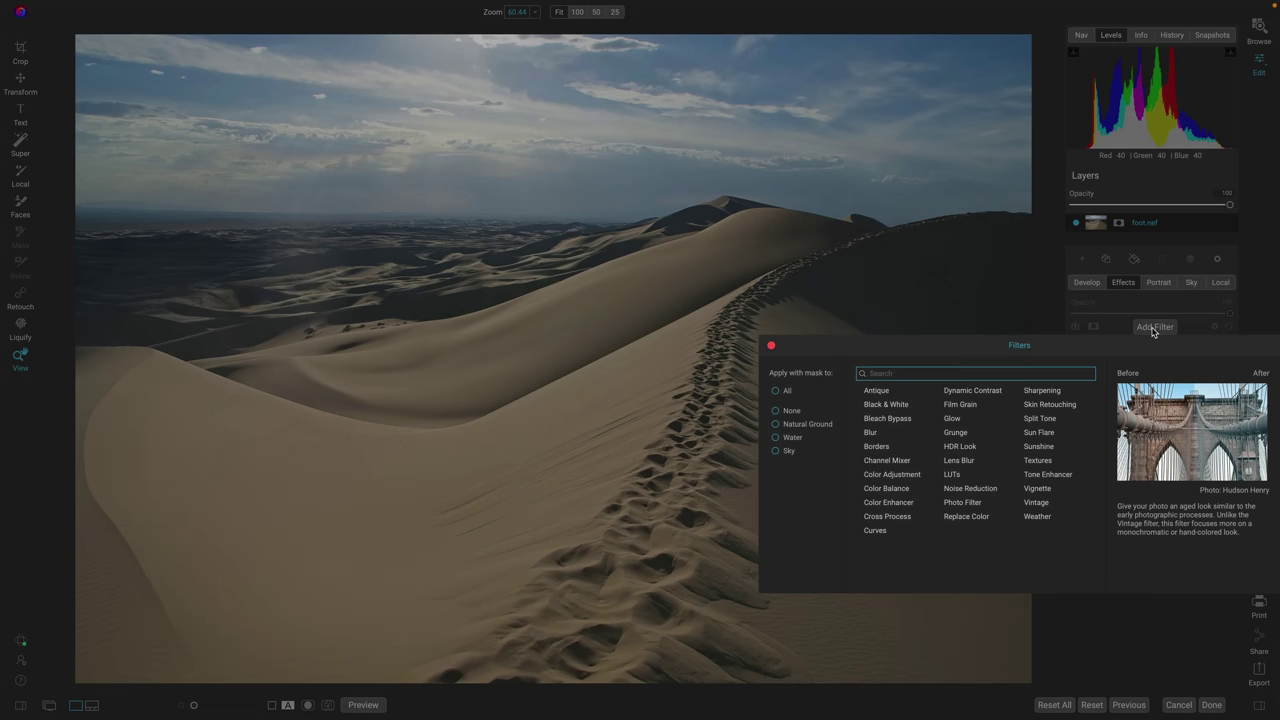
left_click(884, 405)
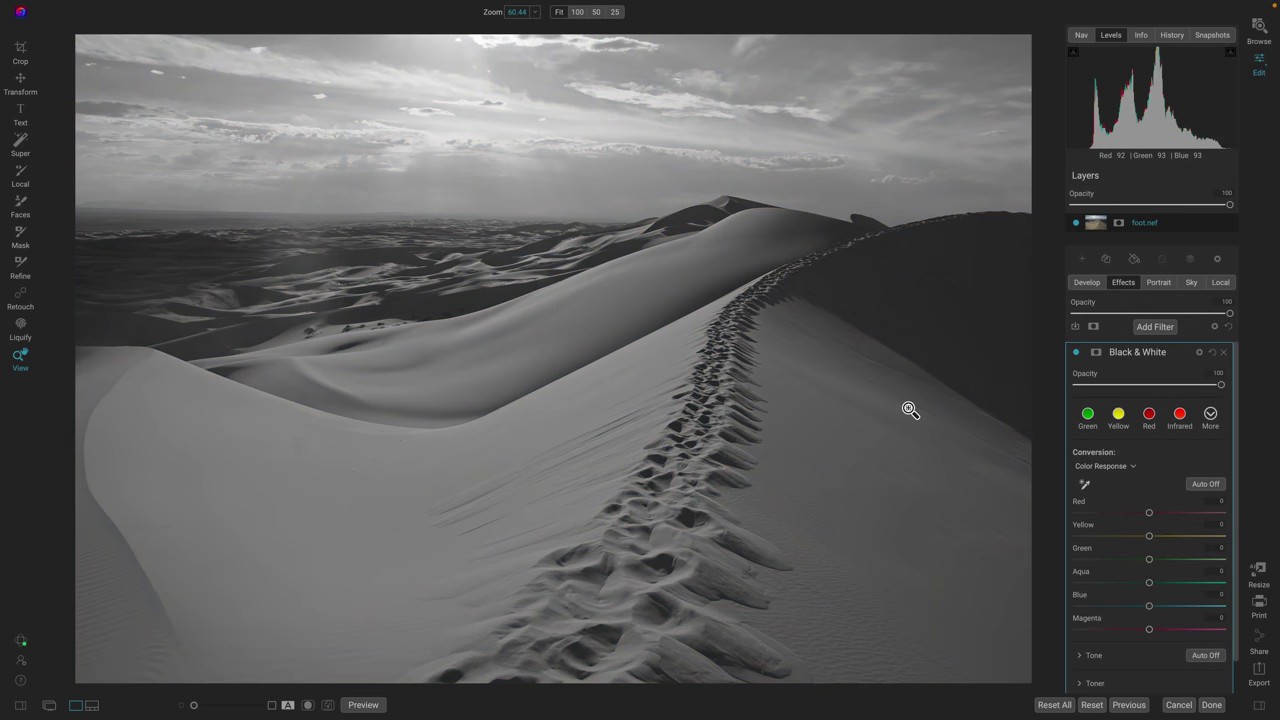
double_click(1189, 352)
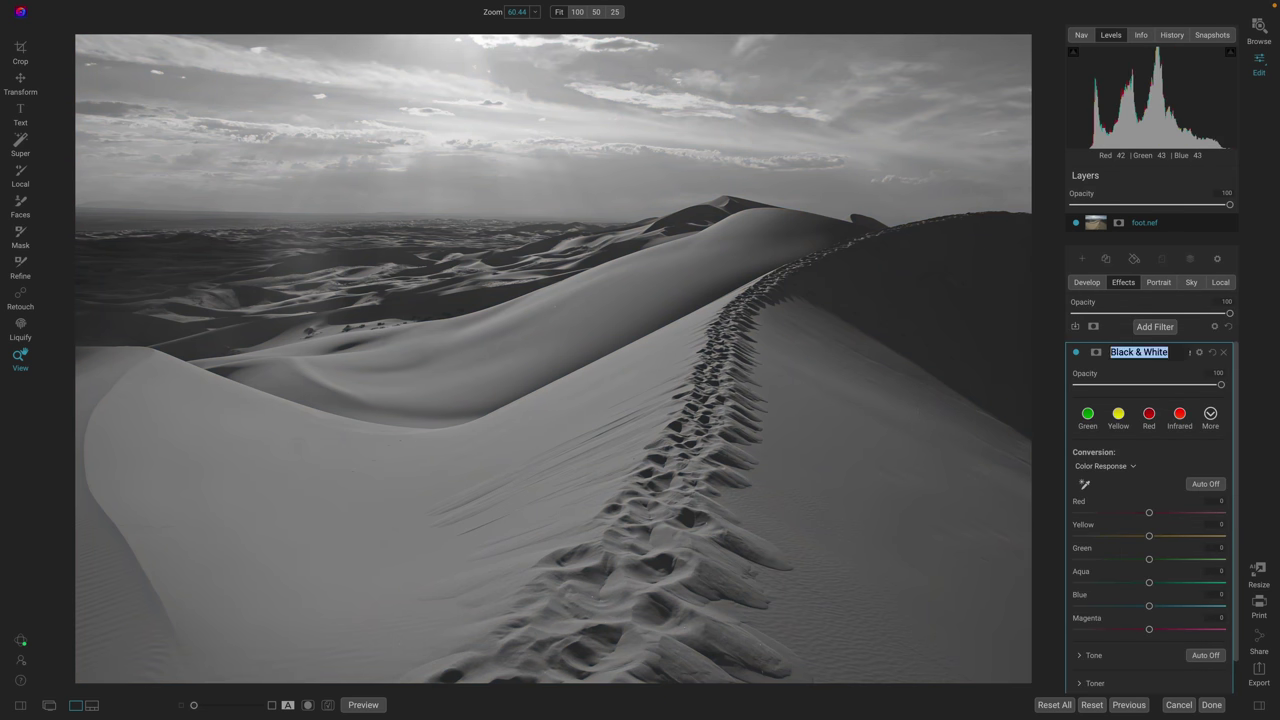
type("Sky")
key("Return")
Set the Sky filter to Blue -100, Brightness -13, Contrast 17 and Detail -23
left_click_drag(1149, 606, 1063, 607)
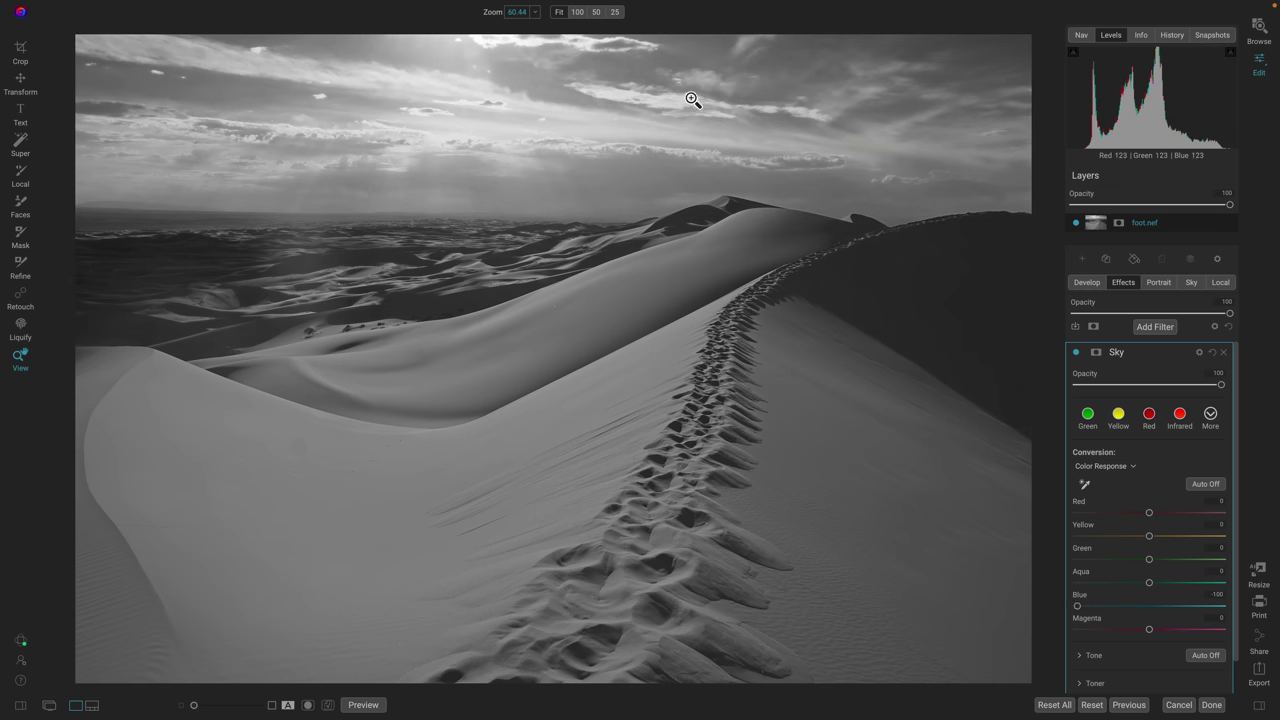
left_click(1079, 655)
scroll(1145, 564, "down", 4)
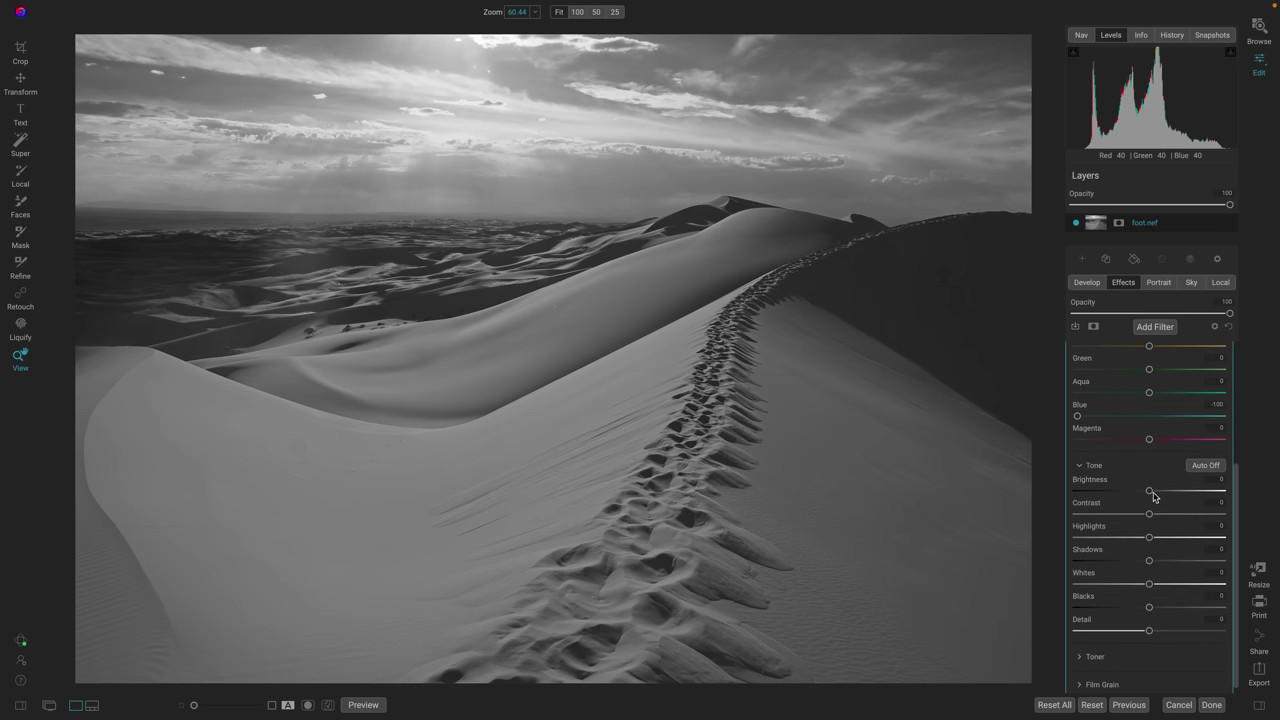
left_click_drag(1151, 493, 1175, 517)
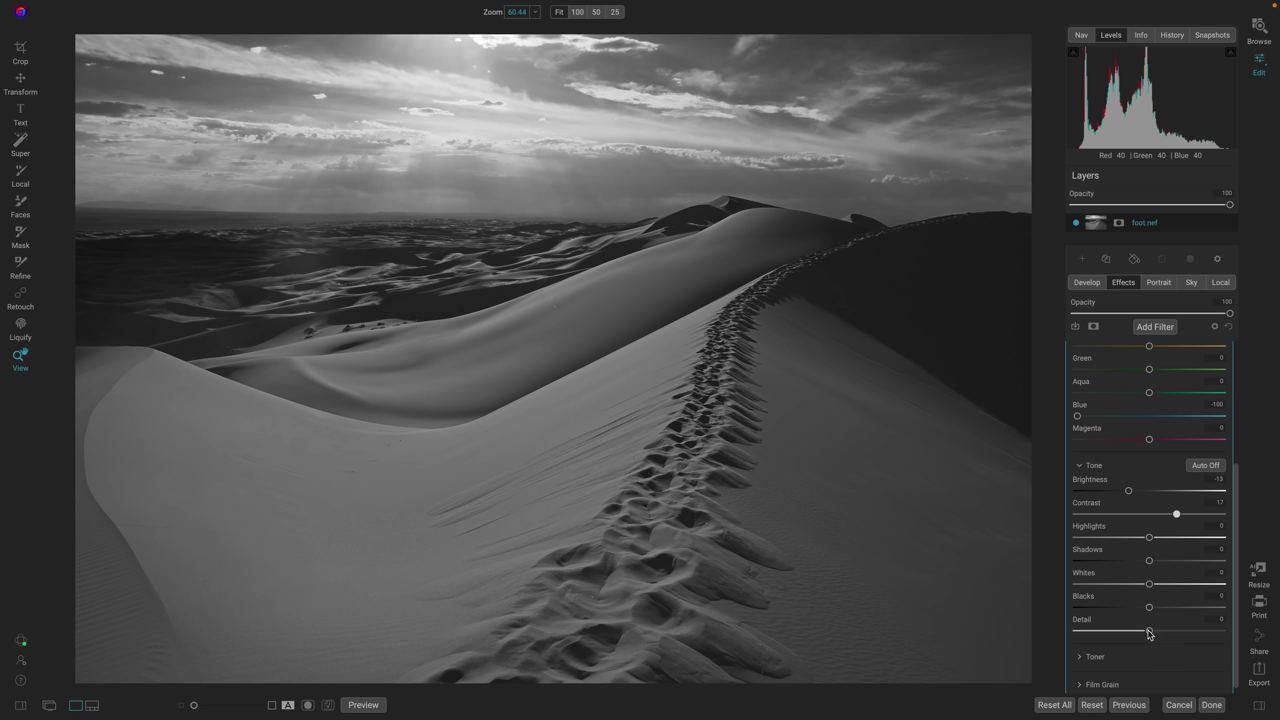
left_click_drag(1149, 632, 1133, 632)
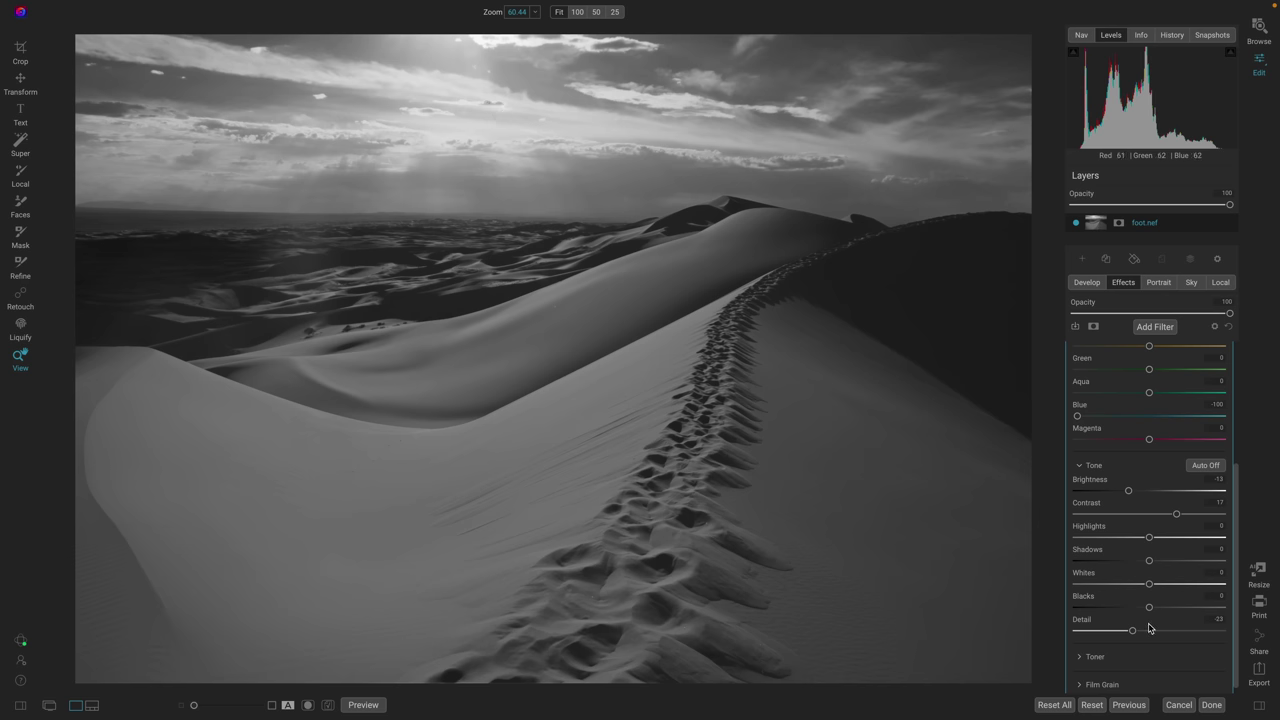
scroll(1149, 627, "up", 1)
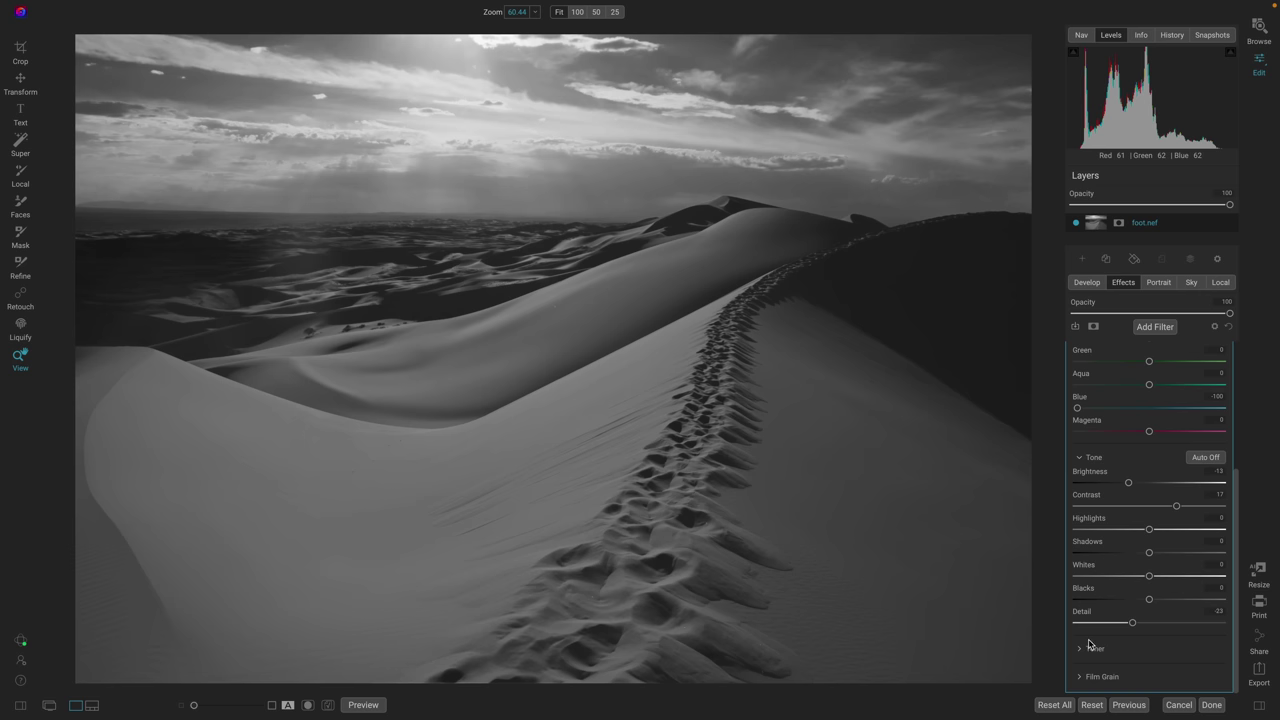
Open the Sky filter's mask settings and briefly view the mask on its own
scroll(1152, 634, "up", 5)
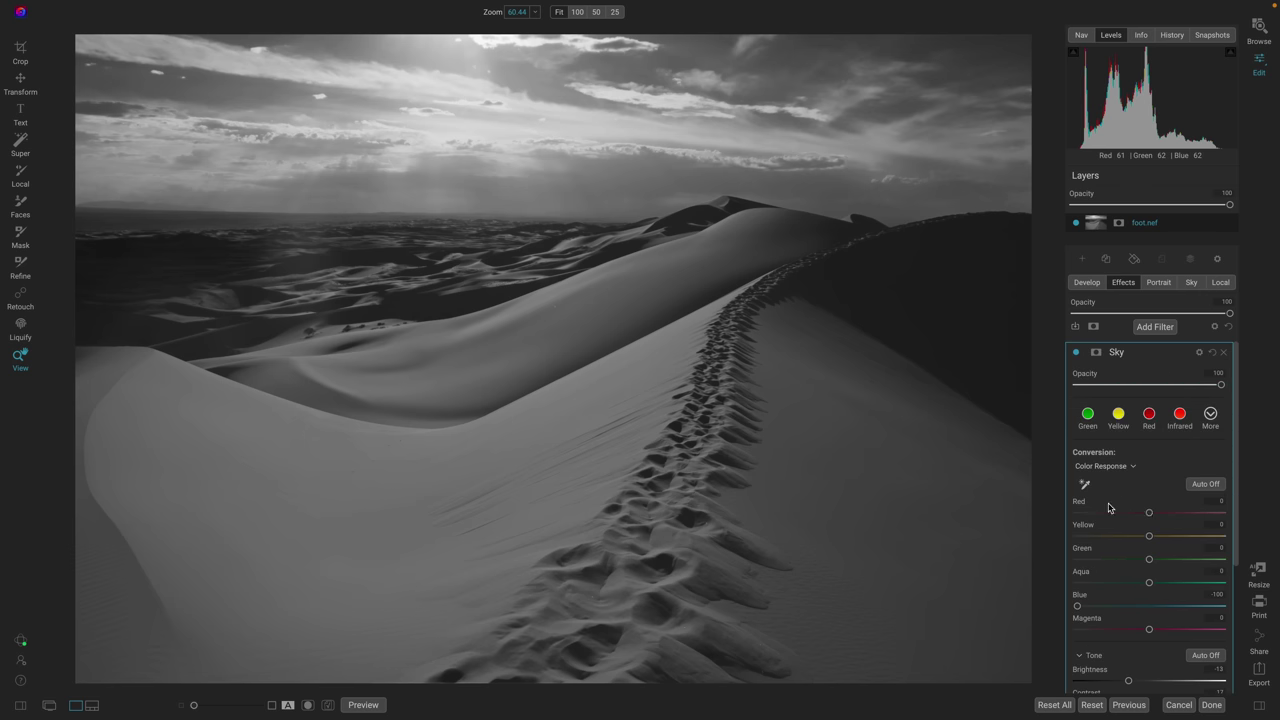
left_click(1096, 353)
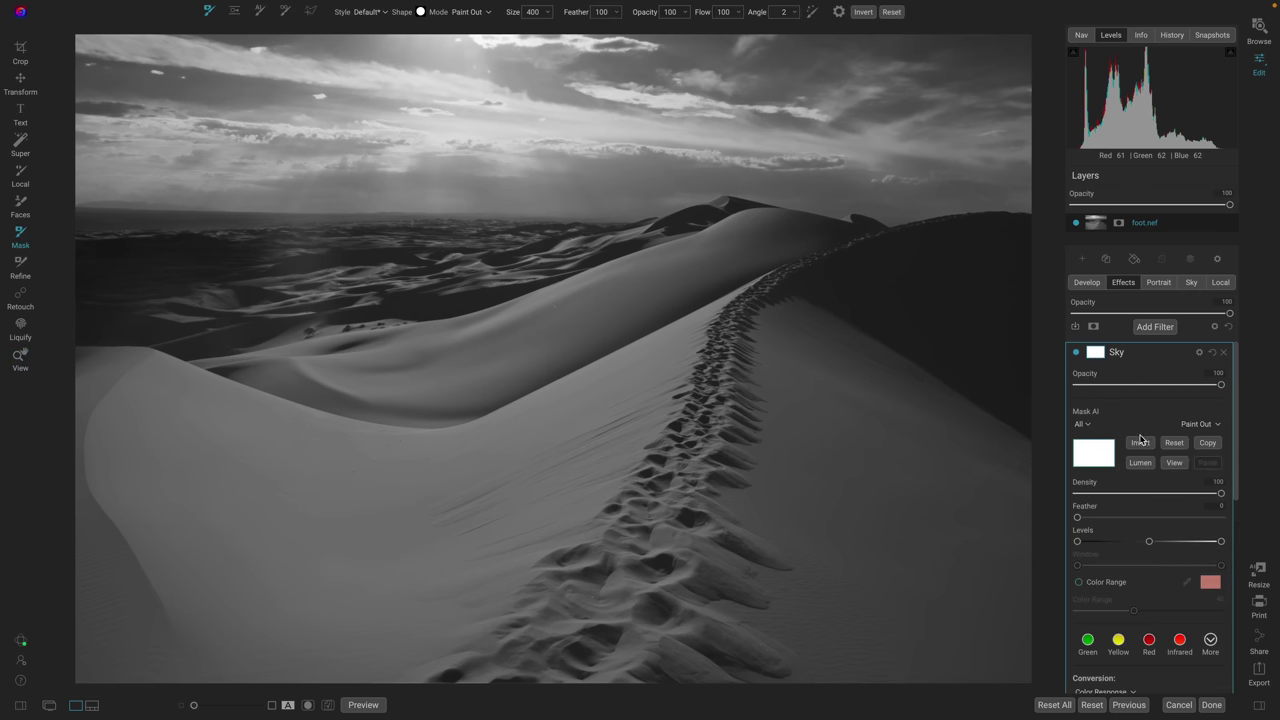
left_click(1174, 463)
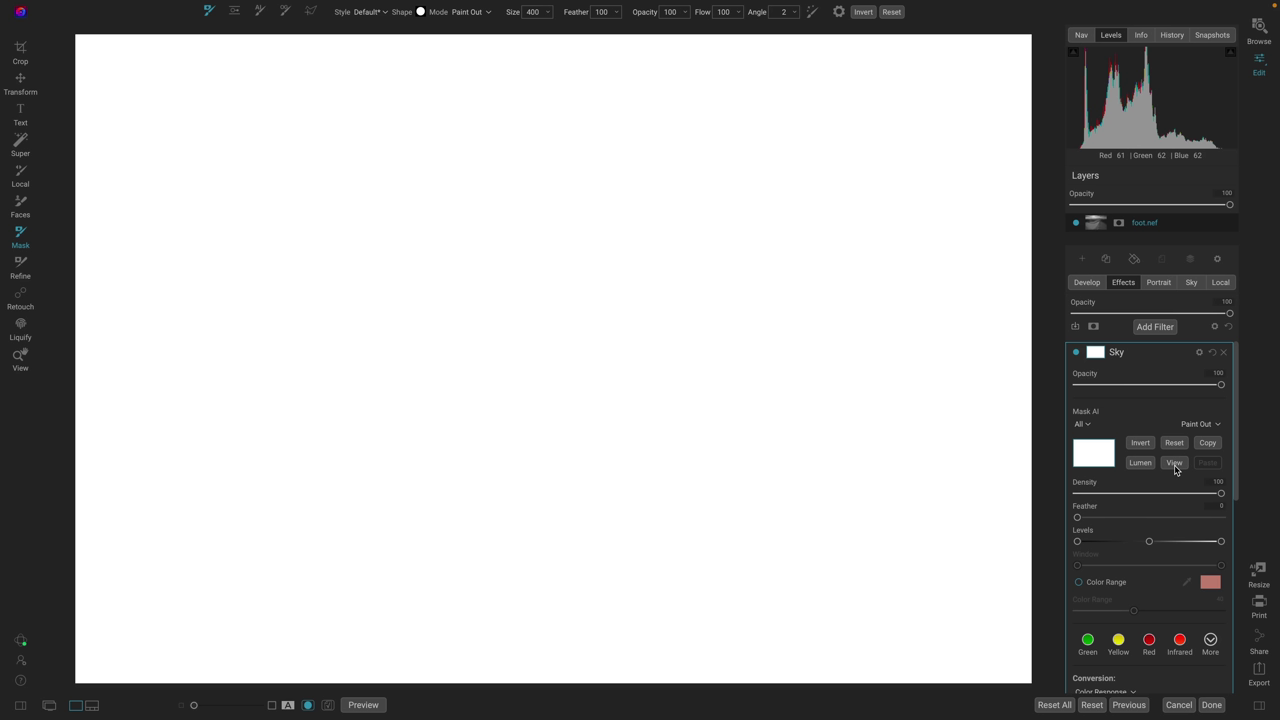
left_click(1175, 464)
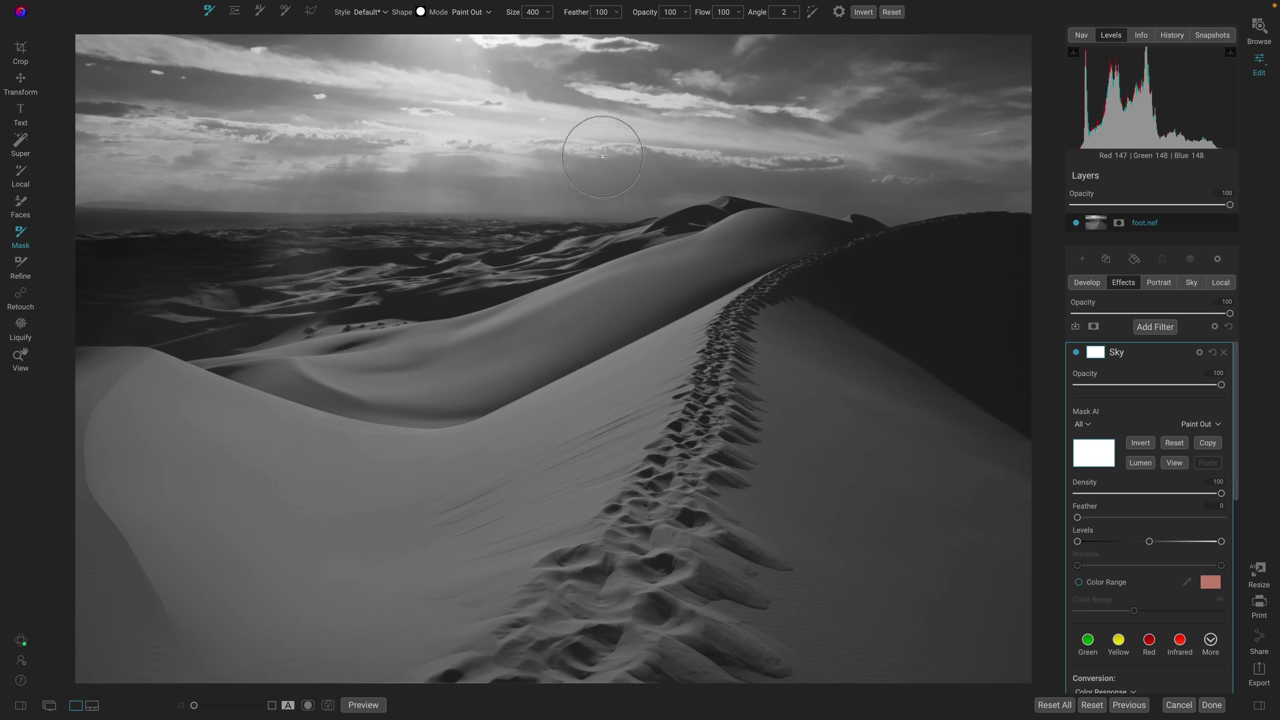
key("z")
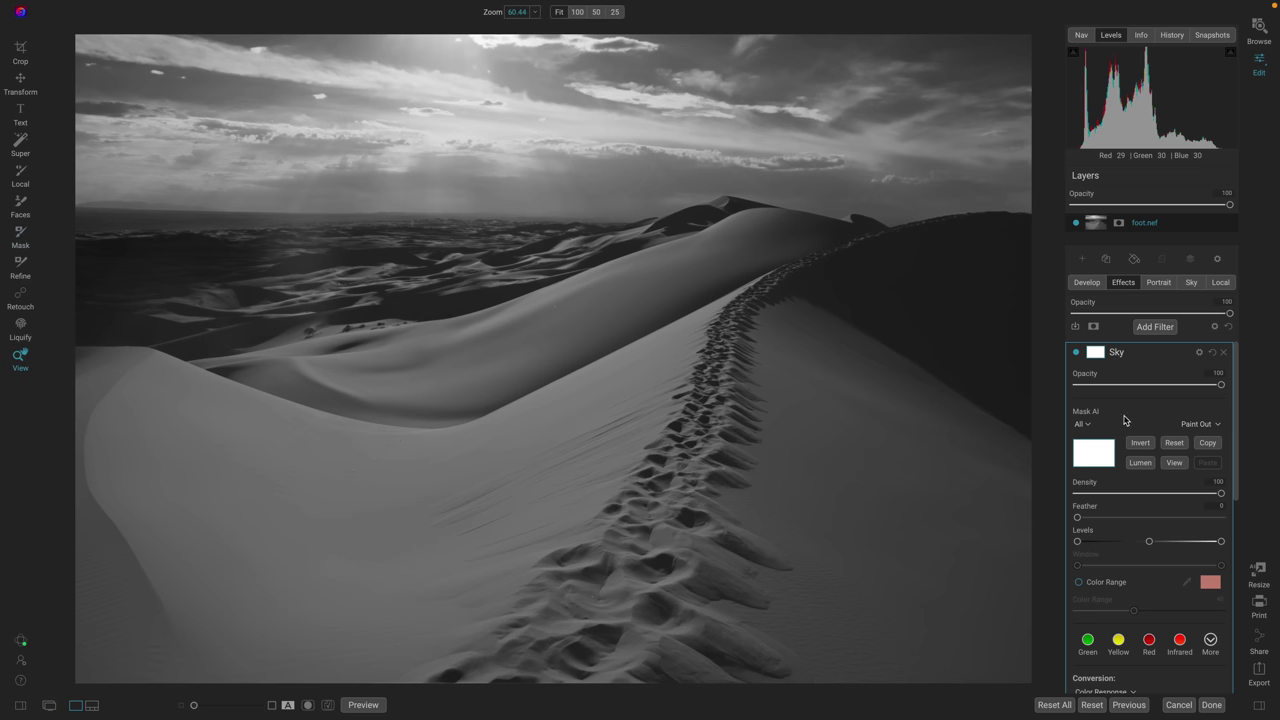
Apply a Paint In AI mask with the Sky subject, preview it, and copy the mask
left_click(1087, 426)
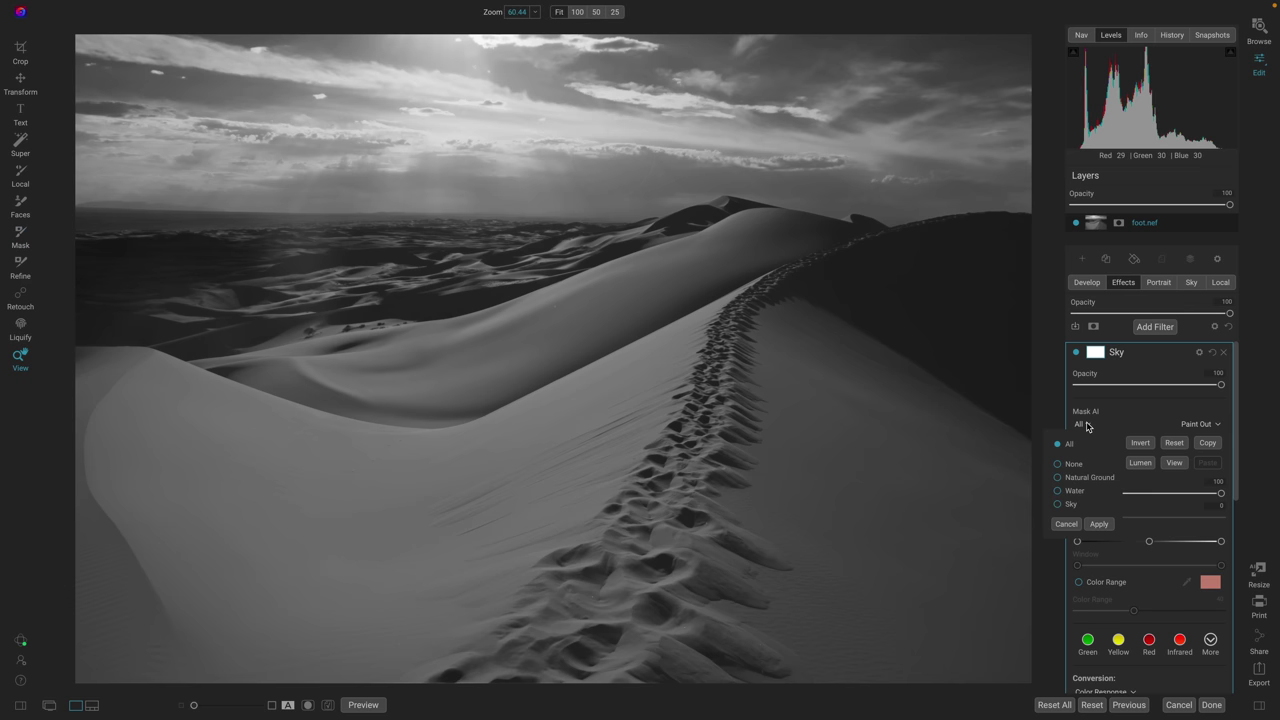
left_click(1057, 506)
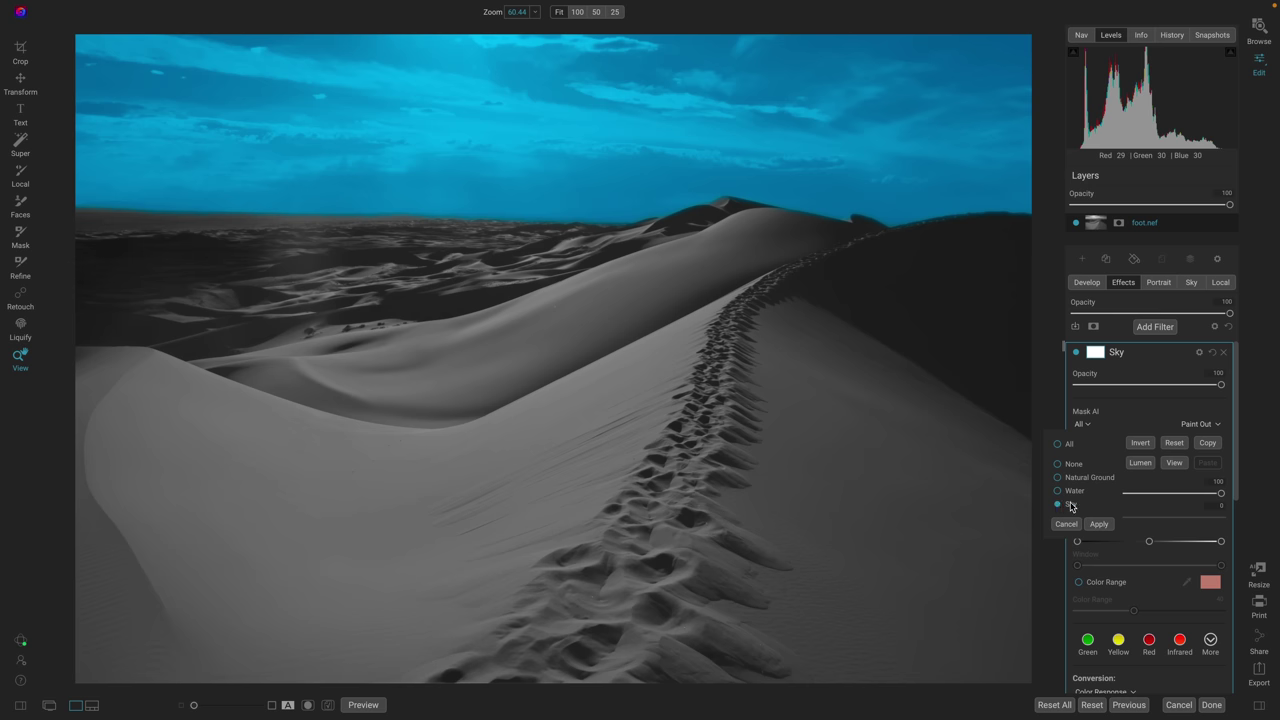
left_click(1147, 498)
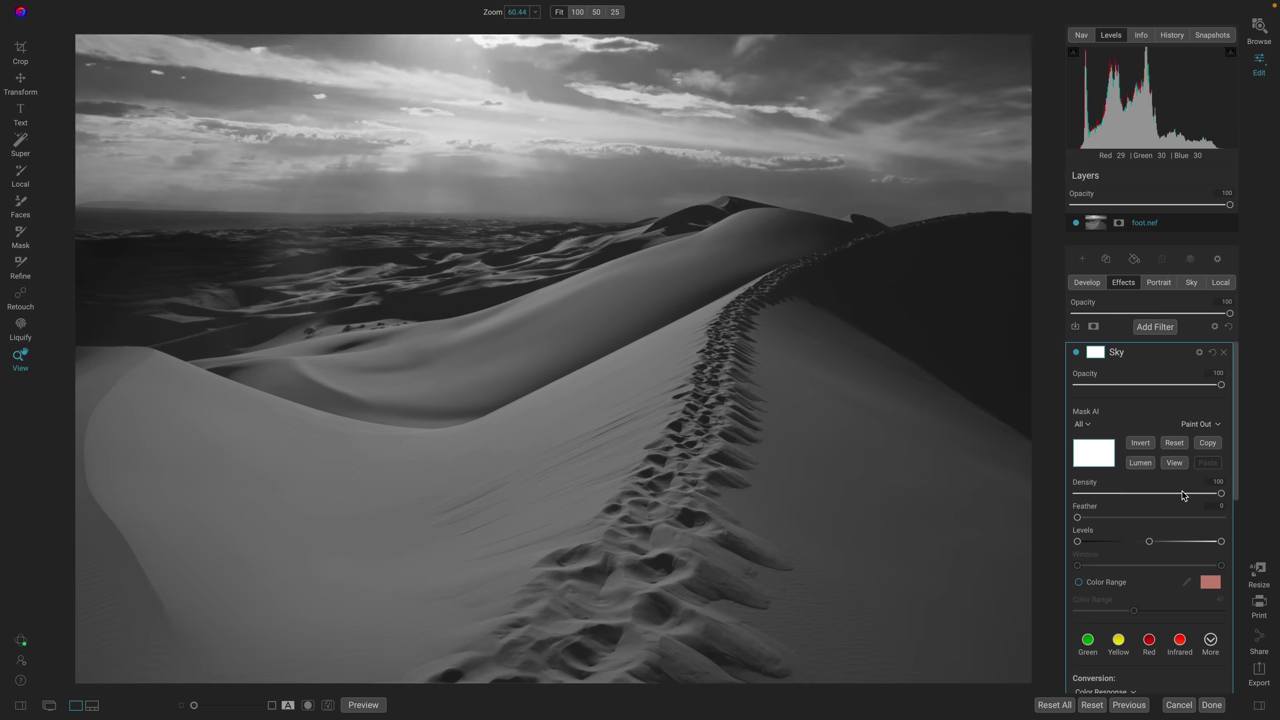
left_click(1210, 427)
left_click(1216, 448)
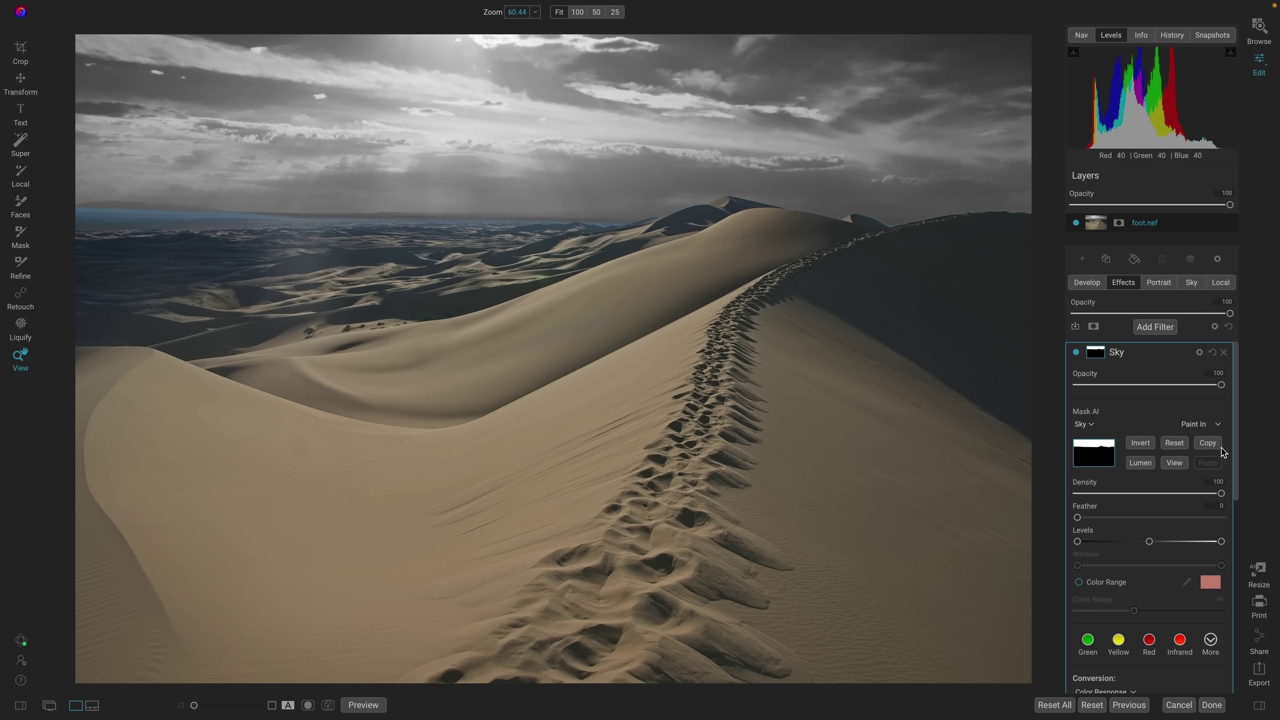
left_click(1174, 463)
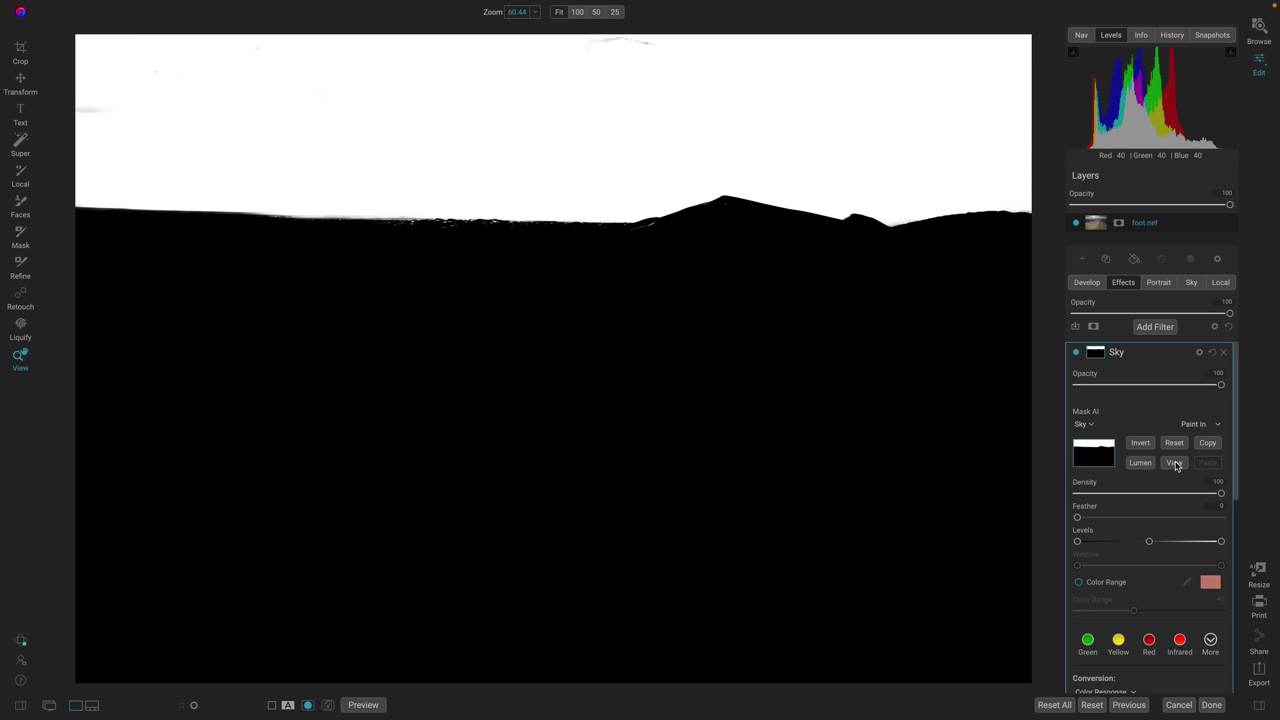
left_click(1174, 463)
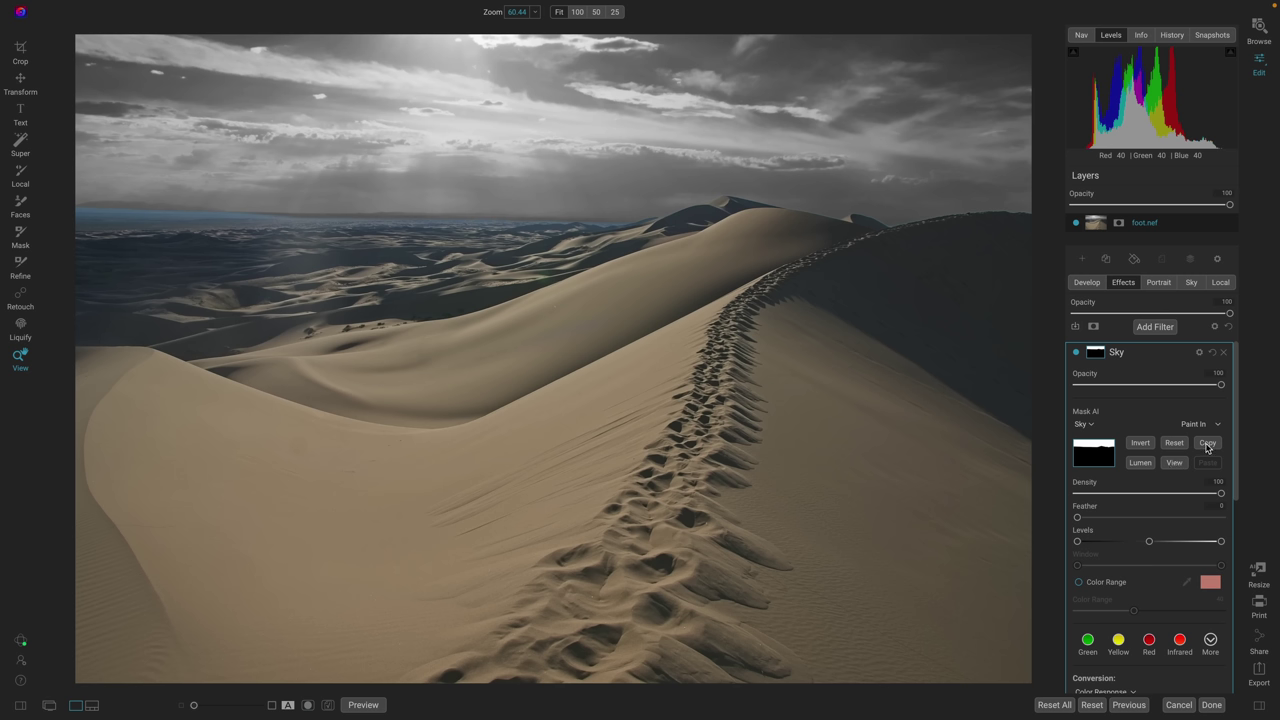
left_click(1208, 444)
Add a second Black & White filter and rename it 'Foreground'
left_click(1156, 326)
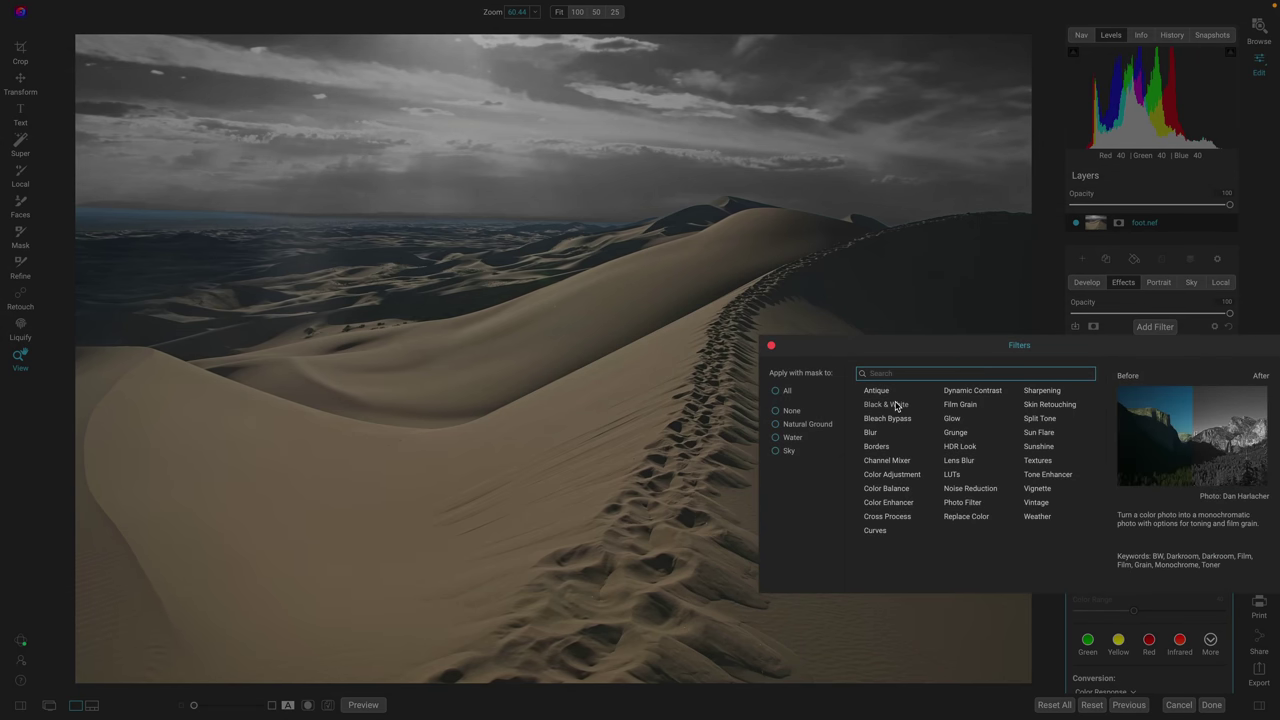
left_click(897, 406)
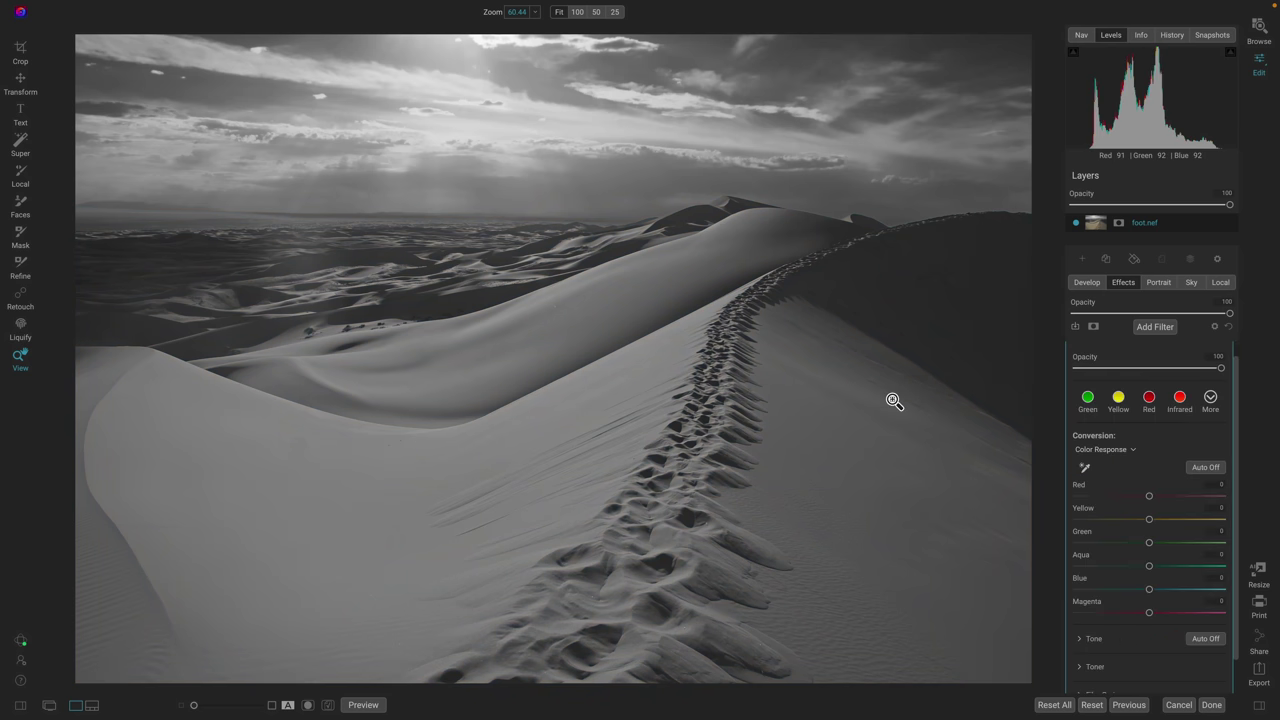
scroll(1146, 463, "up", 1)
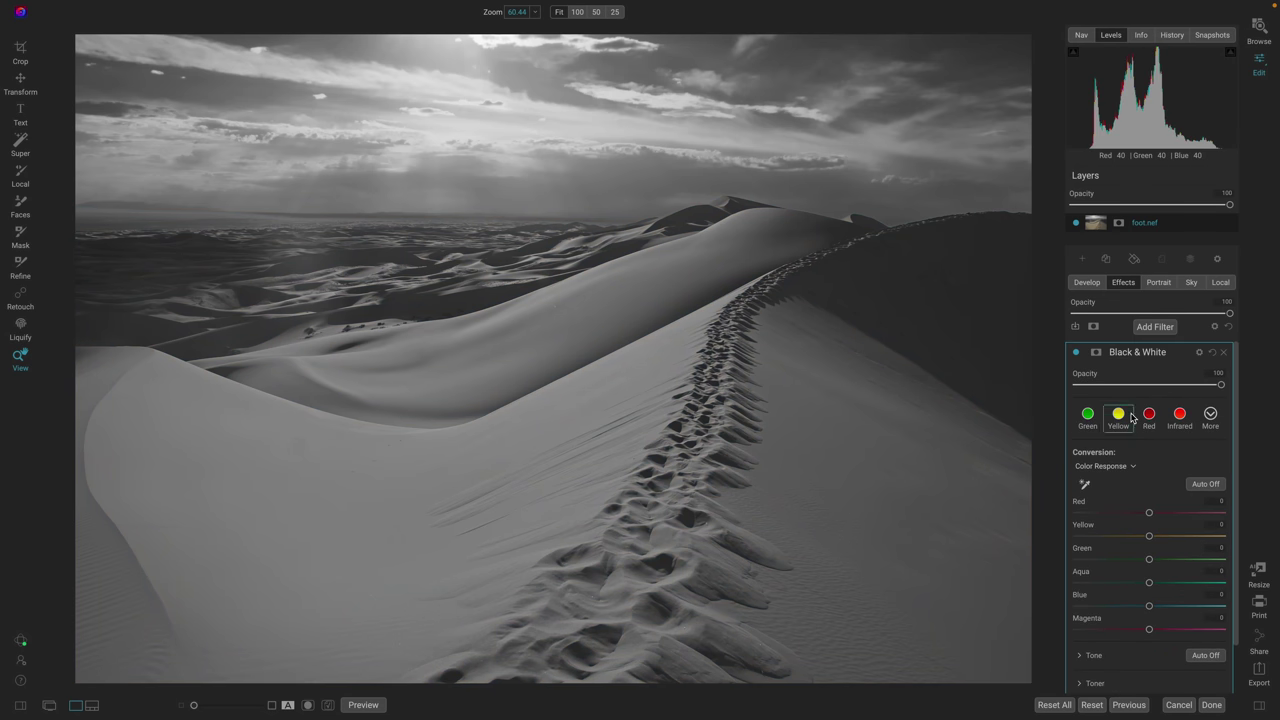
double_click(1136, 352)
type("Foreground")
key("Return")
Paste the copied sky mask onto Foreground and invert it to cover the dunes
left_click(1096, 353)
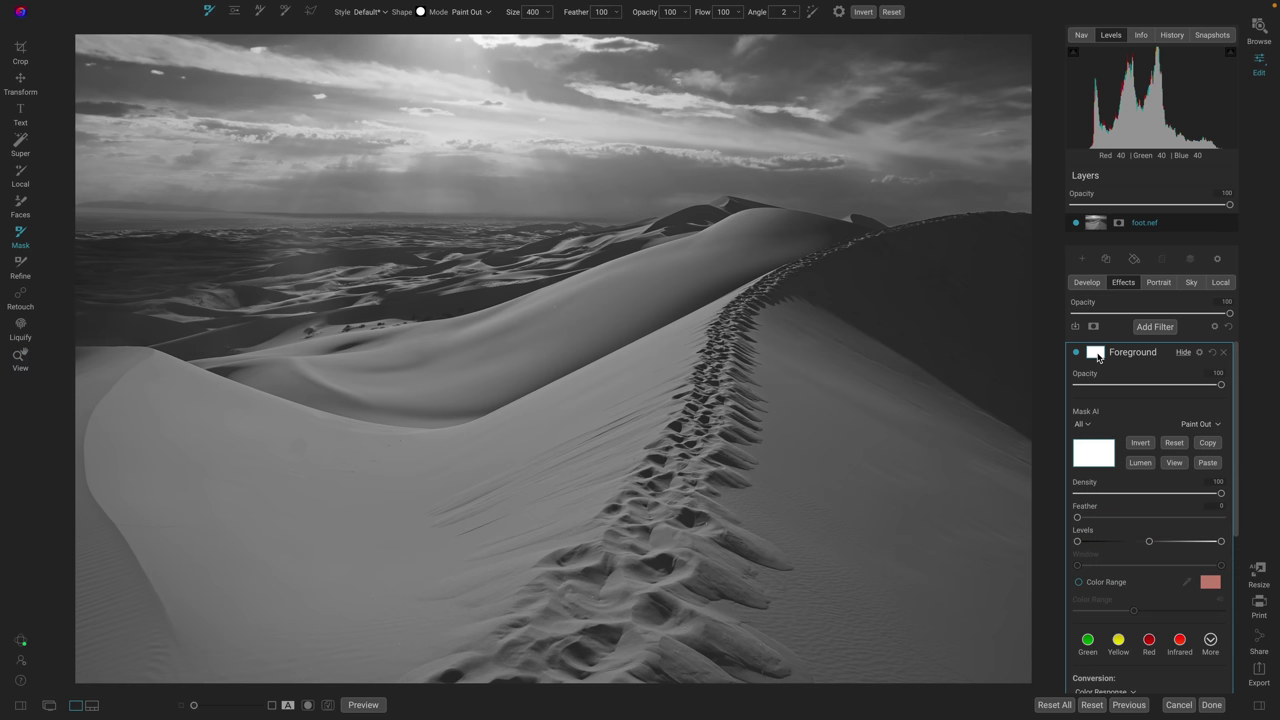
left_click(1207, 463)
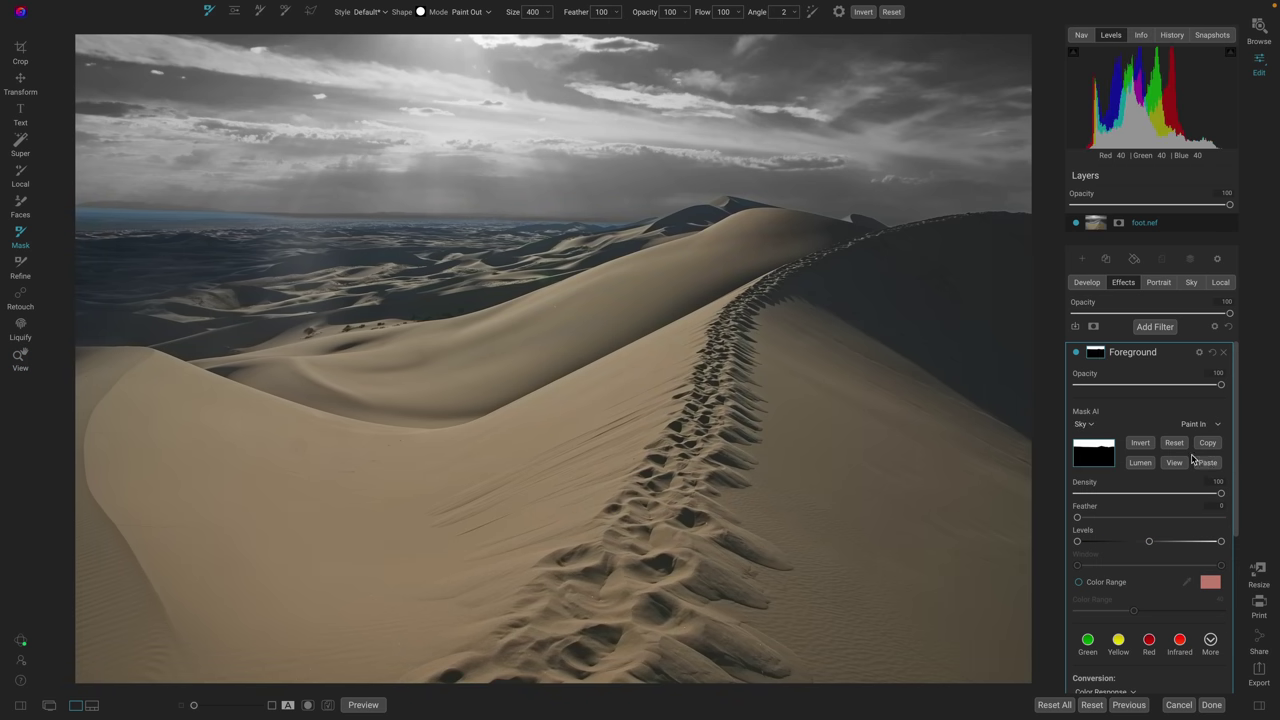
left_click(1141, 443)
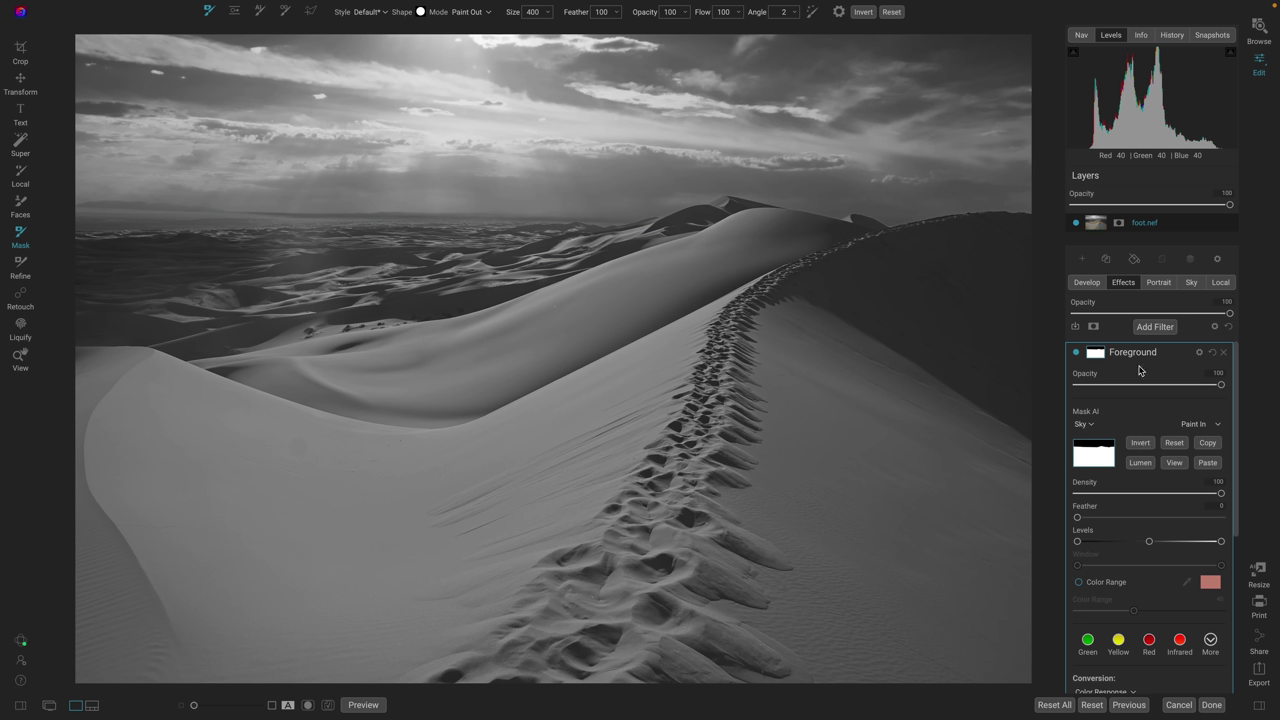
left_click(1099, 355)
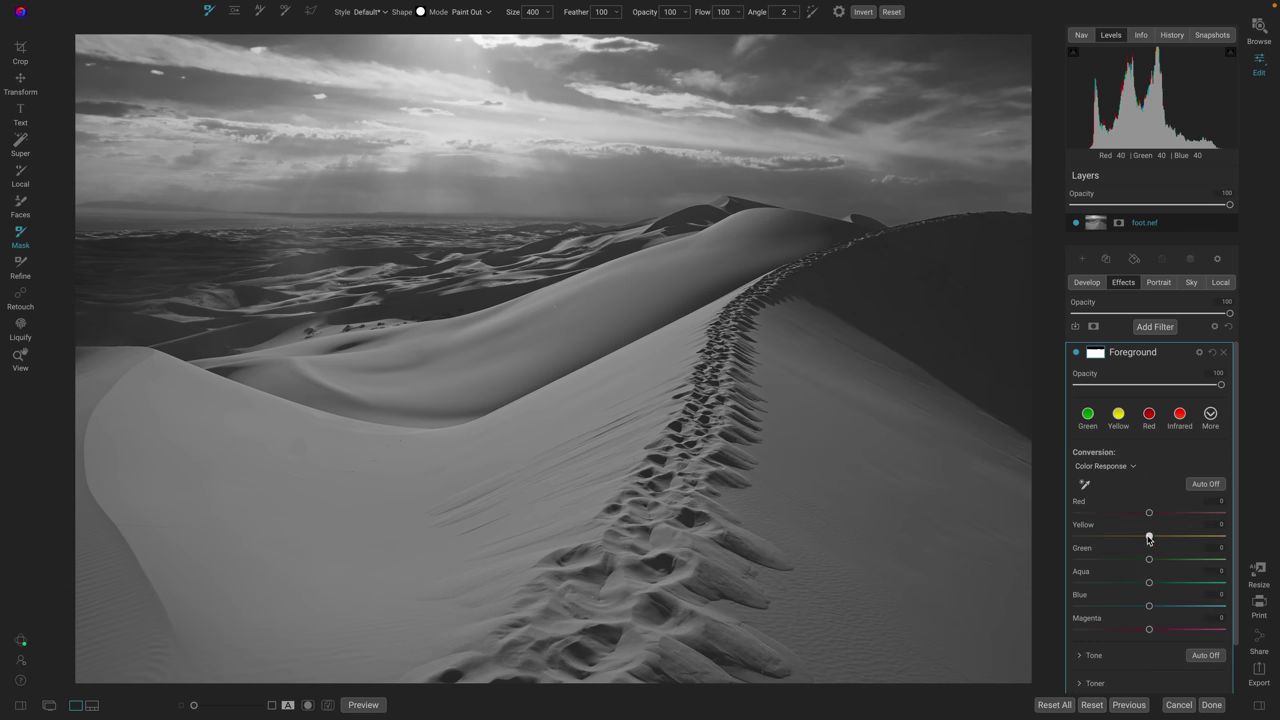
Darken the Foreground filter's colour channels to Red -42 and Yellow -40
left_click_drag(1149, 536, 1077, 538)
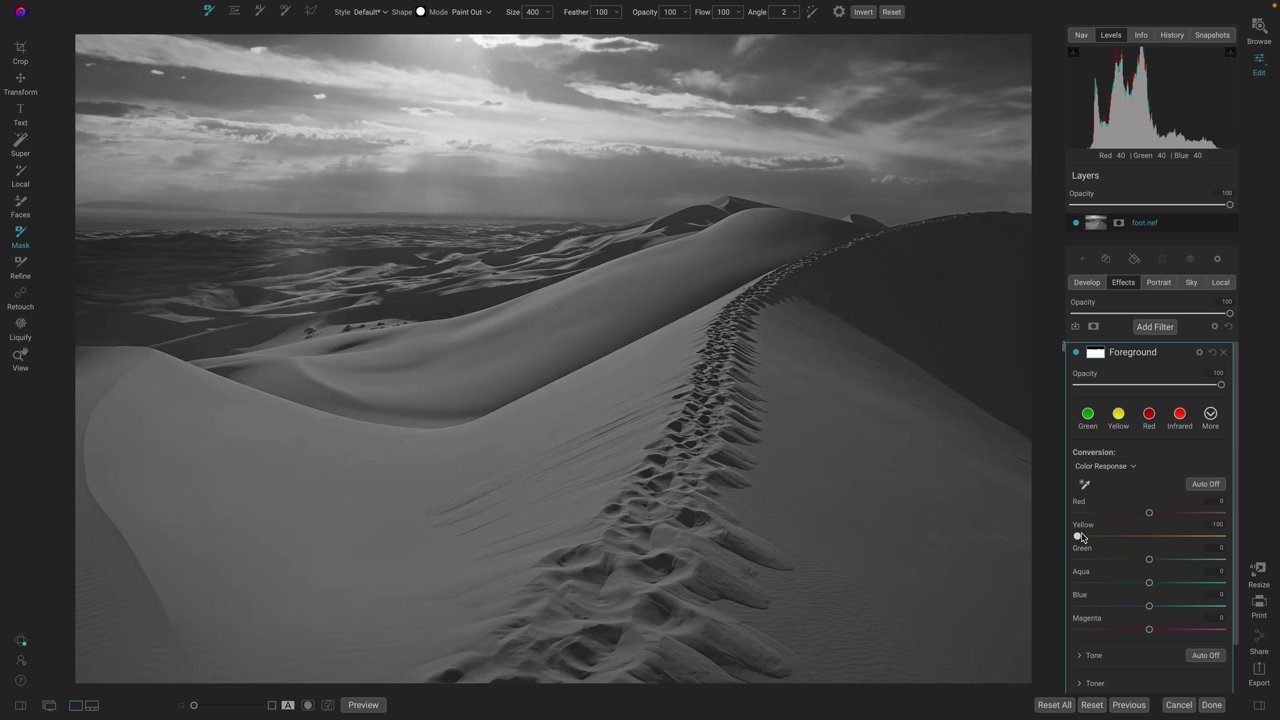
left_click_drag(1147, 517, 1100, 513)
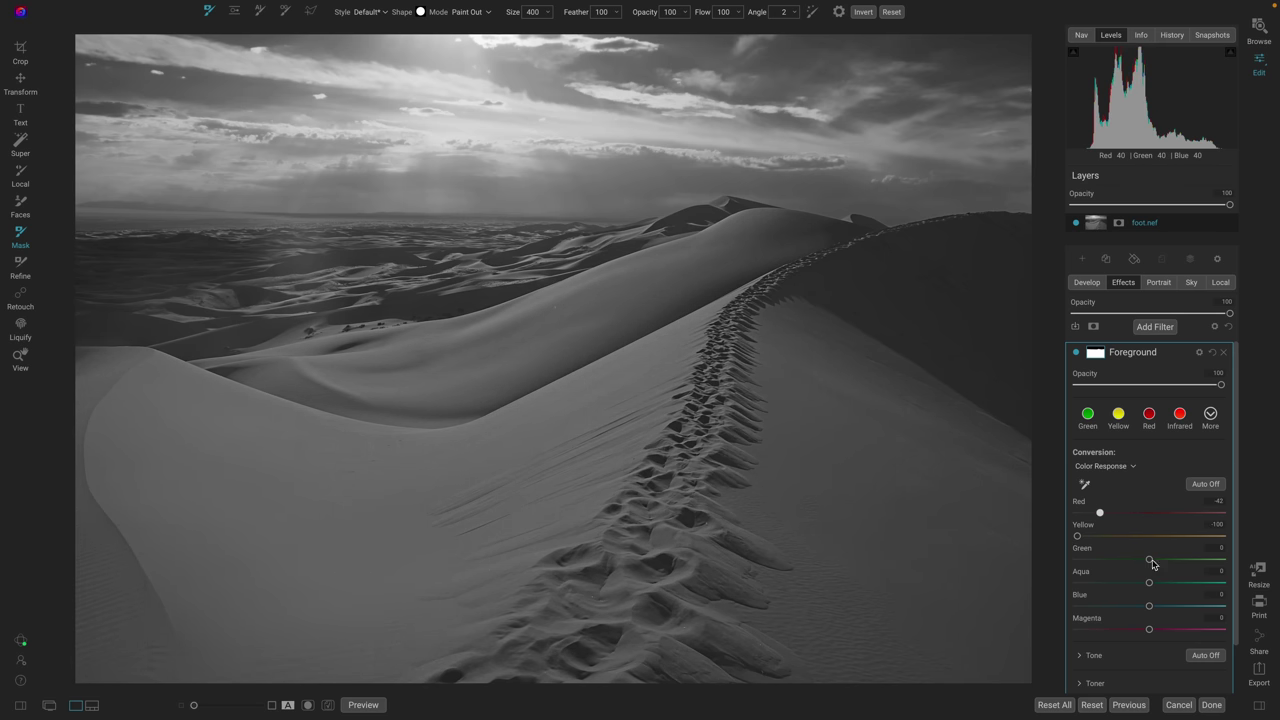
mouse_move(1077, 537)
left_mouse_down()
mouse_move(1190, 537)
mouse_move(1101, 536)
left_mouse_up()
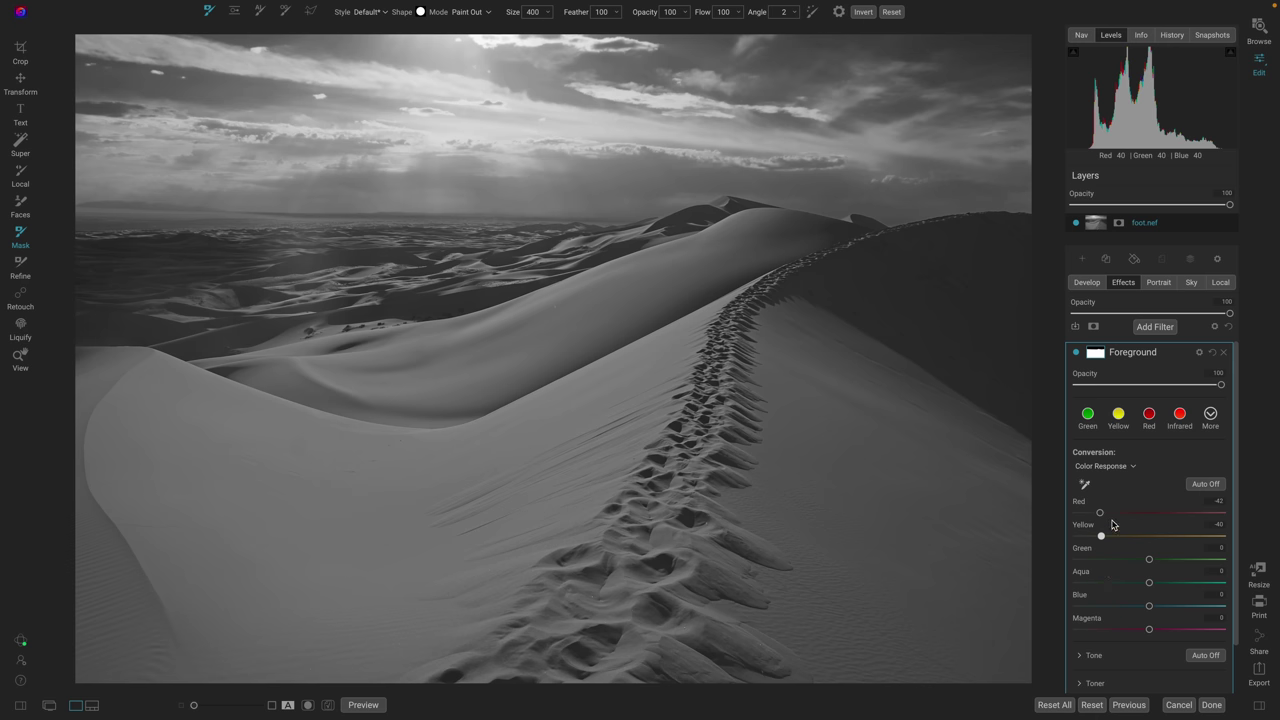
Set the Foreground tone to Brightness -30, Whites 28 and Detail 29
scroll(1126, 605, "down", 1)
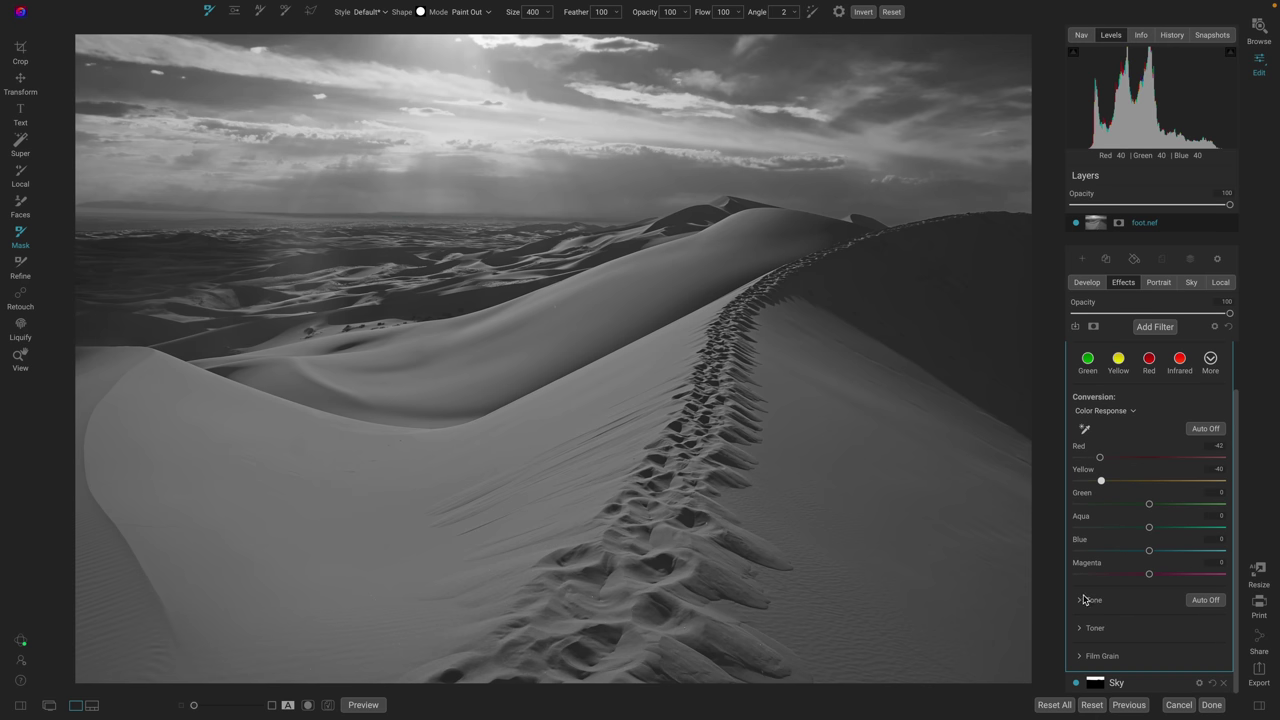
left_click(1085, 600)
left_click_drag(1149, 626, 1116, 655)
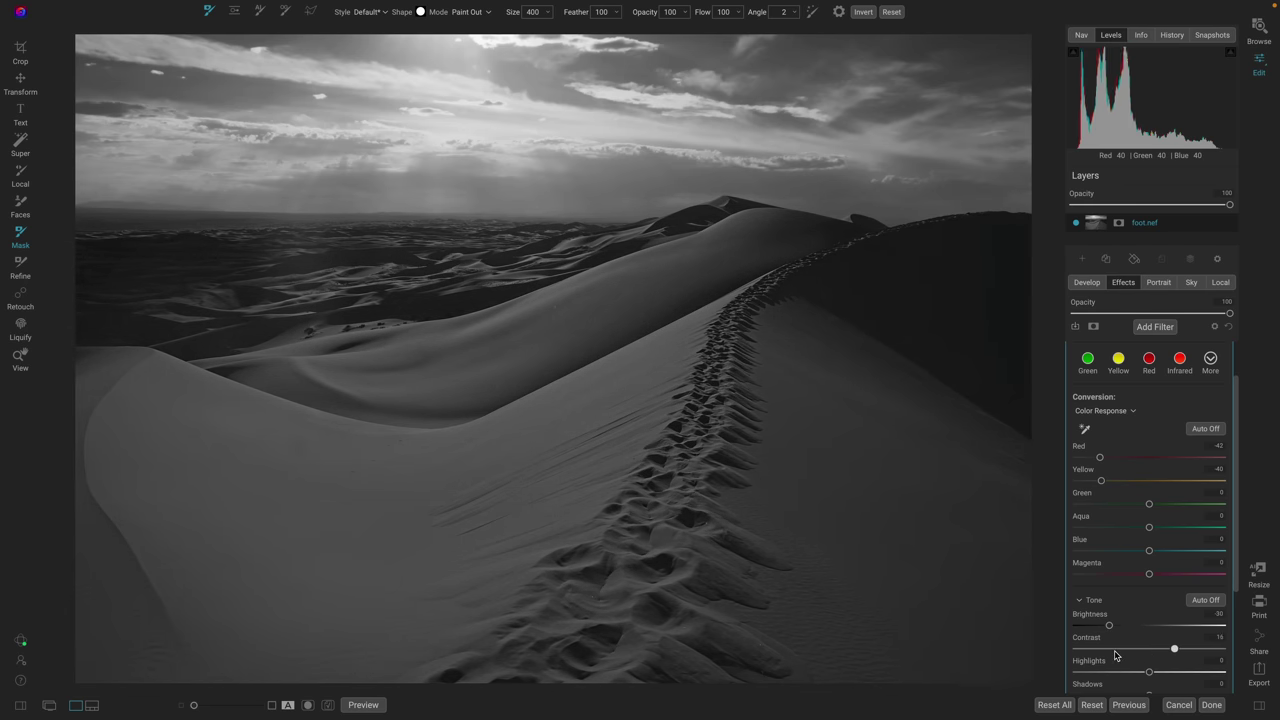
scroll(1150, 645, "down", 2)
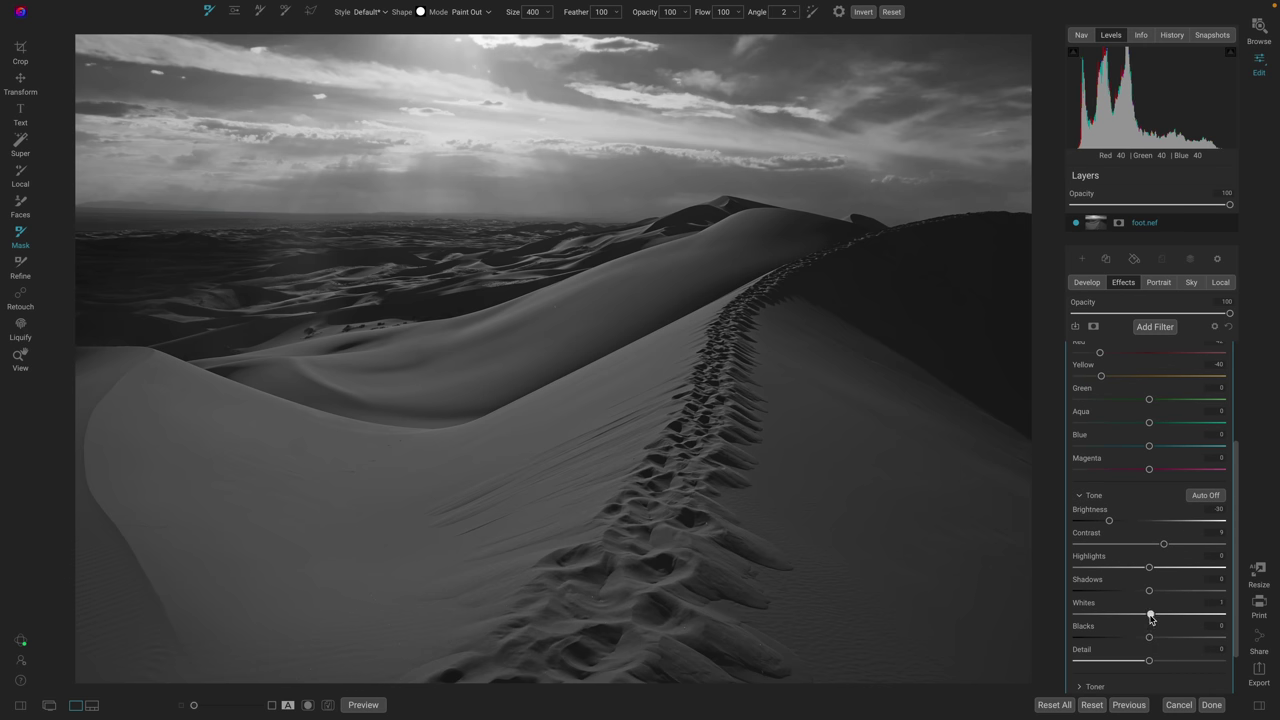
left_click_drag(1149, 613, 1187, 620)
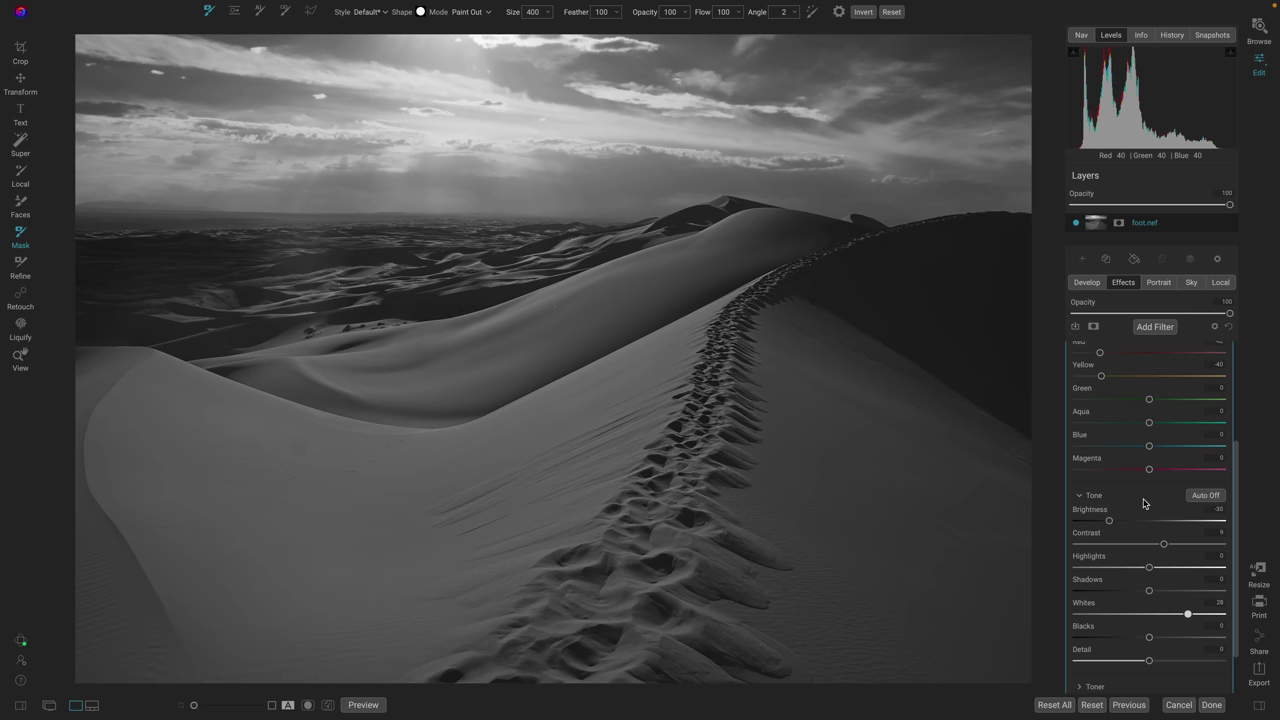
scroll(1144, 503, "down", 2)
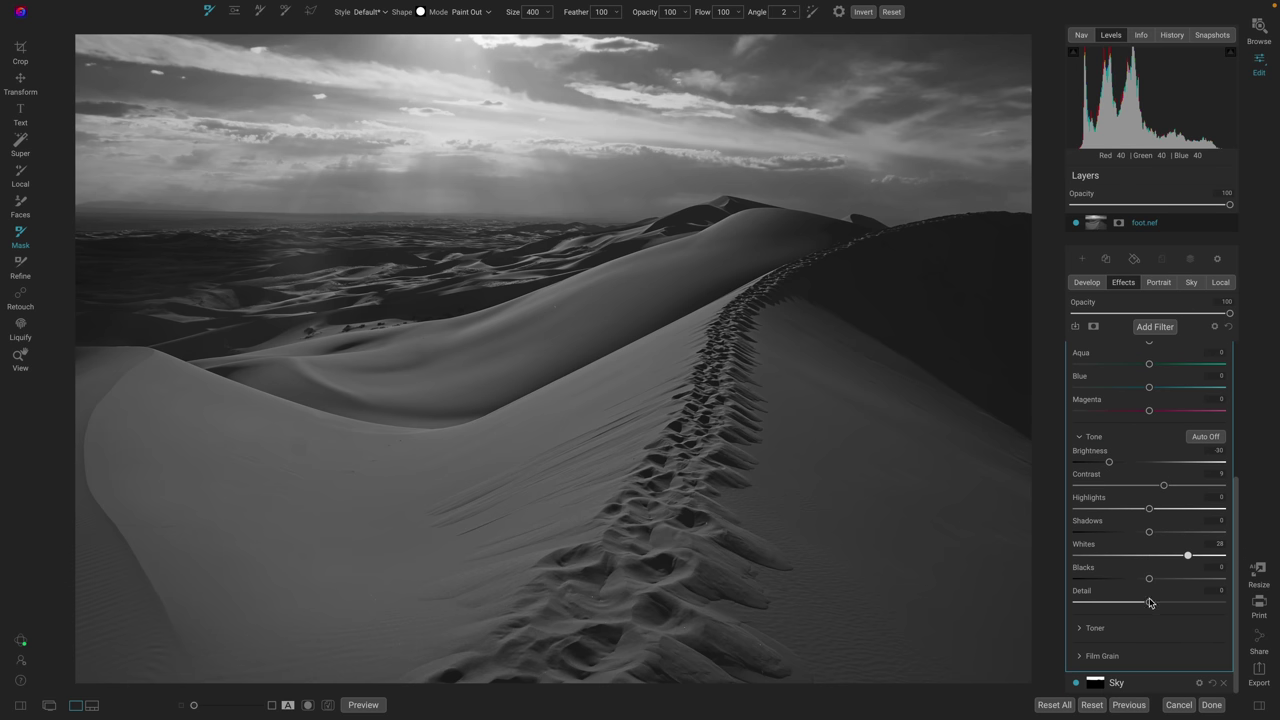
mouse_move(1150, 603)
left_mouse_down()
mouse_move(1189, 603)
mouse_move(1170, 603)
left_mouse_up()
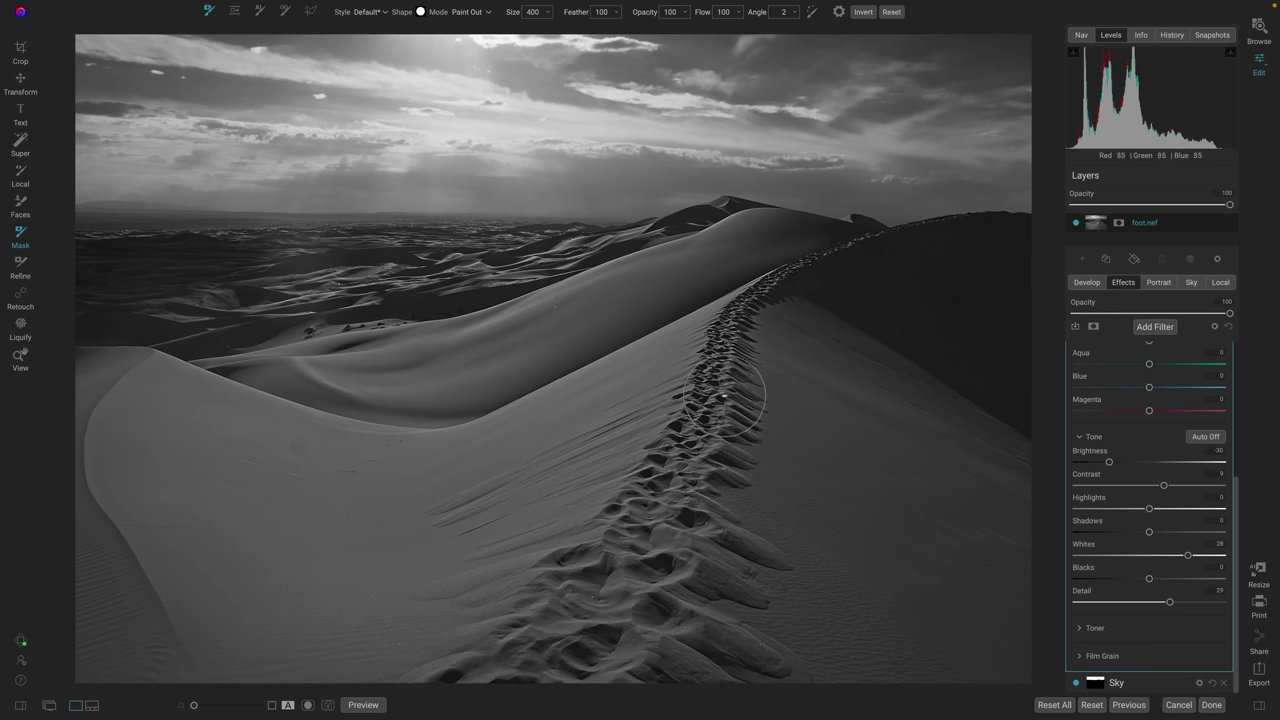
key("z")
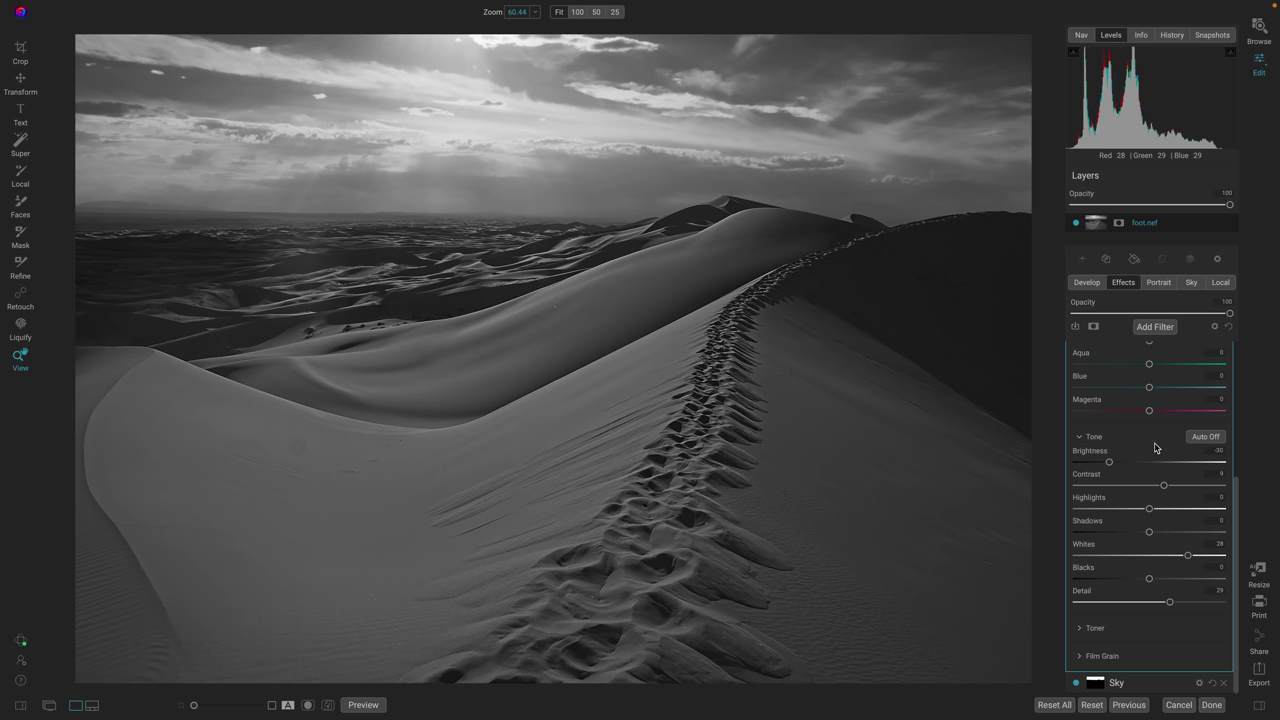
Collapse the Foreground filter and toggle Foreground and Sky off and on to compare
scroll(1154, 443, "up", 5)
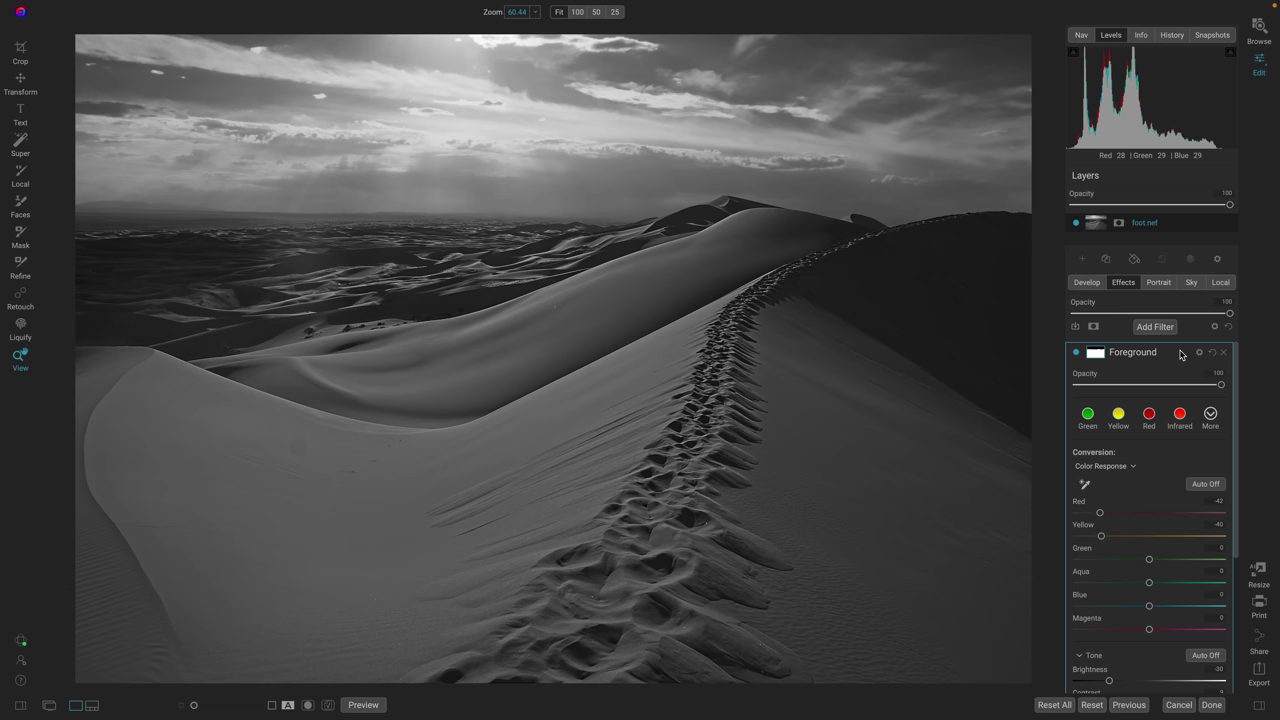
left_click(1177, 354)
left_click(1077, 353)
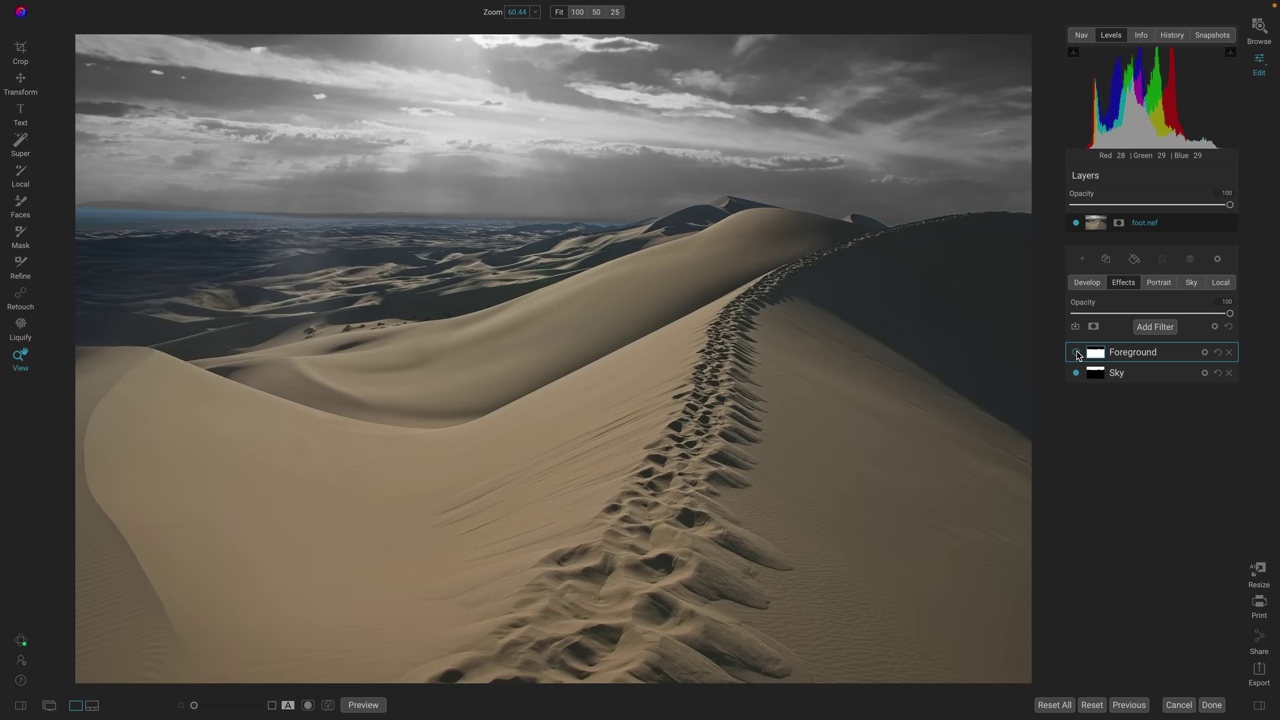
left_click(1077, 353)
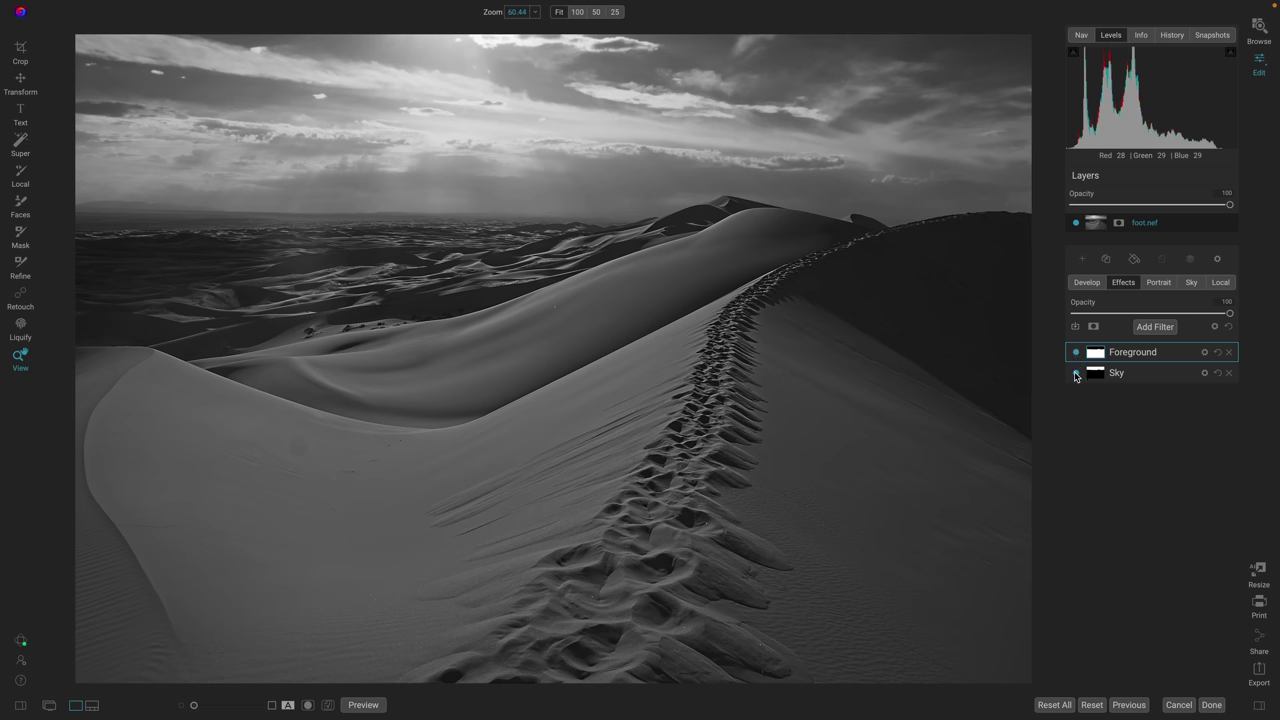
left_click(1076, 373)
left_click(1076, 373)
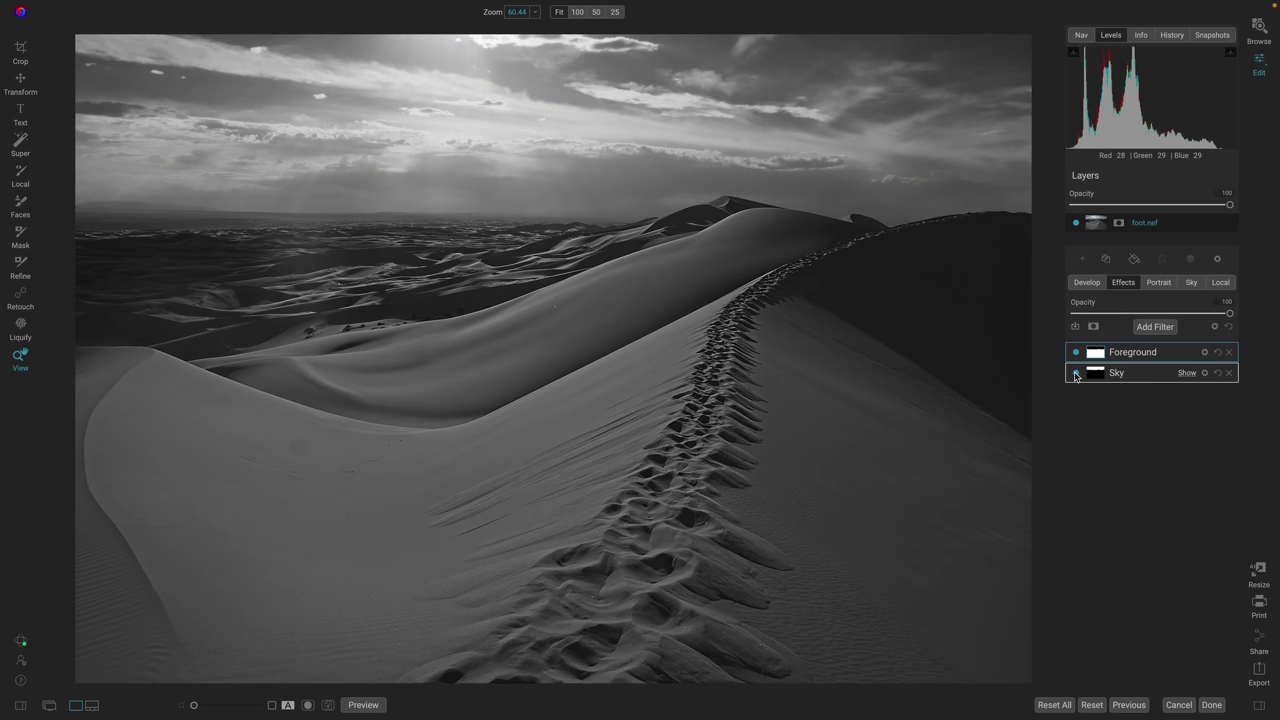
Review the Sky filter's settings, then collapse it so both filters appear as rows
left_click(1189, 377)
scroll(1180, 430, "down", 10)
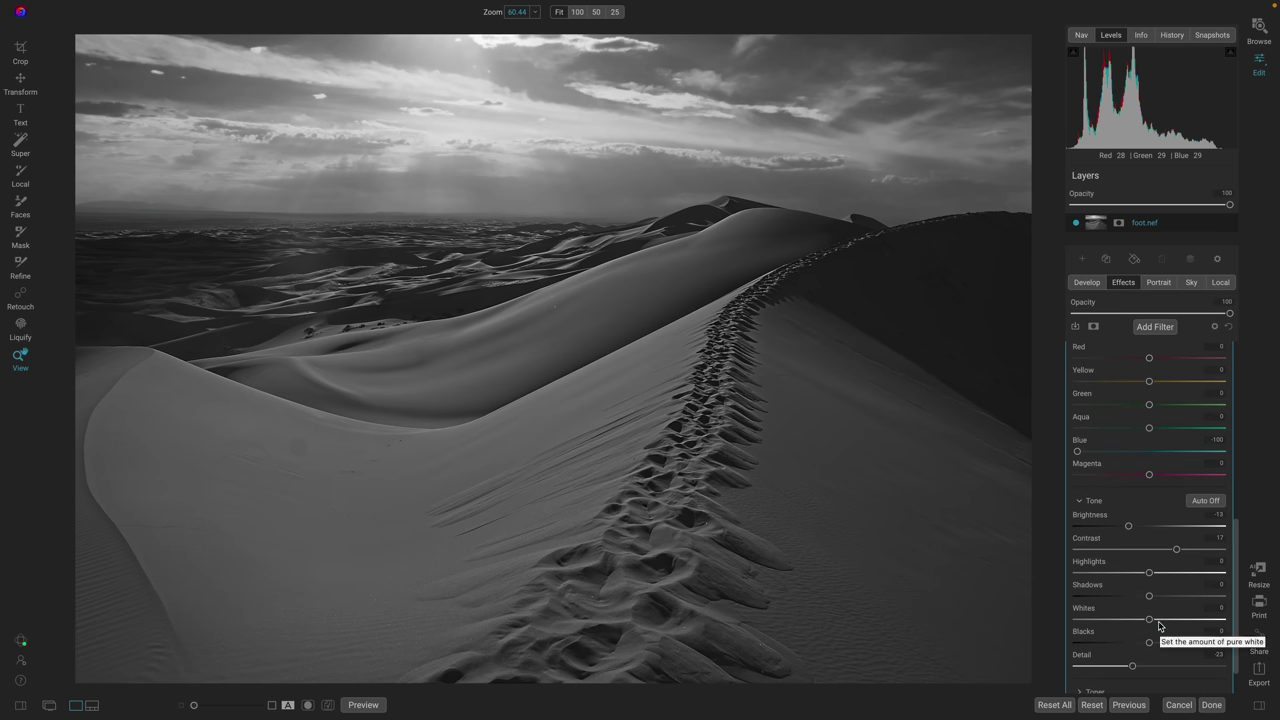
scroll(1155, 510, "up", 10)
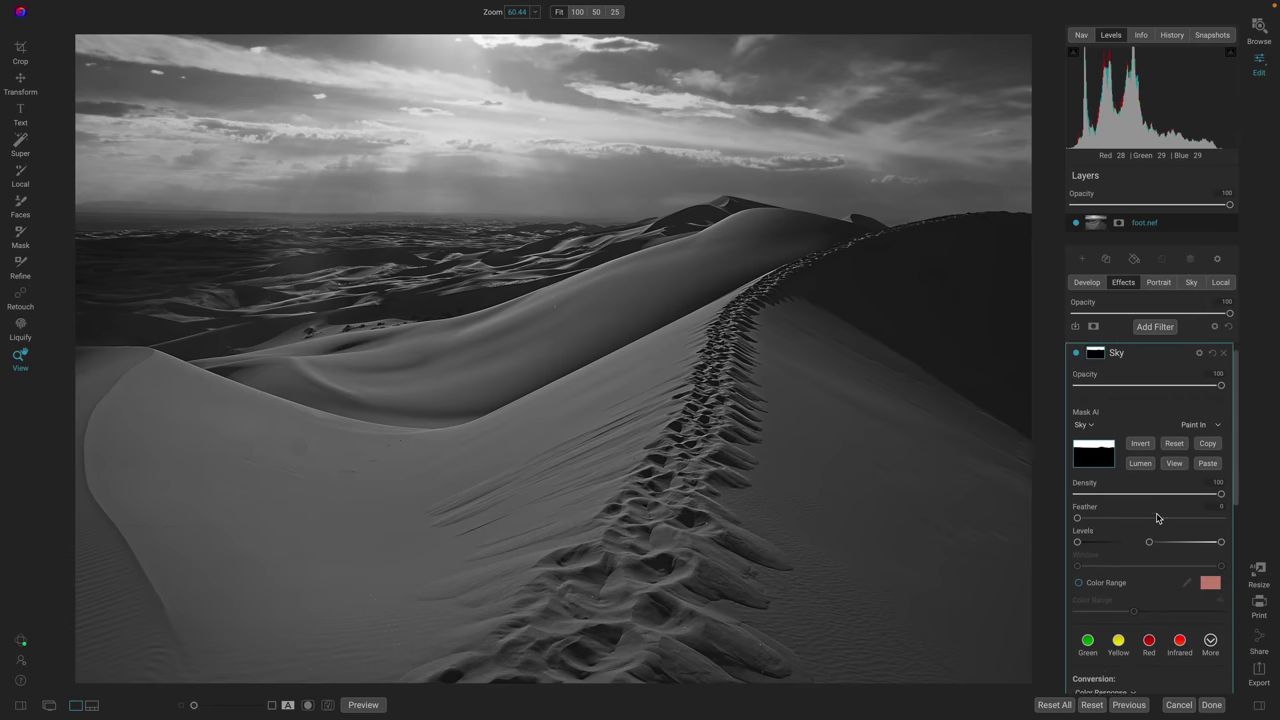
left_click(1180, 376)
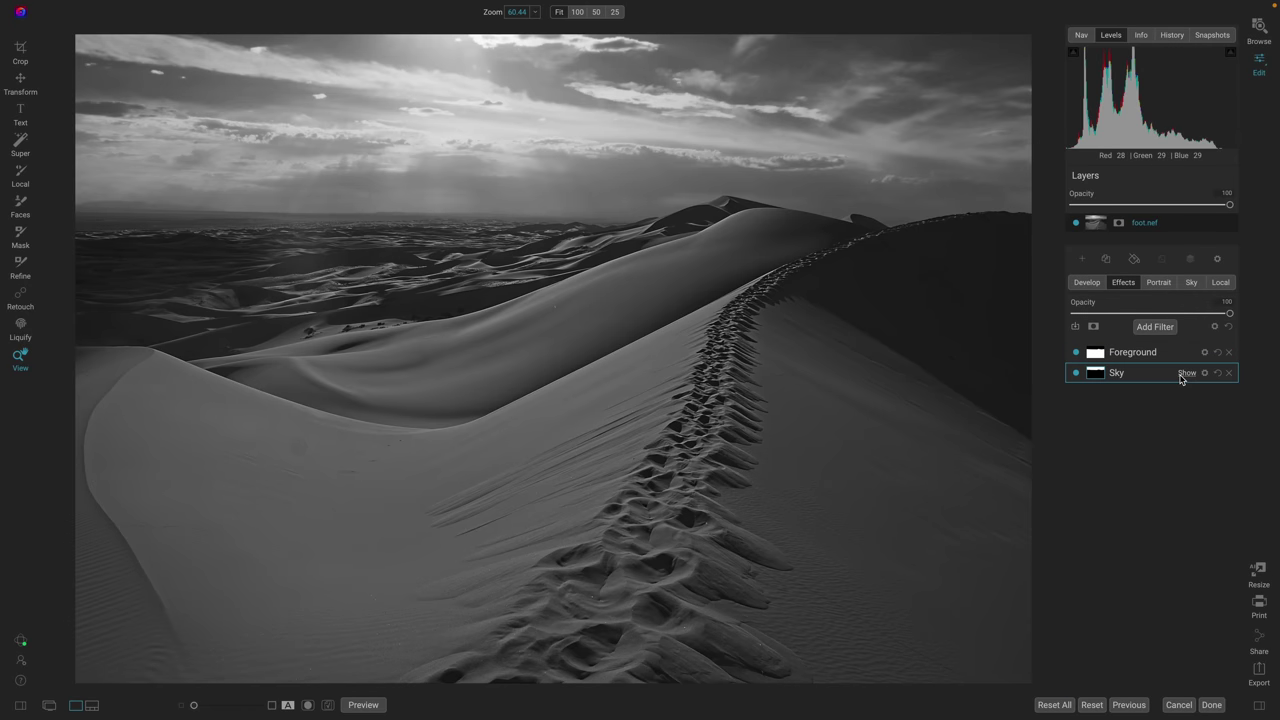
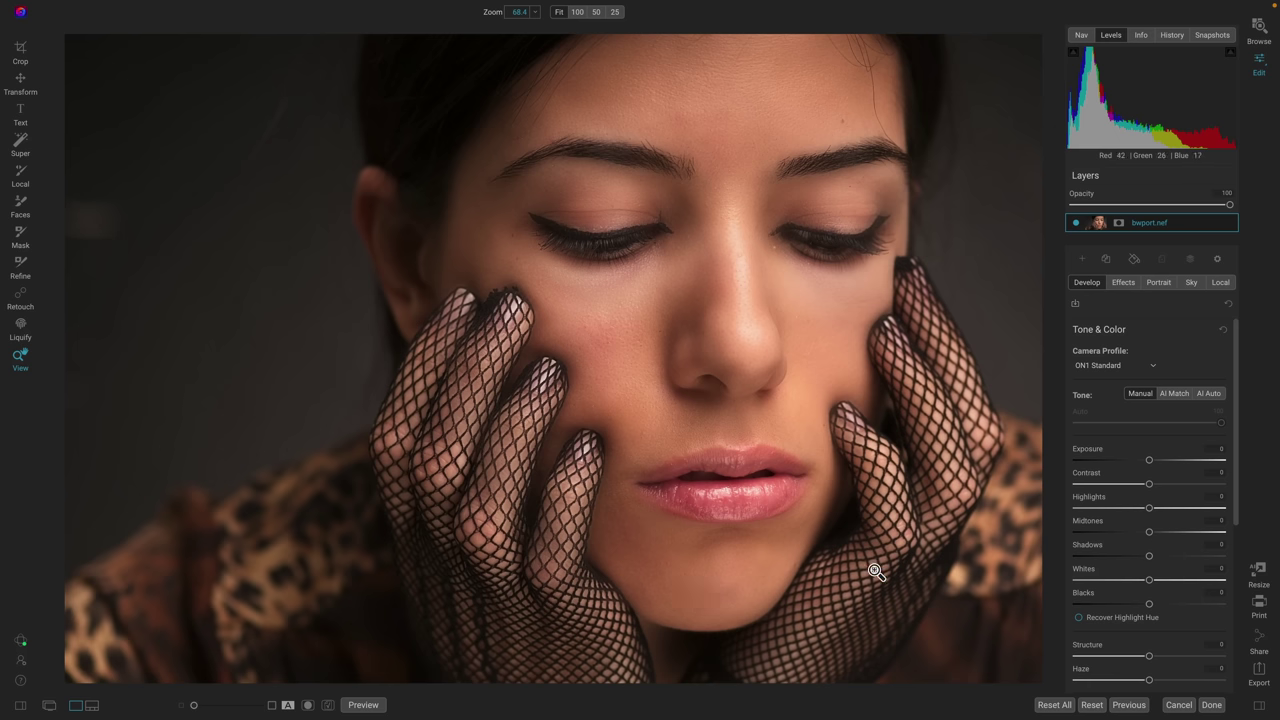
Bring up the Filters dialog from the Effects tab for the bwport.nef portrait
left_click(1123, 283)
left_click(1155, 327)
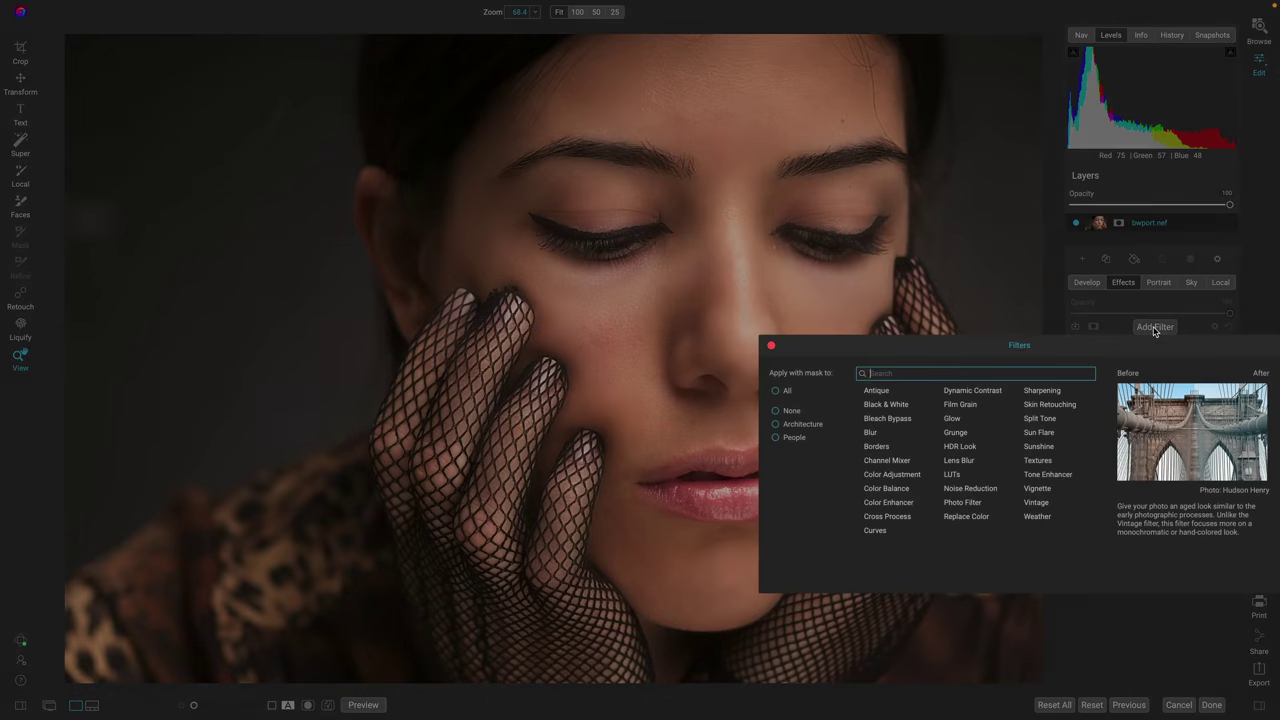
Add a Black & White filter with the Deep Blacks style, toggling it off and on to compare
left_click(886, 405)
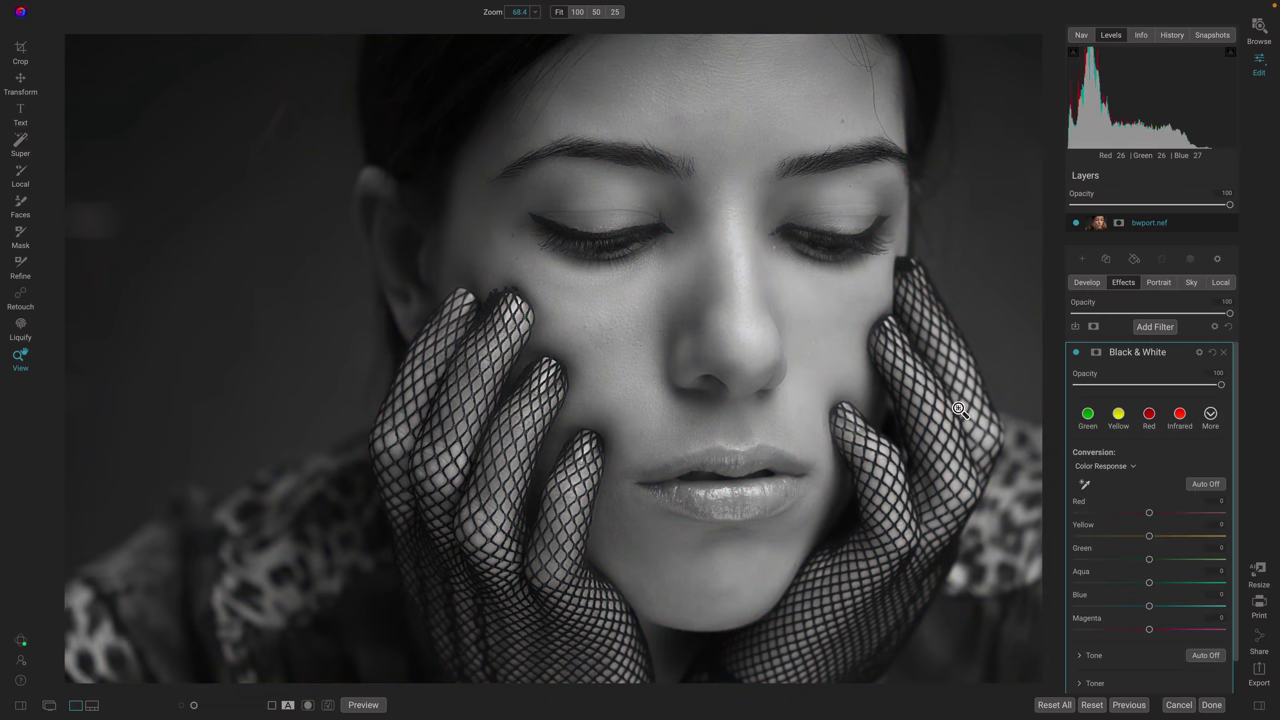
left_click(1212, 416)
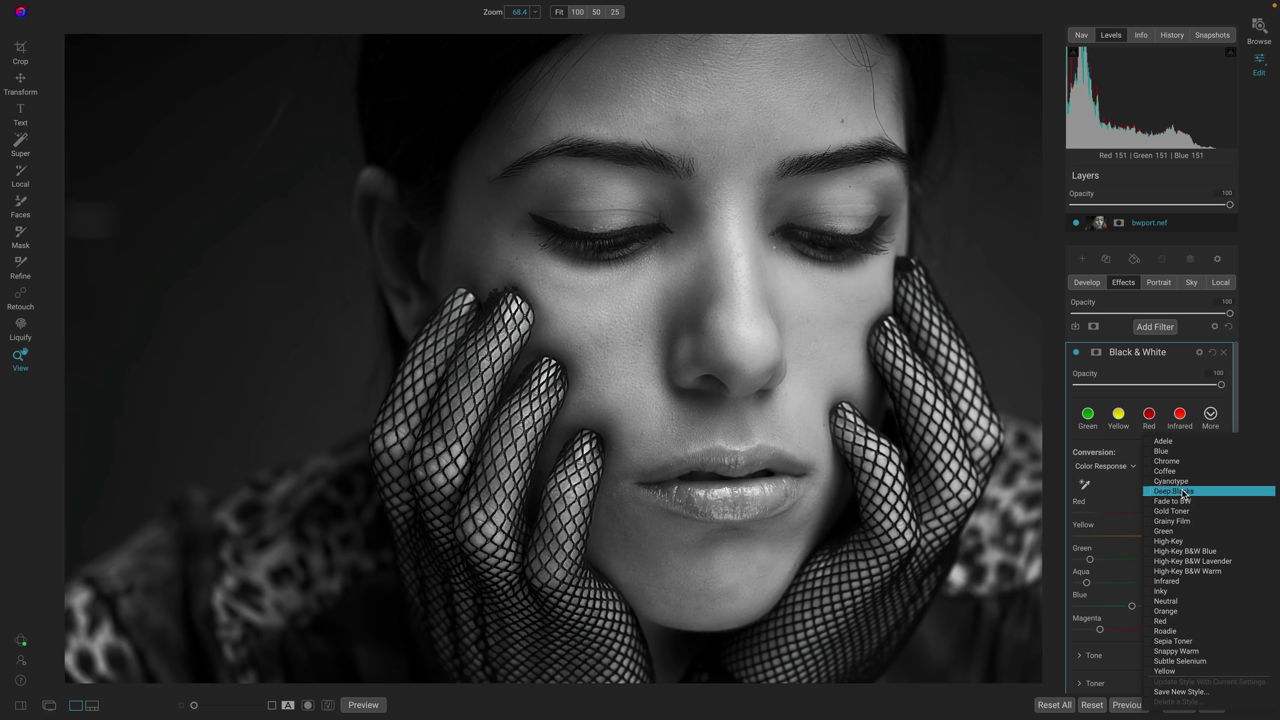
left_click(1183, 491)
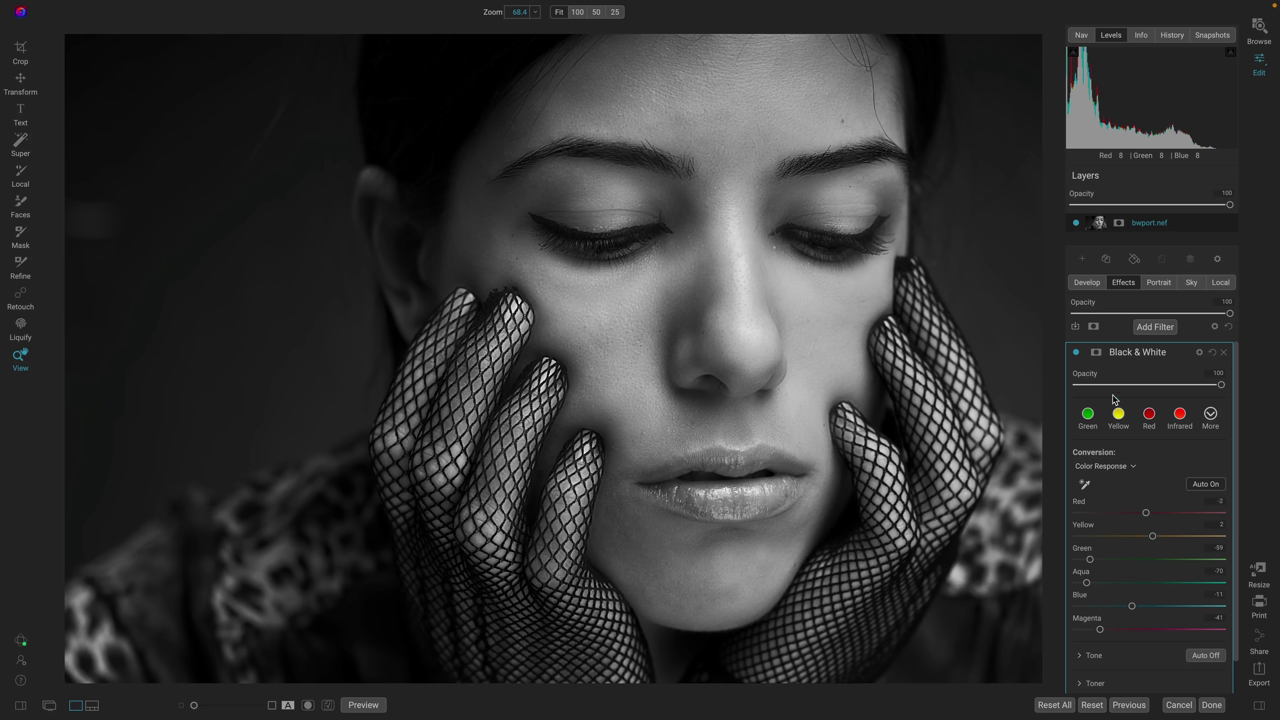
left_click(1076, 353)
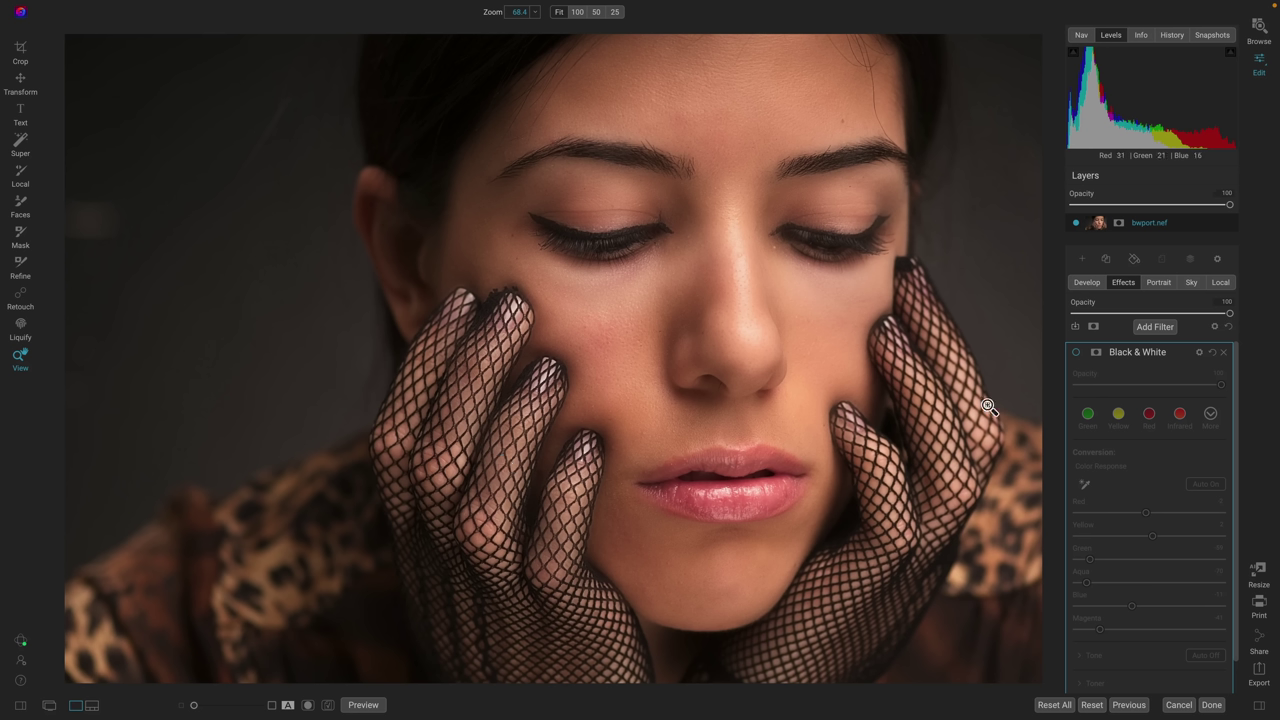
left_click(1076, 355)
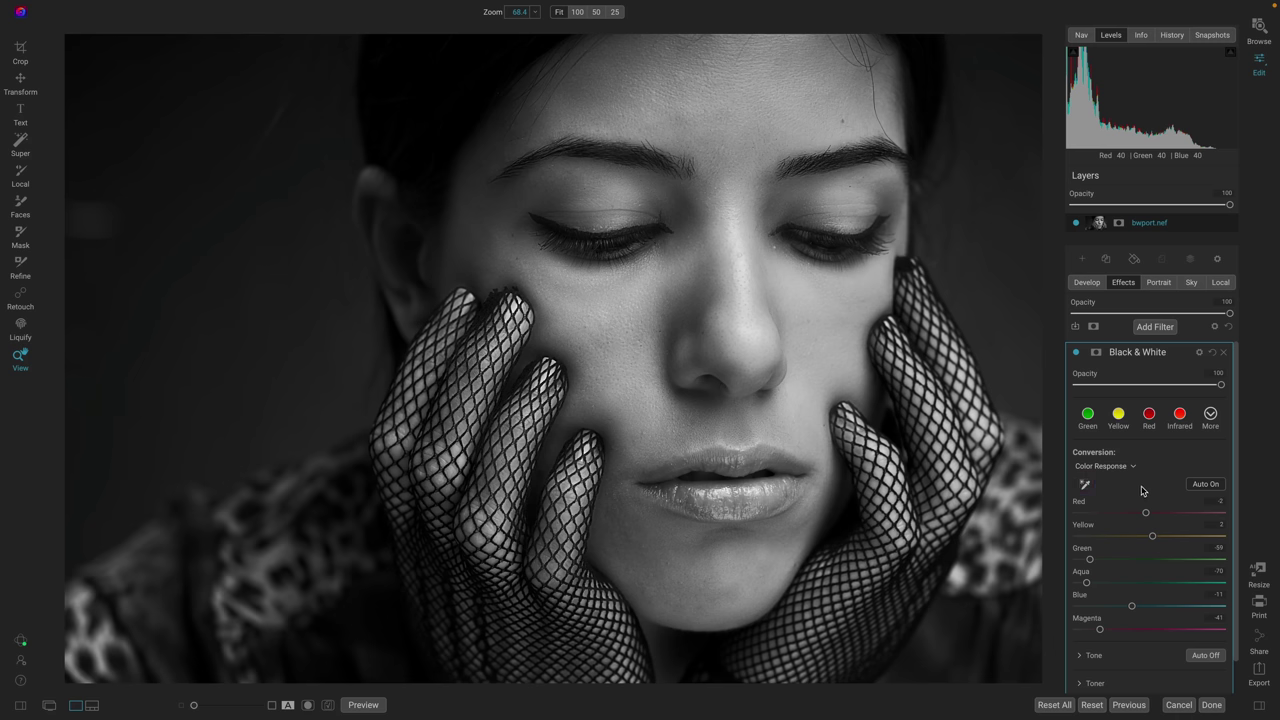
Mask the Black & White filter with a People AI mask to keep the woman in colour
left_click(1095, 352)
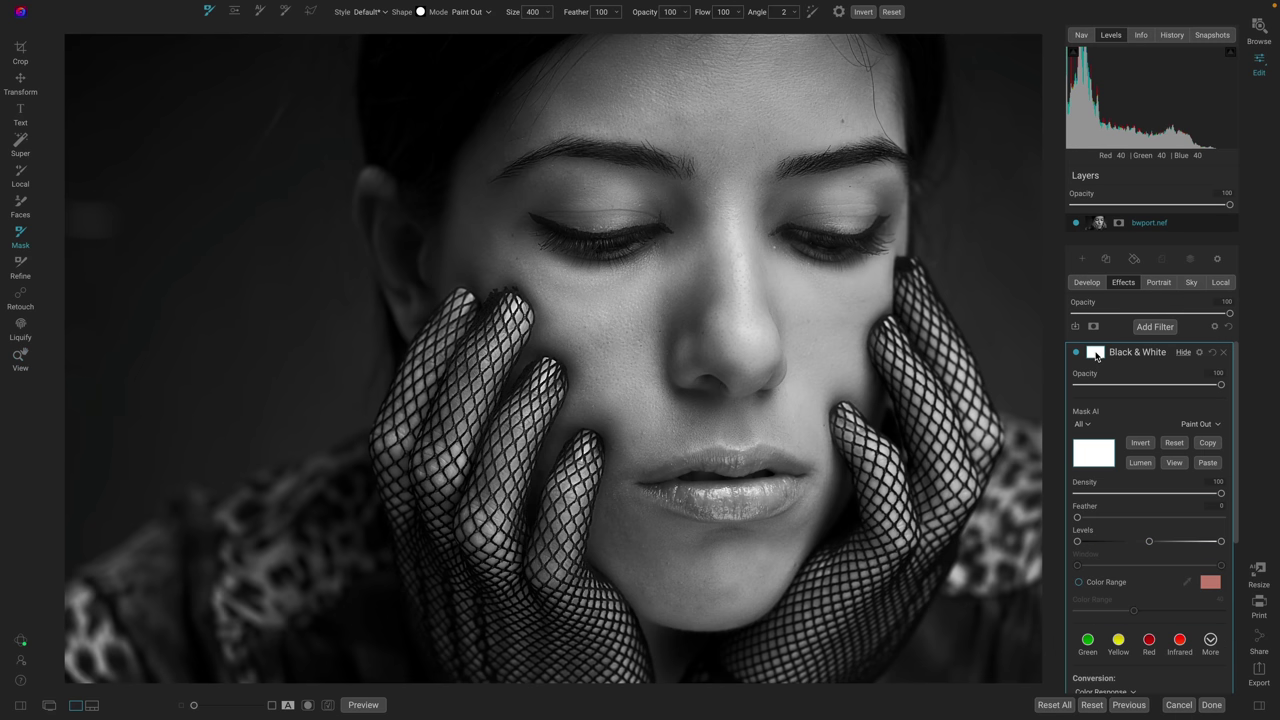
left_click(1081, 424)
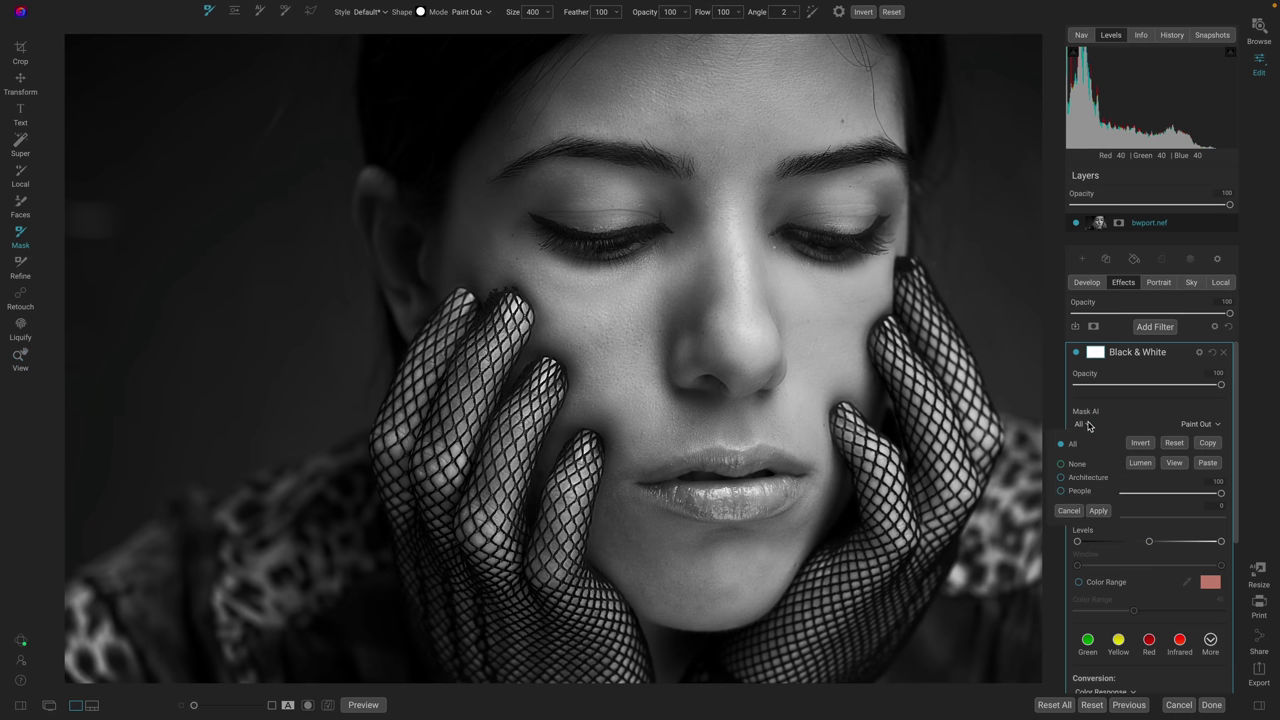
left_click(1069, 491)
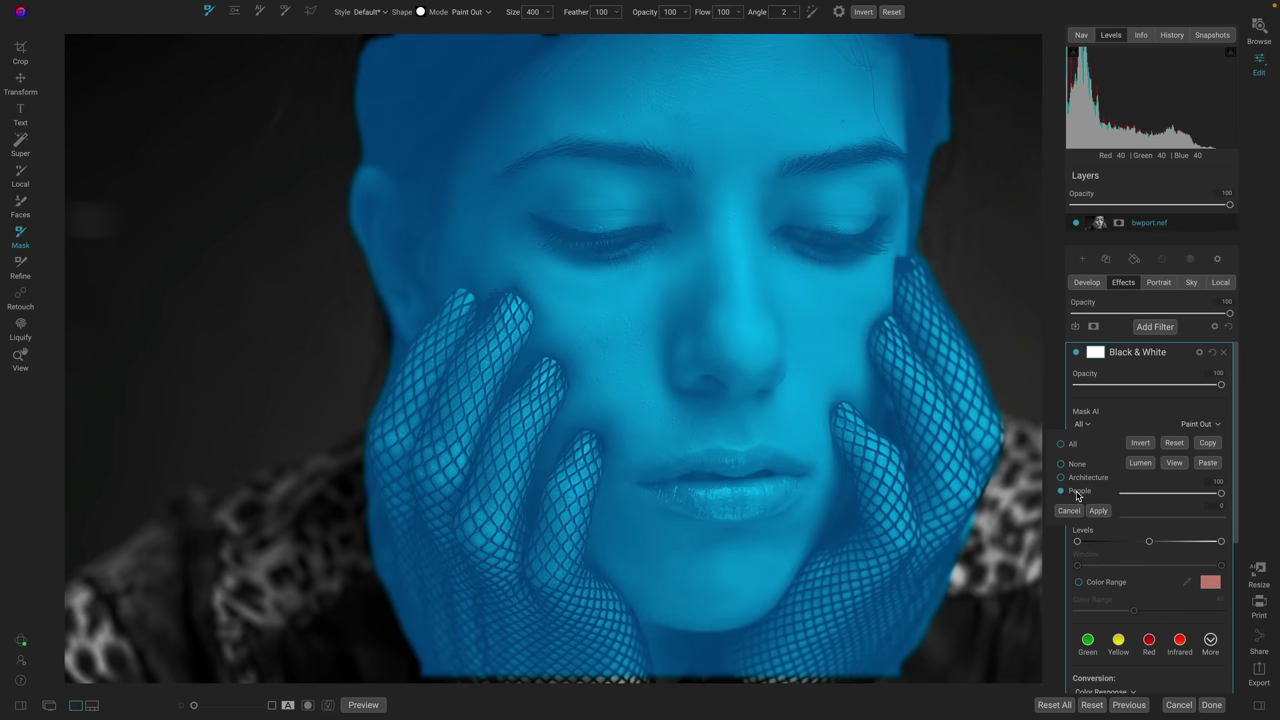
left_click(1098, 511)
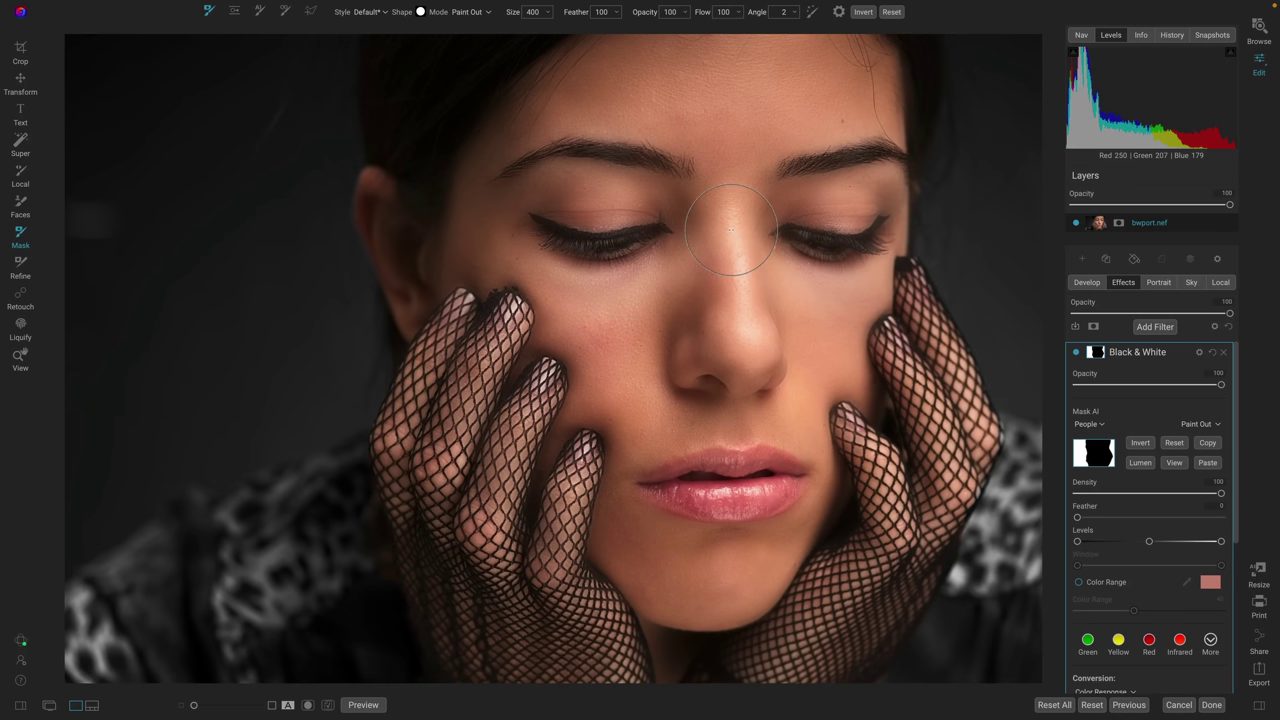
key("z")
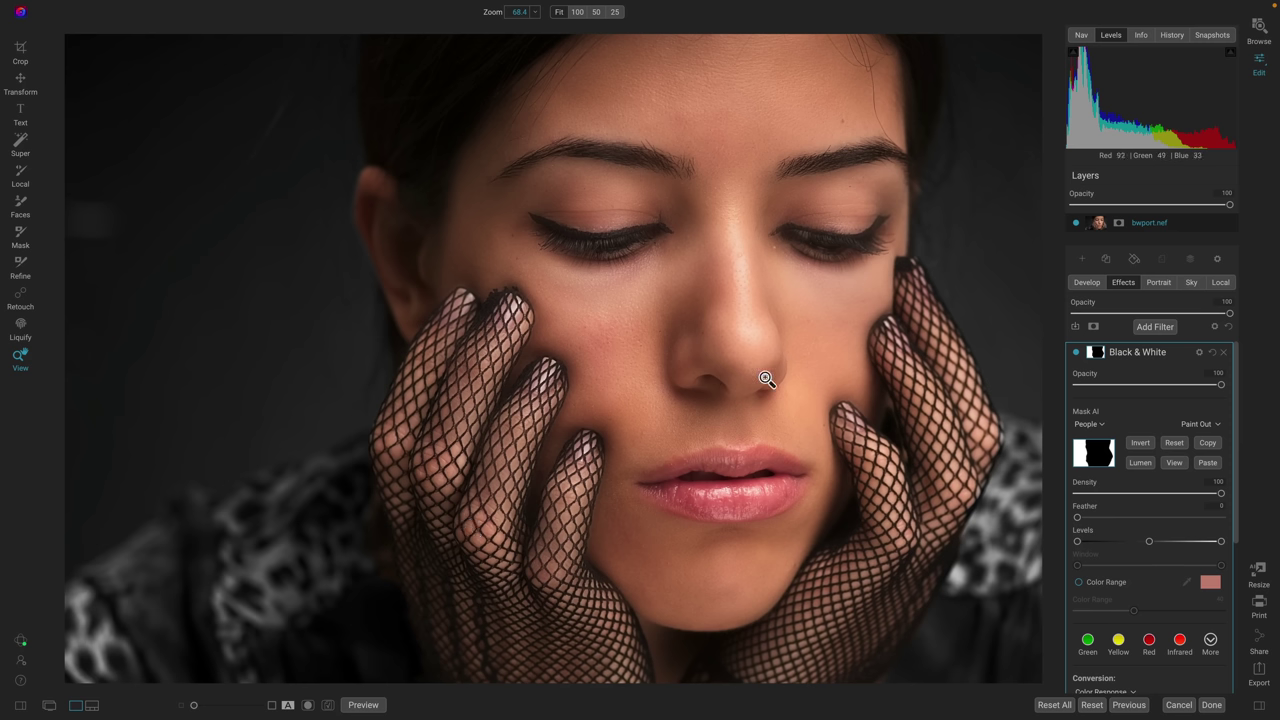
left_click(1077, 353)
Soften the People mask to Feather 11 and Density about 88, checking the mask view
left_click(1077, 353)
left_click(1176, 463)
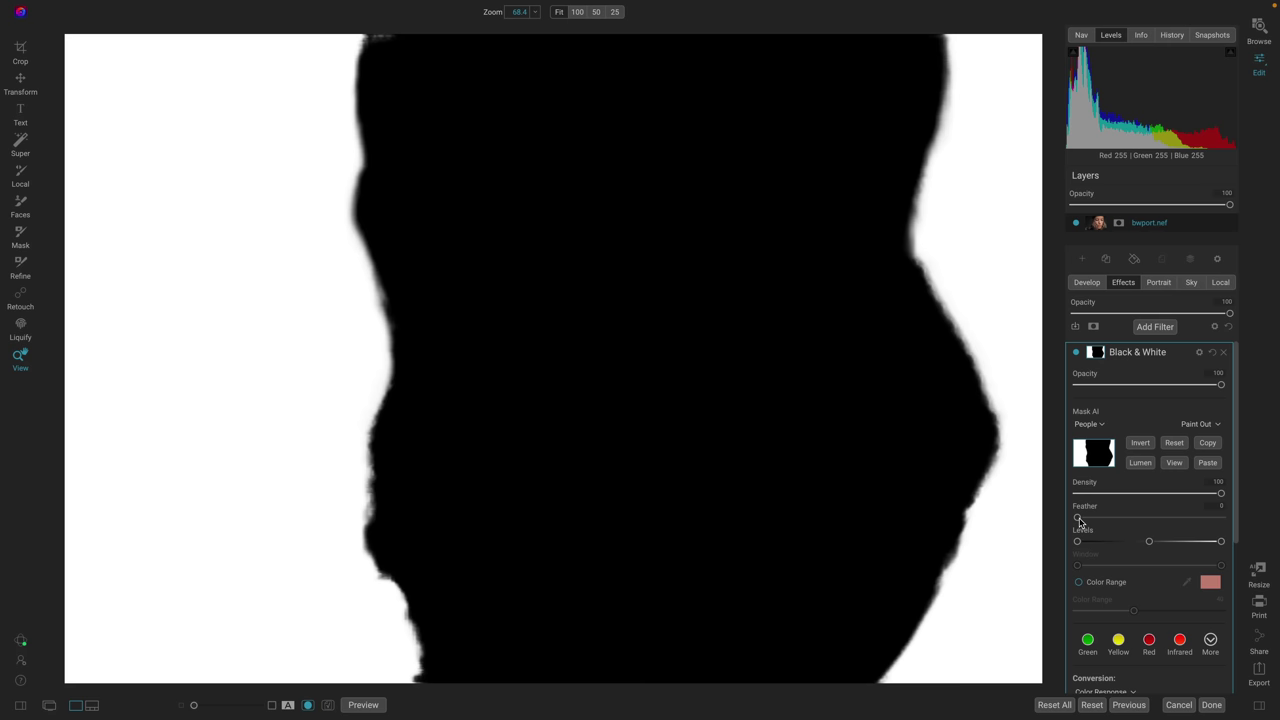
mouse_move(1079, 519)
left_mouse_down()
mouse_move(1118, 528)
mouse_move(1104, 520)
left_mouse_up()
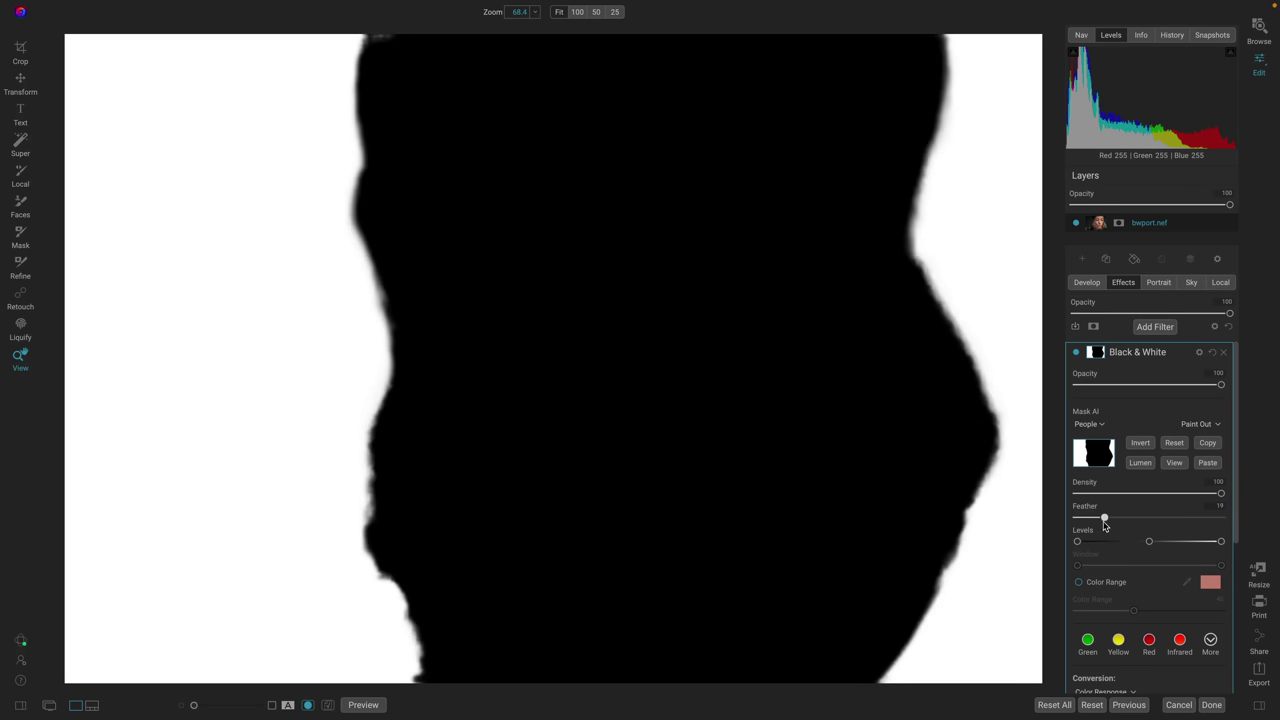
left_click(1178, 464)
mouse_move(1104, 518)
left_mouse_down()
mouse_move(1198, 520)
mouse_move(1078, 518)
mouse_move(1093, 518)
left_mouse_up()
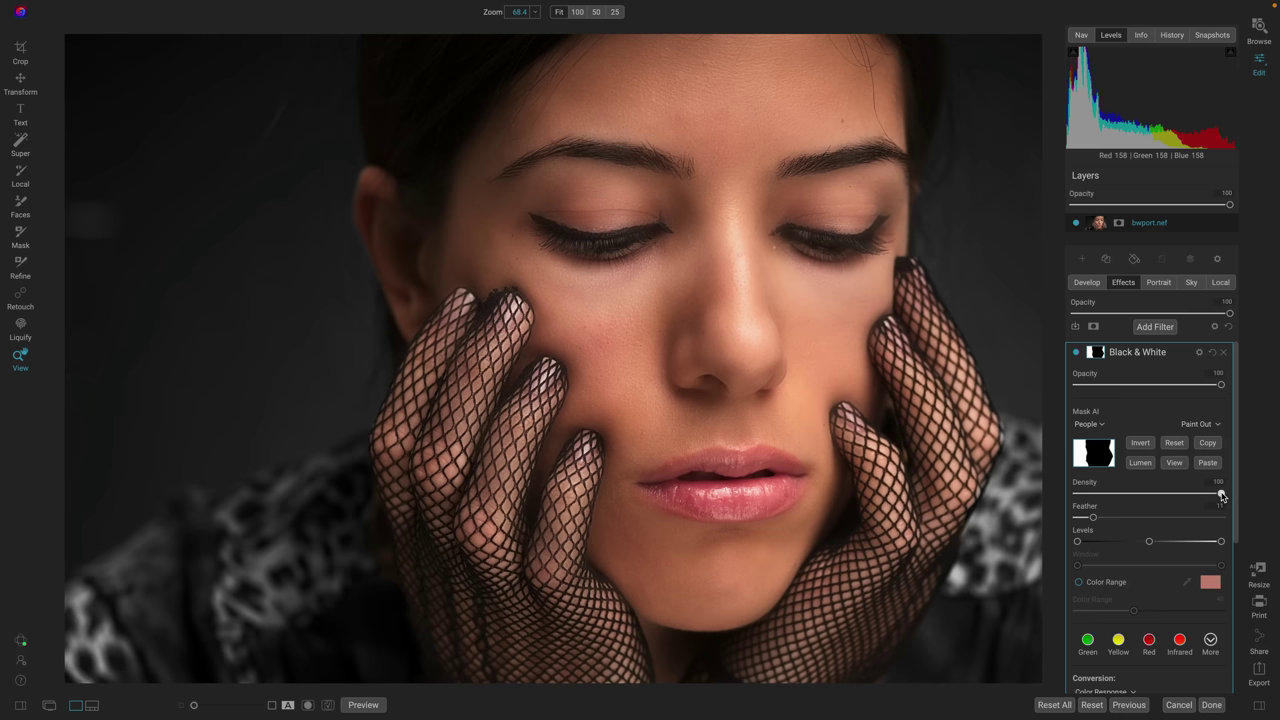
mouse_move(1220, 495)
left_mouse_down()
mouse_move(1116, 494)
mouse_move(1214, 497)
left_mouse_up()
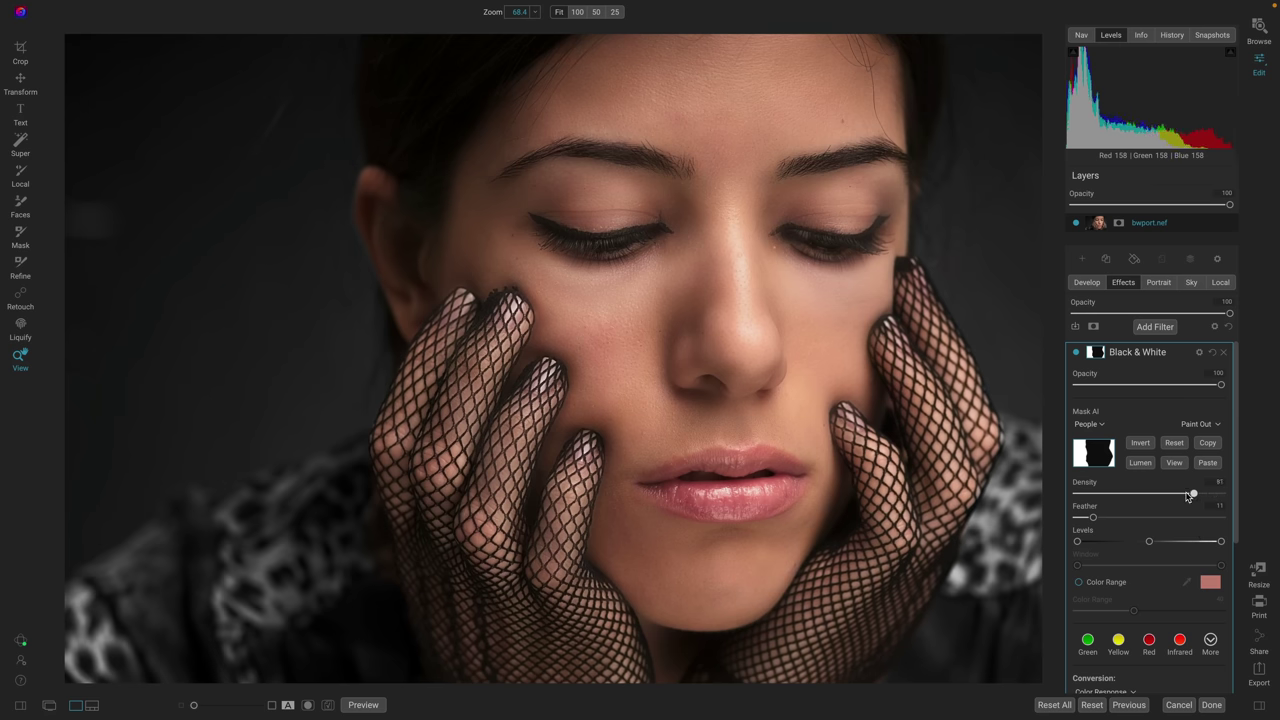
mouse_move(1188, 497)
left_mouse_down()
mouse_move(1165, 497)
mouse_move(1203, 497)
left_mouse_up()
mouse_move(1187, 494)
left_mouse_down()
mouse_move(1167, 493)
mouse_move(1226, 500)
mouse_move(1204, 494)
left_mouse_up()
Compare the Black & White effect off and on, then bring up the filter list again
left_click(1077, 353)
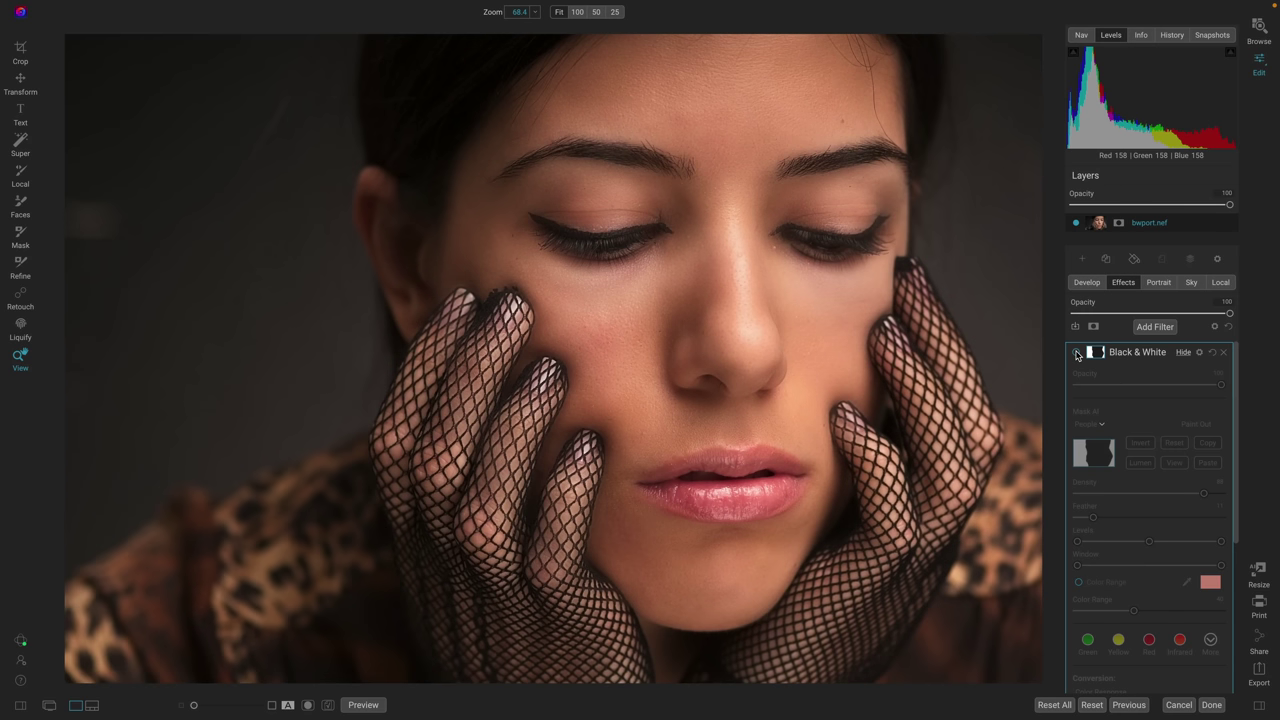
left_click(1077, 353)
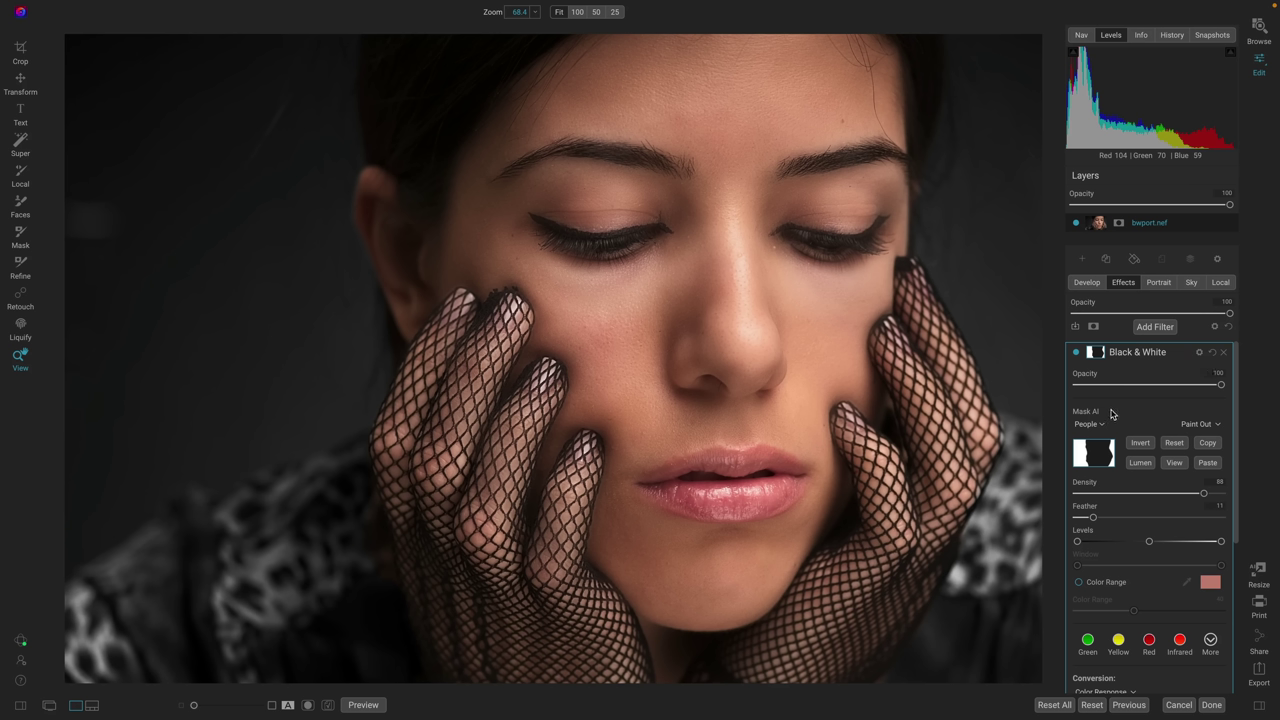
left_click(1154, 327)
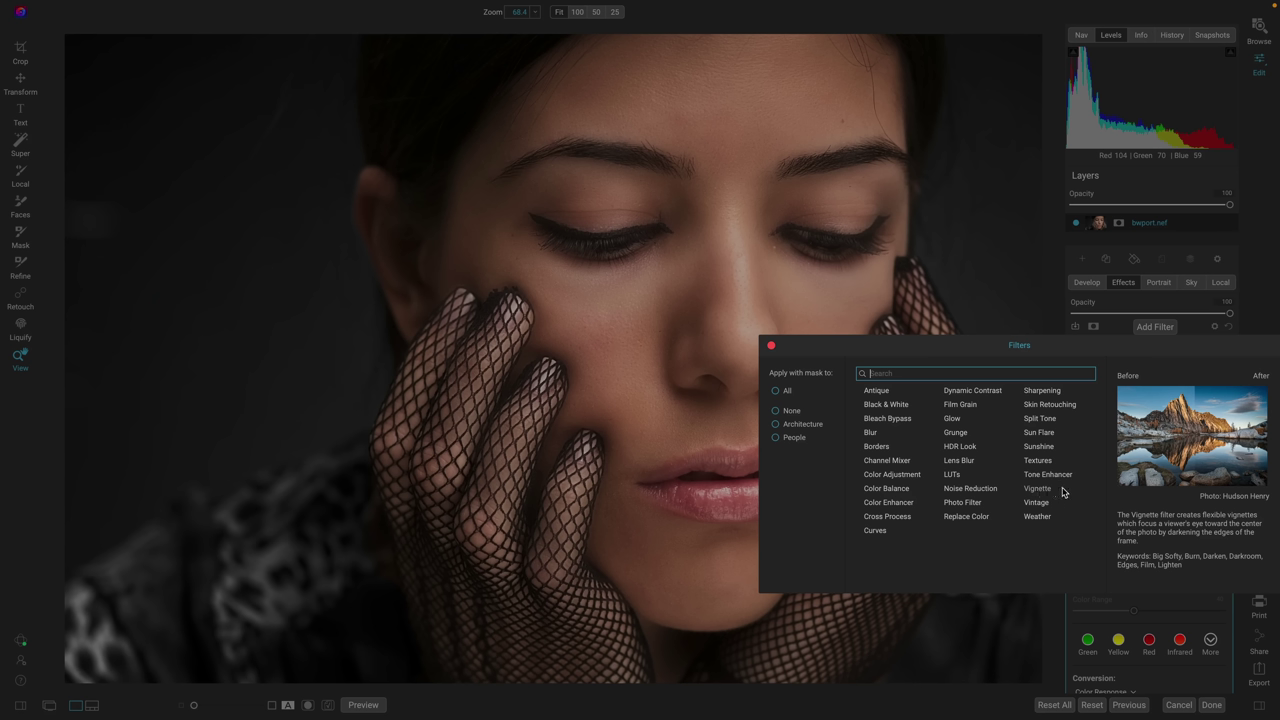
Add a Big Softy vignette at 71 opacity with its centre moved toward the upper left
key("Escape")
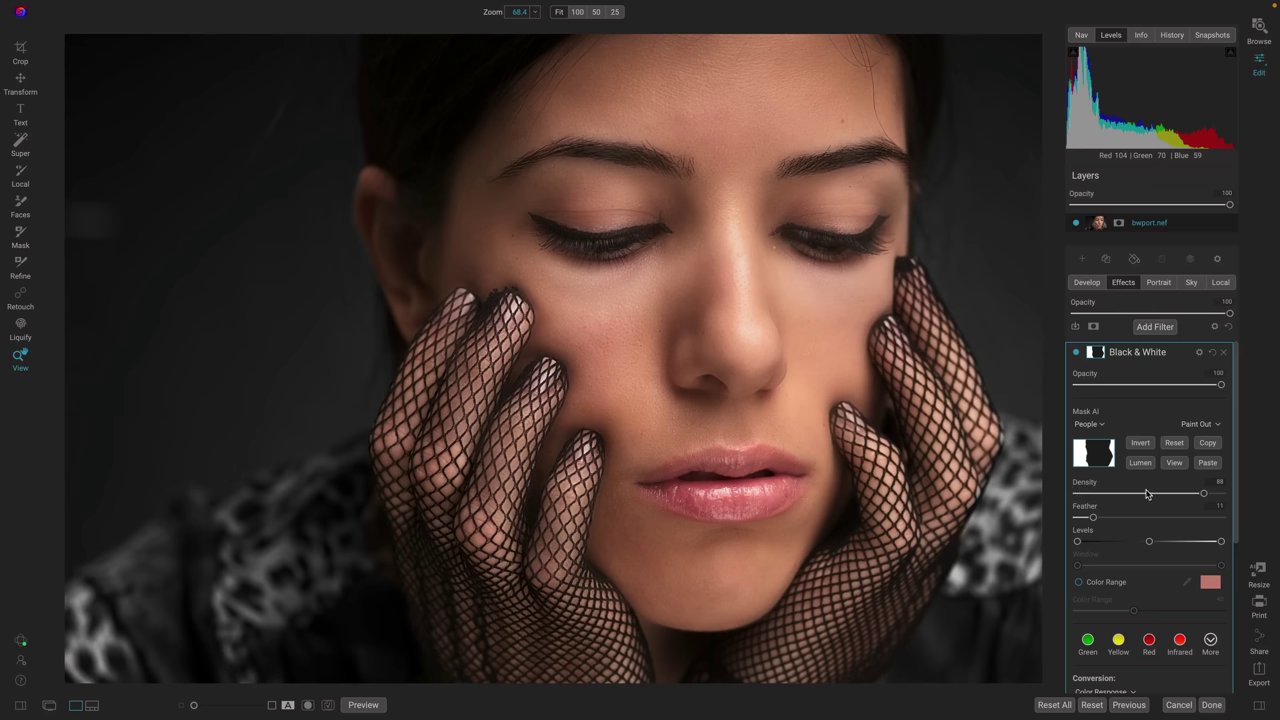
left_click(1156, 420)
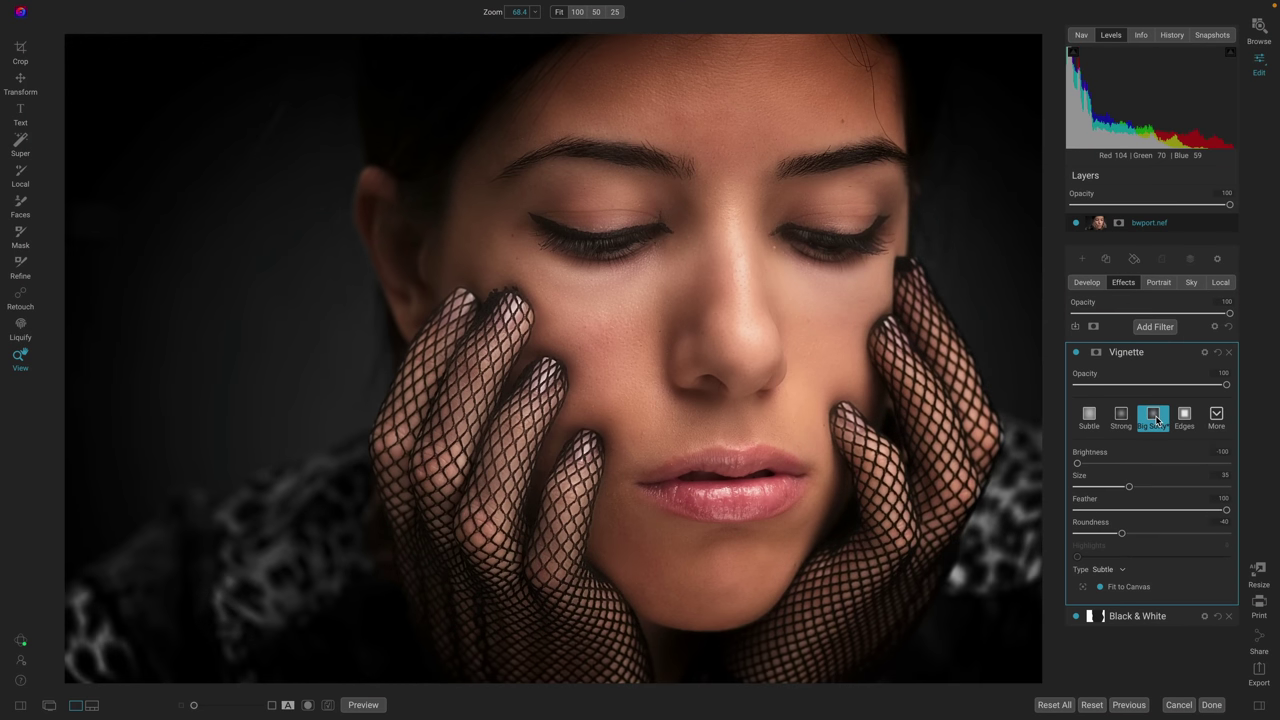
left_click(1076, 353)
left_click(1076, 353)
left_click_drag(1227, 388, 1183, 387)
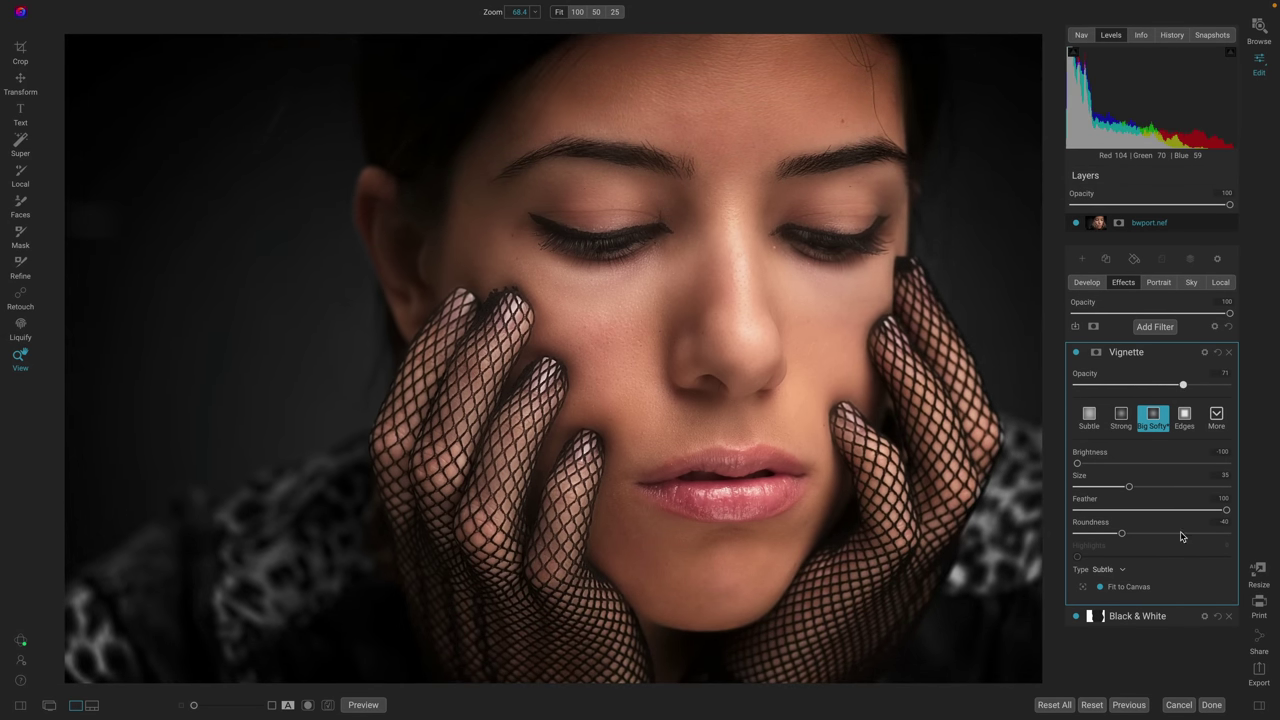
left_click(1083, 588)
left_click_drag(780, 389, 624, 256)
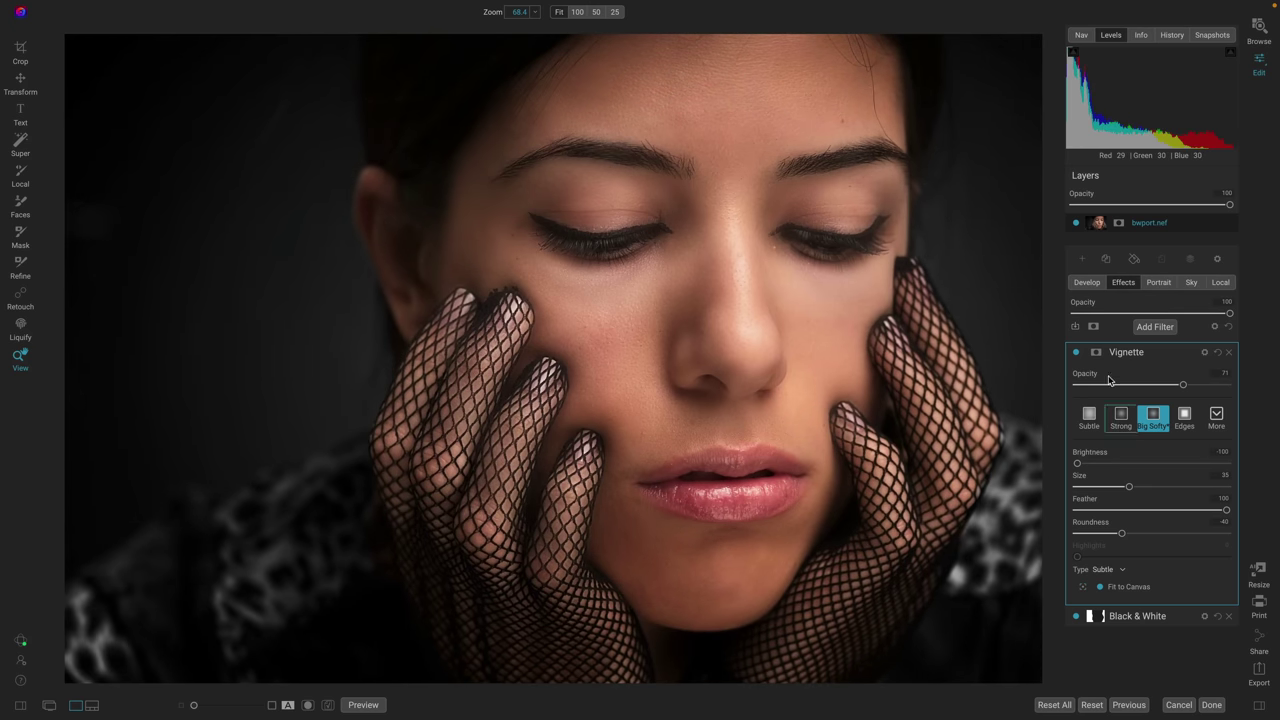
left_click(1076, 355)
left_click(1076, 355)
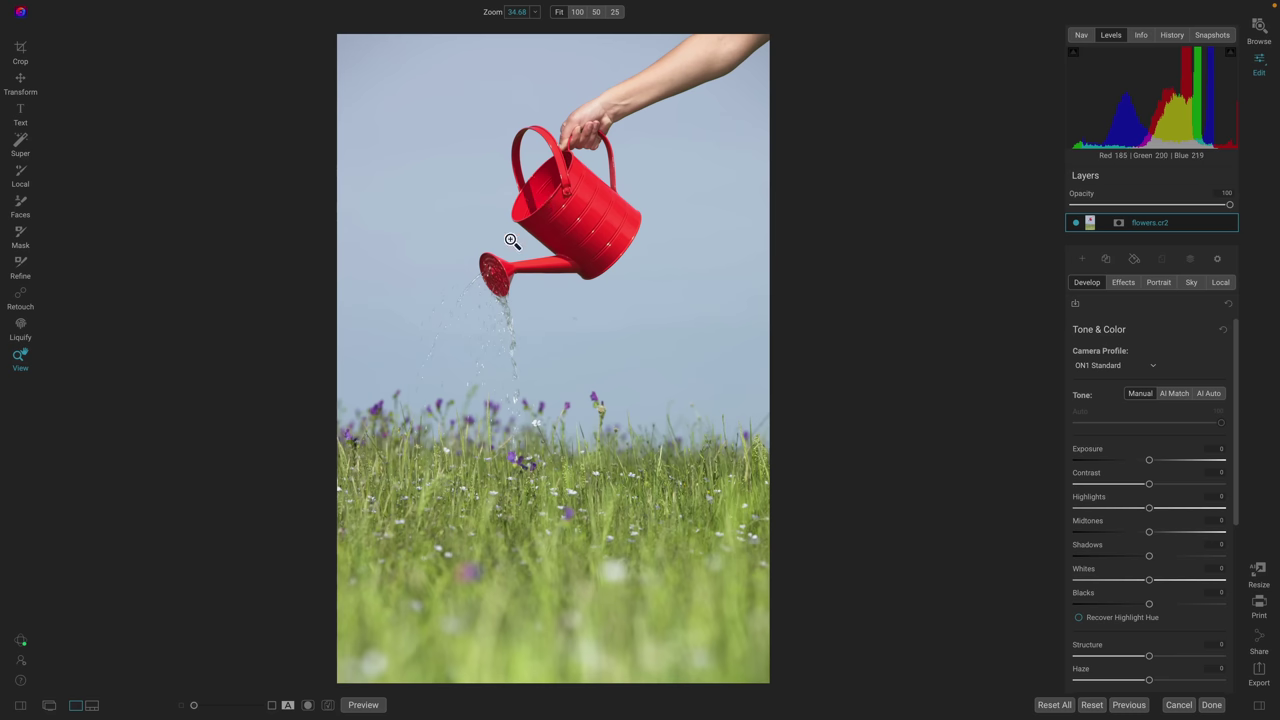
Add a Black & White filter to the flowers.cr2 watering-can photo
left_click(1126, 283)
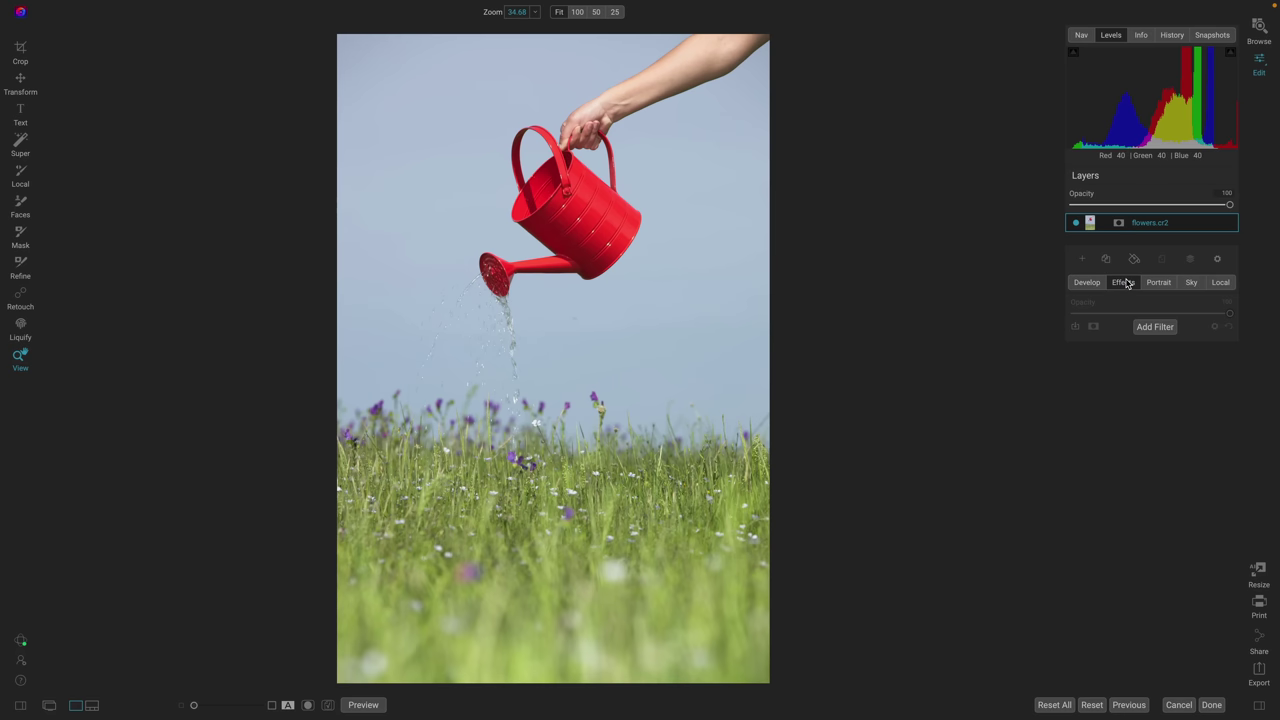
left_click(1157, 327)
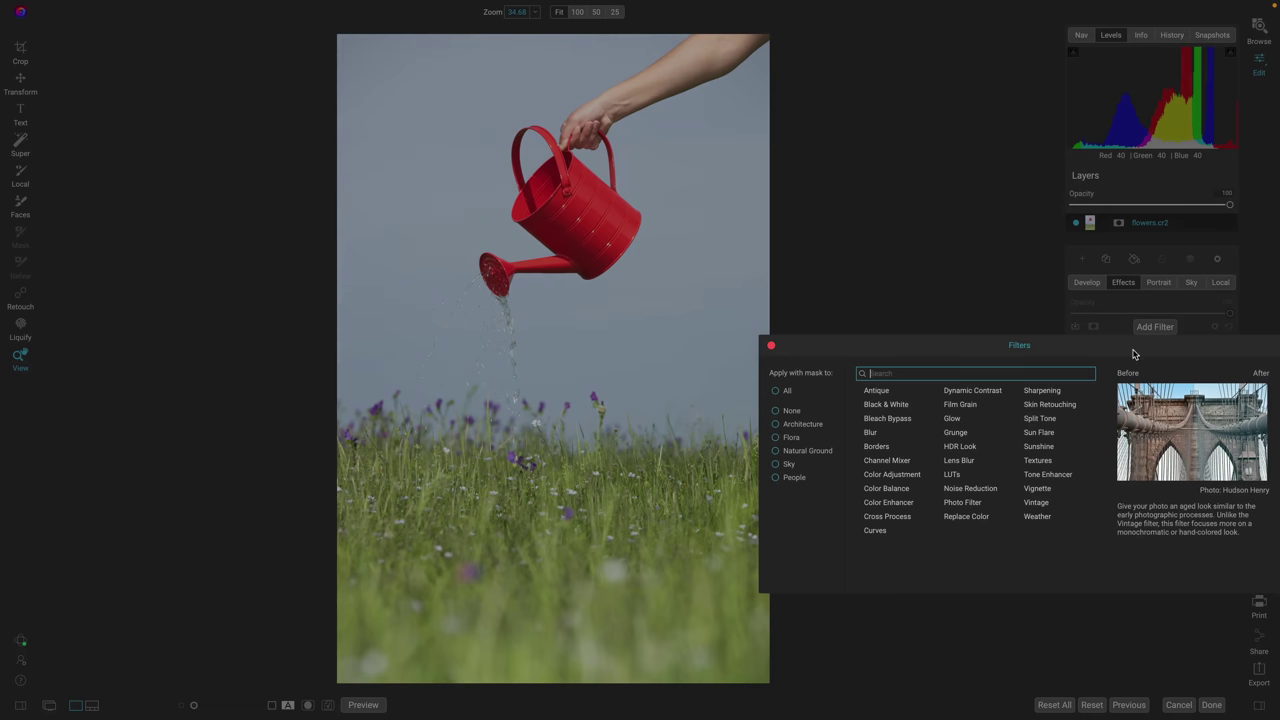
mouse_move(894, 406)
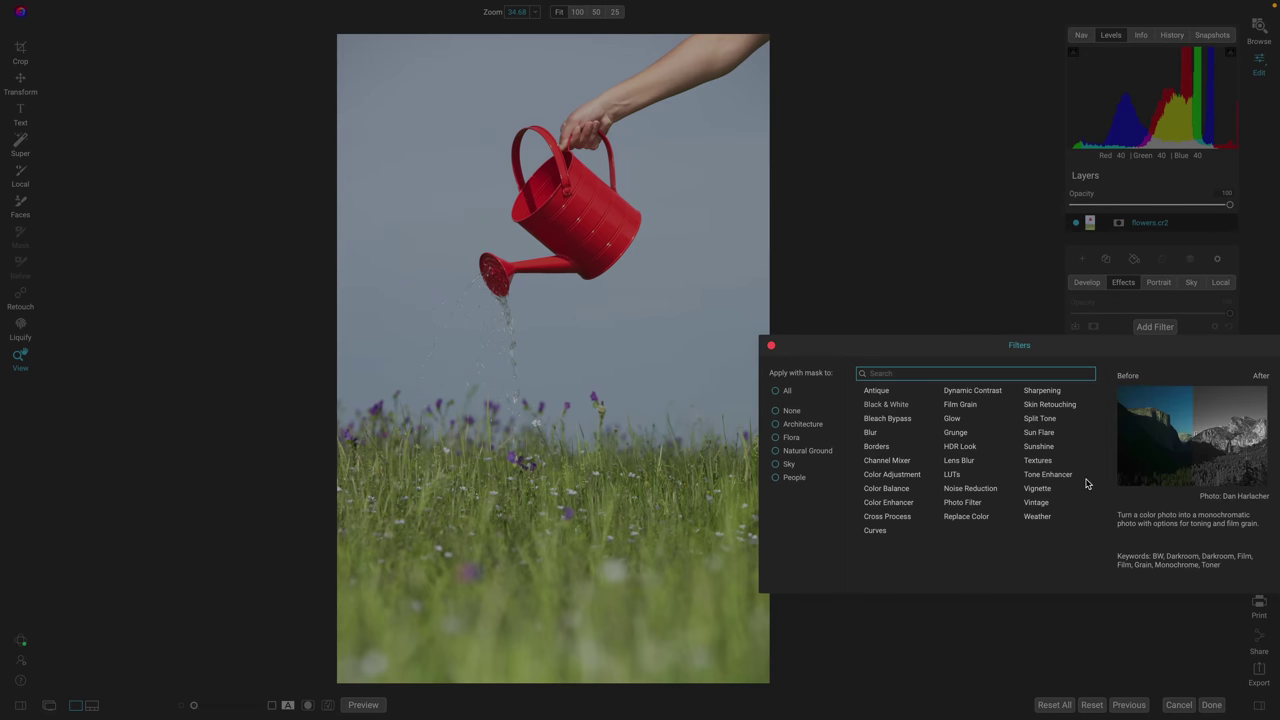
key("Return")
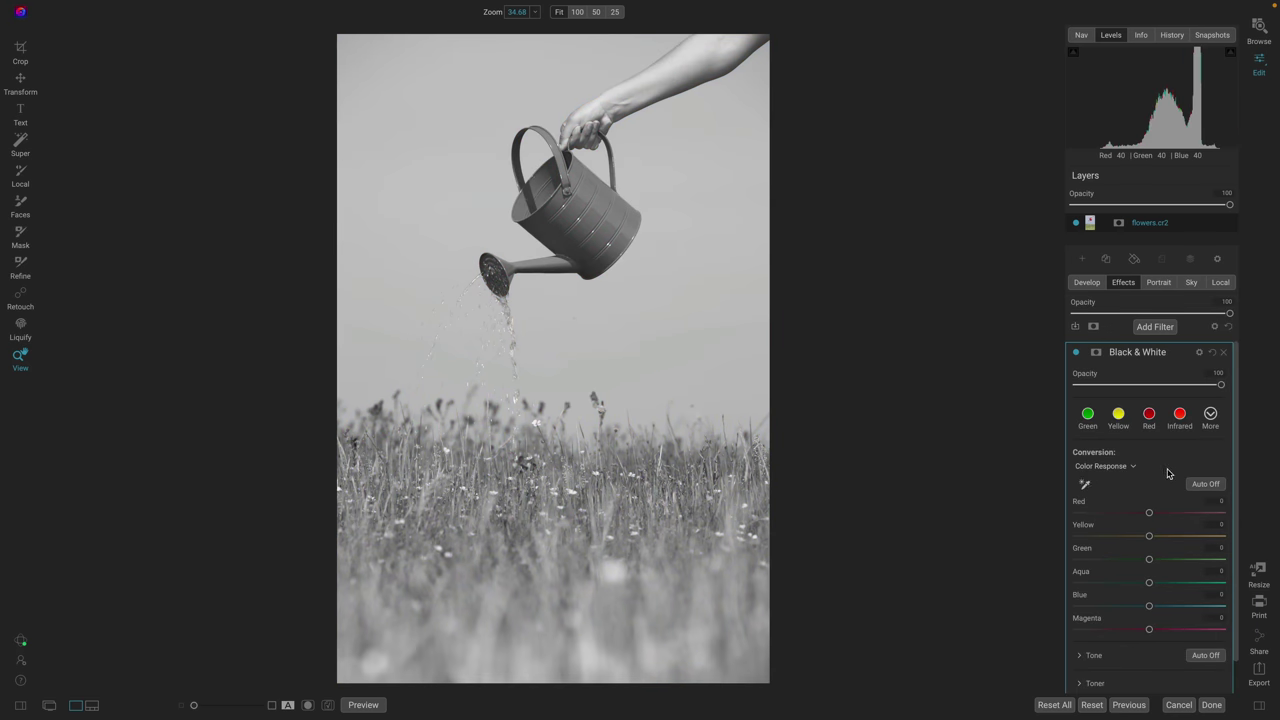
Build a Color Range mask on the Black & White filter by sampling the can's red
left_click(1097, 355)
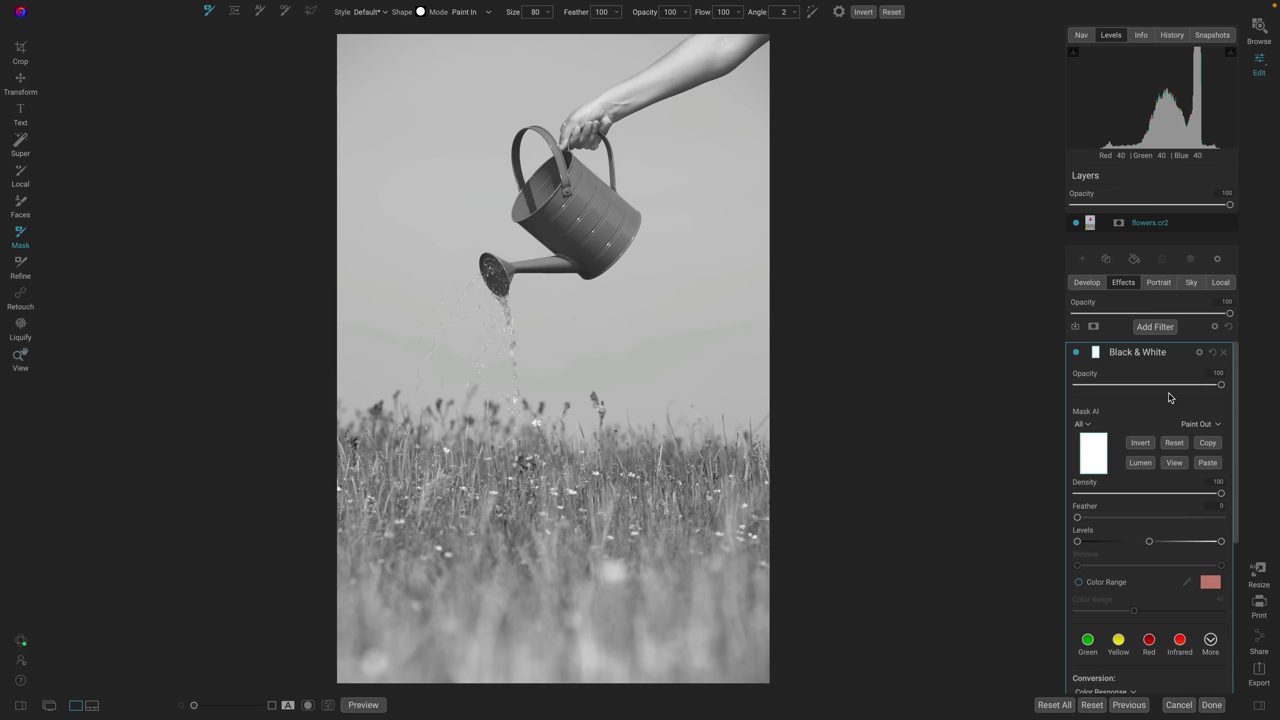
left_click(1078, 583)
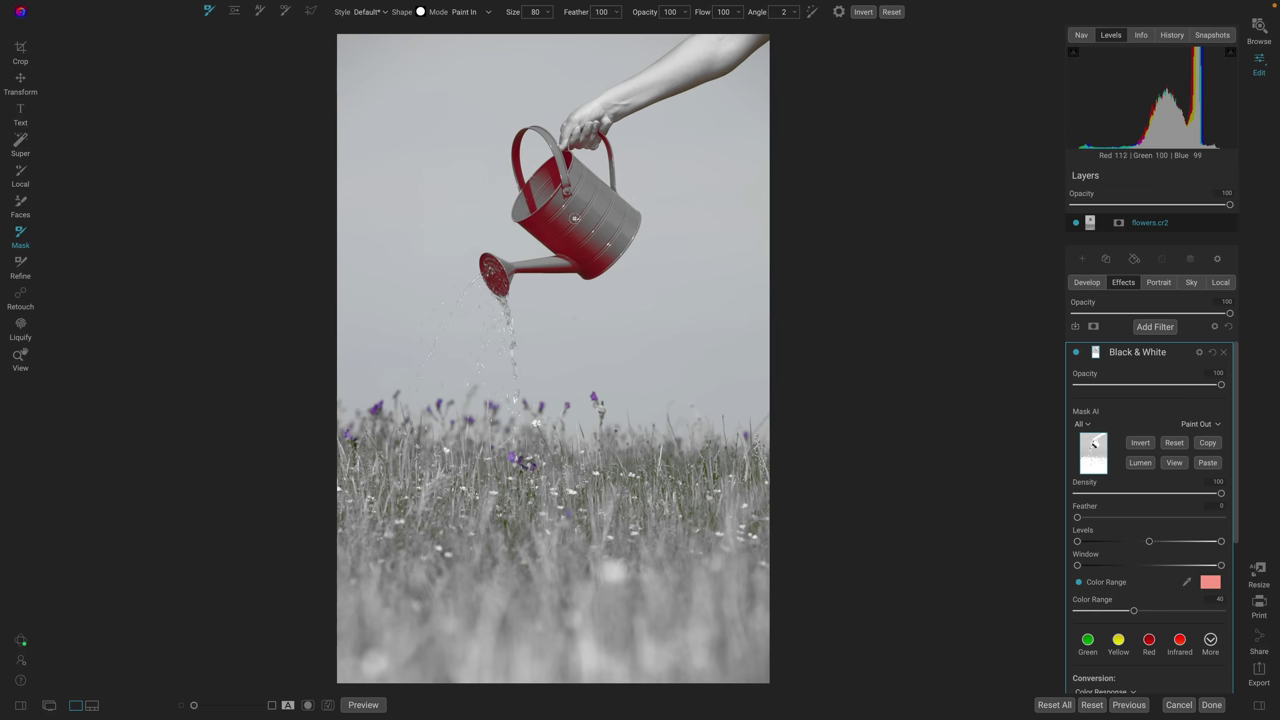
left_click_drag(1135, 610, 1085, 614)
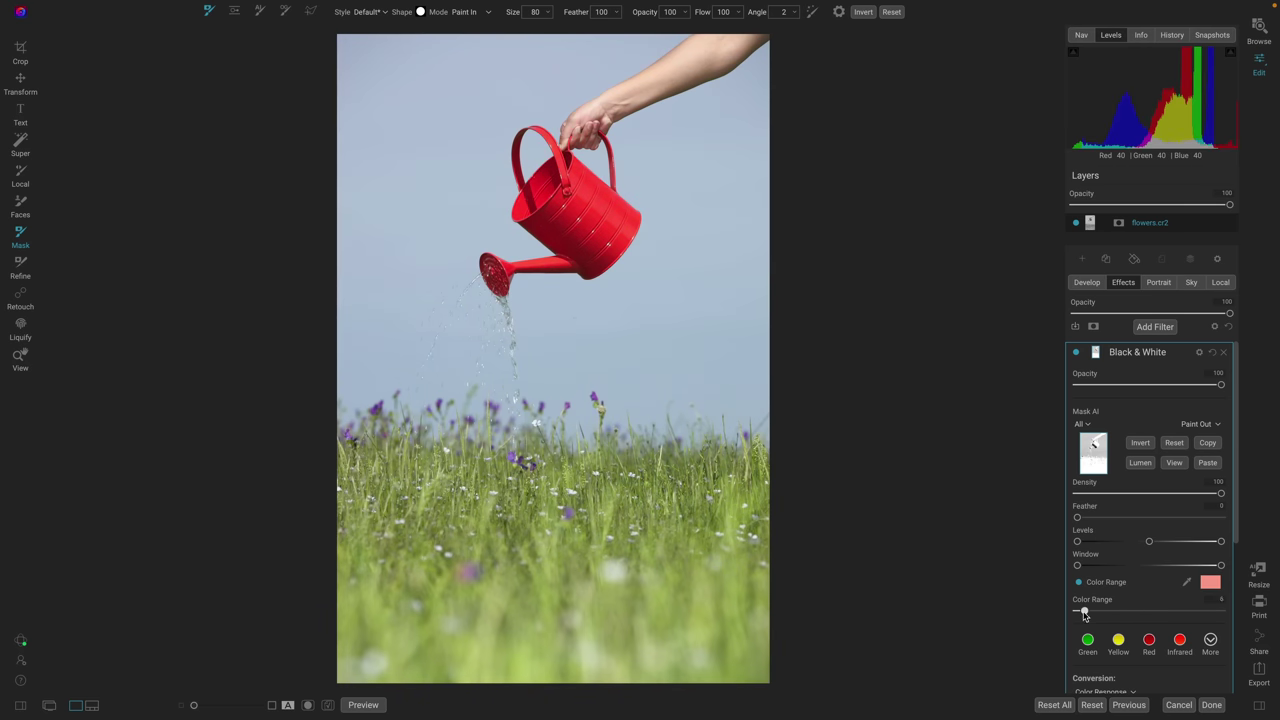
left_click(1188, 583)
left_click(575, 205)
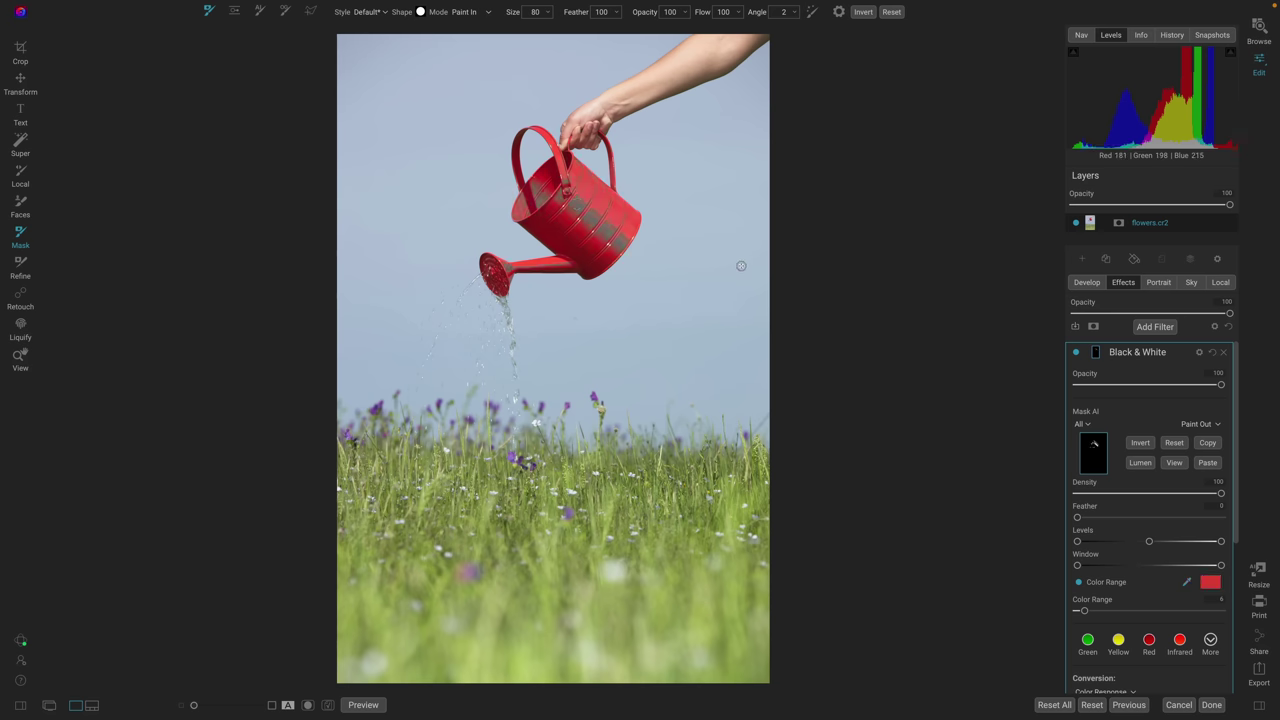
Check the mask view and invert the mask so it excludes the watering can
left_click(1176, 463)
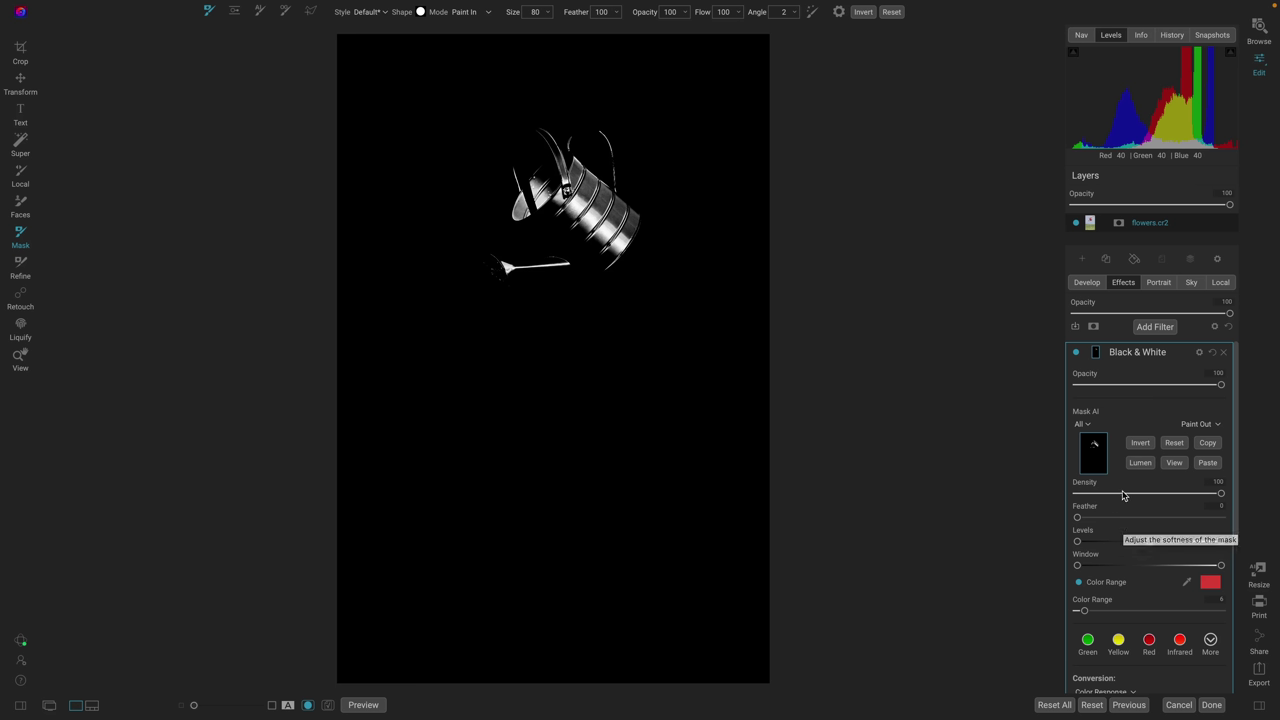
left_click(1175, 463)
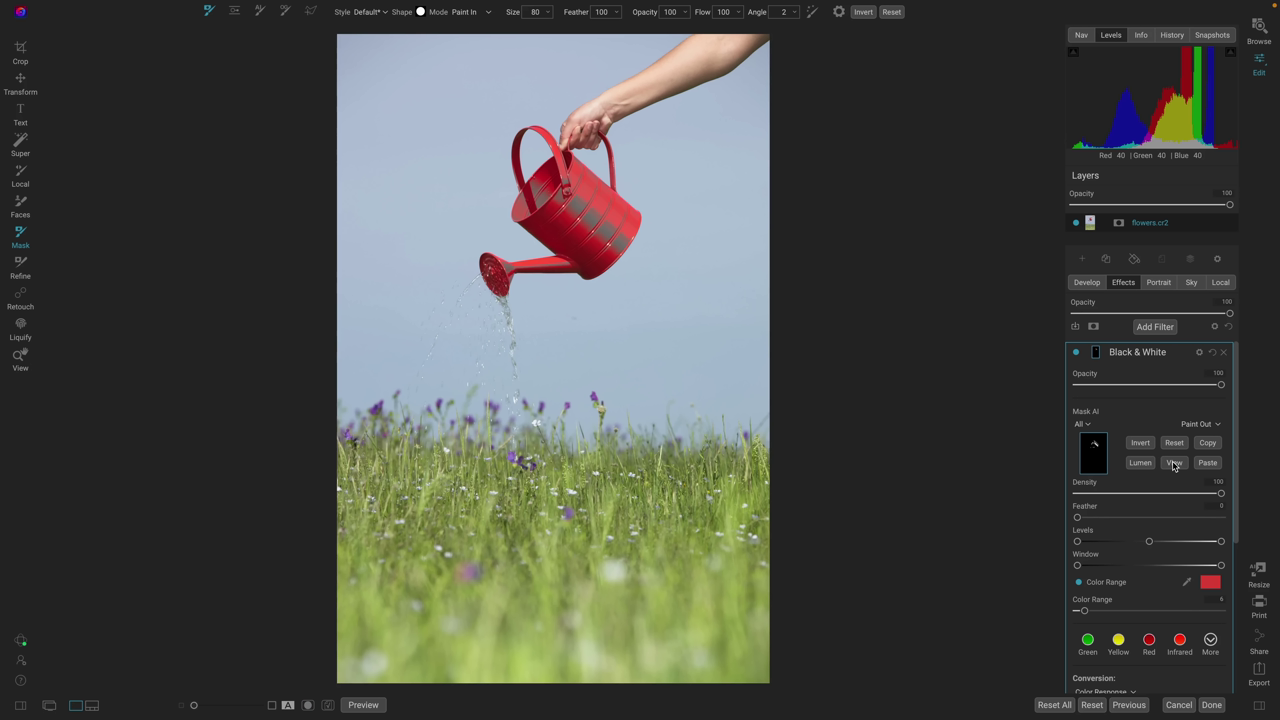
left_click(1175, 463)
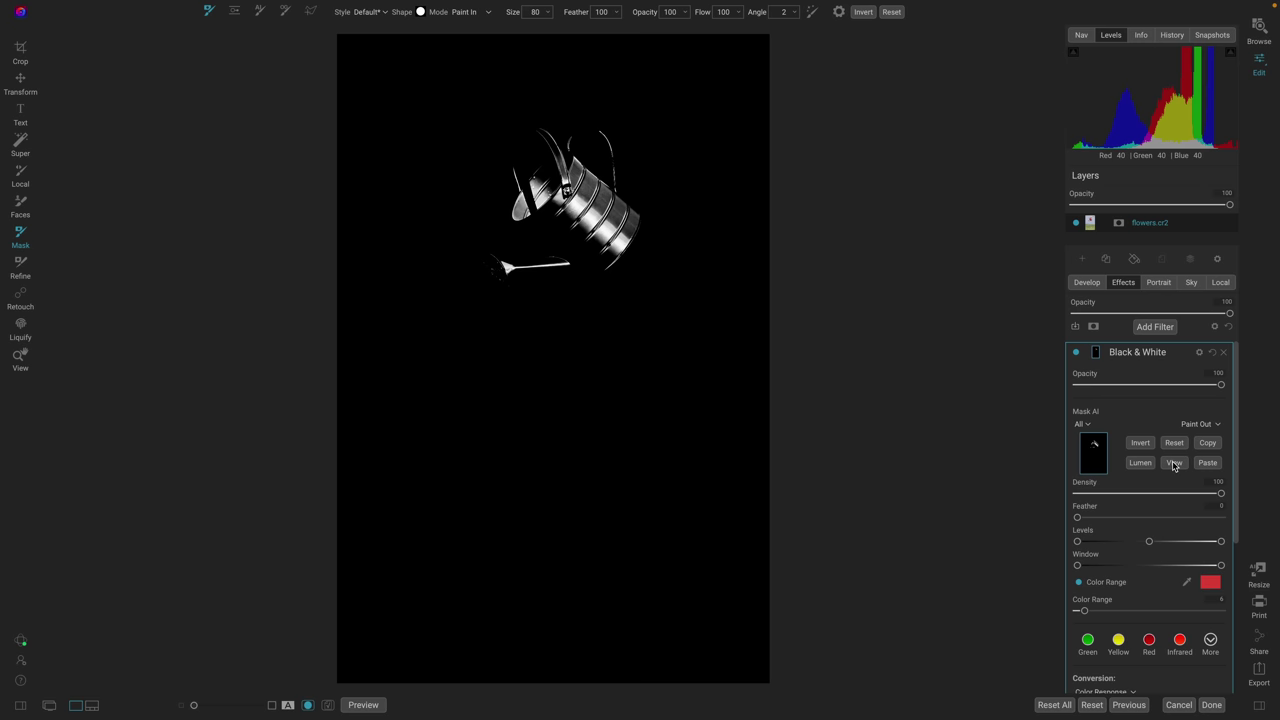
left_click(1141, 443)
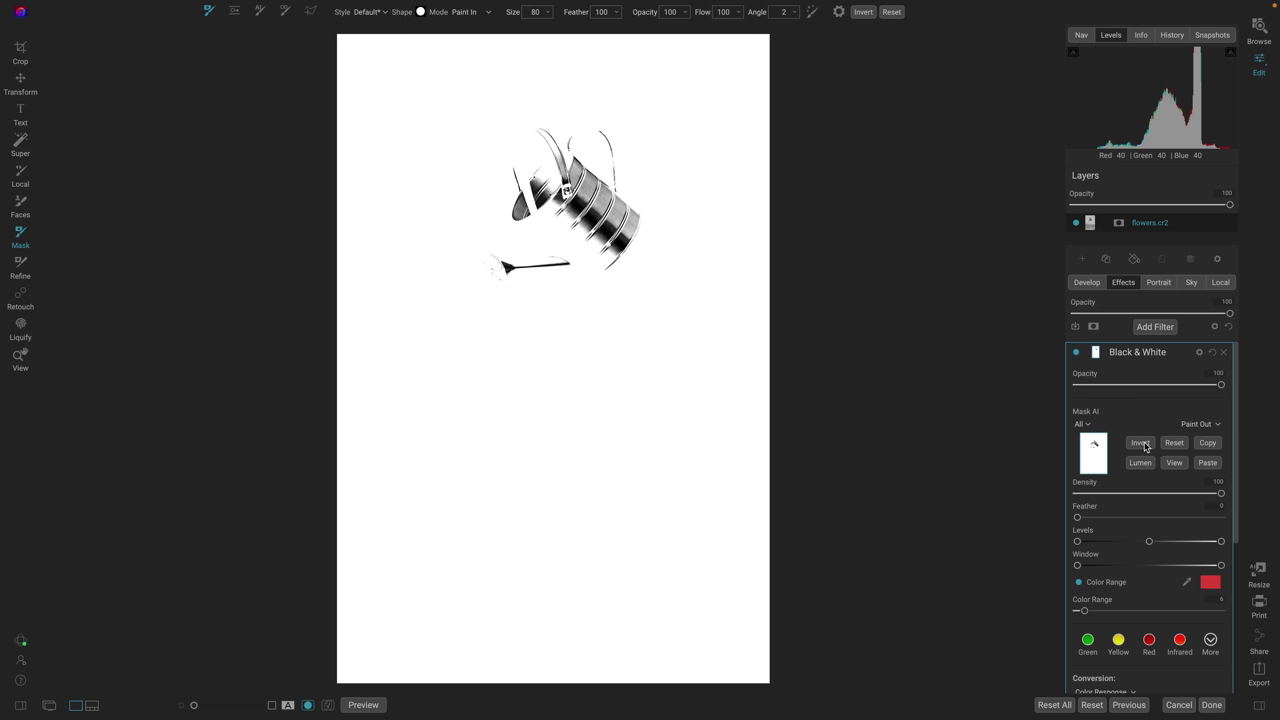
Zoom to 100% on the can and widen the Color Range slider over more of it
left_click(1178, 465)
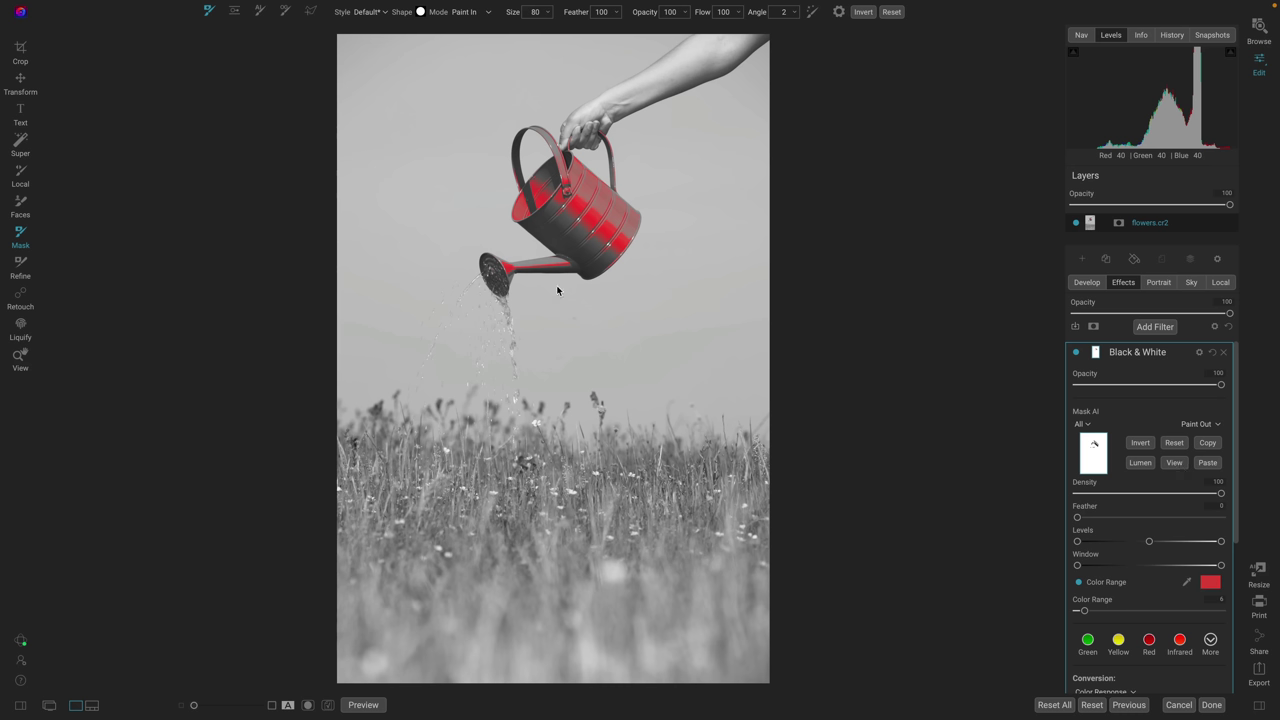
key("z")
left_click(545, 192)
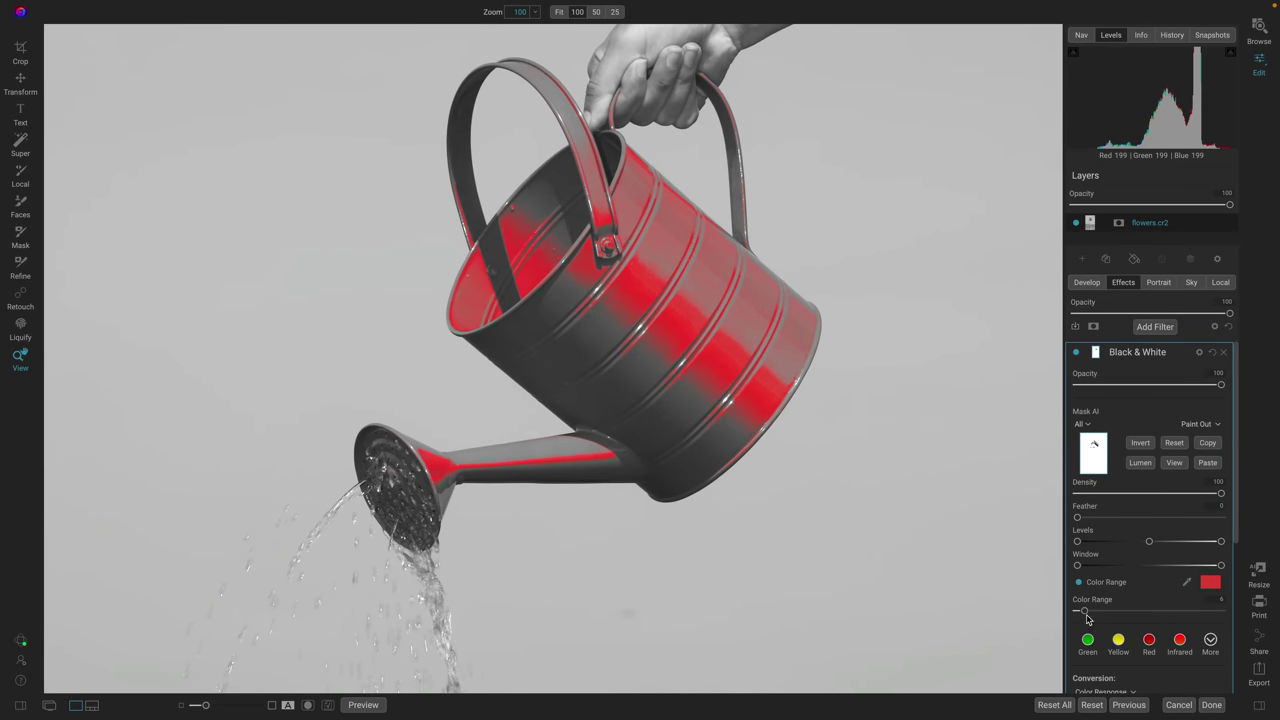
left_click_drag(1088, 613, 1102, 613)
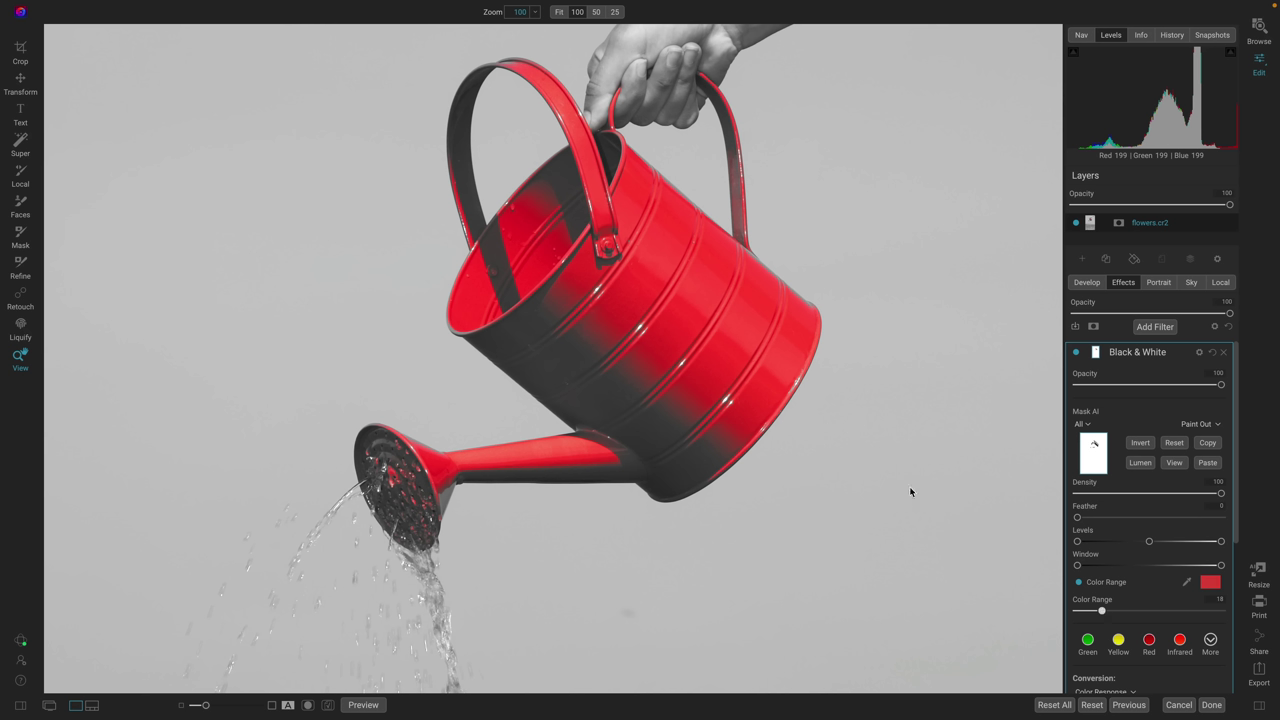
Inspect the result at fit and 100% zoom, then view the mask with the Mask brush
left_click(778, 437)
left_click(600, 300)
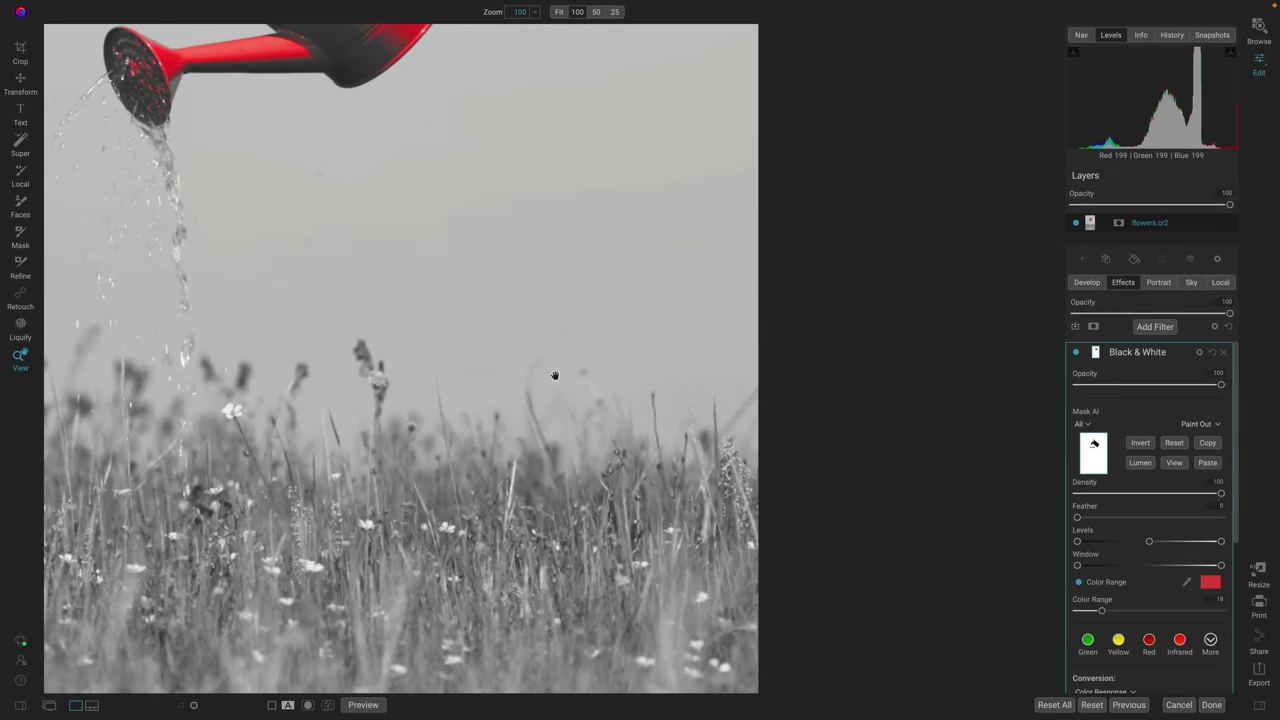
left_click(455, 438)
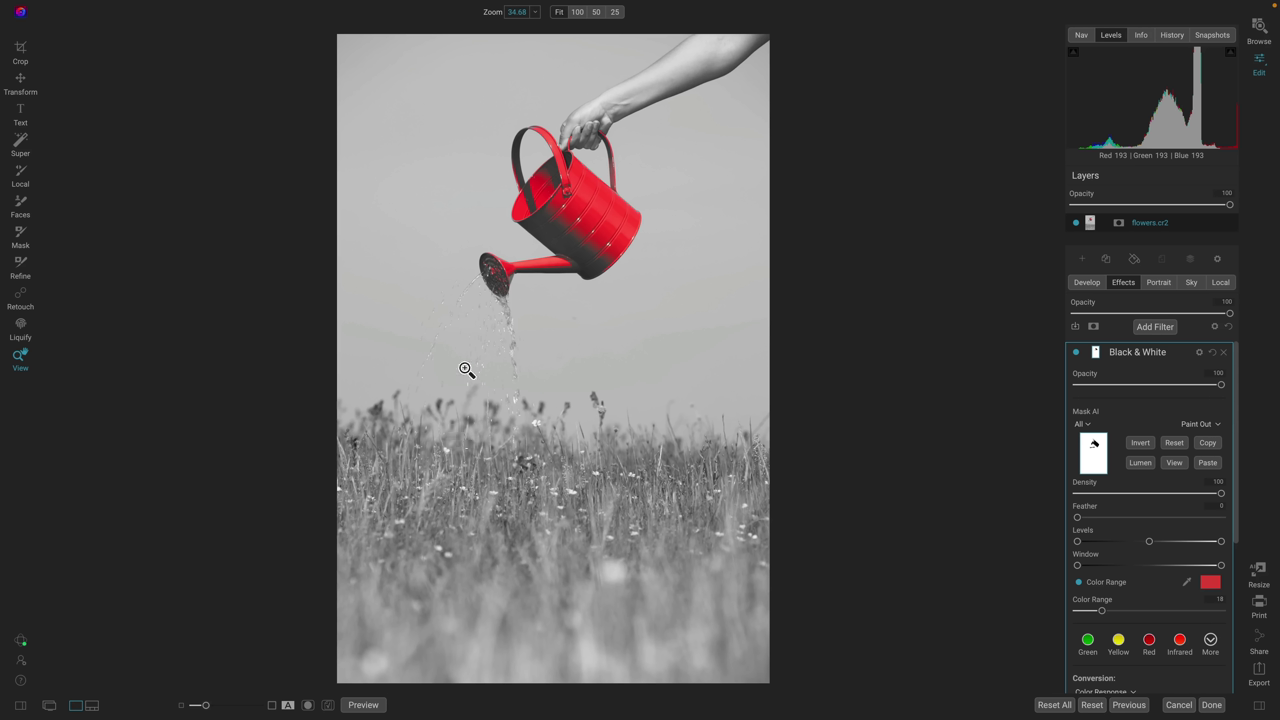
left_click(582, 145)
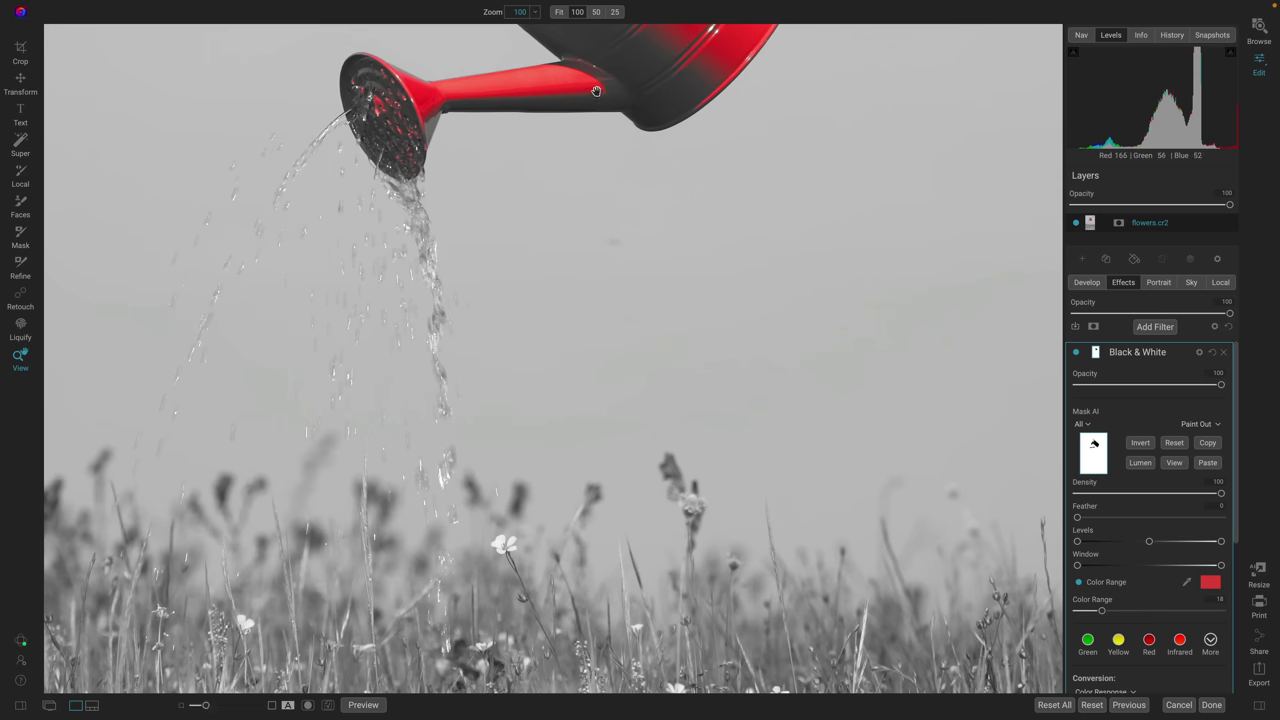
scroll(596, 91, "up", 5)
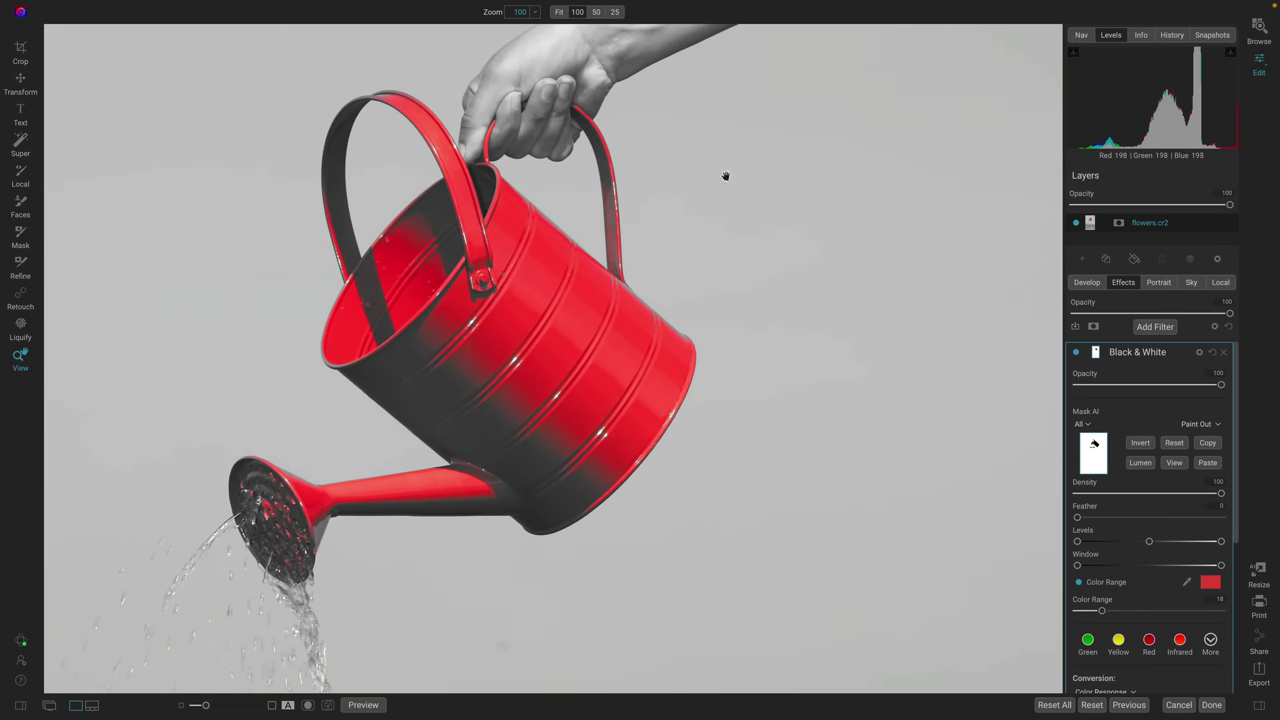
left_click(1176, 462)
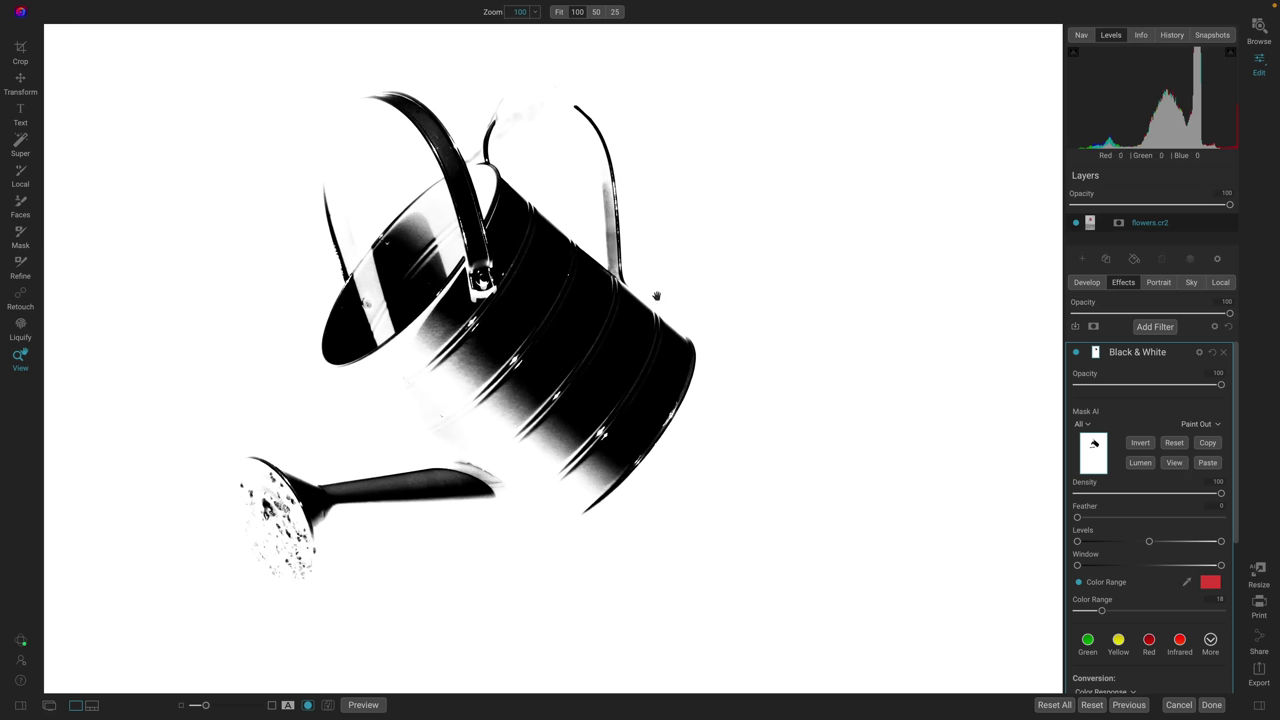
key("b")
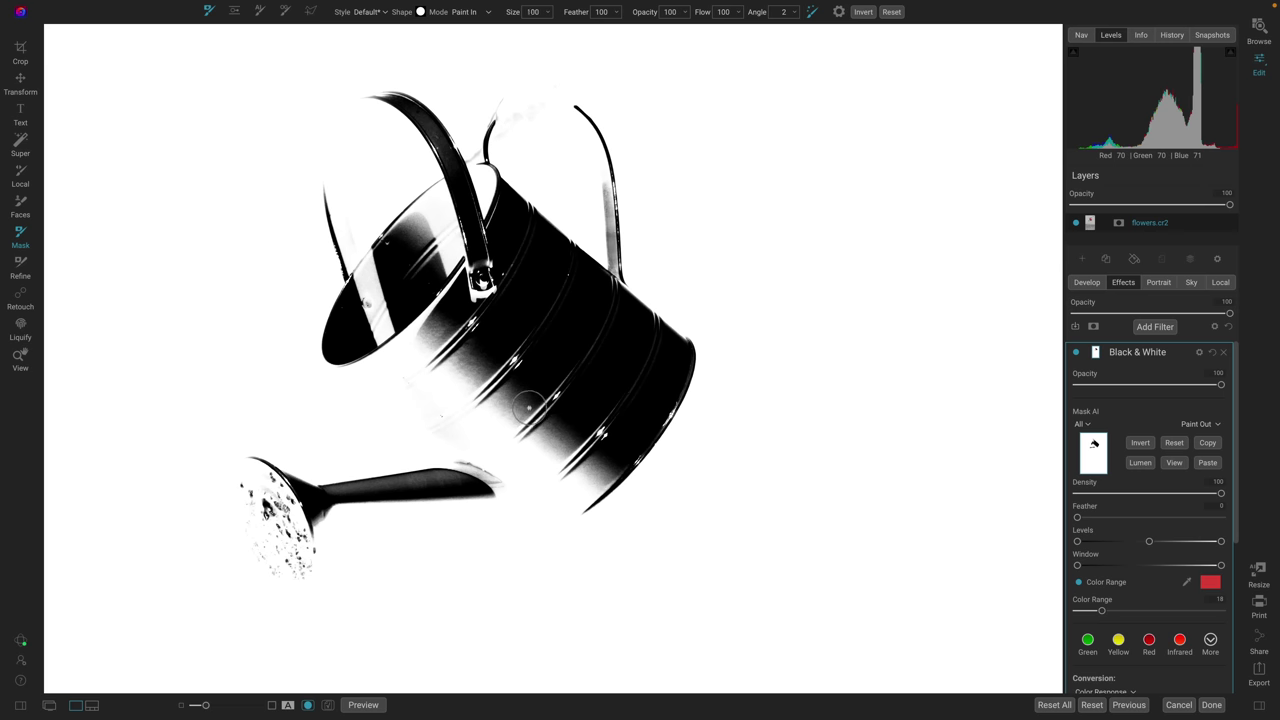
Enlarge the Mask brush, set it to Paint Out and shrink it to size 300
scroll(529, 408, "up", 10)
scroll(529, 408, "up", 4)
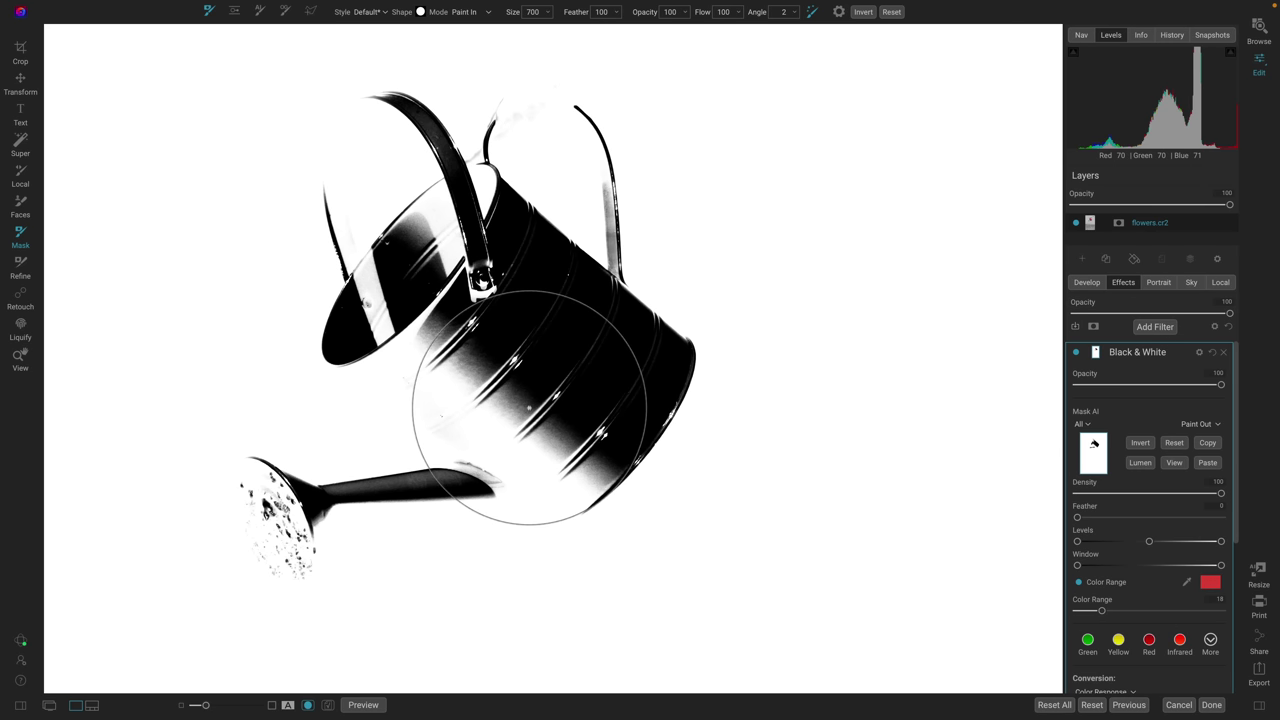
left_click(460, 12)
left_click(462, 48)
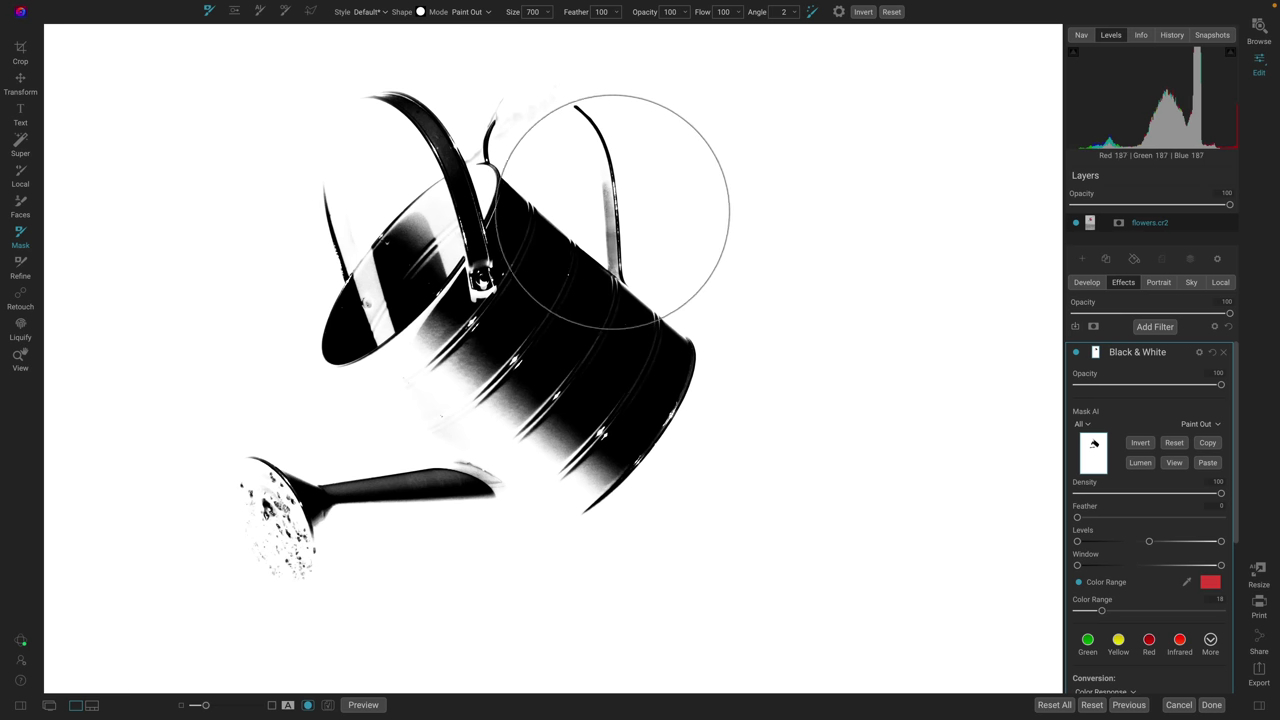
left_click(608, 211)
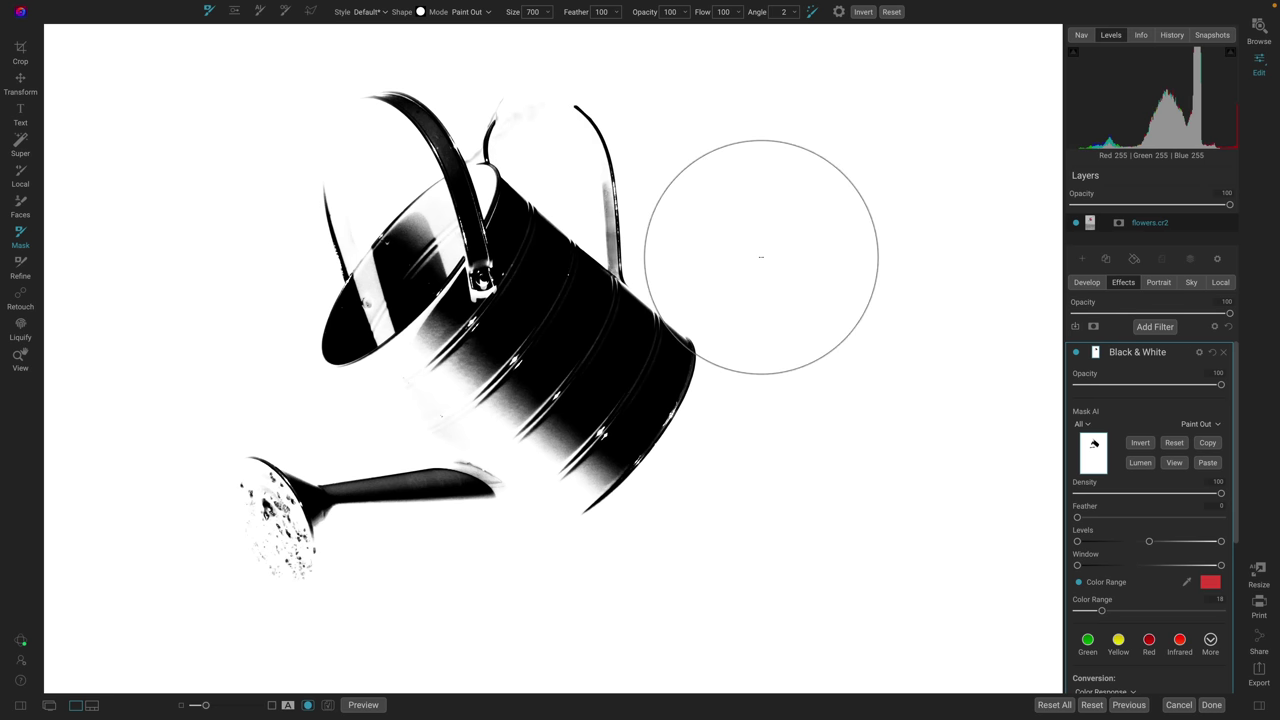
key("bracketleft")
key("bracketleft")
key("bracketleft")
key("bracketleft")
key("bracketleft")
key("bracketleft")
key("bracketleft")
key("bracketleft")
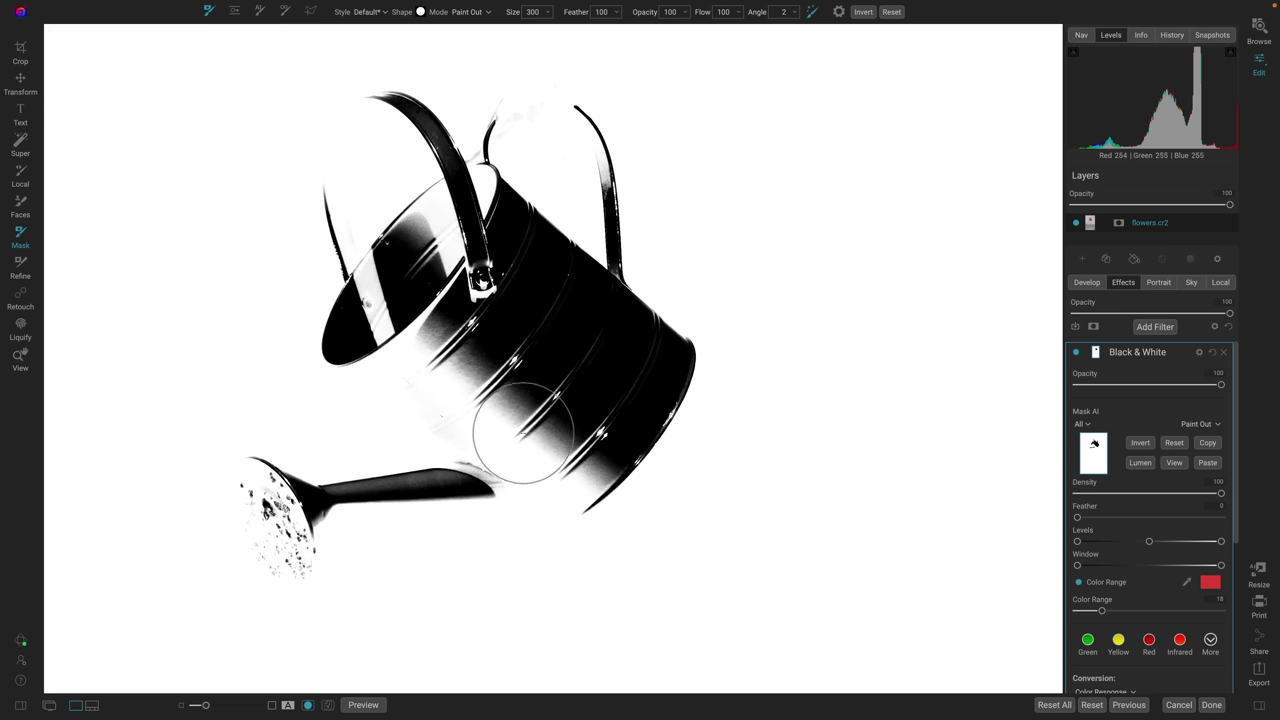
Paint out the mask over the can body, spout, spray head and handle arc
left_click(510, 465)
mouse_move(510, 465)
left_mouse_down()
mouse_move(556, 444)
mouse_move(615, 480)
mouse_move(533, 517)
mouse_move(459, 368)
mouse_move(398, 328)
mouse_move(373, 337)
mouse_move(360, 378)
mouse_move(421, 390)
mouse_move(500, 470)
mouse_move(486, 513)
mouse_move(346, 507)
left_mouse_up()
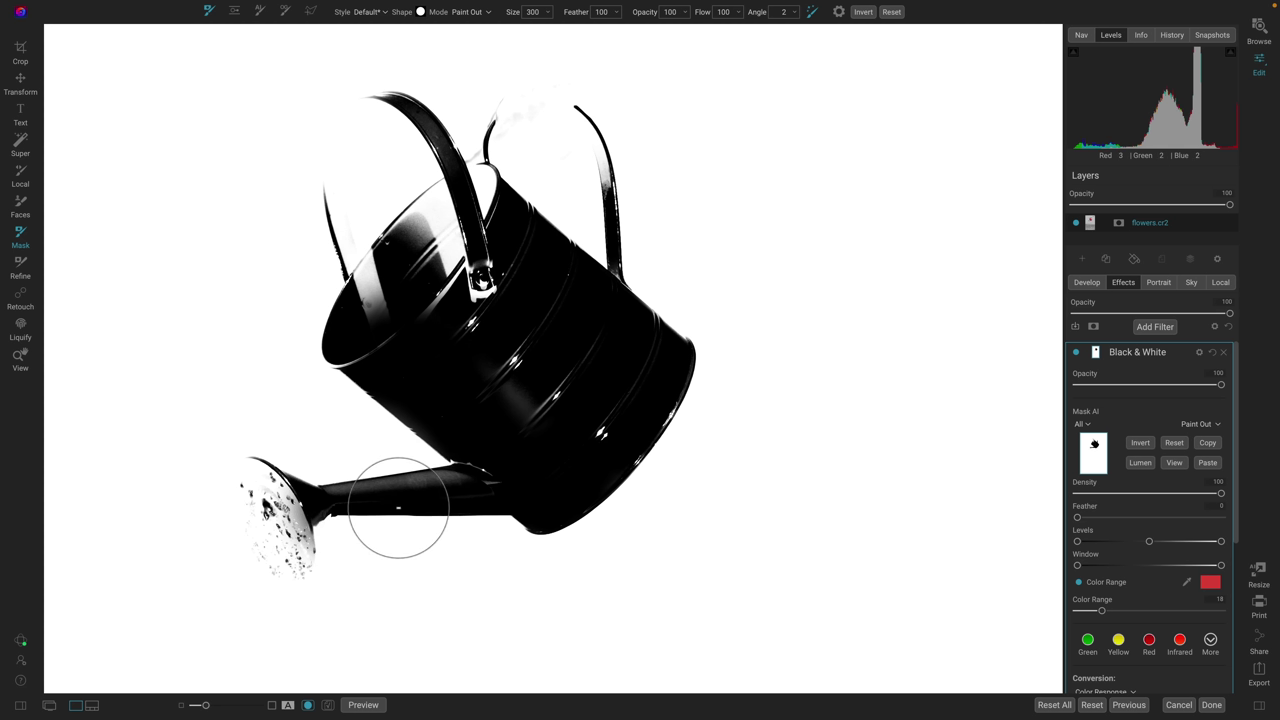
mouse_move(285, 486)
left_mouse_down()
mouse_move(271, 463)
mouse_move(251, 474)
mouse_move(298, 540)
mouse_move(300, 528)
mouse_move(282, 577)
mouse_move(245, 513)
mouse_move(286, 466)
mouse_move(292, 478)
mouse_move(287, 458)
mouse_move(289, 472)
left_mouse_up()
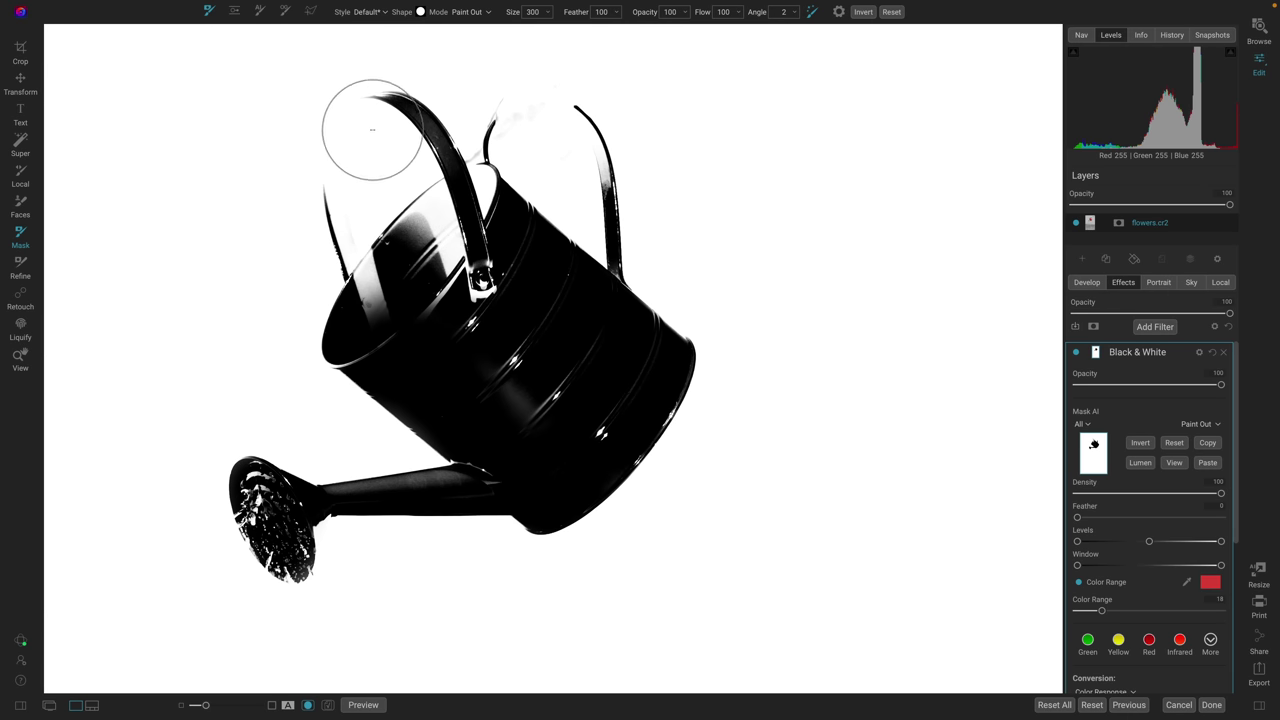
mouse_move(366, 114)
left_mouse_down()
mouse_move(349, 118)
mouse_move(336, 165)
mouse_move(354, 266)
mouse_move(382, 321)
mouse_move(444, 163)
mouse_move(466, 190)
mouse_move(428, 215)
mouse_move(455, 290)
mouse_move(482, 162)
mouse_move(482, 180)
mouse_move(443, 104)
mouse_move(400, 112)
mouse_move(354, 89)
left_mouse_up()
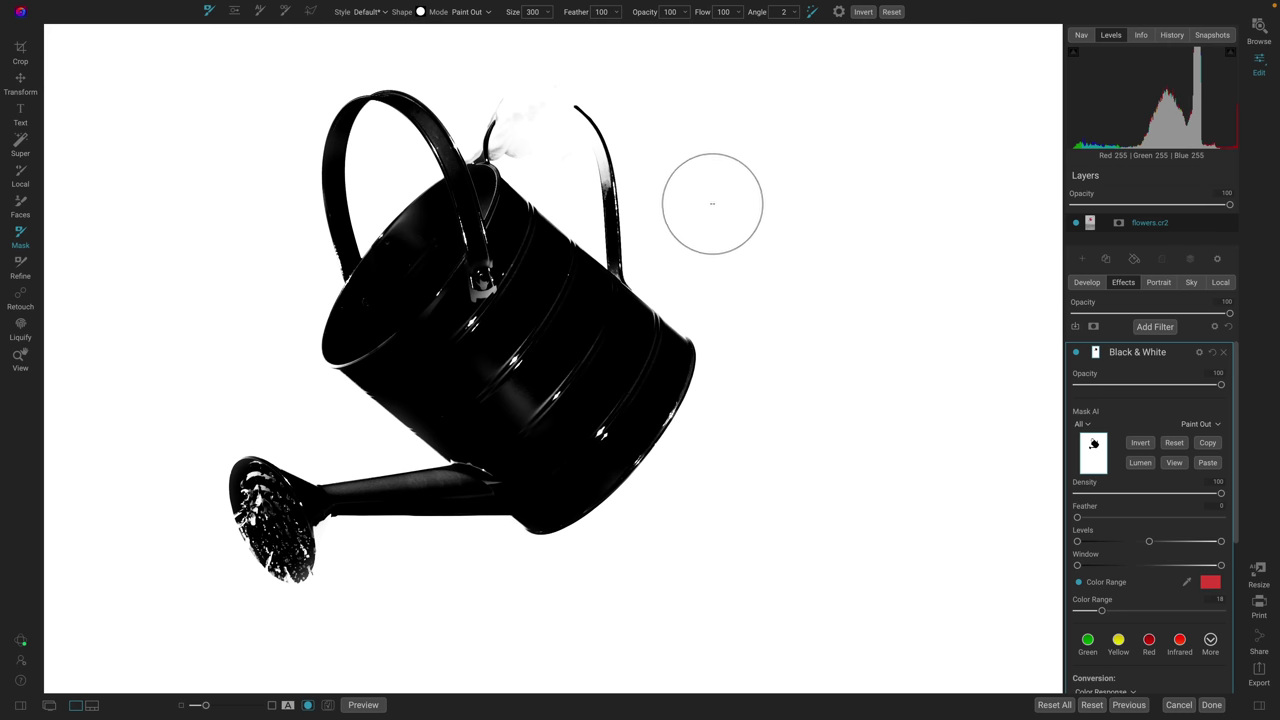
Paint out the upper handle with a size-125 brush, then the spout at size 150
key("bracketleft")
key("bracketleft")
key("bracketleft")
key("bracketleft")
key("bracketleft")
key("bracketleft")
key("bracketleft")
key("bracketleft")
key("bracketleft")
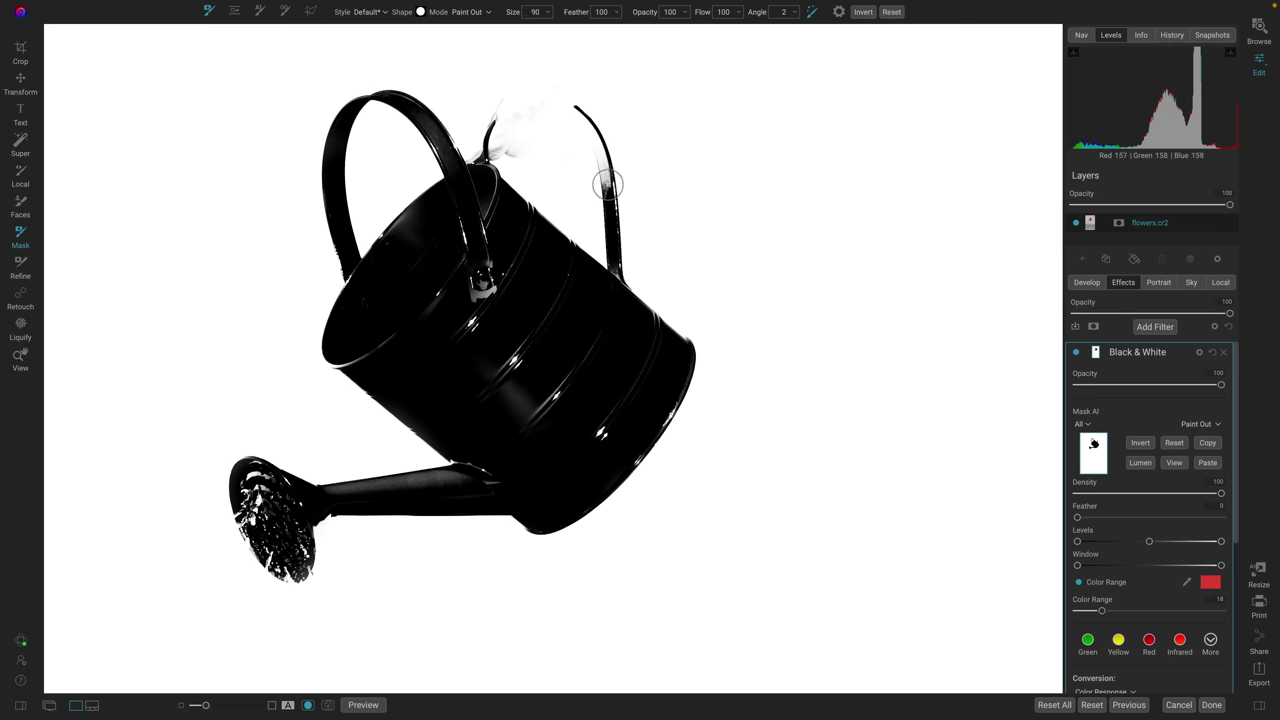
left_click_drag(607, 187, 594, 129)
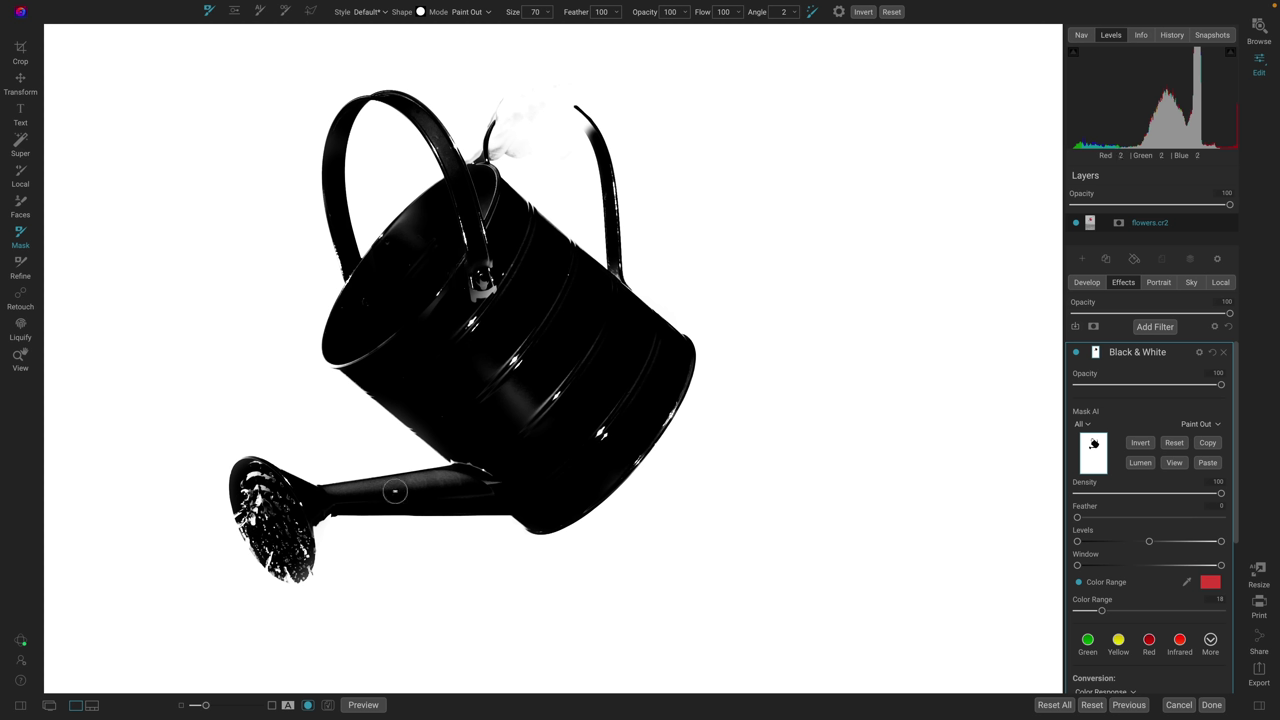
key("bracketright")
mouse_move(341, 501)
left_mouse_down()
mouse_move(329, 486)
mouse_move(512, 481)
left_mouse_up()
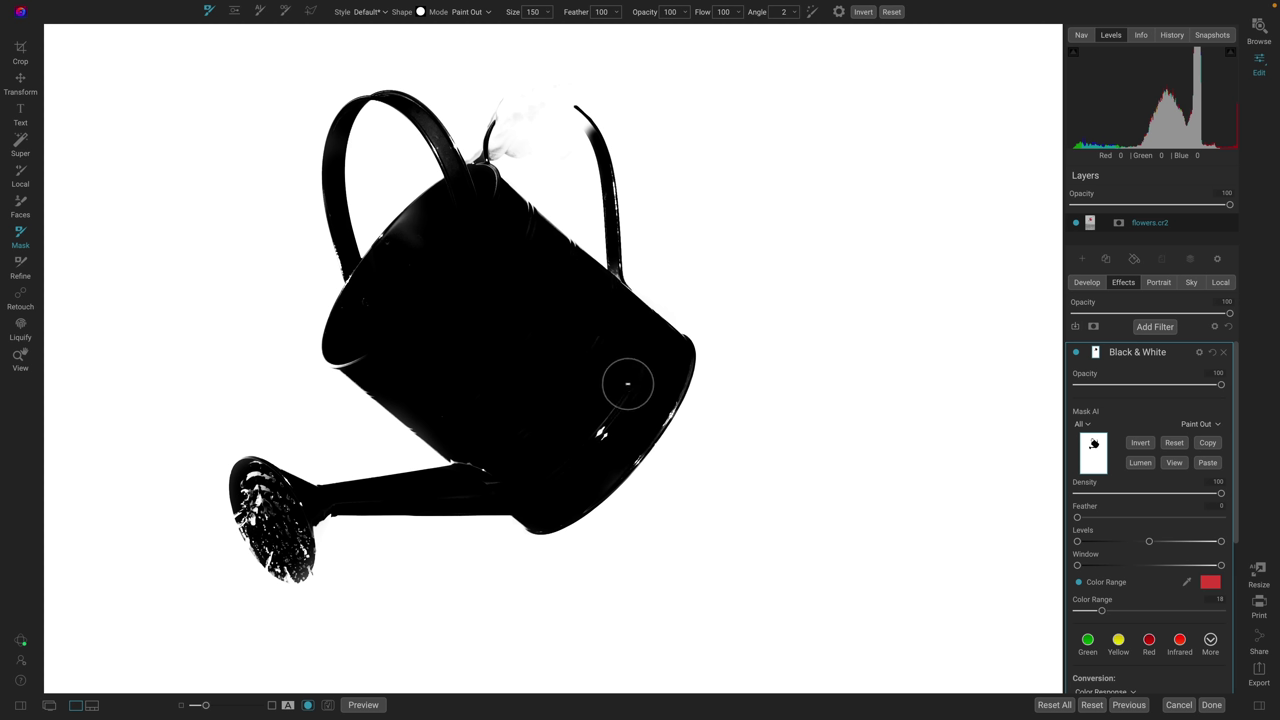
Paint out the white specks in the can body, then the lower-left edge at size 400
left_click_drag(627, 383, 574, 443)
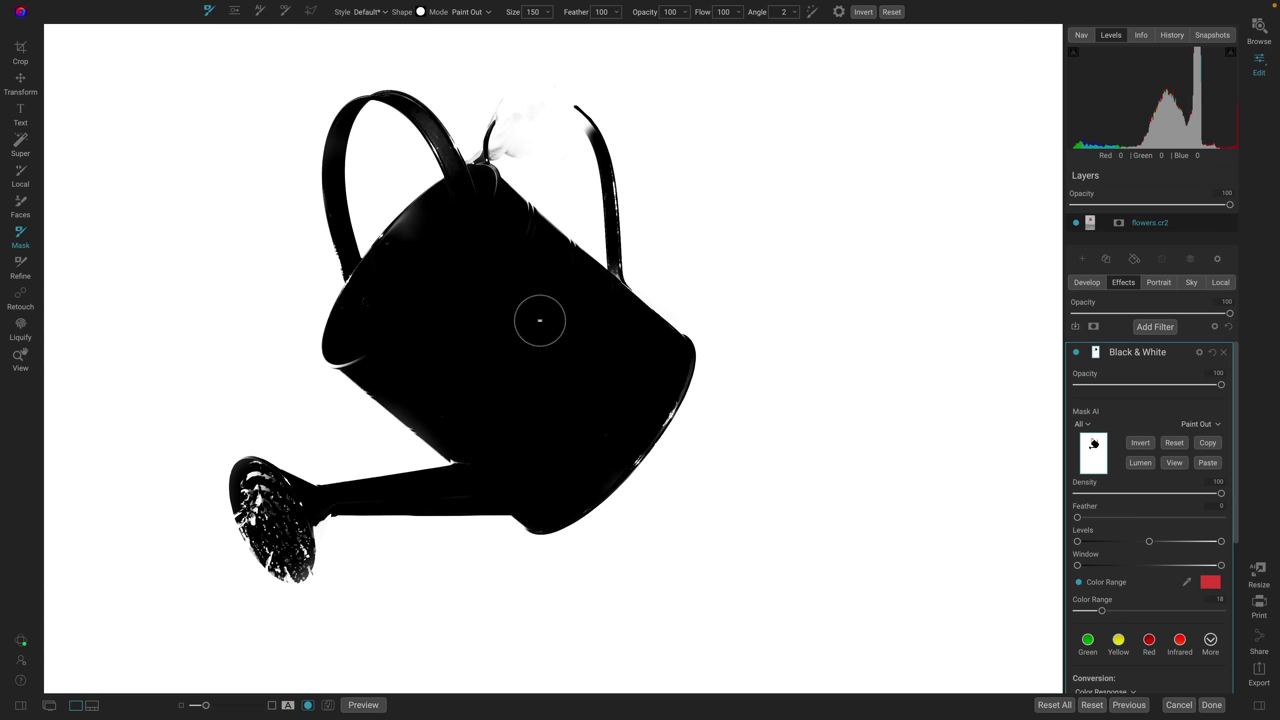
key("bracketright")
key("bracketright")
key("bracketright")
key("bracketright")
key("bracketright")
key("bracketright")
key("bracketright")
key("bracketright")
key("bracketright")
key("bracketright")
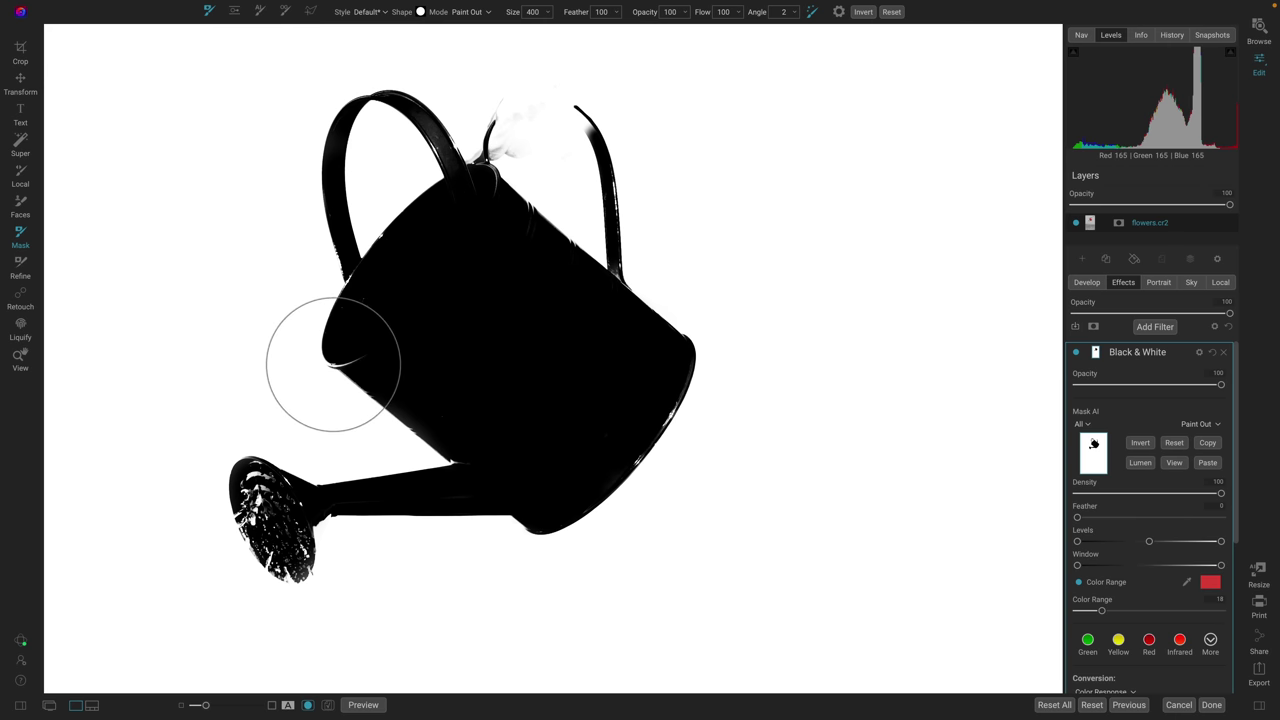
mouse_move(332, 364)
left_mouse_down()
mouse_move(357, 380)
mouse_move(425, 363)
mouse_move(398, 407)
left_mouse_up()
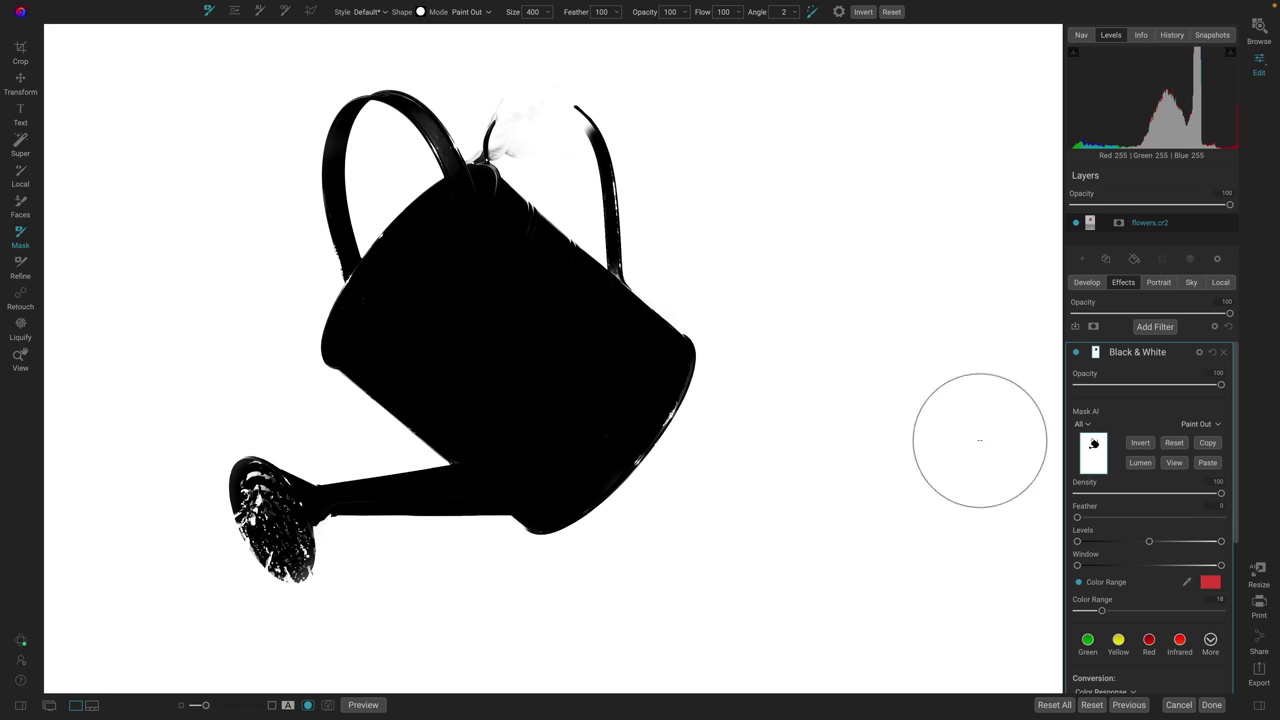
Return to the colour photo, ready the mask brush at size 125, and view the mask
left_click(1174, 463)
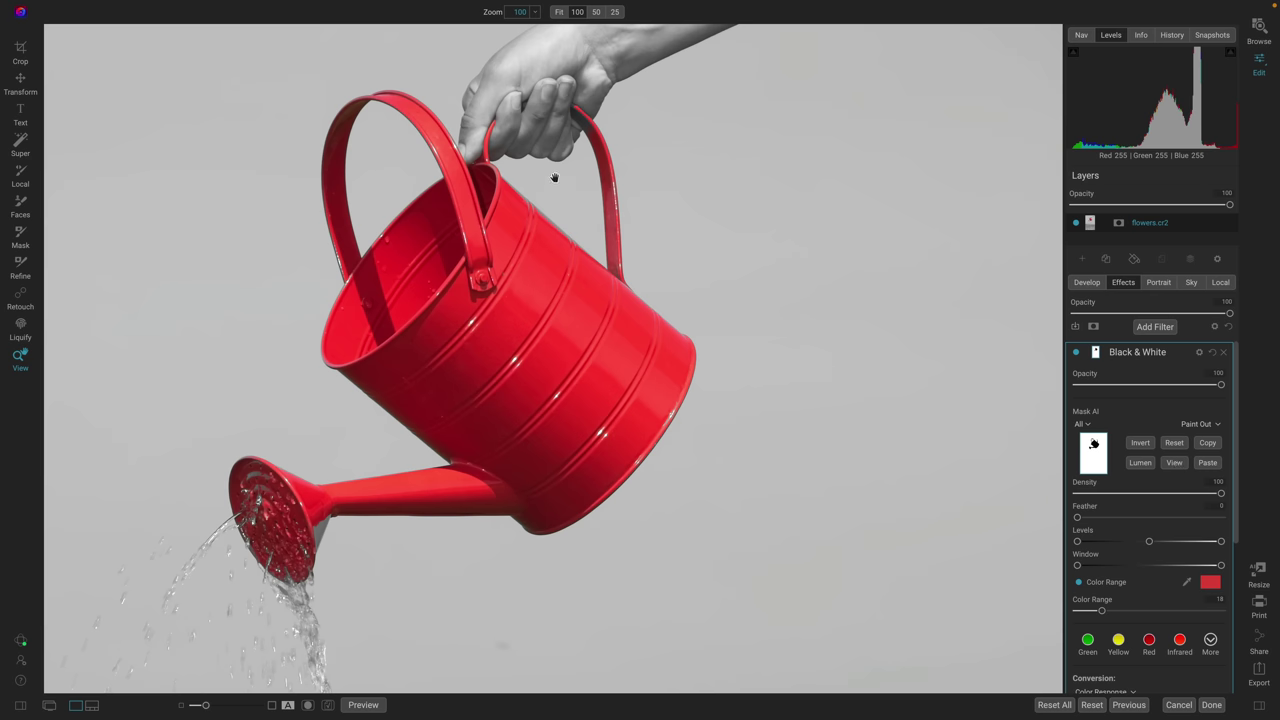
left_click_drag(557, 158, 606, 230)
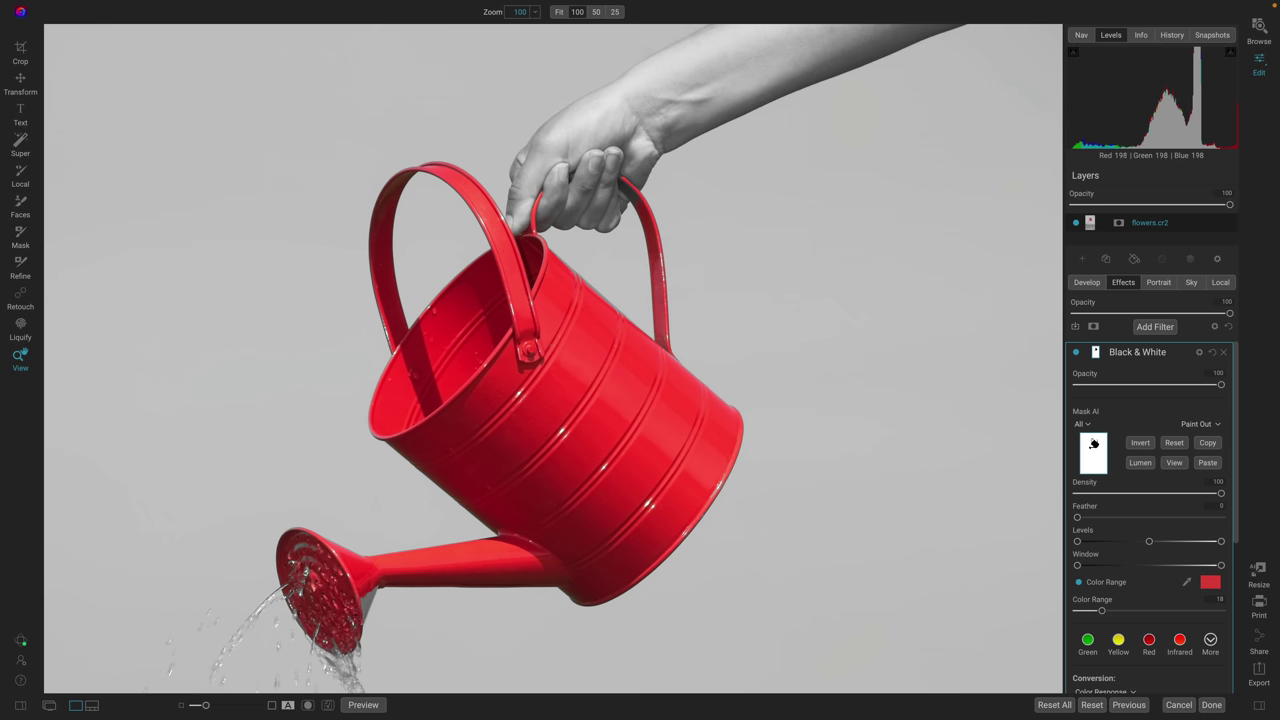
key("b")
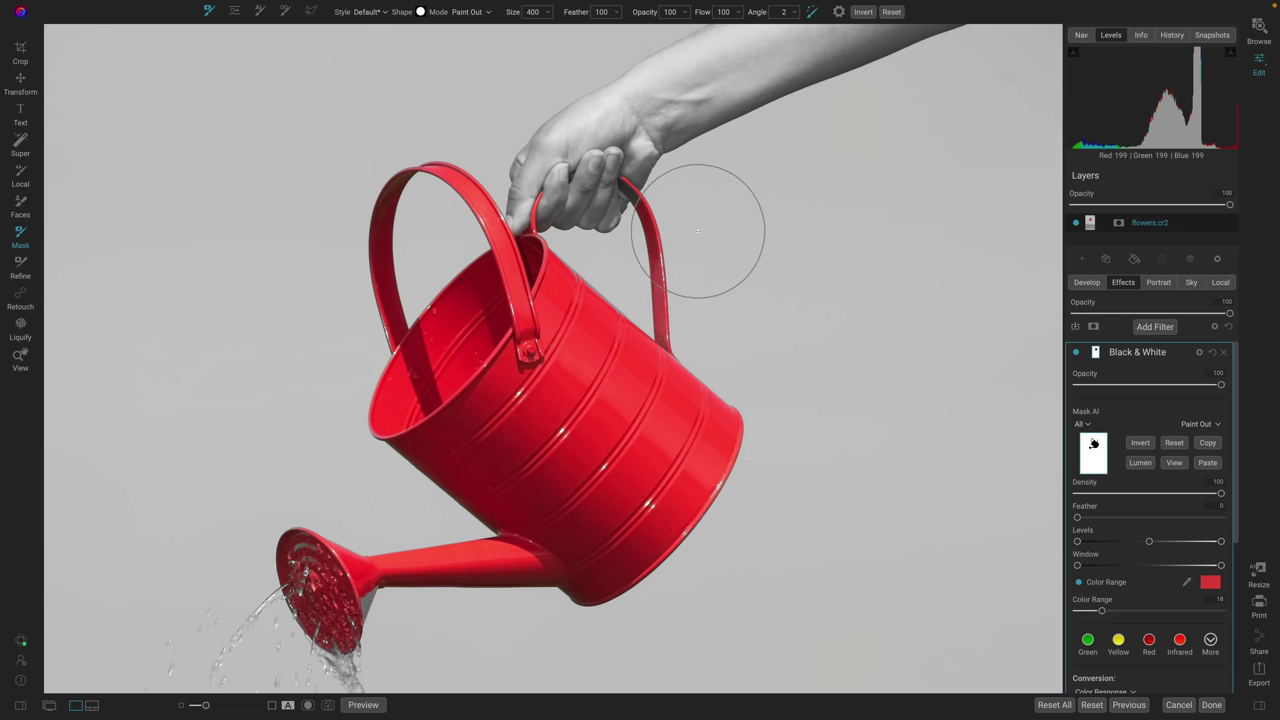
key("bracketleft")
key("bracketleft")
key("bracketleft")
key("bracketleft")
key("bracketleft")
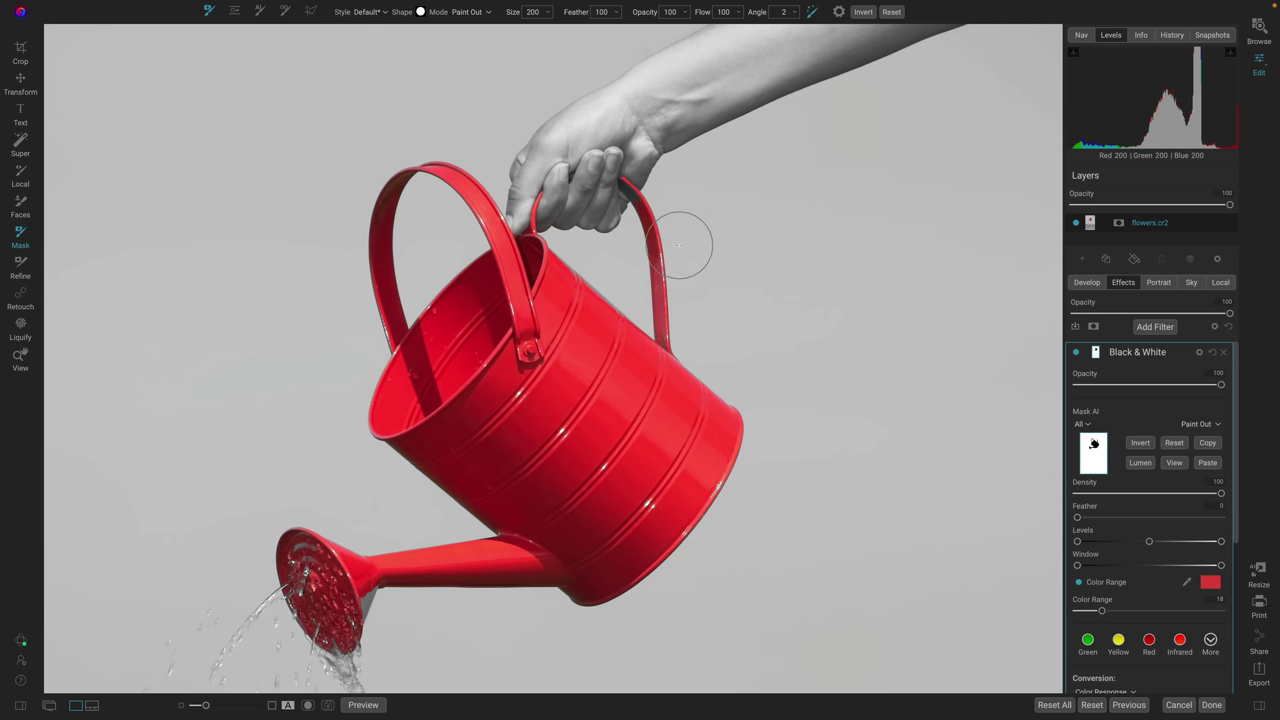
key("bracketleft")
key("bracketleft")
key("bracketright")
left_click(1176, 463)
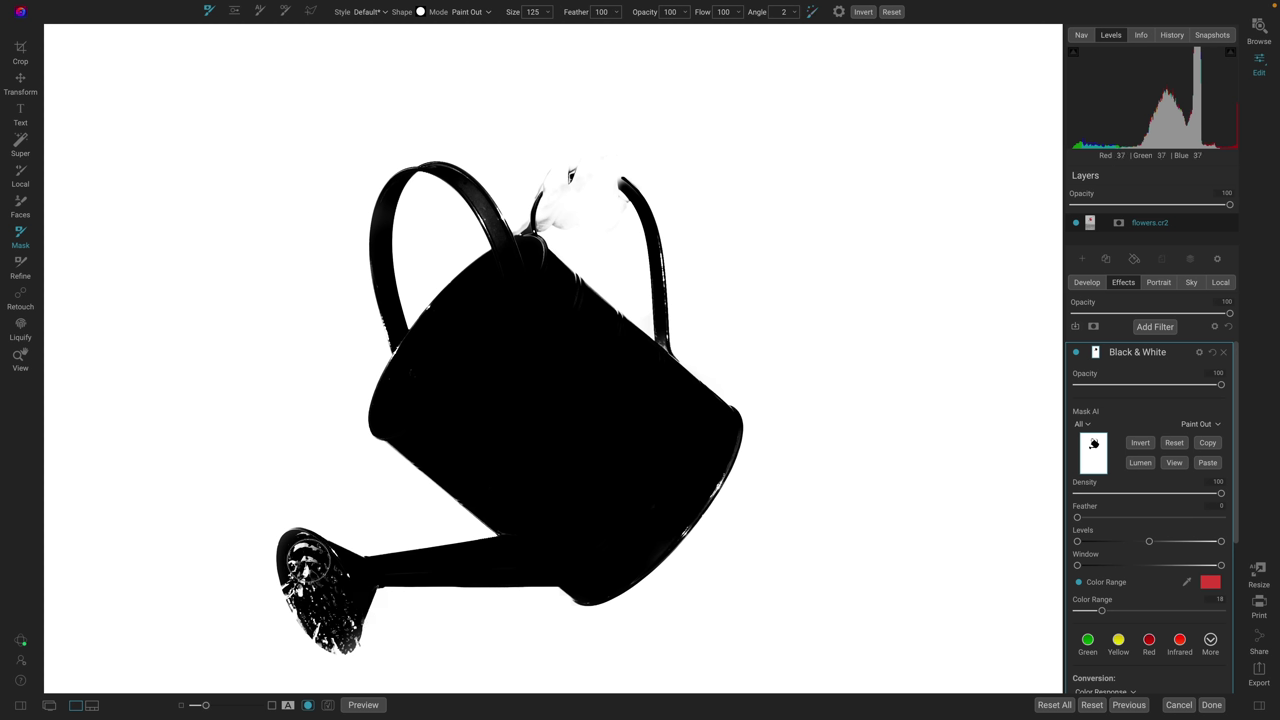
Paint the spout head's speckles solidly black in the mask, then fit the image to view
mouse_move(306, 558)
left_mouse_down()
mouse_move(304, 597)
mouse_move(345, 626)
mouse_move(329, 573)
left_mouse_up()
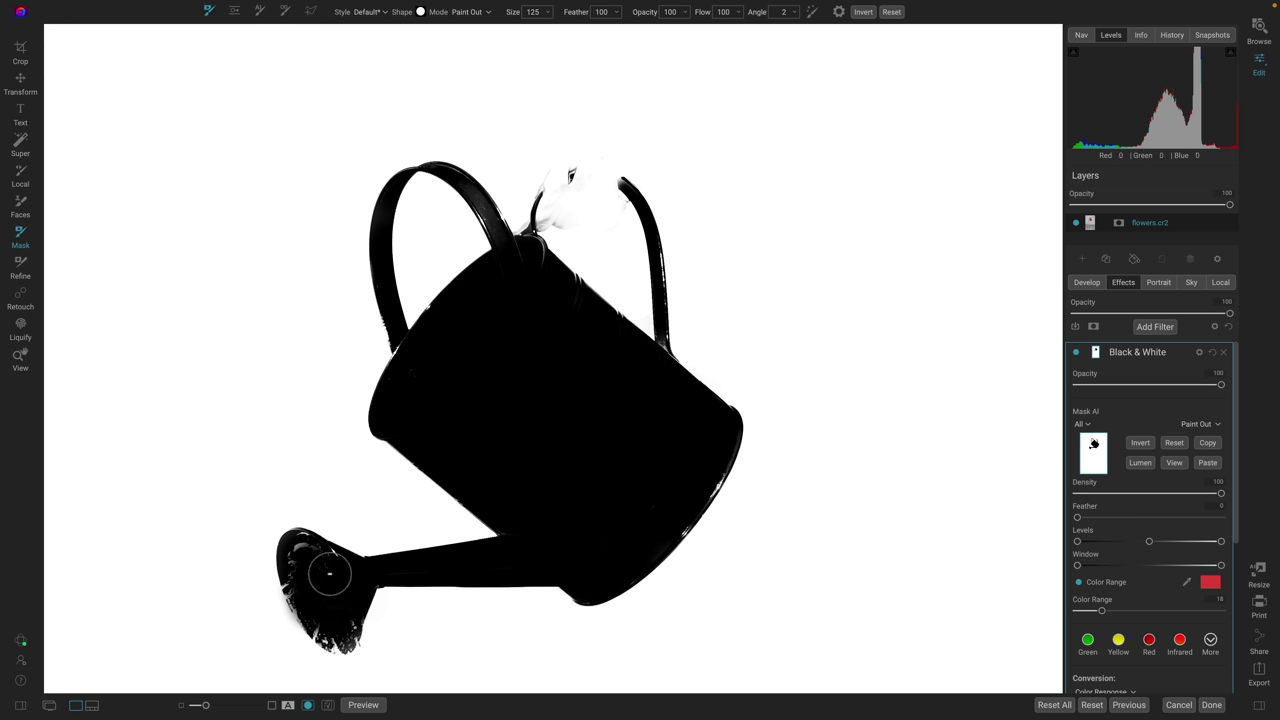
key("ctrl+z")
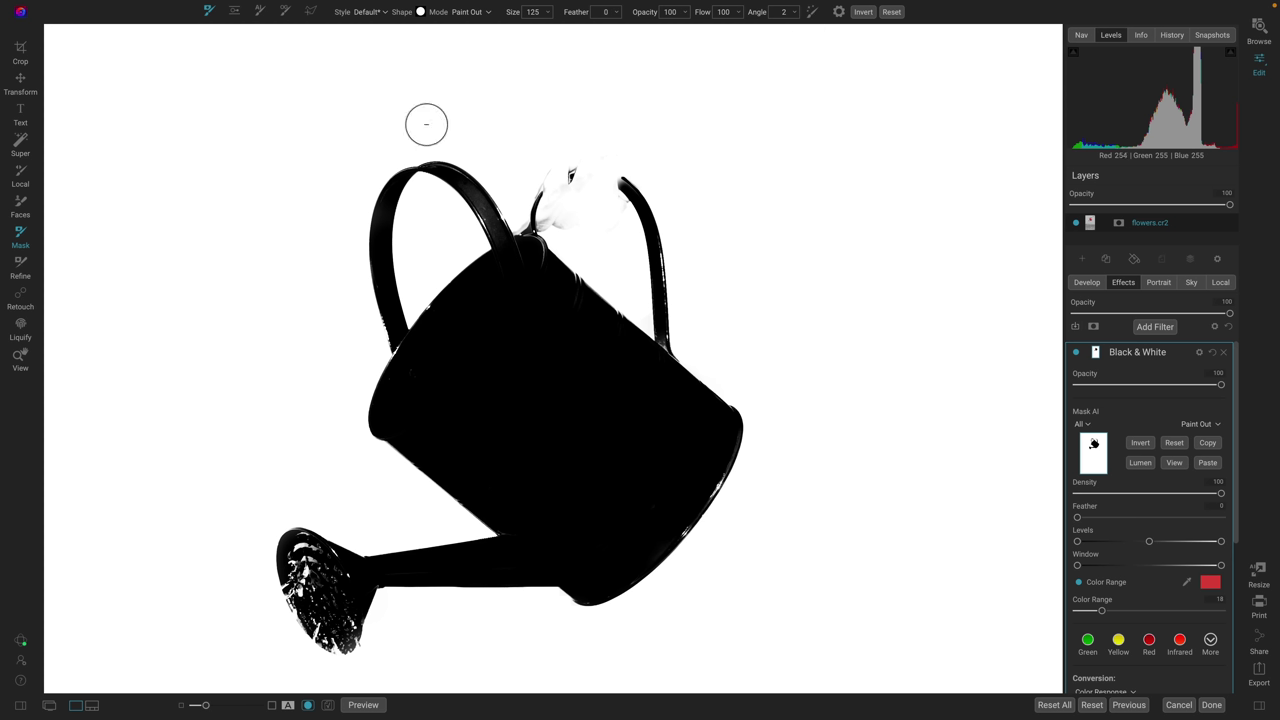
mouse_move(298, 563)
left_mouse_down()
mouse_move(331, 620)
mouse_move(340, 611)
mouse_move(317, 567)
left_mouse_up()
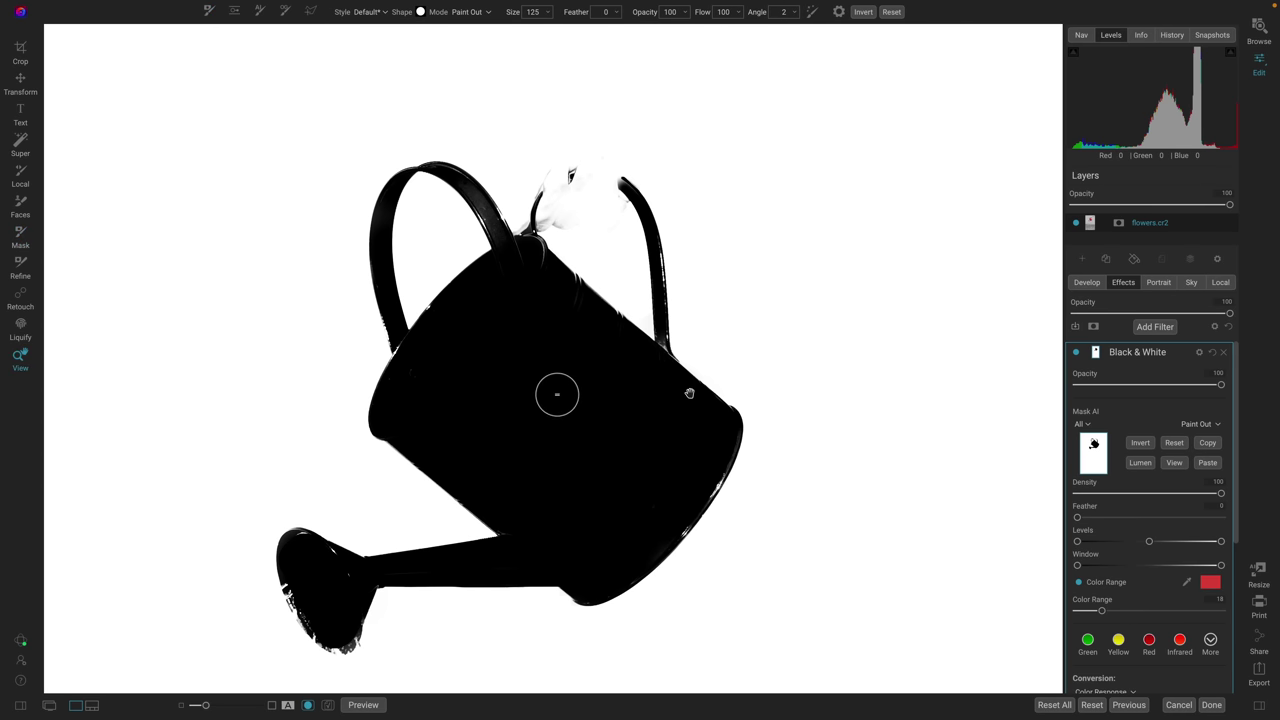
key("z")
key("ctrl+0")
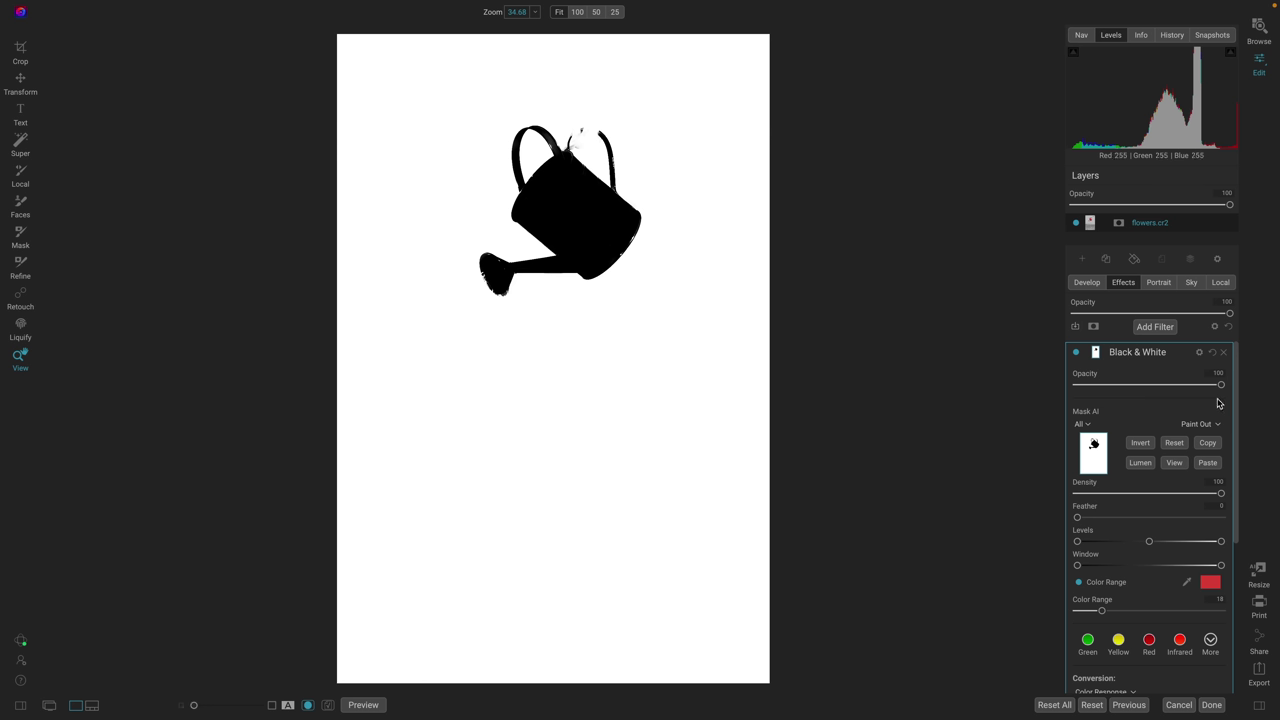
Leave mask view to show the photo, then collapse and re-expand the Black & White filter settings
left_click(1174, 462)
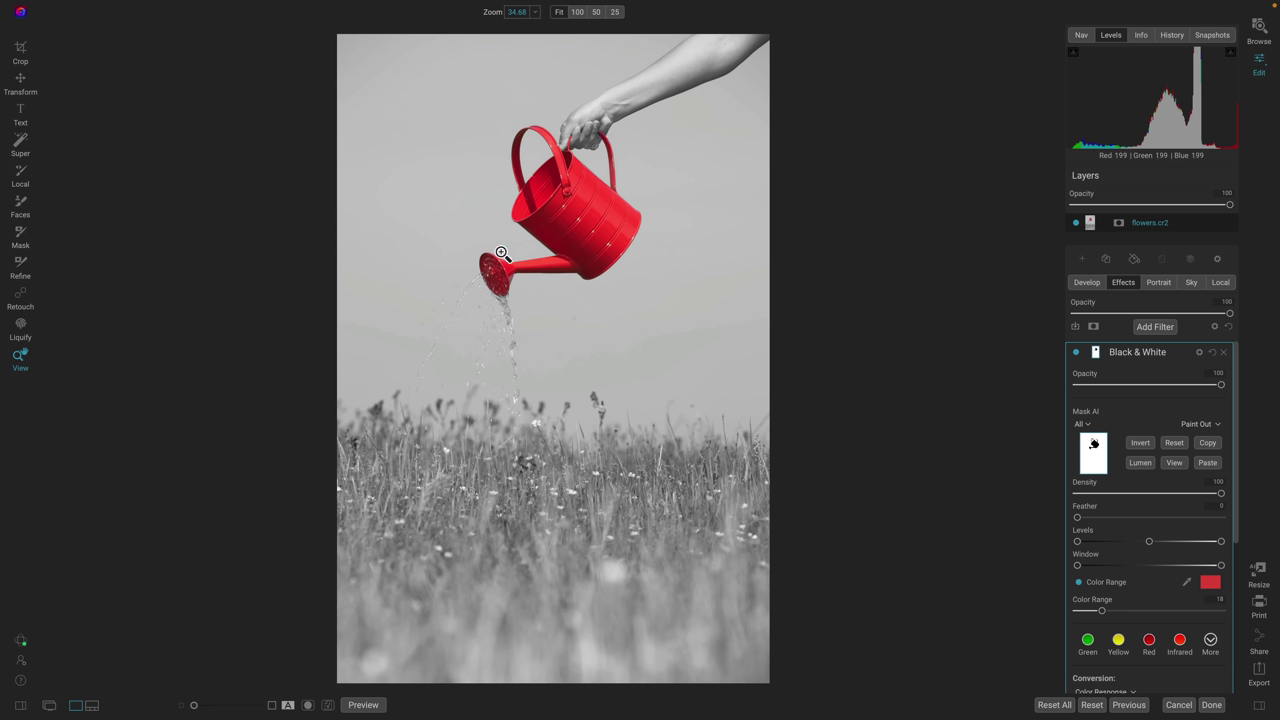
left_click(1187, 355)
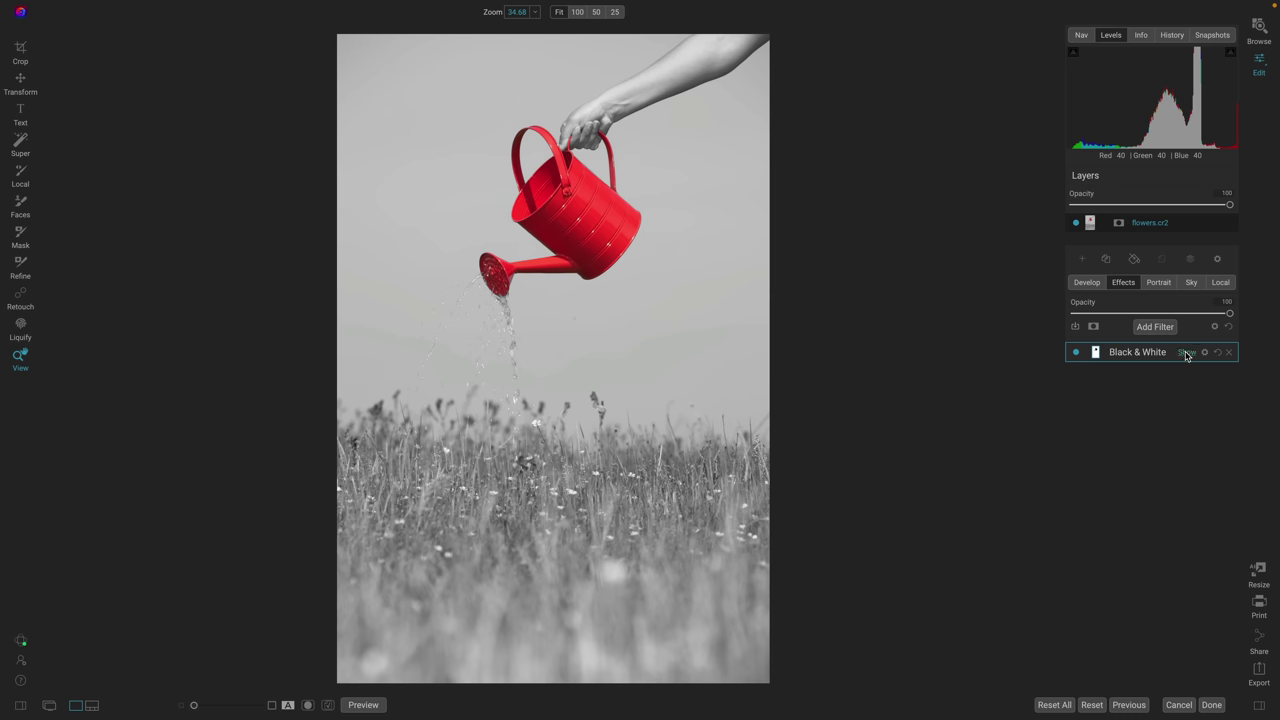
left_click(1186, 353)
scroll(1122, 545, "down", 5)
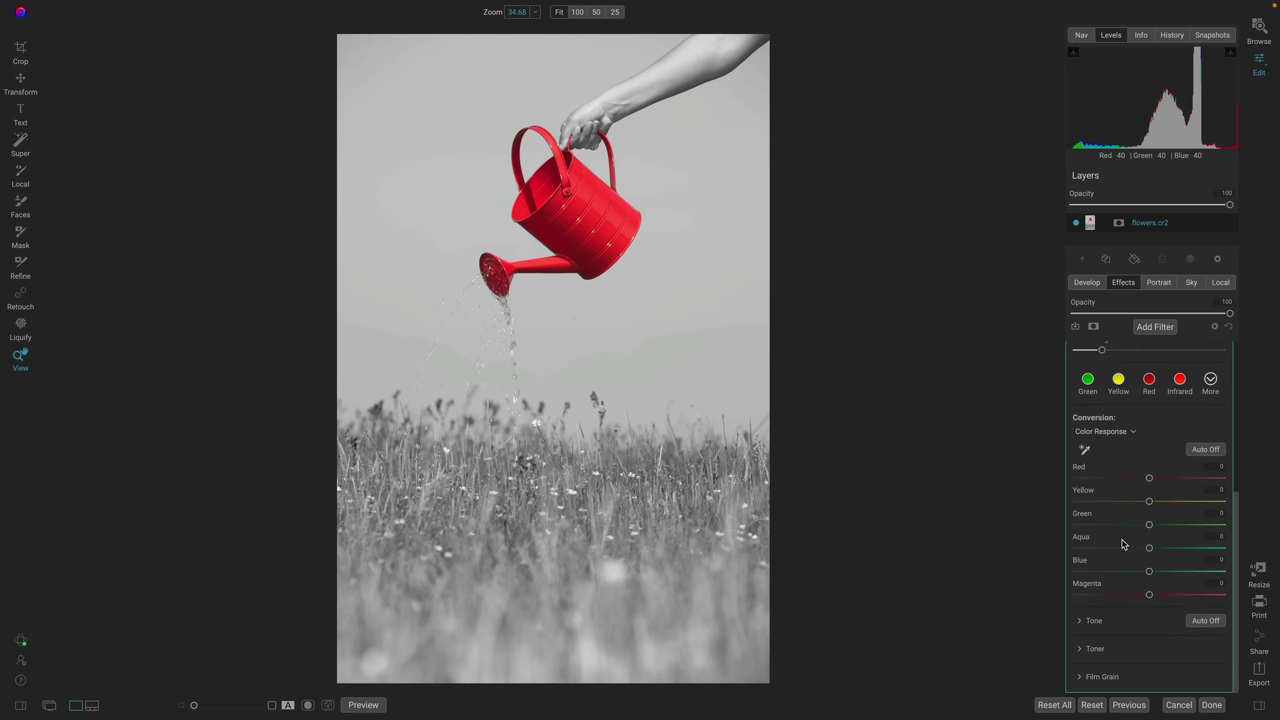
scroll(1122, 550, "up", 5)
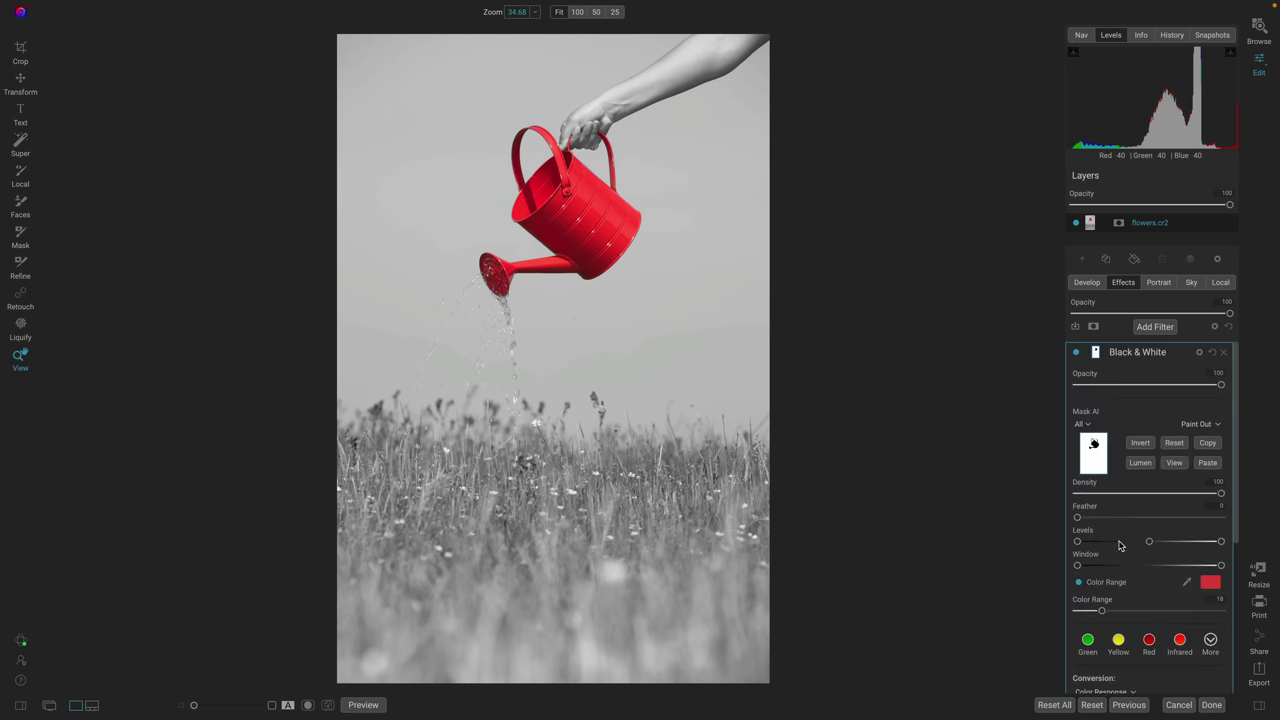
Set global Exposure to -1.75 and Contrast to 19, raise Whites, then add a local adjustment
left_click(1088, 284)
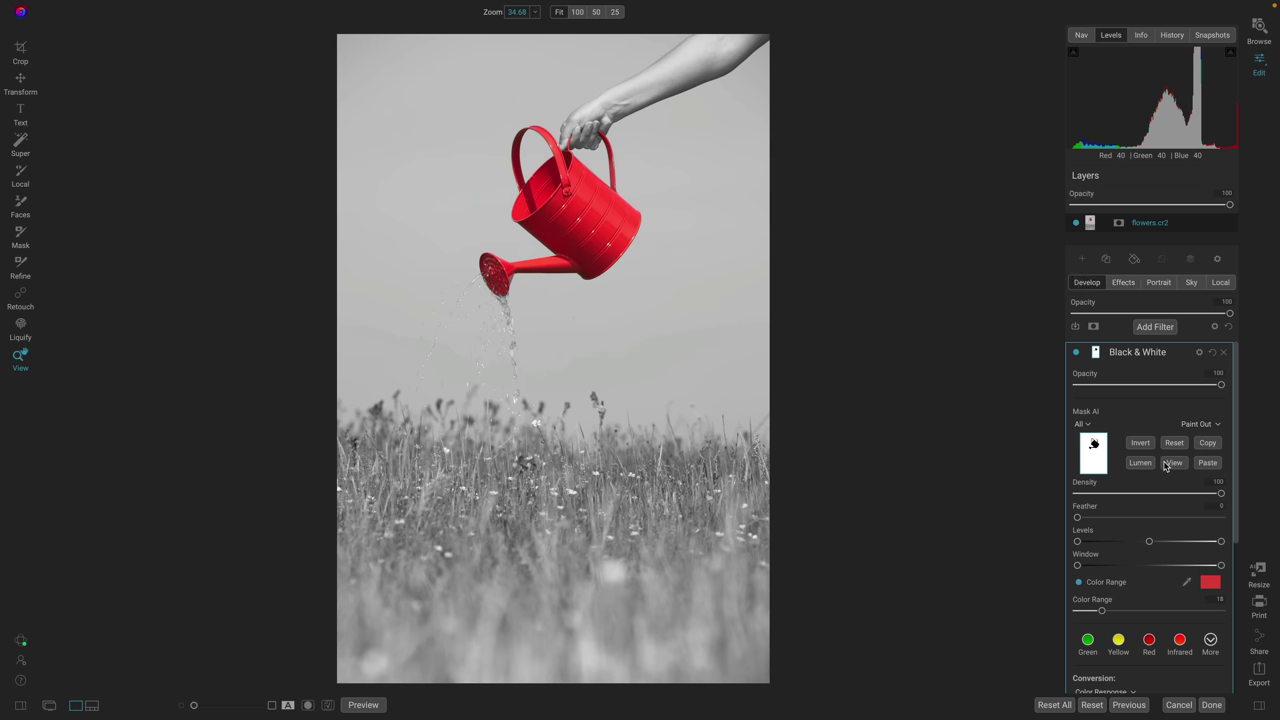
left_click_drag(1149, 460, 1168, 486)
left_click_drag(1150, 580, 1163, 583)
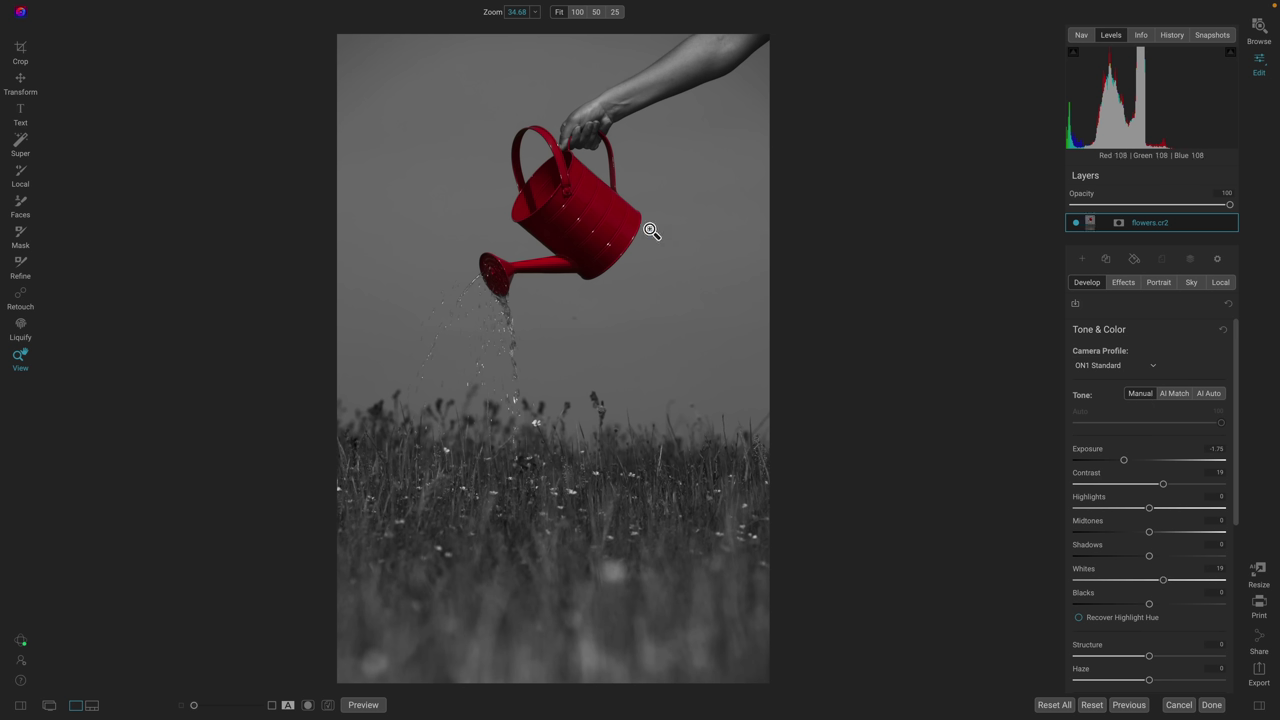
left_click(1220, 283)
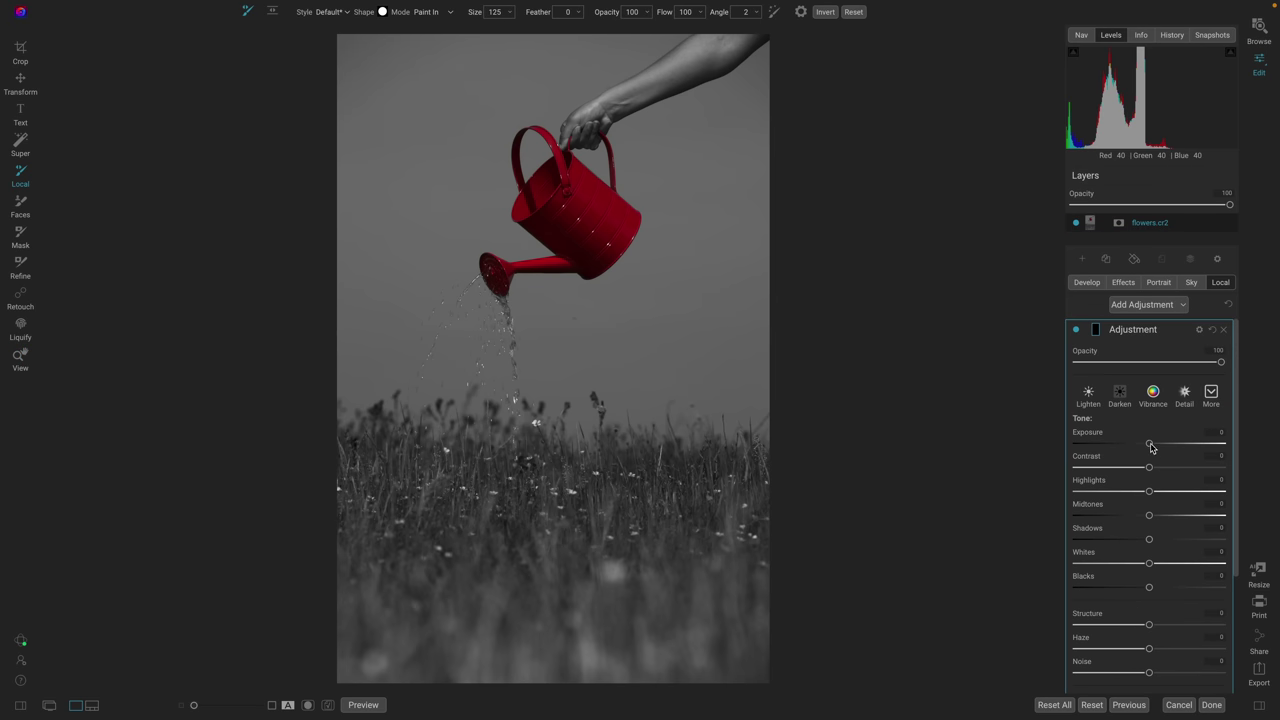
Give the local adjustment Exposure 0.55, Midtones 15 and Contrast 11, and select the gradient mask tool
left_click_drag(1150, 444, 1157, 444)
left_click_drag(1150, 517, 1160, 518)
left_click_drag(1149, 467, 1157, 470)
left_click(270, 12)
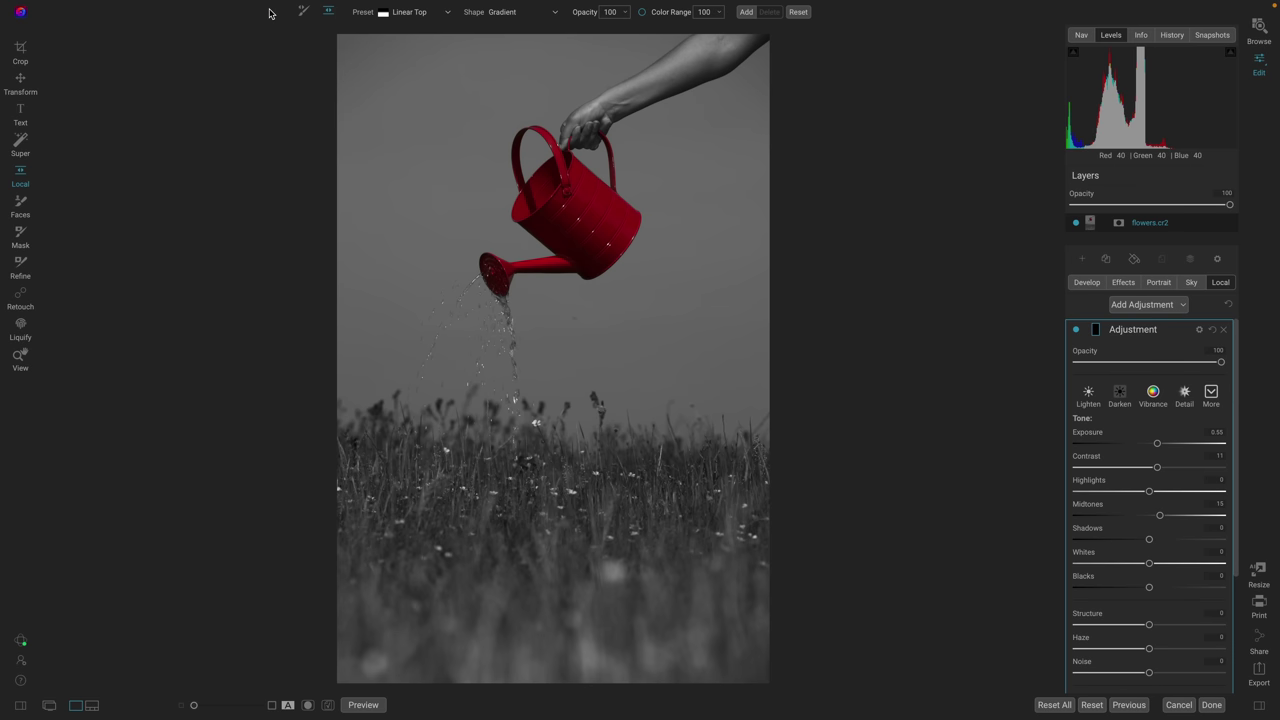
mouse_move(328, 12)
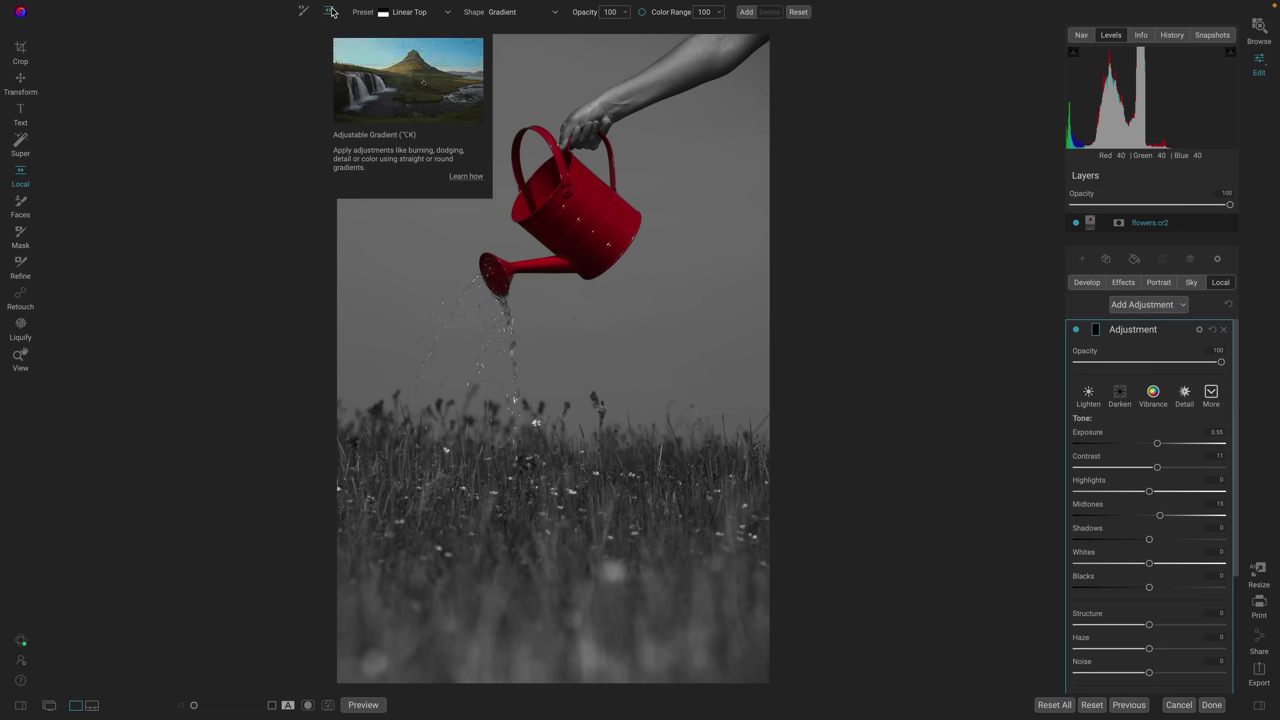
Place an Edges-shaped elliptical gradient on the watering can and resize it with its handles
left_click(502, 22)
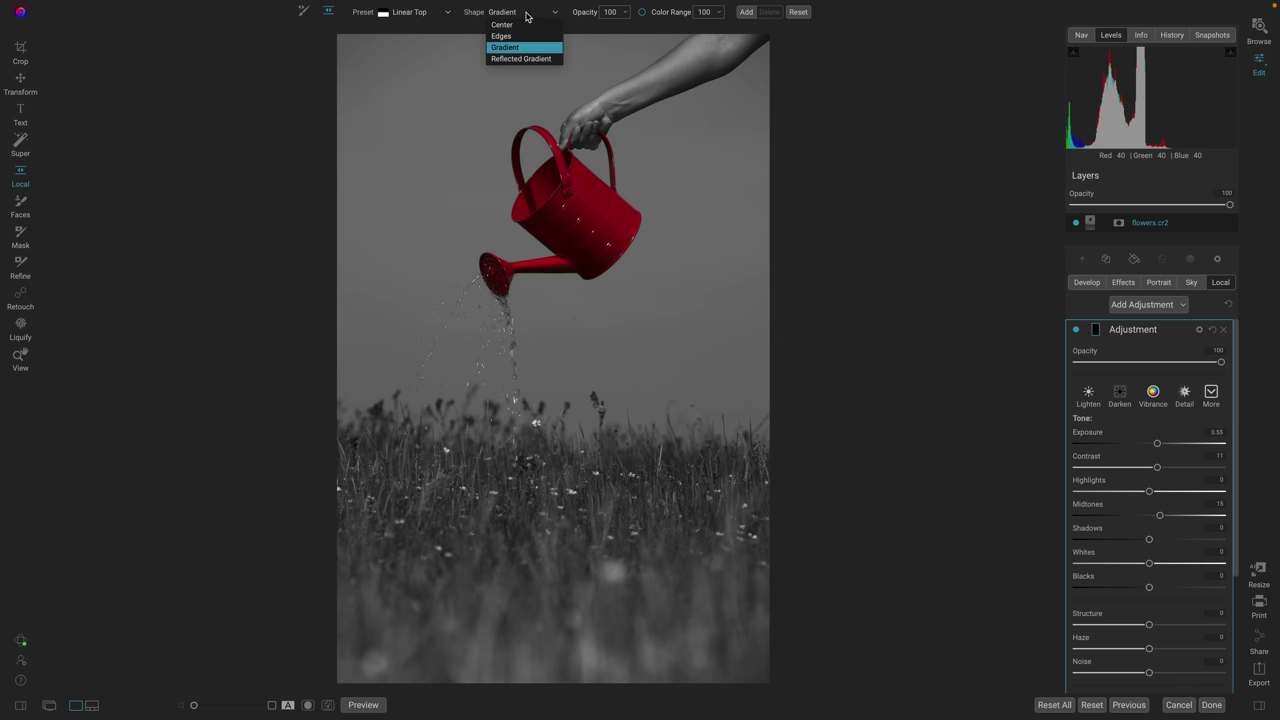
left_click(531, 32)
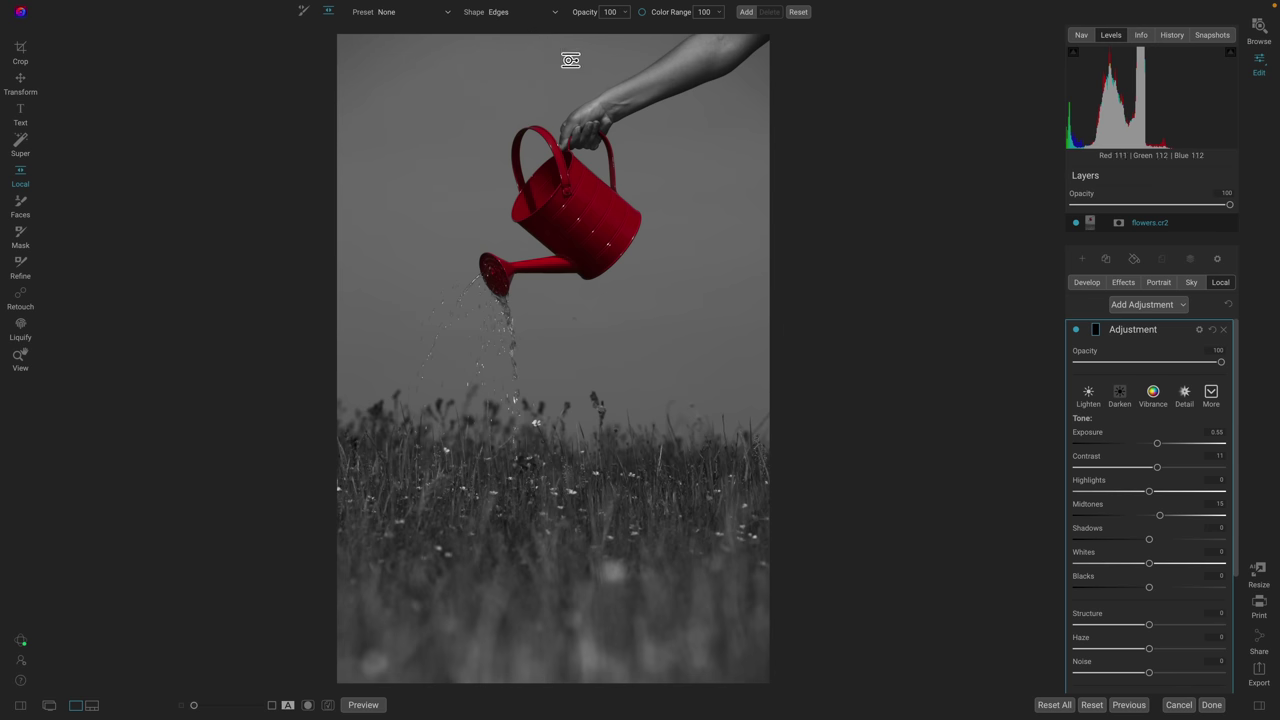
left_click(576, 226)
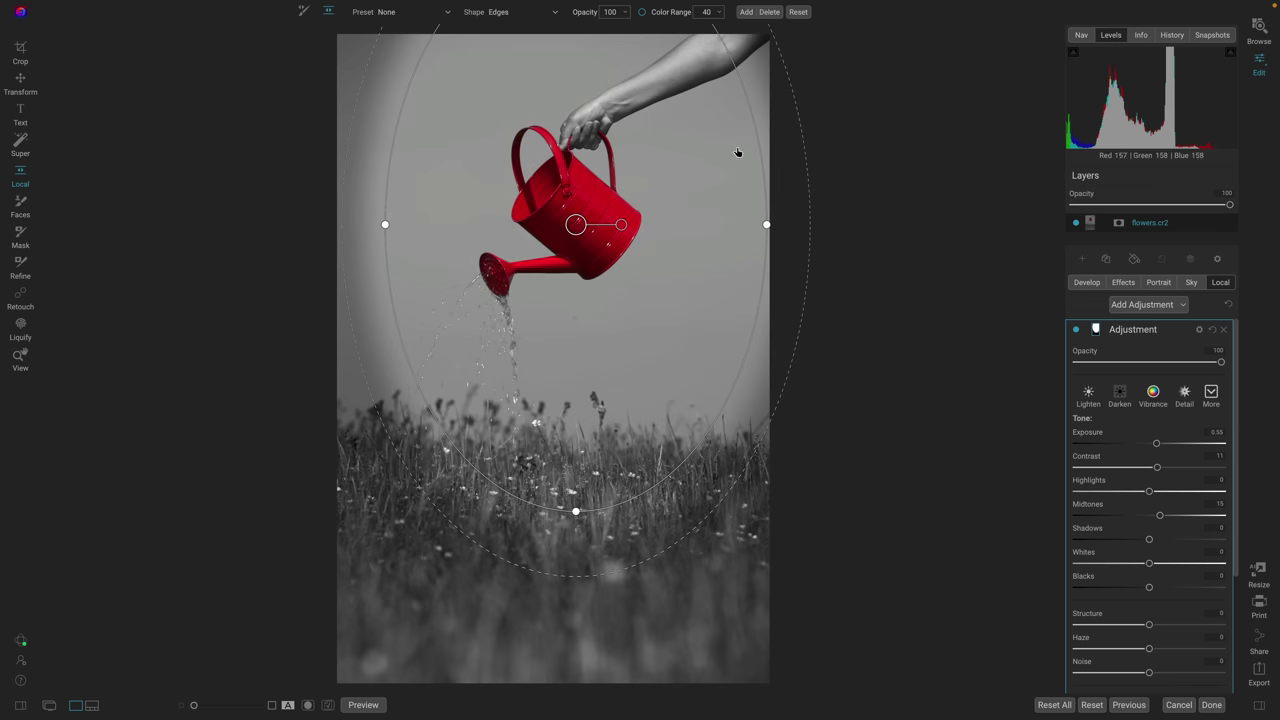
left_click_drag(754, 130, 926, 91)
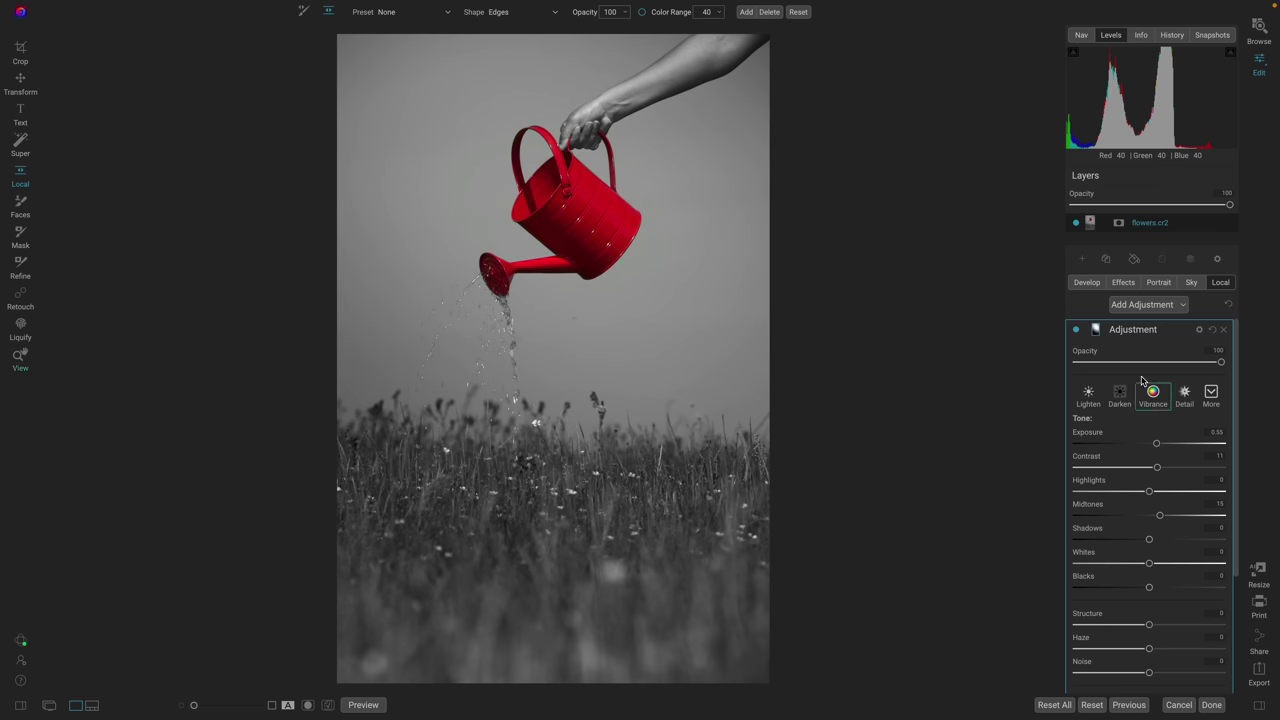
Compare the edit by toggling the local adjustment off and on, then the before/after preview
key("z")
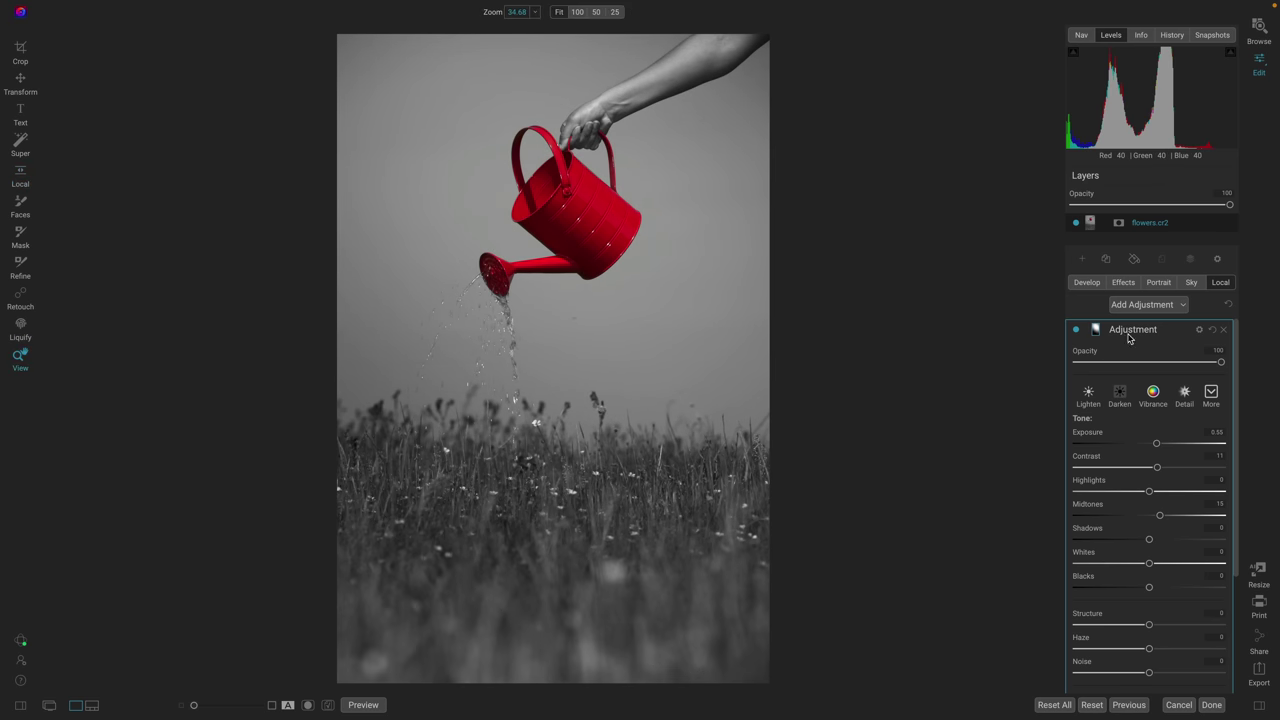
left_click(1077, 330)
left_click(1077, 330)
key("backslash")
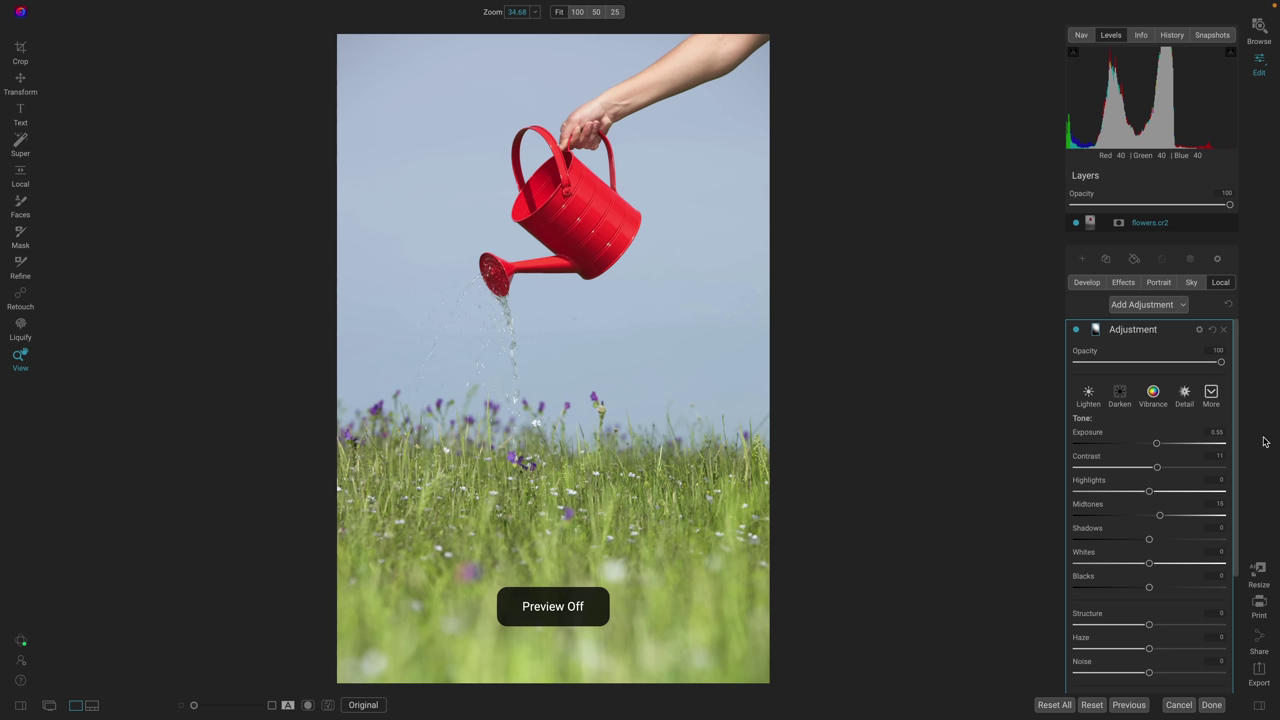
key("backslash")
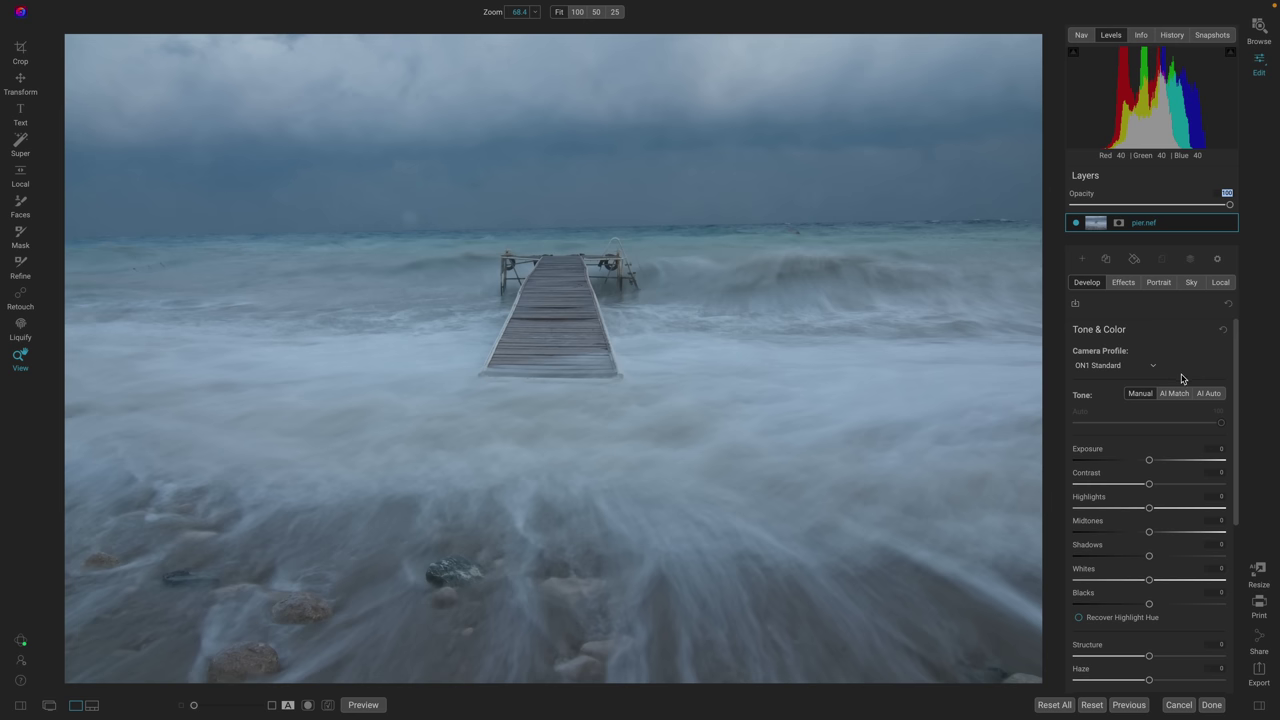
Darken the pier photo's exposure and set Contrast 44, Midtones 8 and Whites 100
scroll(1172, 491, "down", 1)
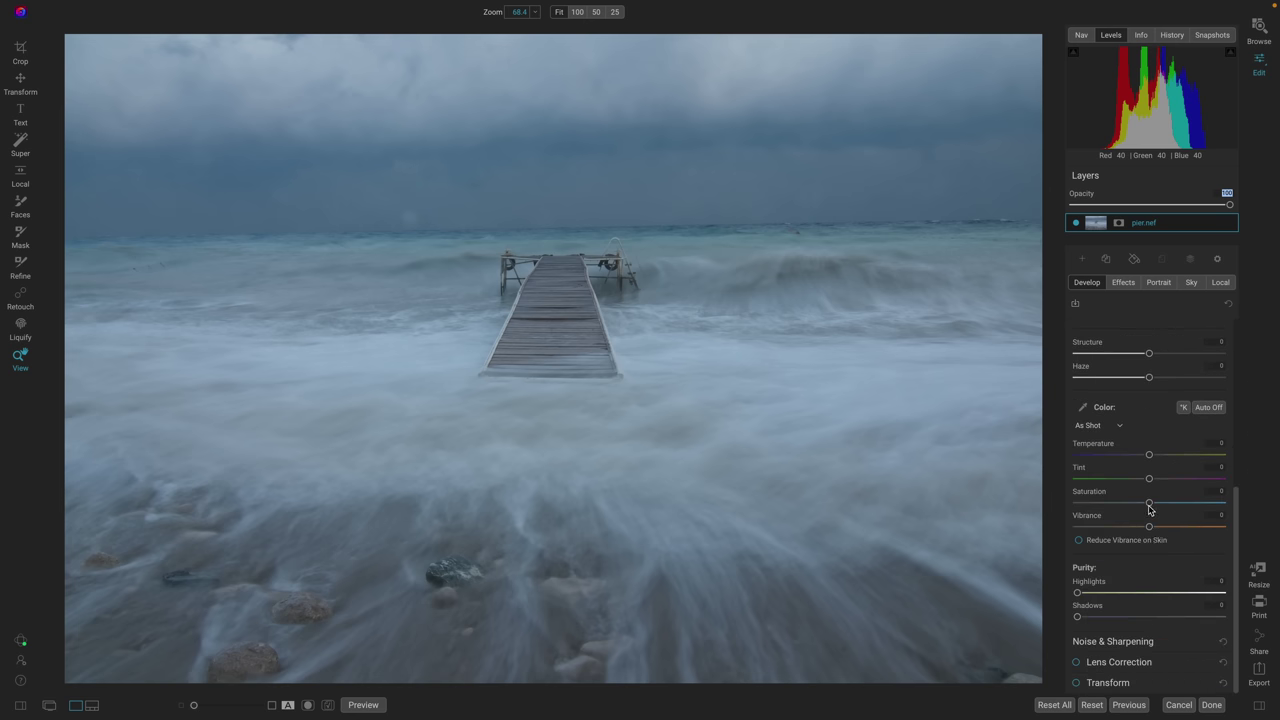
left_click_drag(1149, 502, 1077, 502)
scroll(1145, 529, "up", 2)
scroll(1145, 529, "up", 5)
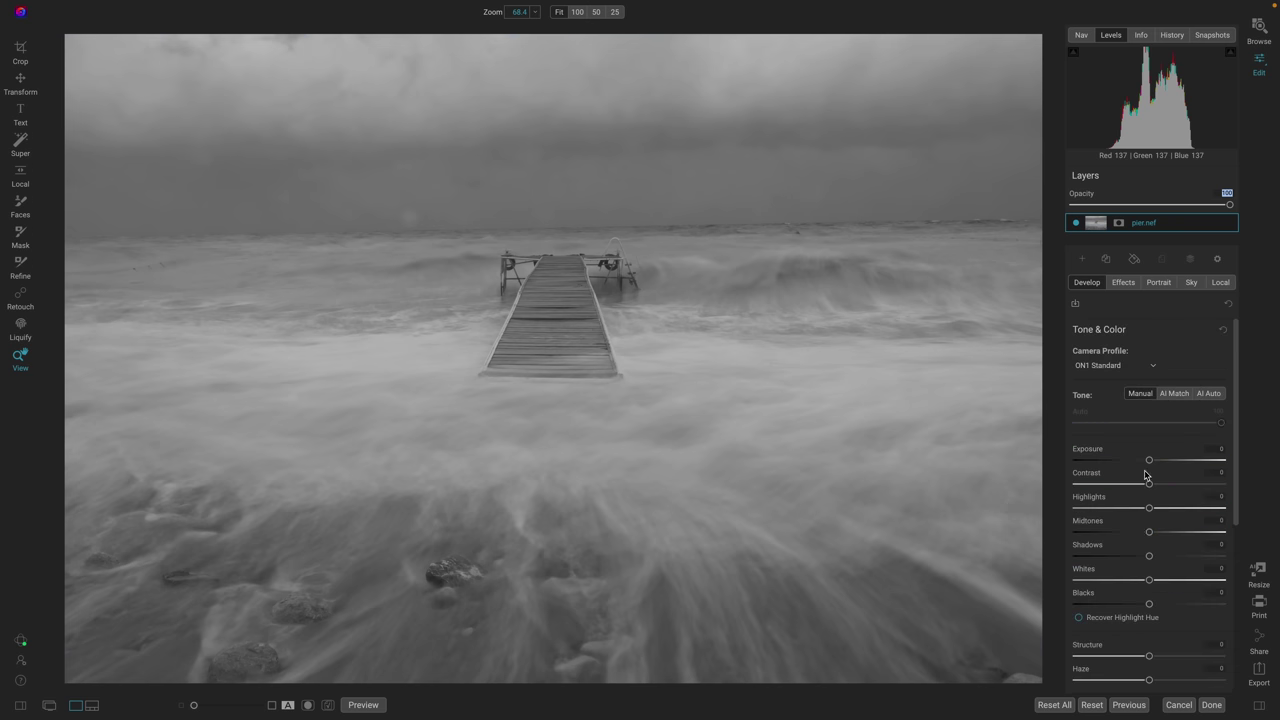
left_click_drag(1148, 462, 1108, 461)
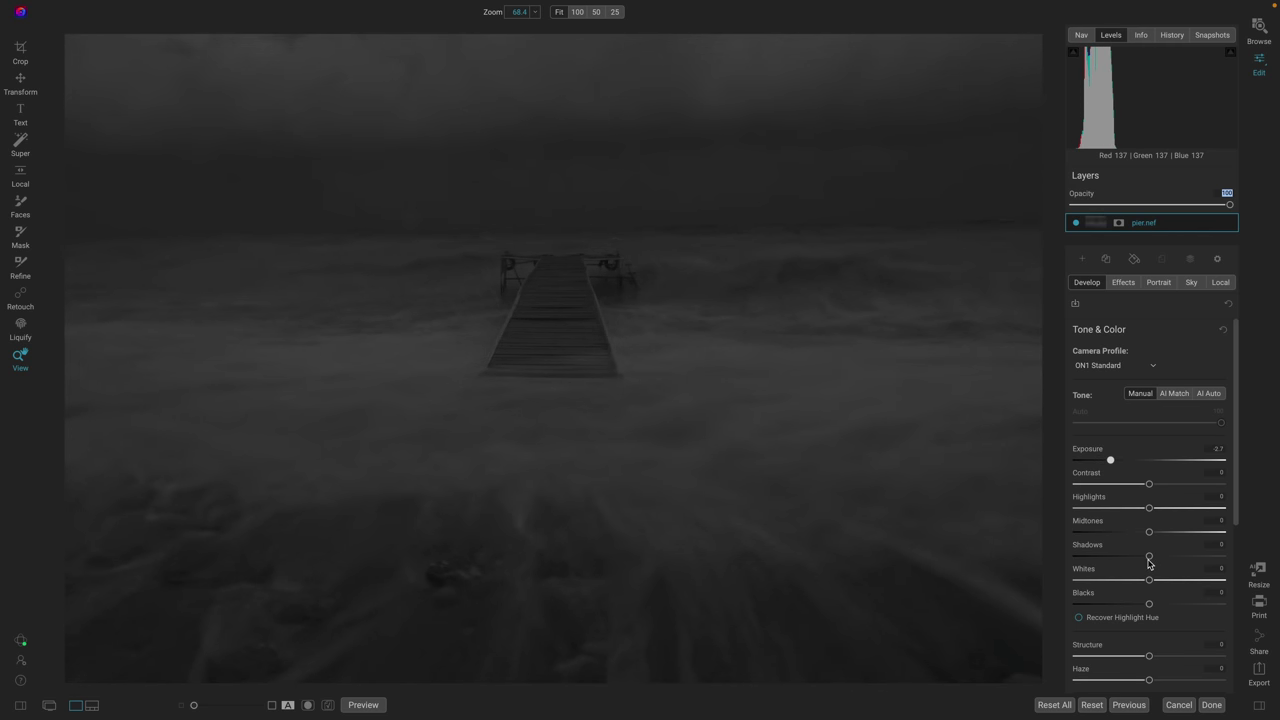
left_click_drag(1151, 584, 1222, 589)
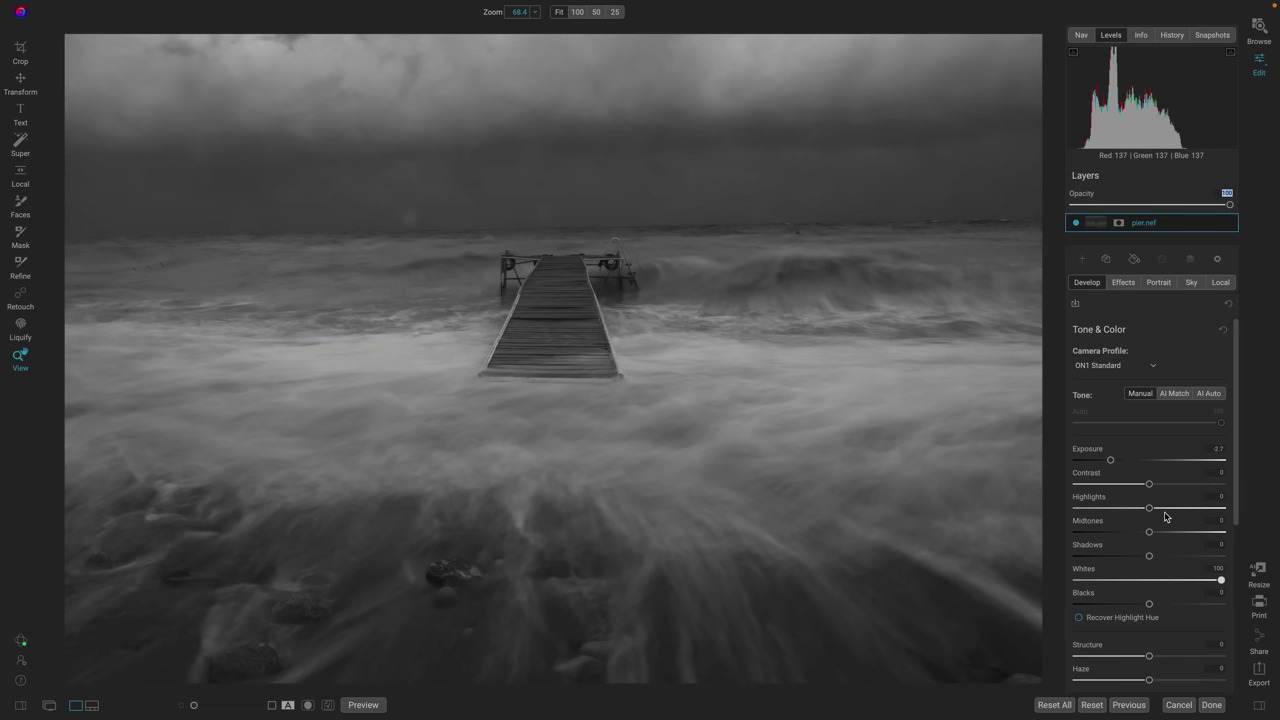
left_click_drag(1150, 487, 1180, 485)
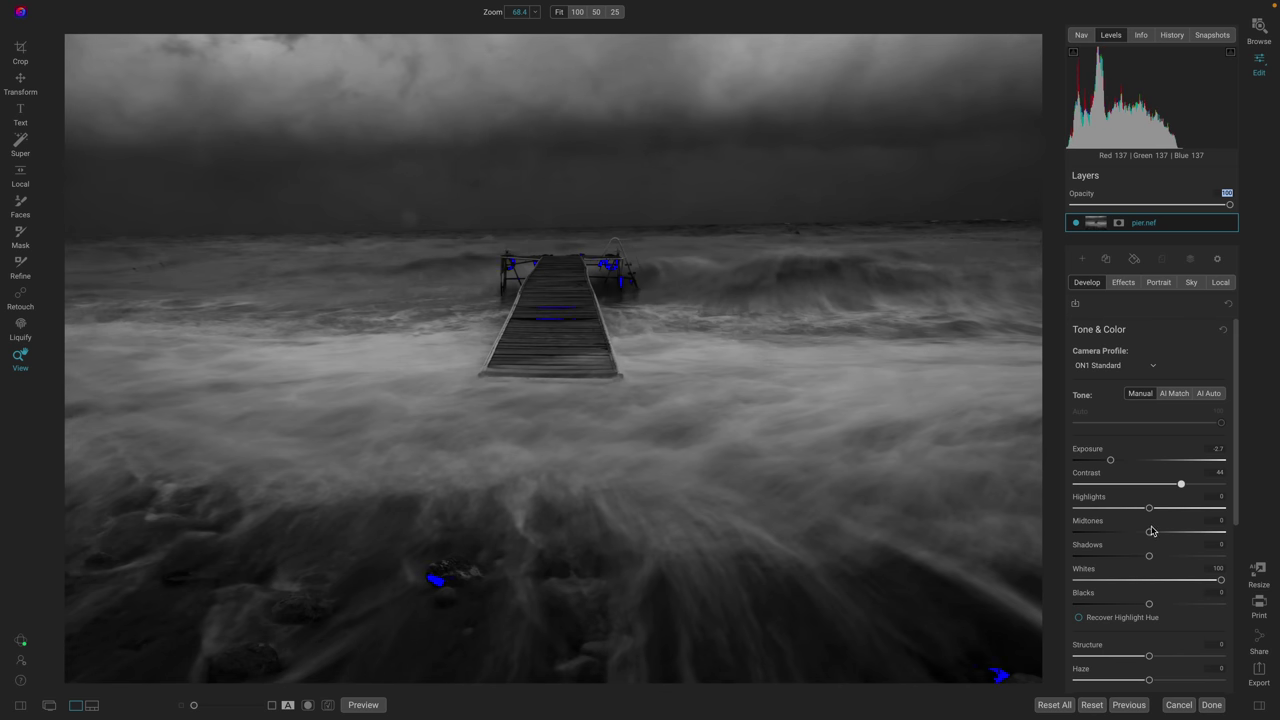
left_click_drag(1151, 531, 1154, 532)
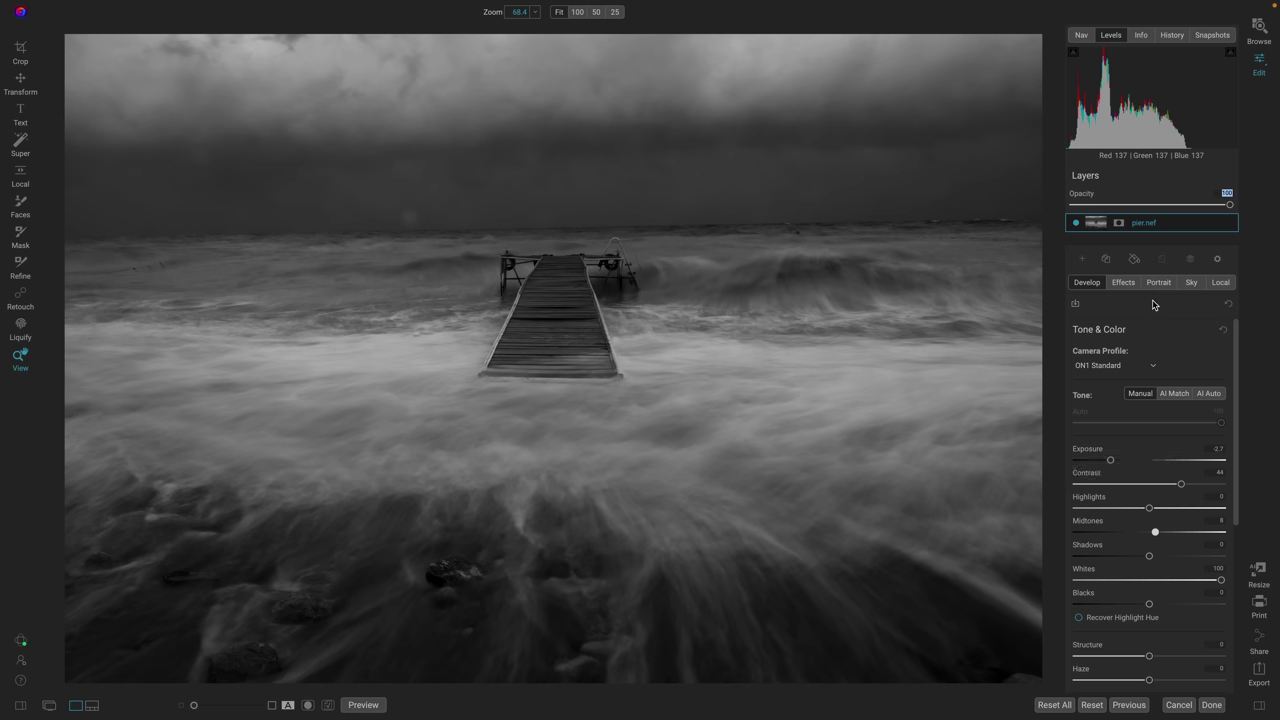
Test Structure at 100 and a Haze change, then reset both sliders to 0
scroll(1170, 450, "down", 5)
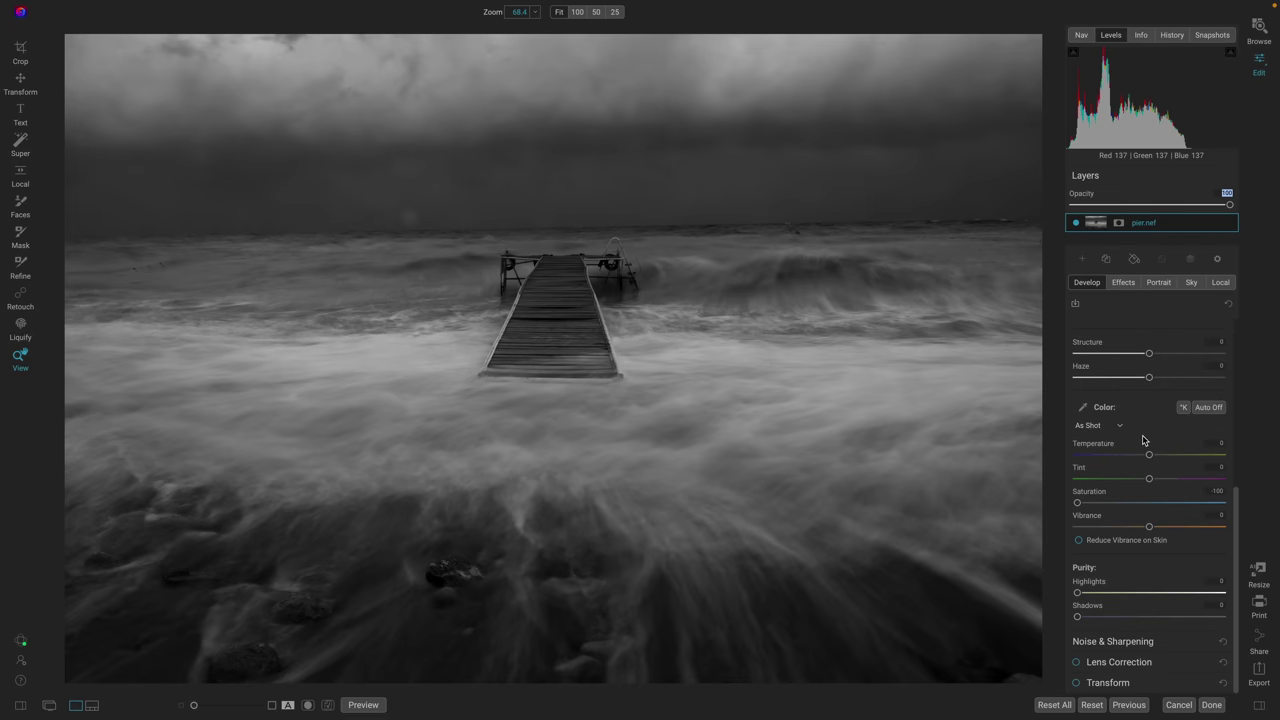
scroll(1143, 440, "up", 2)
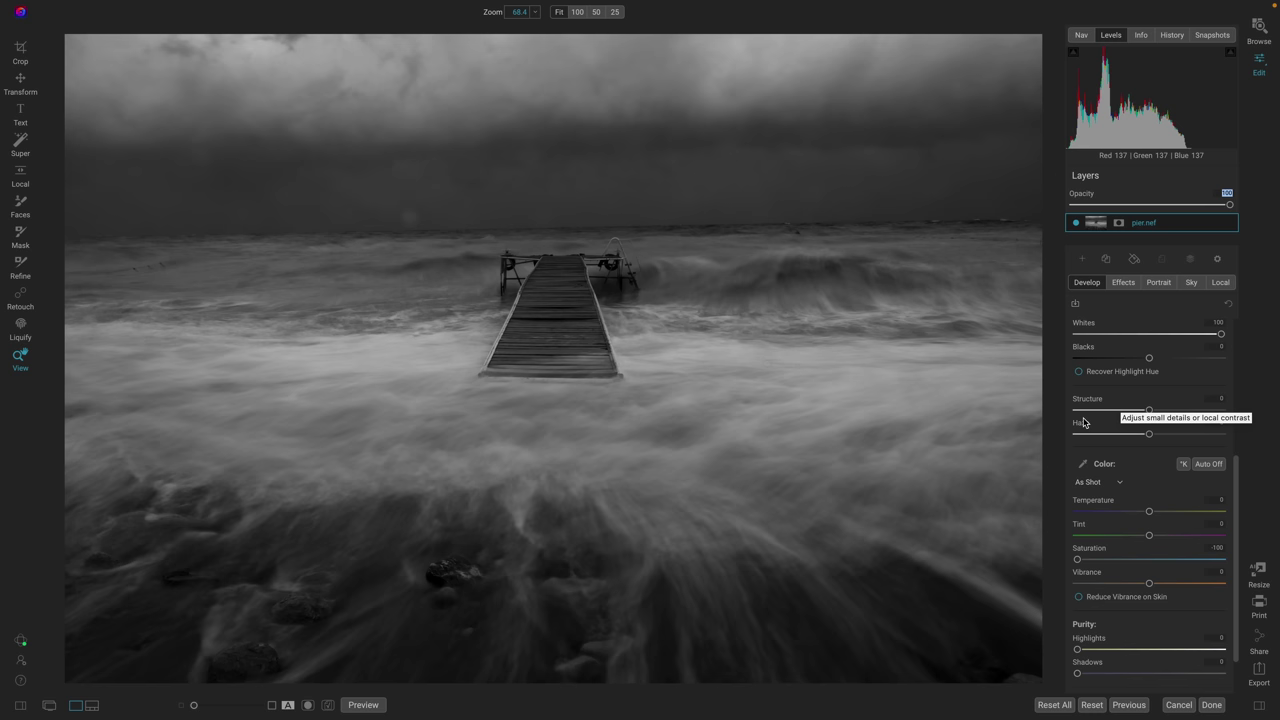
left_click_drag(1148, 412, 1247, 418)
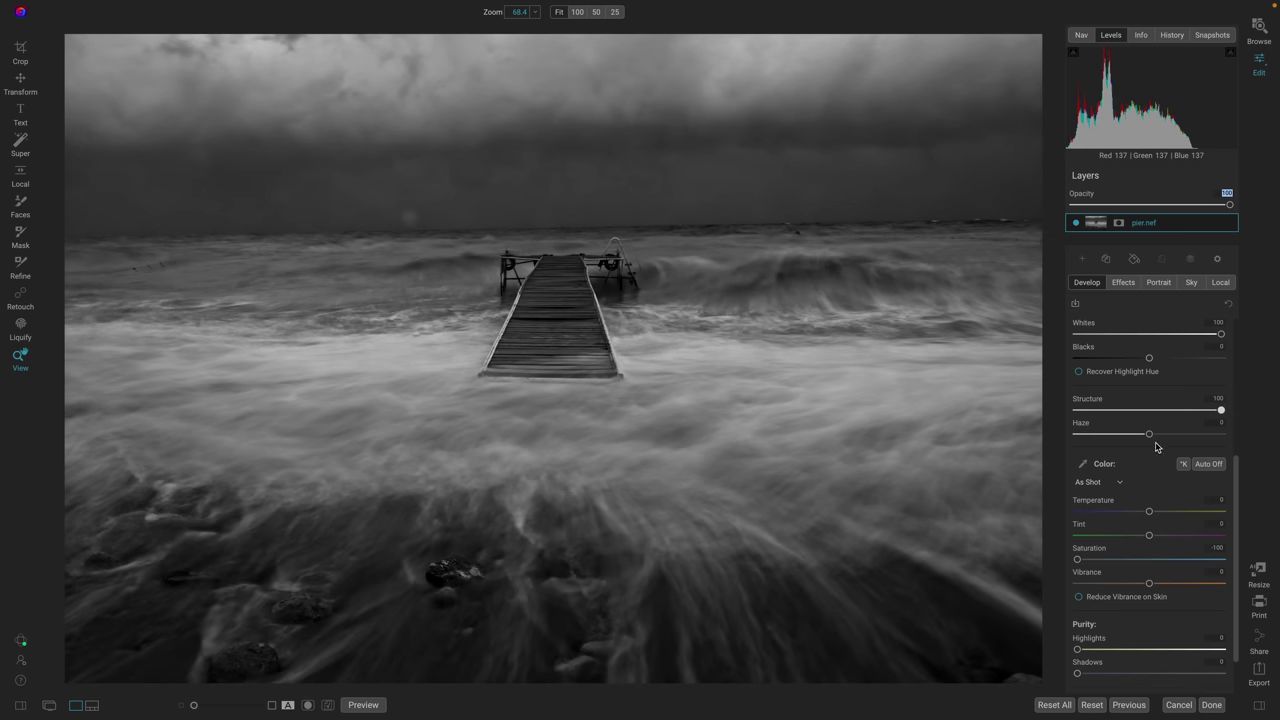
mouse_move(1151, 437)
left_mouse_down()
mouse_move(1185, 436)
mouse_move(1128, 437)
mouse_move(1139, 438)
left_mouse_up()
double_click(1085, 426)
double_click(1098, 399)
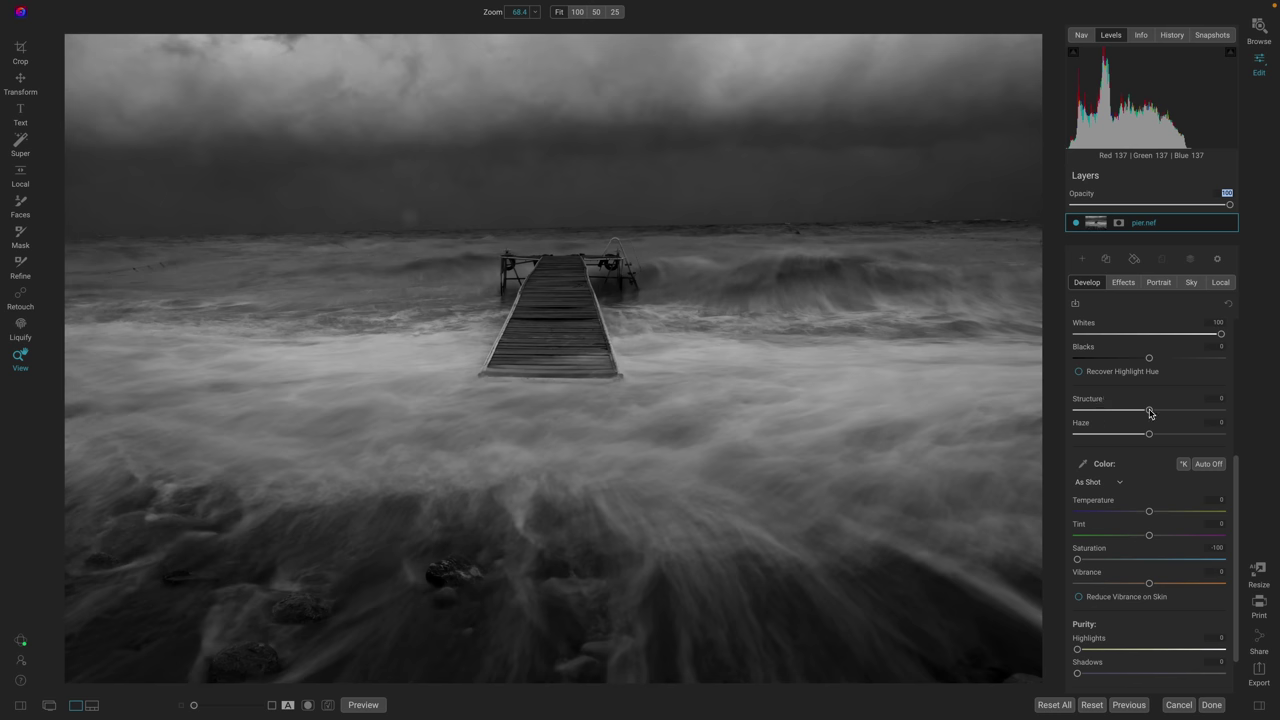
Try Structure at 100 again, reset it to 0, and switch to the Effects tab
left_click_drag(1145, 414, 1222, 413)
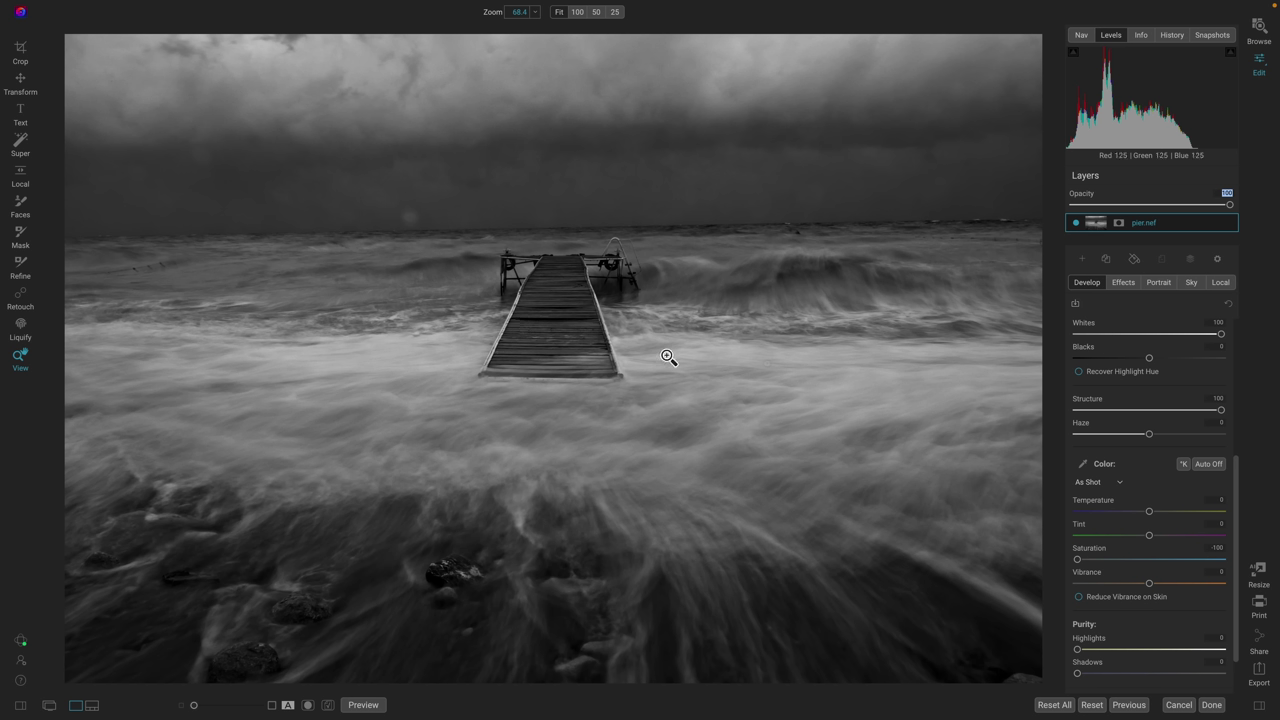
double_click(1100, 401)
left_click(1127, 287)
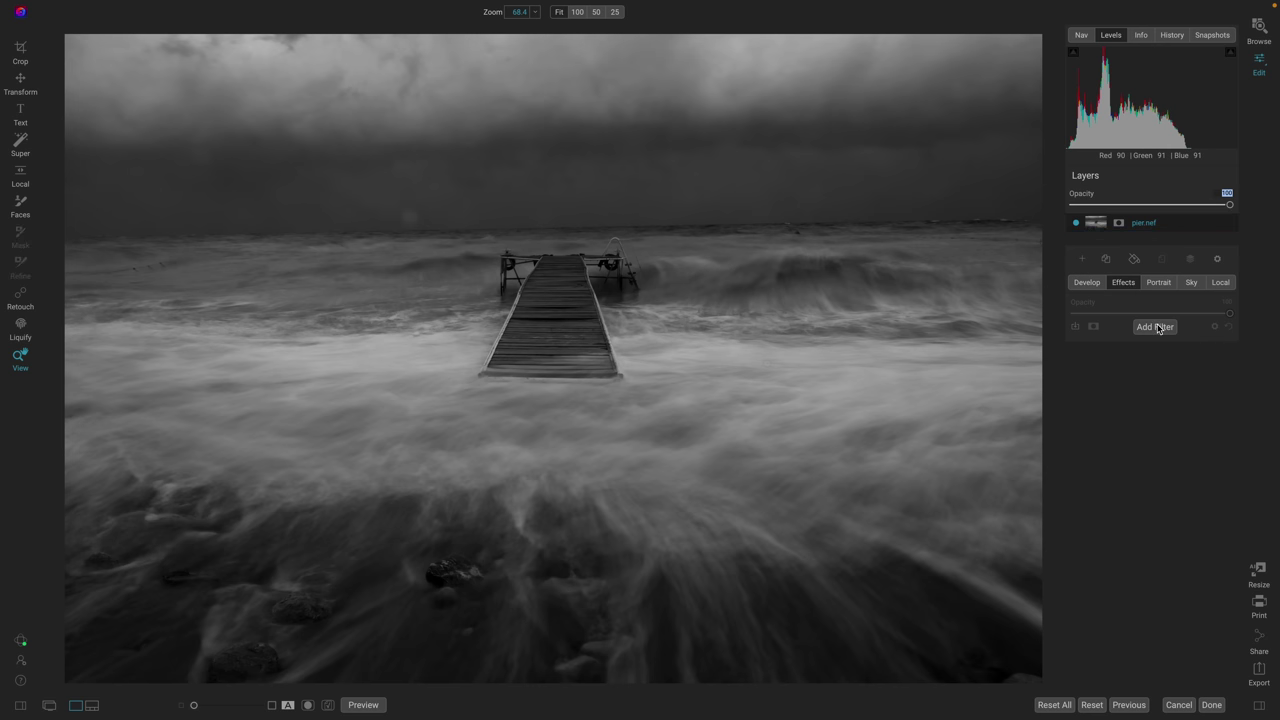
Add a Dynamic Contrast filter named Detail with the Surreal preset, and invert its mask to black
left_click(1155, 327)
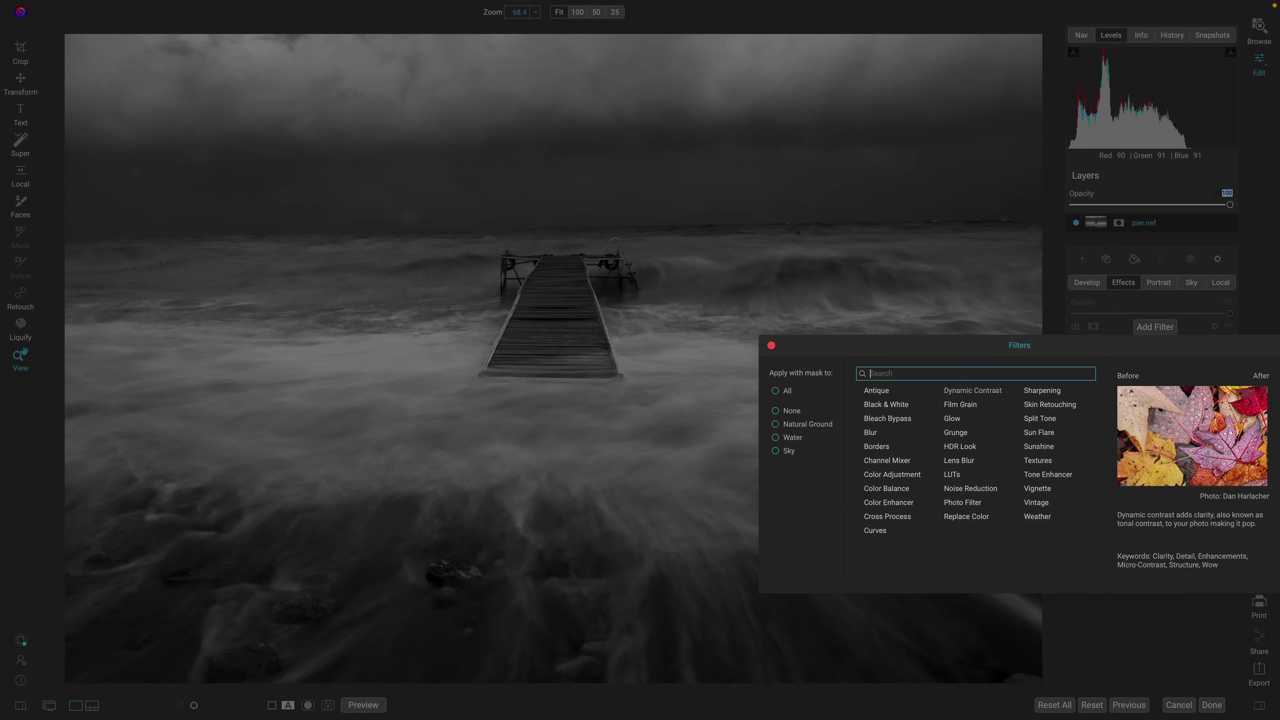
left_click(1000, 396)
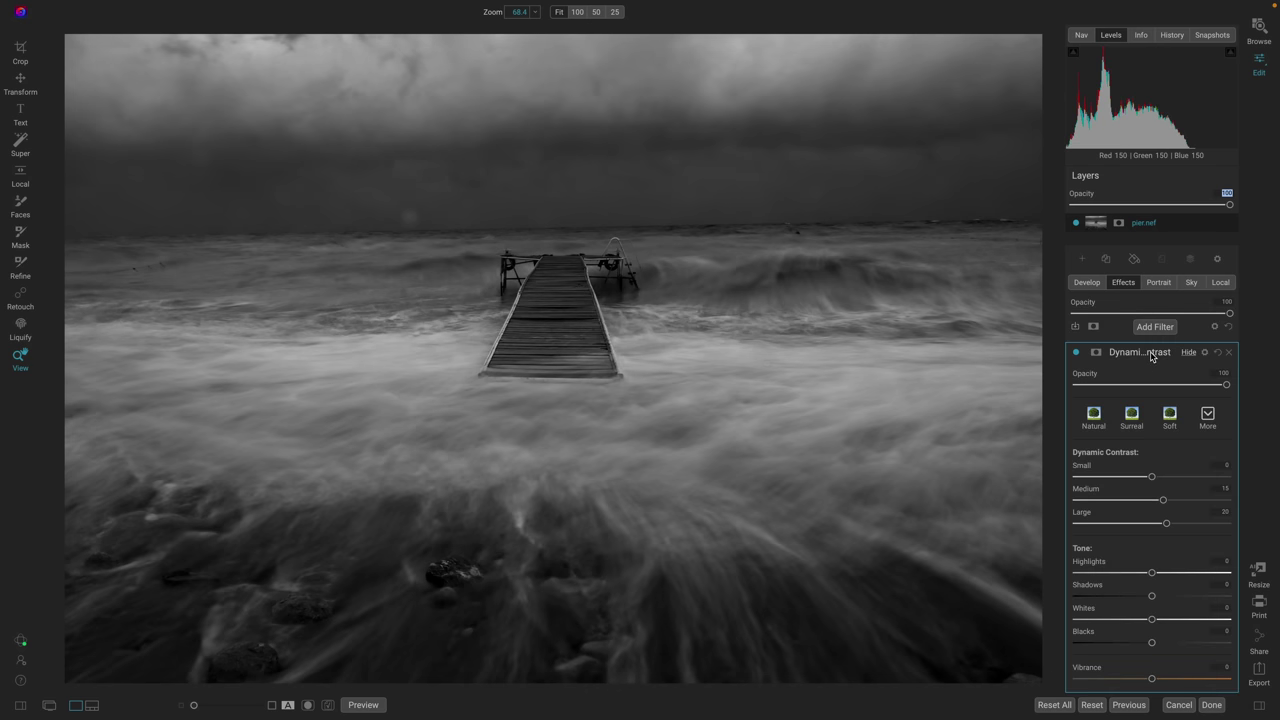
double_click(1151, 357)
type("Detail")
key("Return")
left_click(1133, 418)
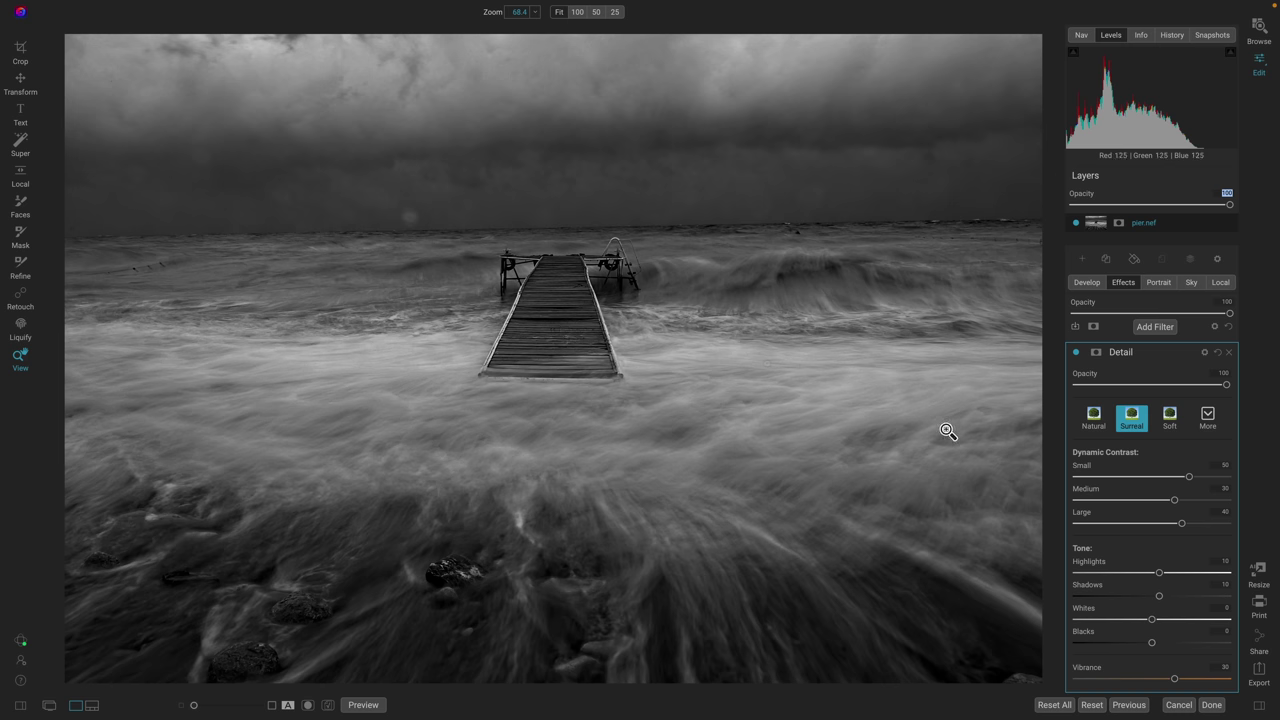
left_click(1096, 354)
left_click(1142, 444)
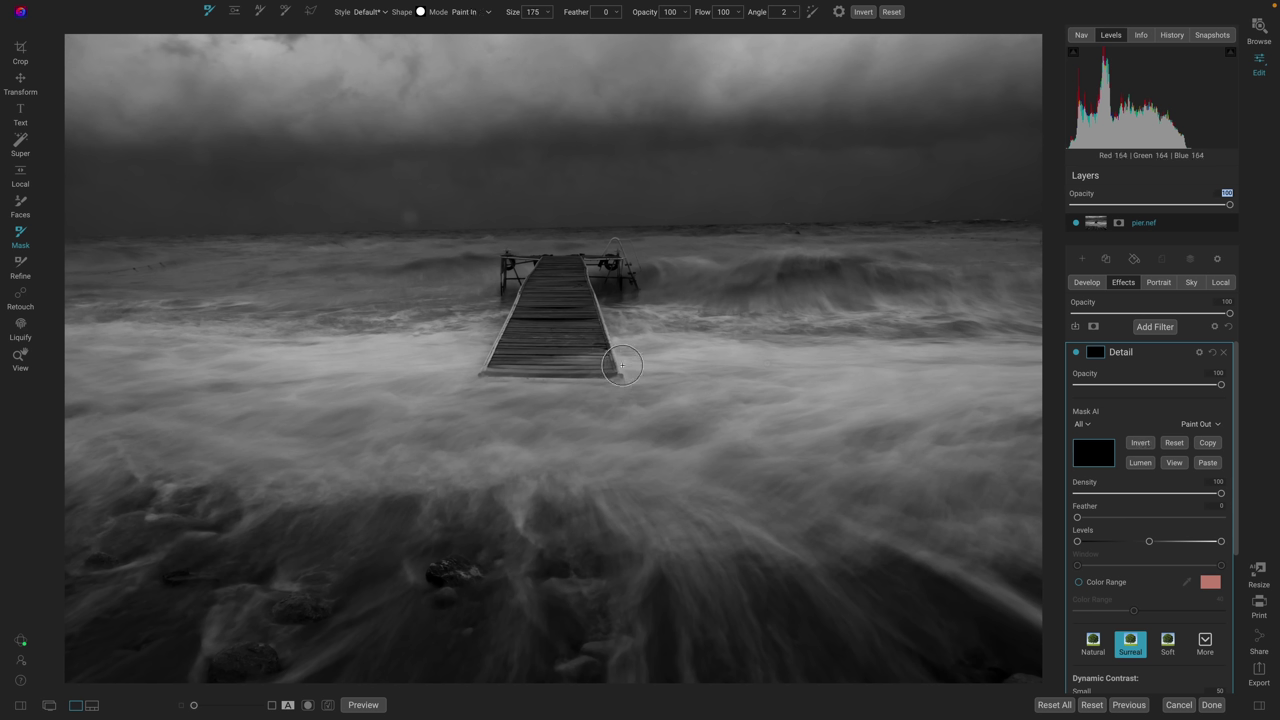
Paint the Detail effect onto the pier and foreground rocks with a feather-100 brush, sizes 300–400
key("bracketright")
key("bracketright")
key("bracketright")
key("bracketright")
key("bracketright")
mouse_move(561, 297)
left_mouse_down()
mouse_move(543, 286)
mouse_move(566, 354)
mouse_move(588, 354)
mouse_move(552, 293)
left_mouse_up()
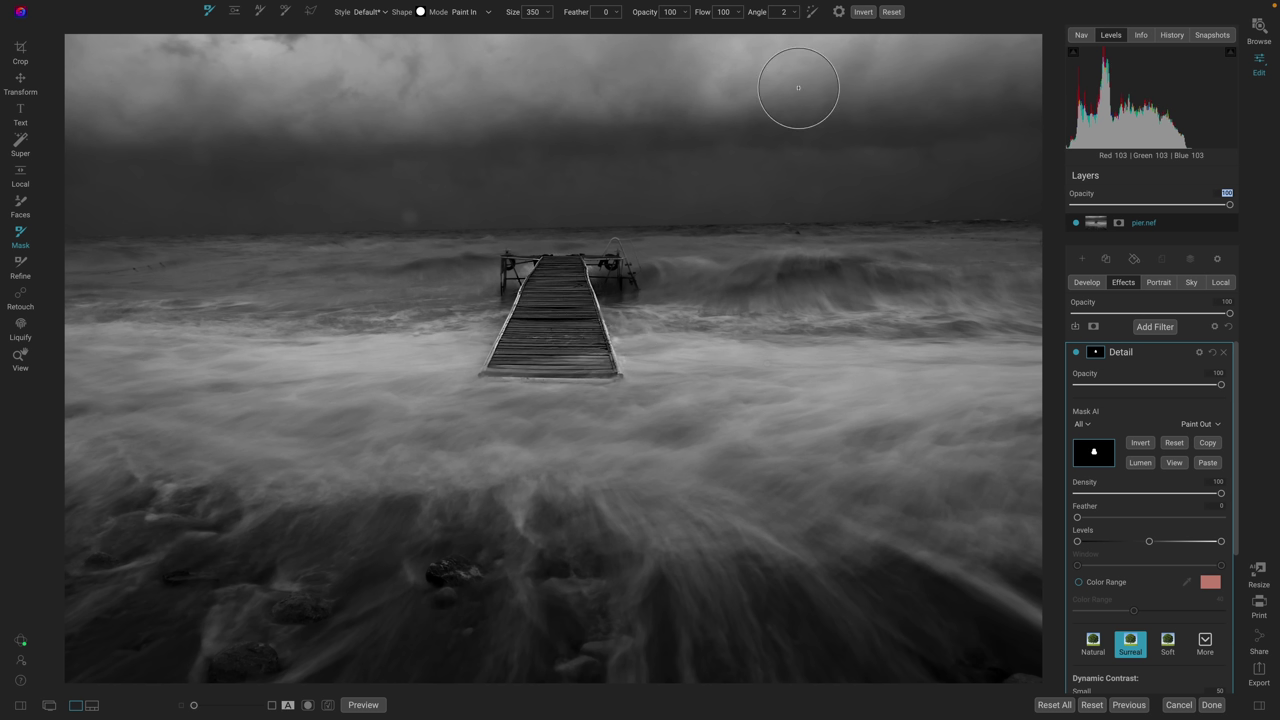
key("ctrl+z")
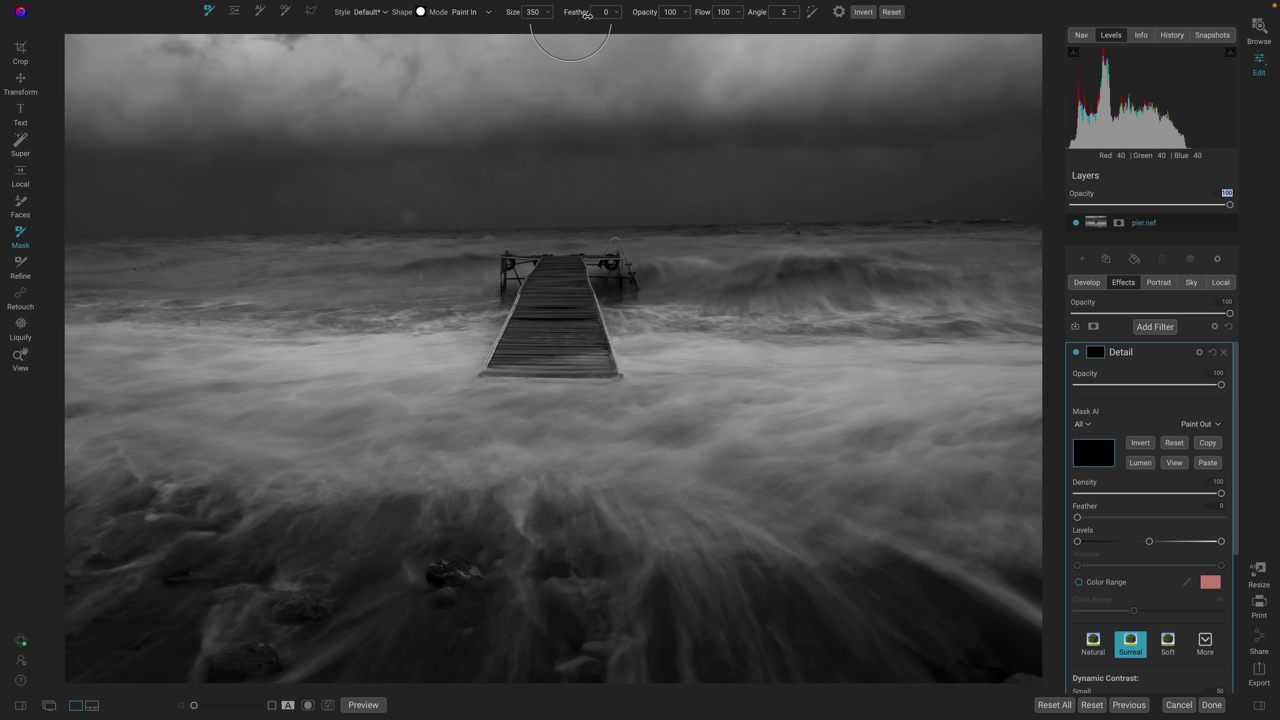
left_click_drag(587, 15, 748, 17)
key("bracketleft")
key("bracketleft")
mouse_move(568, 281)
left_mouse_down()
mouse_move(503, 334)
mouse_move(586, 366)
mouse_move(573, 297)
mouse_move(592, 272)
mouse_move(620, 268)
mouse_move(510, 278)
left_mouse_up()
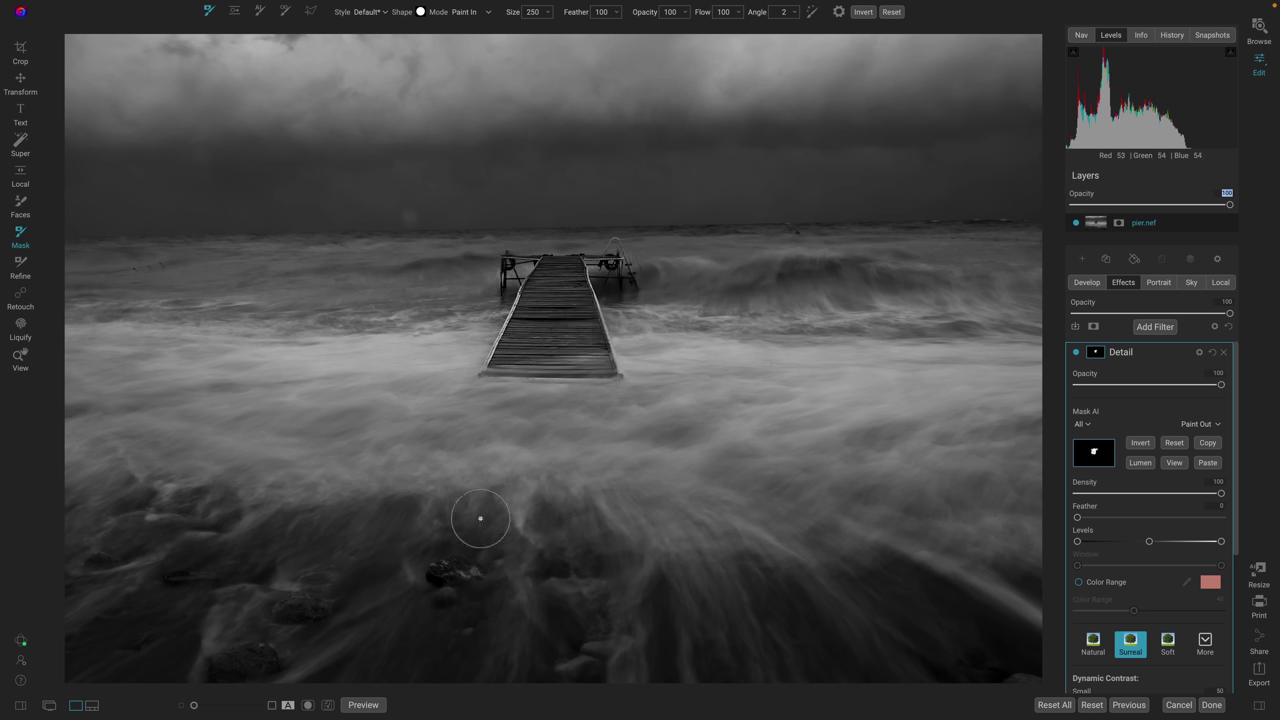
key("bracketright")
key("bracketright")
key("bracketright")
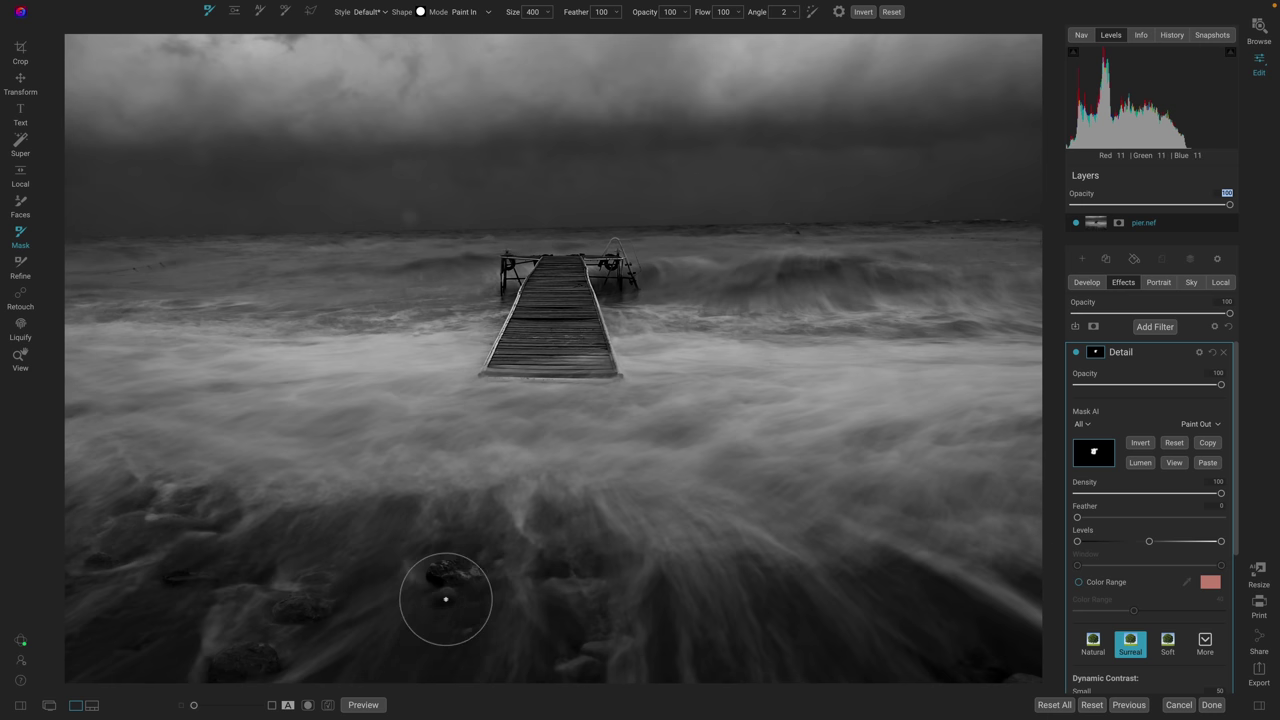
left_click_drag(446, 599, 449, 586)
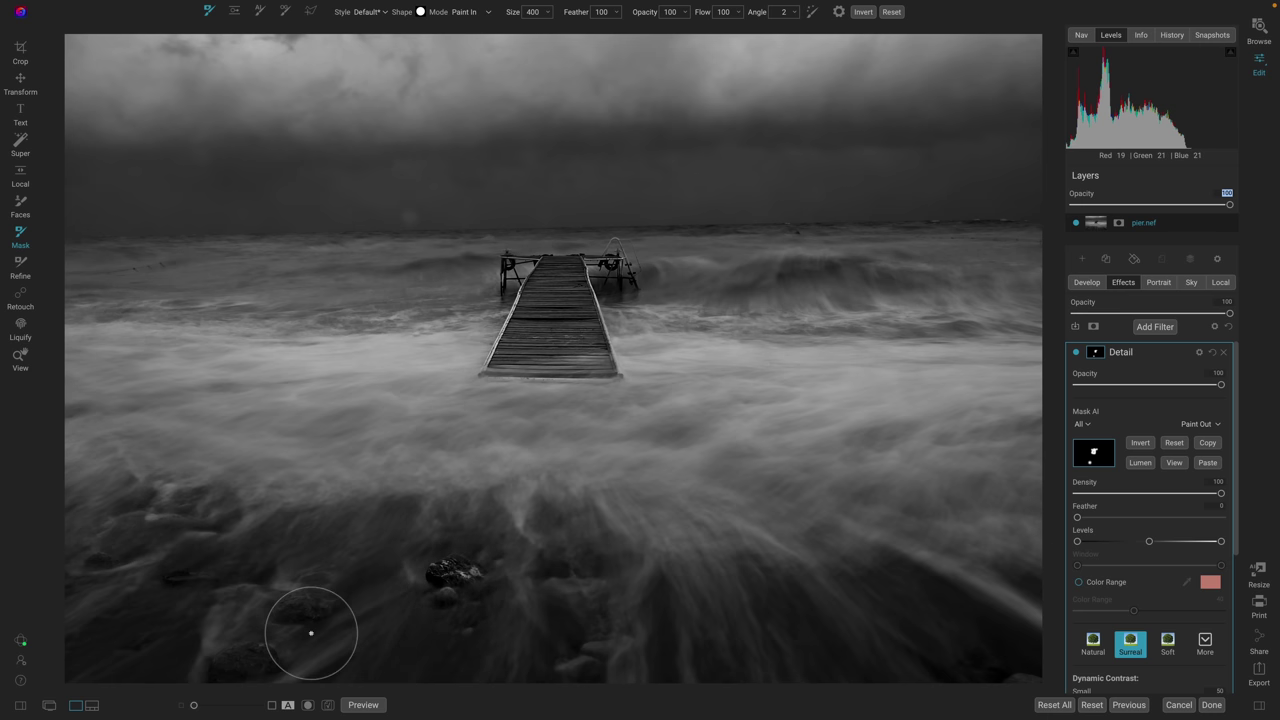
left_click_drag(311, 633, 299, 609)
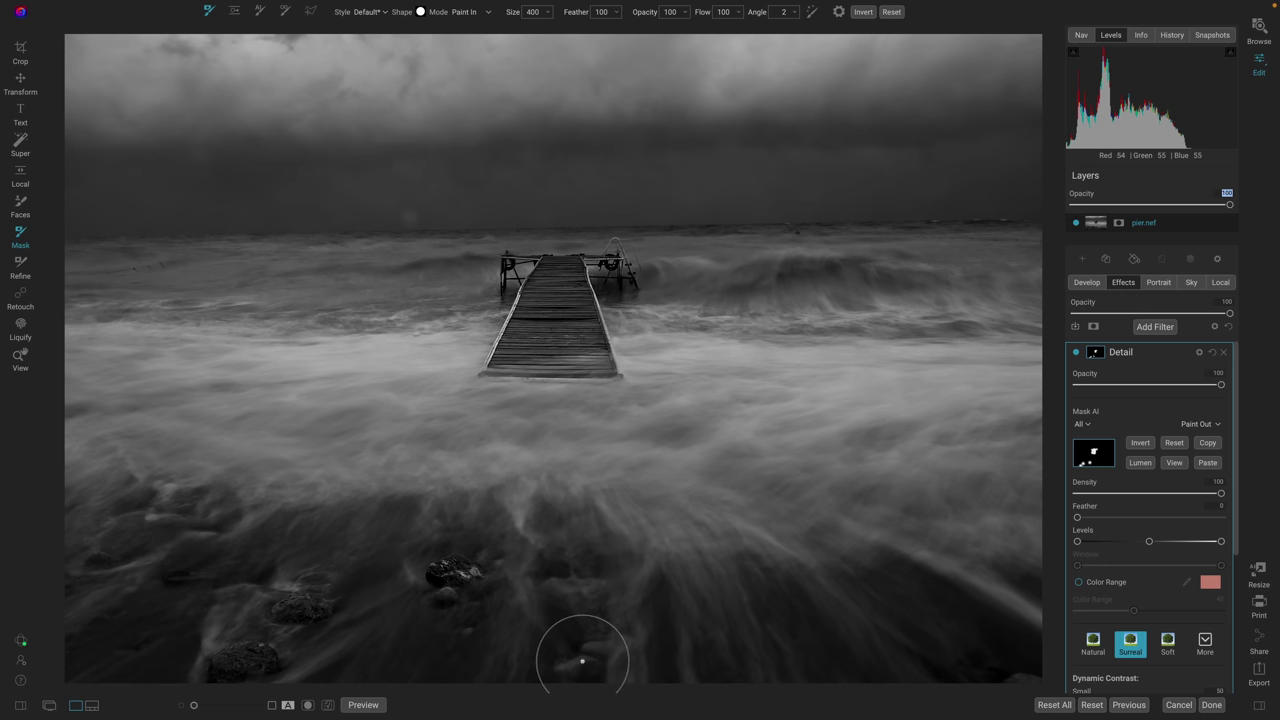
left_click(583, 661)
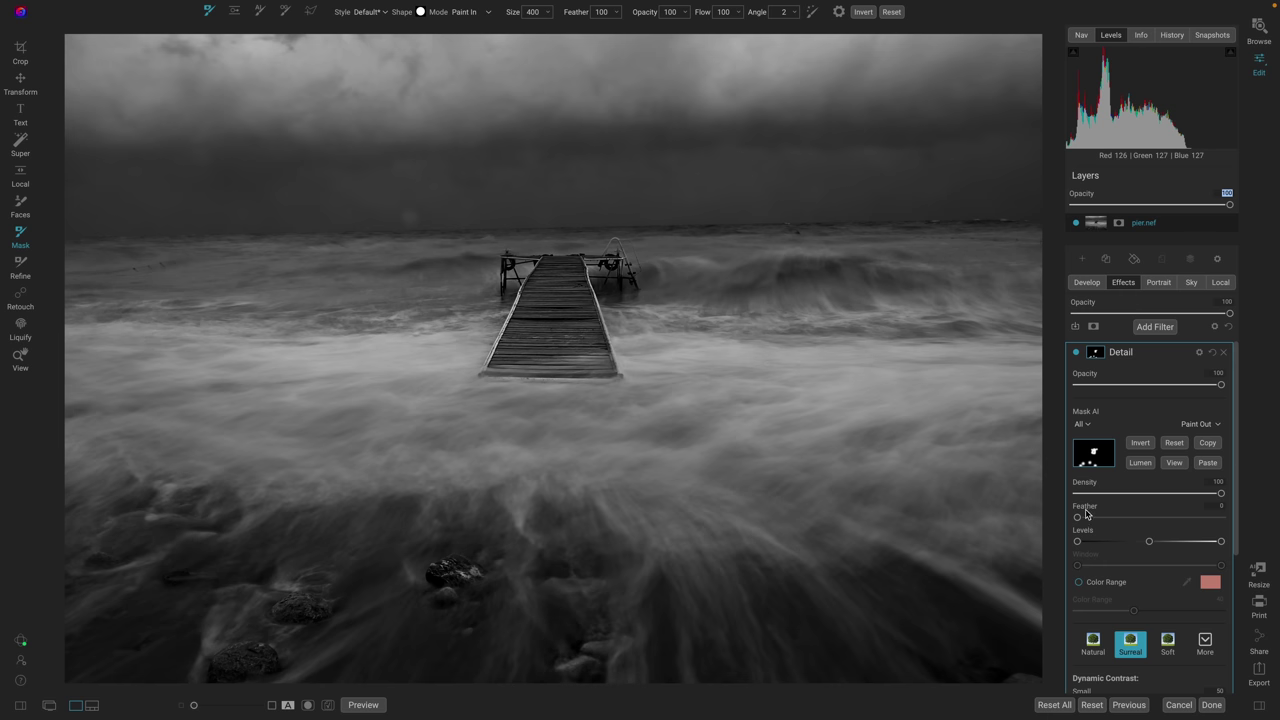
Set the Detail mask feather to 31 and filter opacity to 95, then toggle it to compare
left_click_drag(1079, 518, 1123, 519)
mouse_move(1221, 386)
left_mouse_down()
mouse_move(1077, 388)
mouse_move(1210, 395)
left_mouse_up()
left_click(1077, 354)
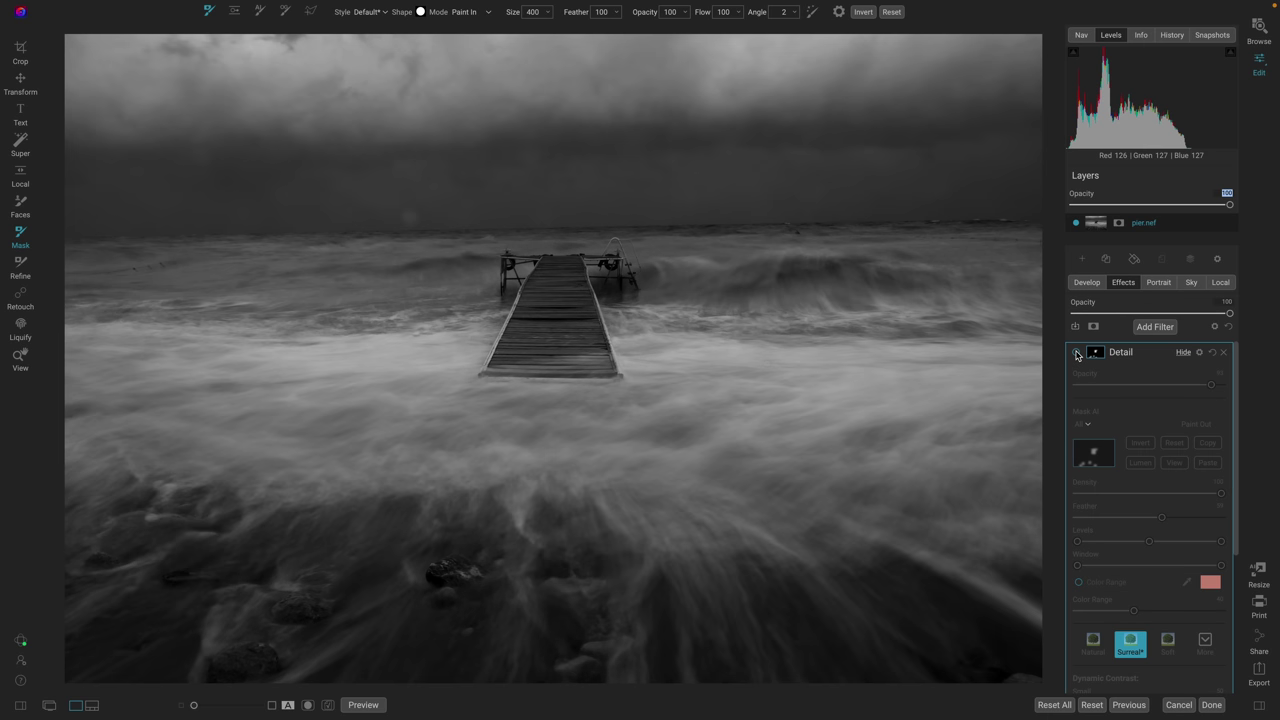
left_click(1077, 354)
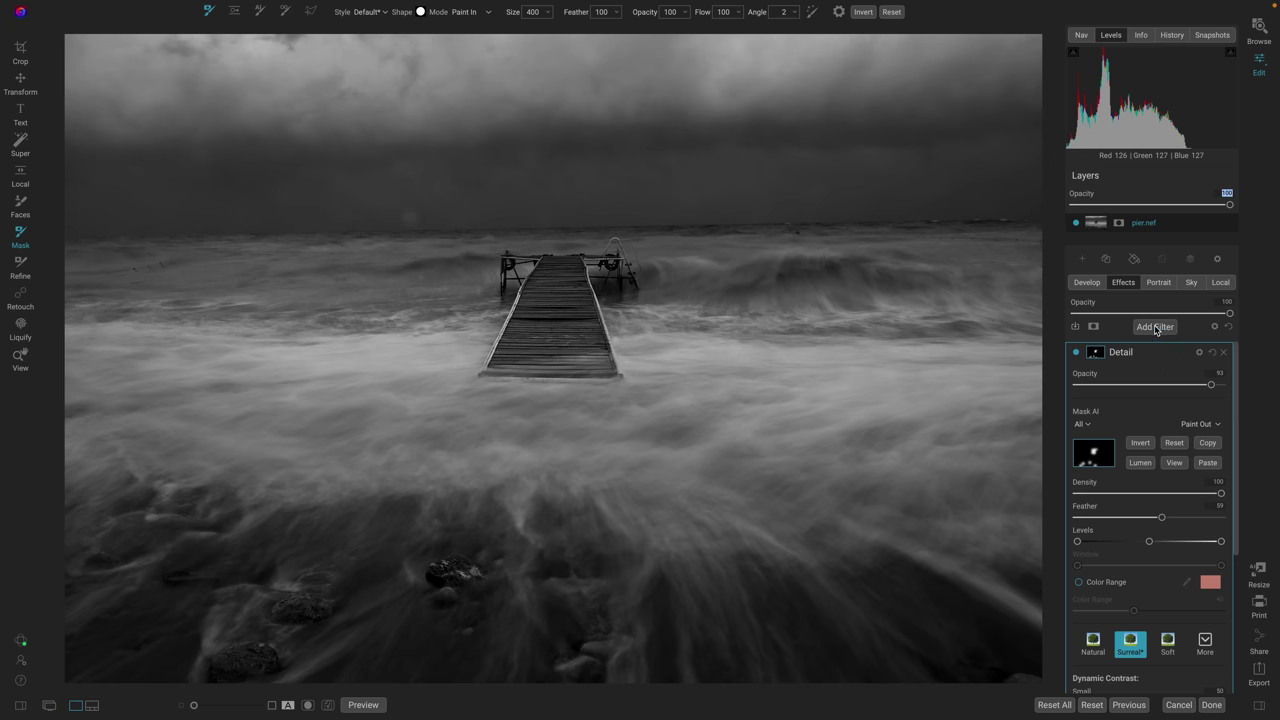
Add a Glow filter with the Darker preset and toggle it off and on to compare
left_click(1156, 327)
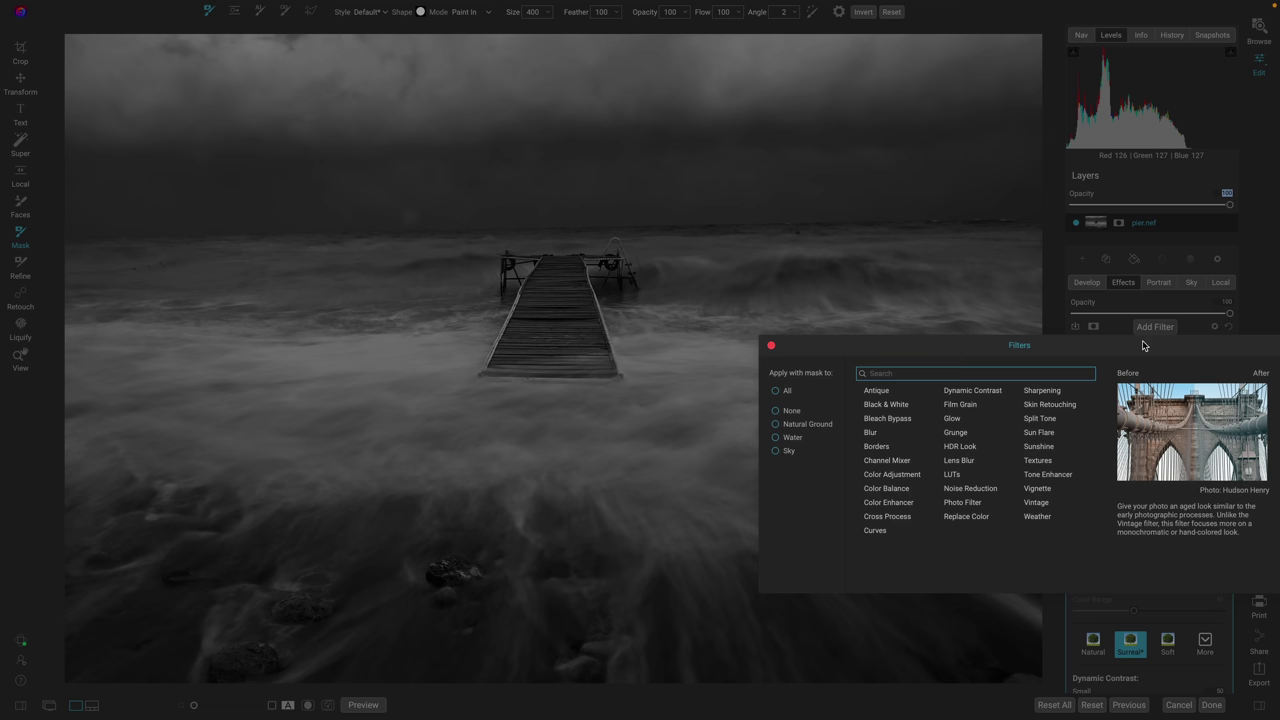
left_click(953, 419)
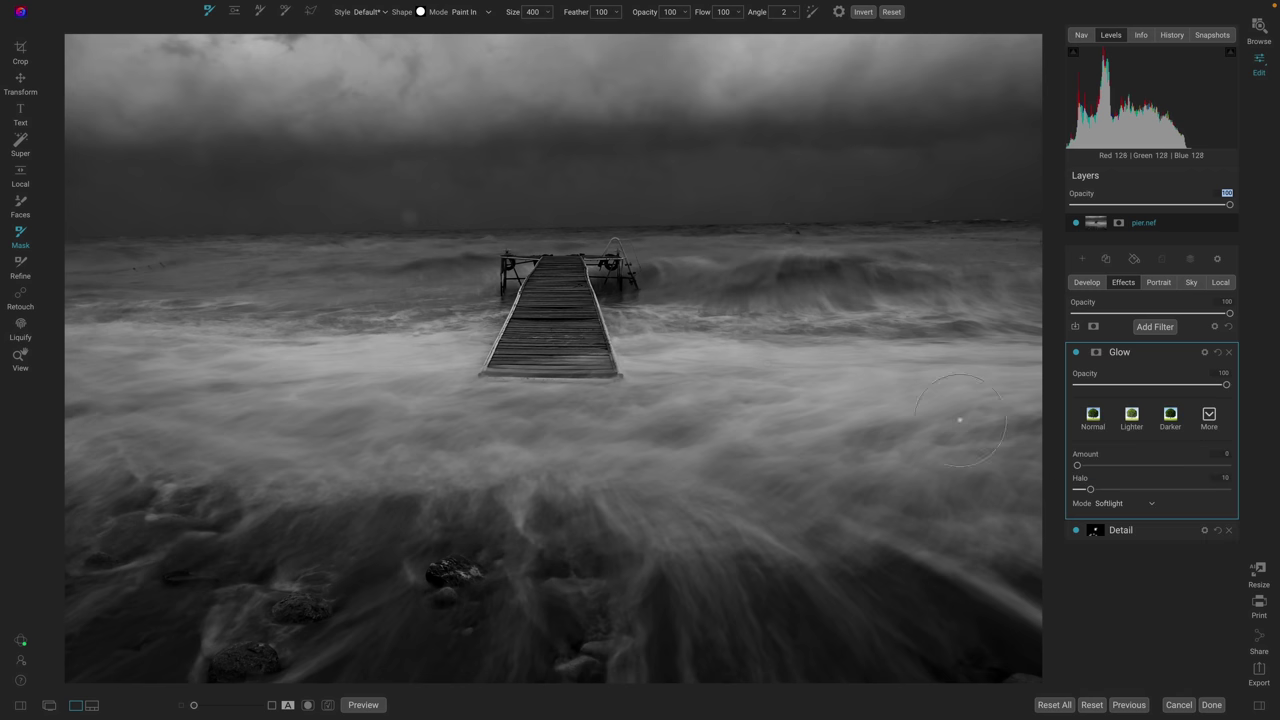
left_click(1175, 422)
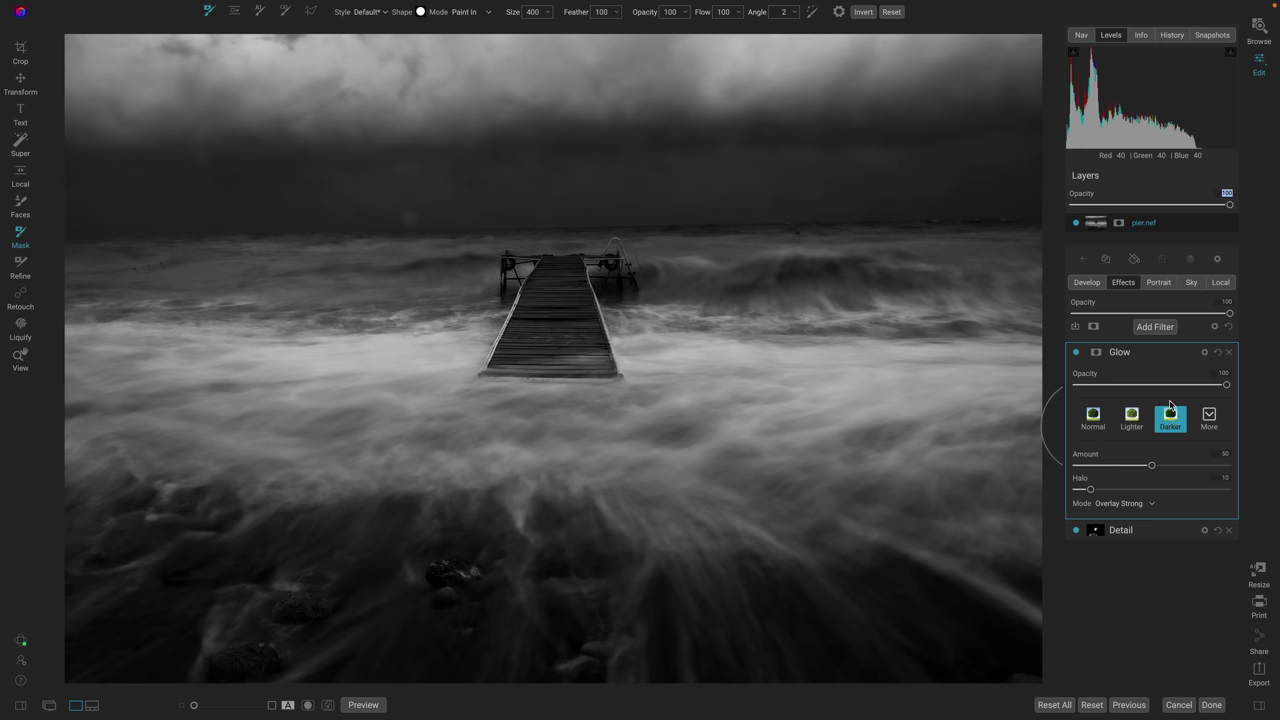
left_click(1076, 353)
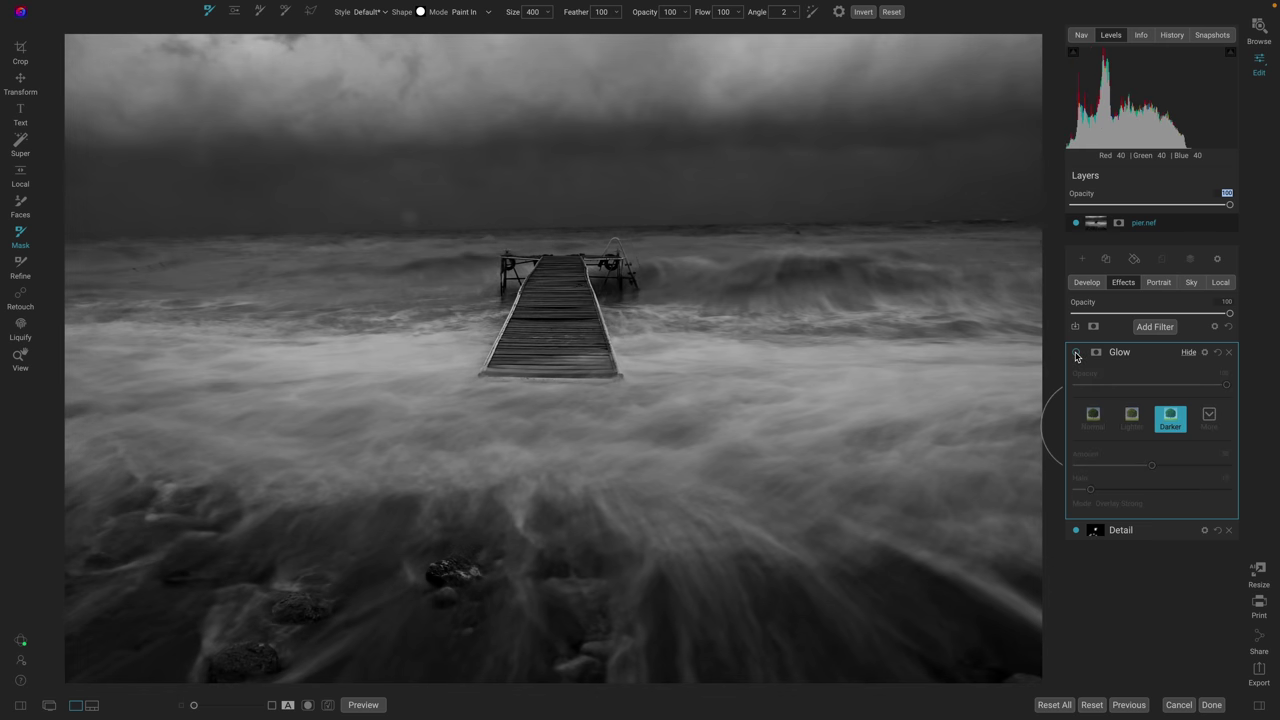
left_click(1076, 353)
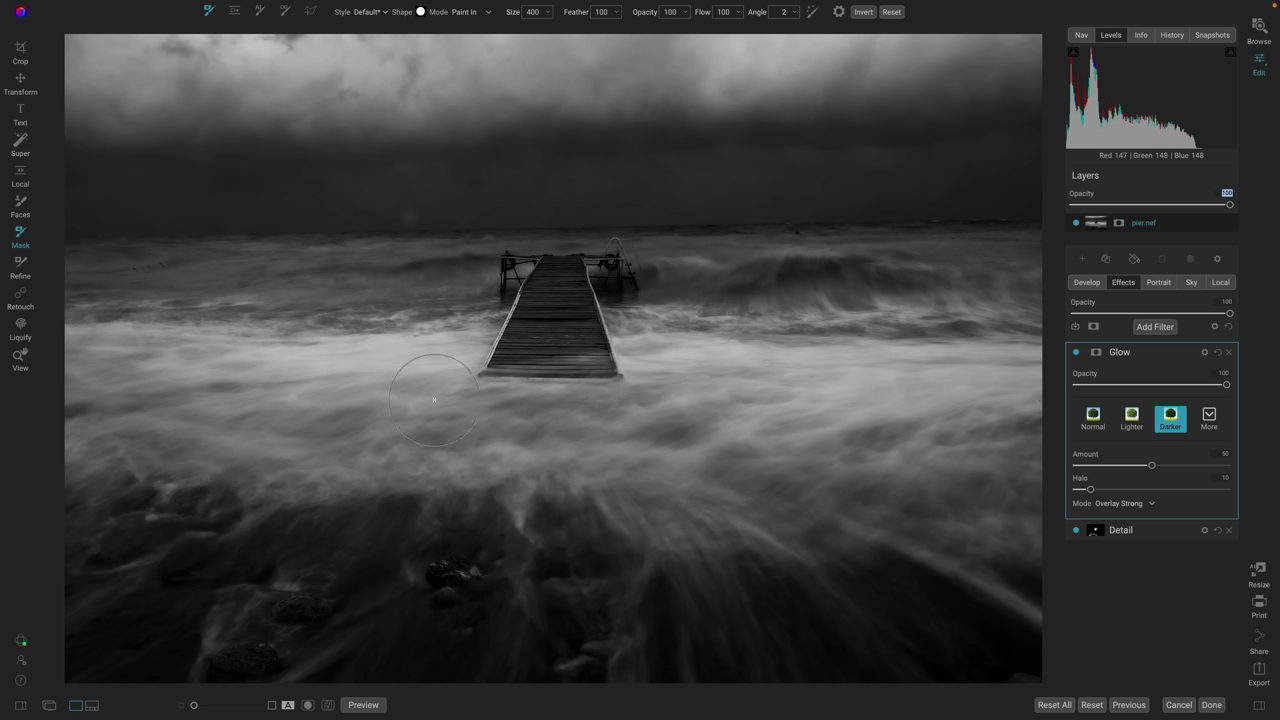
Paint the Glow out along the pier, resizing the brush between 175 and 300
key("bracketleft")
key("bracketleft")
key("bracketleft")
key("bracketleft")
mouse_move(551, 278)
left_mouse_down()
mouse_move(612, 274)
mouse_move(511, 301)
mouse_move(530, 340)
mouse_move(525, 366)
mouse_move(549, 302)
mouse_move(588, 362)
mouse_move(572, 307)
mouse_move(532, 361)
mouse_move(505, 366)
mouse_move(554, 264)
left_mouse_up()
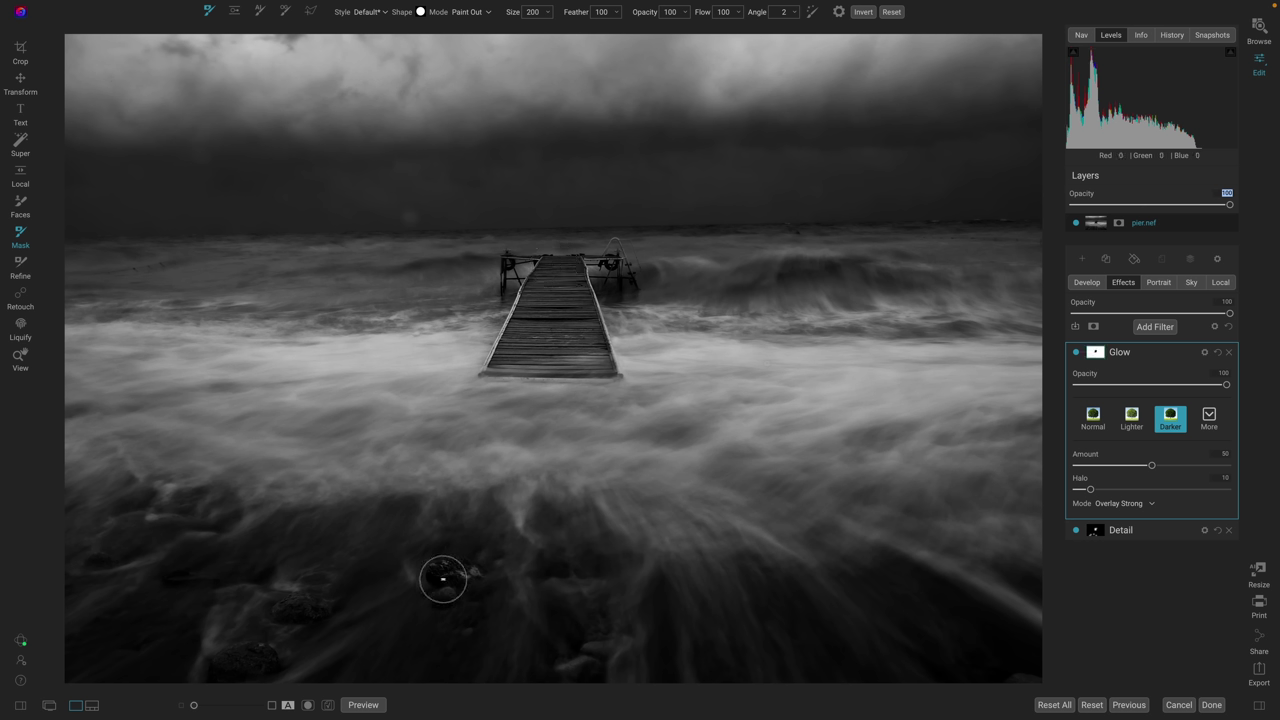
key("bracketright")
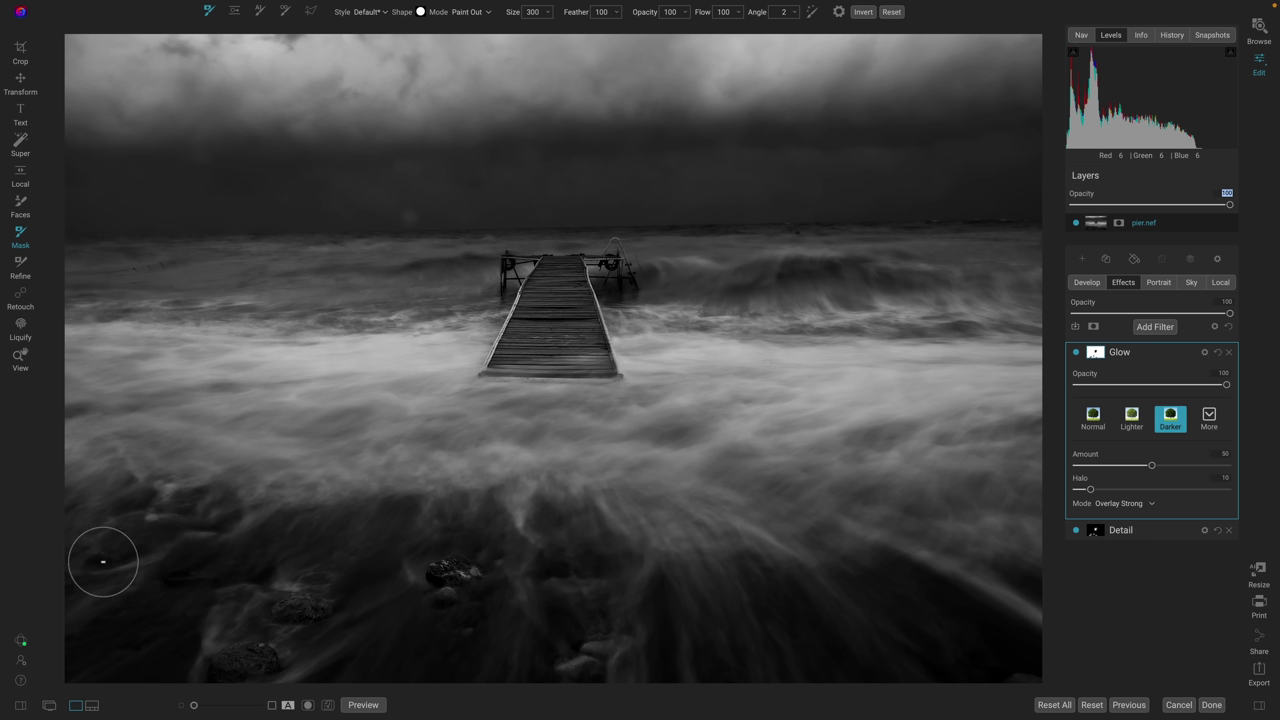
key("bracketleft")
key("bracketleft")
key("bracketleft")
key("bracketleft")
key("bracketleft")
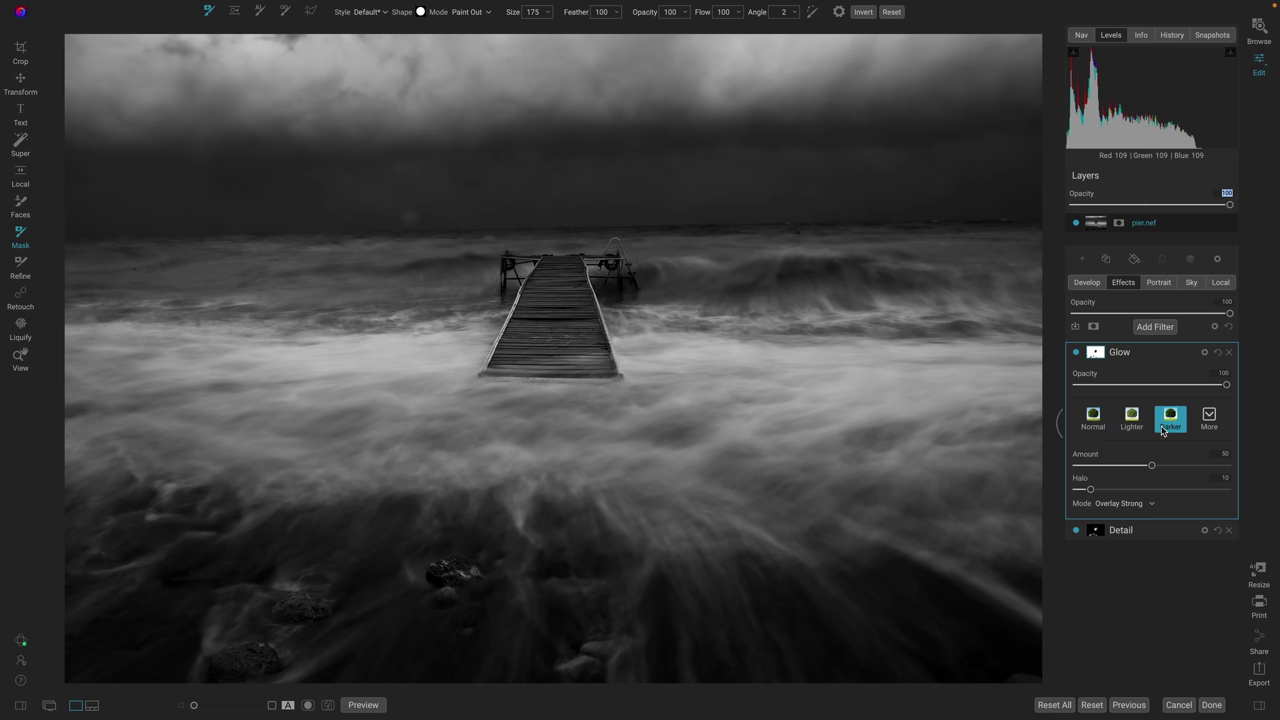
Tighten the Glow mask feather to 21 while viewing the mask, then toggle the filter to compare
left_click(1096, 354)
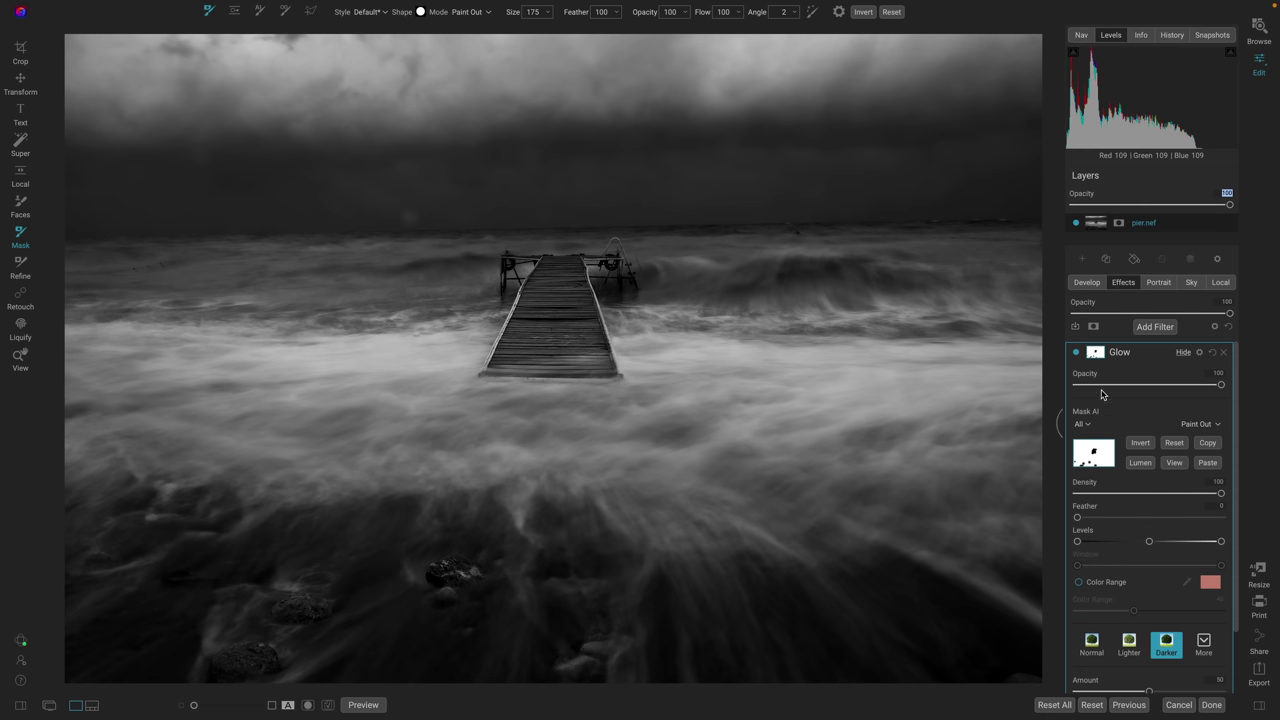
left_click_drag(1078, 518, 1128, 520)
left_click(1174, 462)
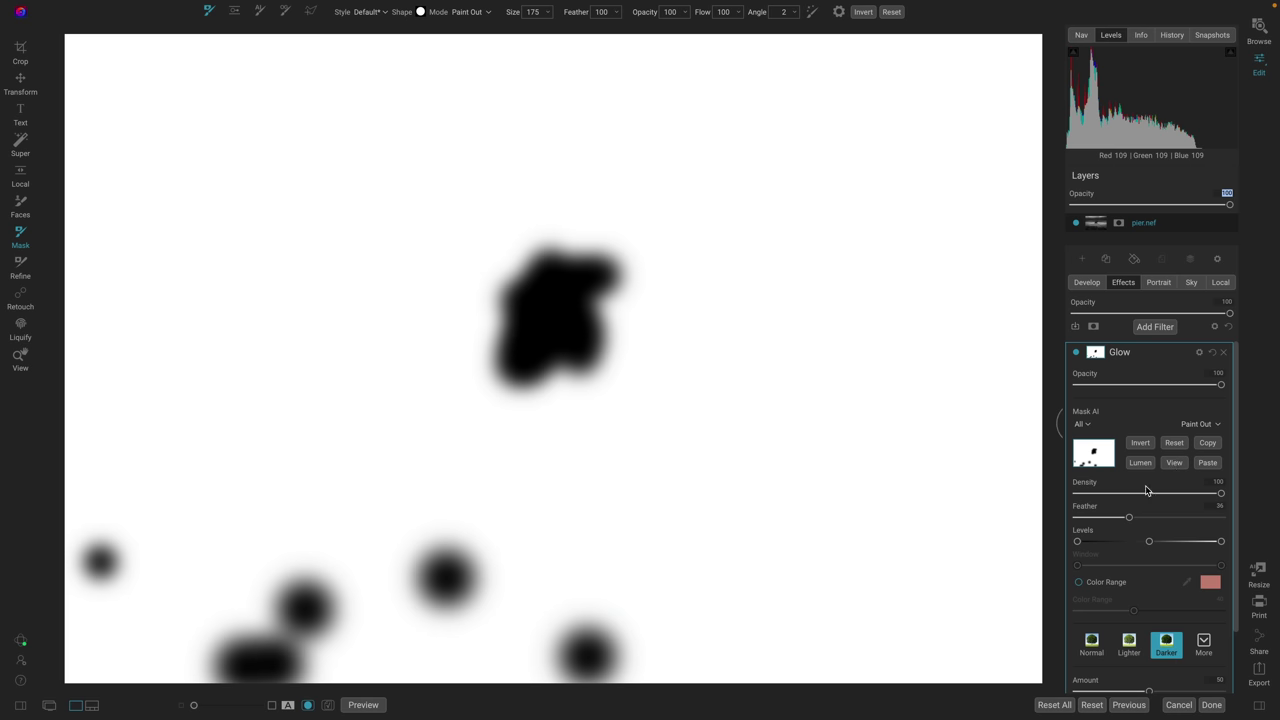
mouse_move(1129, 517)
left_mouse_down()
mouse_move(1083, 518)
mouse_move(1174, 518)
mouse_move(1107, 518)
left_mouse_up()
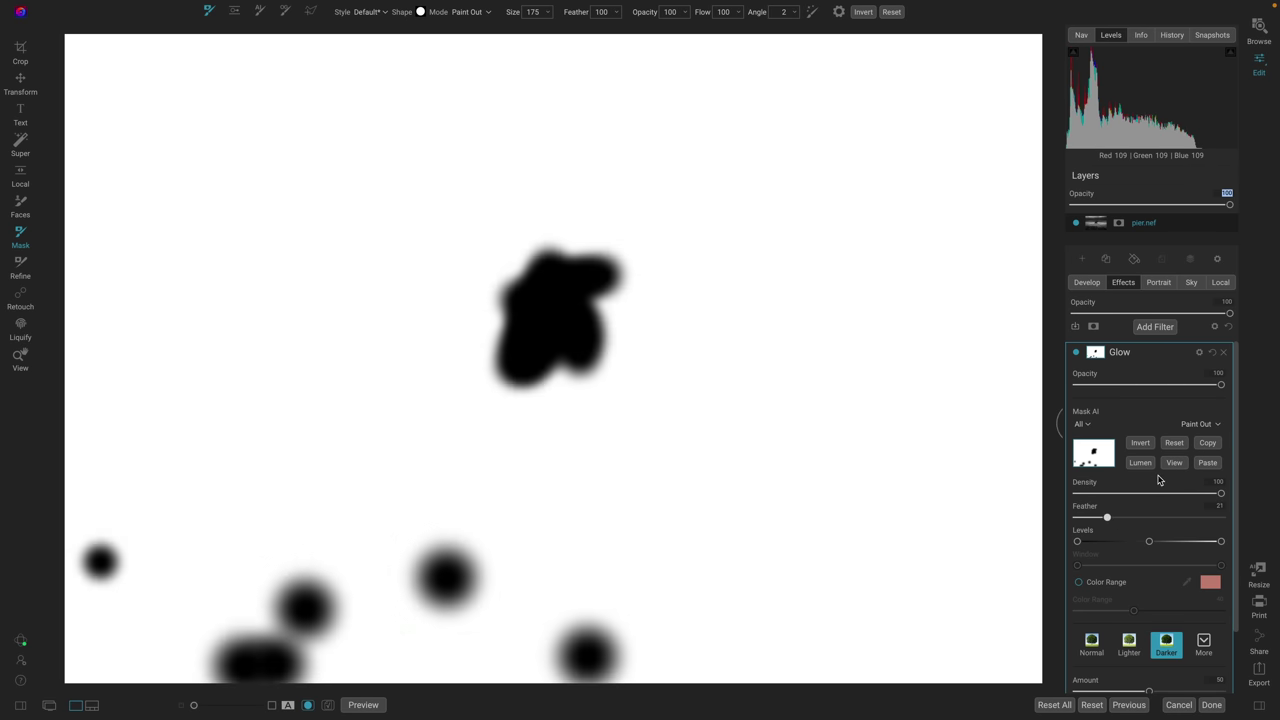
left_click(1176, 466)
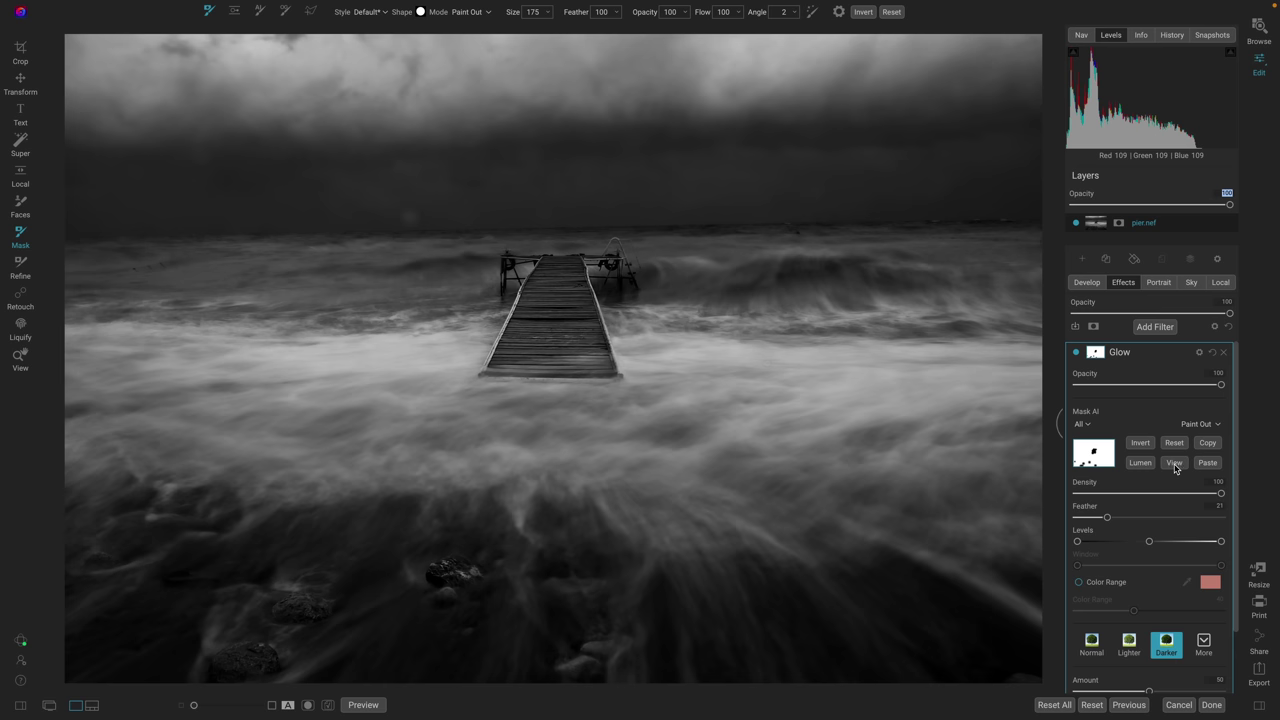
left_click(1077, 355)
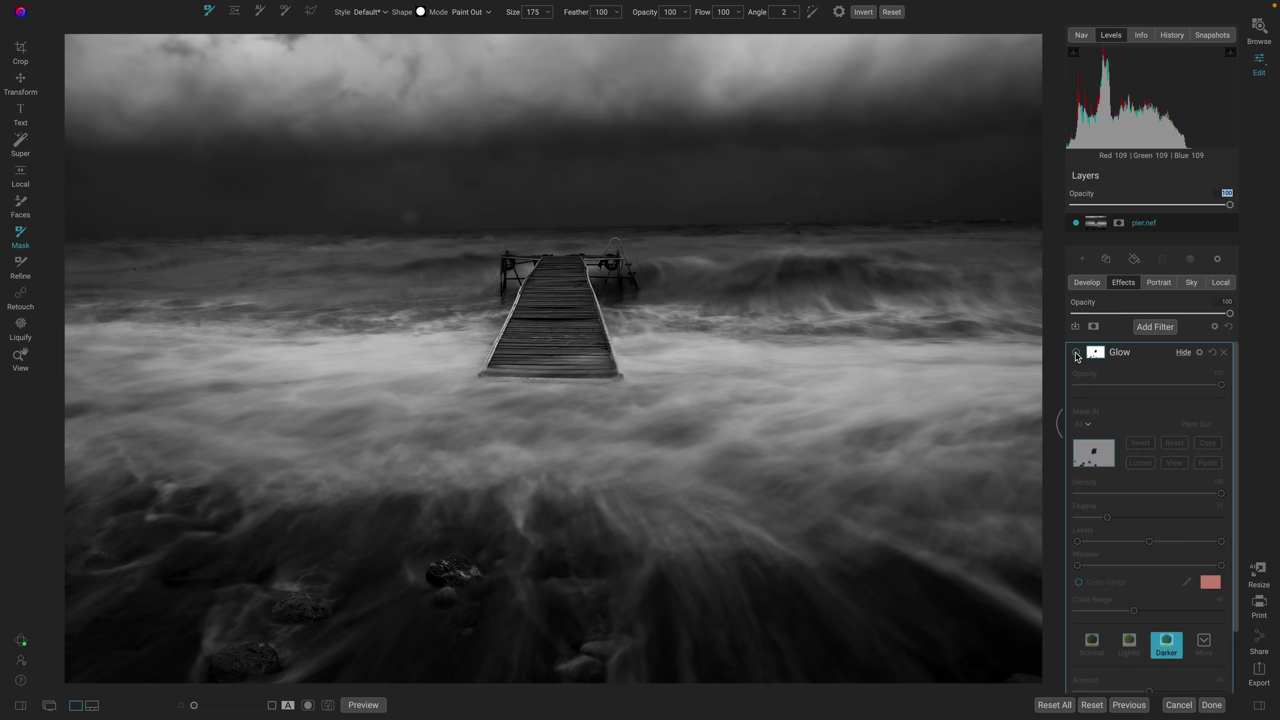
left_click(1077, 355)
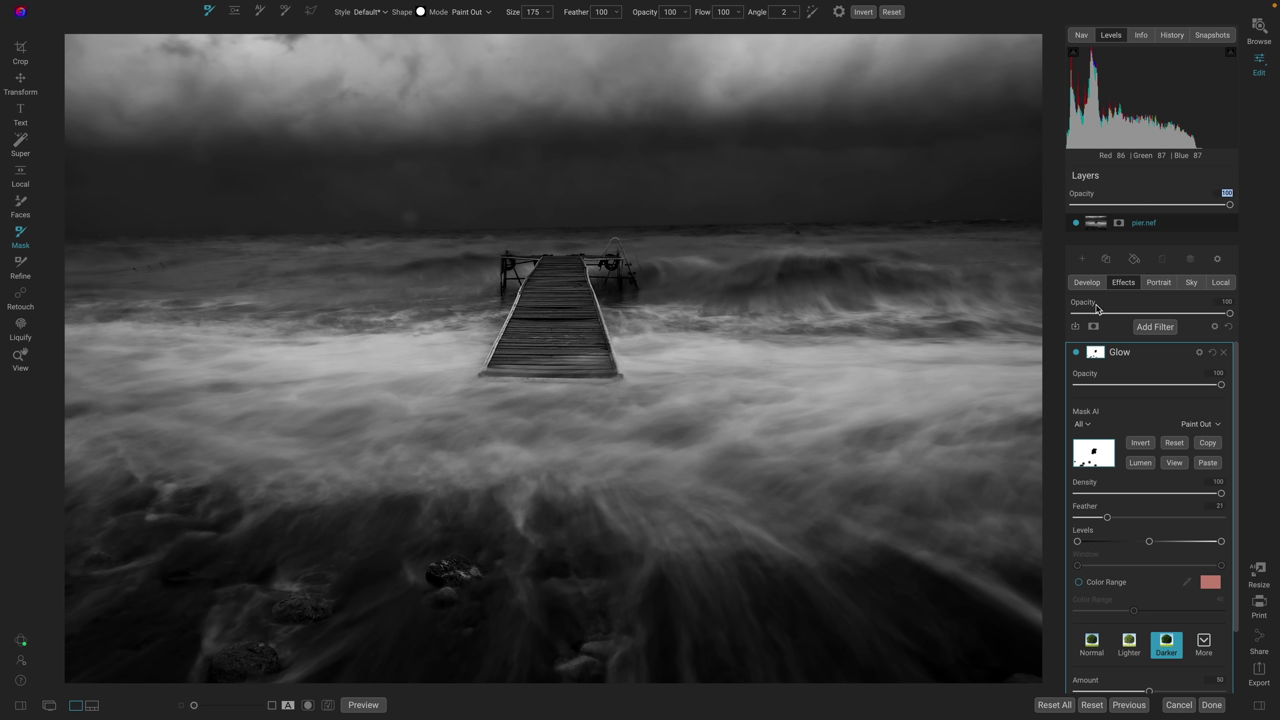
Delete the Glow filter and add a Black & White filter
left_click(1223, 352)
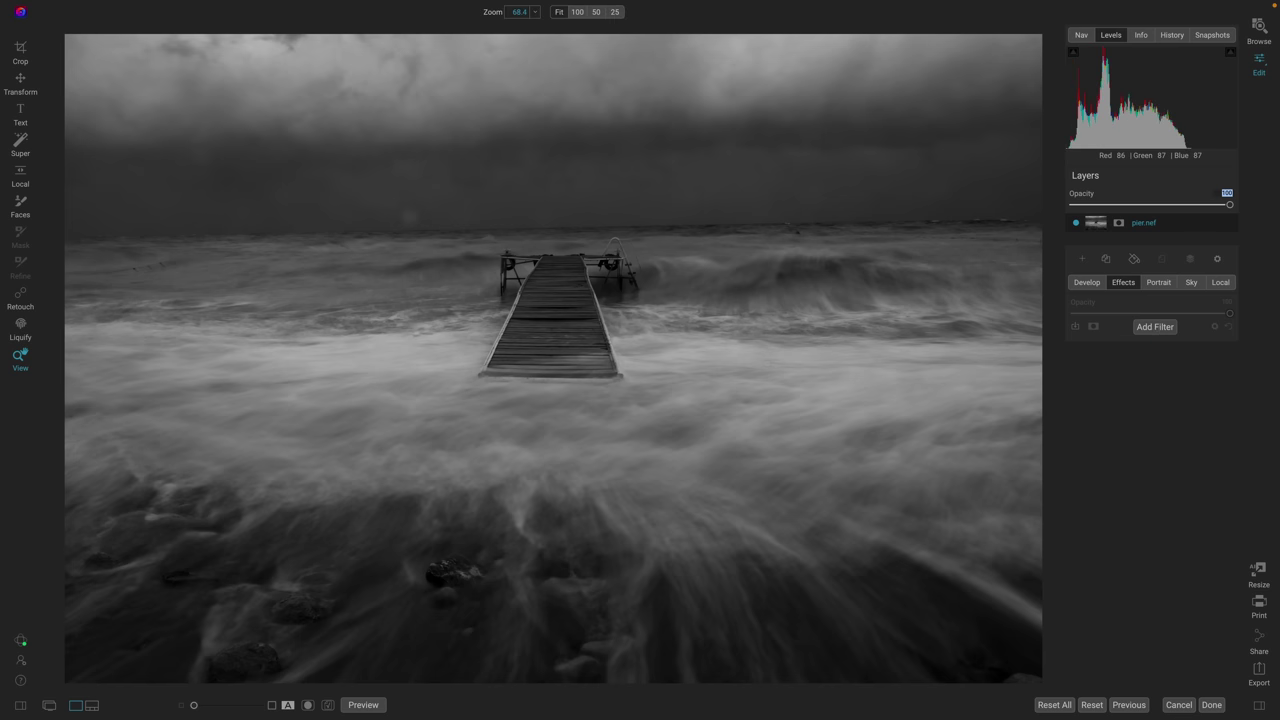
left_click(1155, 328)
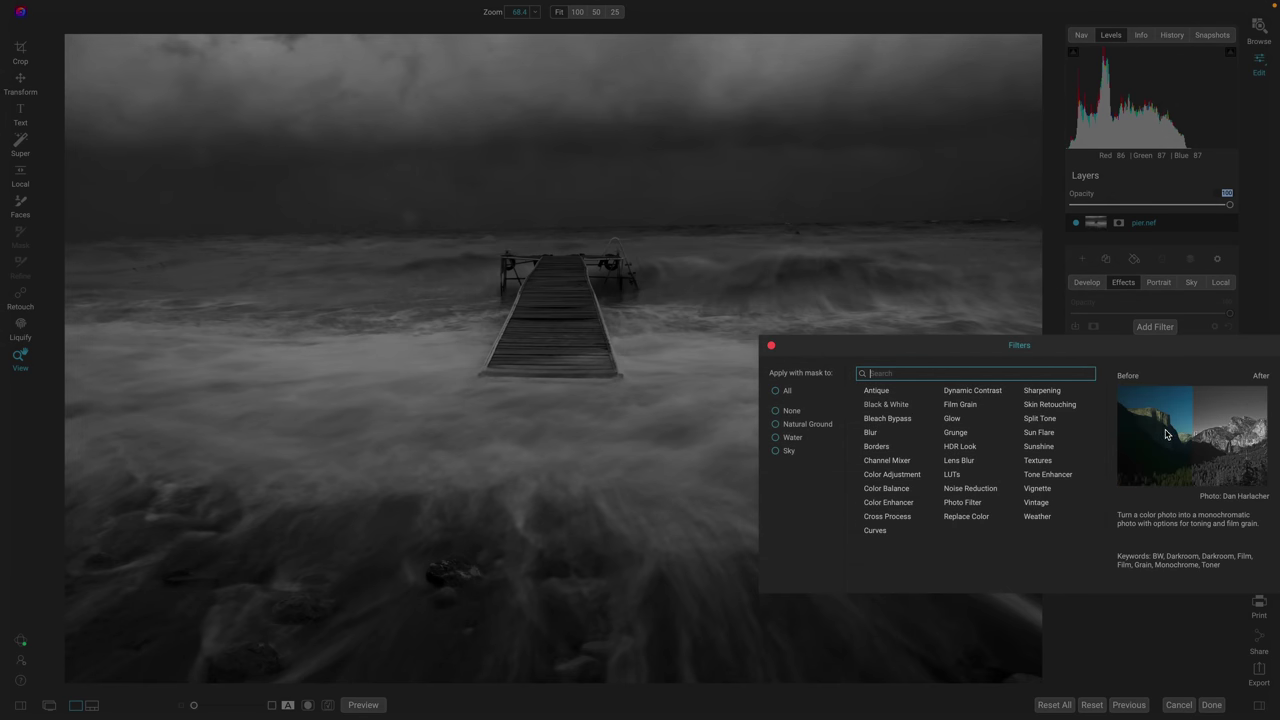
left_click(1162, 439)
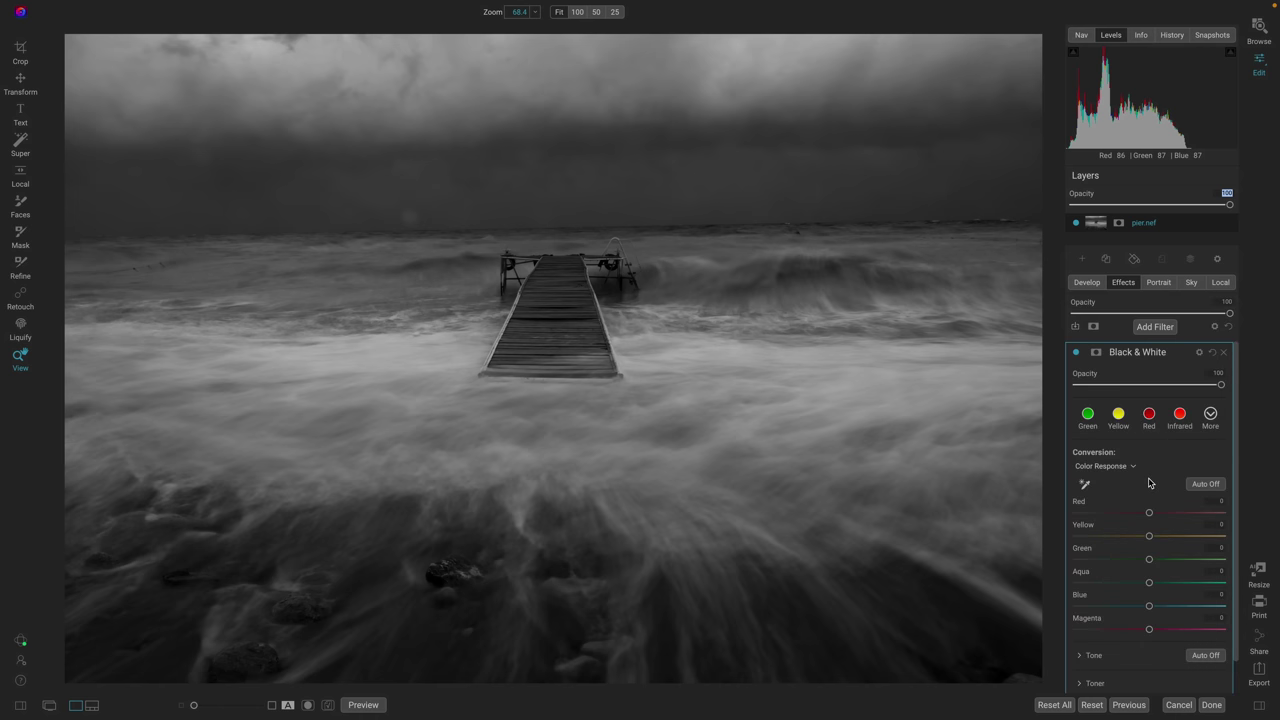
In the Black & White Tone settings, raise Detail to 100, then bring it back to 0
scroll(1152, 483, "down", 1)
left_click(1094, 621)
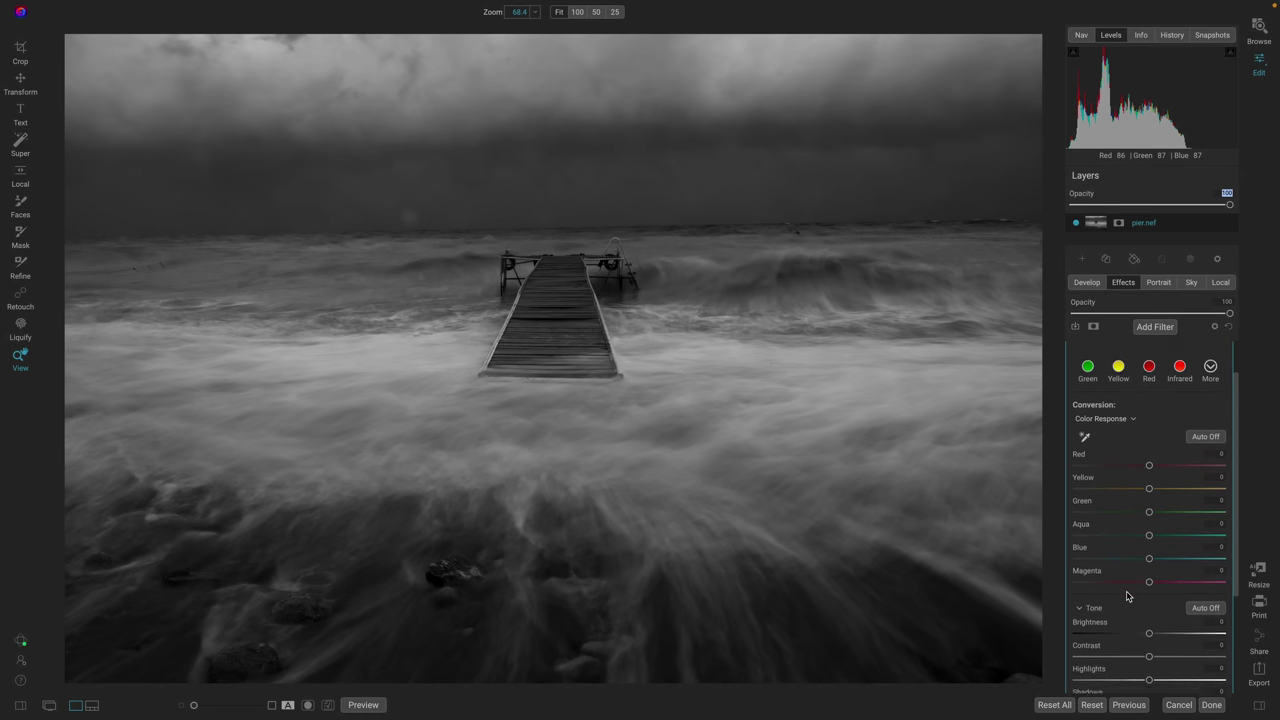
scroll(1150, 600, "down", 3)
left_click_drag(1149, 625, 1239, 619)
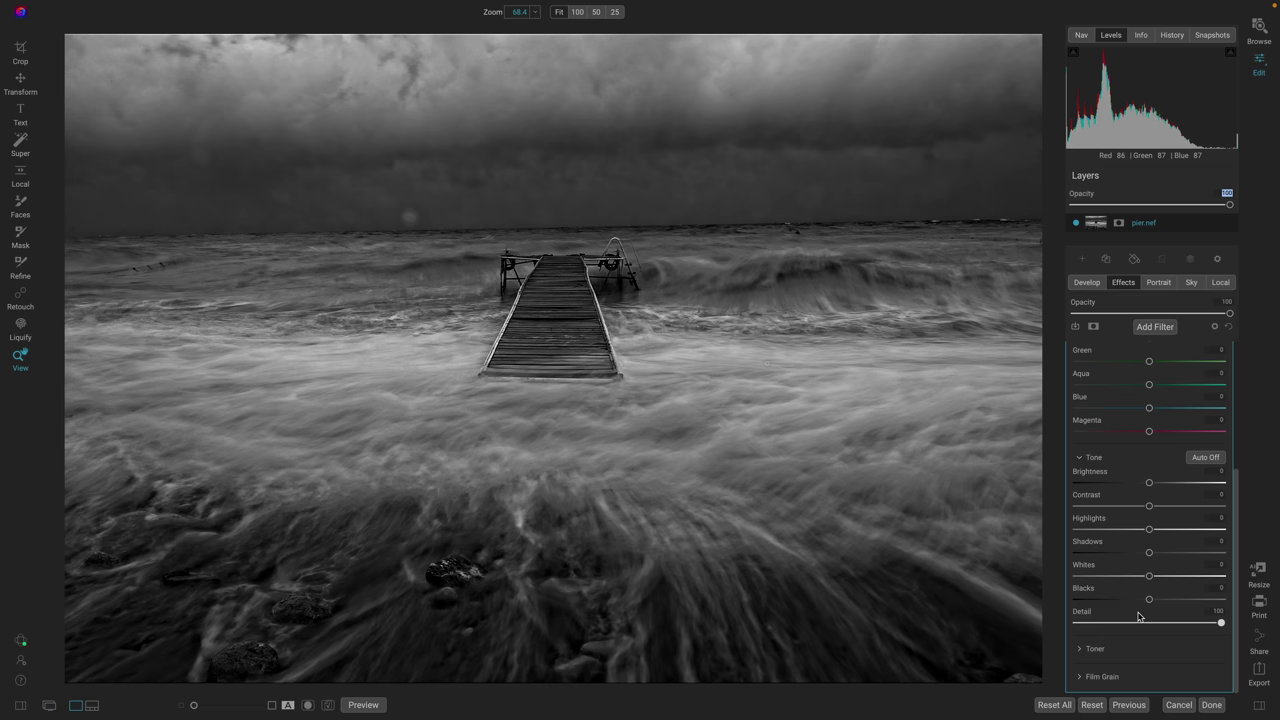
scroll(1142, 612, "up", 2)
scroll(1138, 617, "up", 2)
scroll(1124, 631, "up", 4)
scroll(1170, 620, "down", 8)
left_click_drag(1220, 622, 1145, 622)
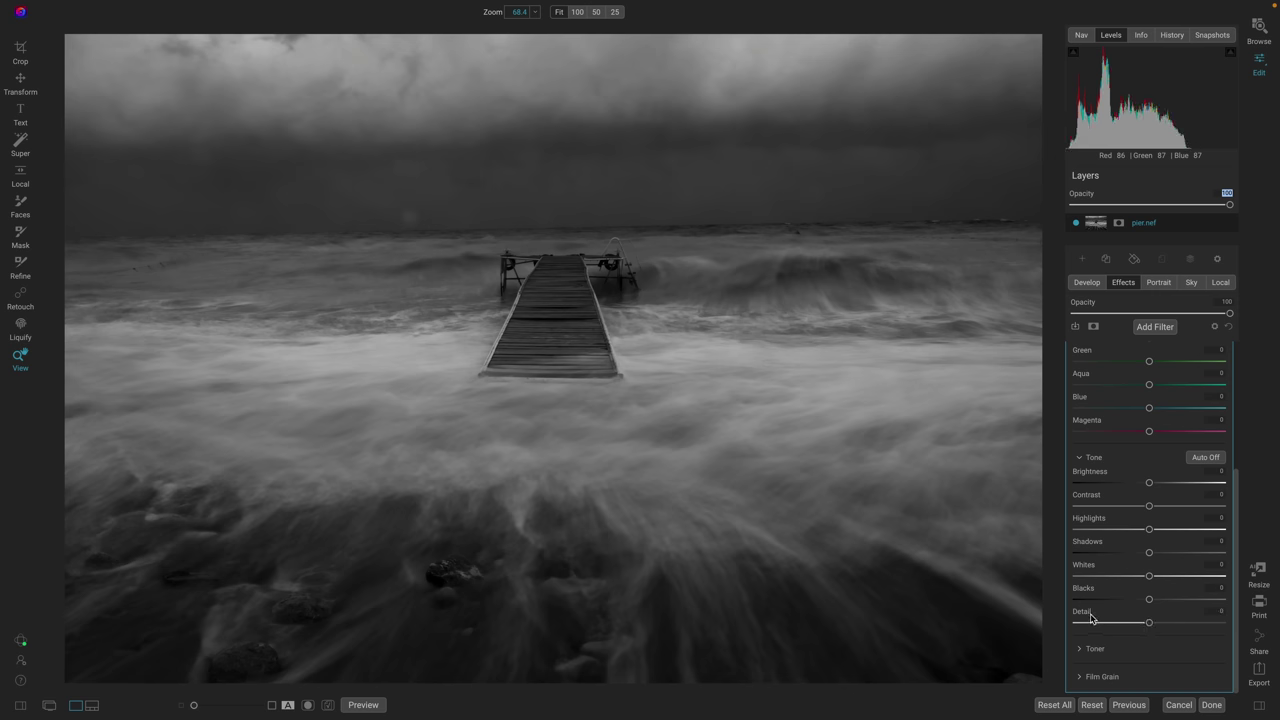
scroll(1148, 630, "up", 1)
scroll(1148, 630, "up", 5)
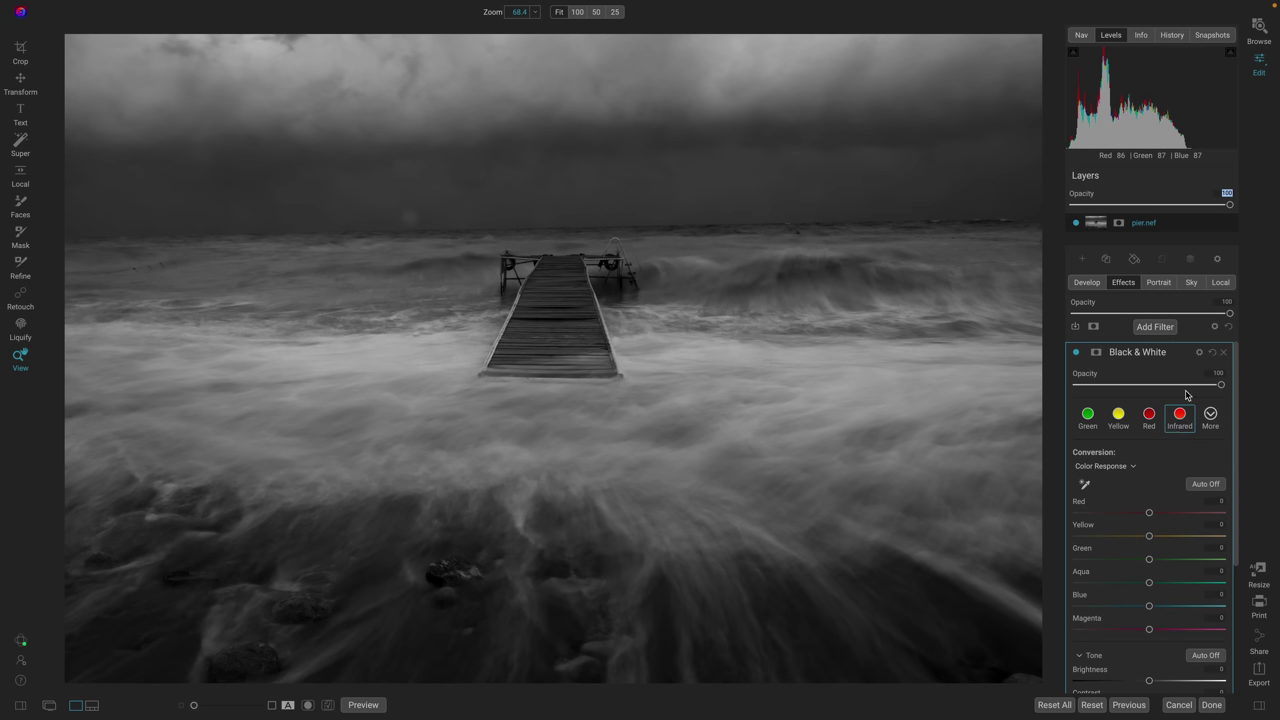
Remove the Black & White filter and switch to the Super Select AI tool (W)
left_click(1152, 328)
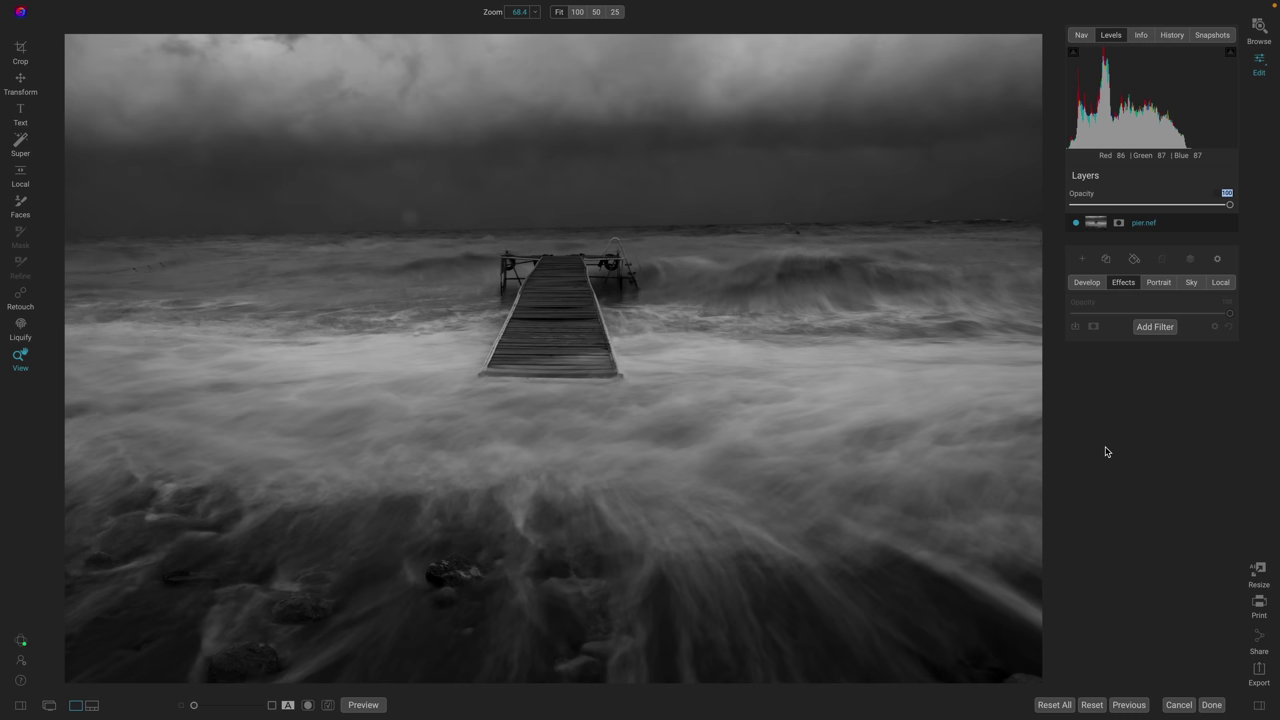
key("w")
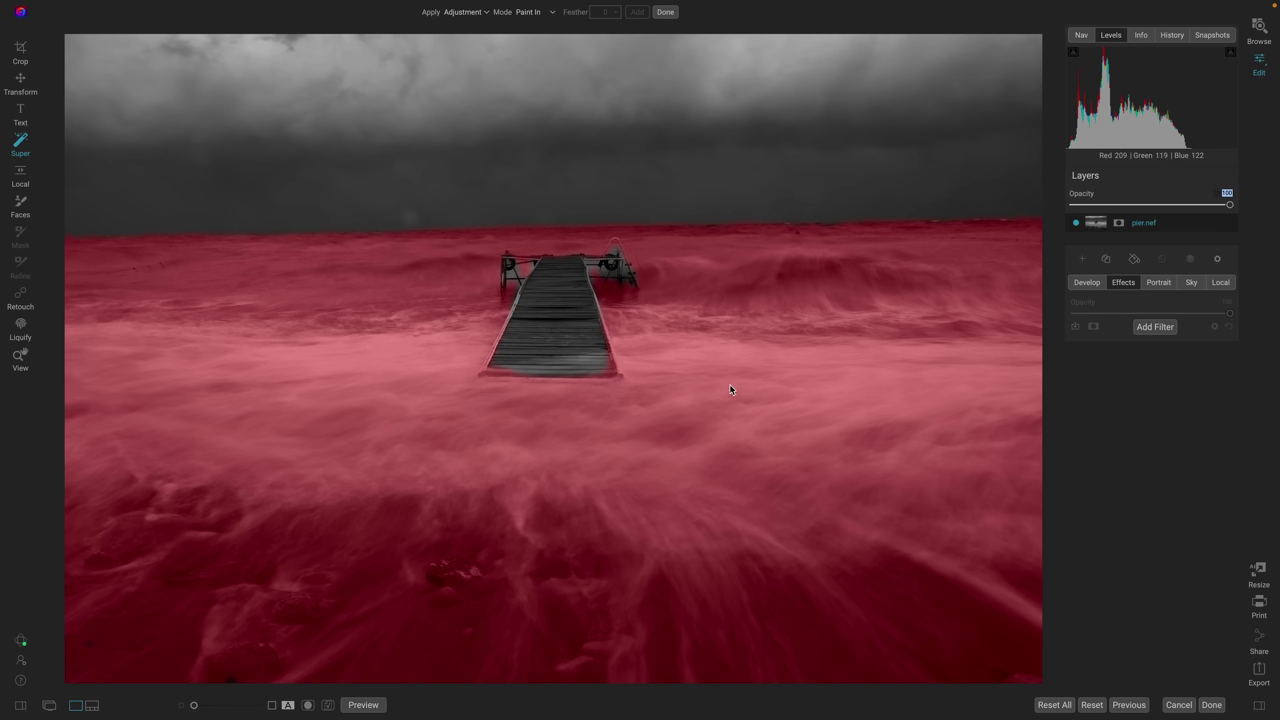
Select the water and sky with Super Select and apply the Darker Glow preset to them
left_click(411, 415)
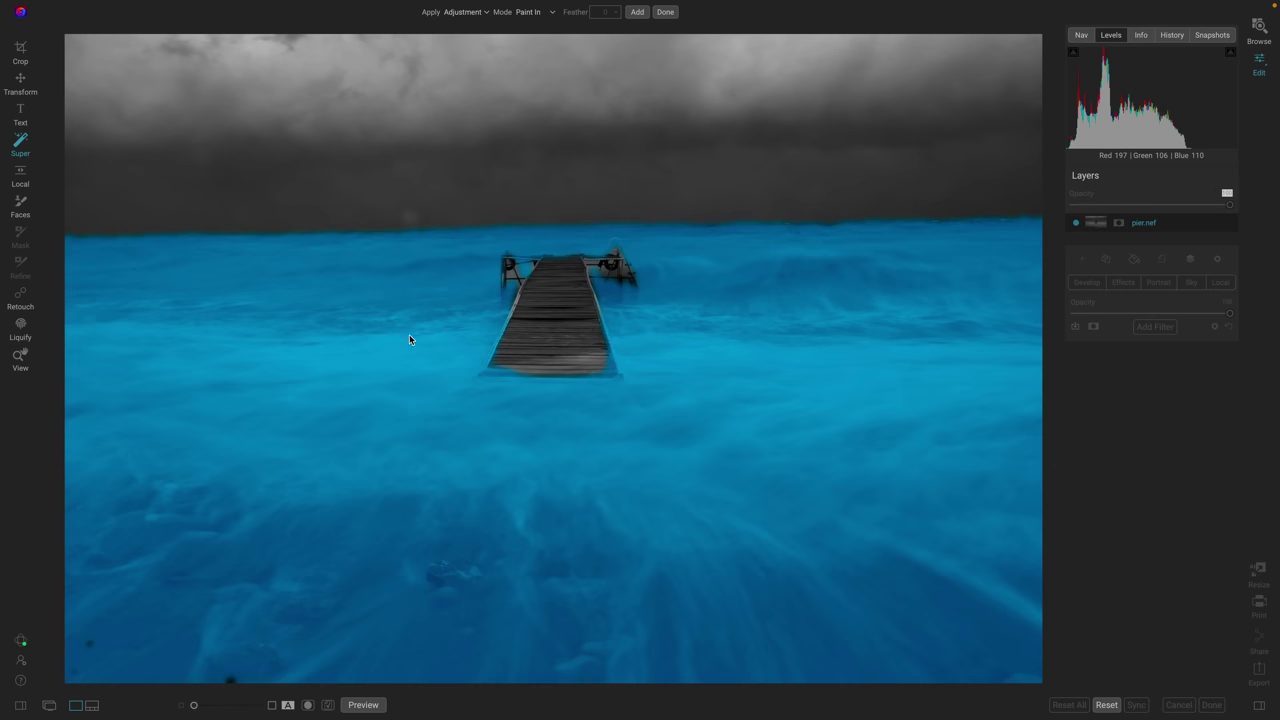
left_click(440, 189)
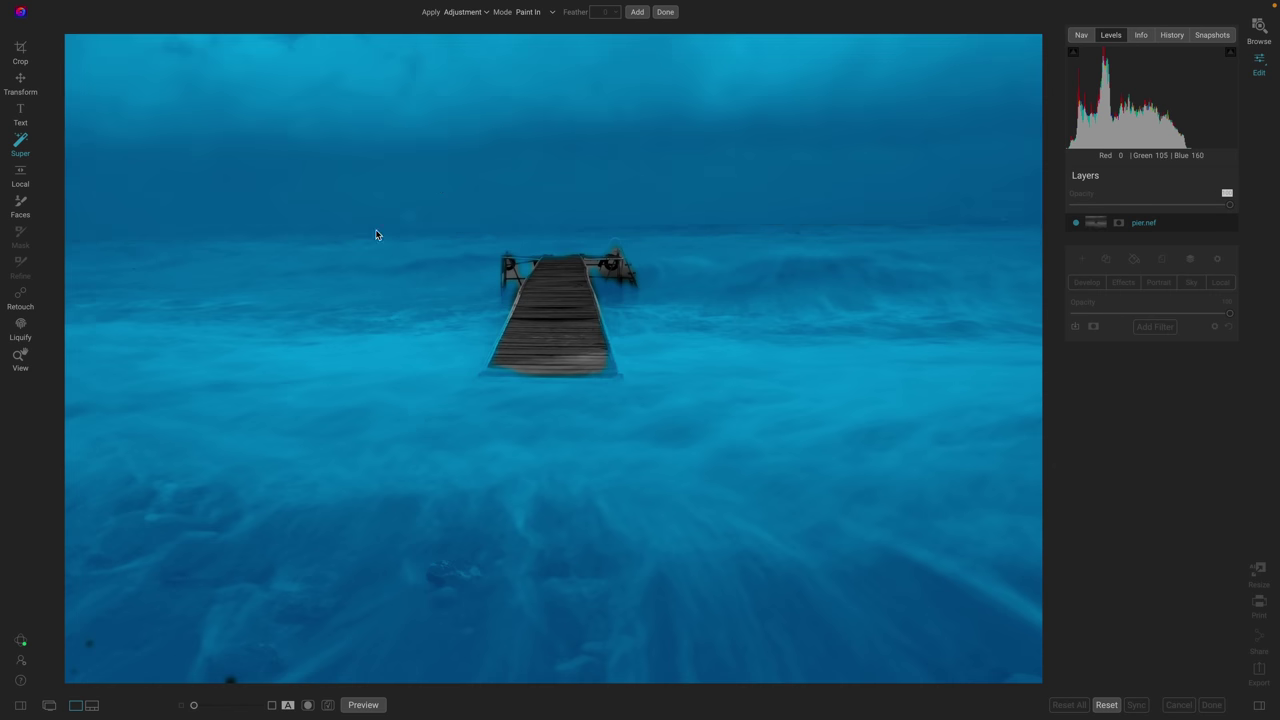
right_click(340, 300)
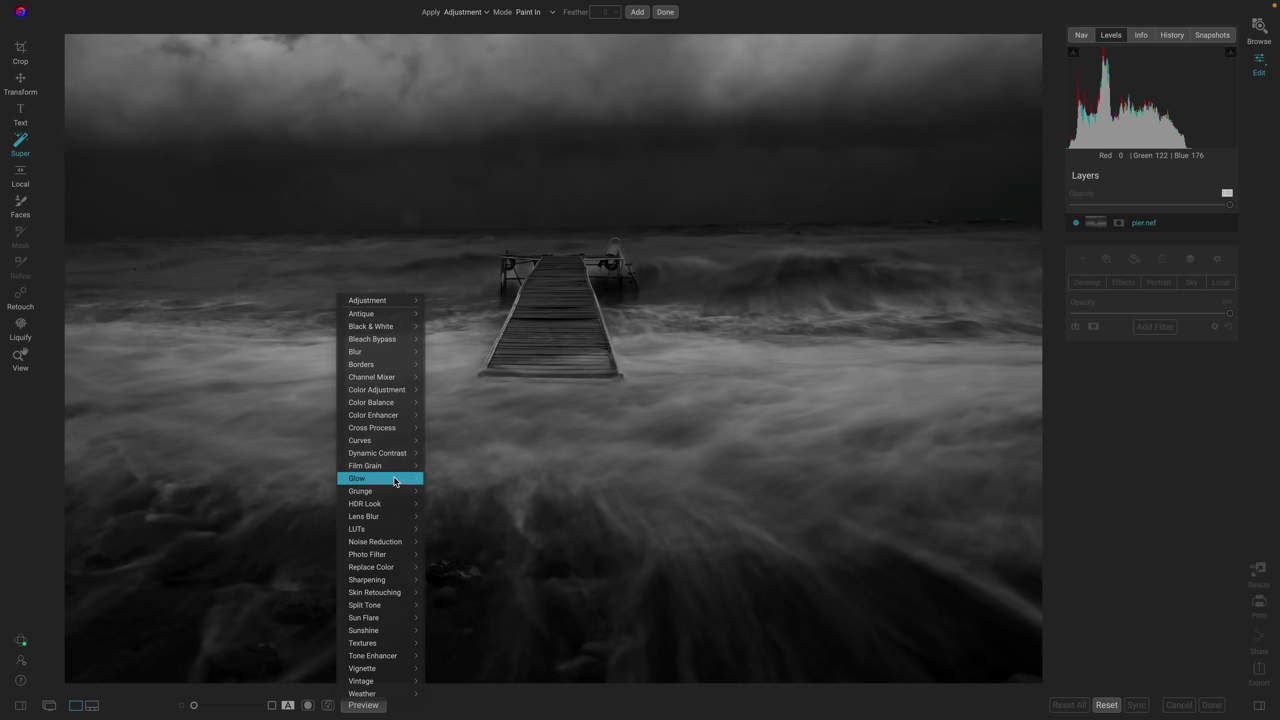
mouse_move(395, 481)
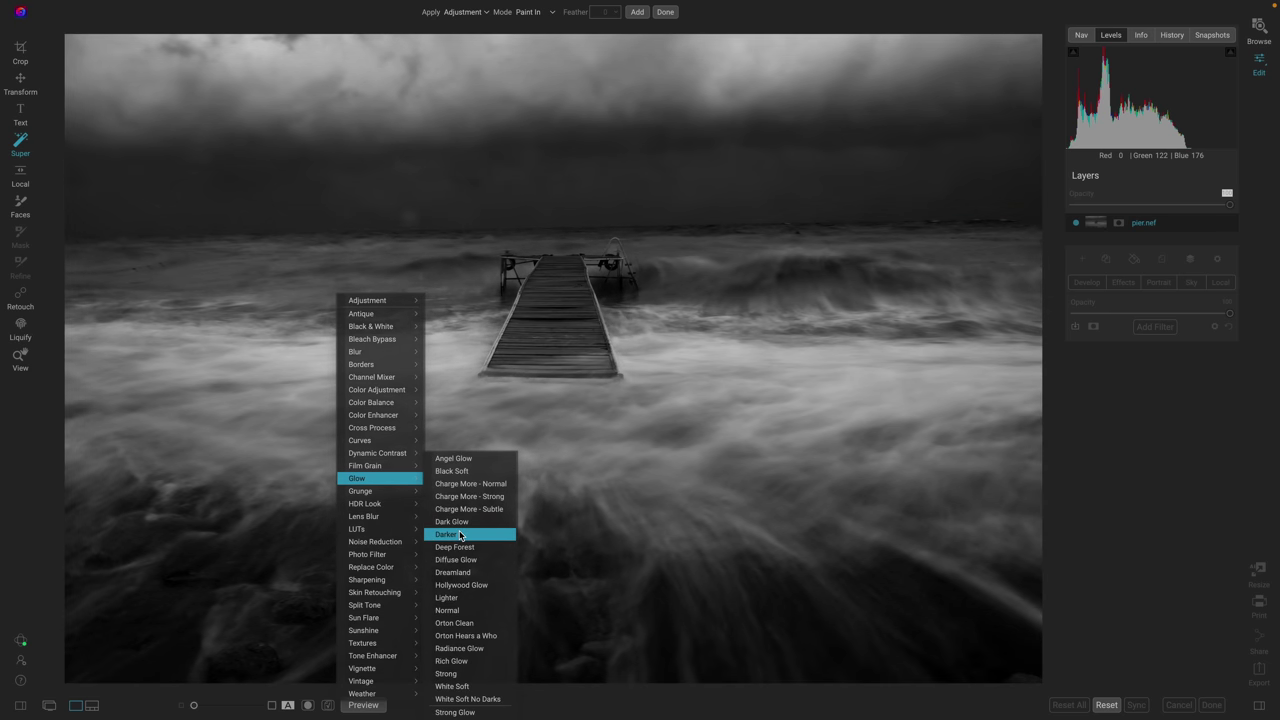
left_click(460, 536)
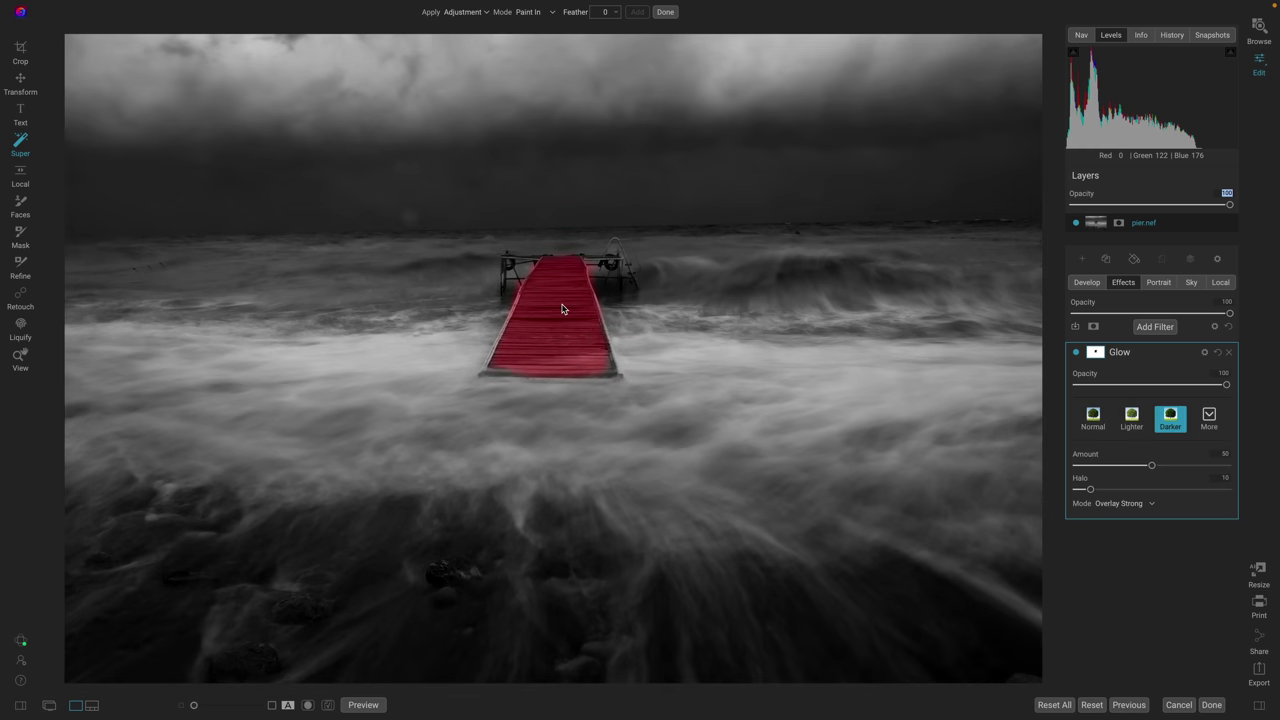
Select the pier and apply the Surreal Dynamic Contrast preset to it
left_click(562, 309)
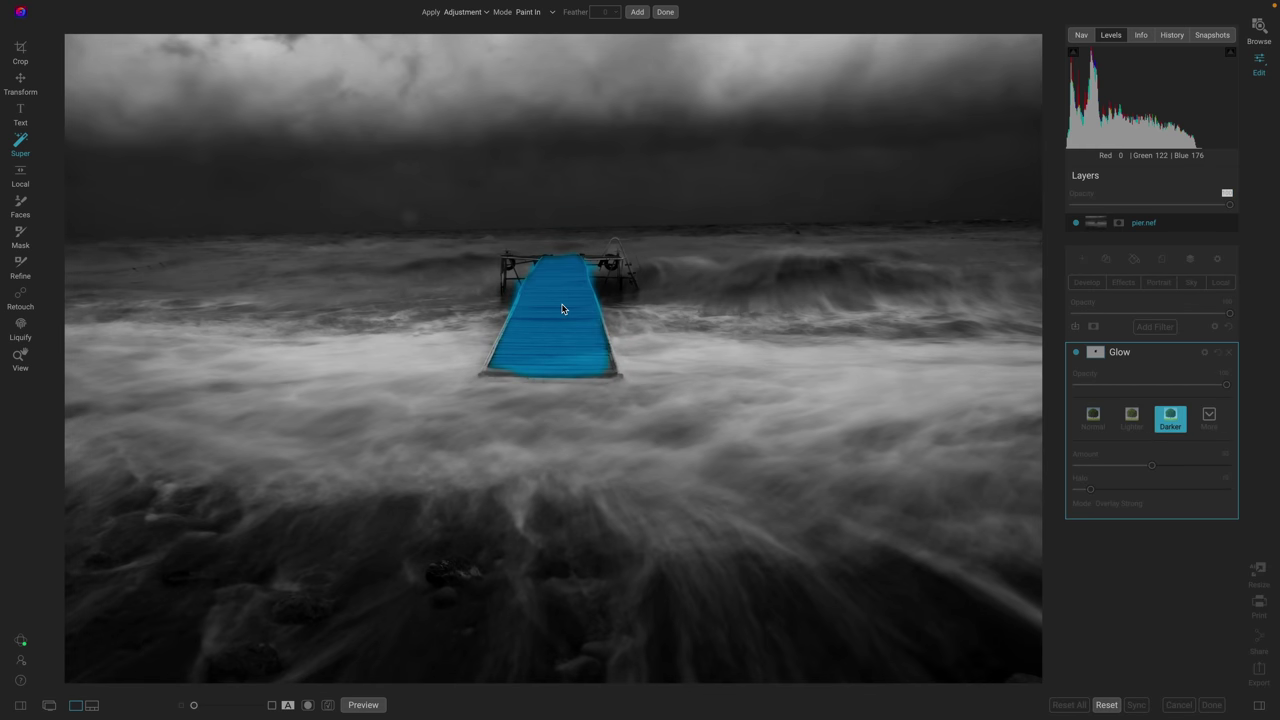
mouse_move(622, 414)
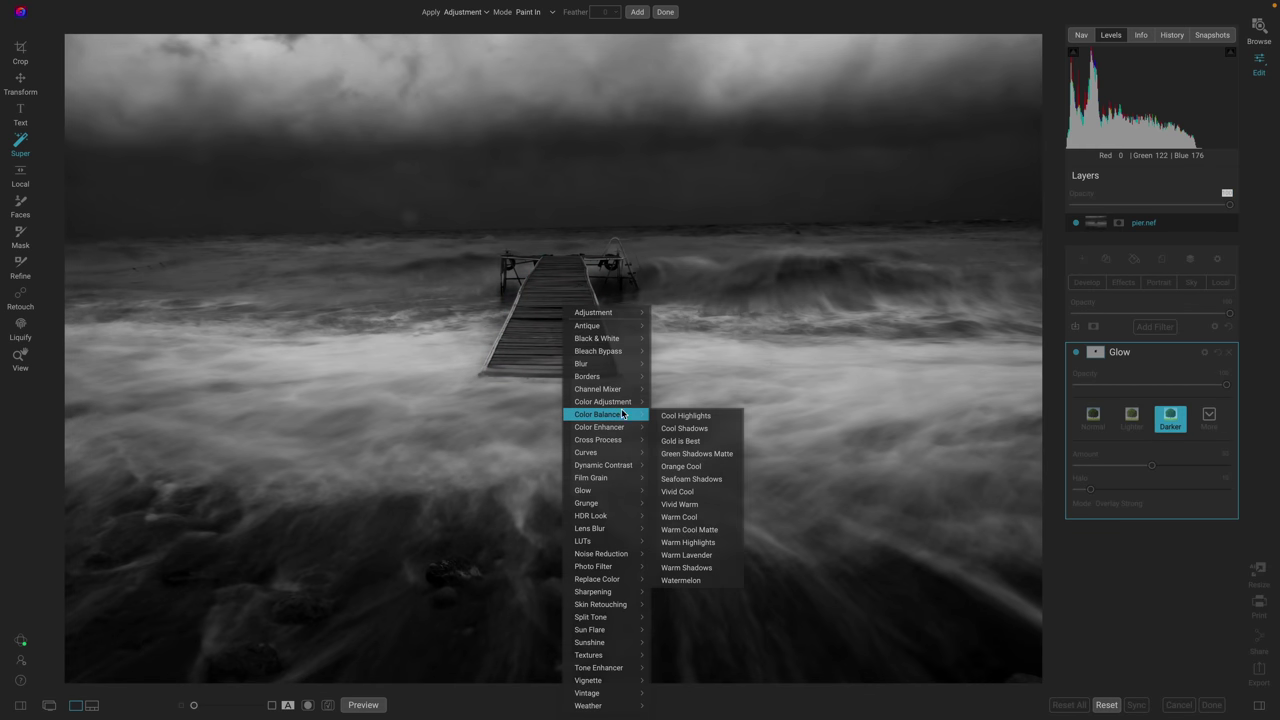
mouse_move(625, 465)
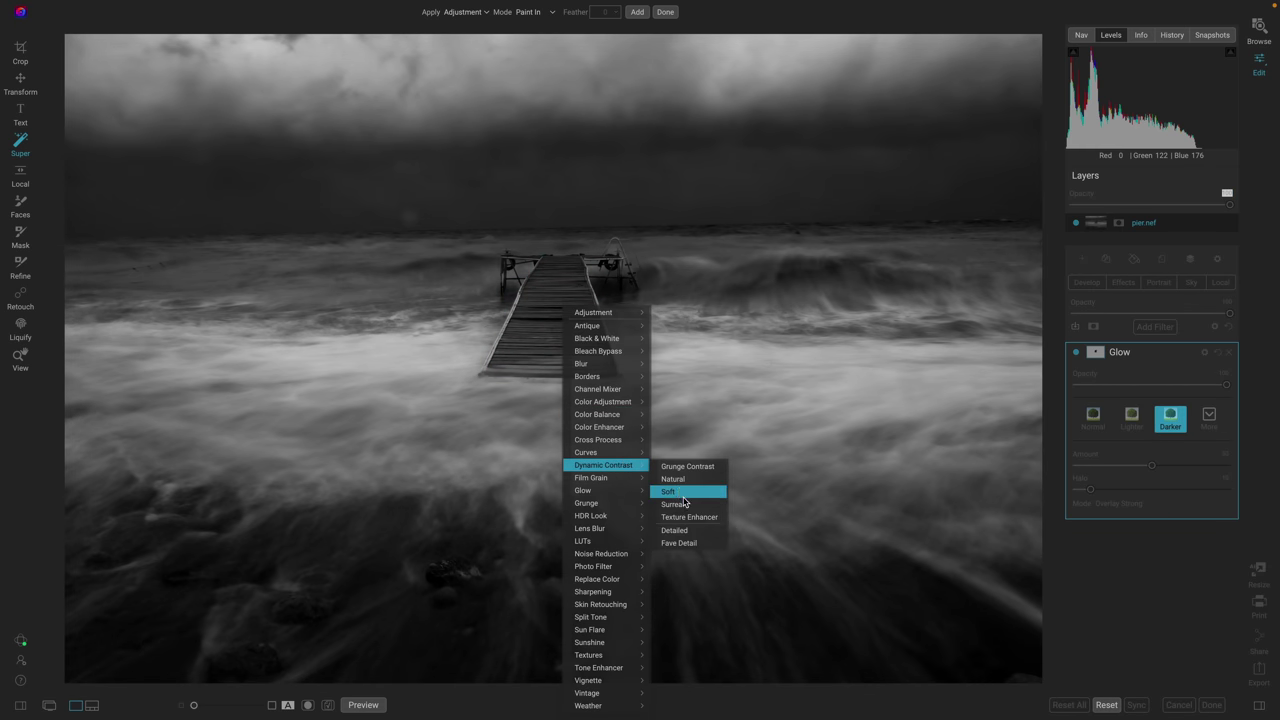
left_click(686, 505)
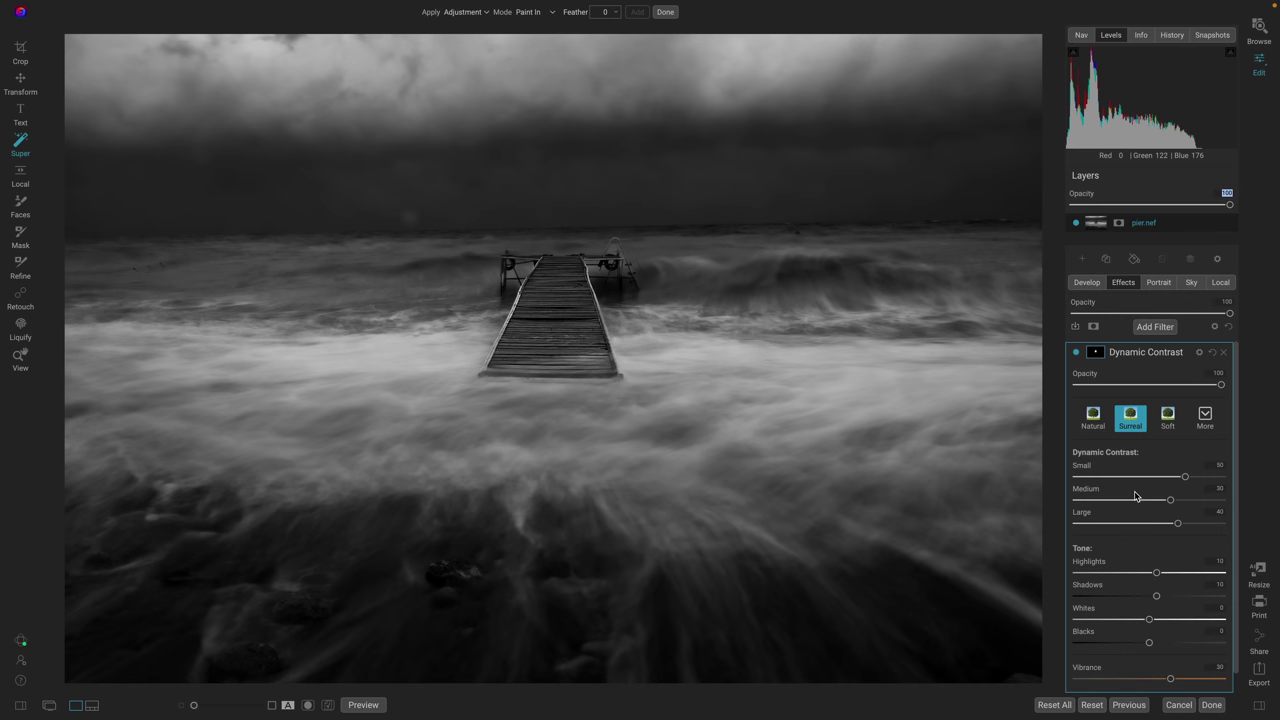
Check the Develop settings, then return to the Effects panel
left_click(1086, 286)
scroll(1128, 531, "down", 2)
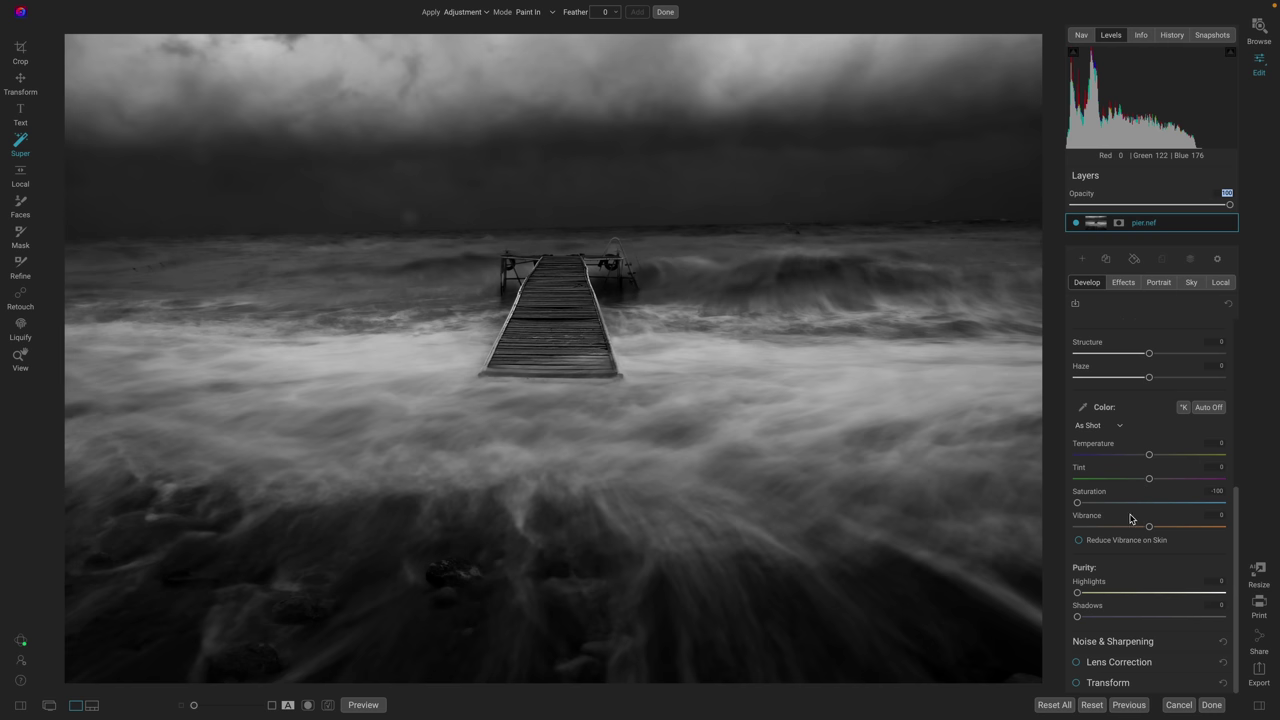
scroll(1131, 518, "up", 3)
scroll(1133, 510, "up", 5)
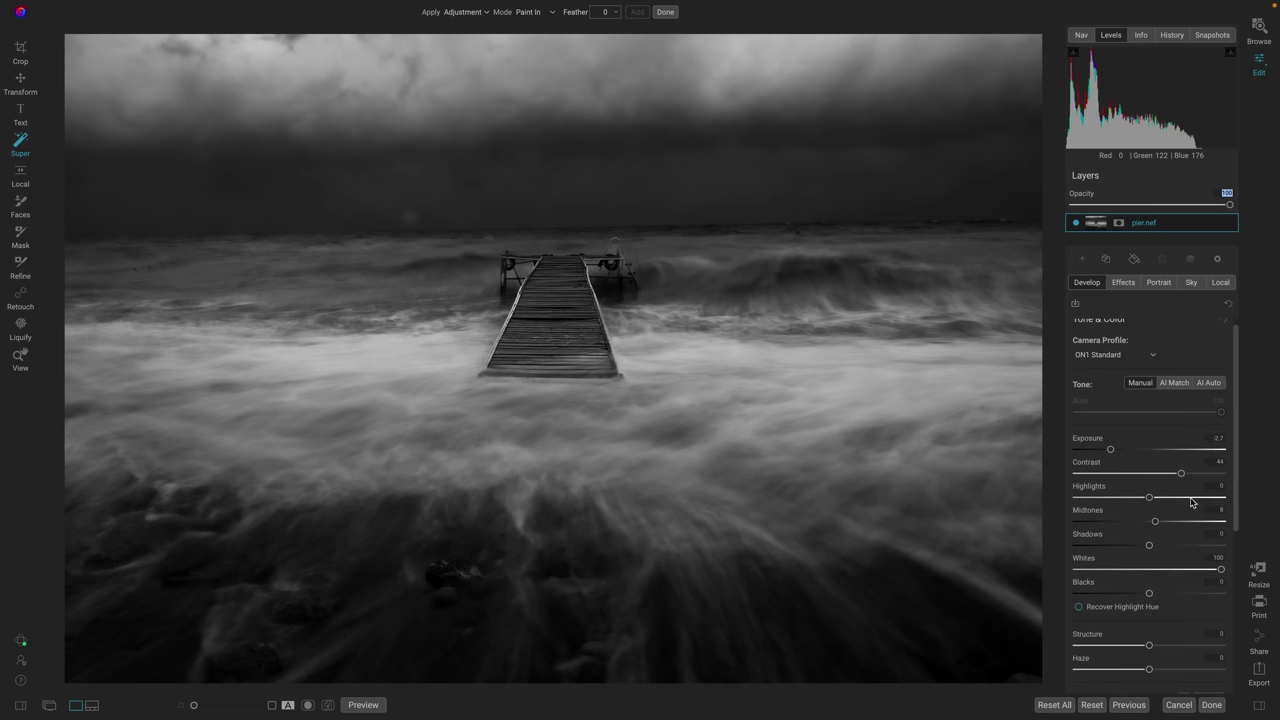
left_click(1130, 285)
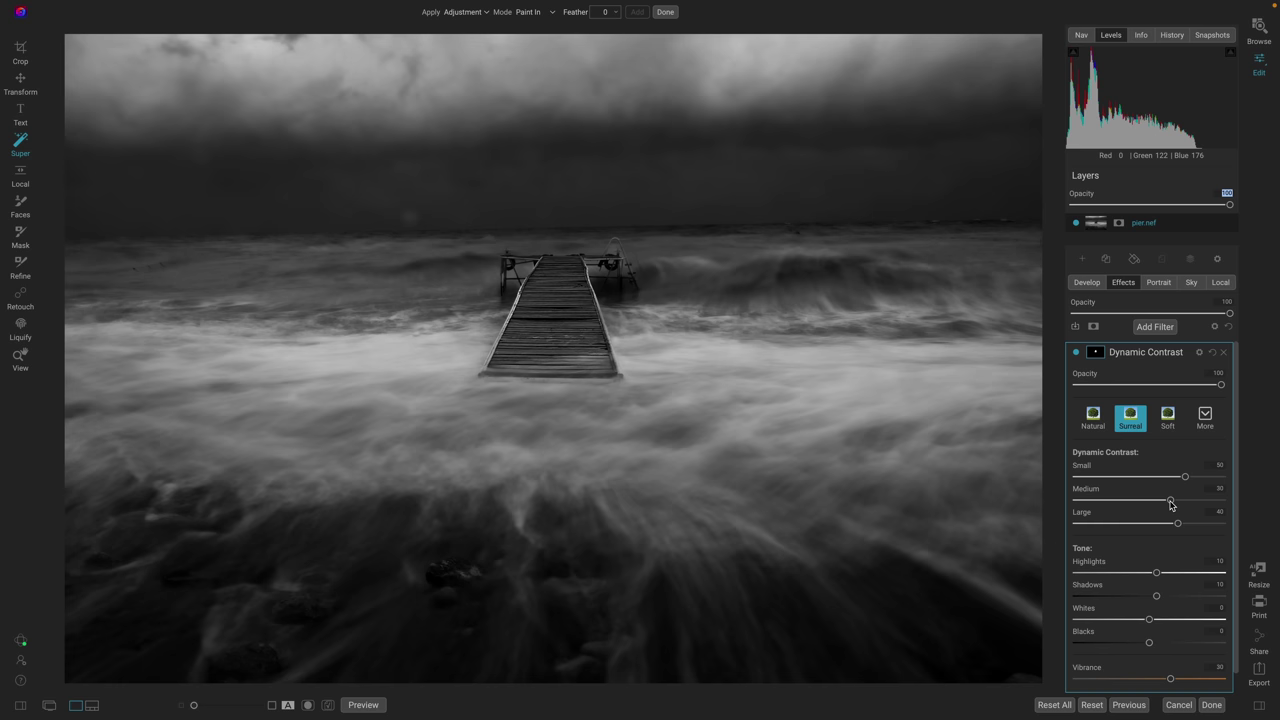
Toggle the preview to compare with the original, then delete the Dynamic Contrast filter
key("ctrl+p")
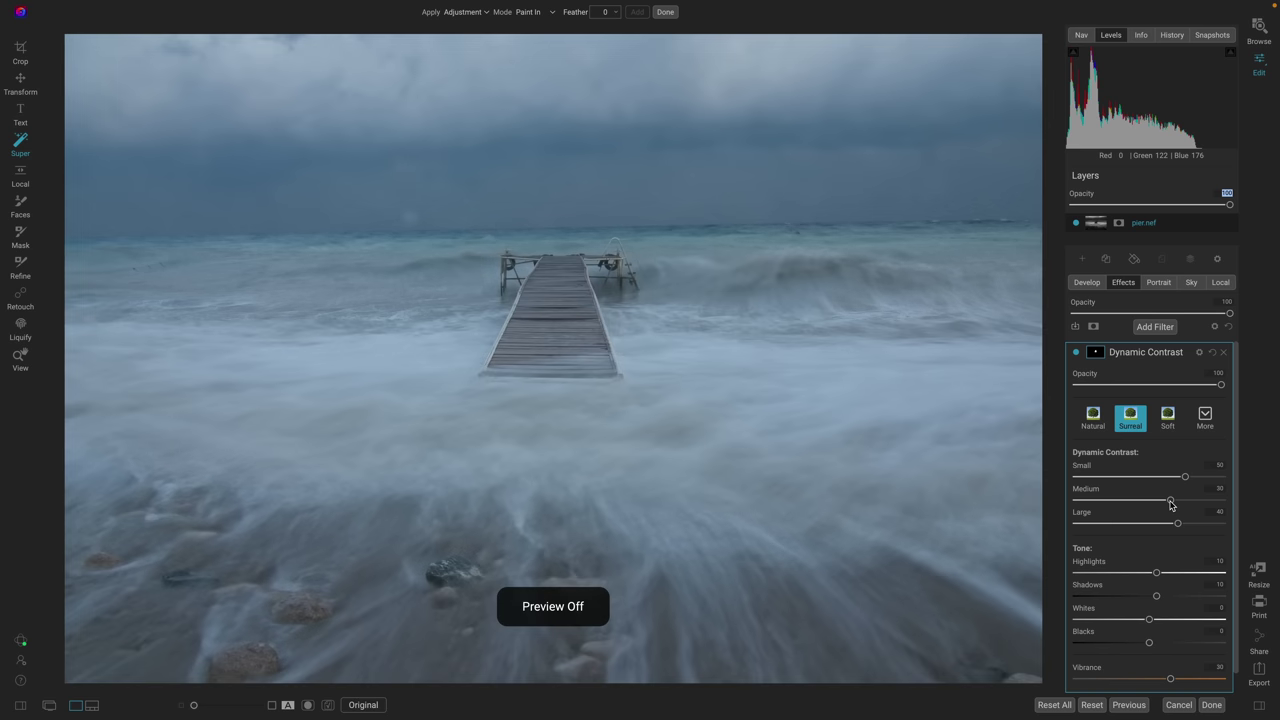
key("ctrl+p")
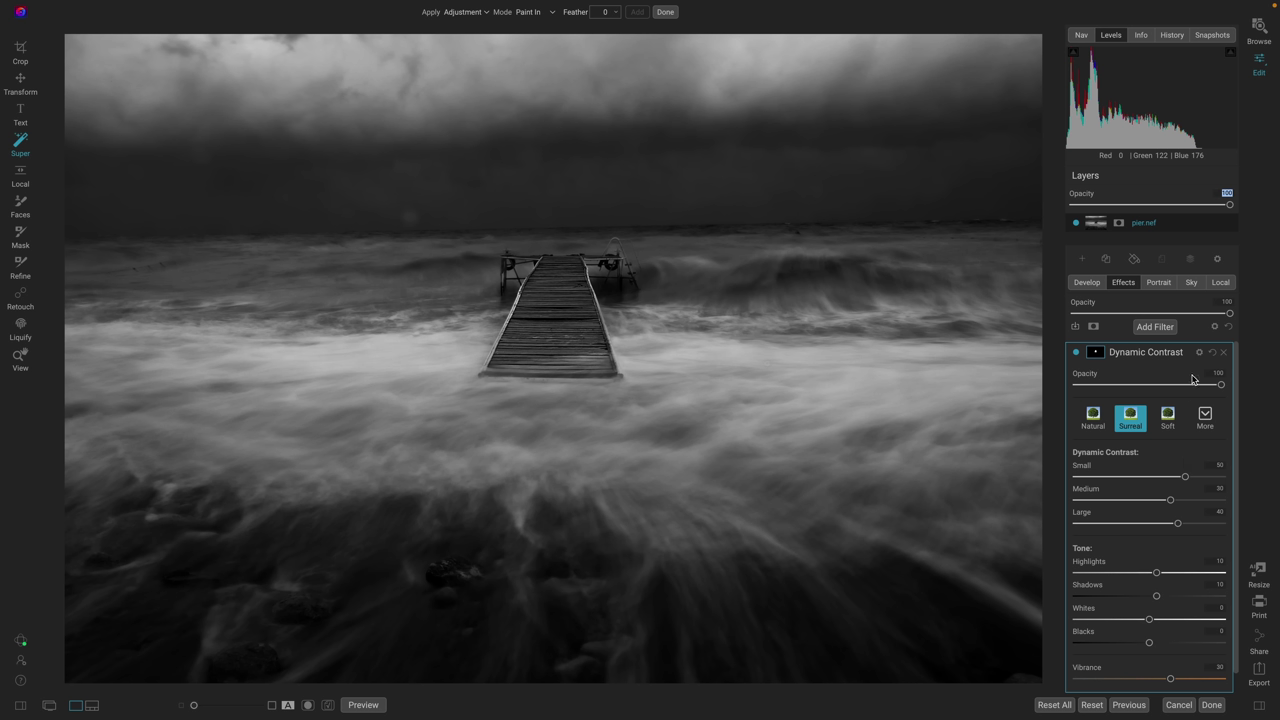
left_click(1229, 328)
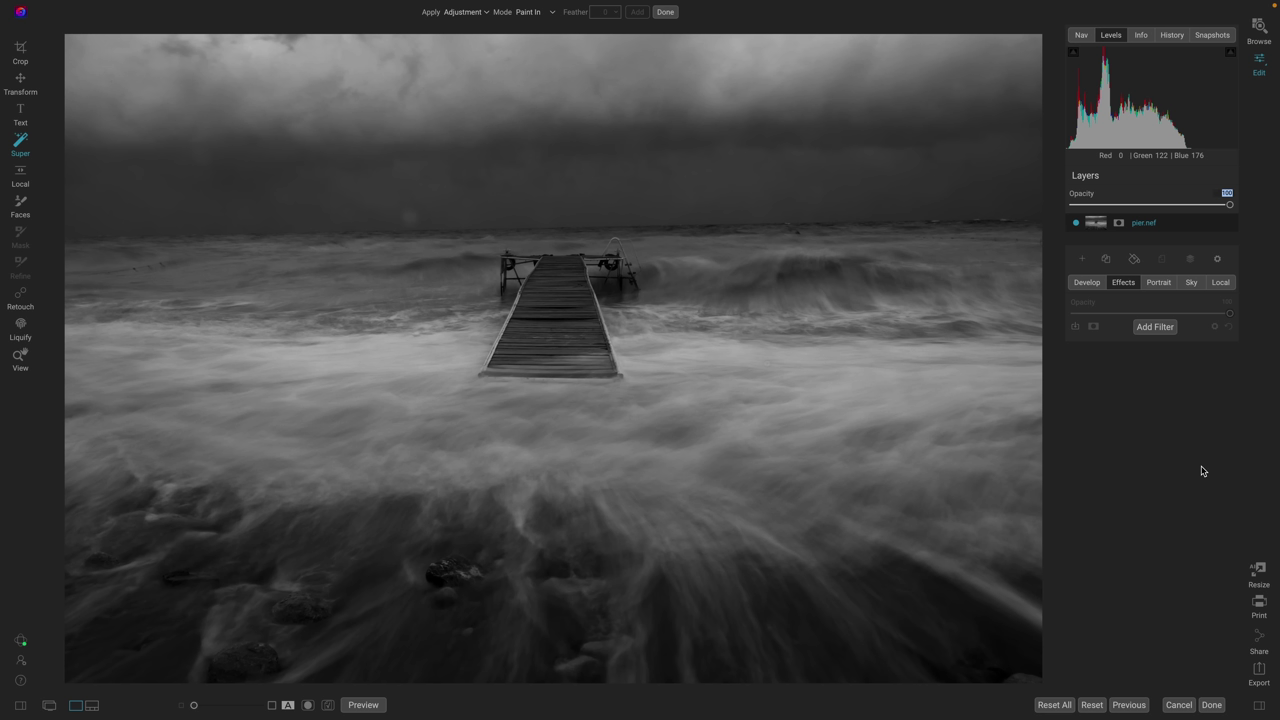
Add a Curves filter with a raised black point, lowered midtone and lifted highlight point
left_click(1155, 327)
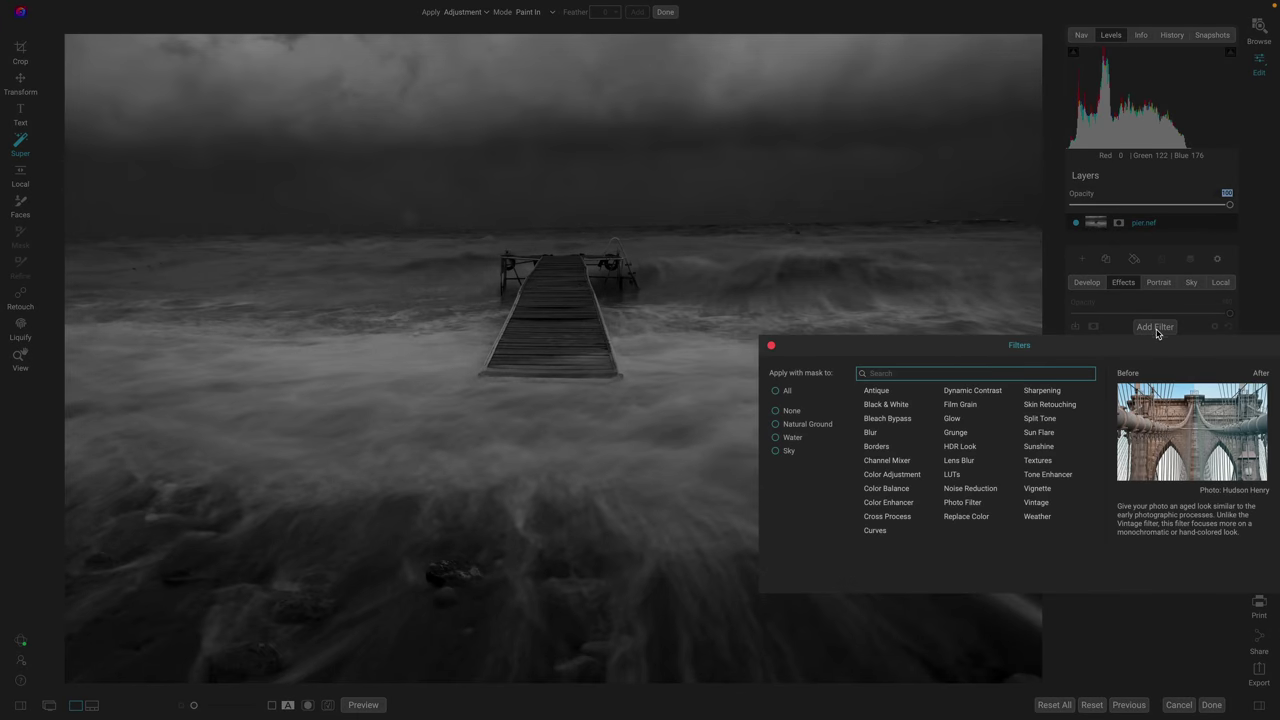
left_click(876, 531)
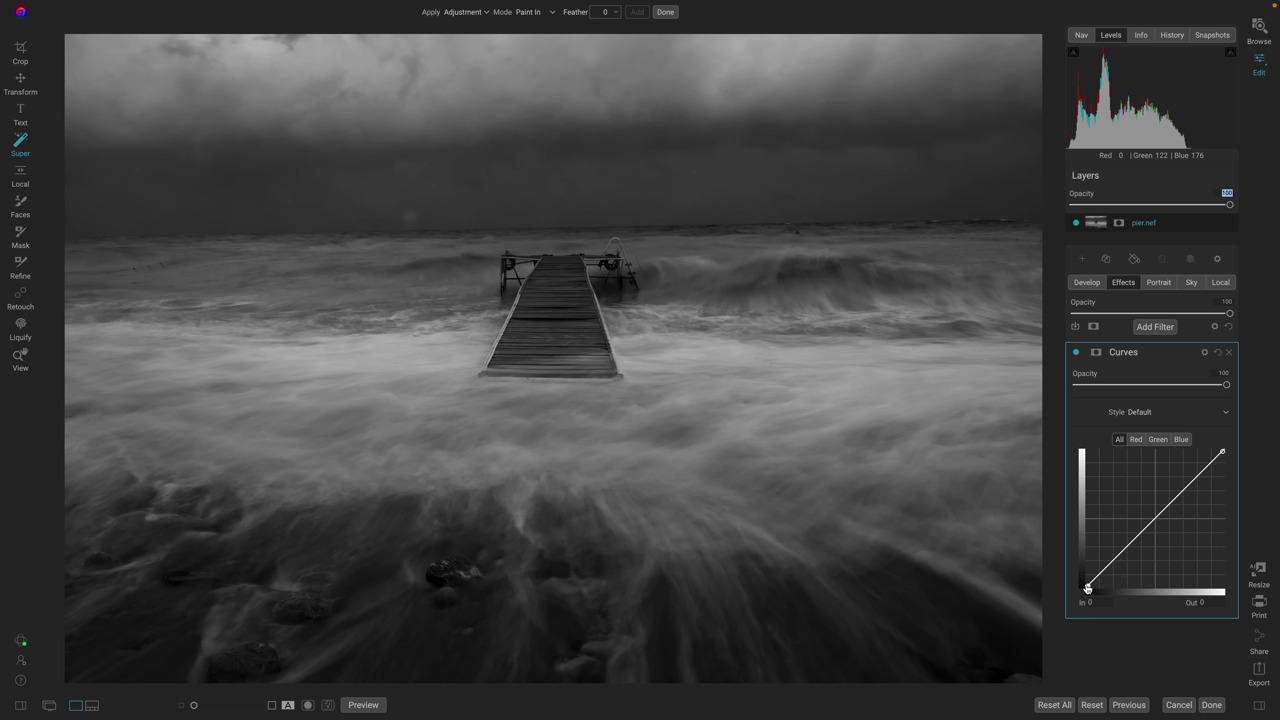
left_click_drag(1087, 588, 1066, 557)
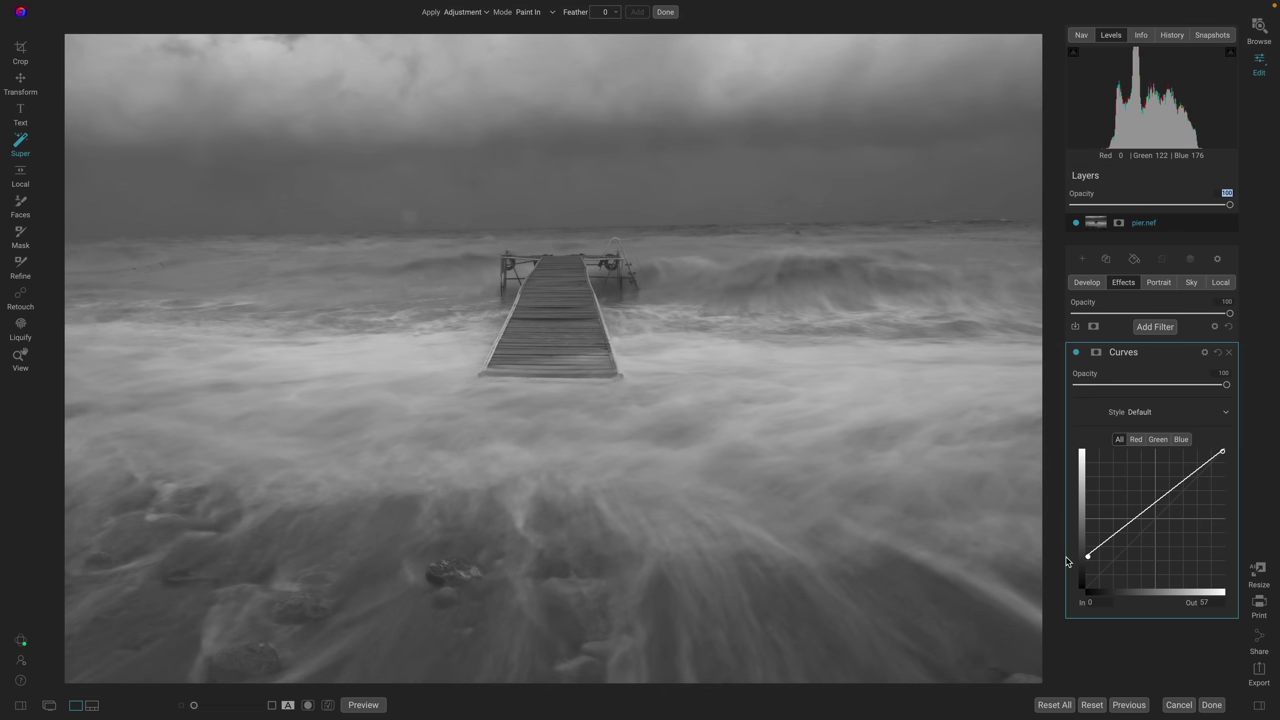
left_click(1119, 529)
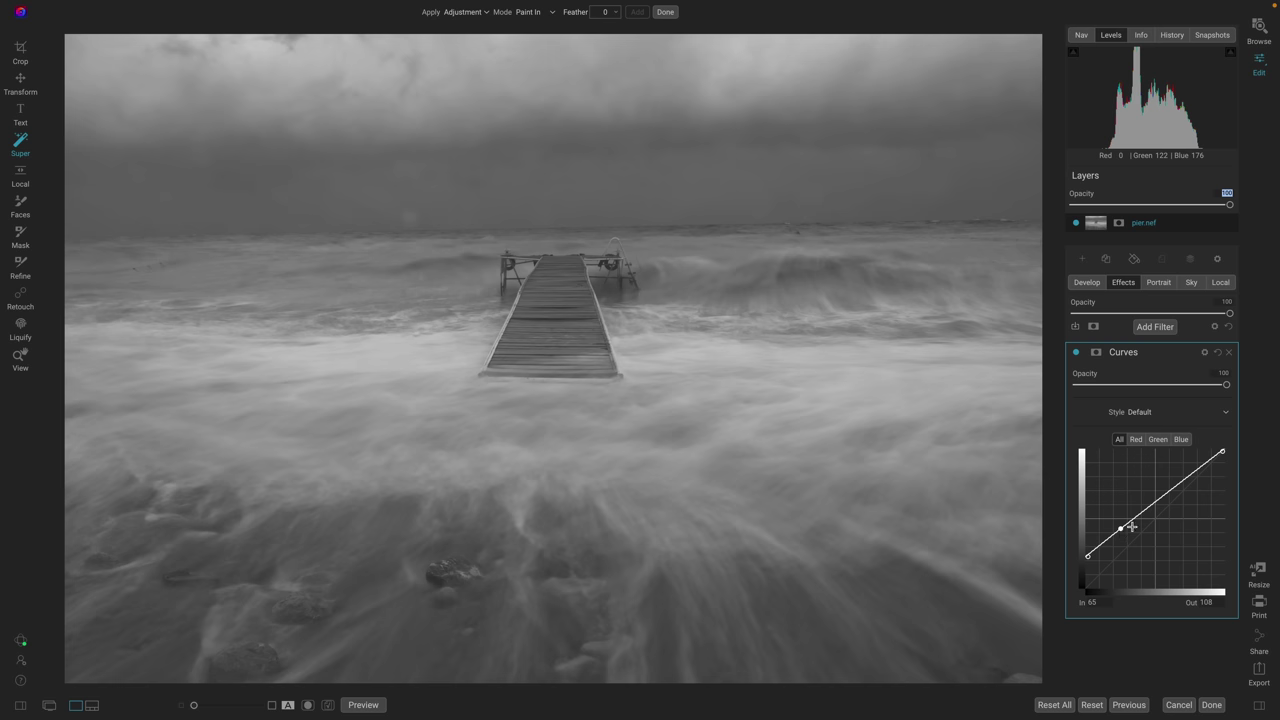
mouse_move(1122, 534)
left_mouse_down()
mouse_move(1133, 550)
mouse_move(1083, 574)
mouse_move(1134, 545)
left_mouse_up()
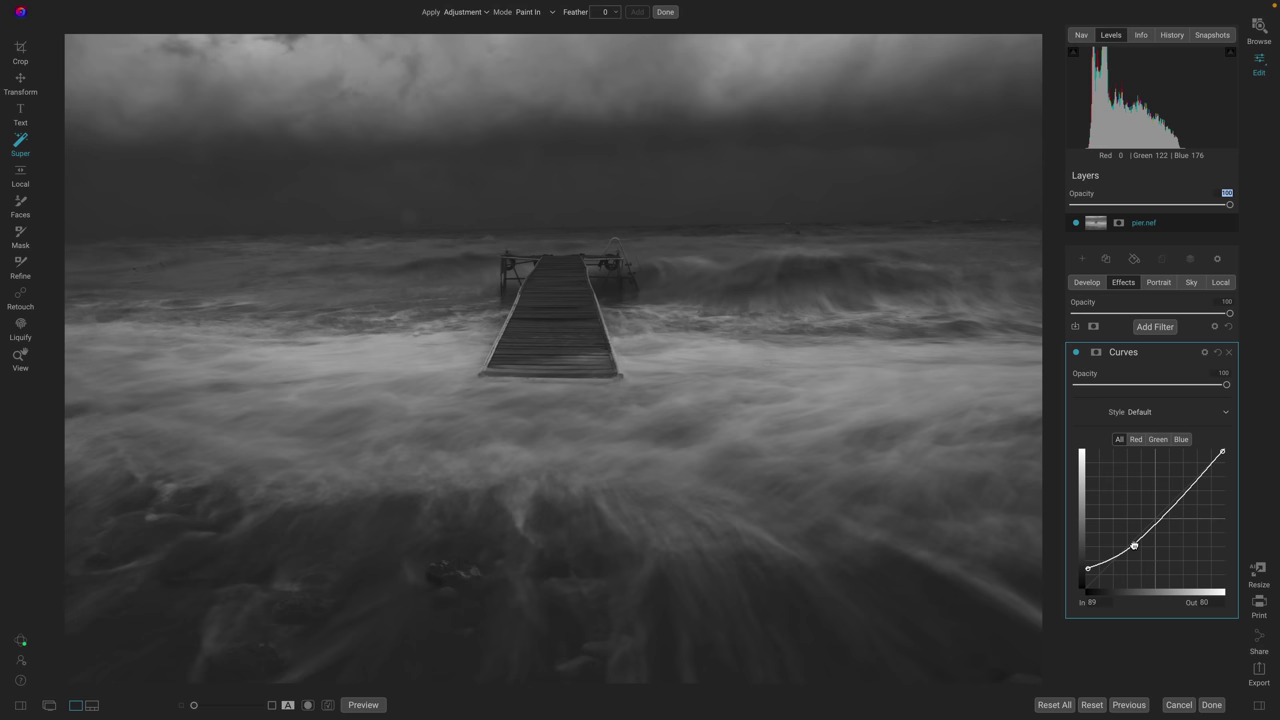
left_click_drag(1182, 492, 1182, 474)
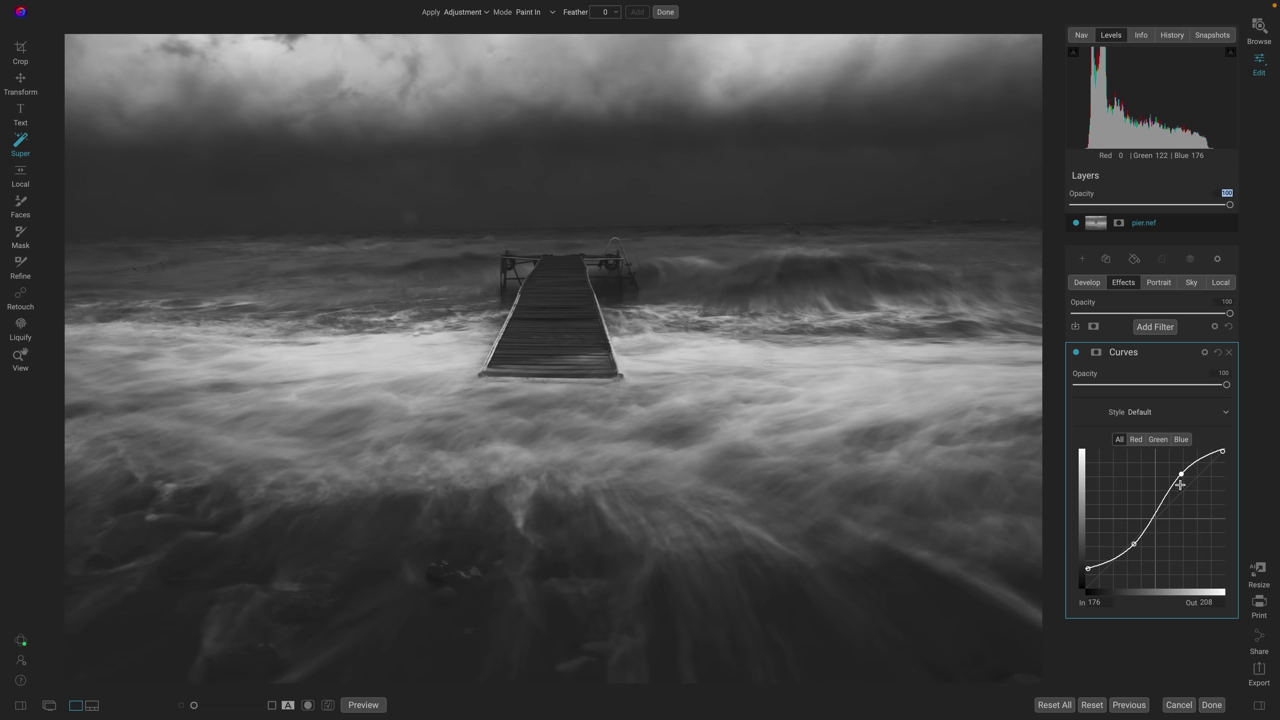
left_click(766, 414)
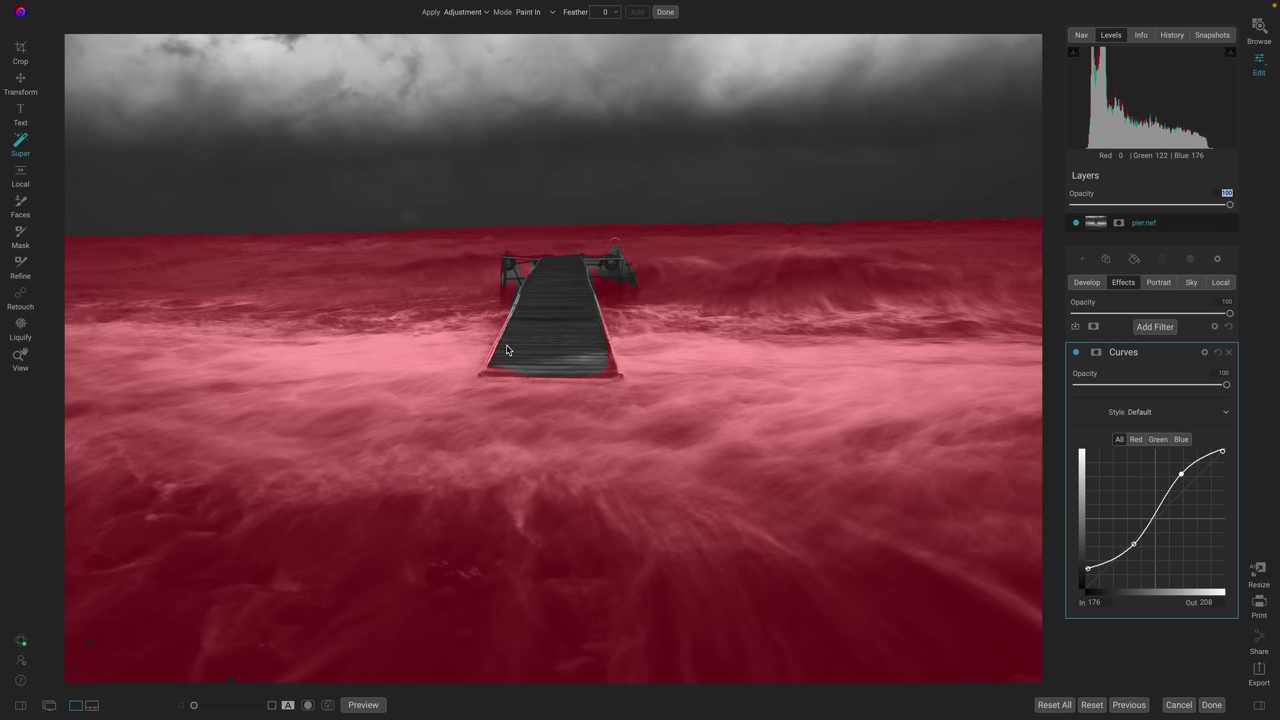
Reset the curve, try a darker midtone point, then remove the Curves filter
left_click(1219, 353)
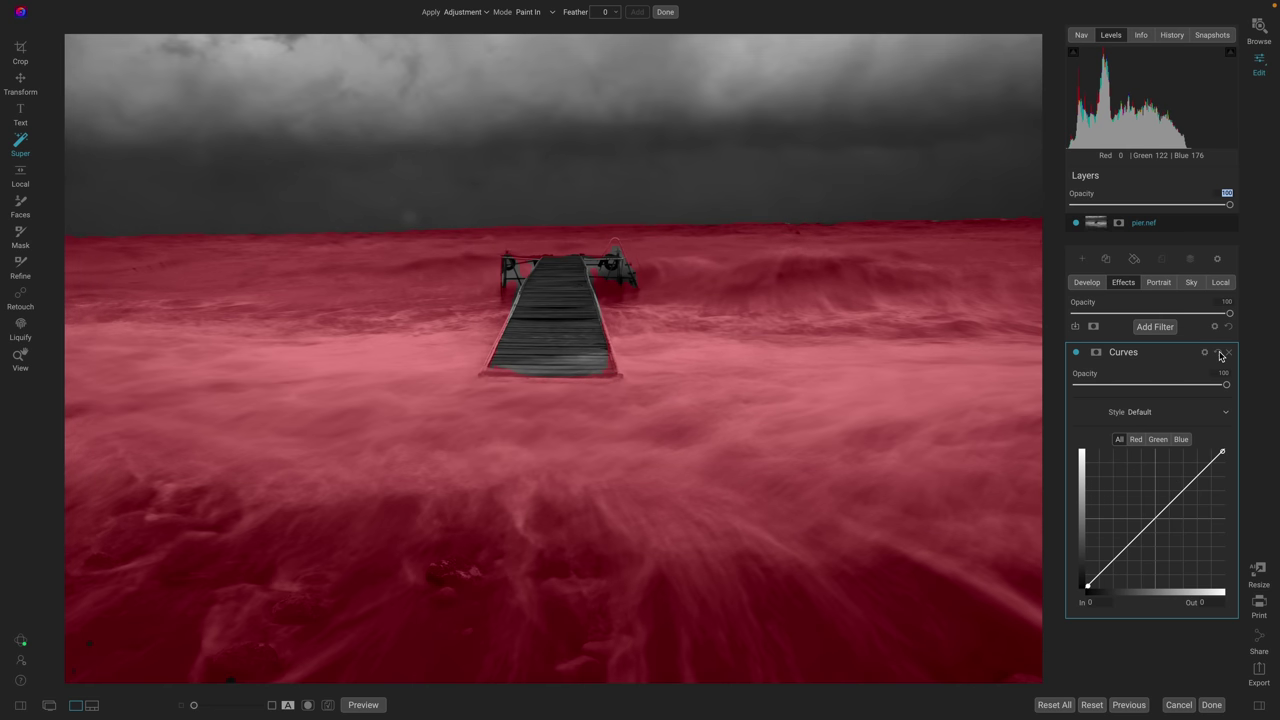
key("z")
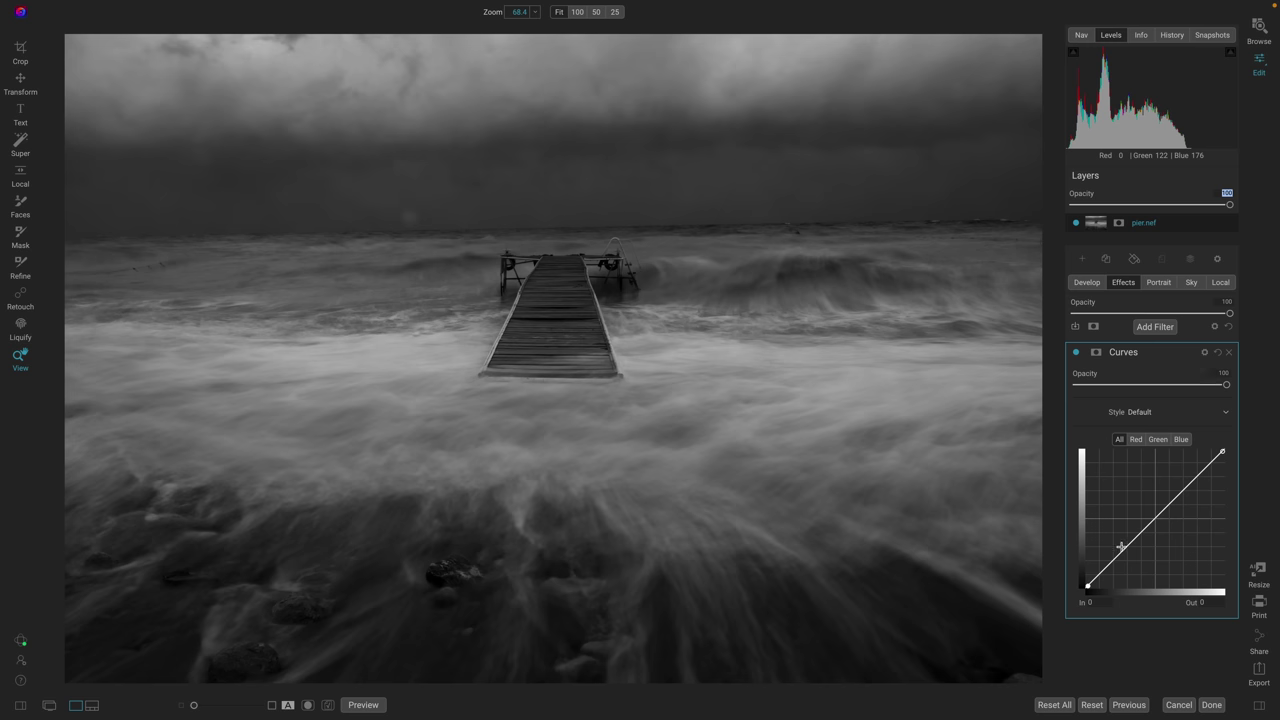
left_click_drag(1126, 548, 1127, 562)
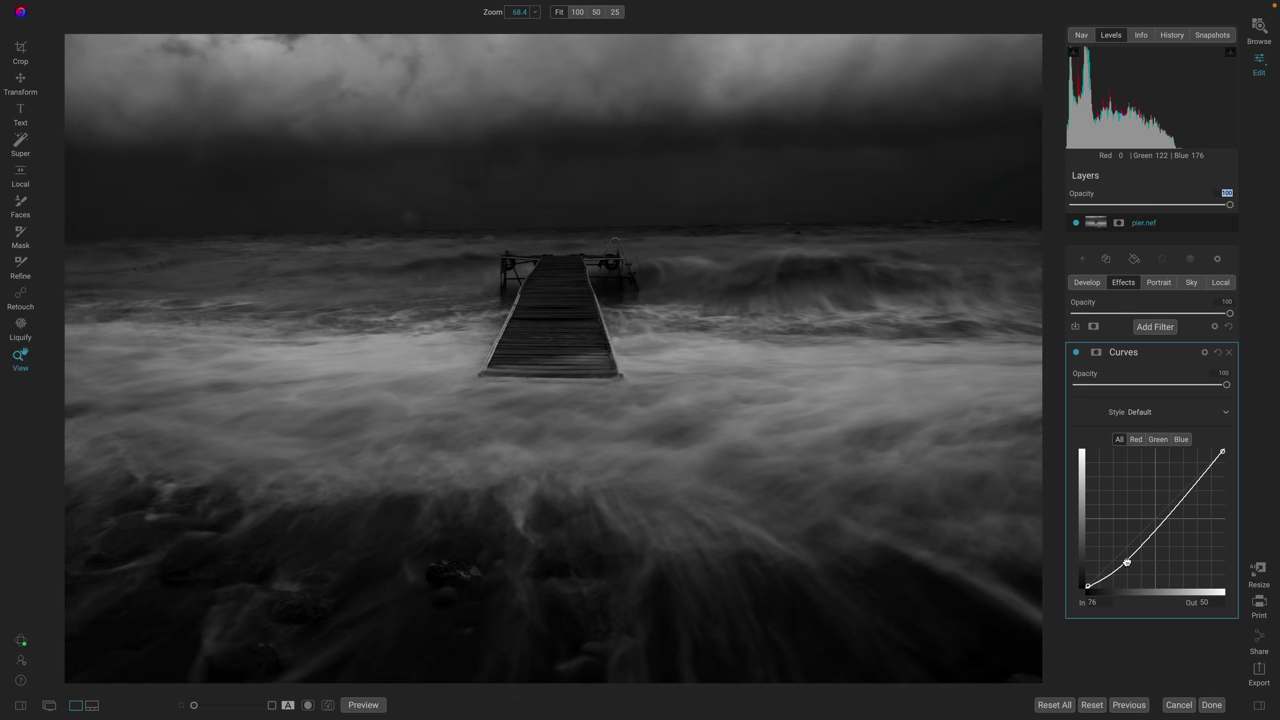
left_click(1229, 352)
Reset Develop Tone & Color and set Saturation to -100, comparing against the original
left_click(1087, 283)
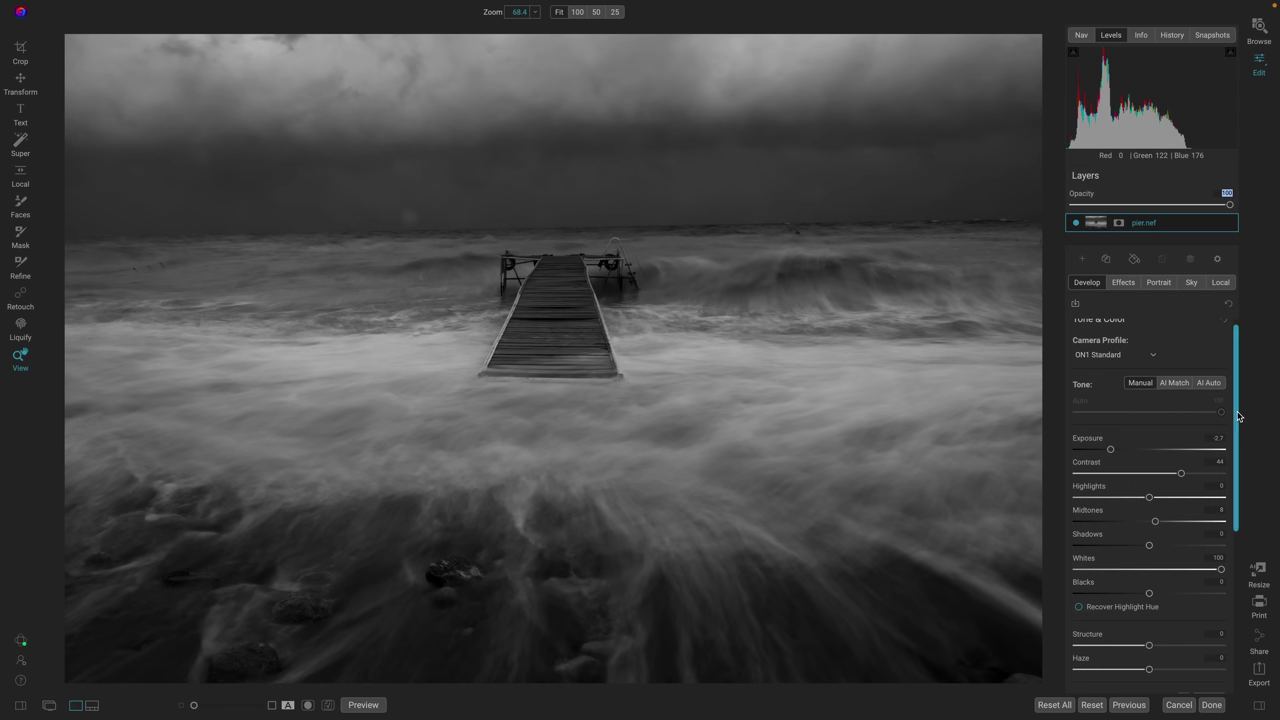
left_click(1222, 322)
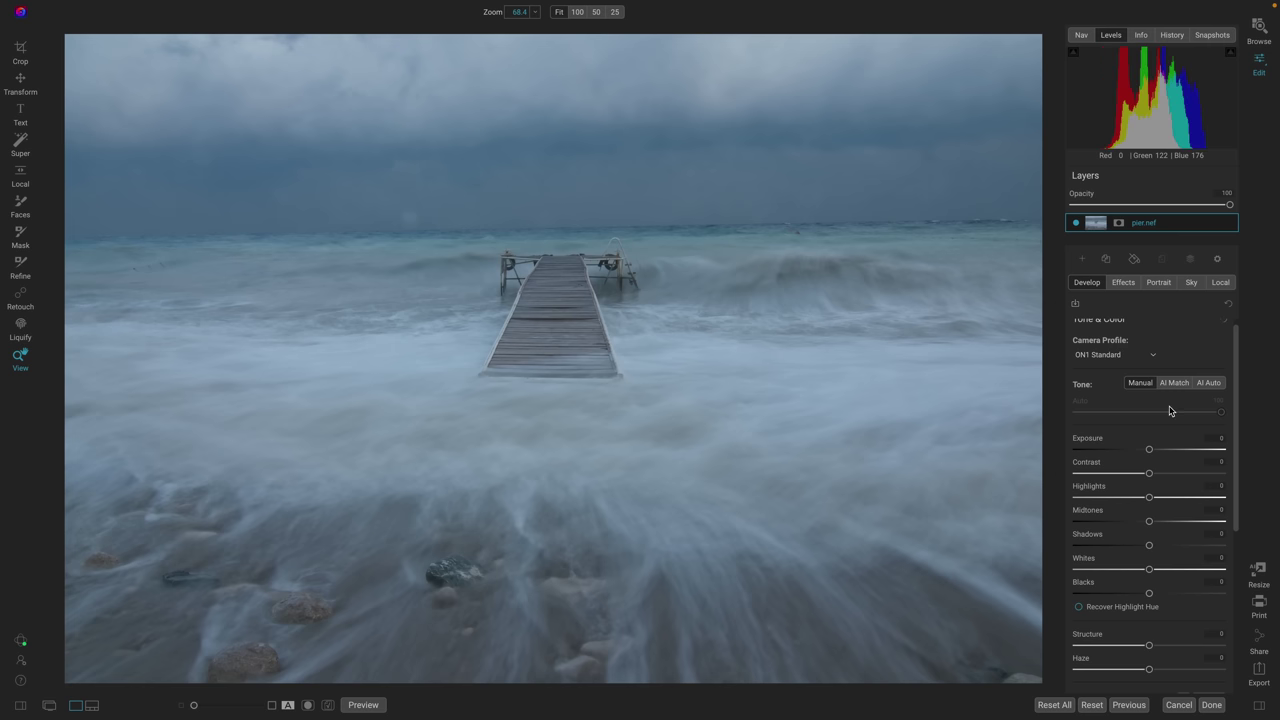
scroll(1168, 460, "down", 5)
left_click_drag(1149, 545, 1034, 551)
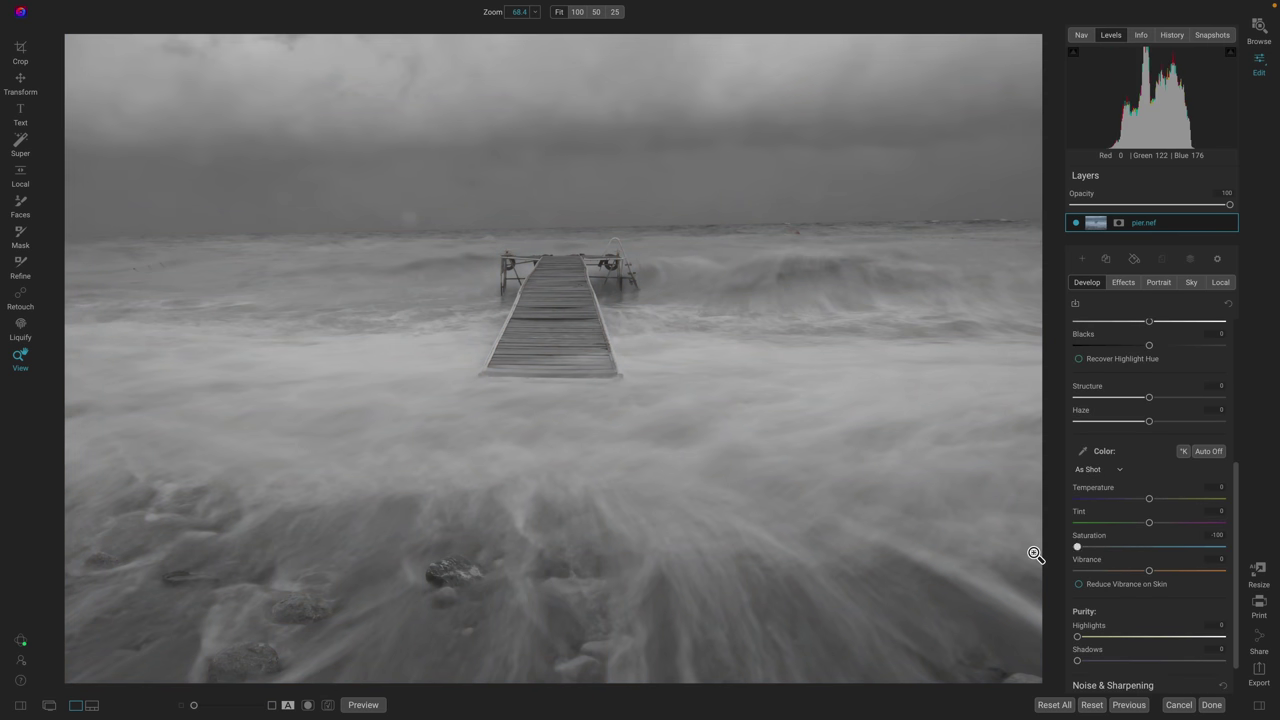
scroll(1159, 440, "up", 5)
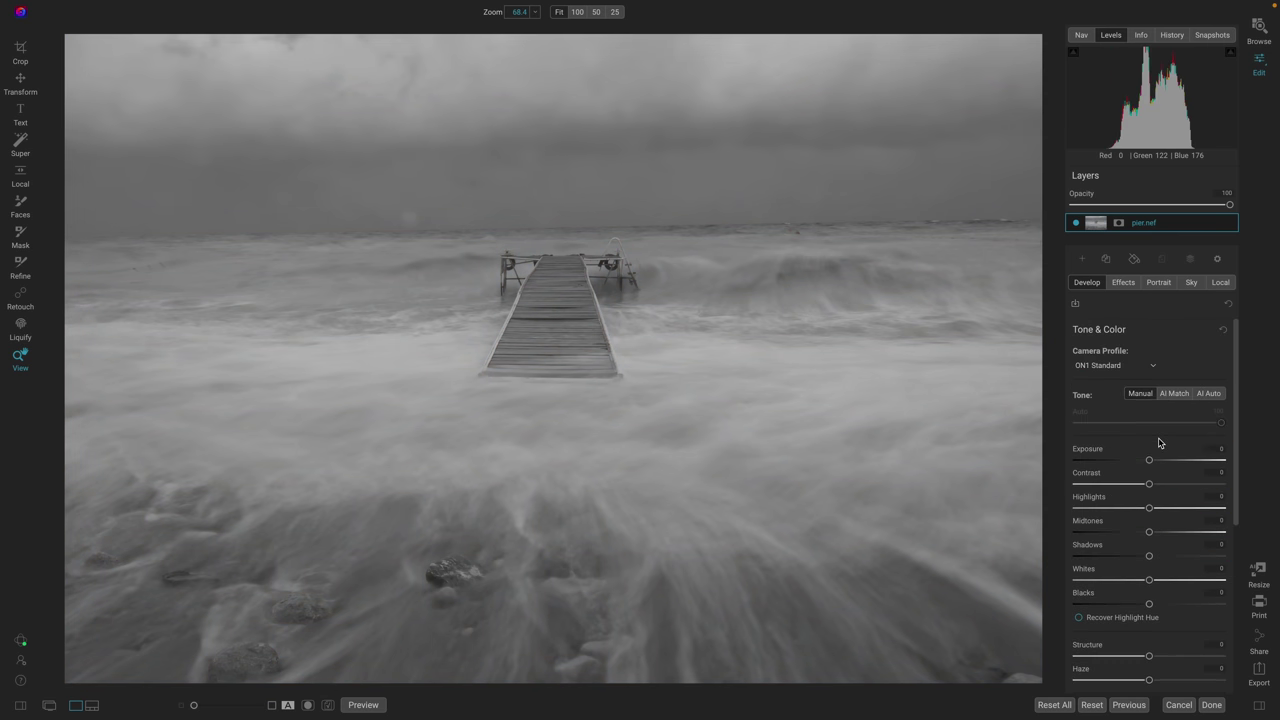
key("backslash")
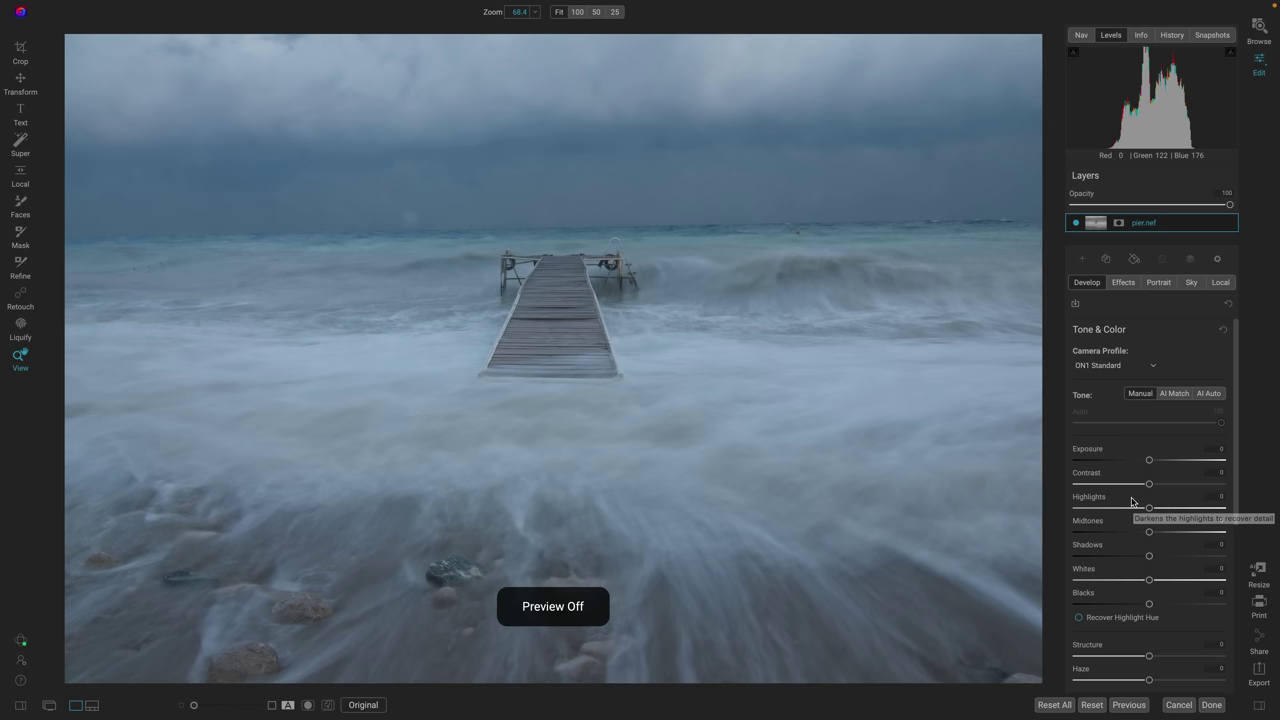
key("backslash")
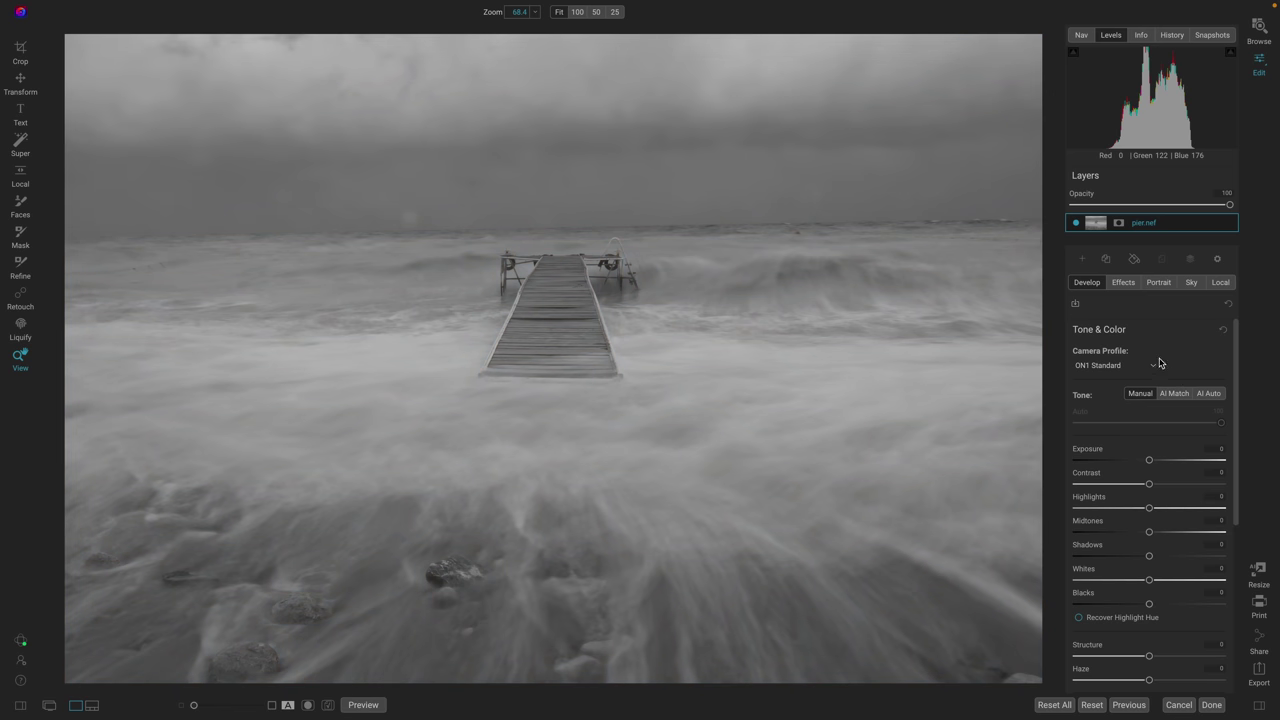
left_click(1128, 283)
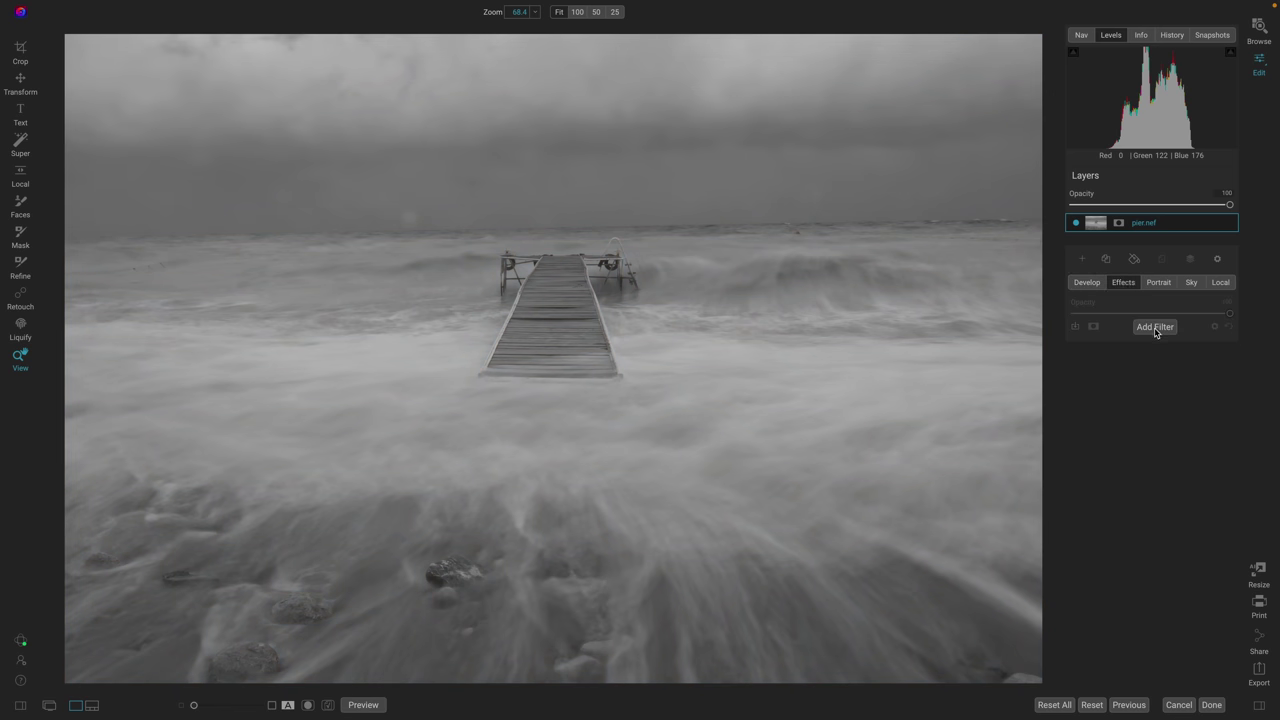
Add a Curves filter with an S-curve, lowering a shadow point and raising a highlight point
left_click(1155, 326)
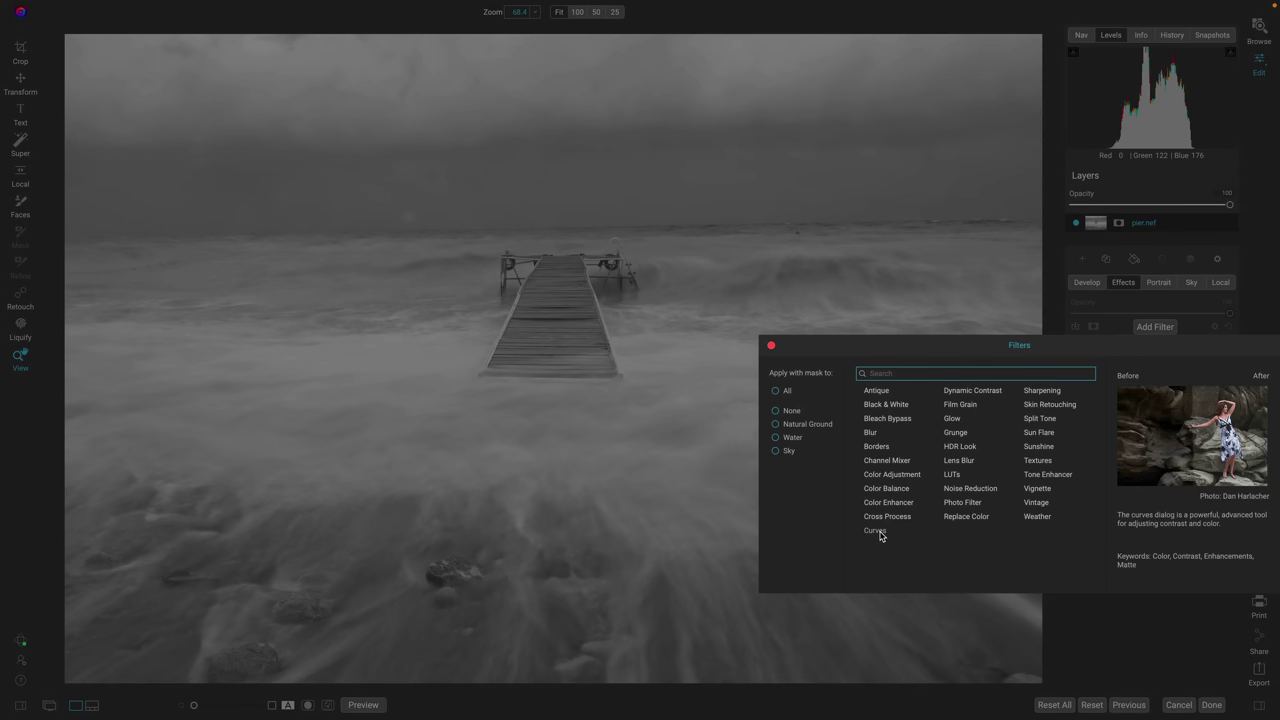
left_click(875, 531)
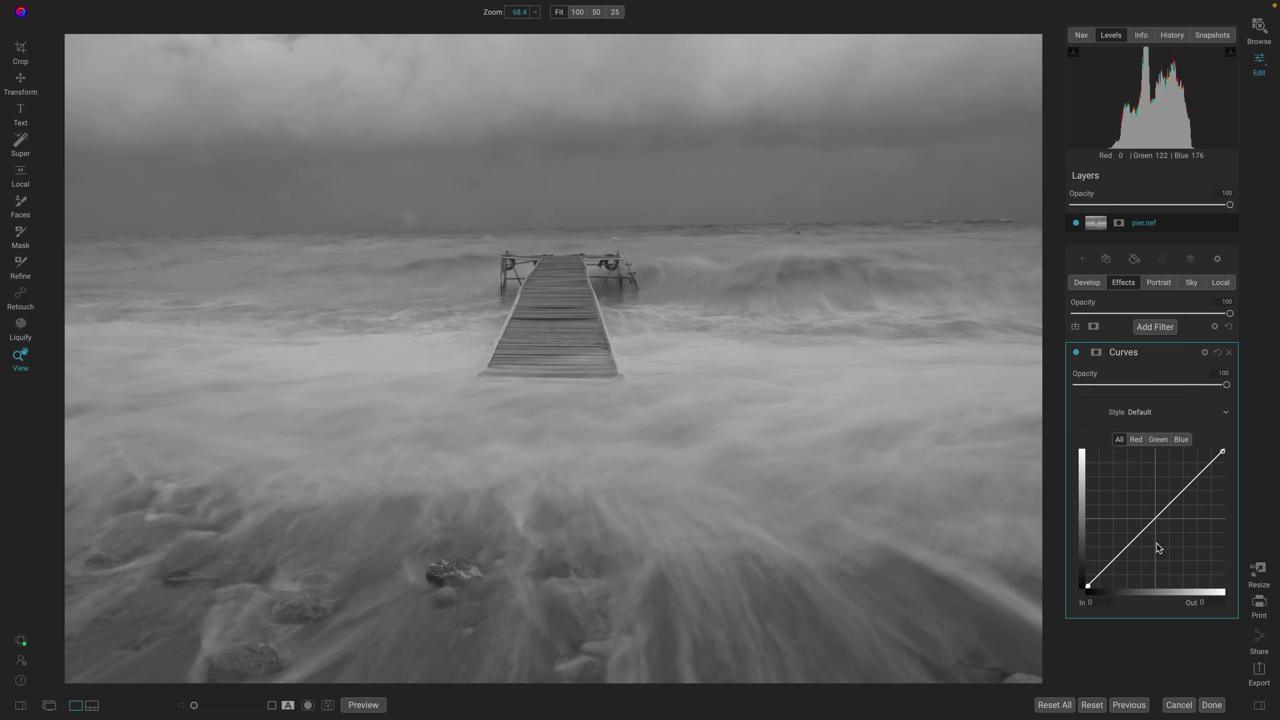
left_click_drag(1128, 546, 1141, 572)
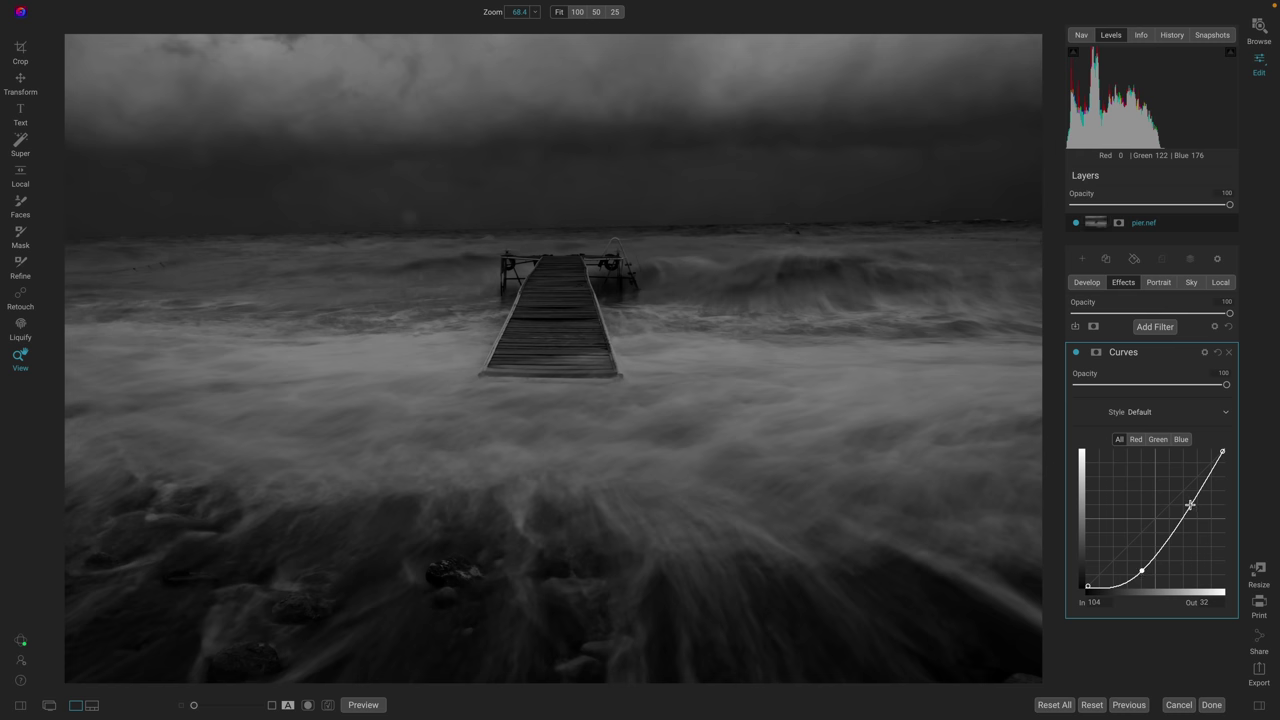
left_click_drag(1190, 505, 1184, 482)
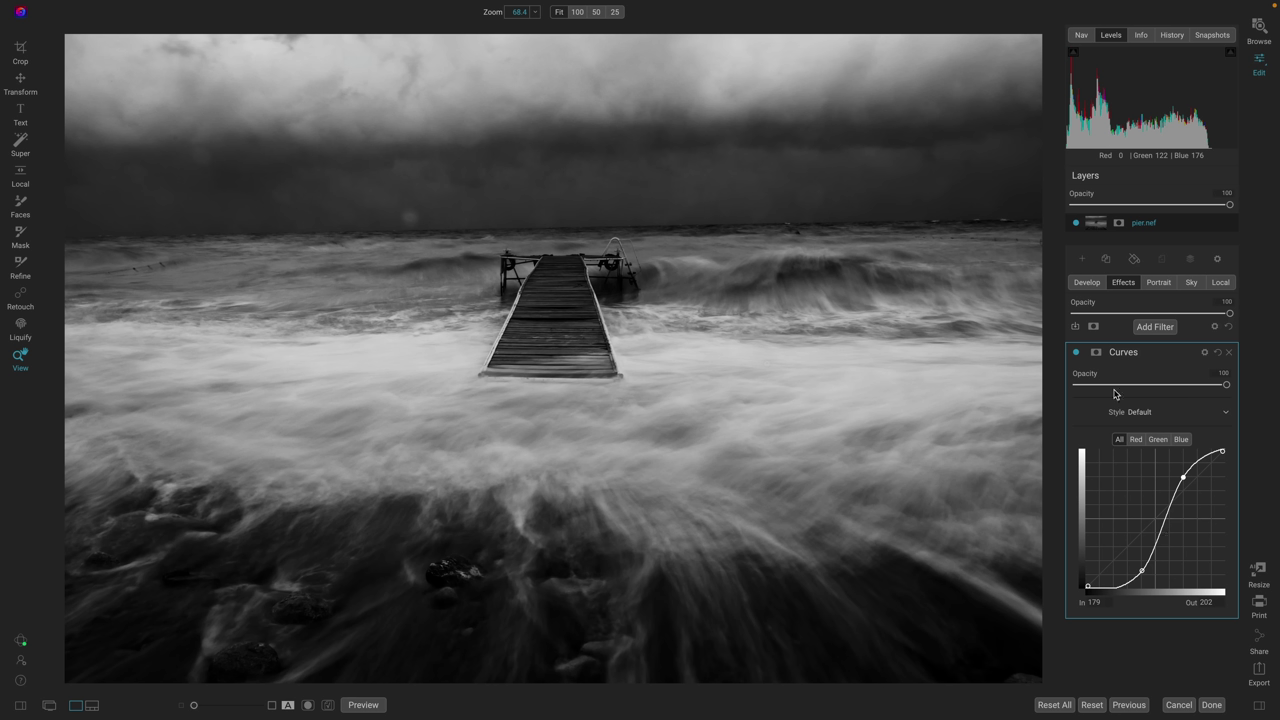
Compare the Curves filter on and off, then set its opacity to 91
left_click(1077, 353)
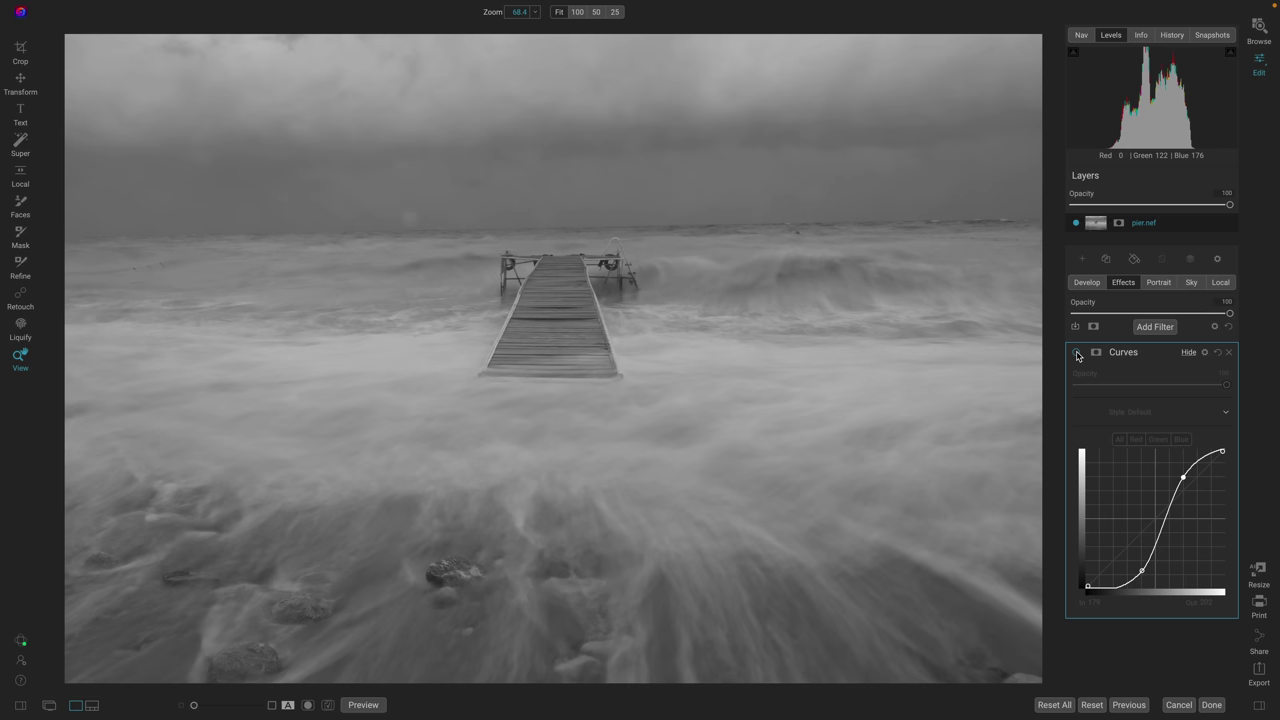
left_click(1077, 353)
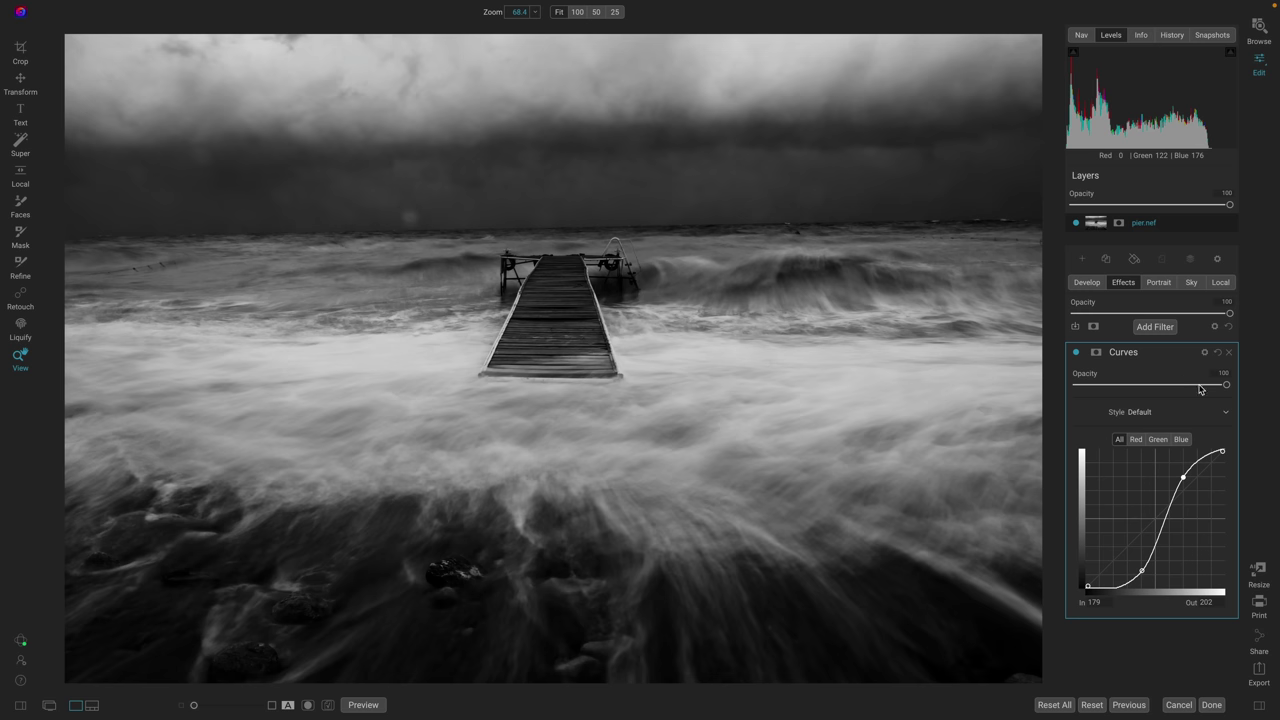
mouse_move(1226, 384)
left_mouse_down()
mouse_move(1140, 387)
mouse_move(1213, 385)
left_mouse_up()
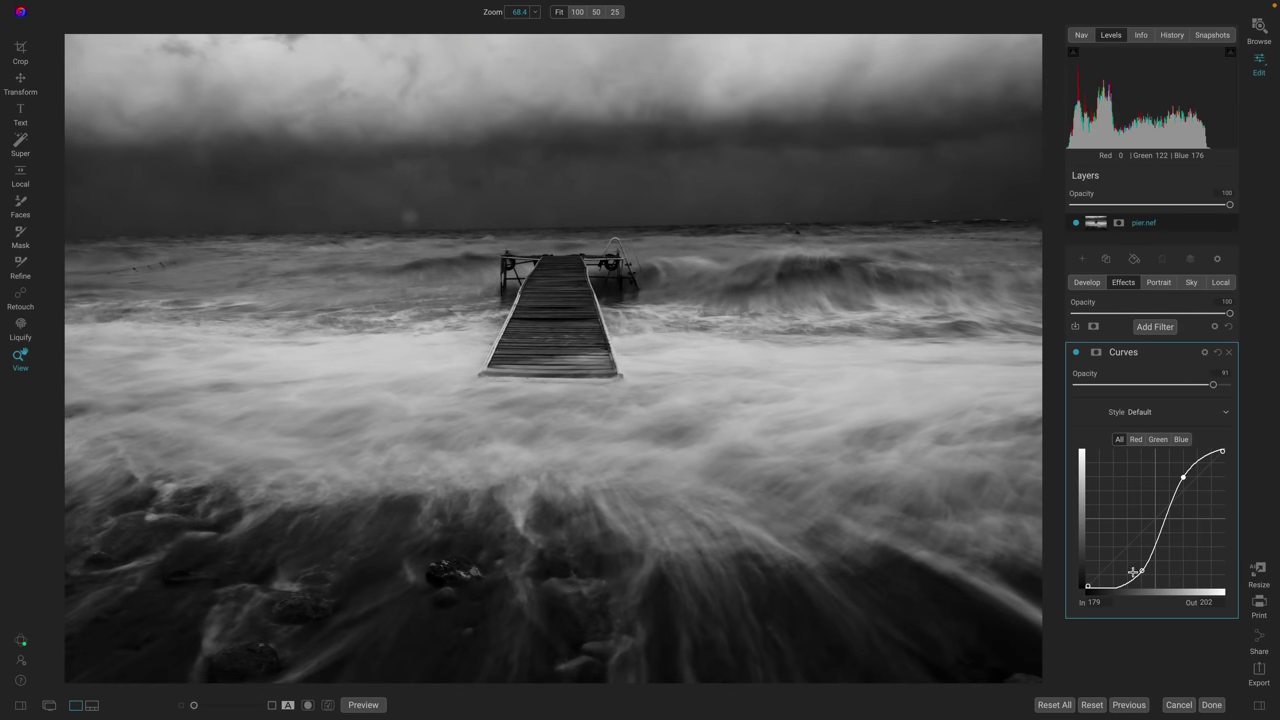